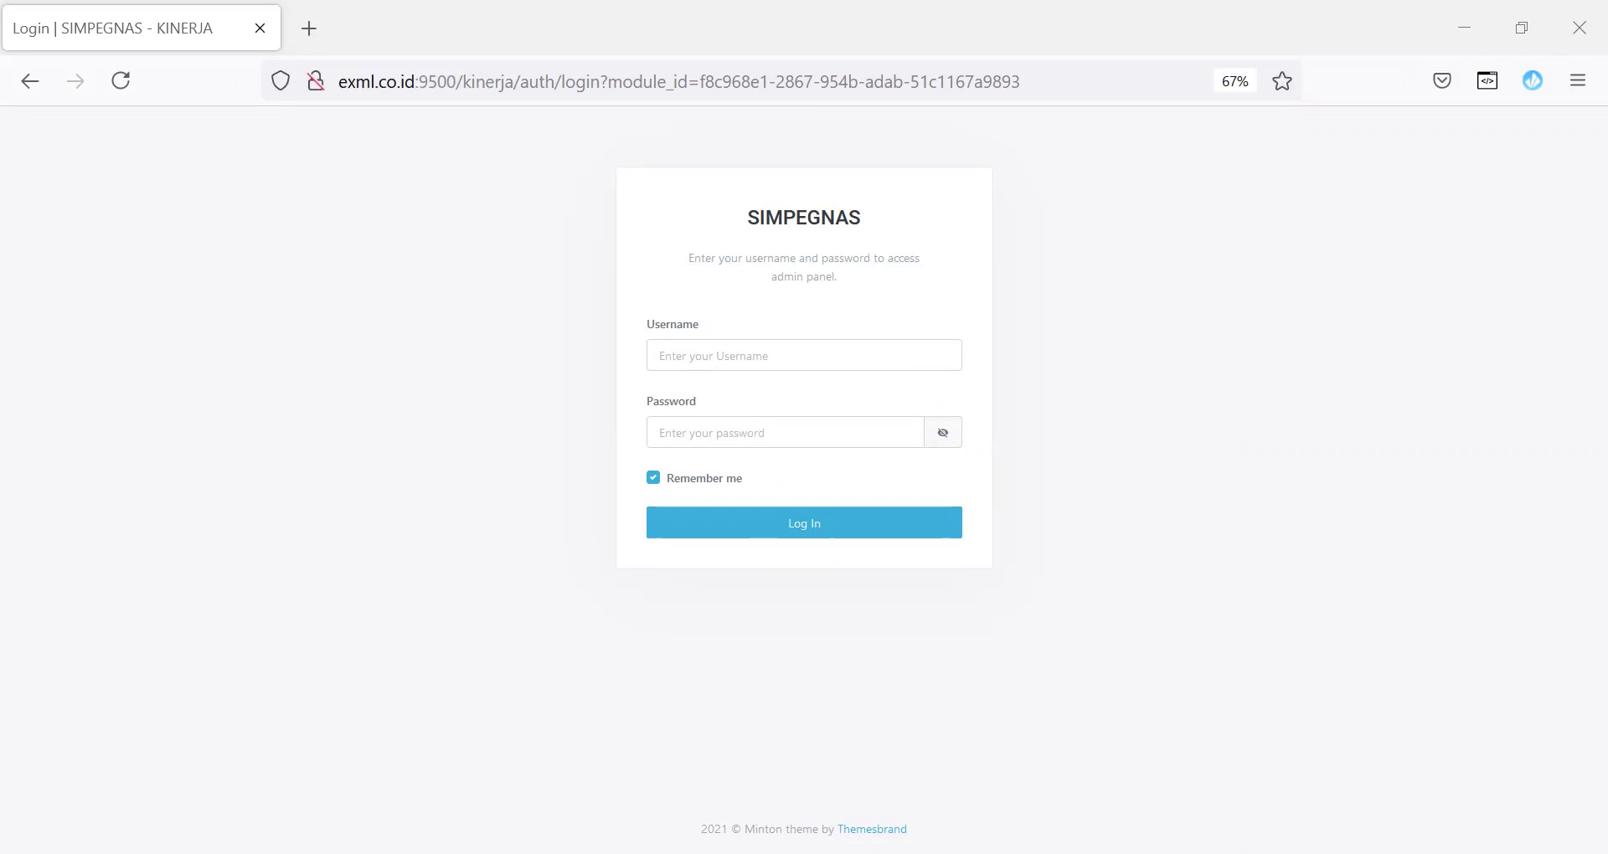
Step: Log in with the administrator username and password and choose Super Administrator access
left_click(711, 358)
key("ctrl+v")
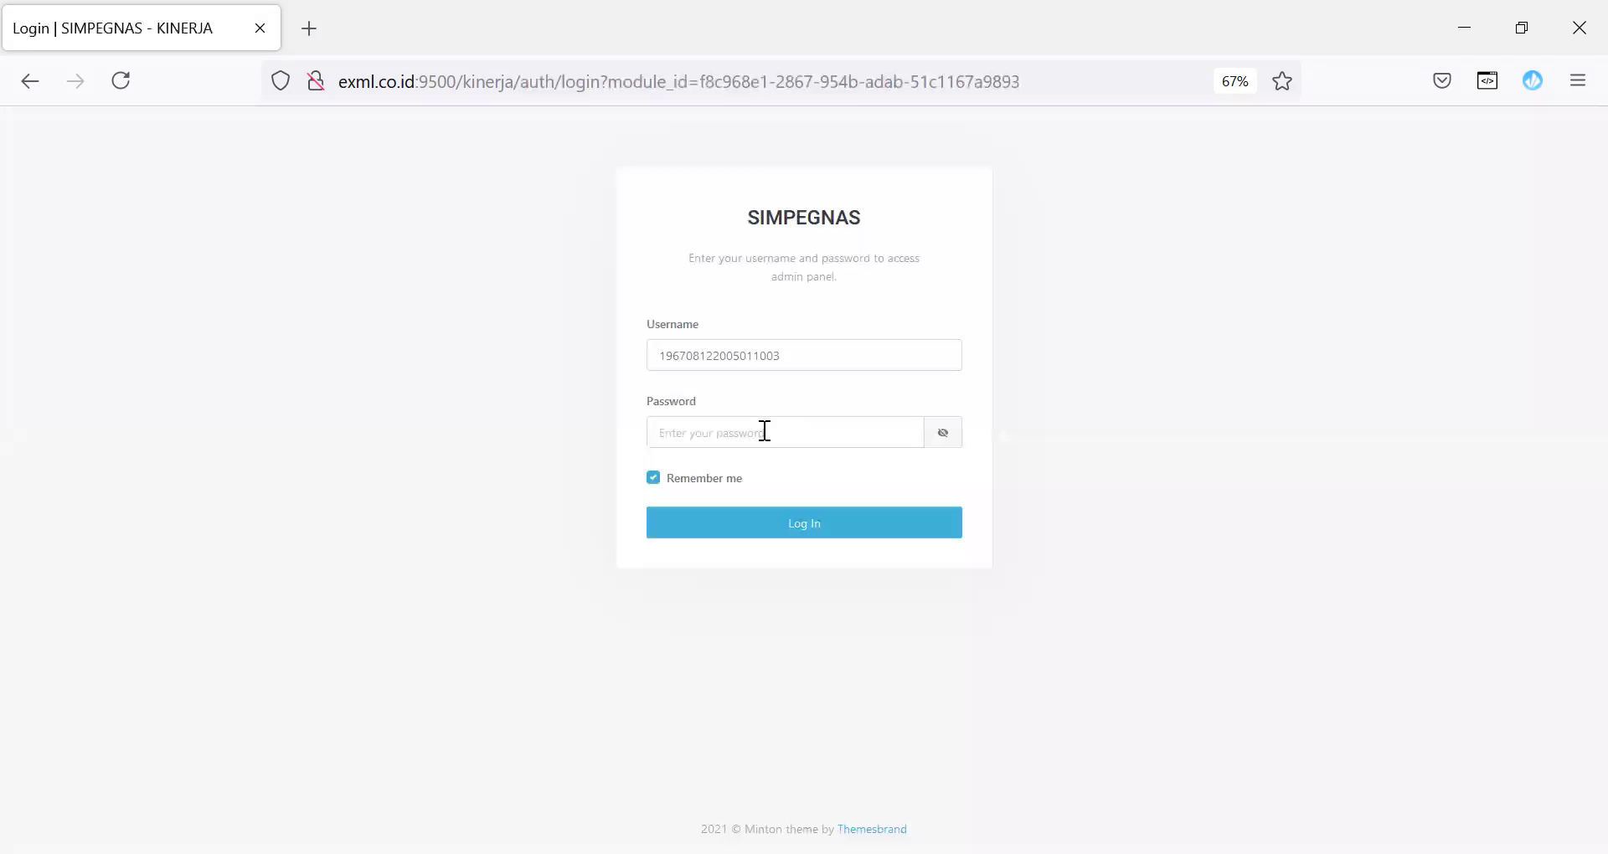
key("ctrl+v")
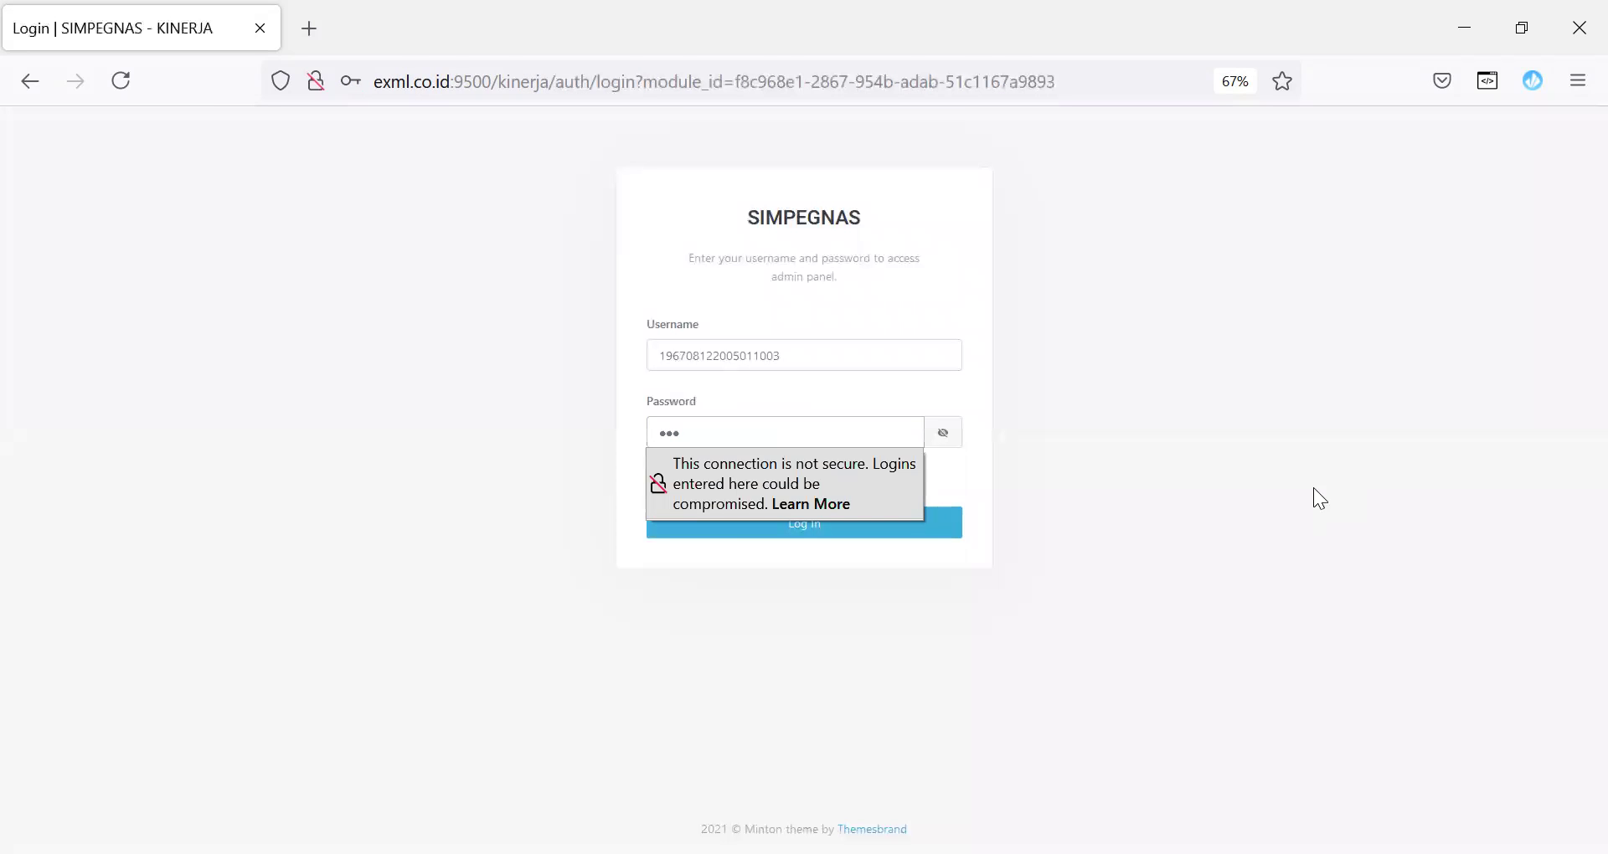
left_click(883, 531)
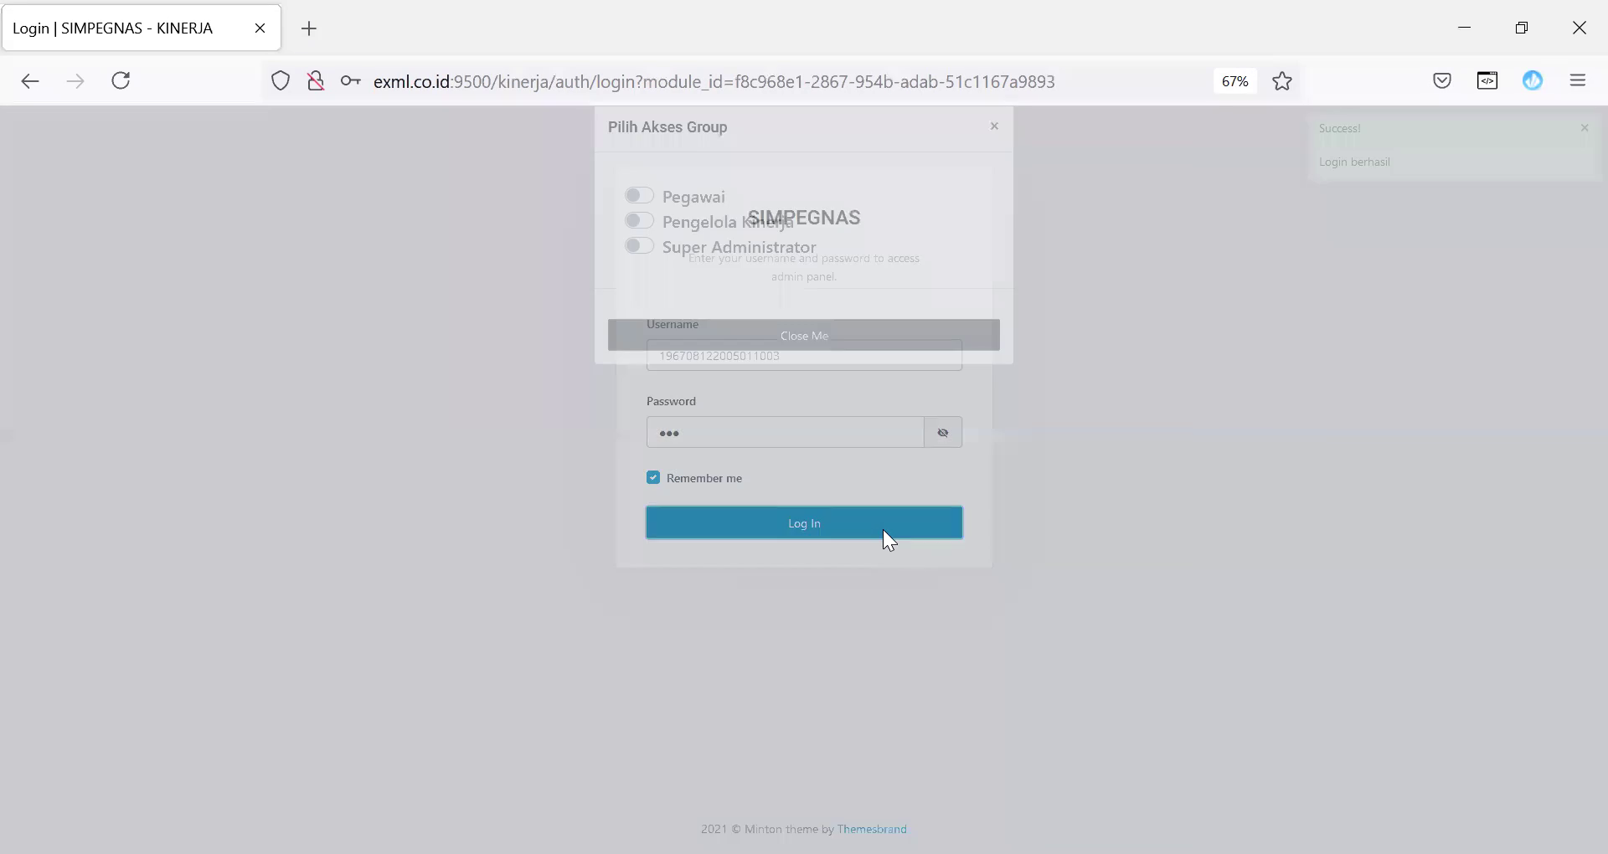
left_click(712, 282)
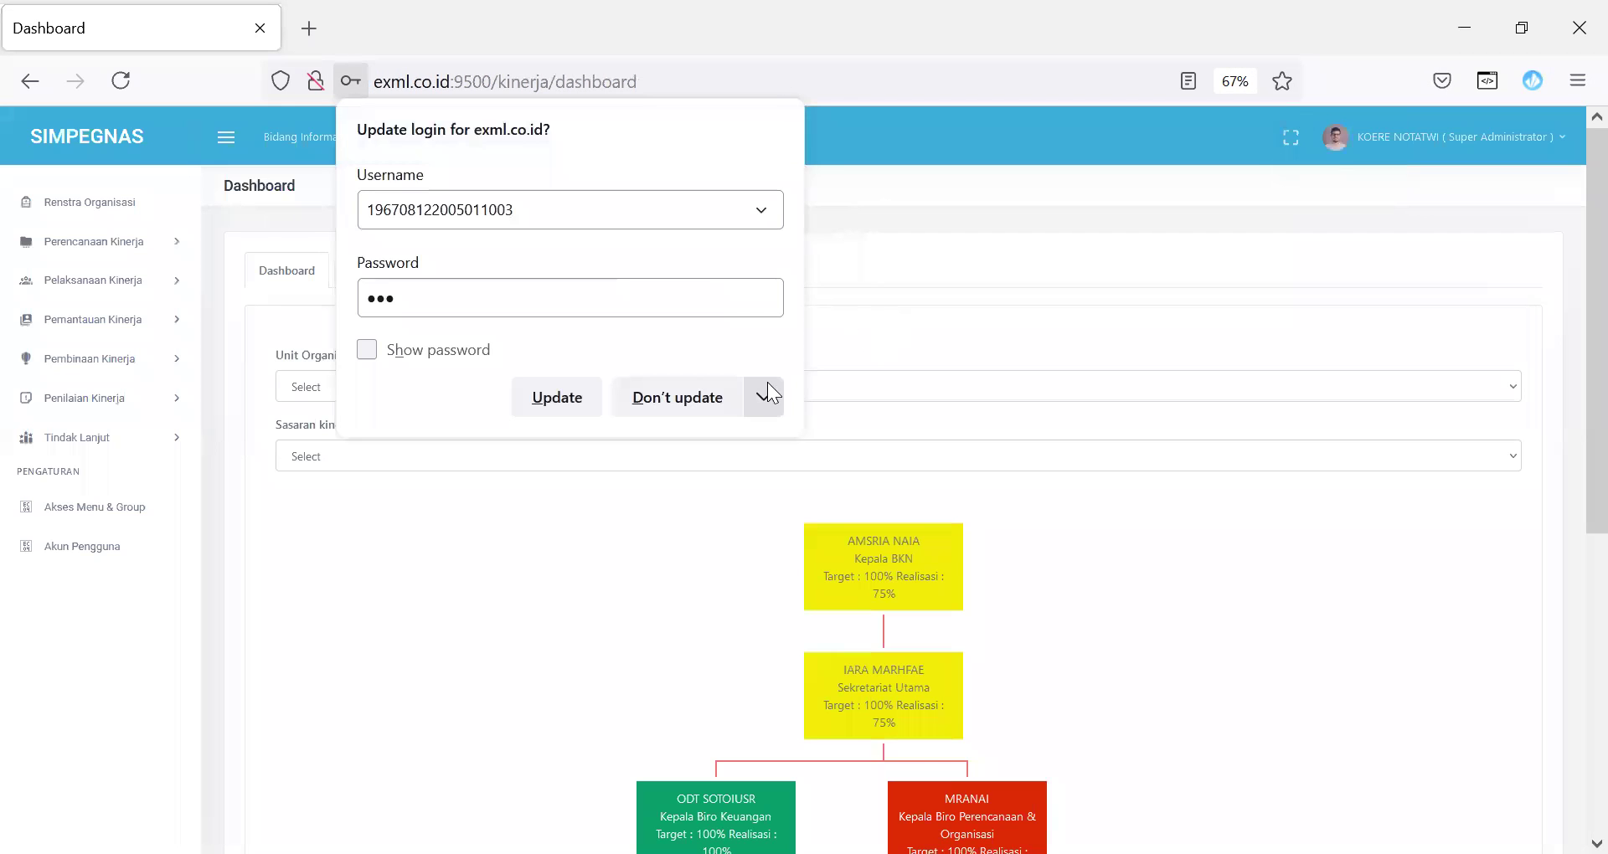
Step: Update the browser's saved login and open the Akses Menu & Group settings
left_click(576, 392)
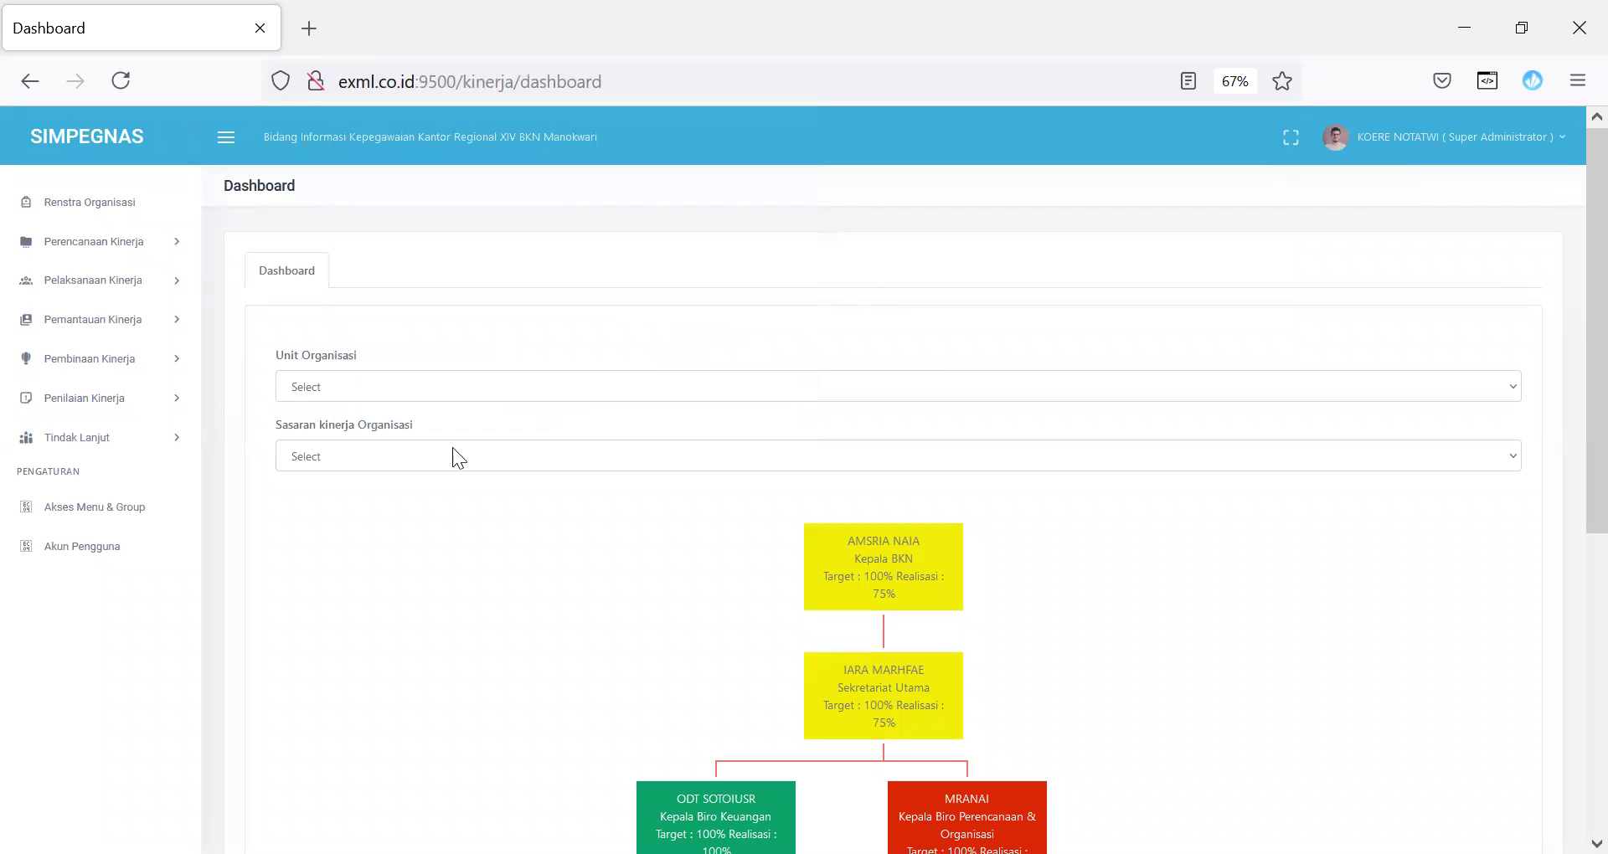
left_click(101, 511)
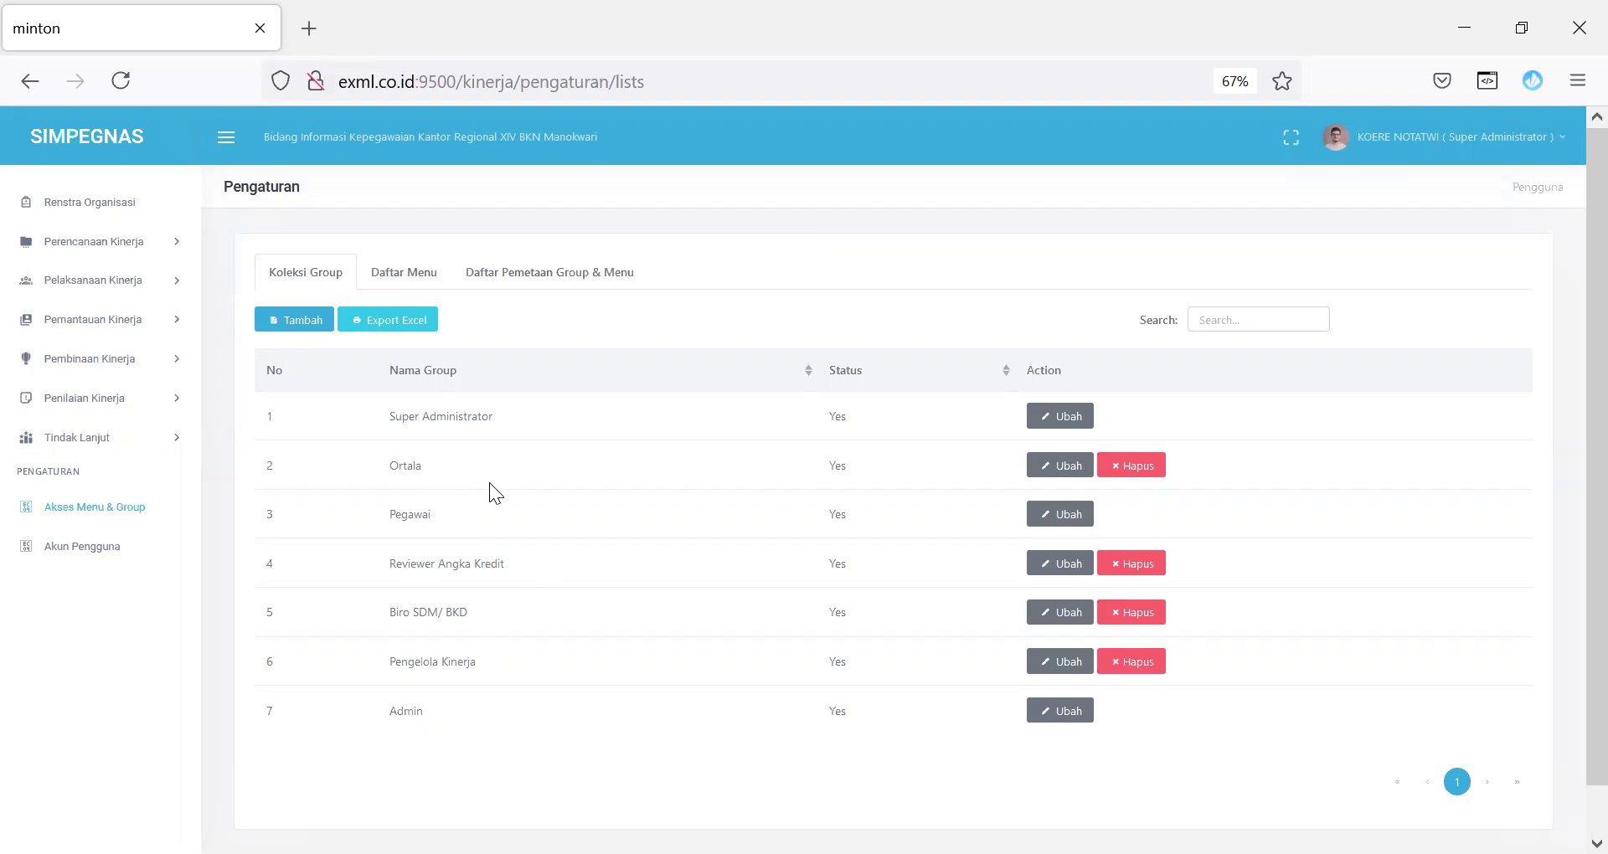
Step: Inspect the Daftar Menu list and the SKP JPT JKM menu's settings without changing them
left_click(423, 283)
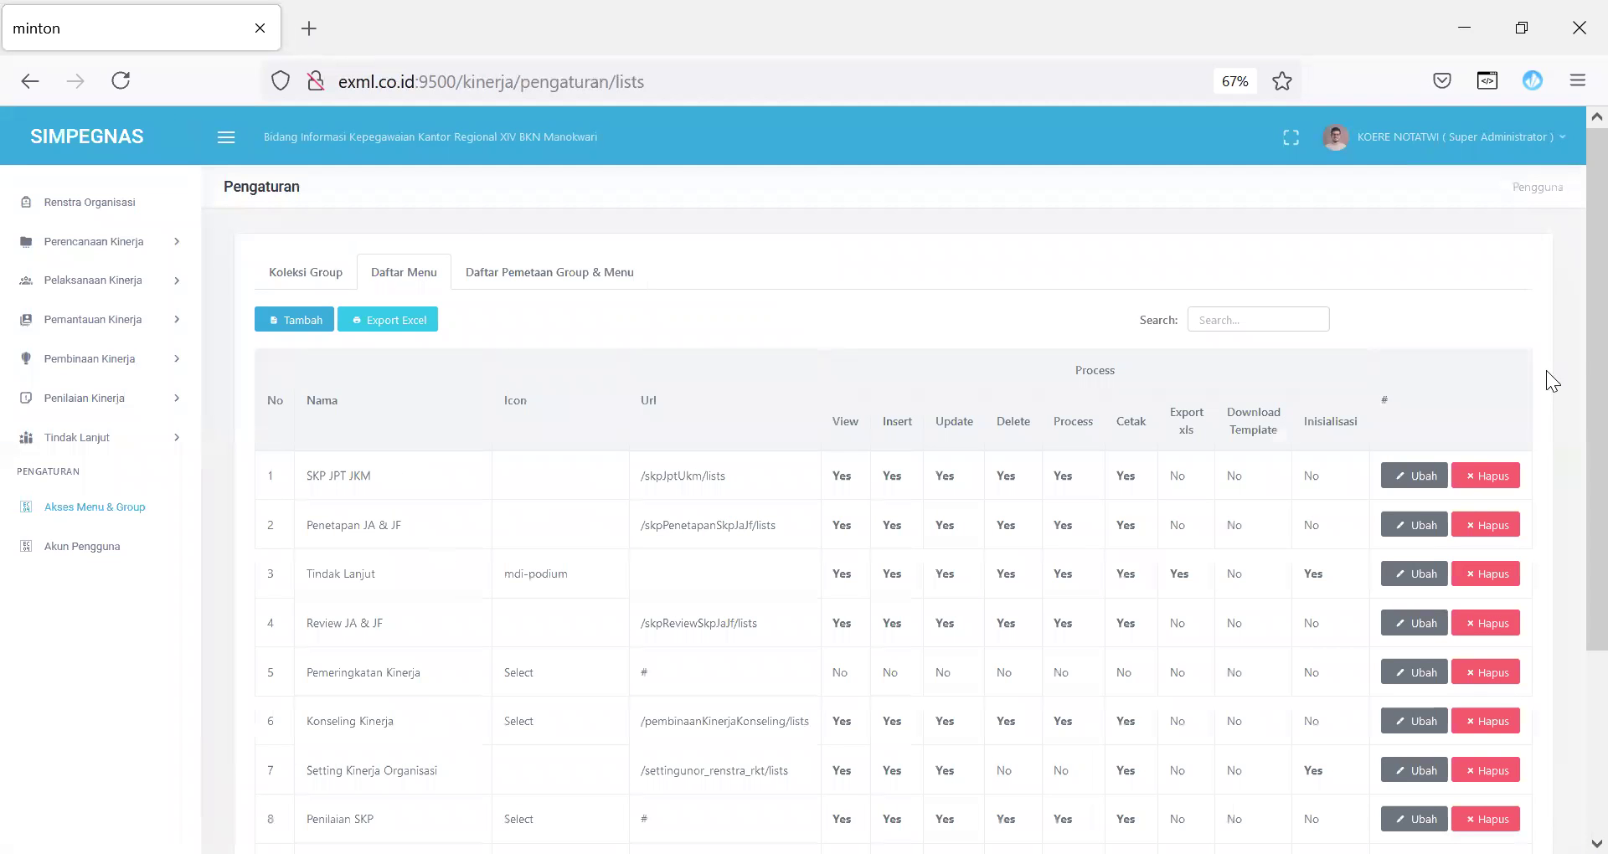
scroll(1570, 345, "down", 5)
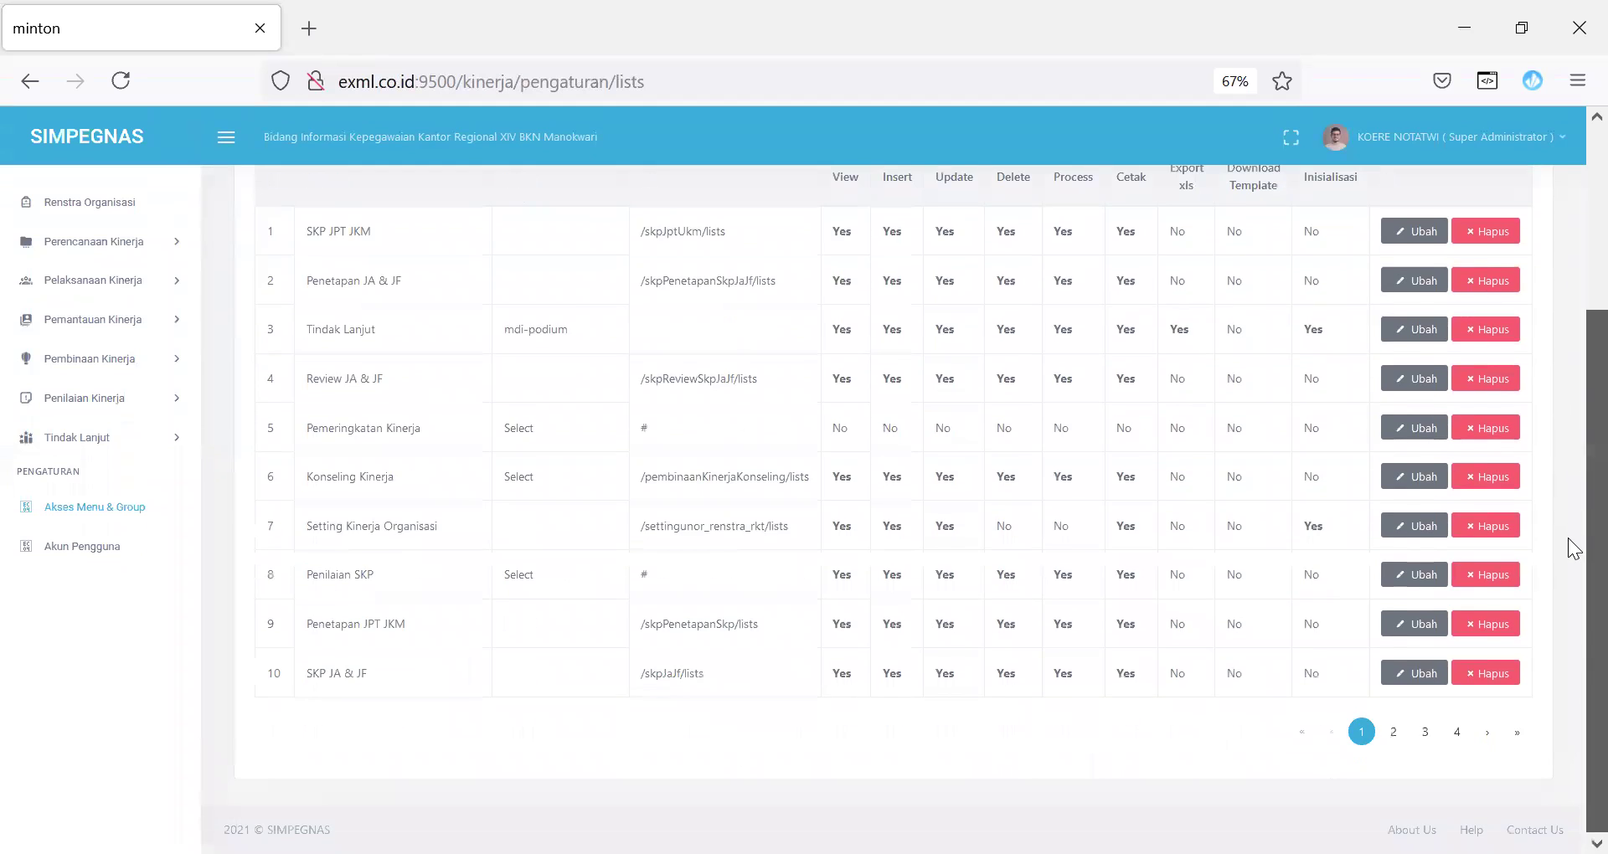
scroll(1572, 427, "up", 5)
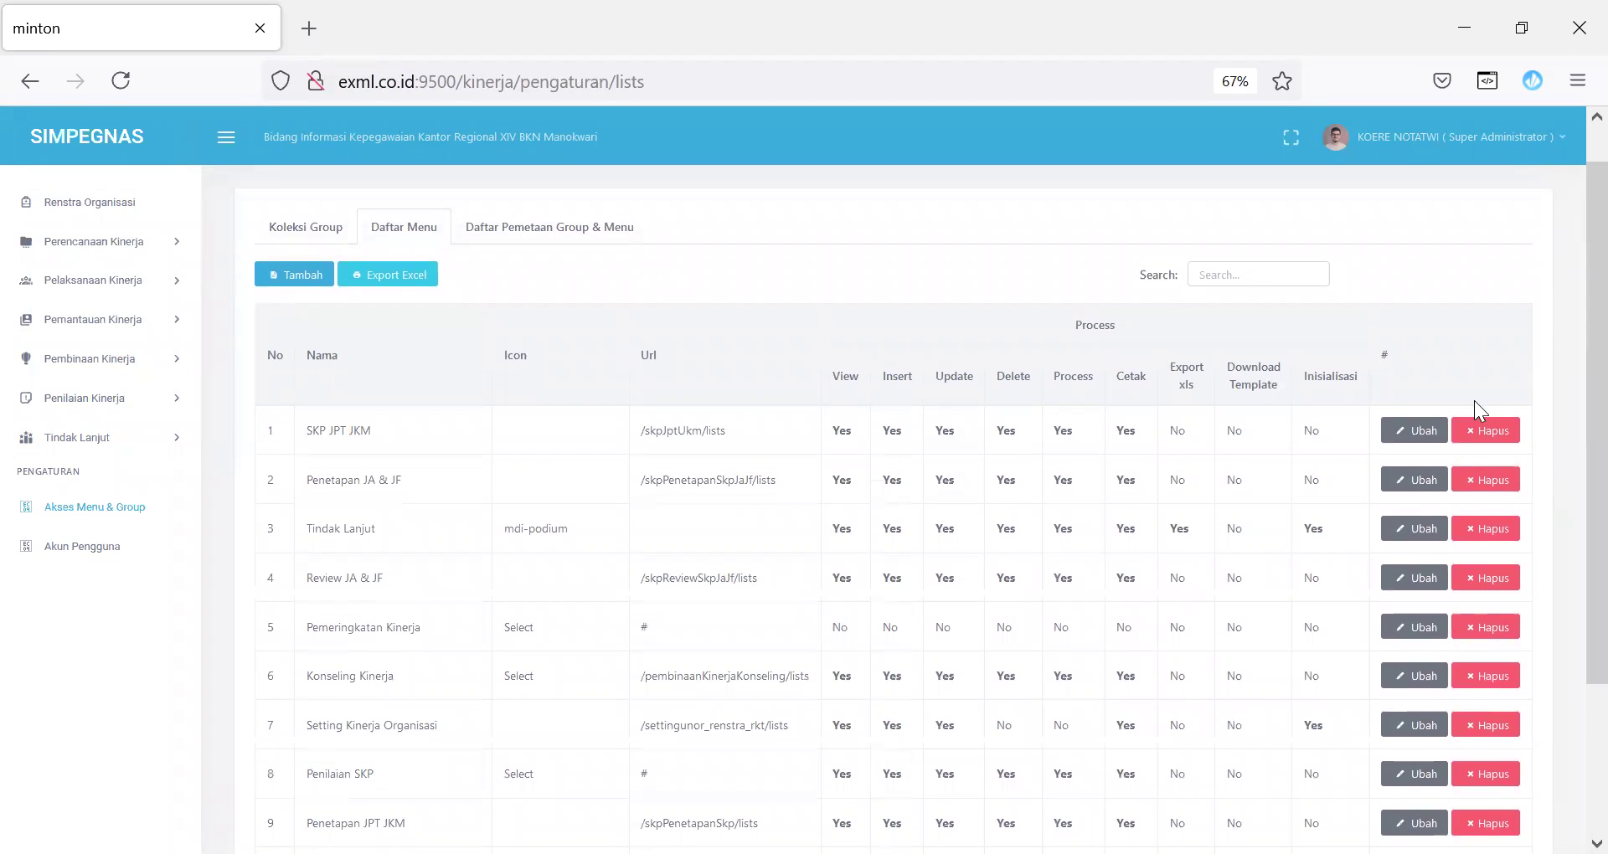
left_click(1410, 430)
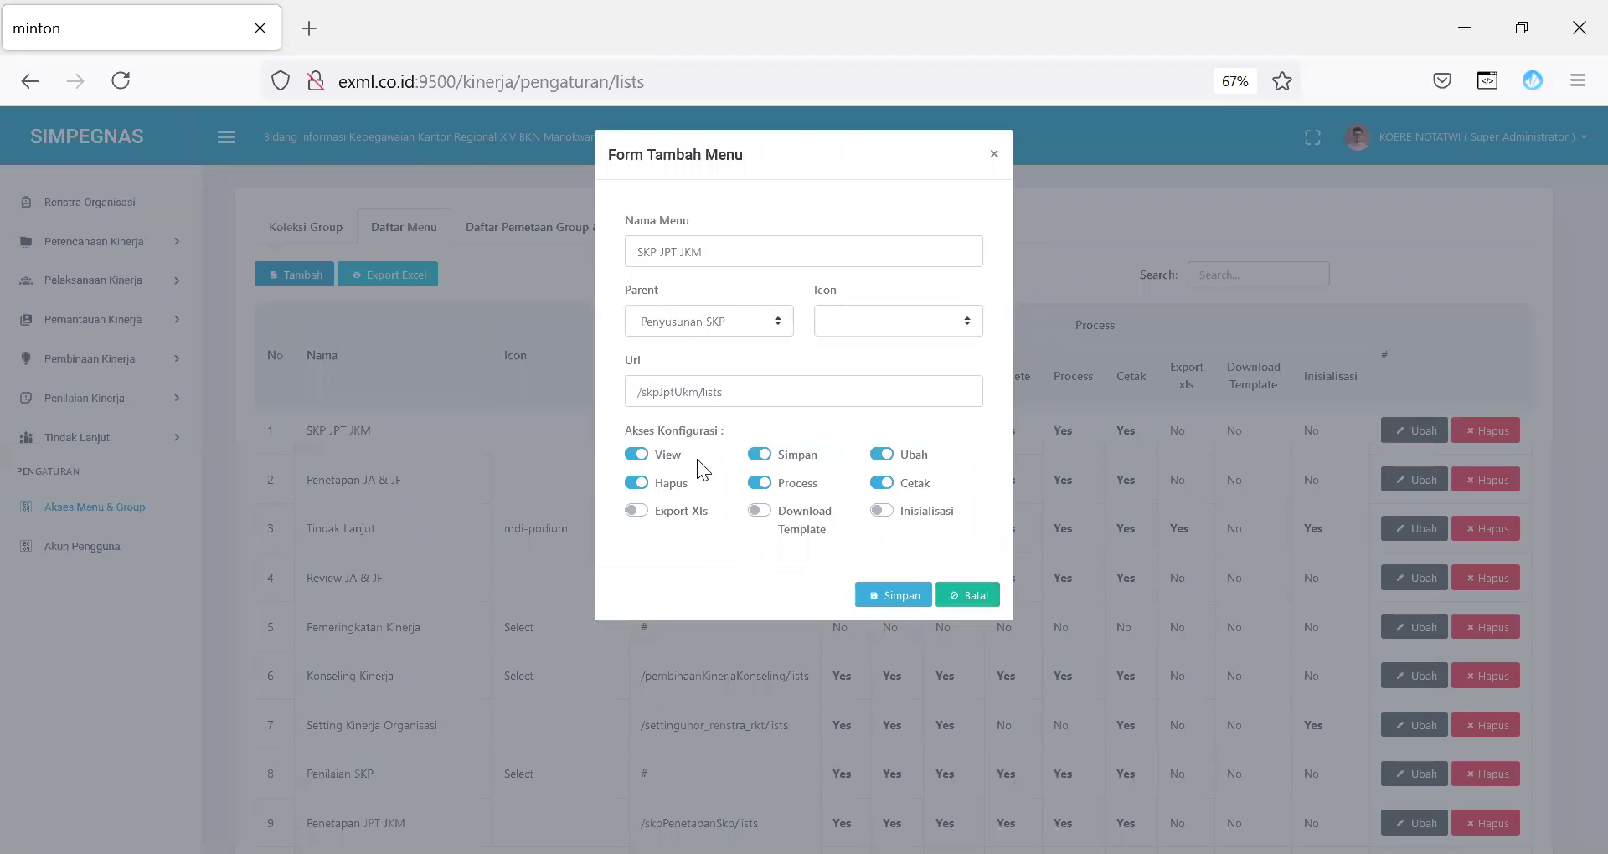
left_click(972, 603)
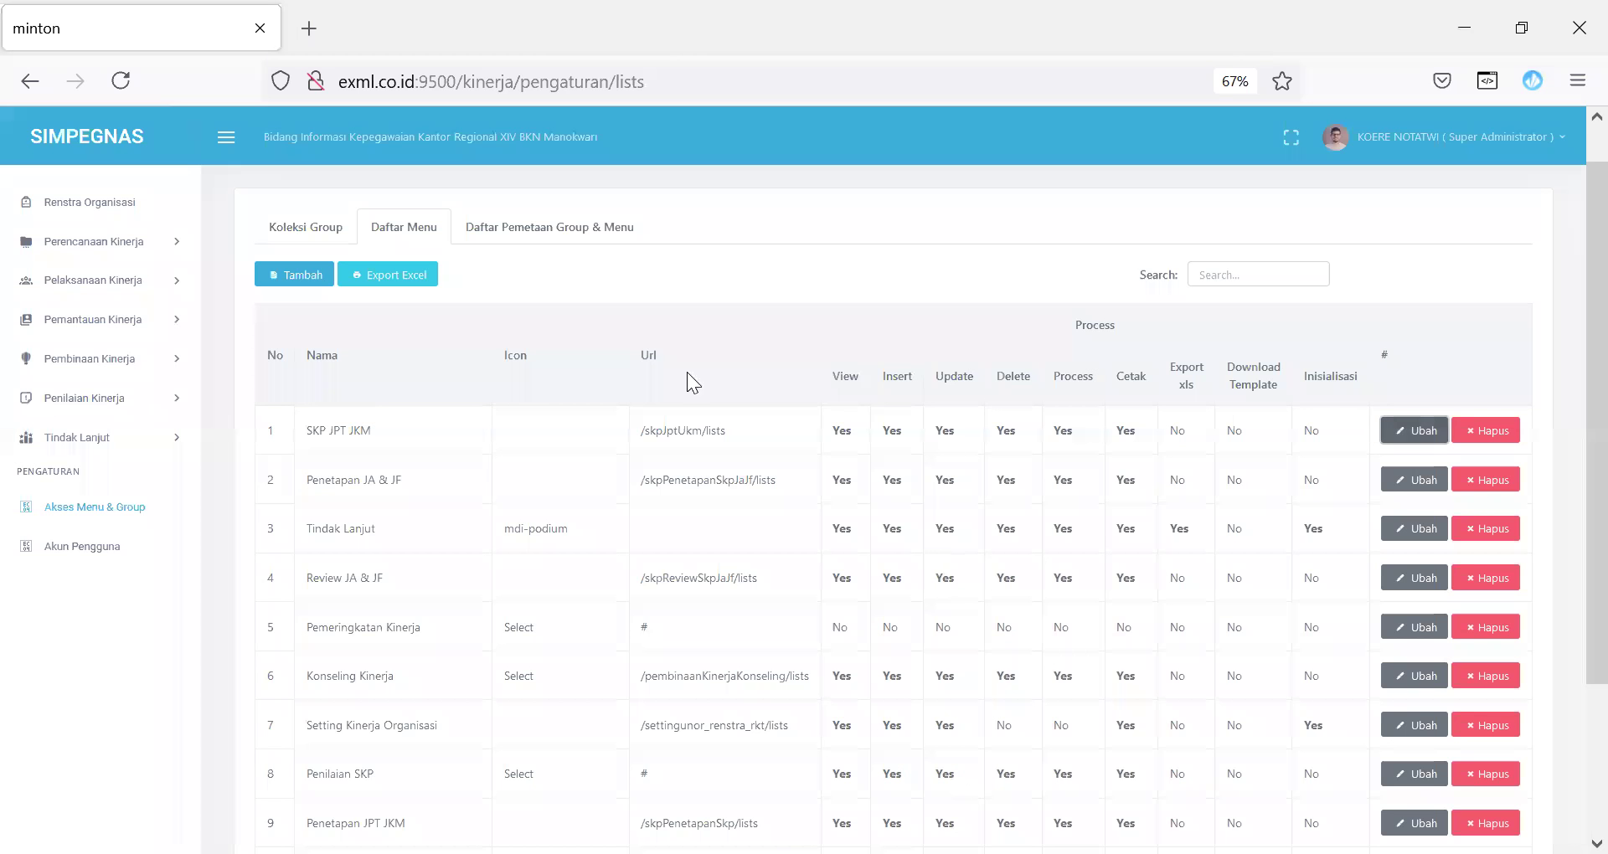
Step: Search the group–menu mappings for 'penge' and review the Penetapan JA & JF mapping without saving
left_click(563, 234)
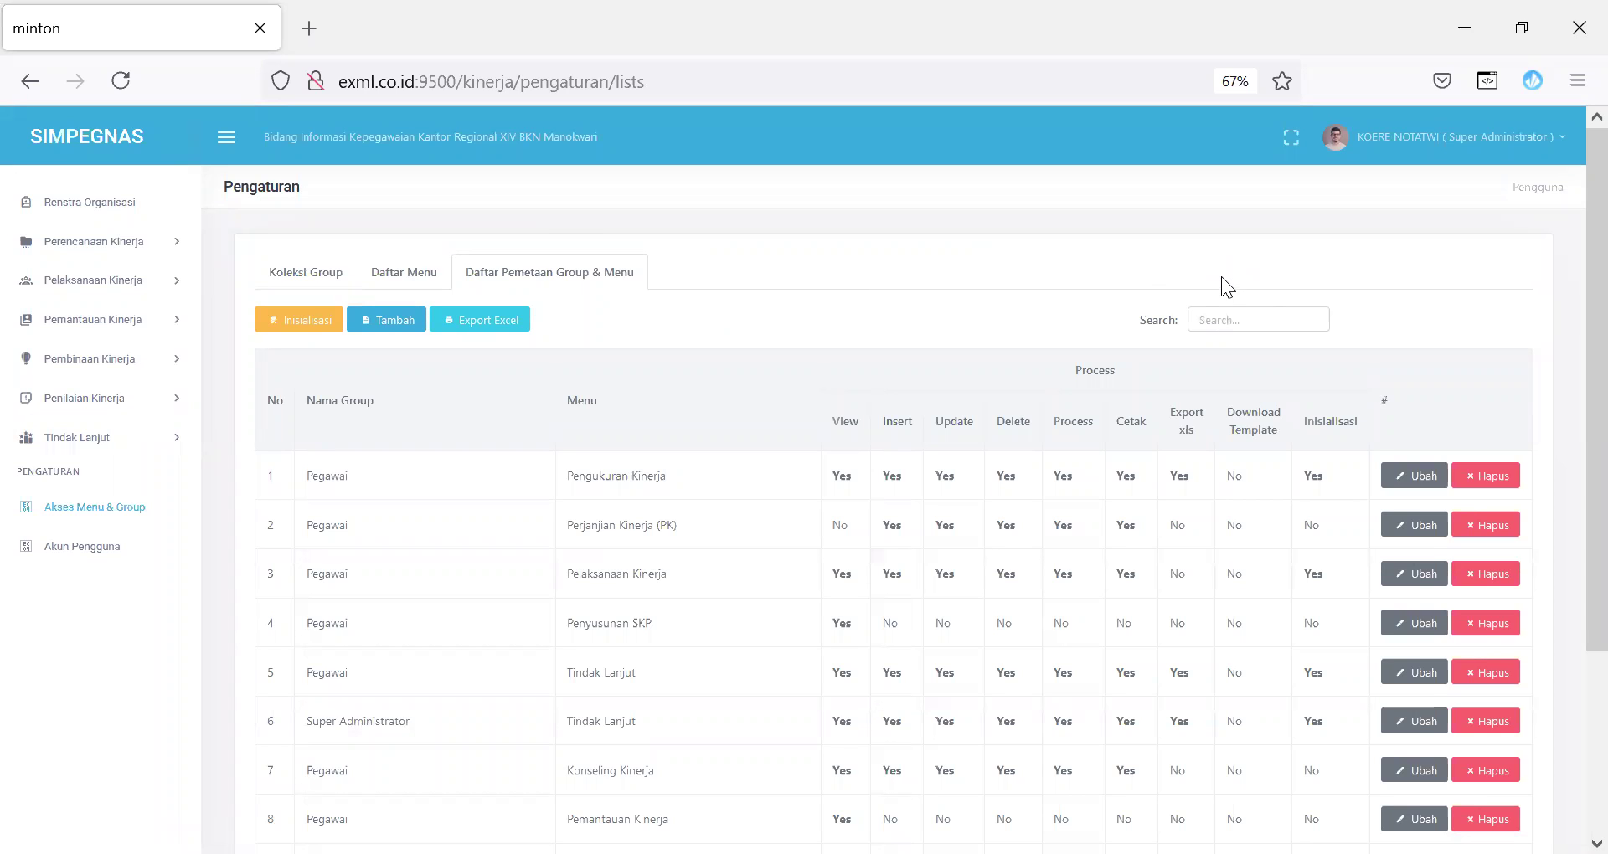
left_click(1218, 321)
type("per")
type("ng")
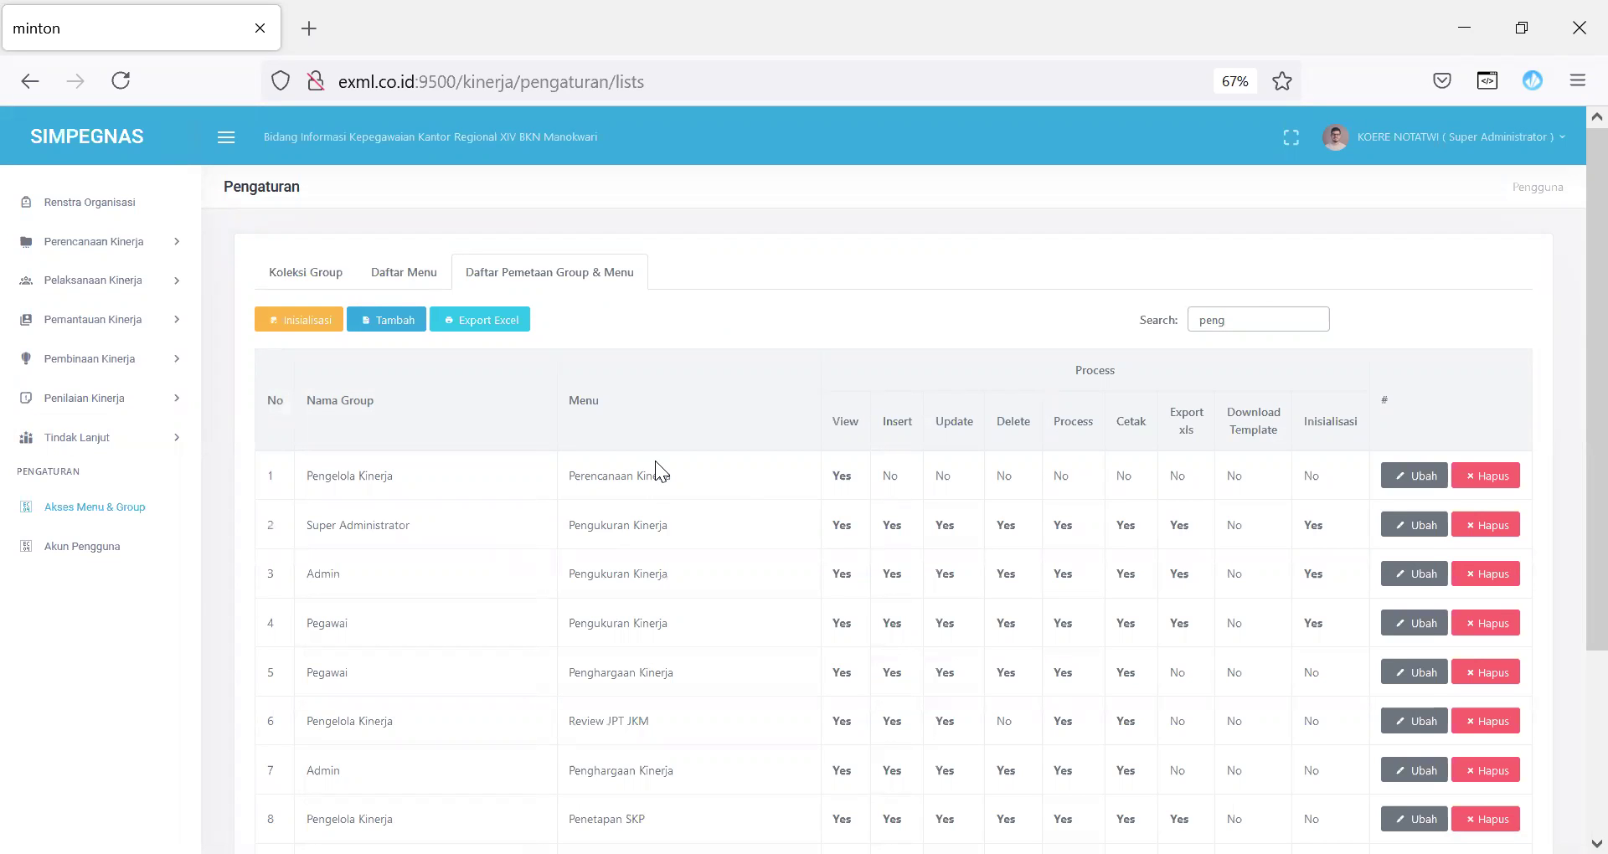
type("e")
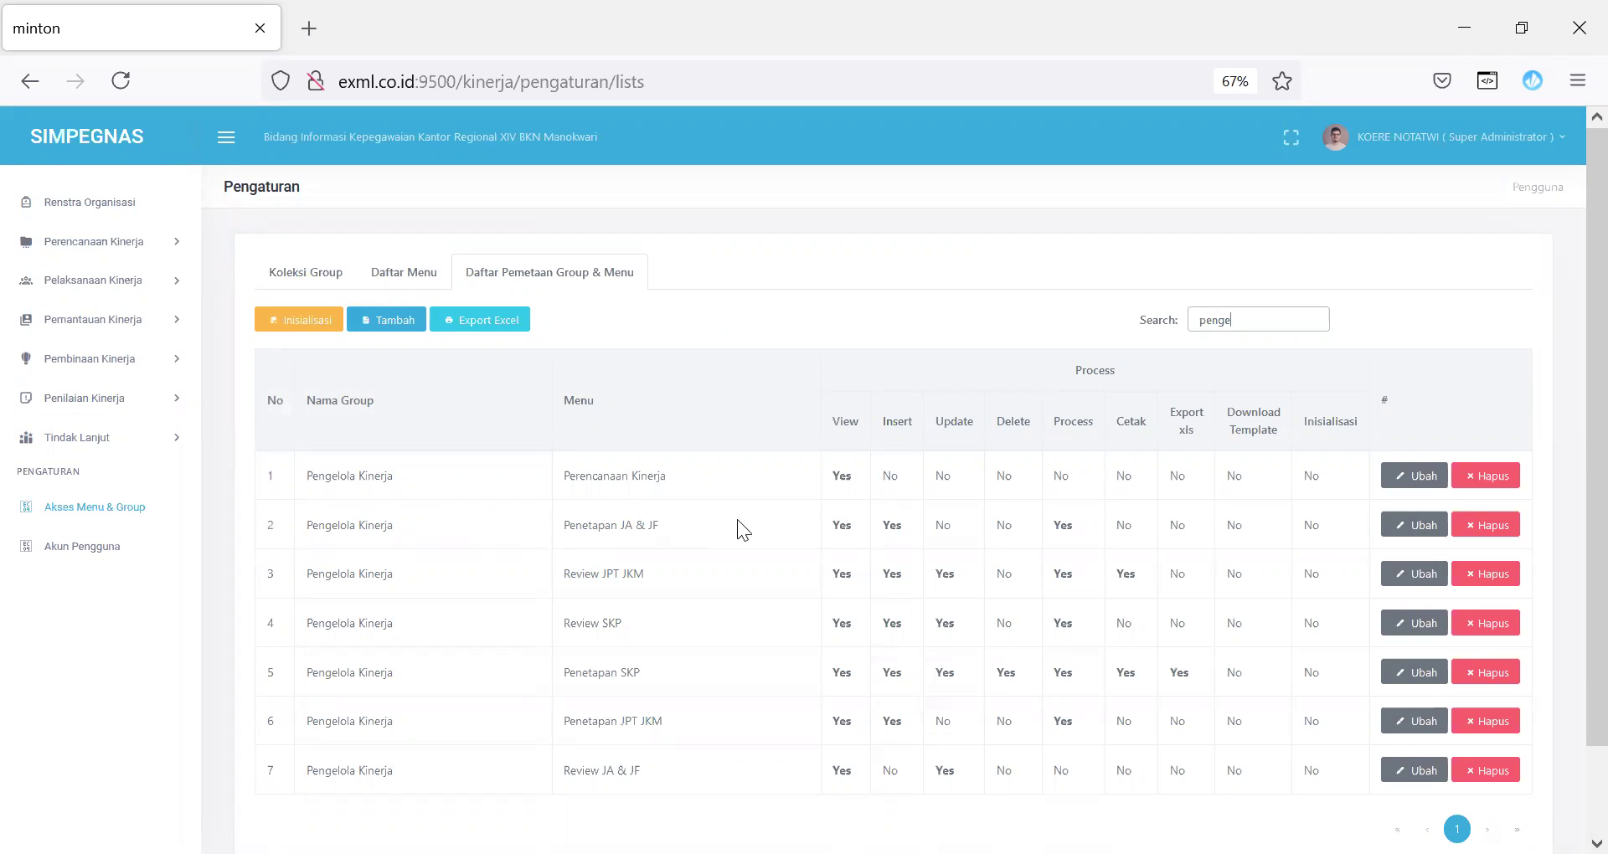
left_click(1427, 528)
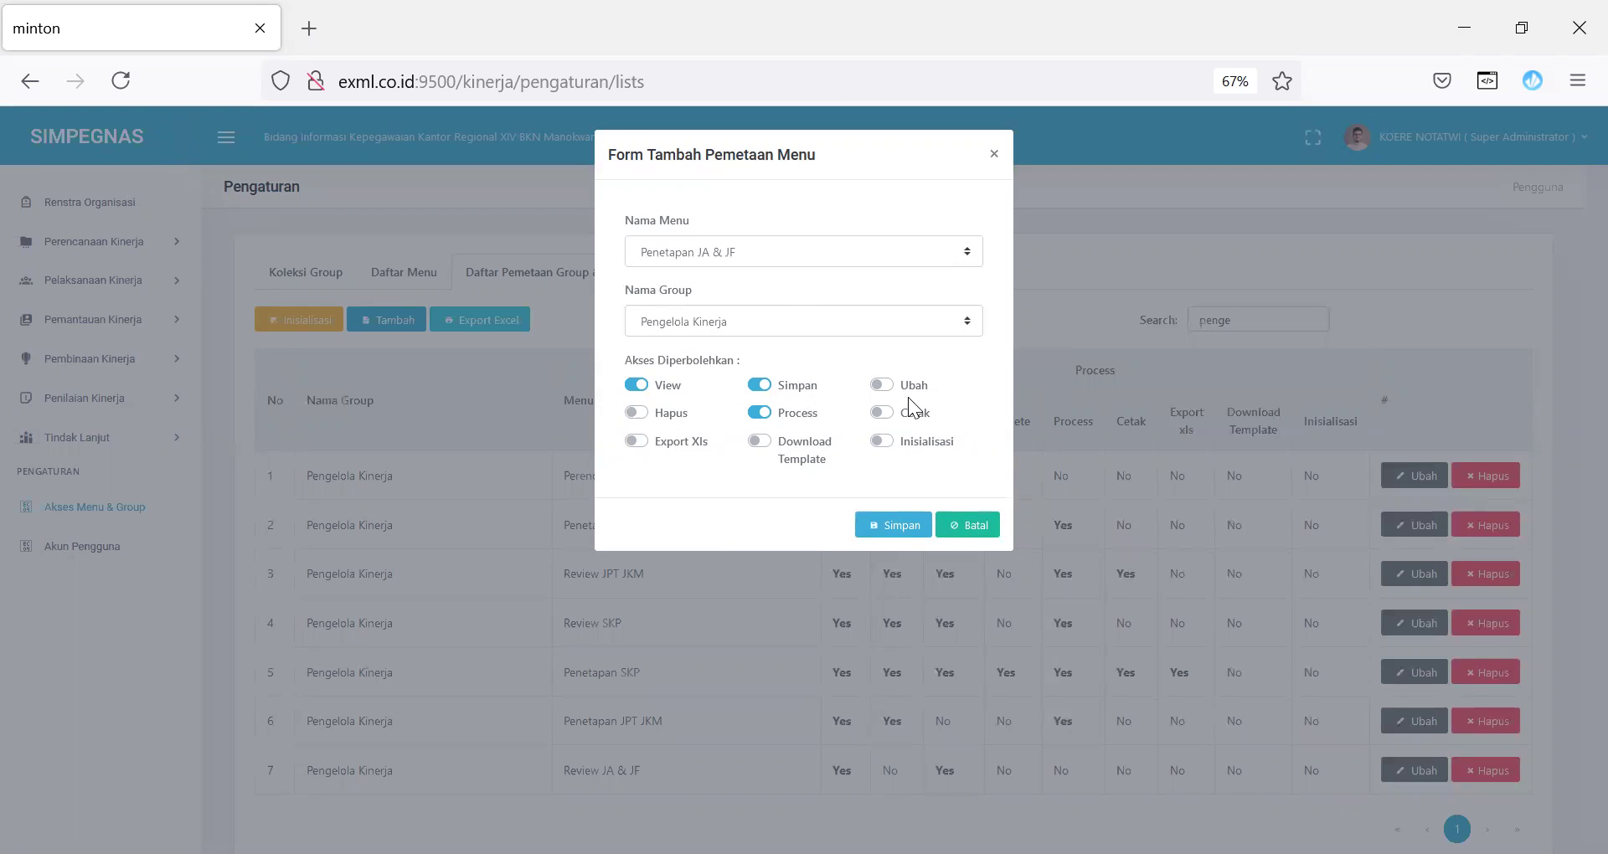
left_click(971, 526)
left_click(81, 548)
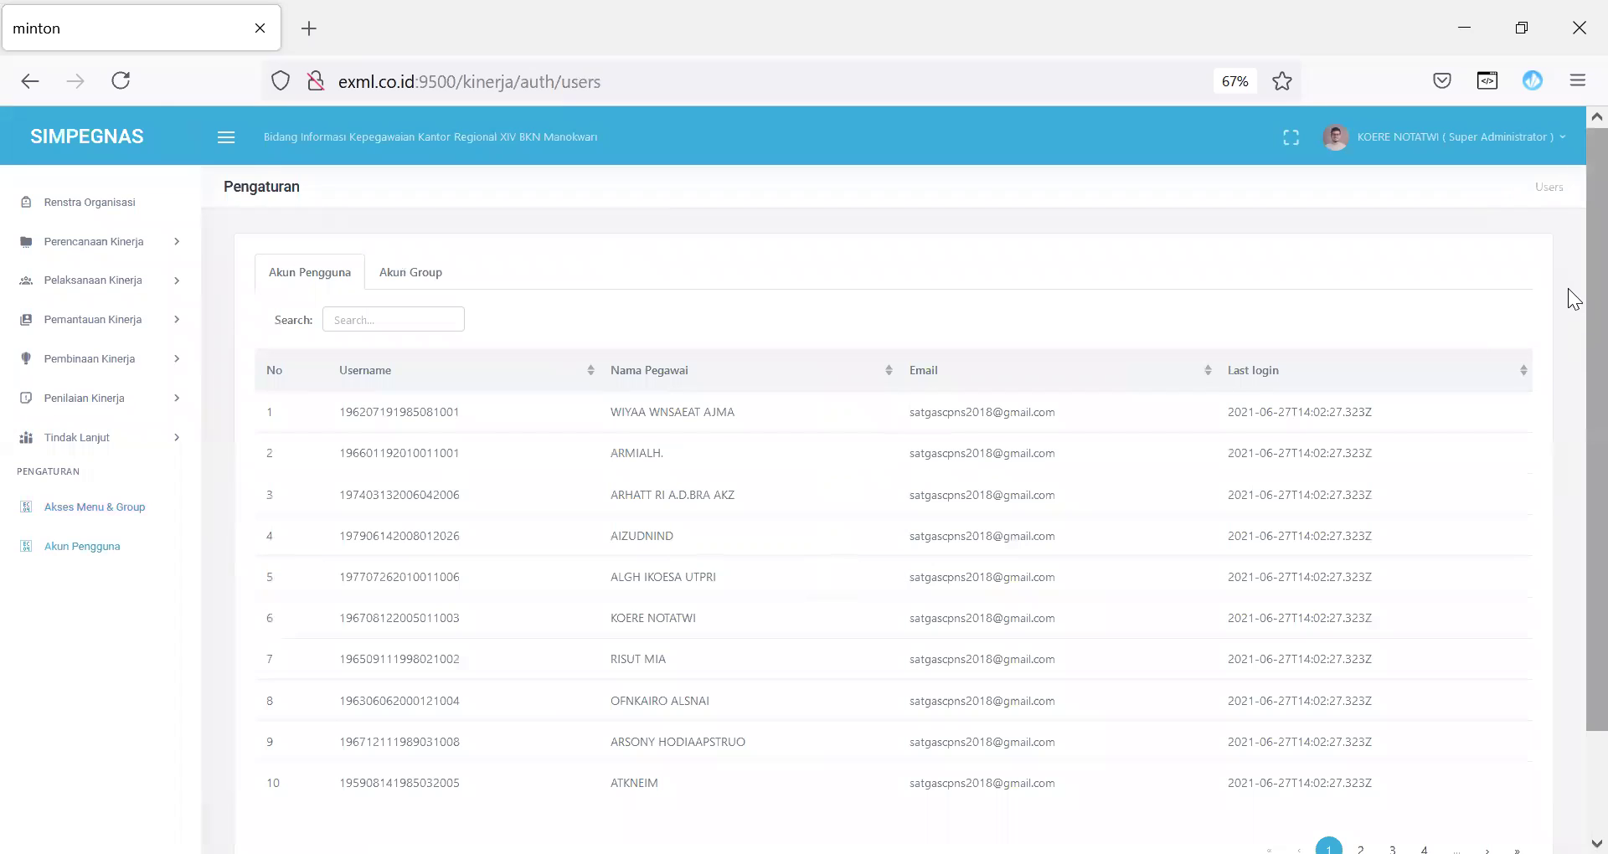
Step: In Akun Group, add the chosen employee to the Reviewer Angka Kredit group and save
scroll(1570, 400, "down", 2)
scroll(1571, 256, "up", 2)
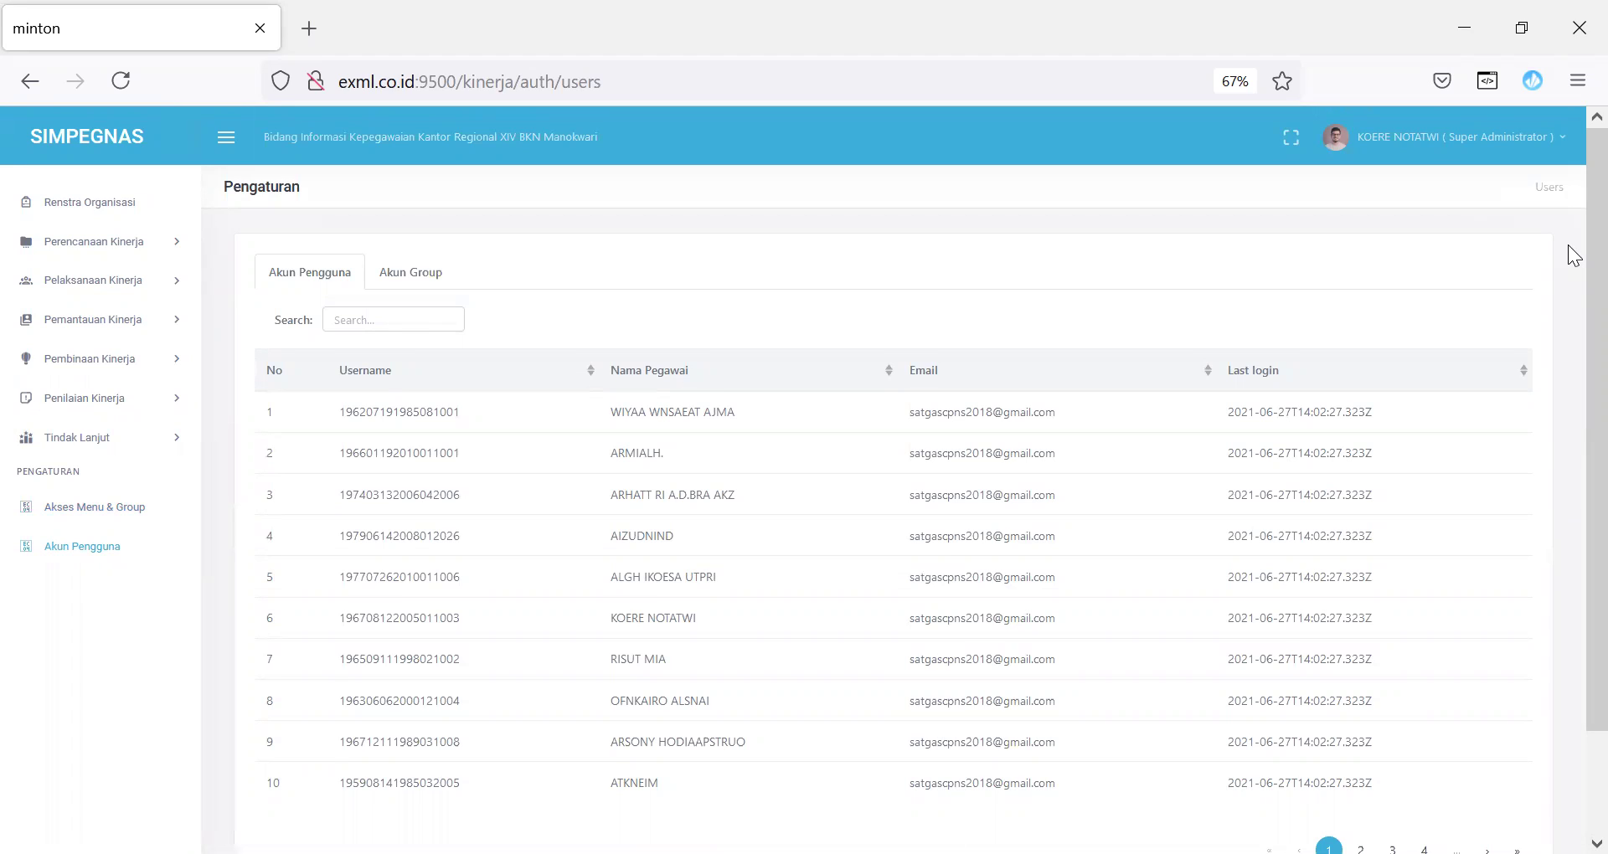
left_click(429, 277)
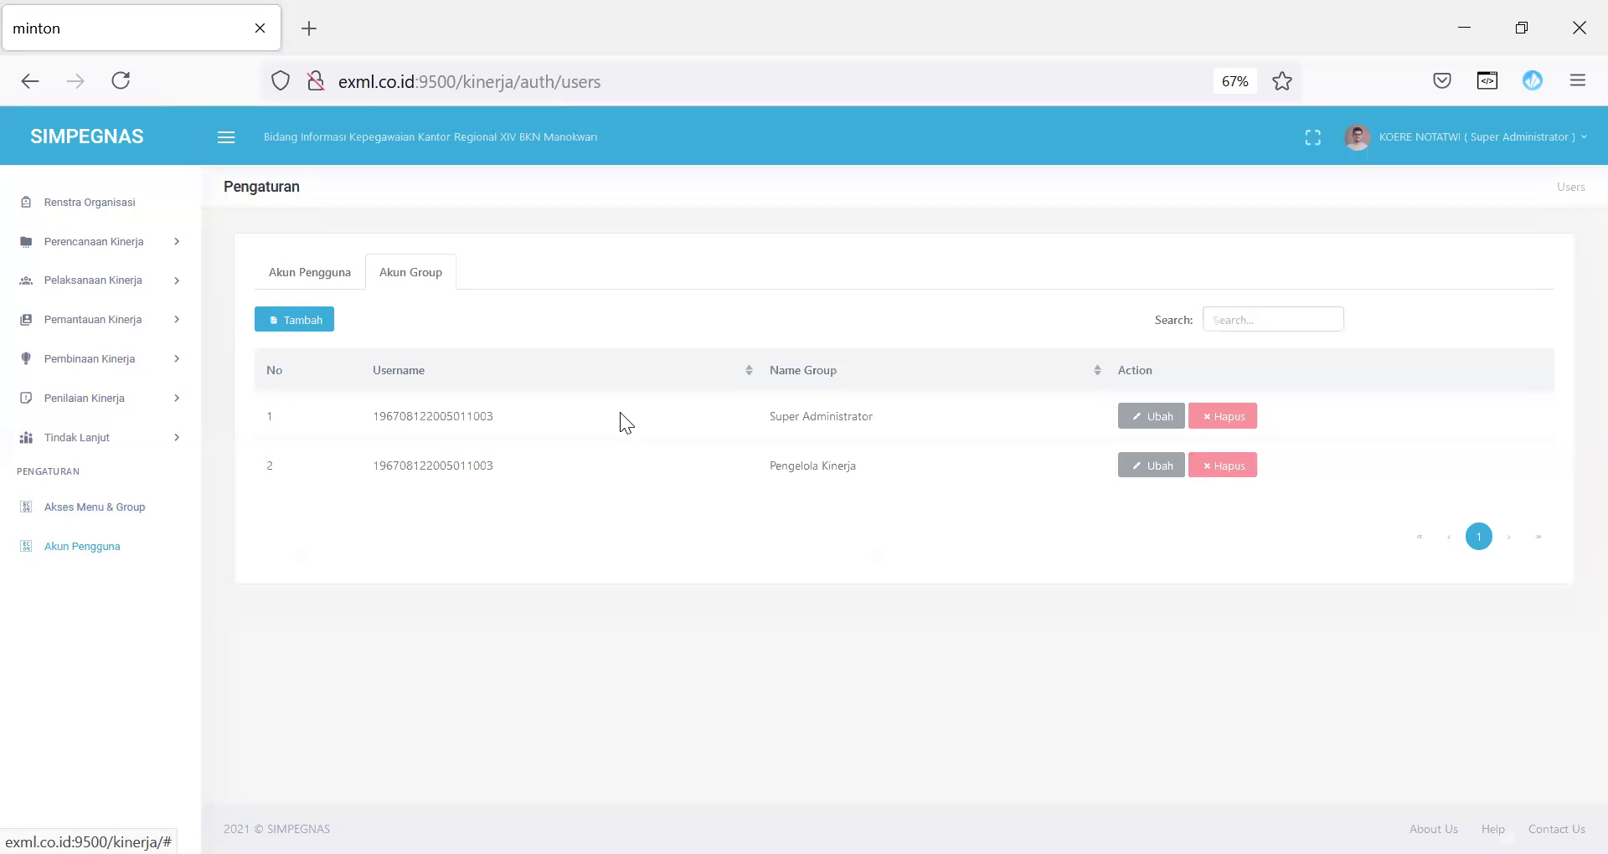
left_click(323, 318)
left_click(739, 246)
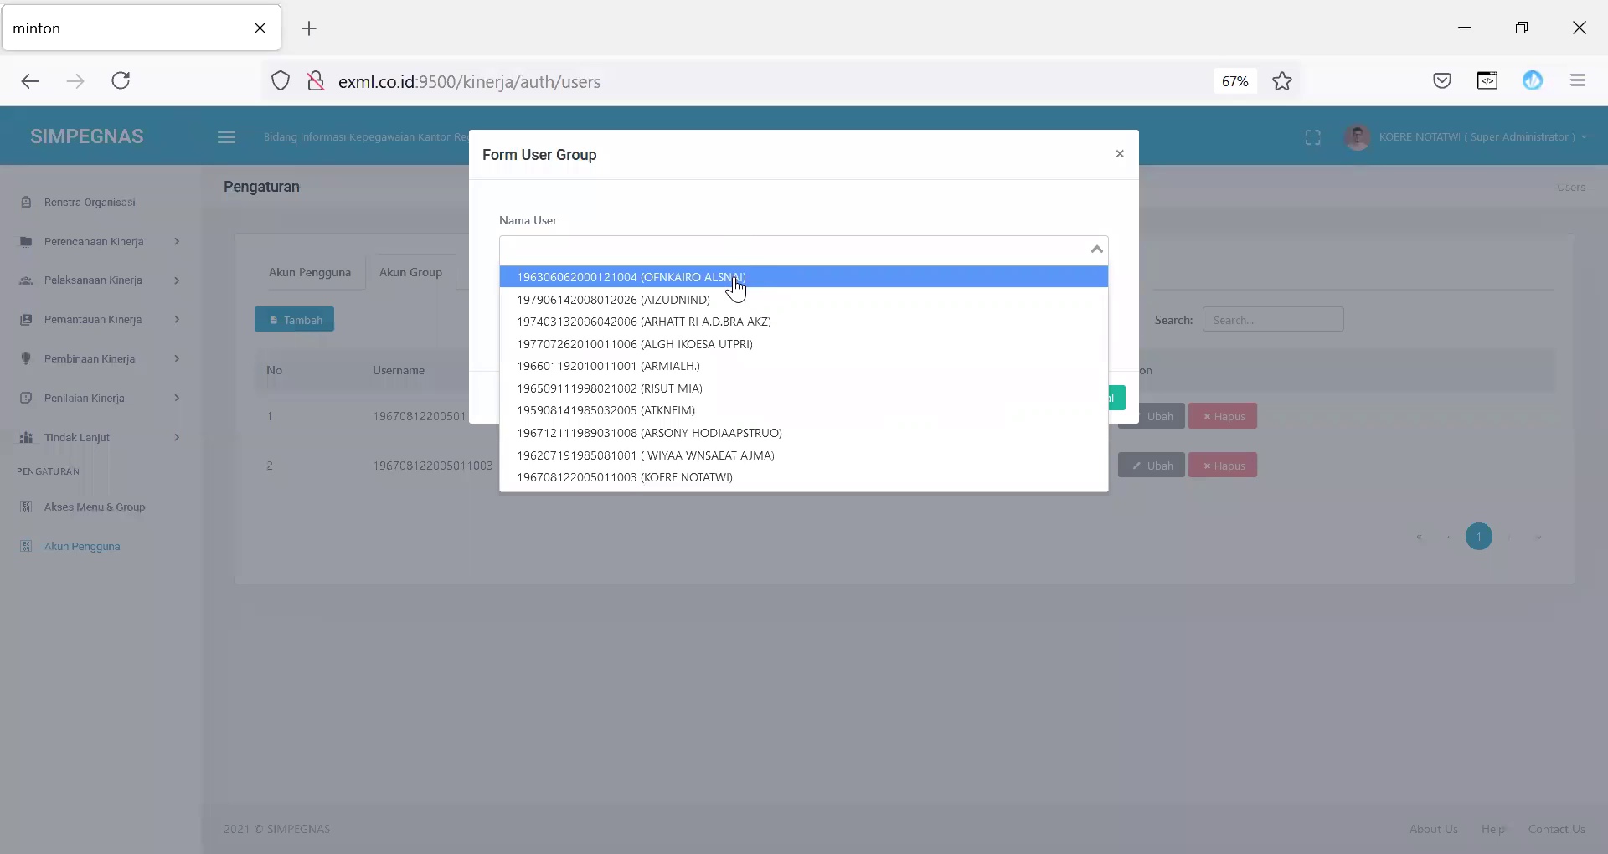
left_click(734, 277)
left_click(728, 320)
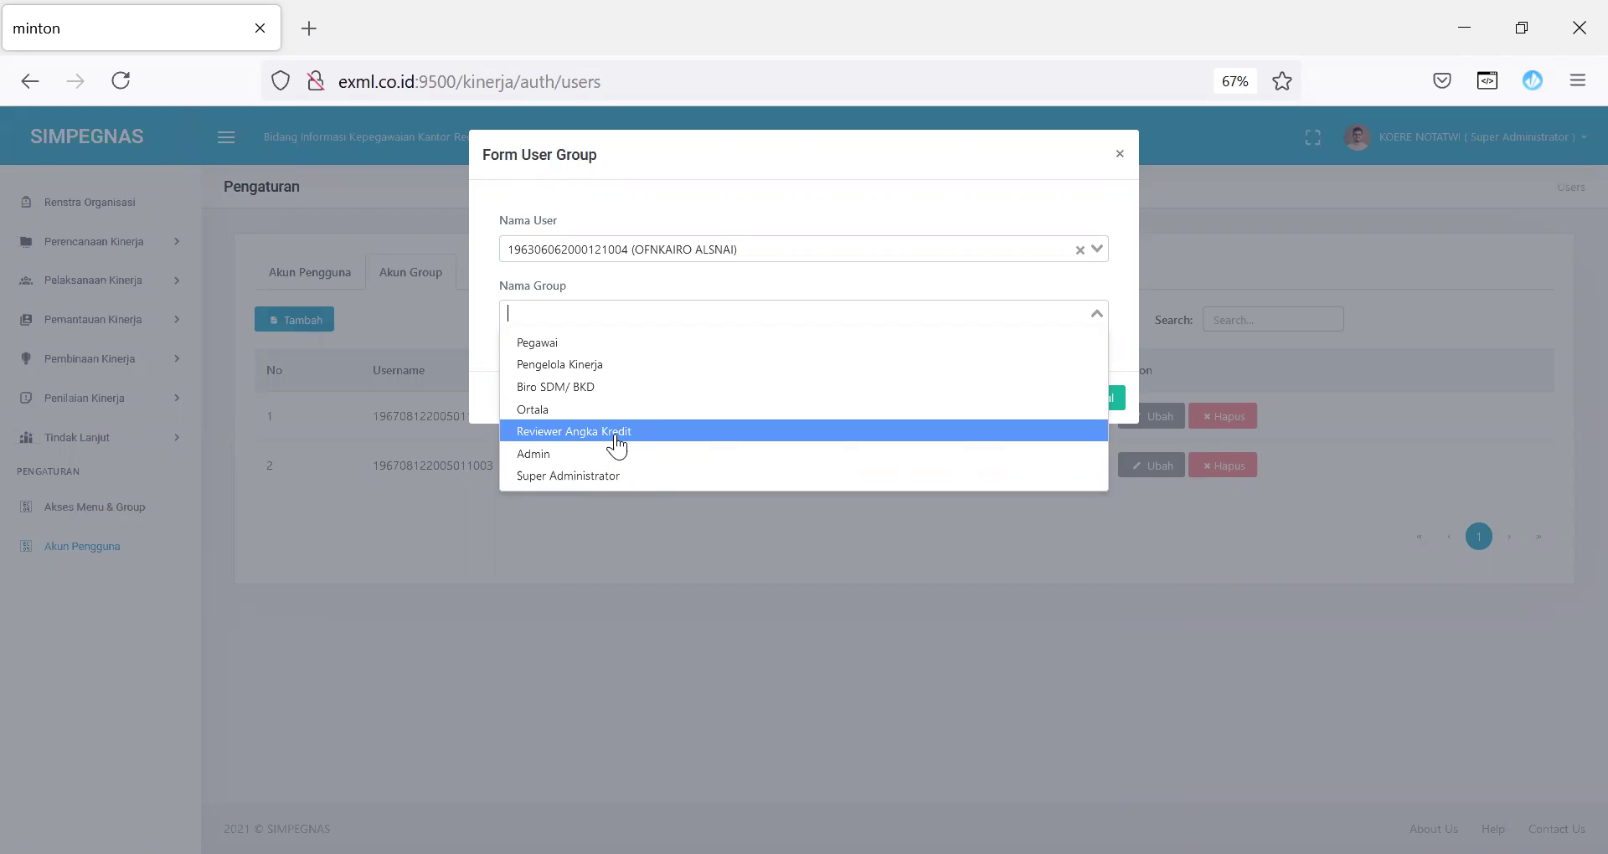
left_click(614, 431)
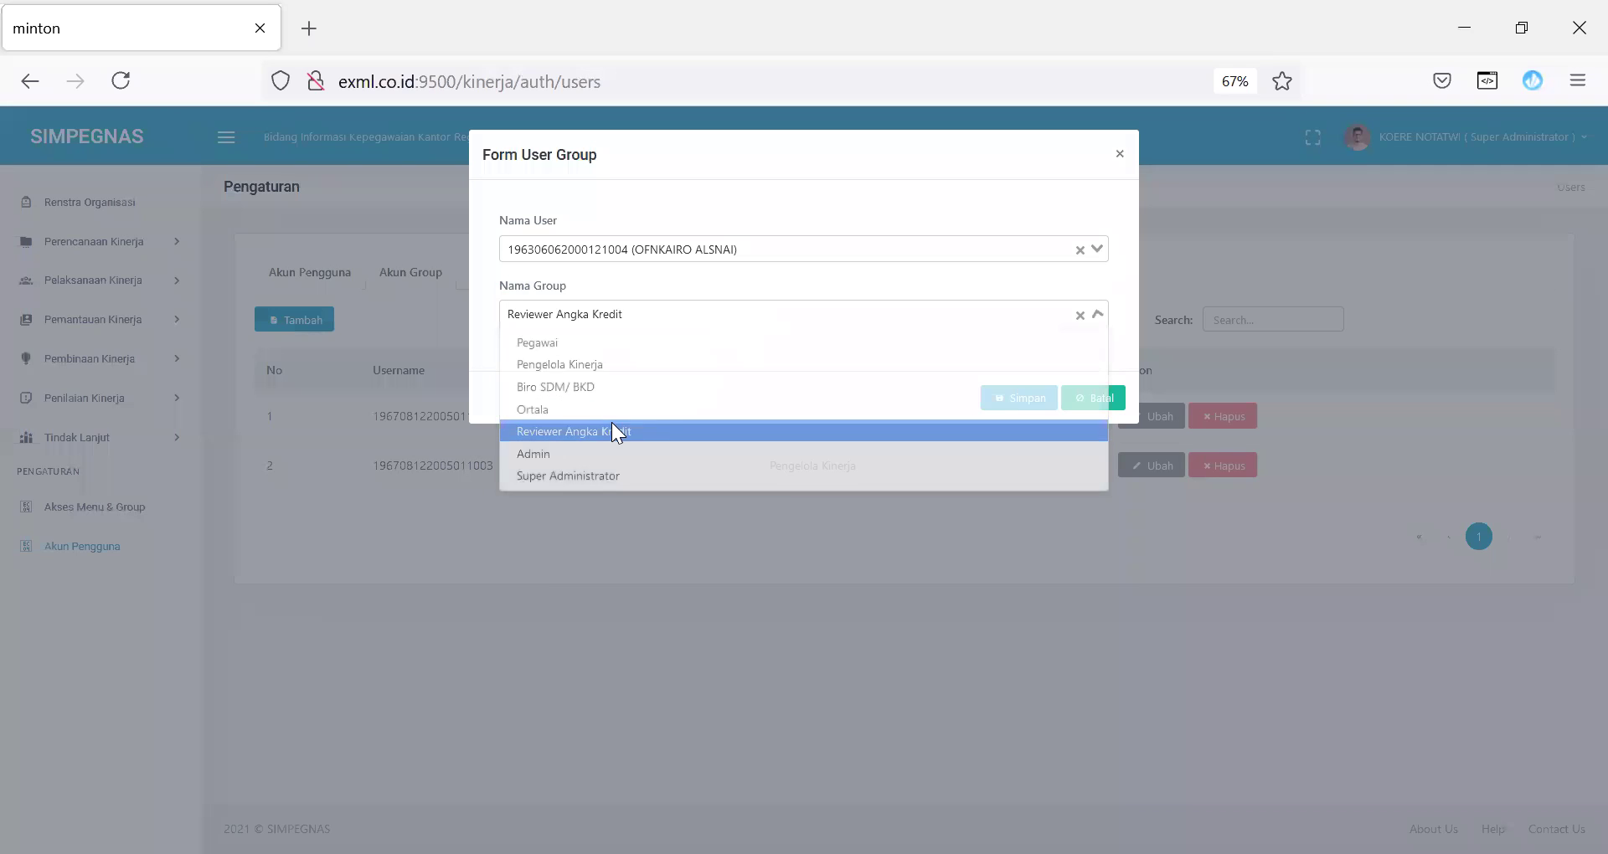
left_click(1020, 396)
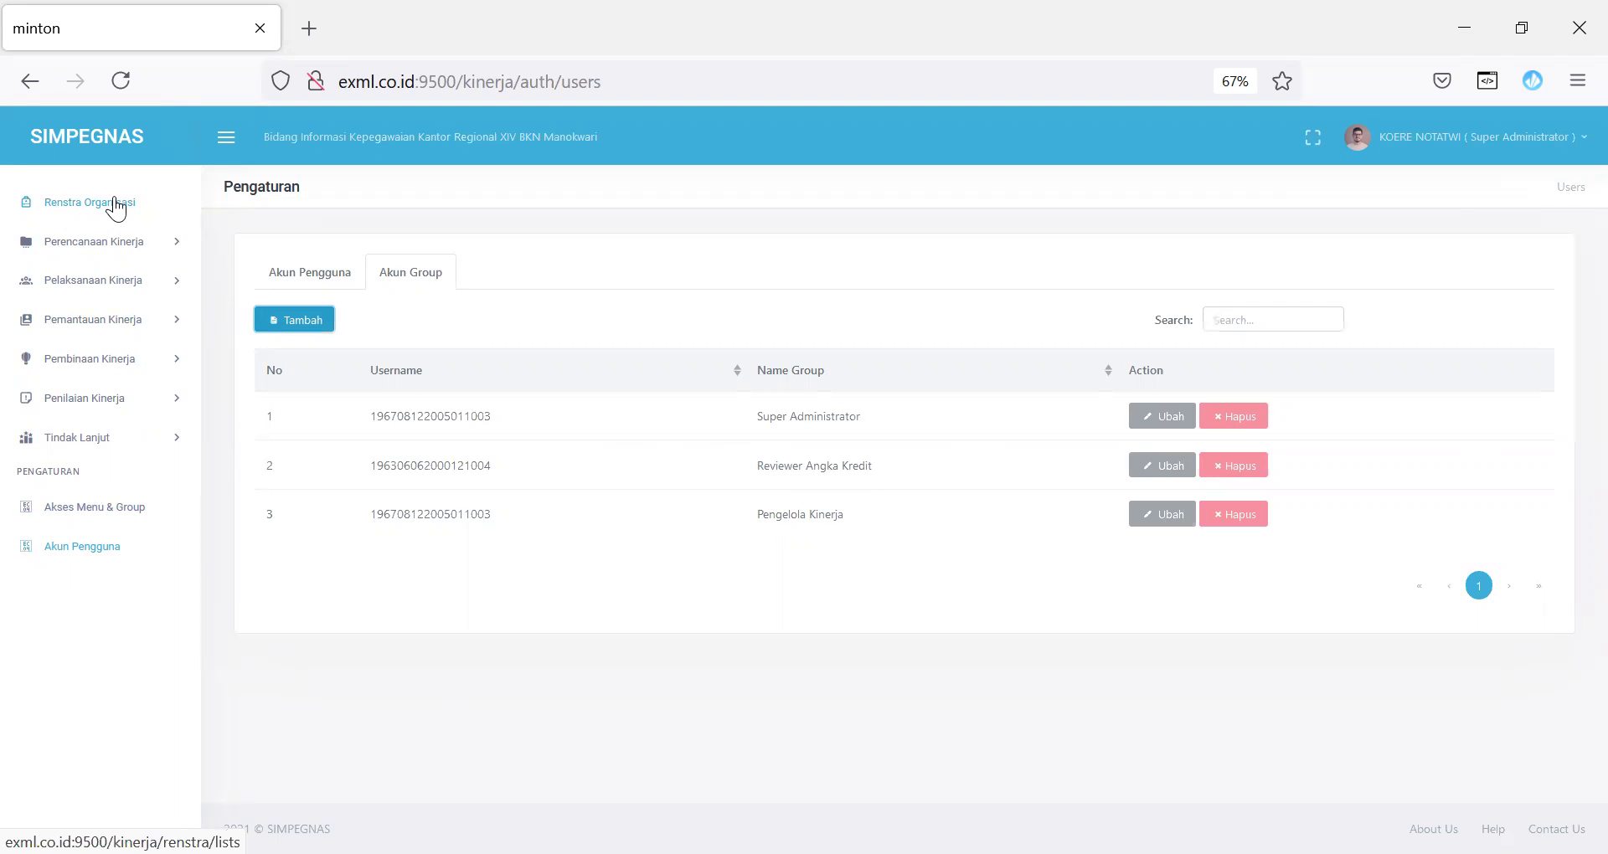
Step: Open Renstra Organisasi and start a new Renstra for Biro Sumber Daya Manusia, year 2022
left_click(115, 210)
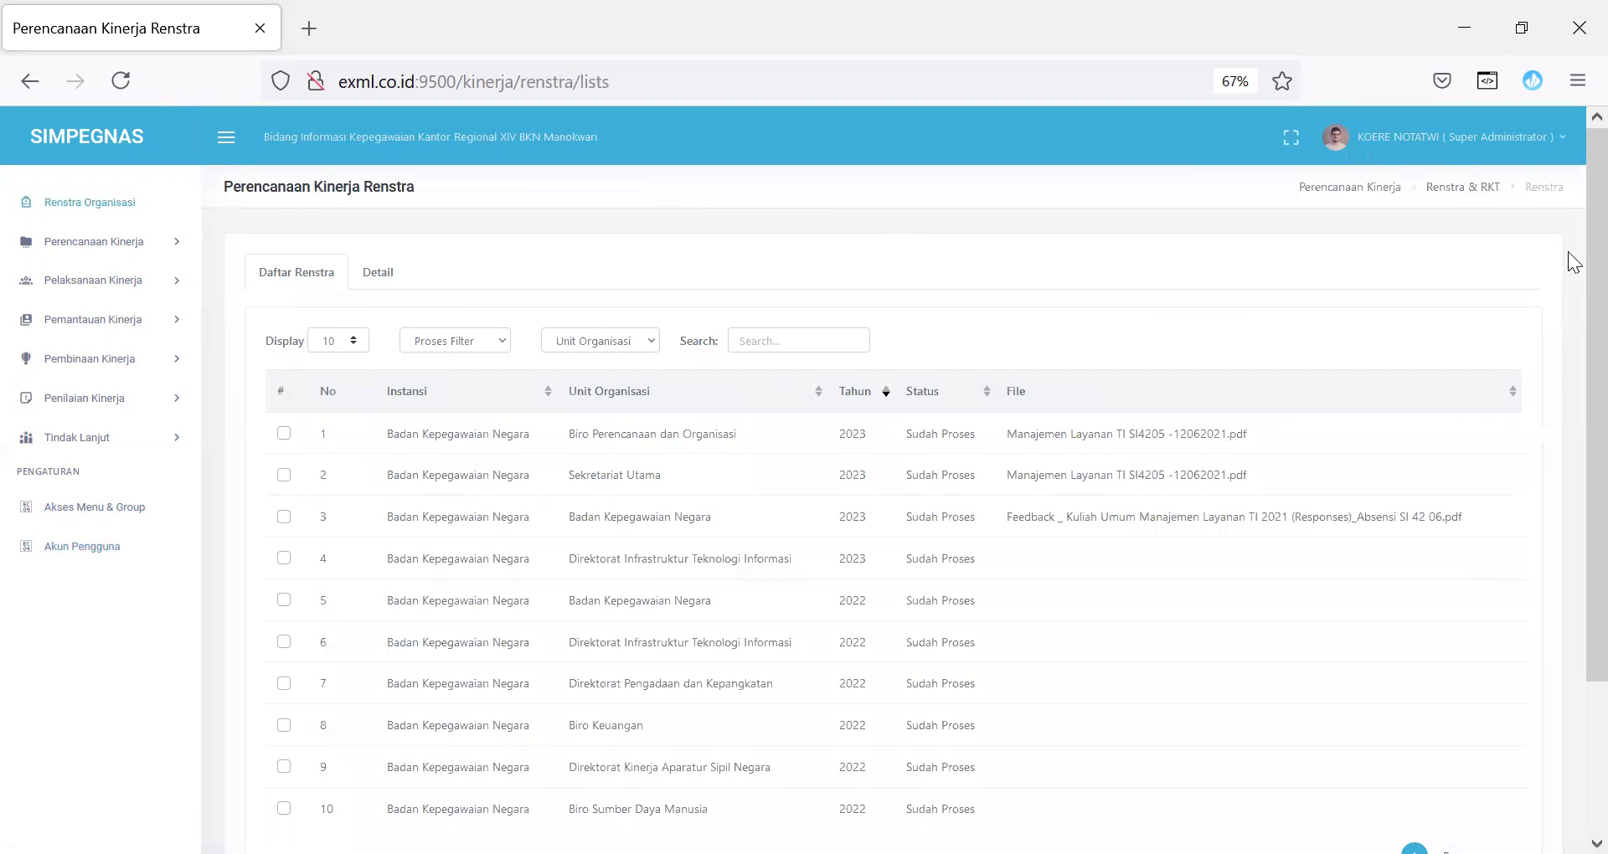
scroll(1568, 377, "down", 2)
scroll(1564, 251, "up", 2)
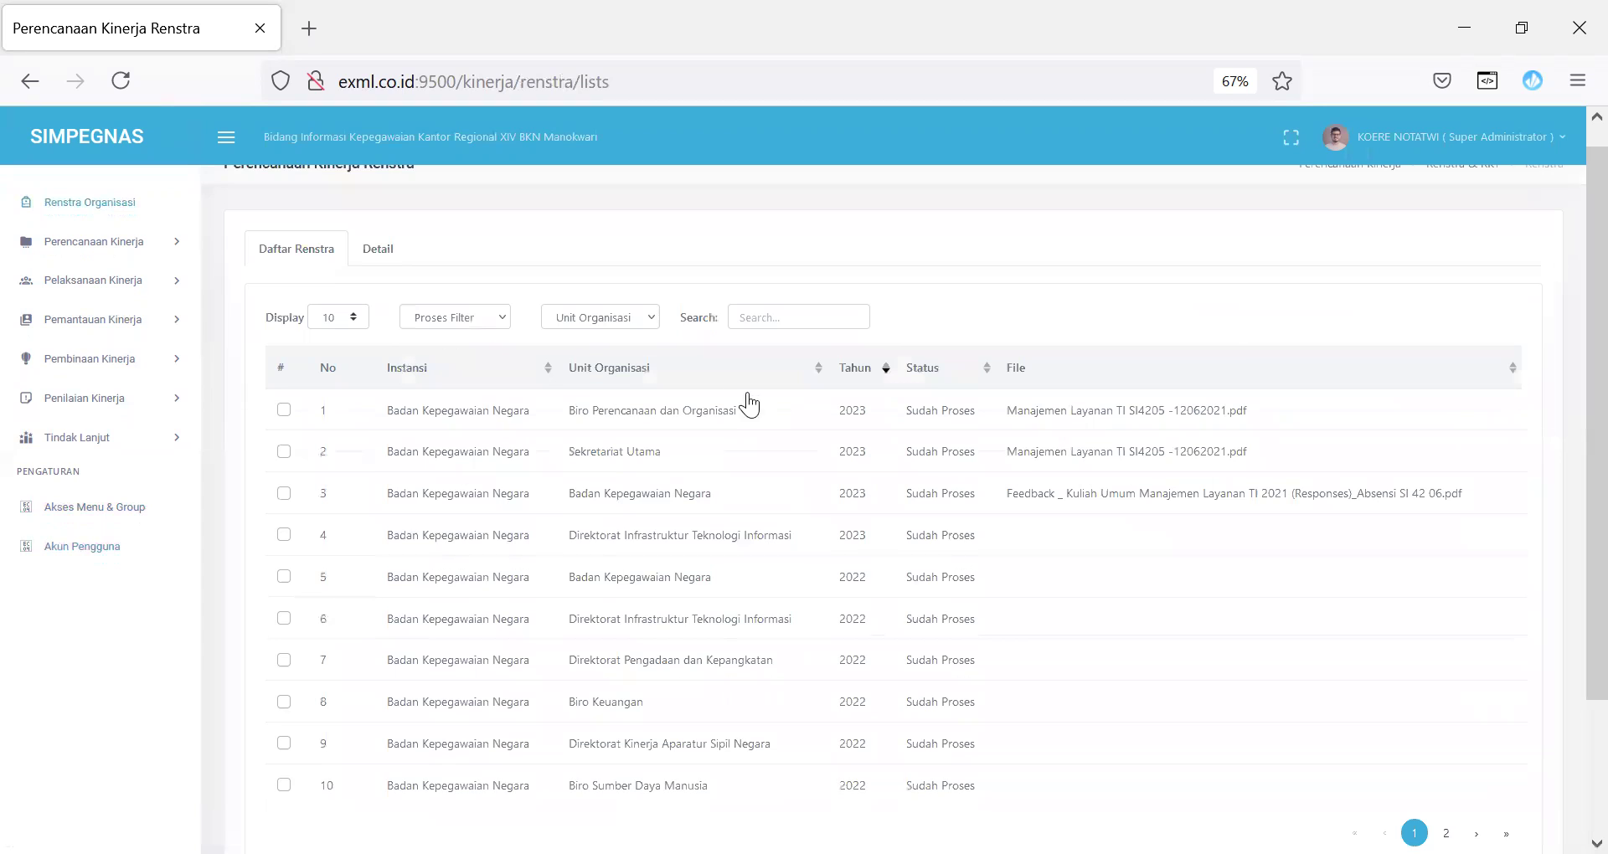
scroll(1568, 393, "down", 2)
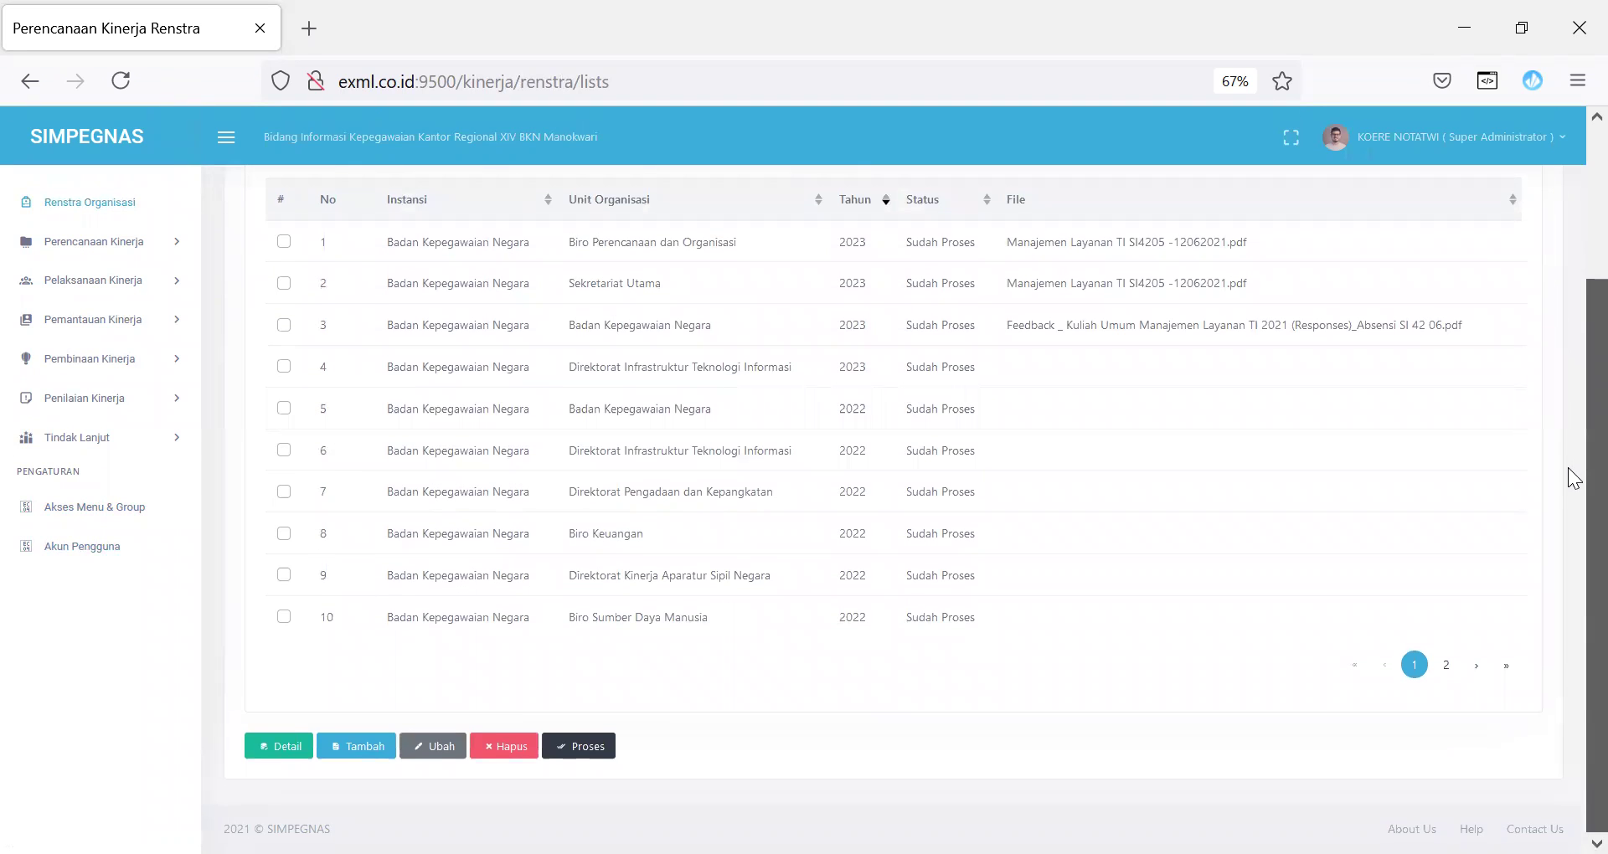
scroll(1570, 442, "up", 1)
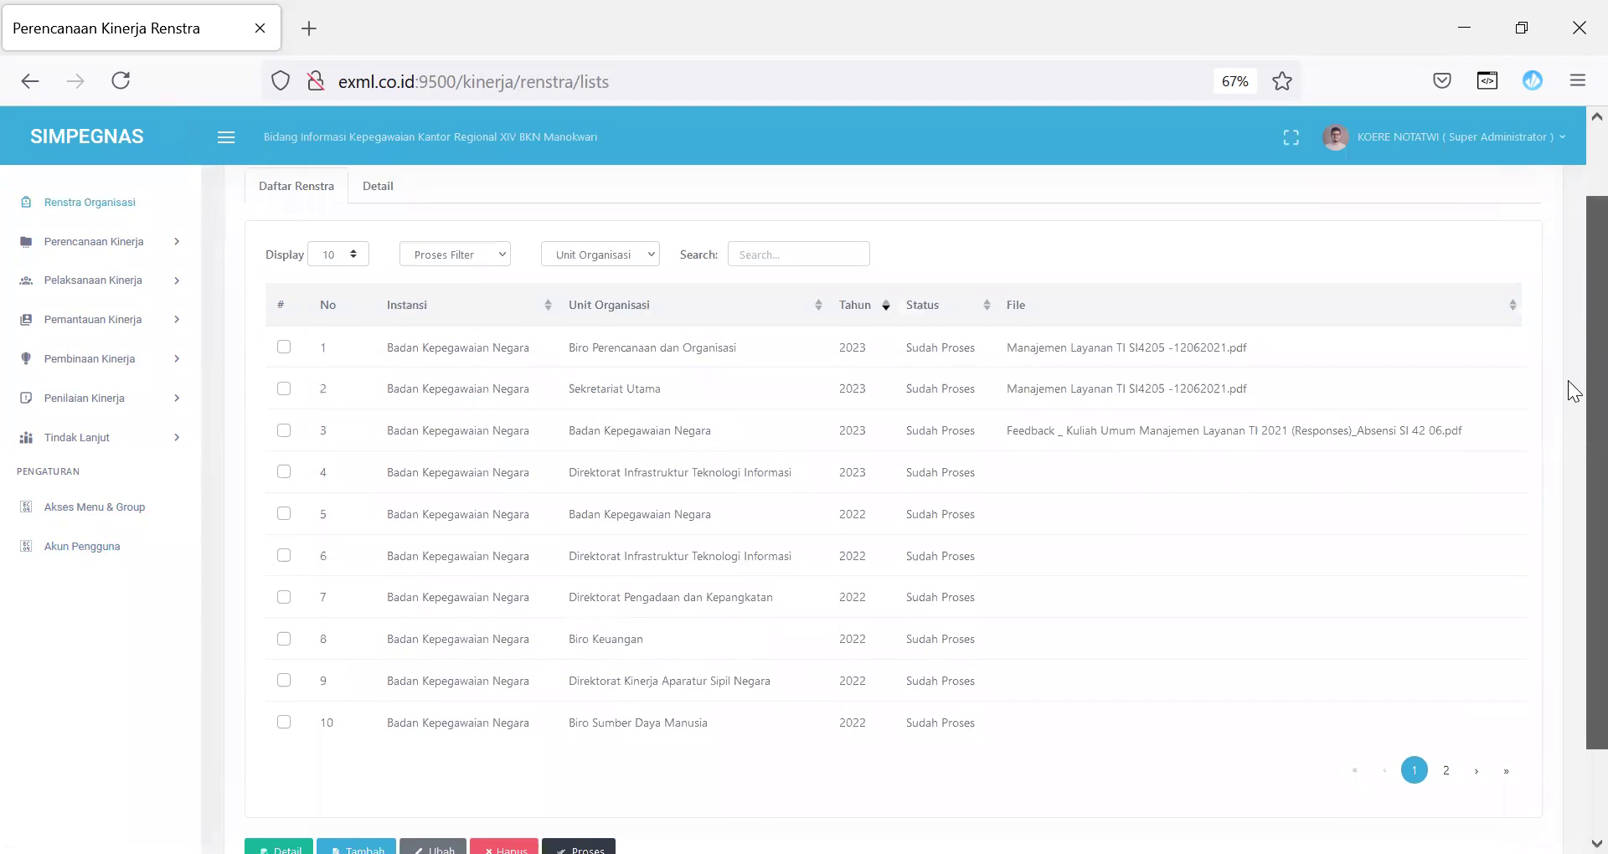
scroll(1572, 390, "down", 1)
left_click(356, 755)
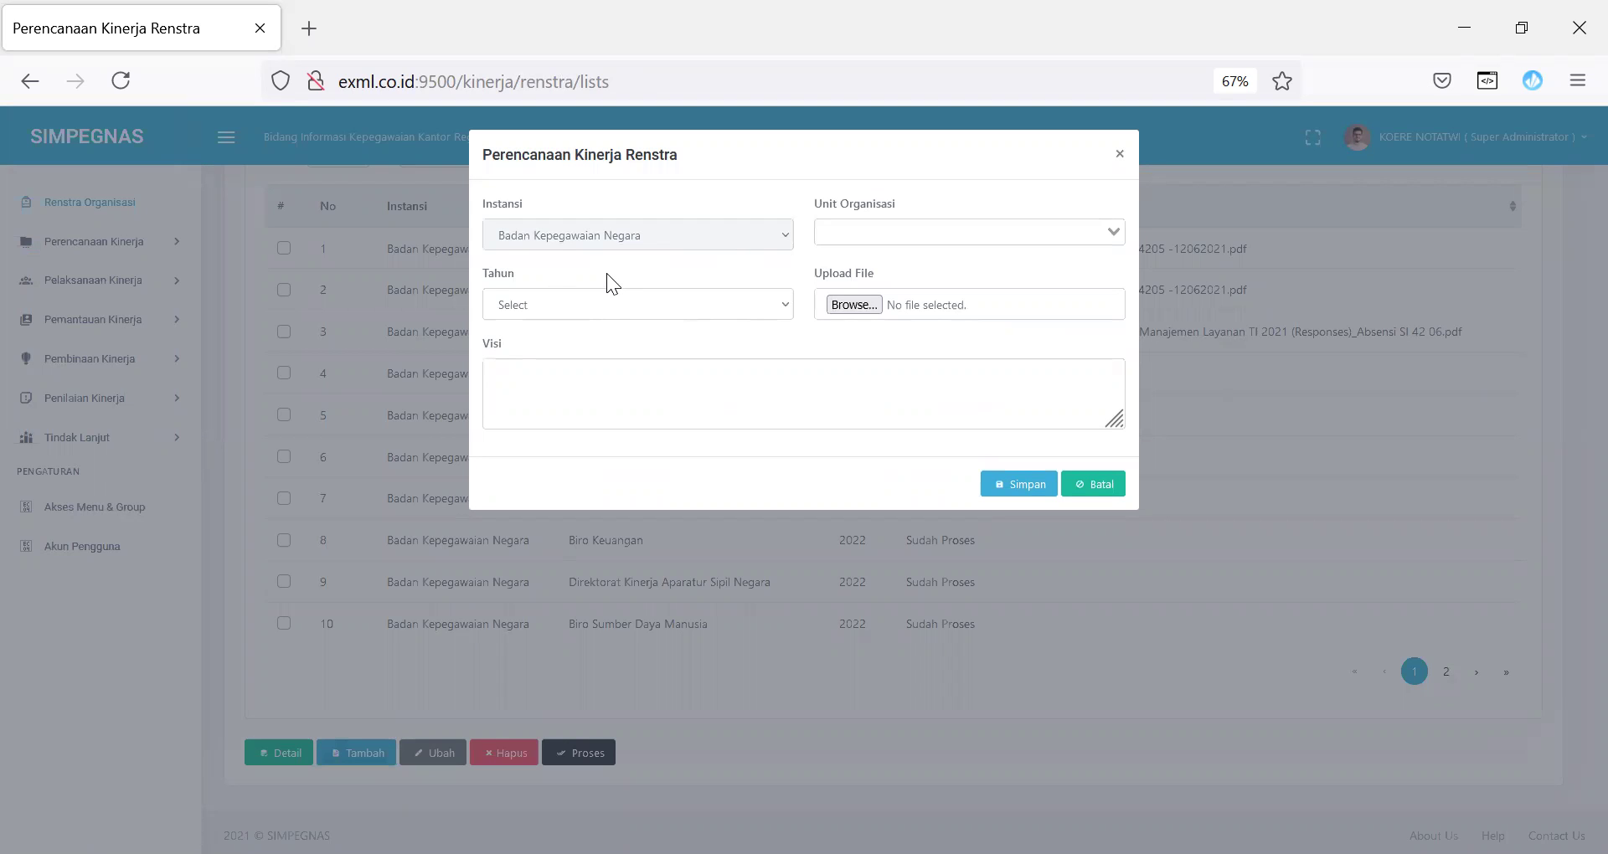
left_click(1058, 231)
type("biro")
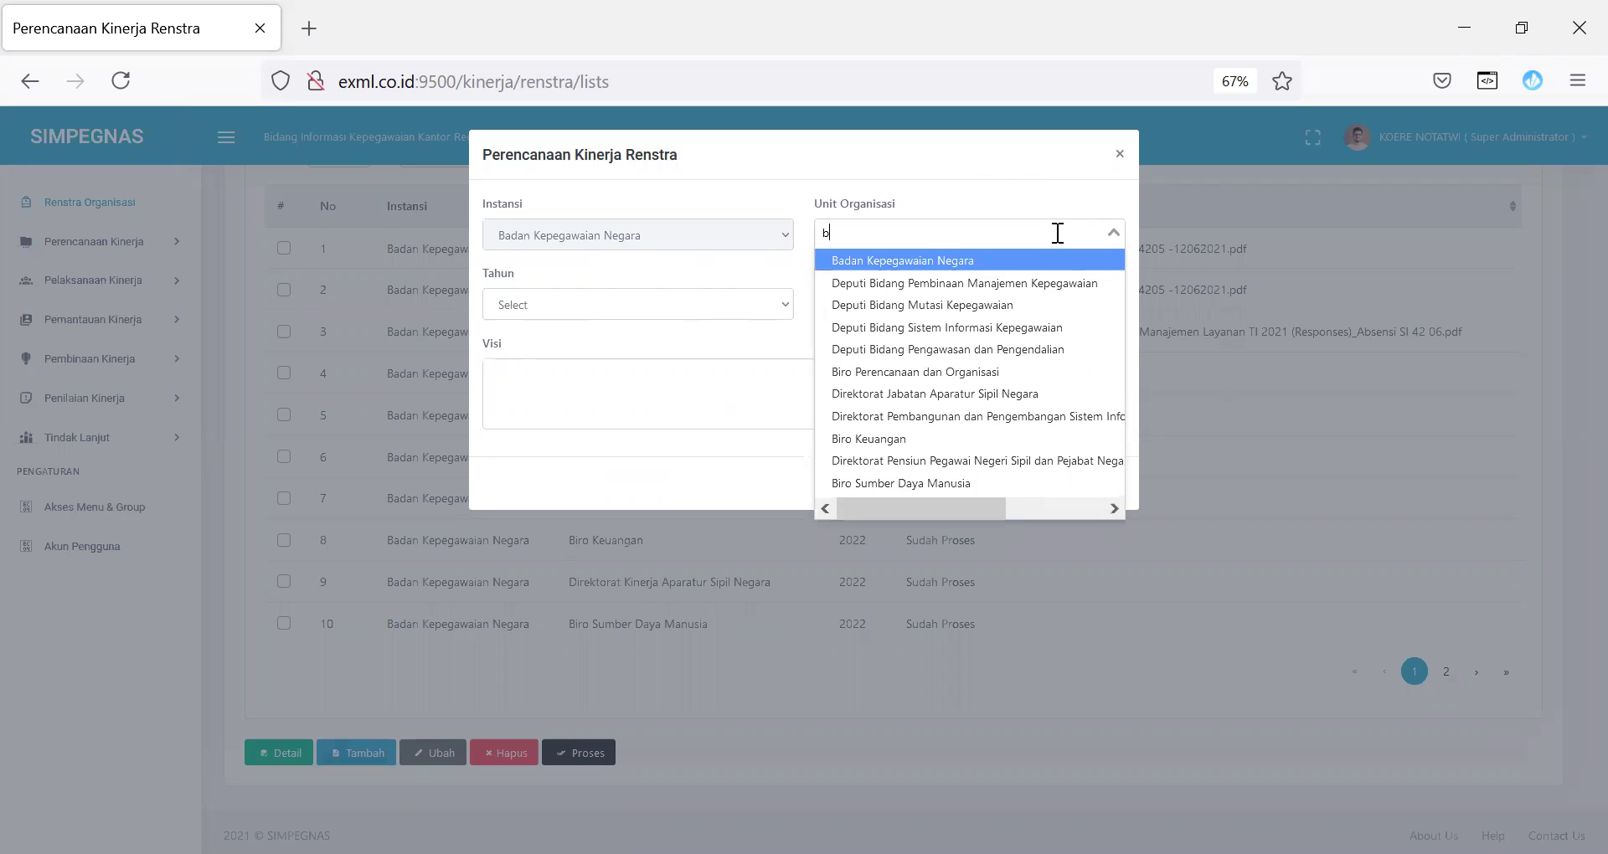
left_click(963, 307)
left_click(625, 305)
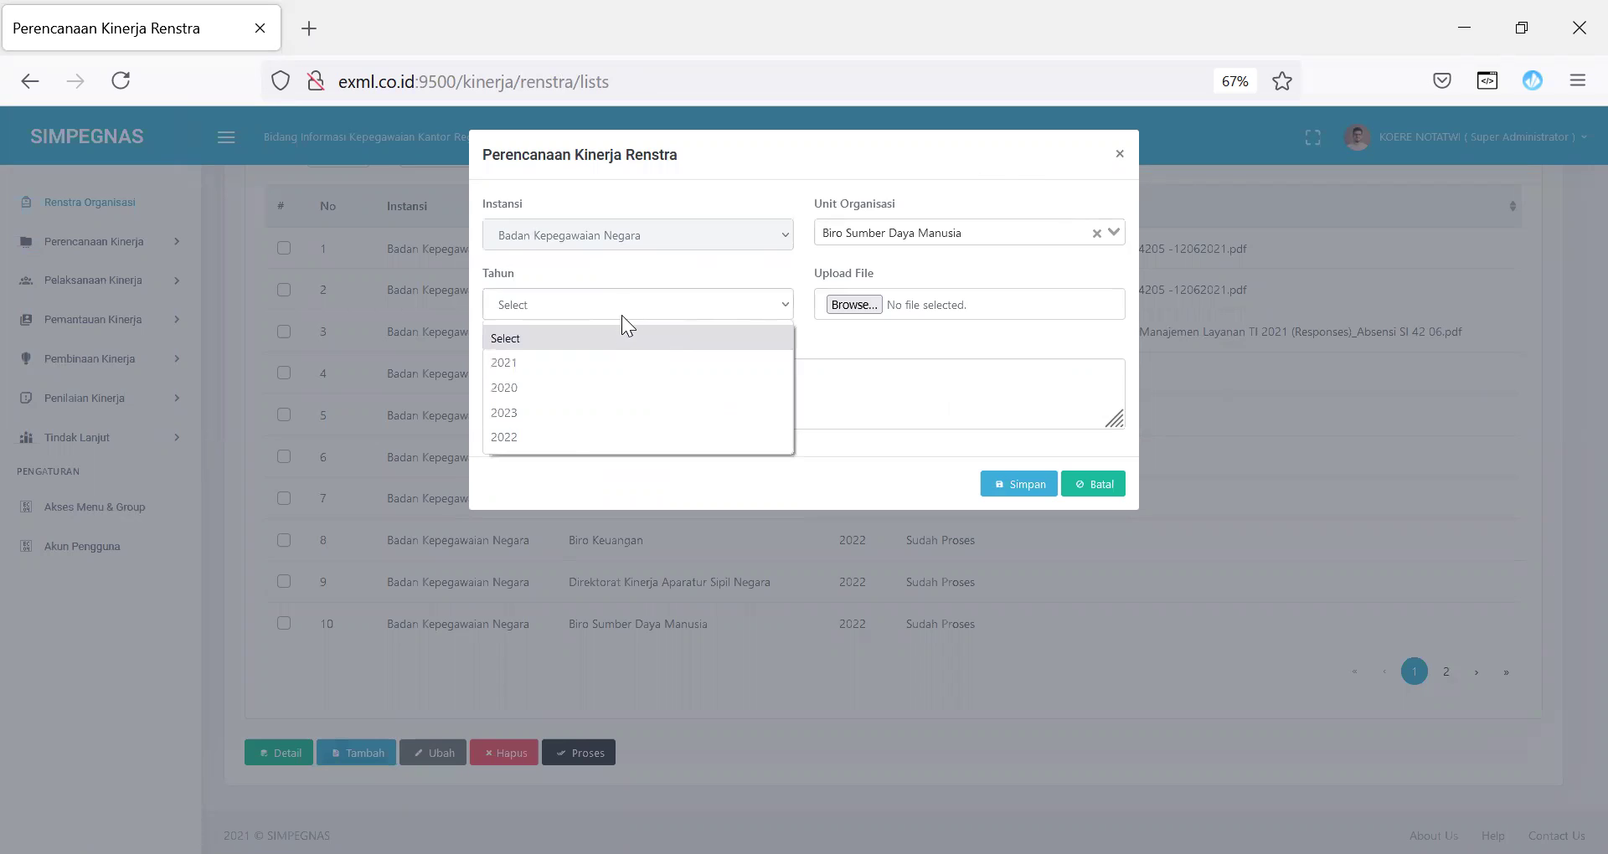
left_click(564, 433)
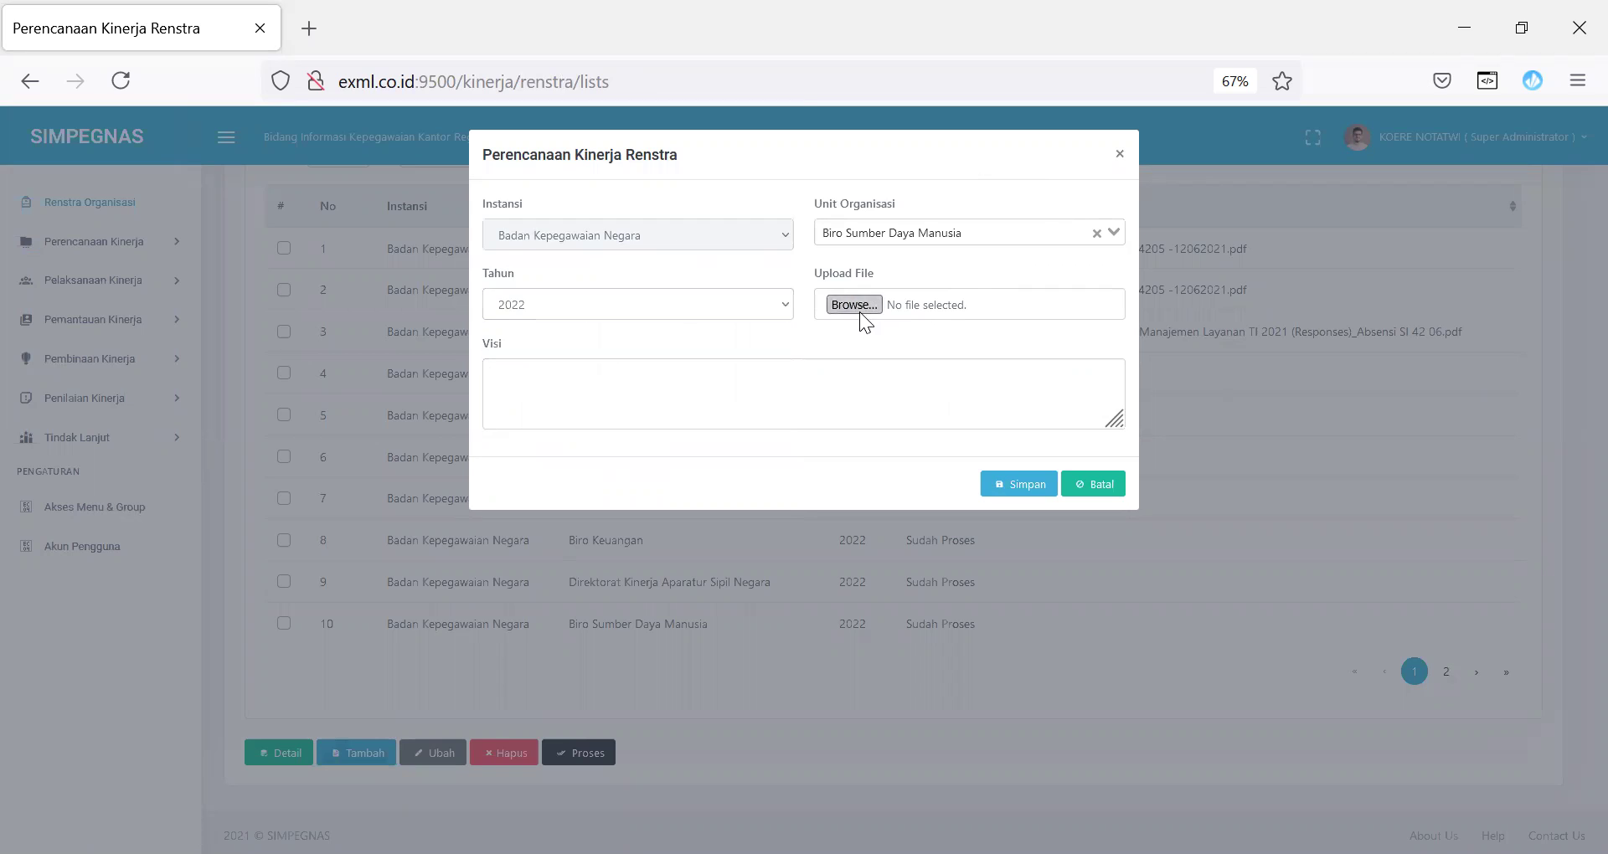
Step: Skip the file upload, enter Visi 'Visi Biro SDM' and save the entry
left_click(854, 305)
left_click(725, 569)
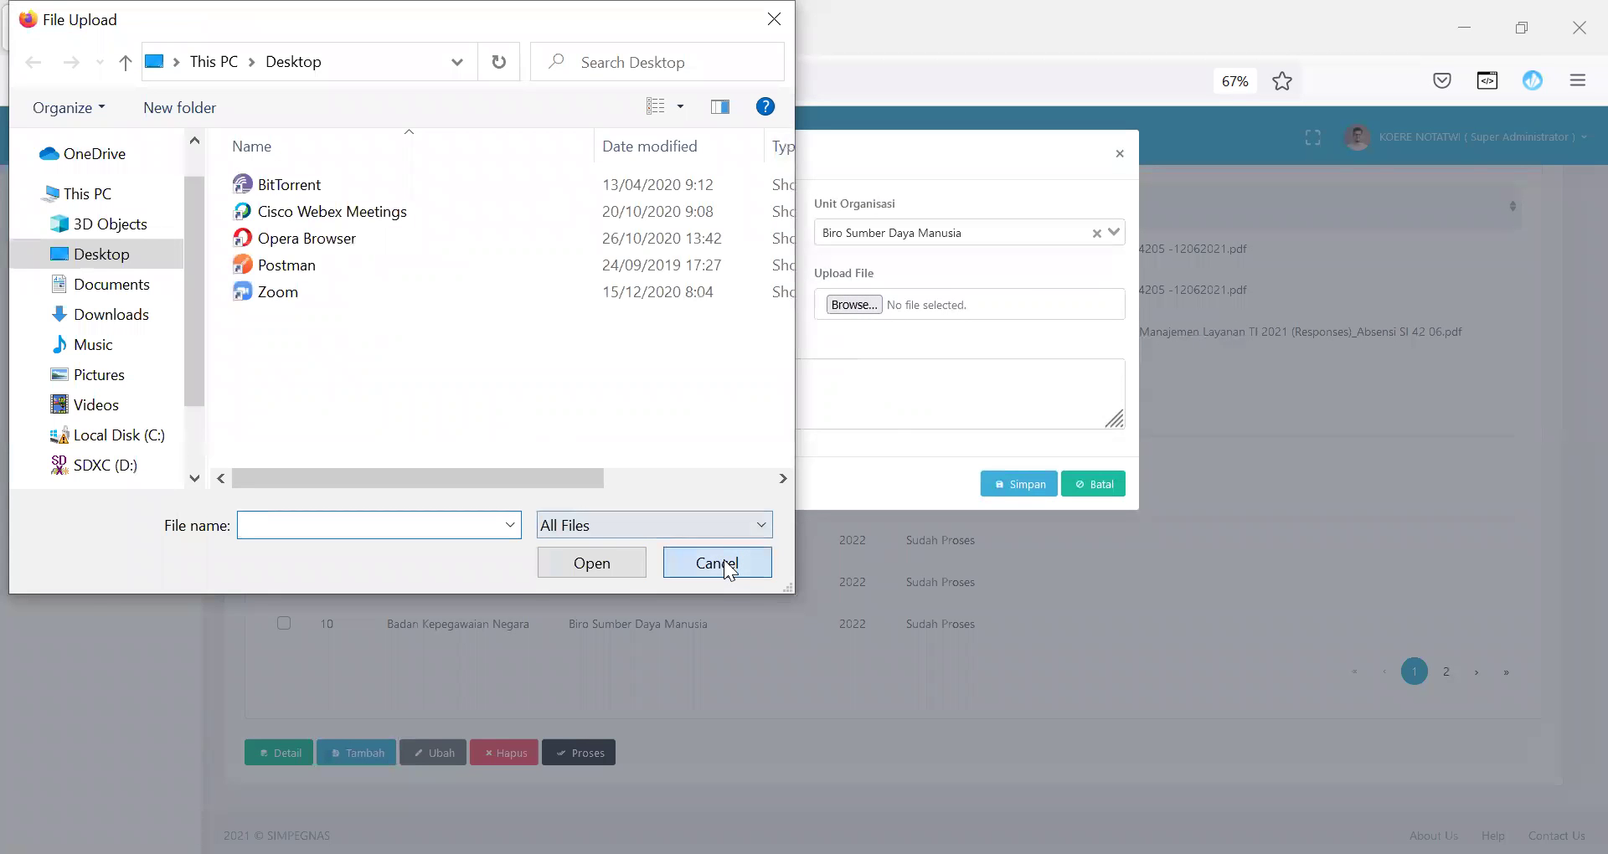
left_click(592, 399)
type("Visi Biro SDM")
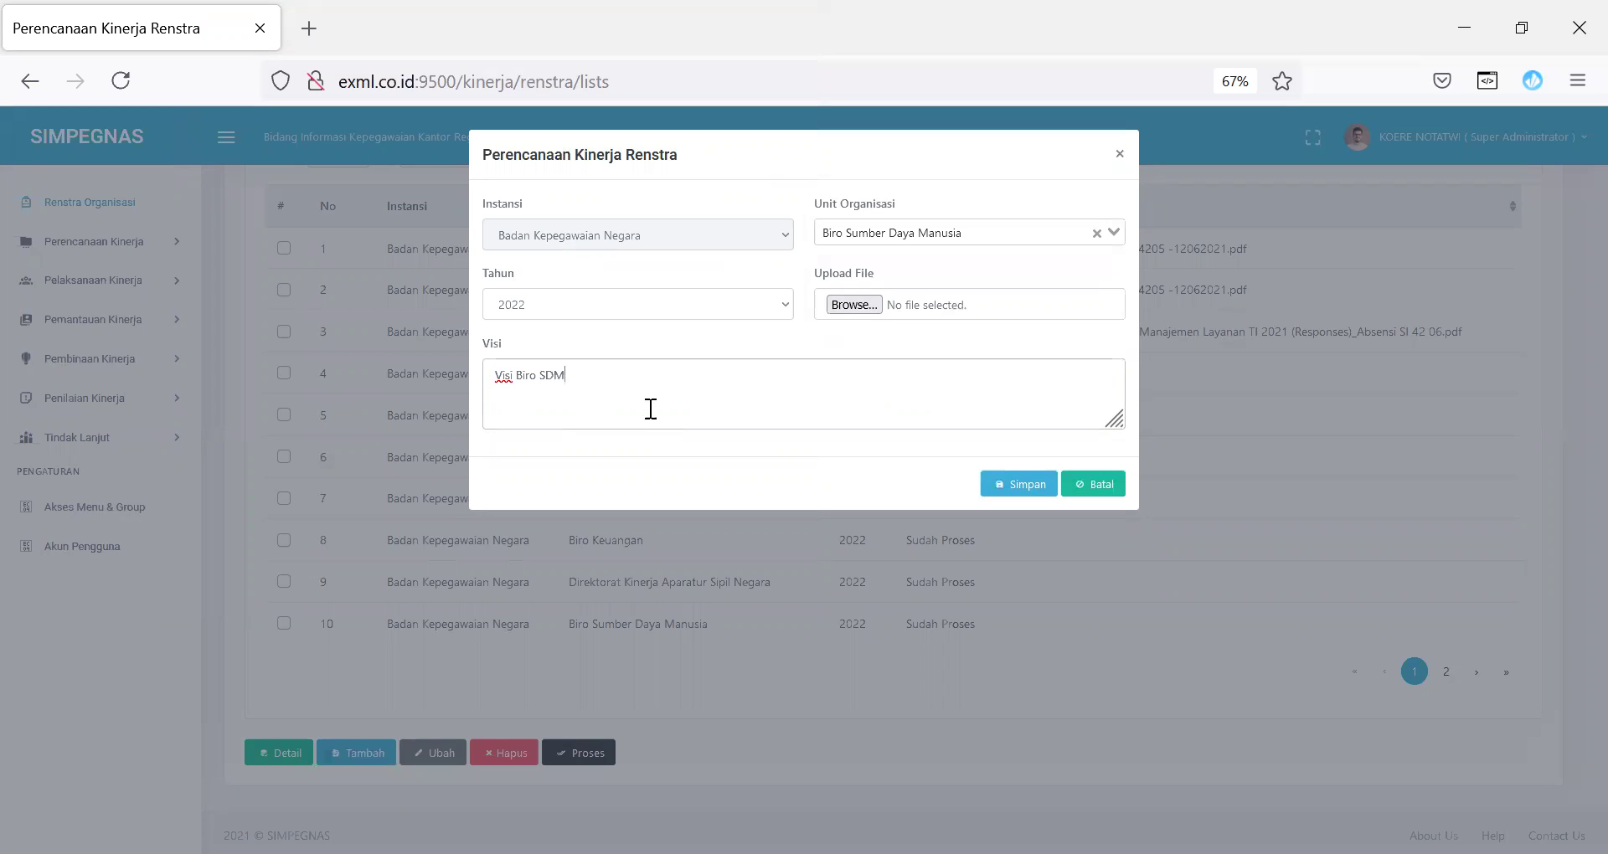
left_click(1020, 494)
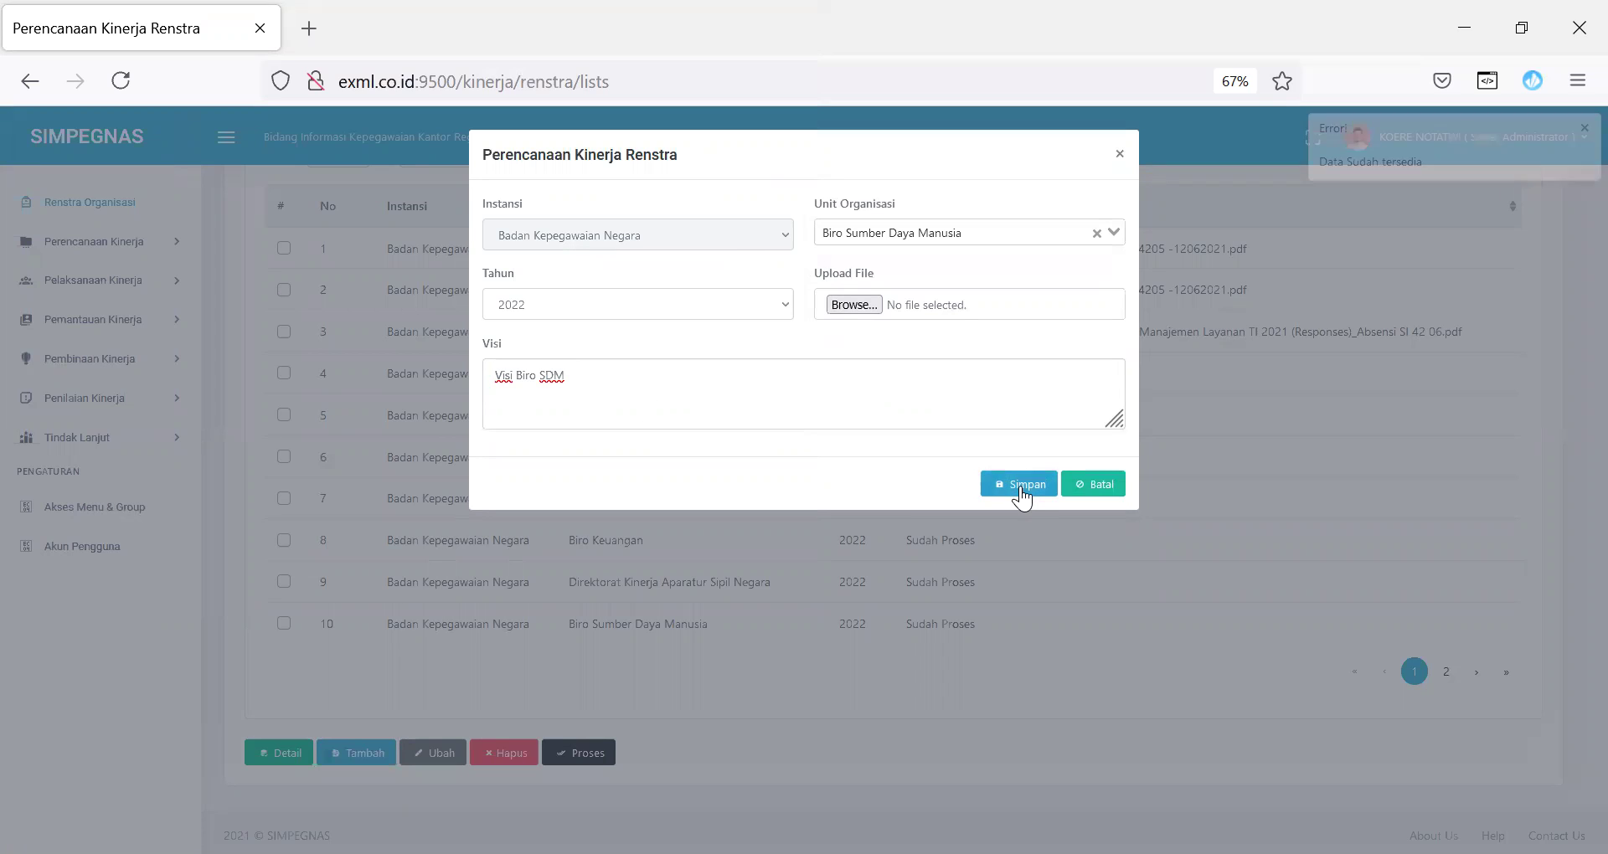
Step: Dismiss the duplicate-data error and open the details of the existing Biro SDM 2022 Renstra
left_click(1579, 132)
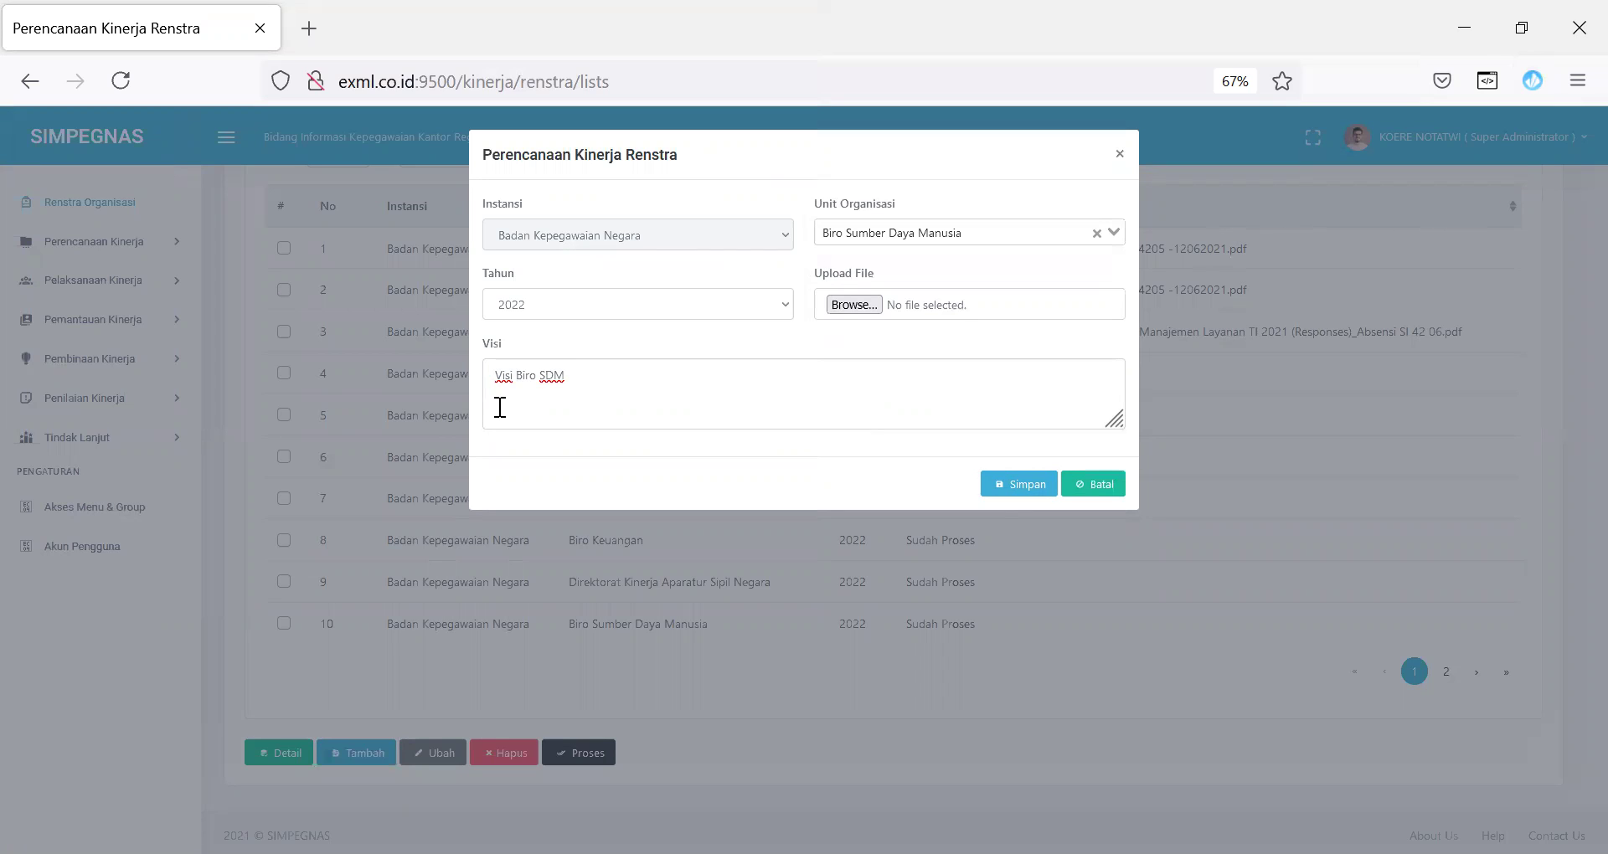
left_click(1118, 153)
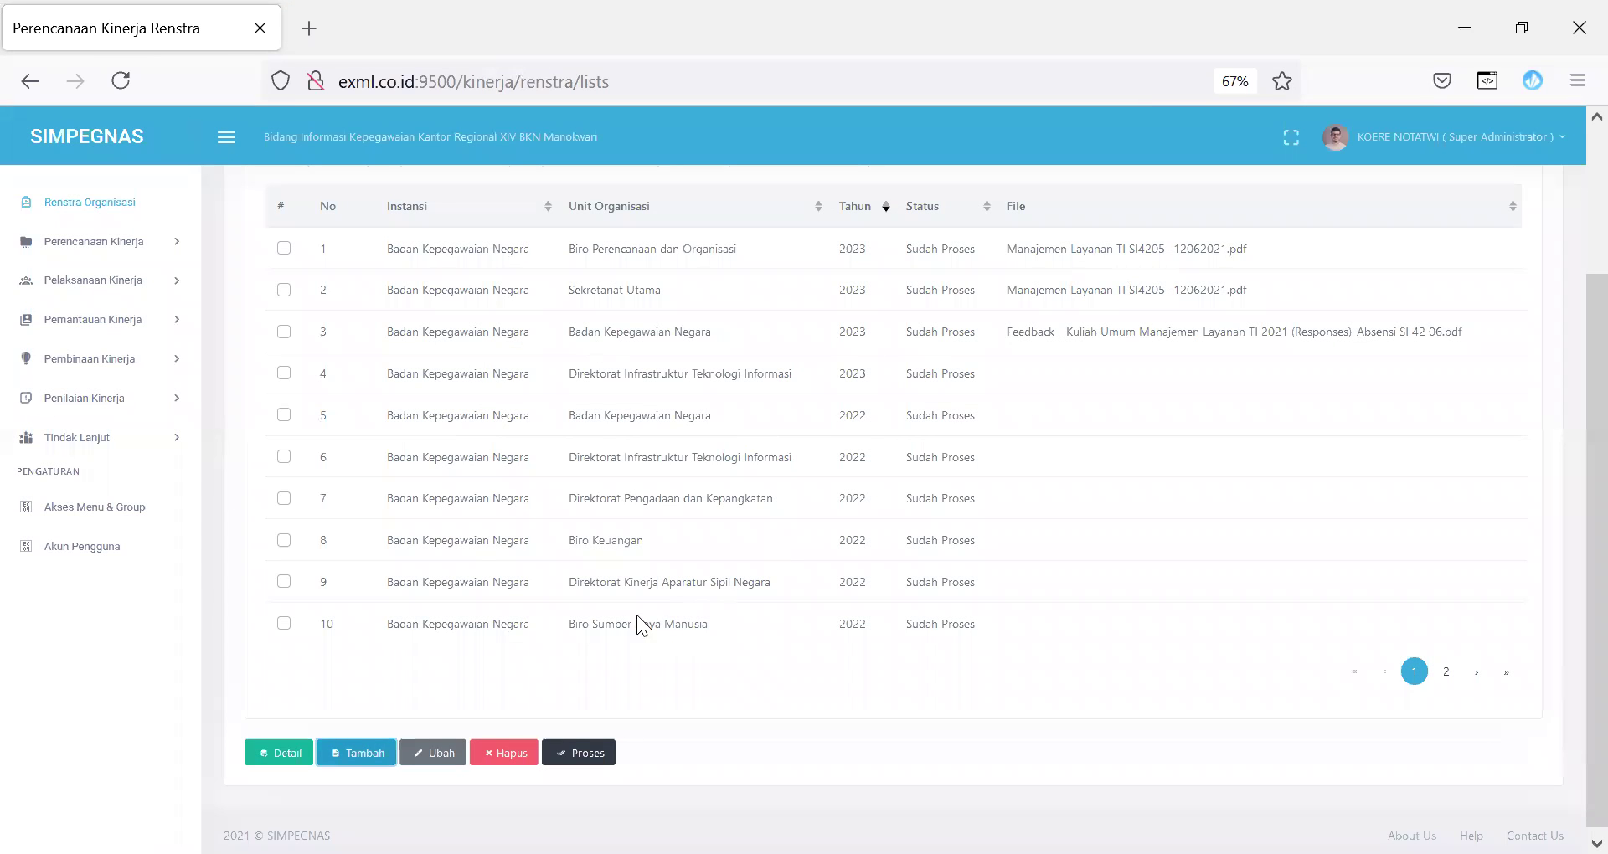
left_click(283, 624)
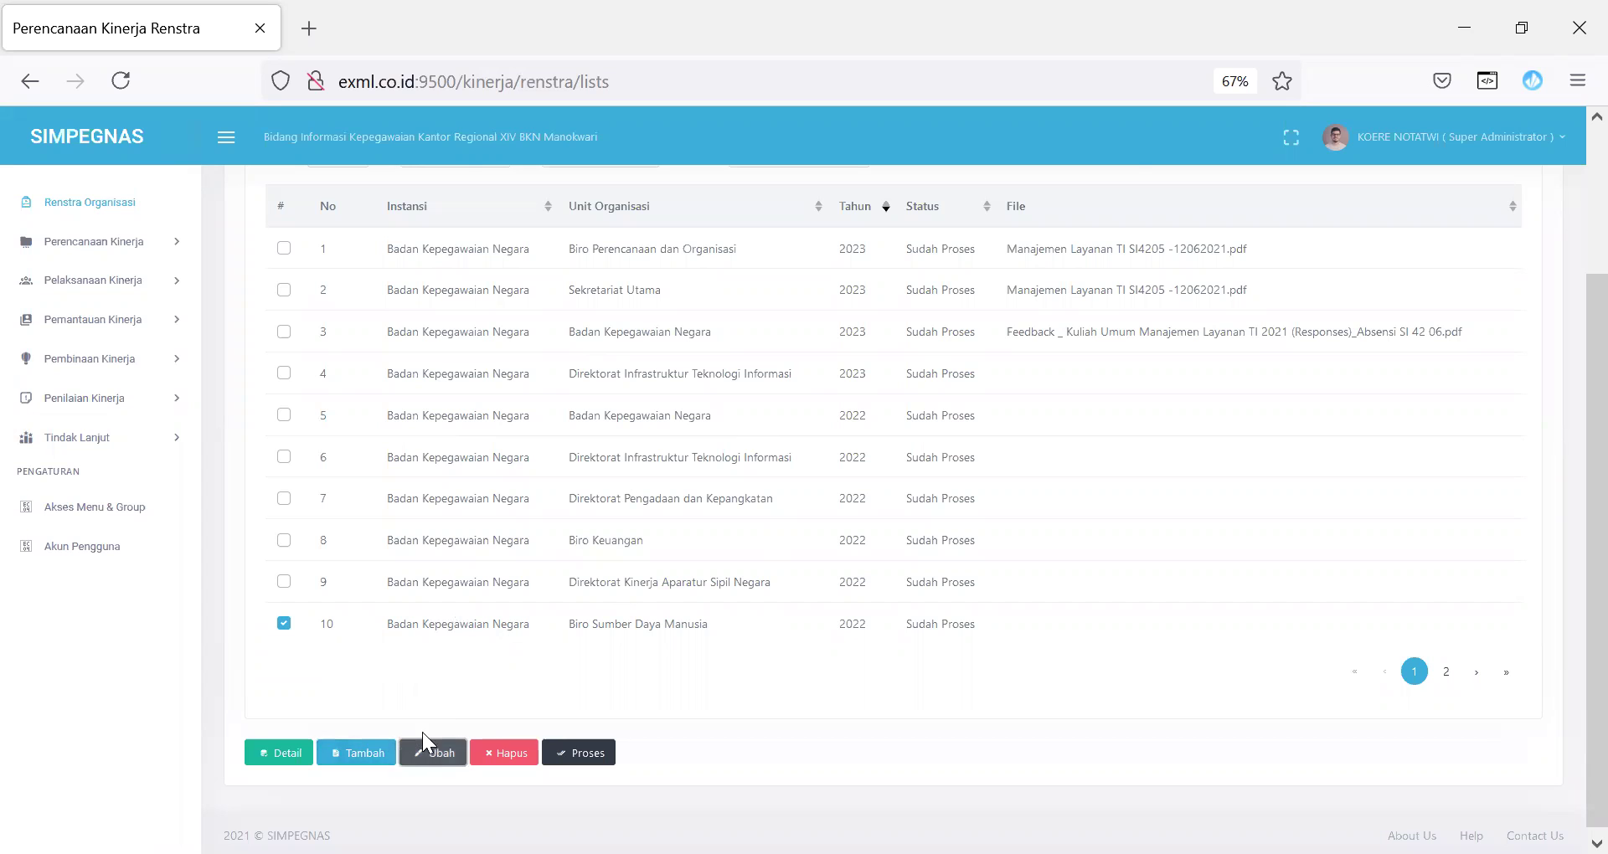
left_click(428, 752)
left_click(1097, 484)
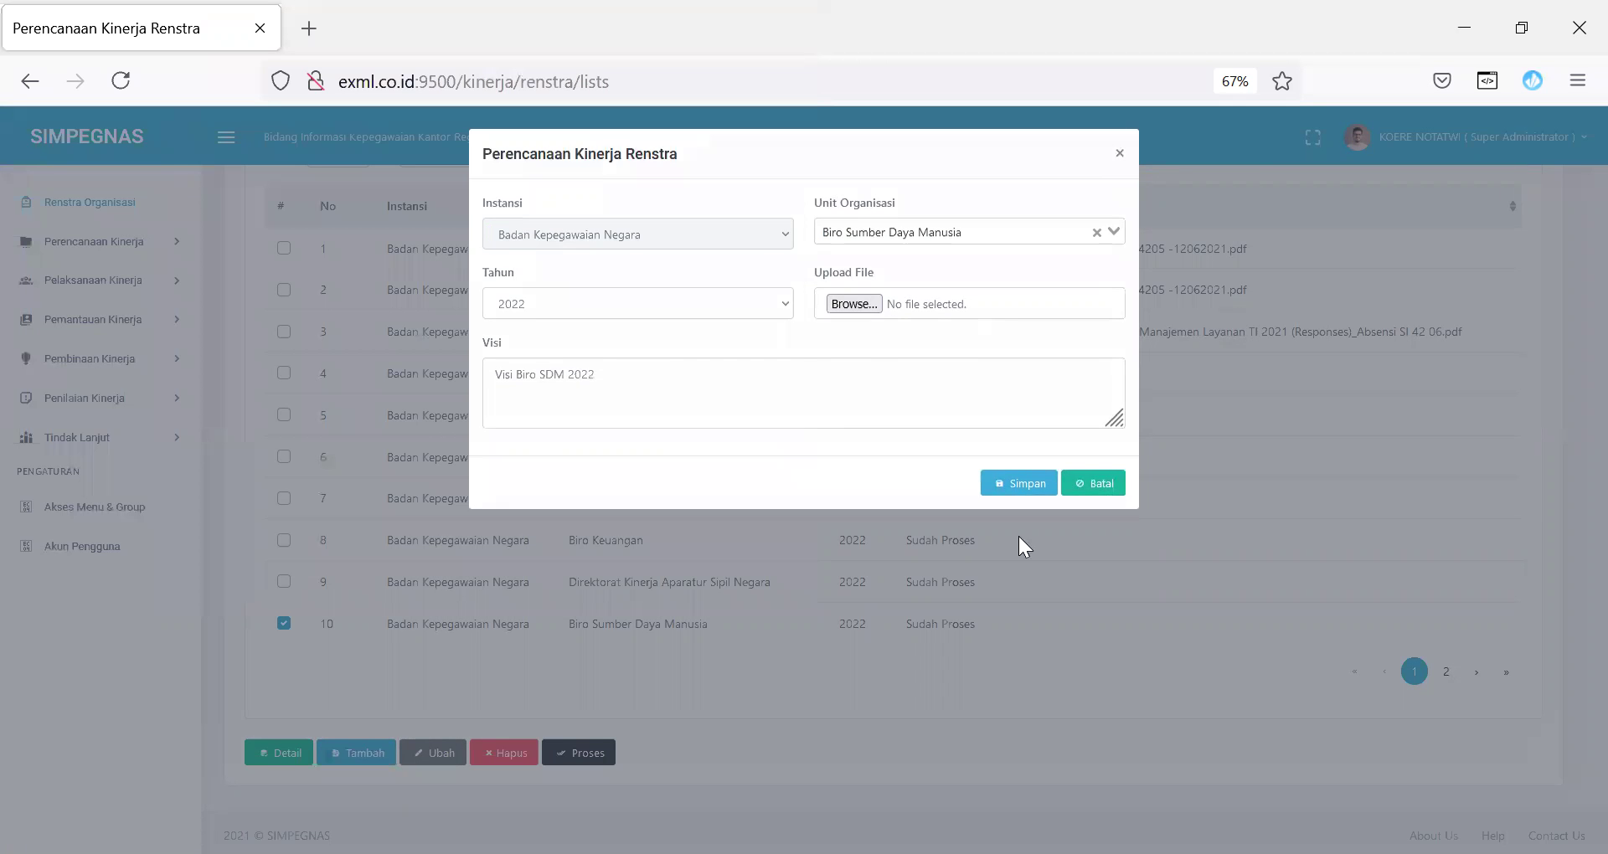
left_click(295, 754)
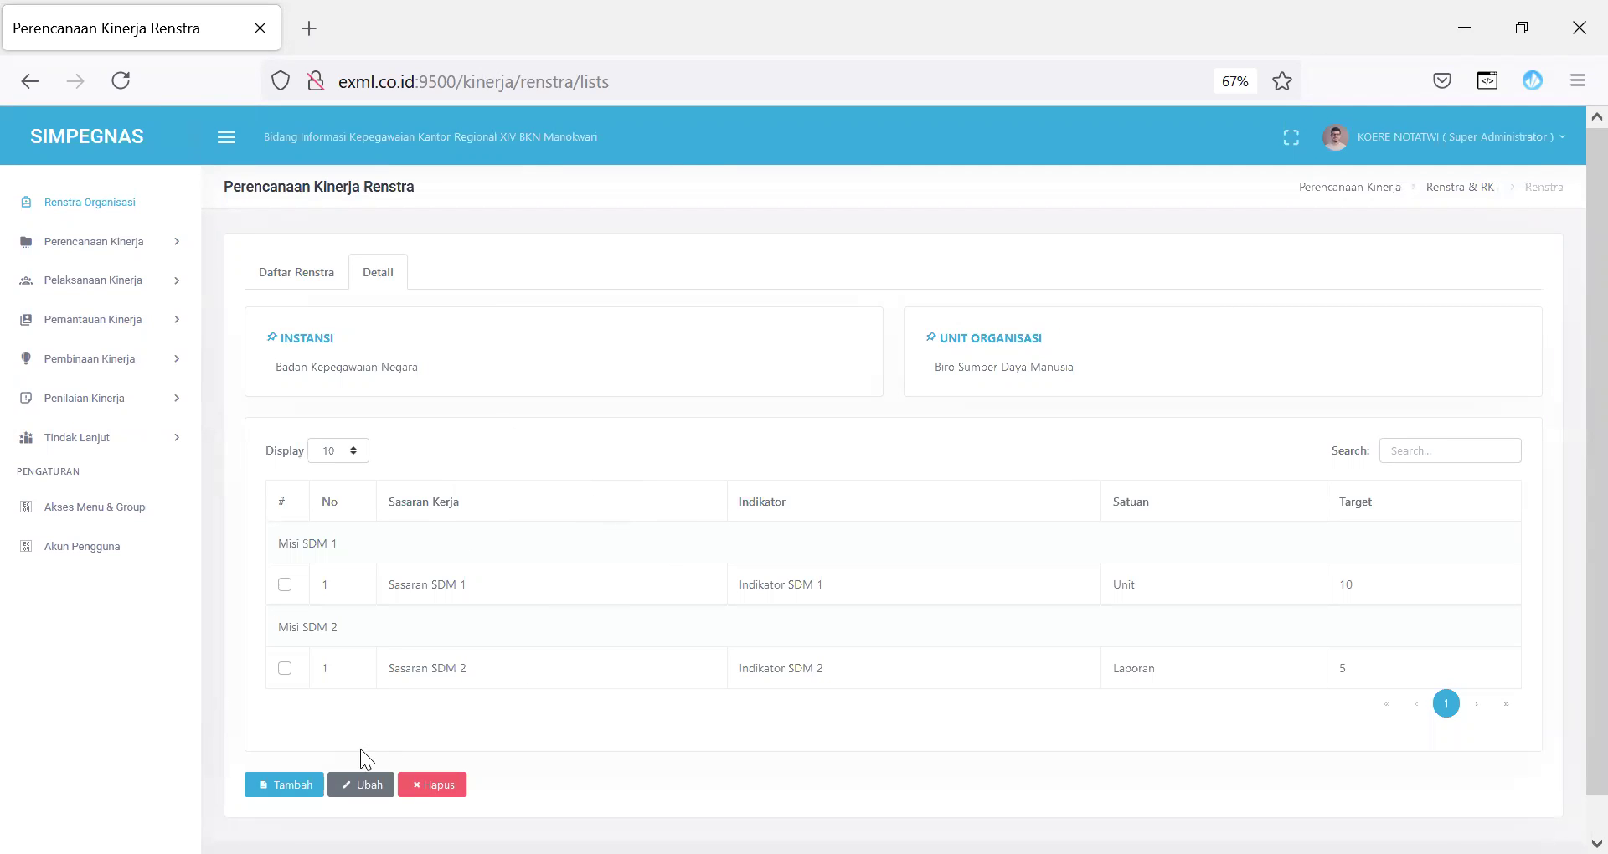
left_click(297, 791)
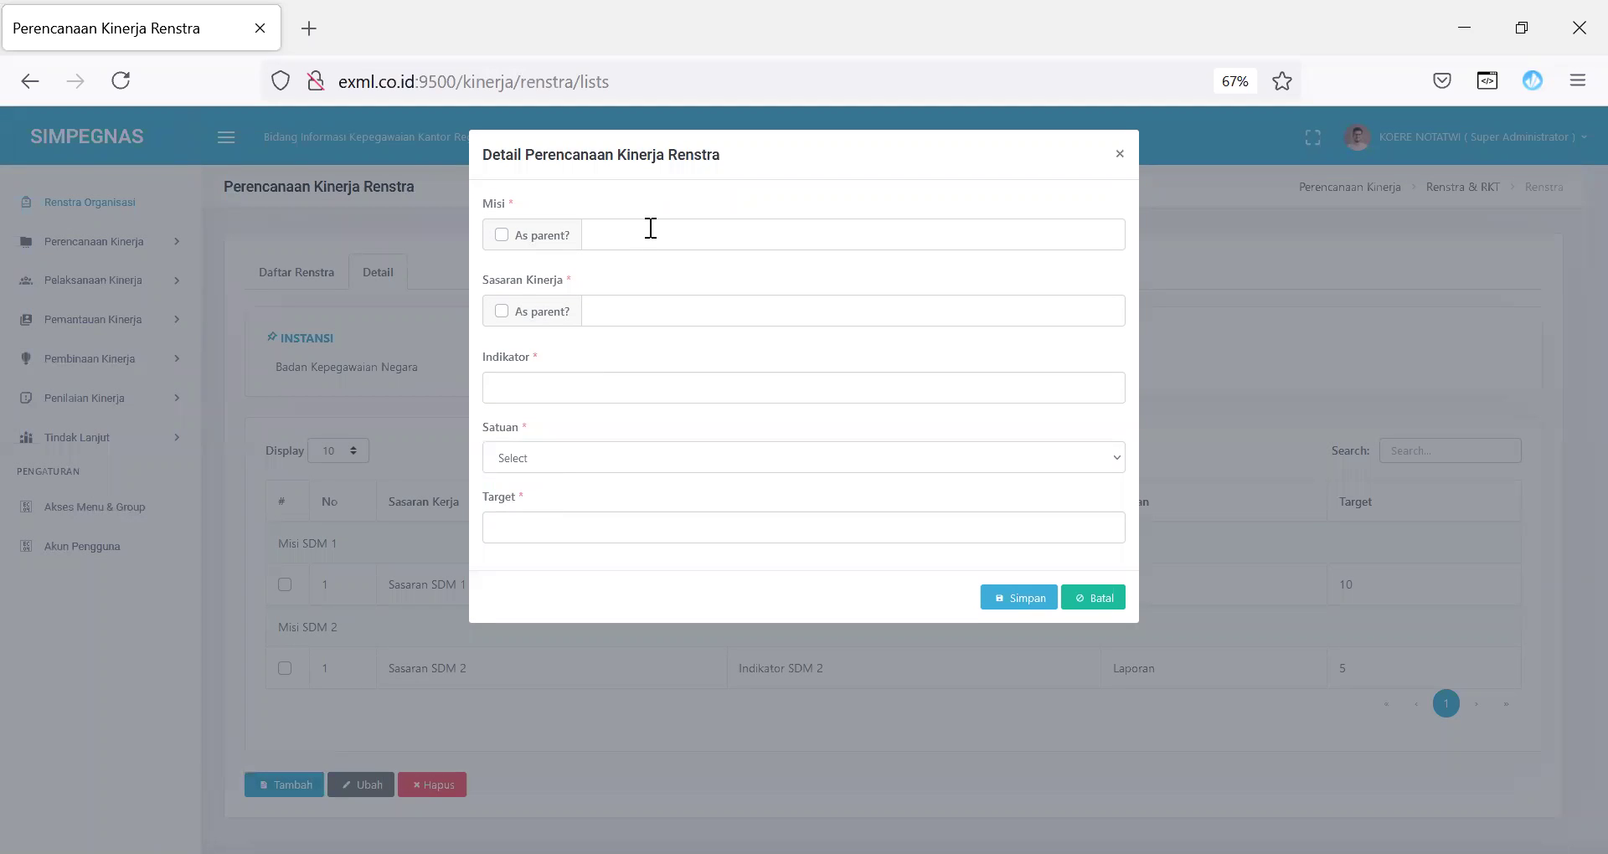
Step: Start a new target under parent Misi SDM 1 with Sasaran 'Sasaran SDM 1.1' and 'indikator 1.1'
left_click(1091, 597)
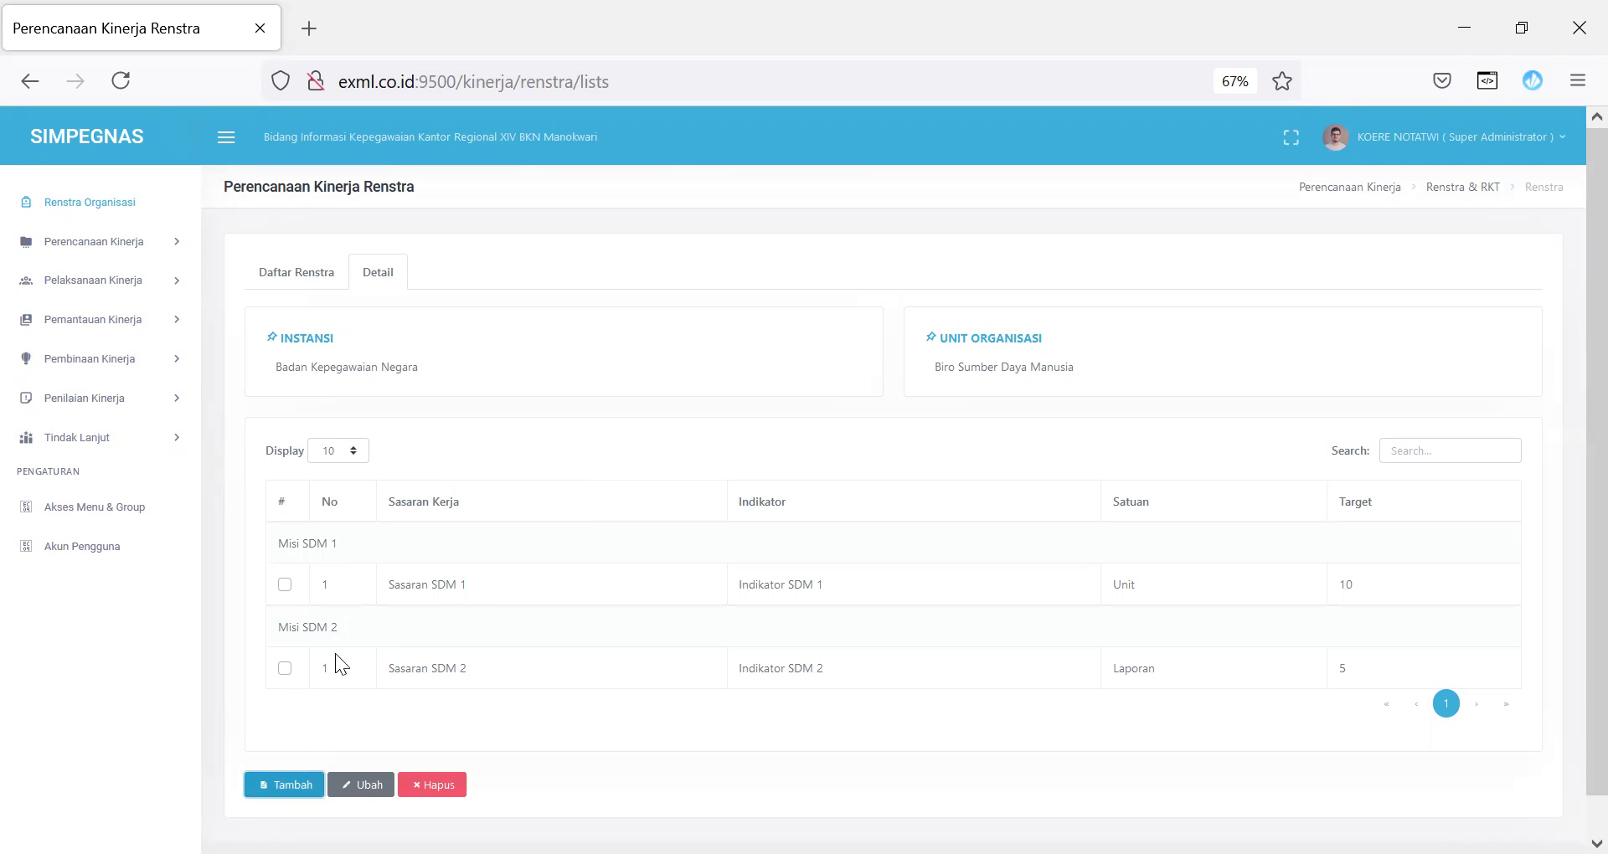
left_click(289, 787)
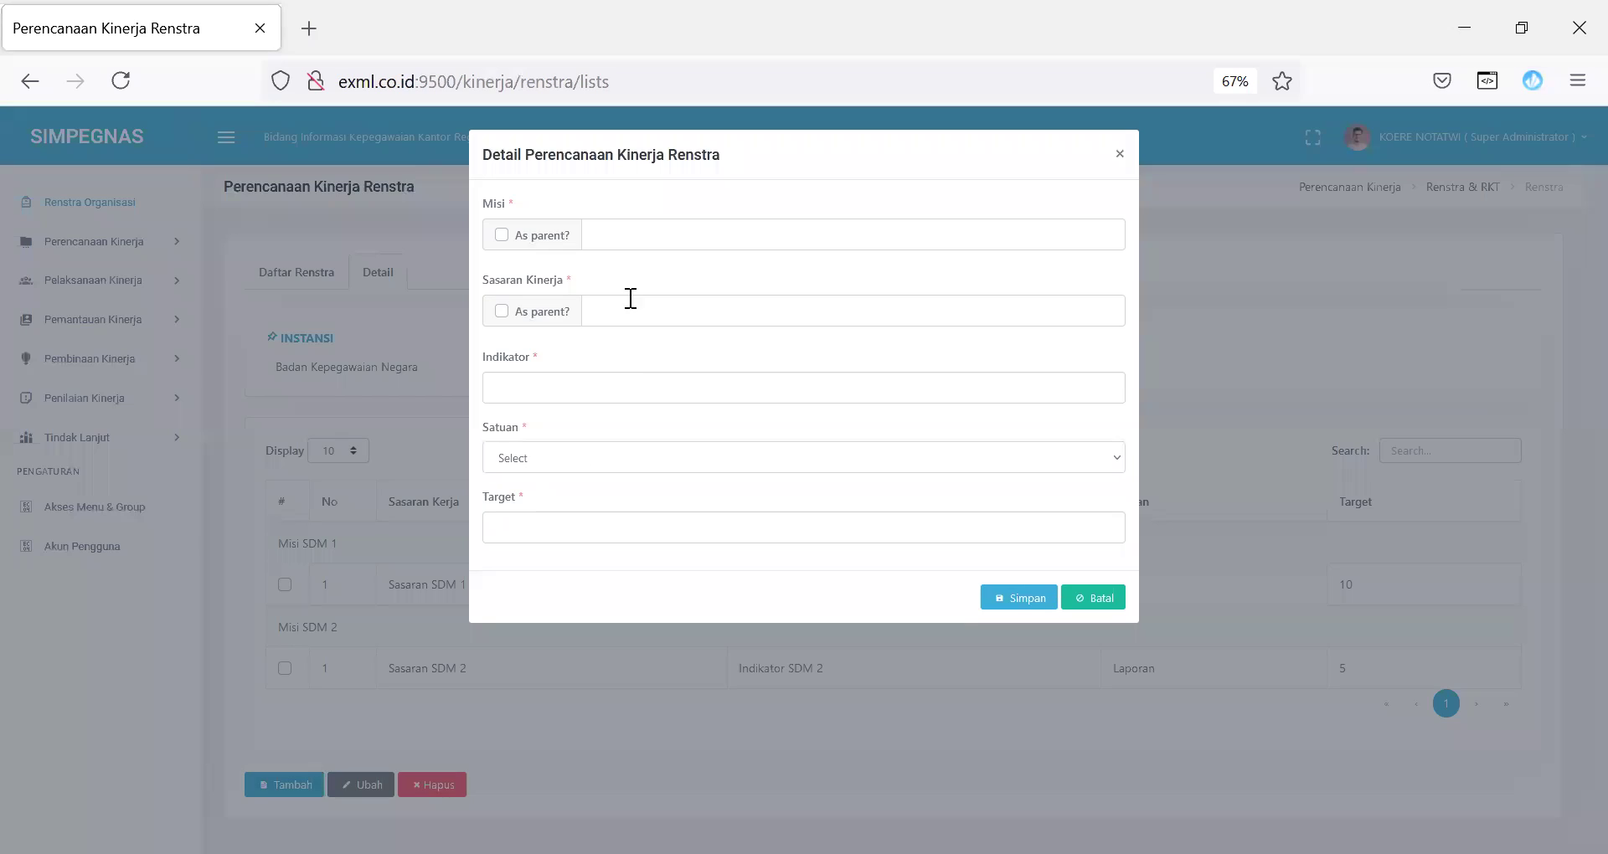
left_click(531, 245)
left_click(680, 233)
left_click(663, 296)
left_click(598, 313)
type("Sasaran SDM 1.1")
left_click(600, 389)
type("indika")
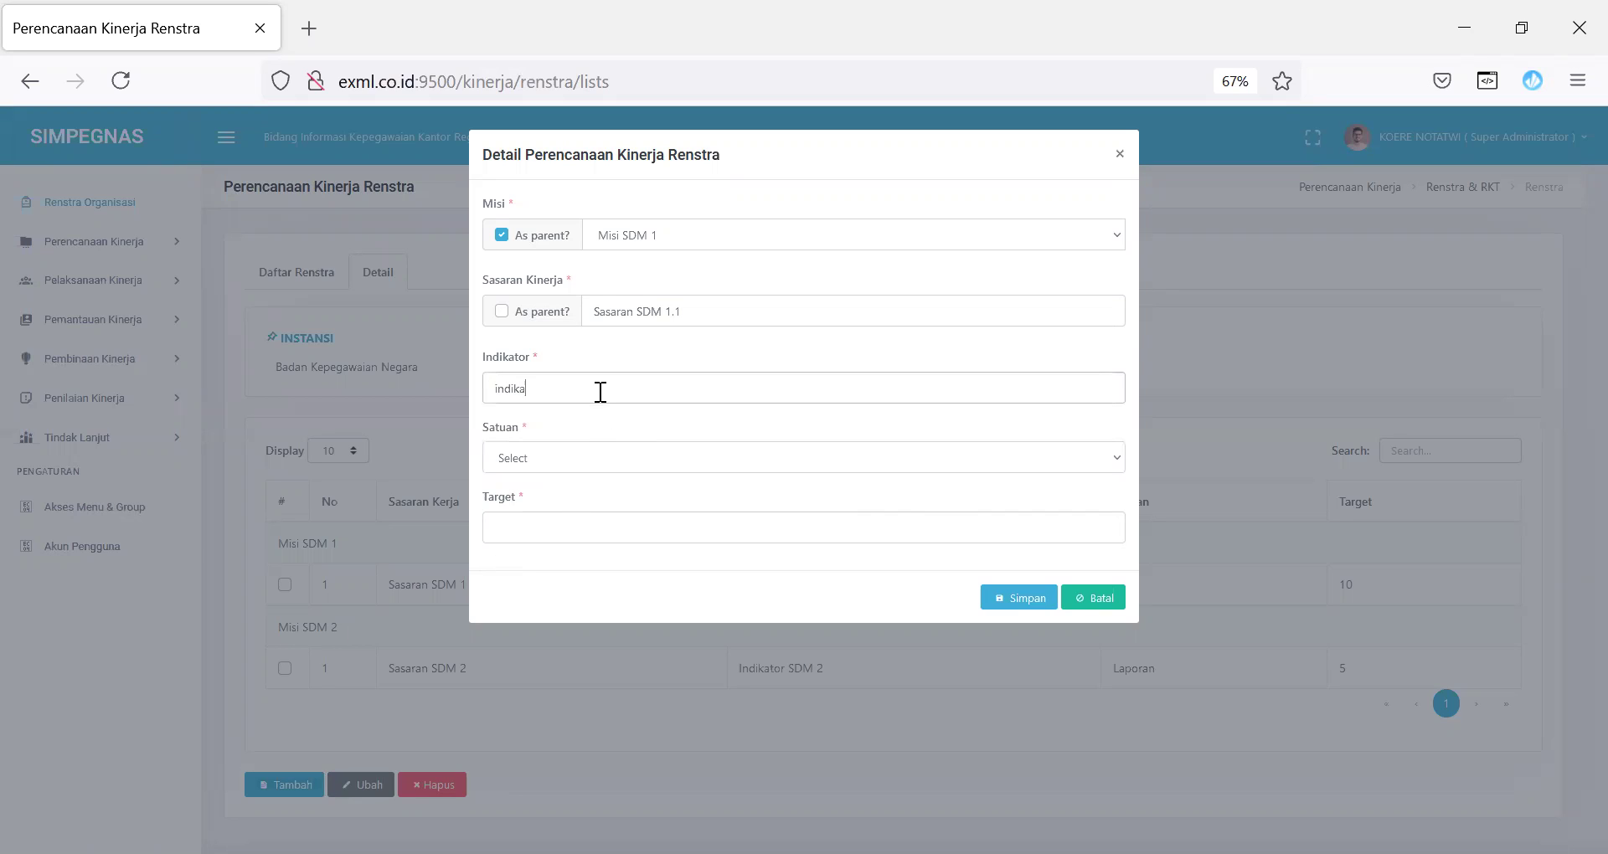
type("tor 1.1")
Step: Set the unit to Persen (%), enter target 95 and save the row
left_click(596, 466)
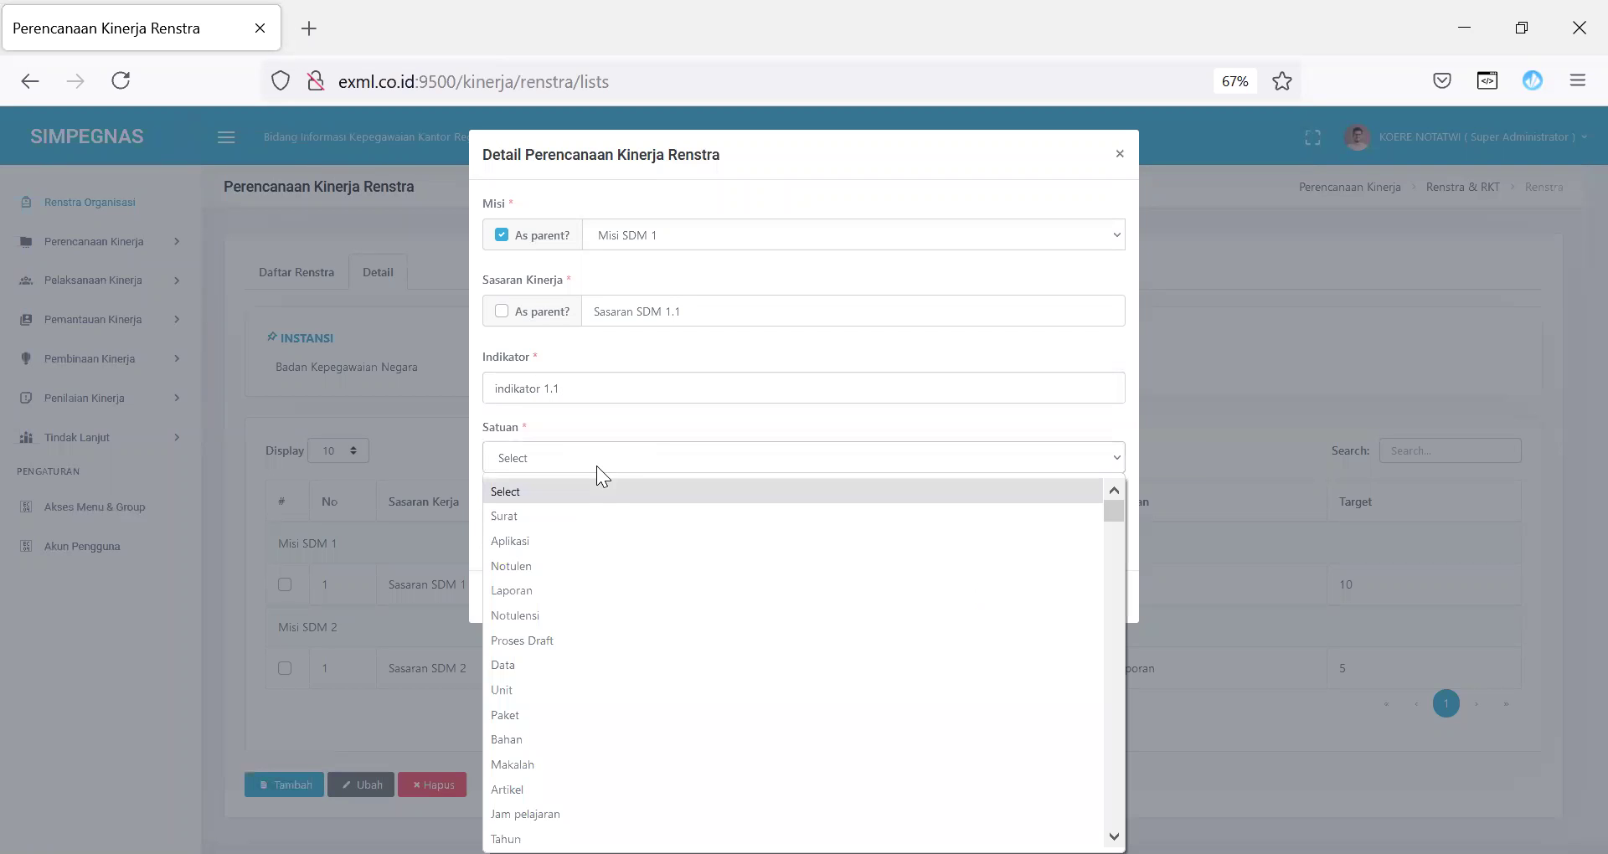
type("pe")
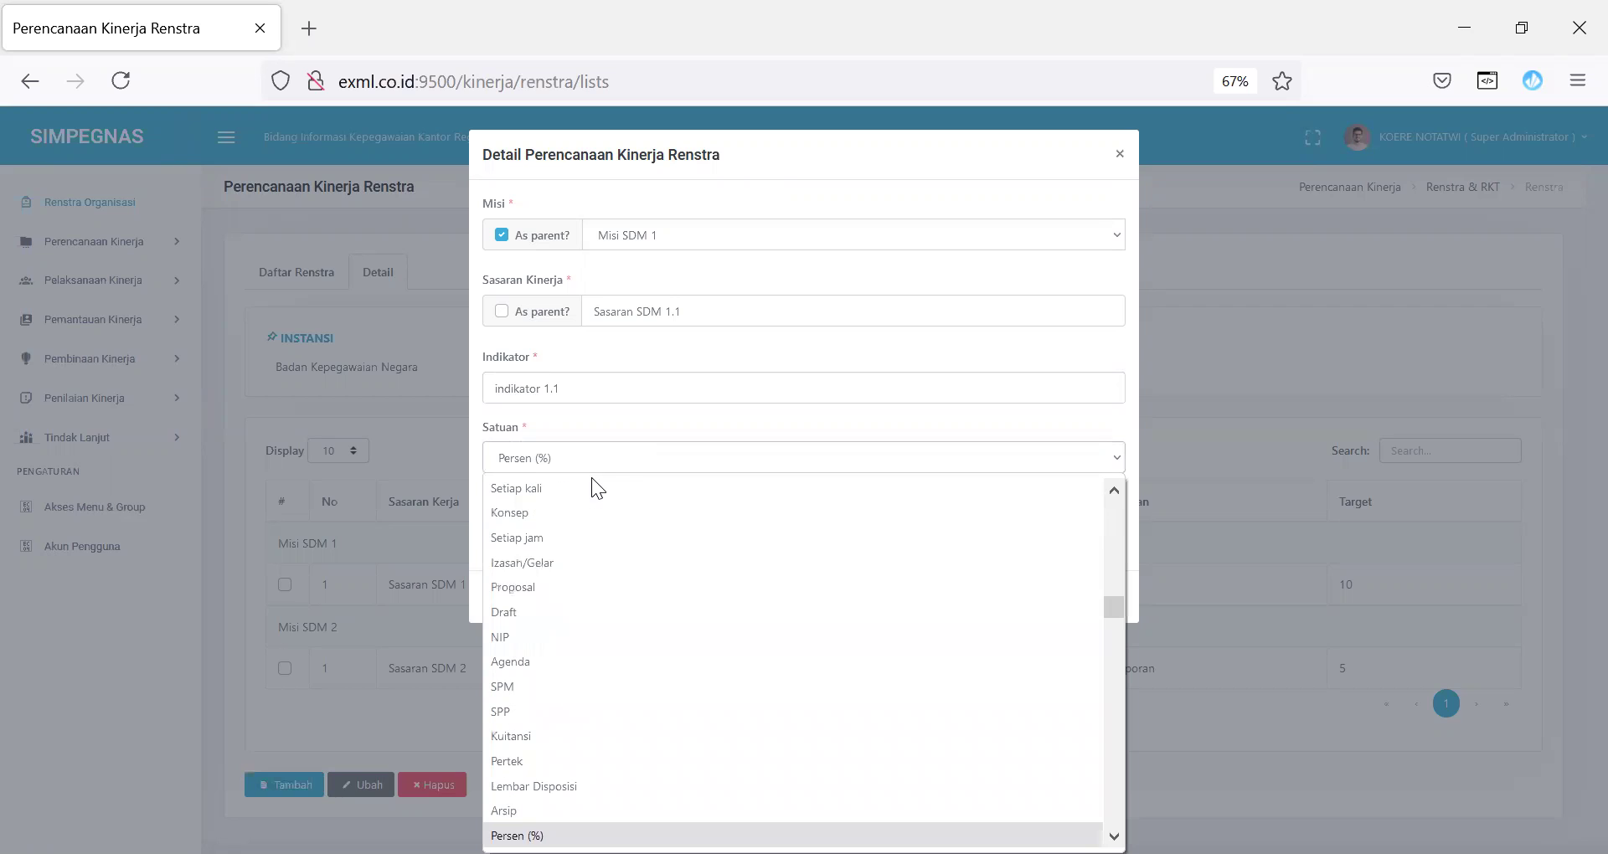
scroll(597, 586, "up", 1)
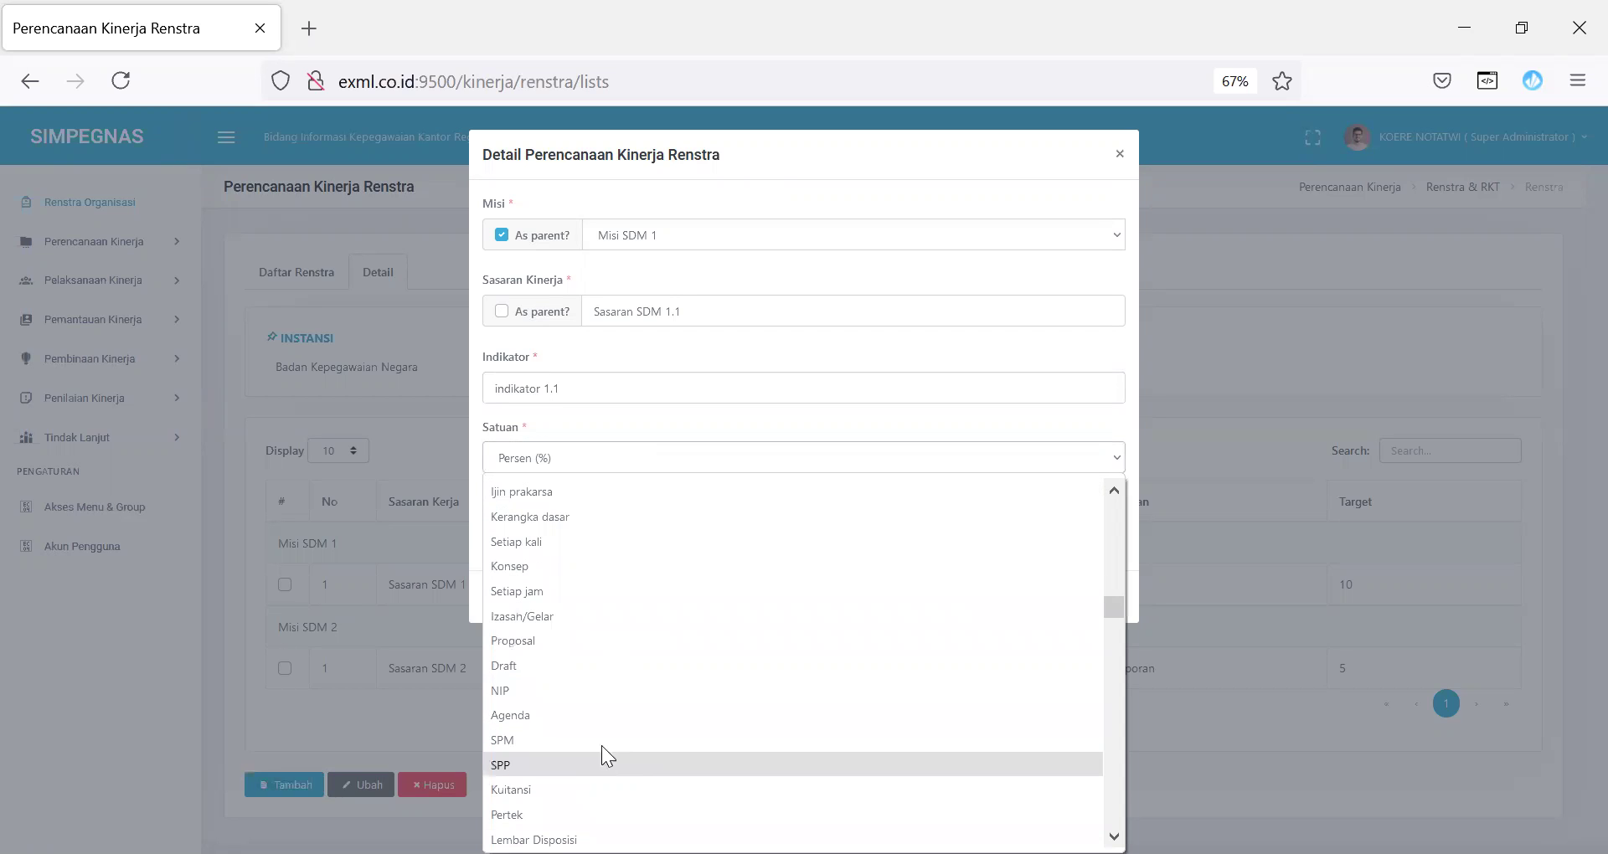
key("Return")
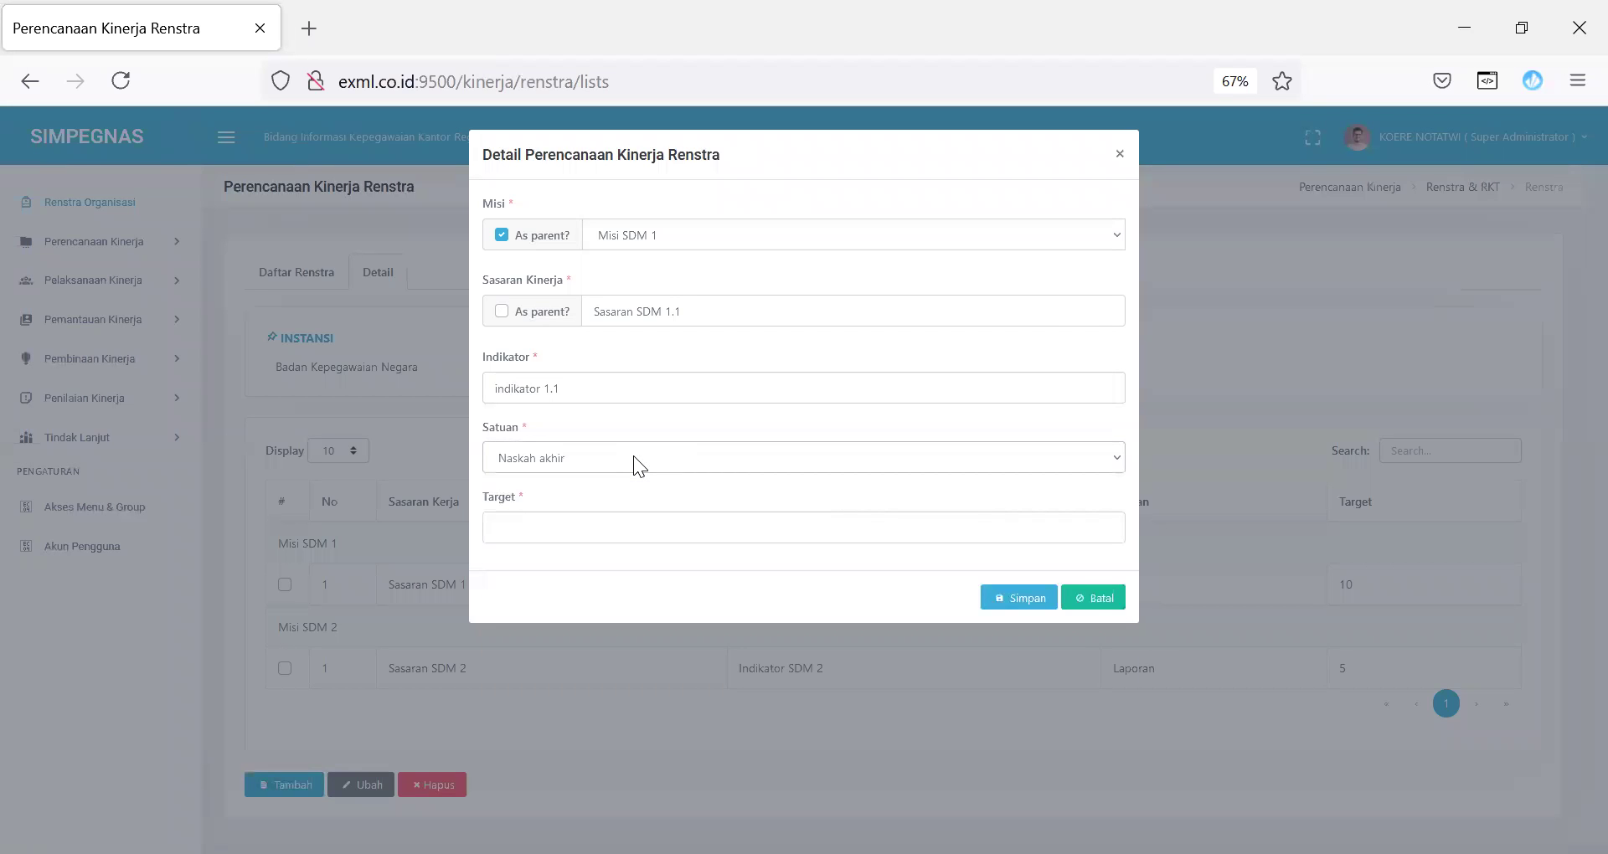
left_click(633, 461)
key("Down")
key("Down")
key("Down")
key("Down")
key("Down")
key("Down")
key("Down")
key("Down")
key("Down")
key("Down")
key("Down")
key("Down")
key("Down")
key("Down")
key("Down")
key("Down")
key("Down")
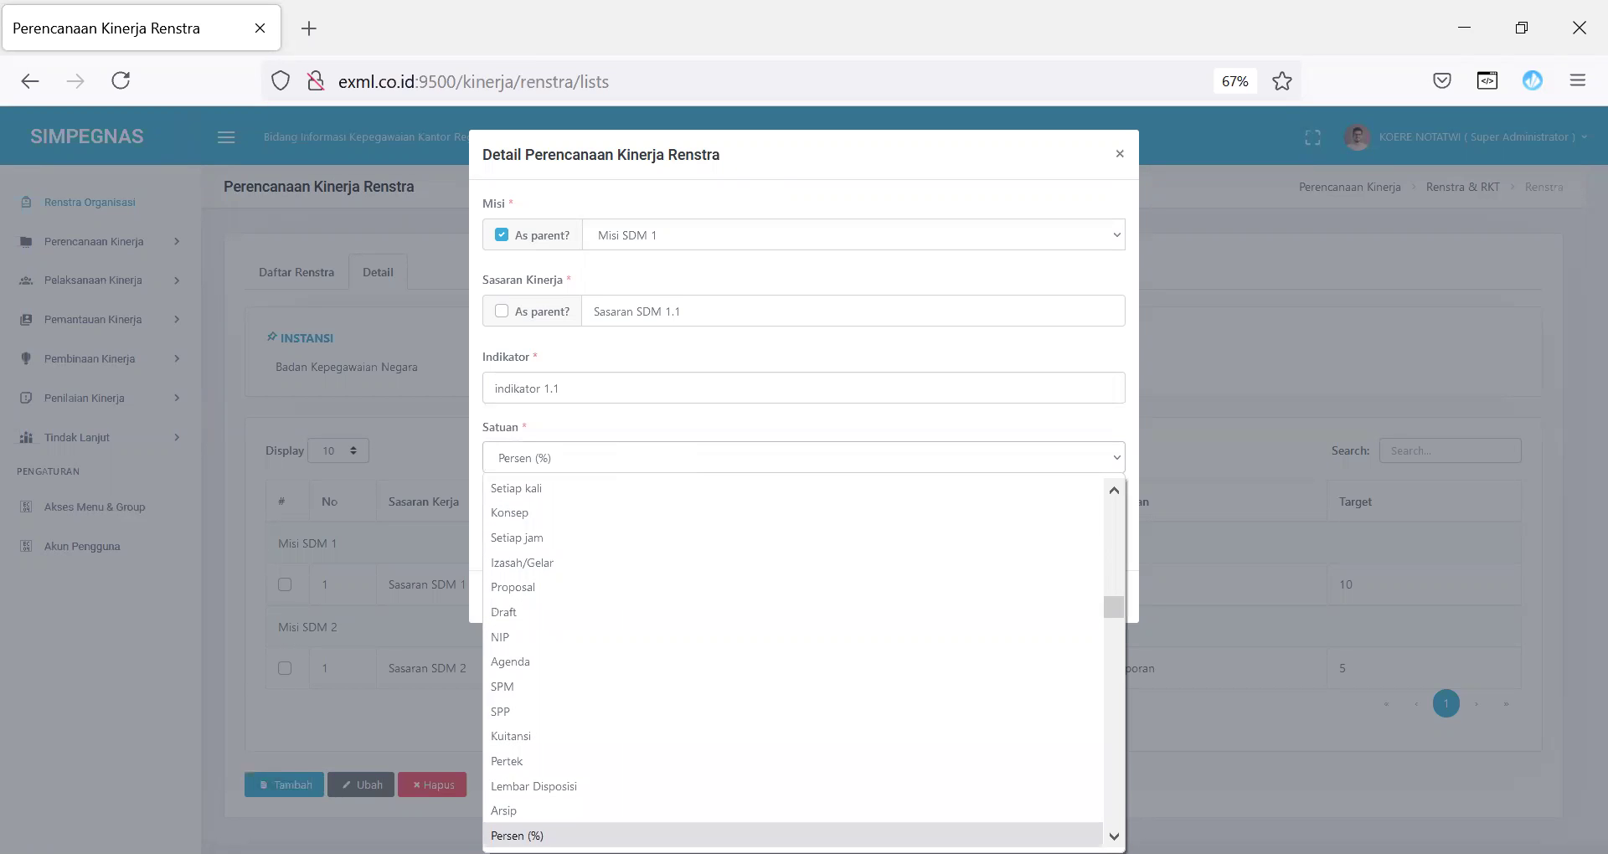
left_click(536, 836)
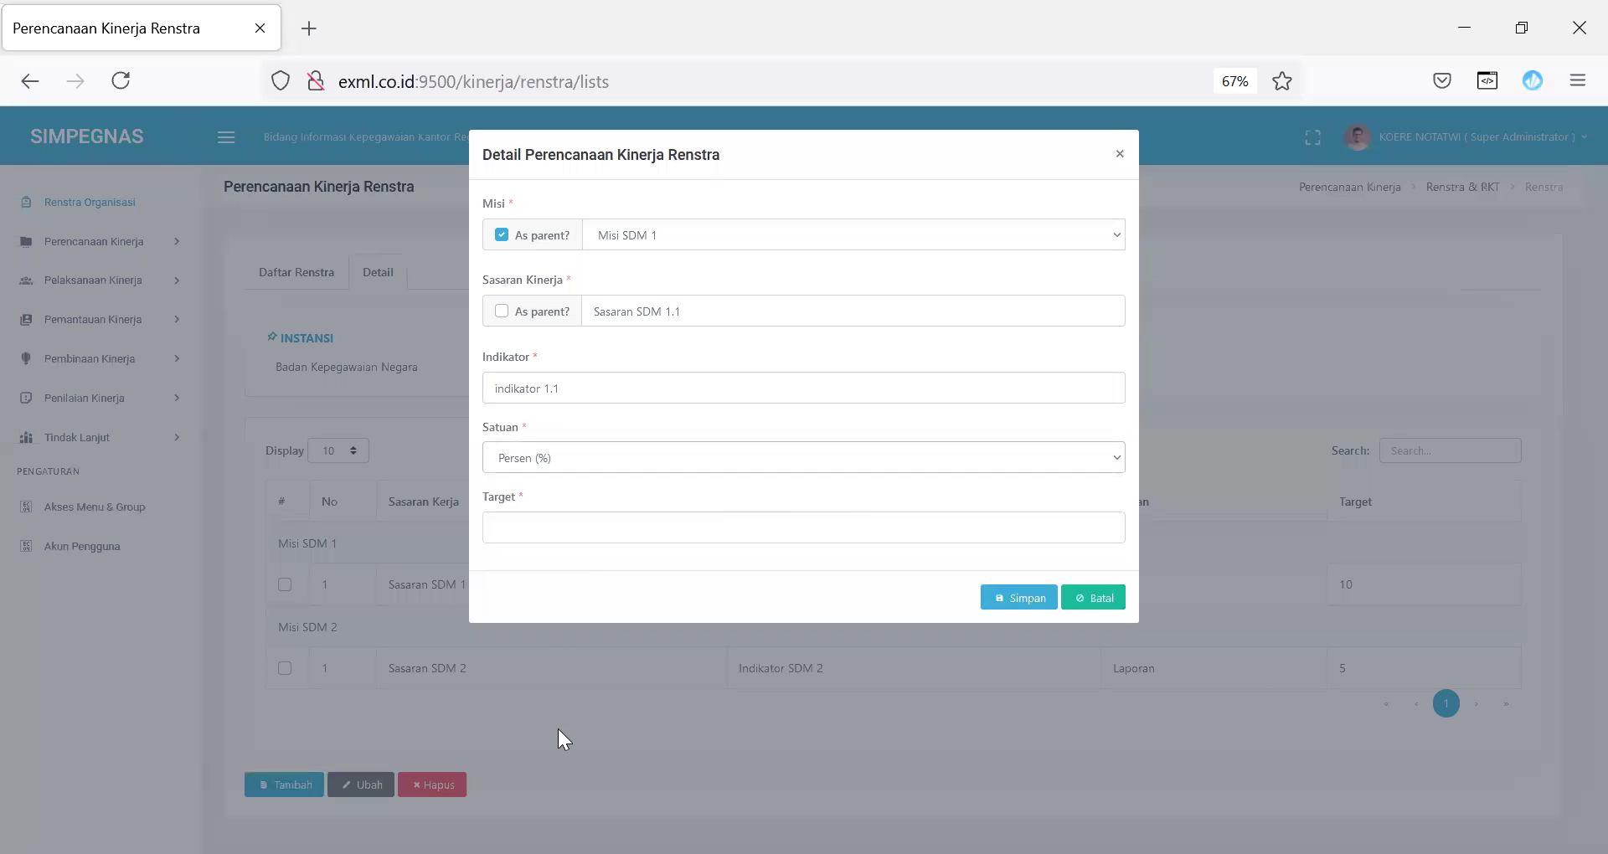
left_click(549, 538)
type("95")
left_click(1033, 597)
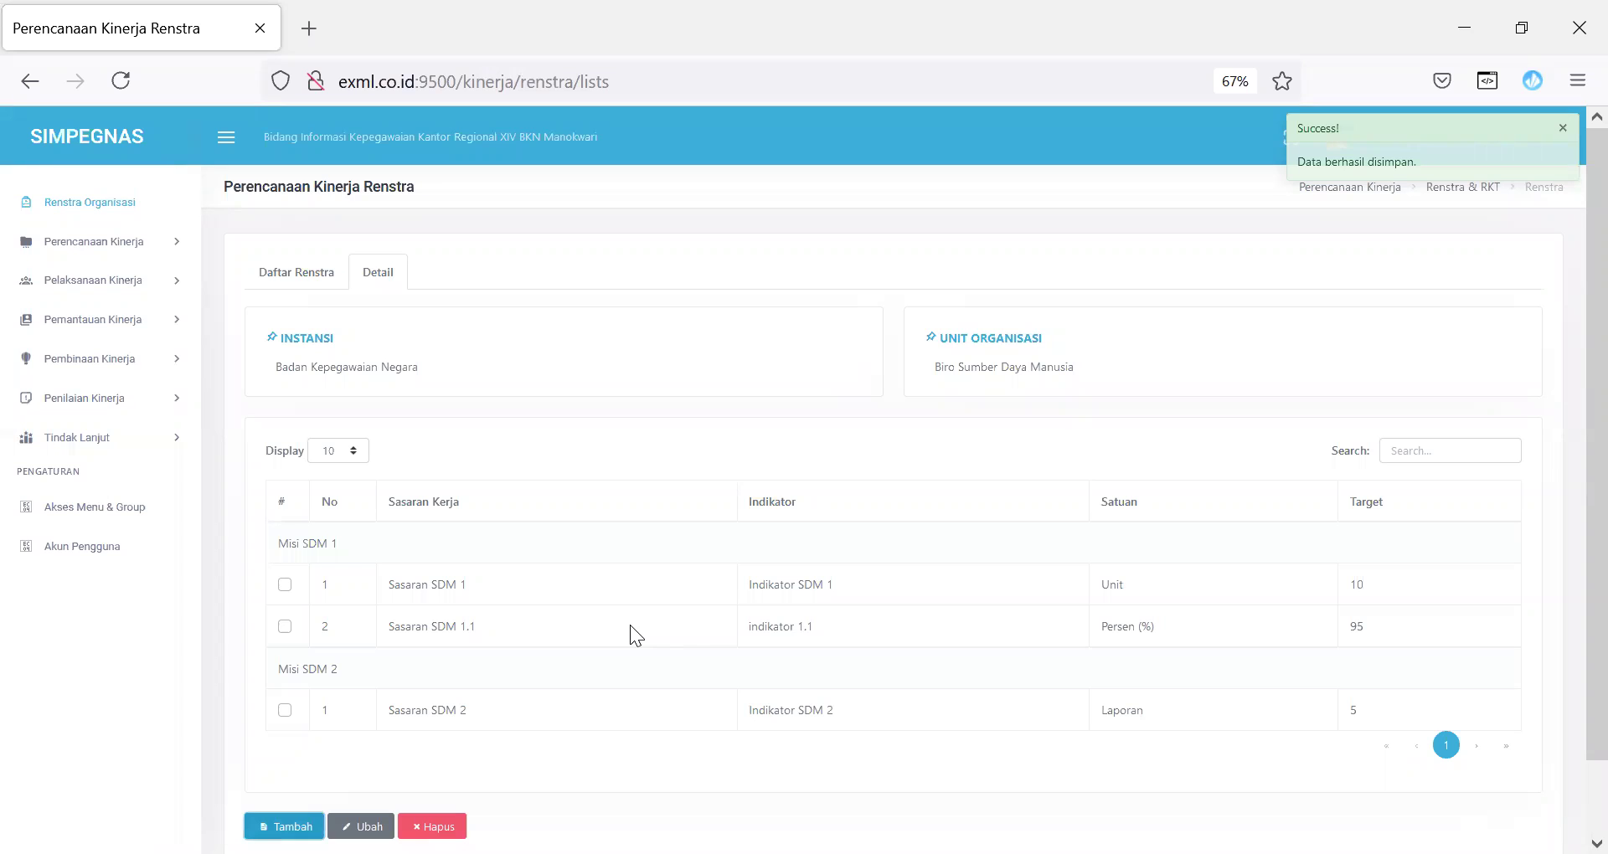
Step: Return to the Daftar Renstra list and expand Perencanaan Kinerja in the sidebar
left_click(303, 274)
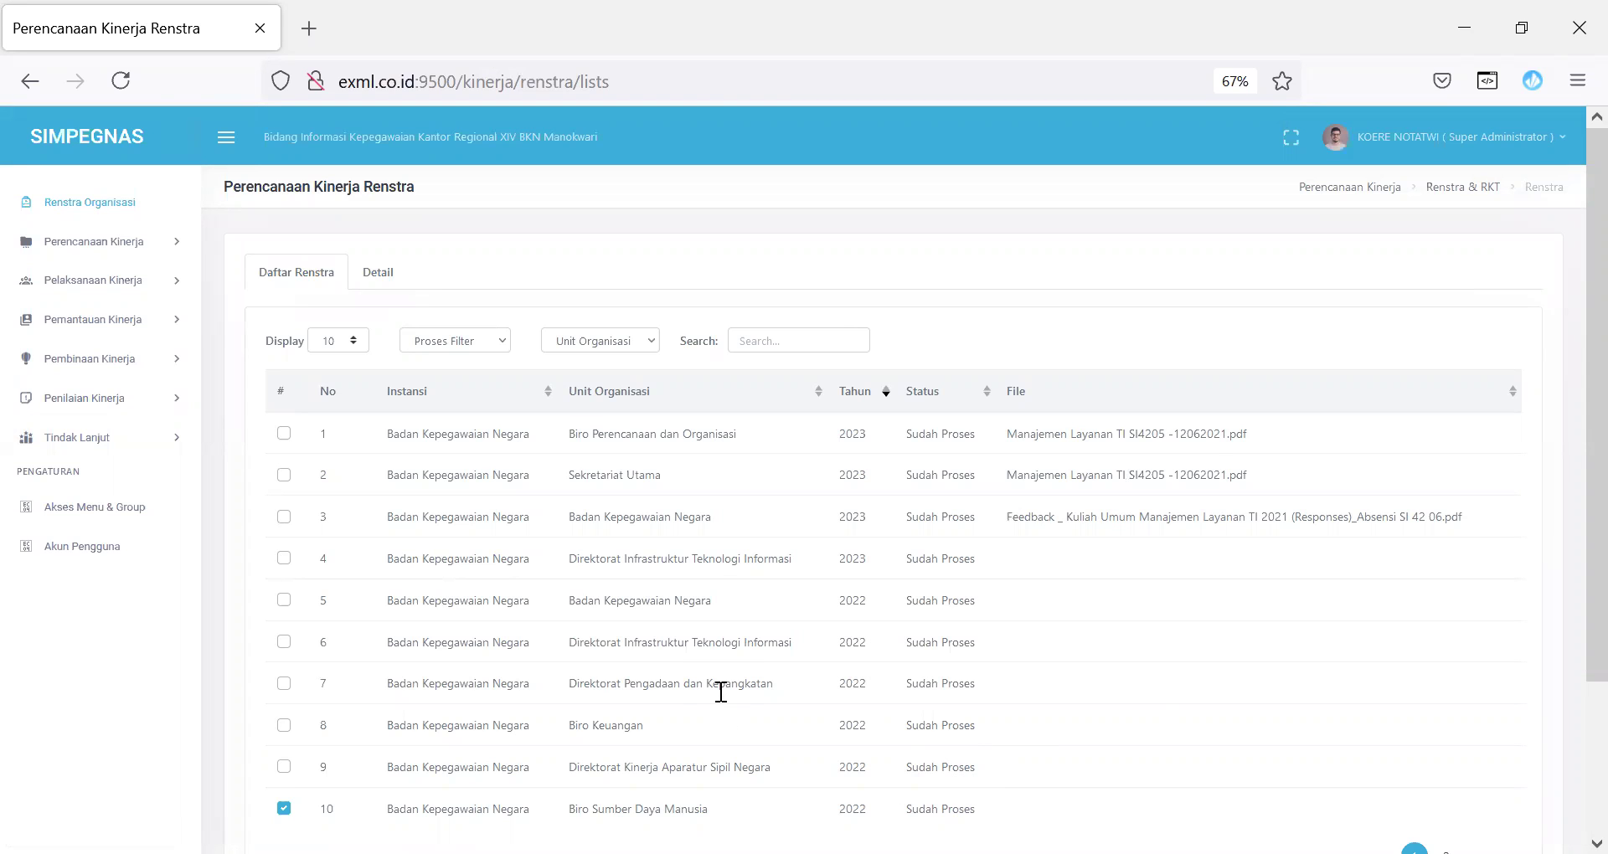
scroll(1568, 494, "down", 2)
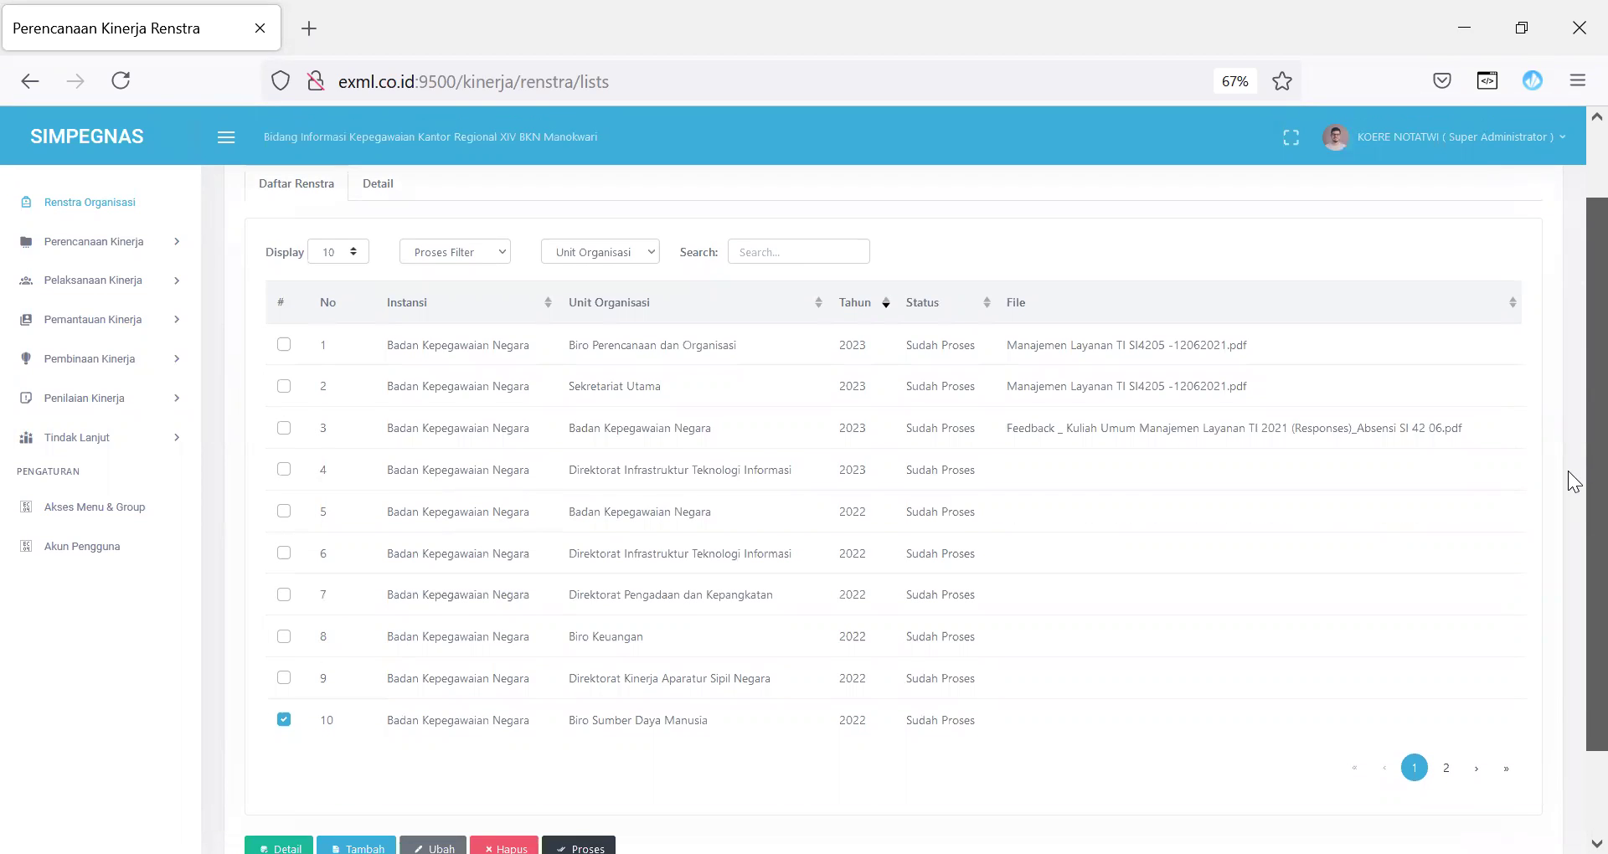
scroll(1569, 484, "down", 1)
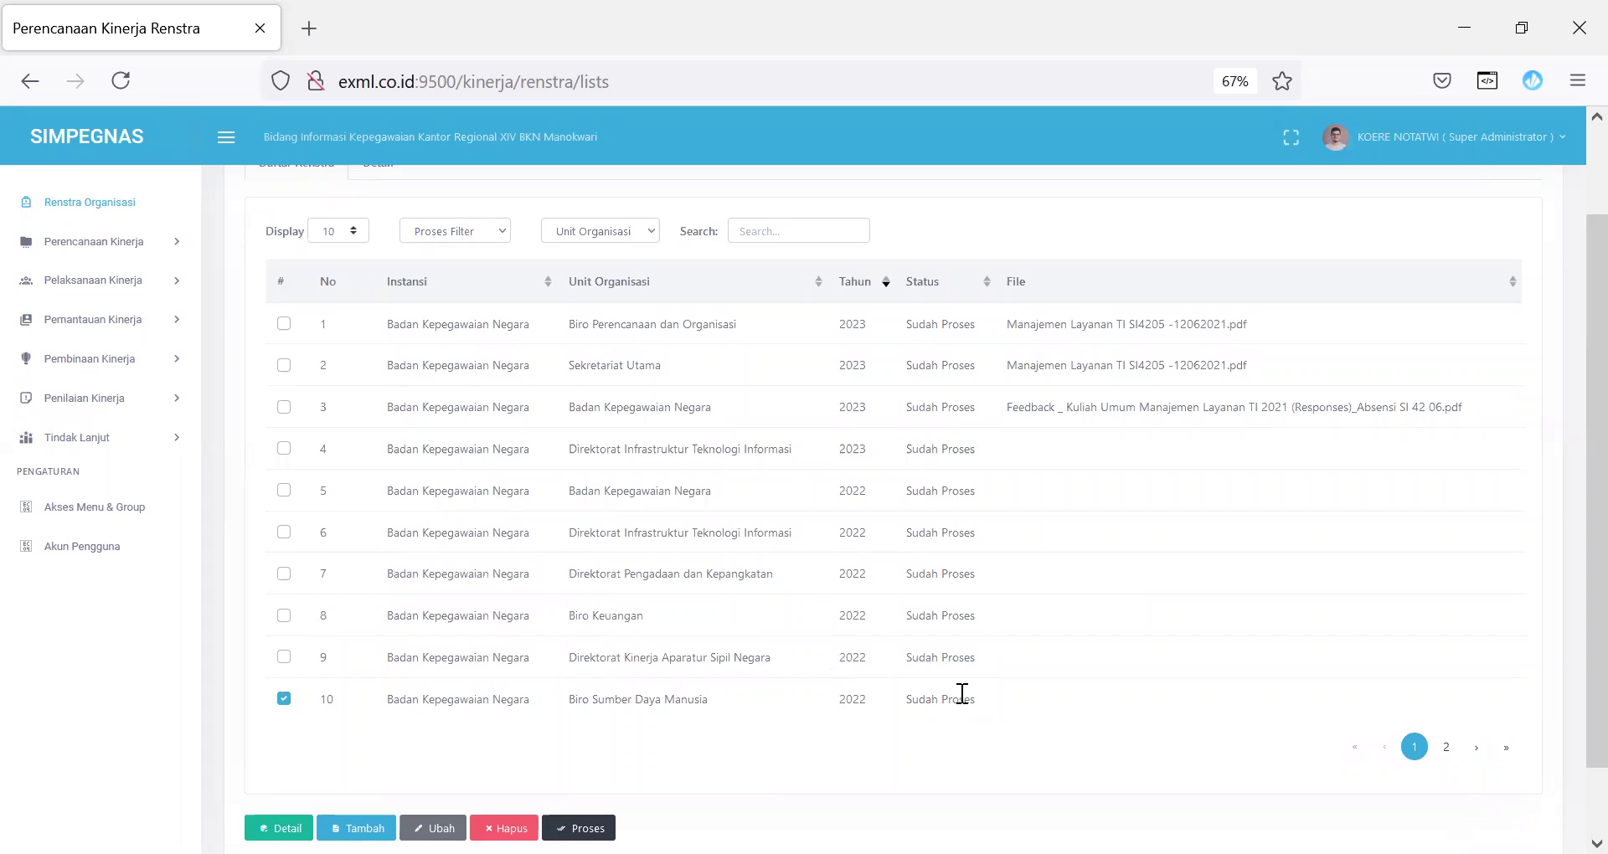
left_click(125, 249)
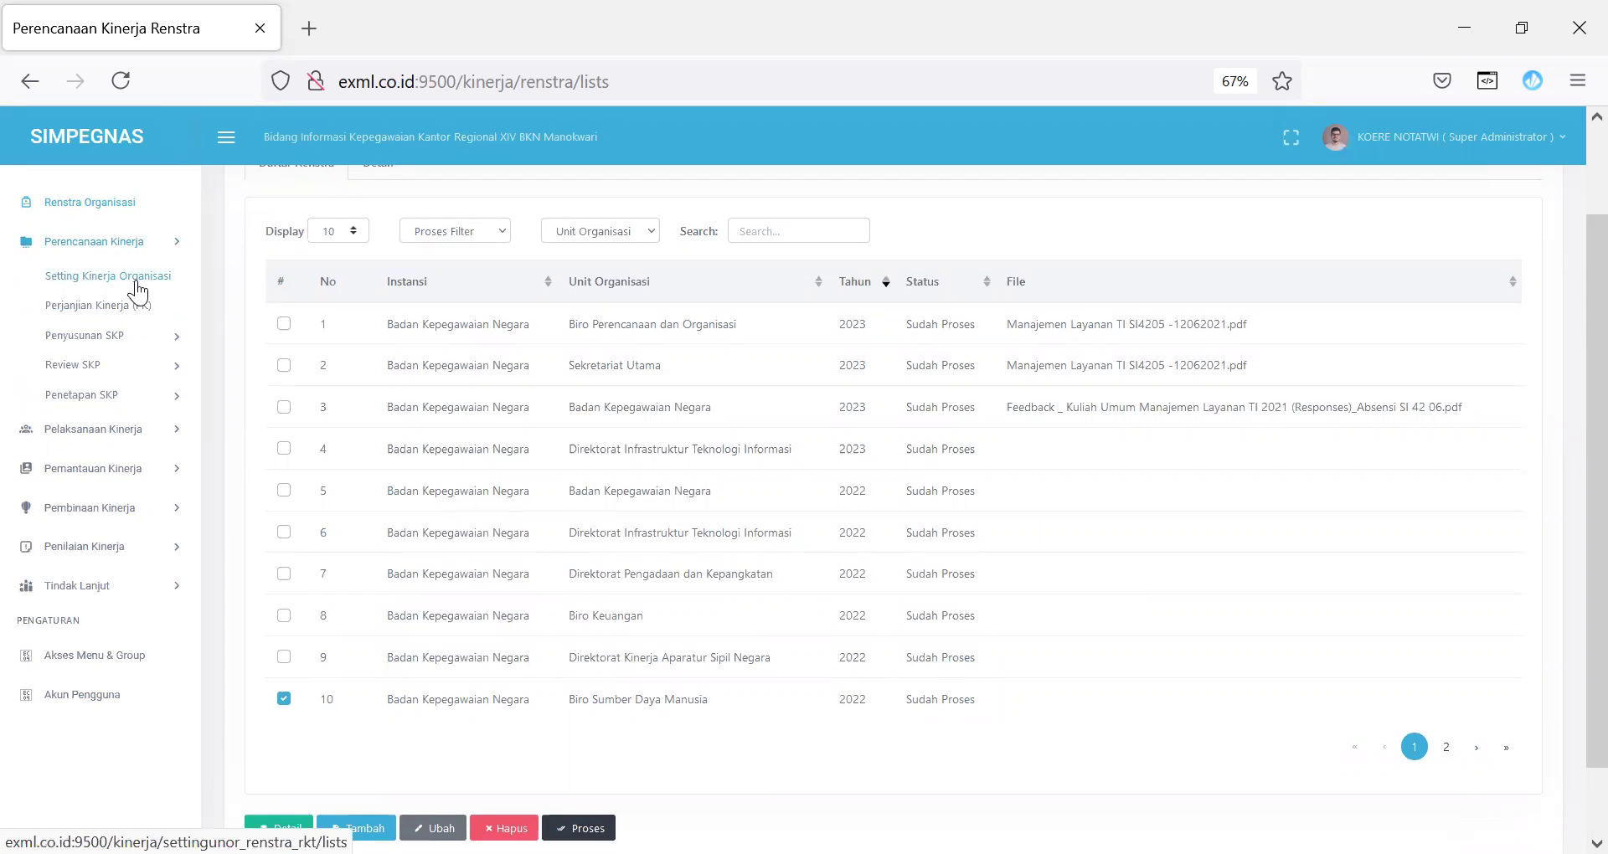
Step: Open Setting Kinerja Organisasi and try adding a 2022 performance format, then cancel it
left_click(136, 283)
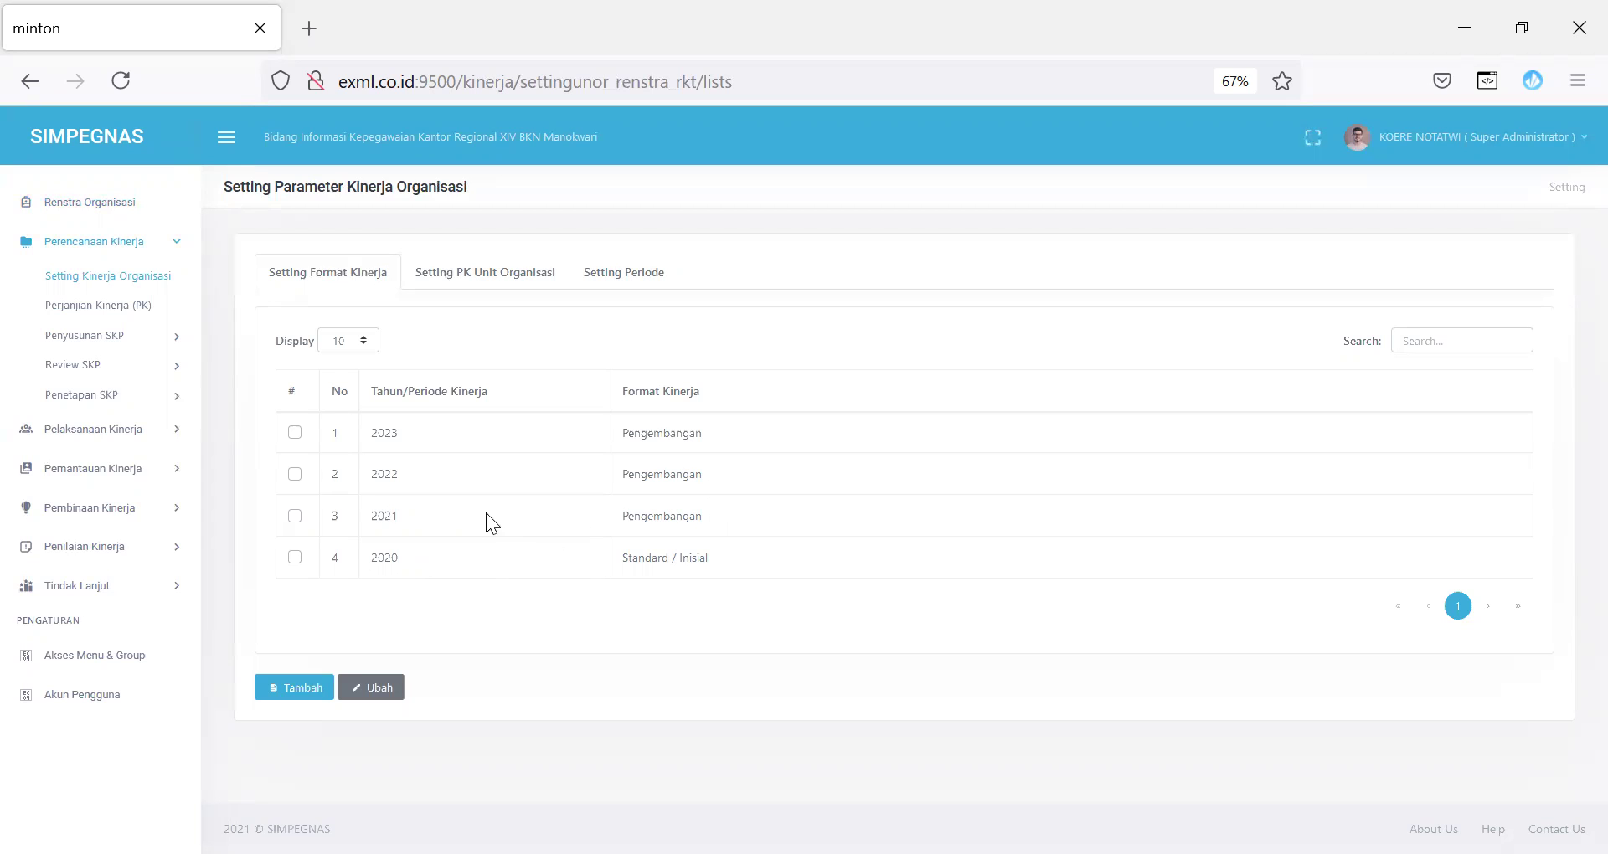
left_click(310, 687)
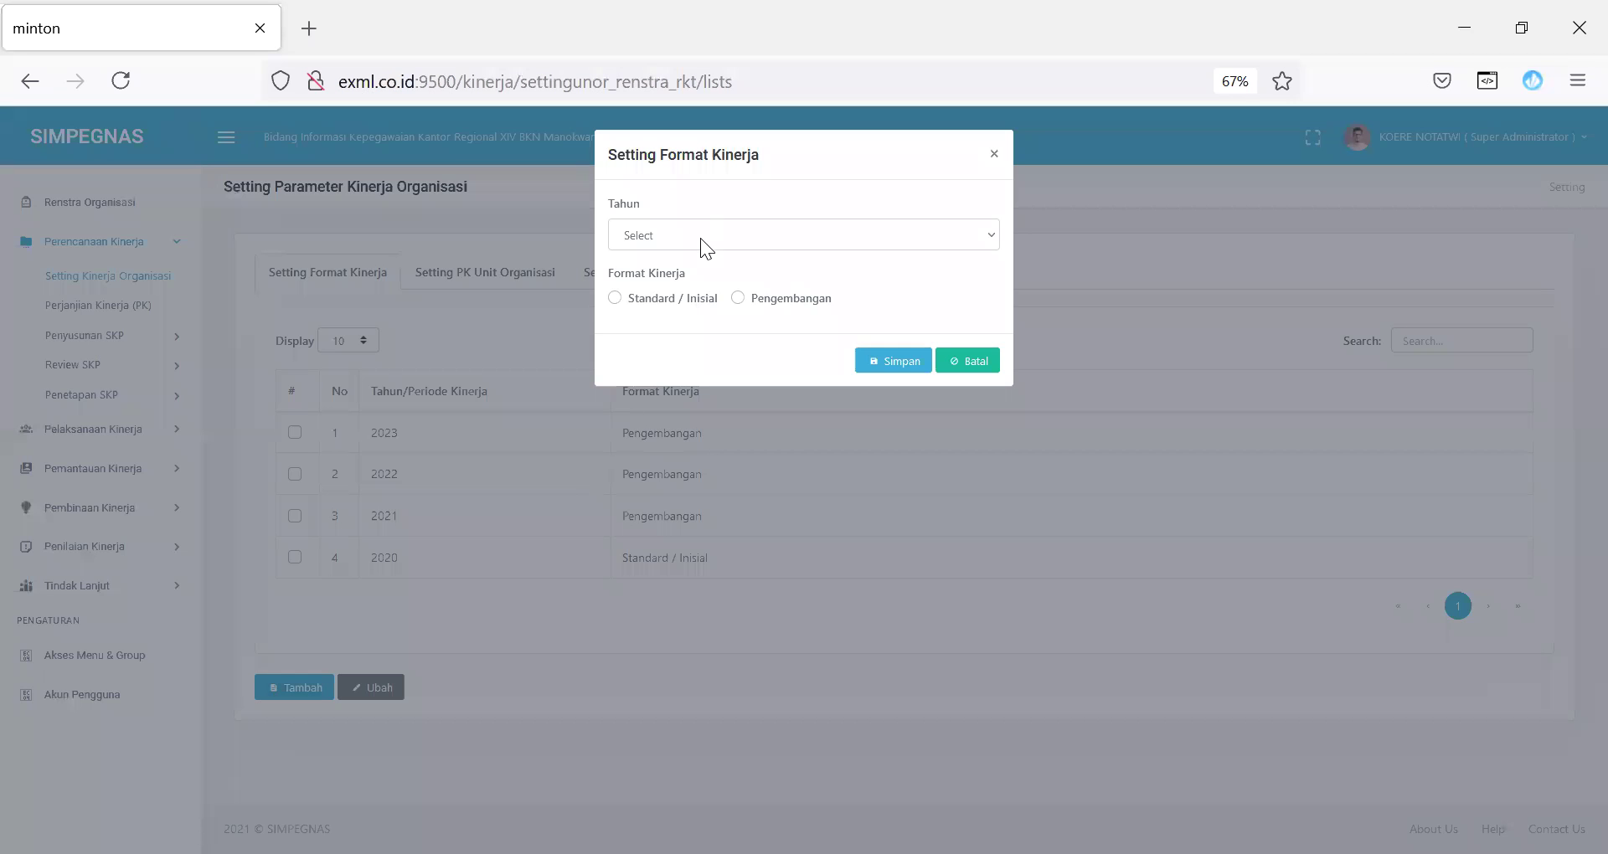
left_click(700, 238)
left_click(666, 314)
left_click(967, 361)
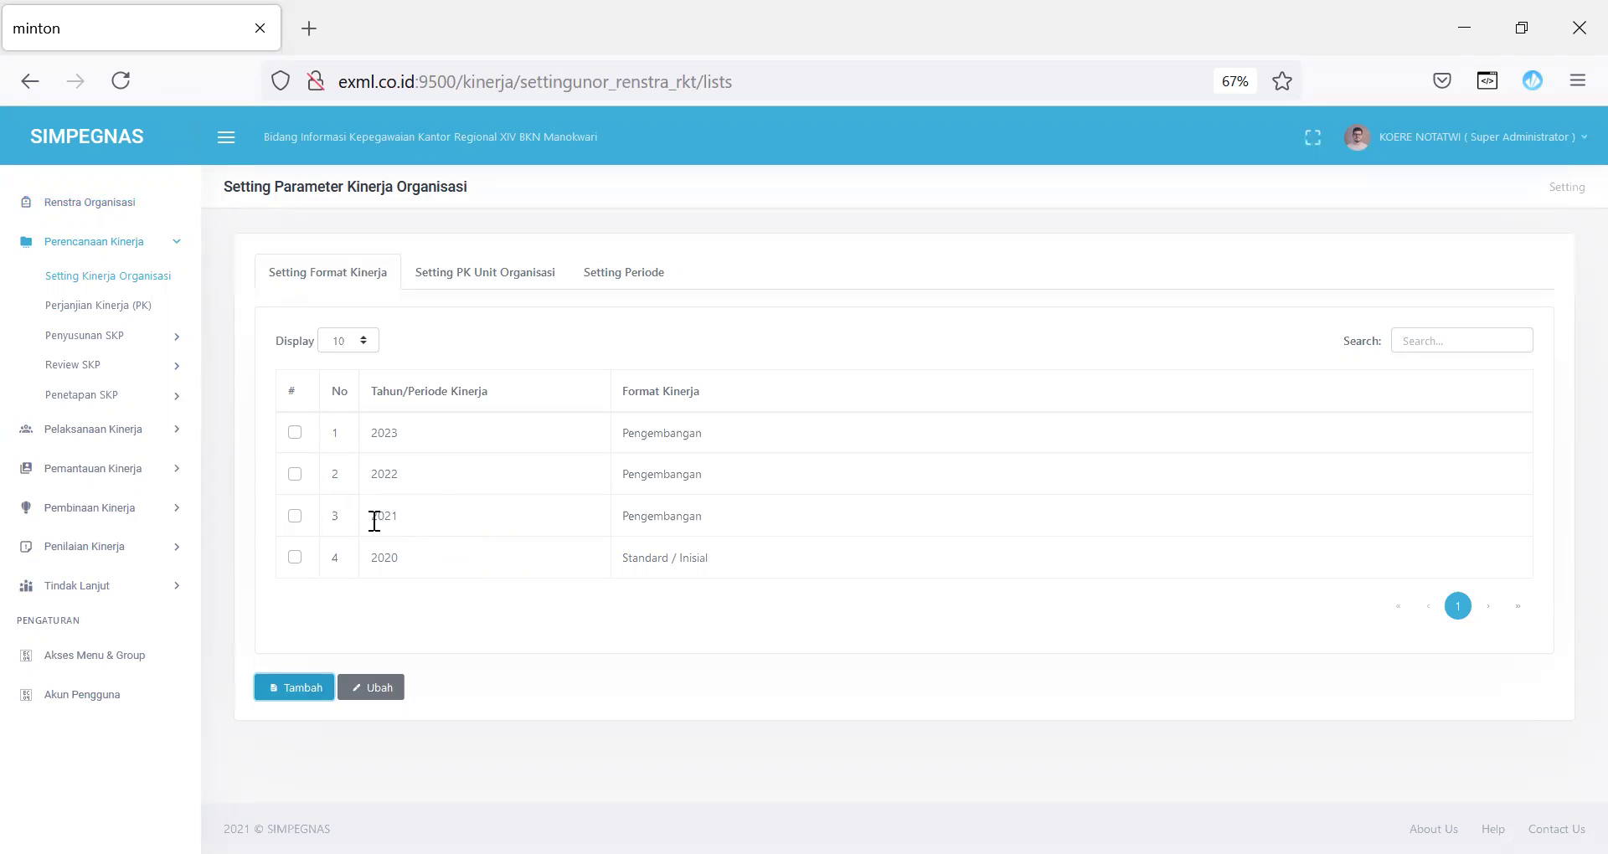
left_click(501, 275)
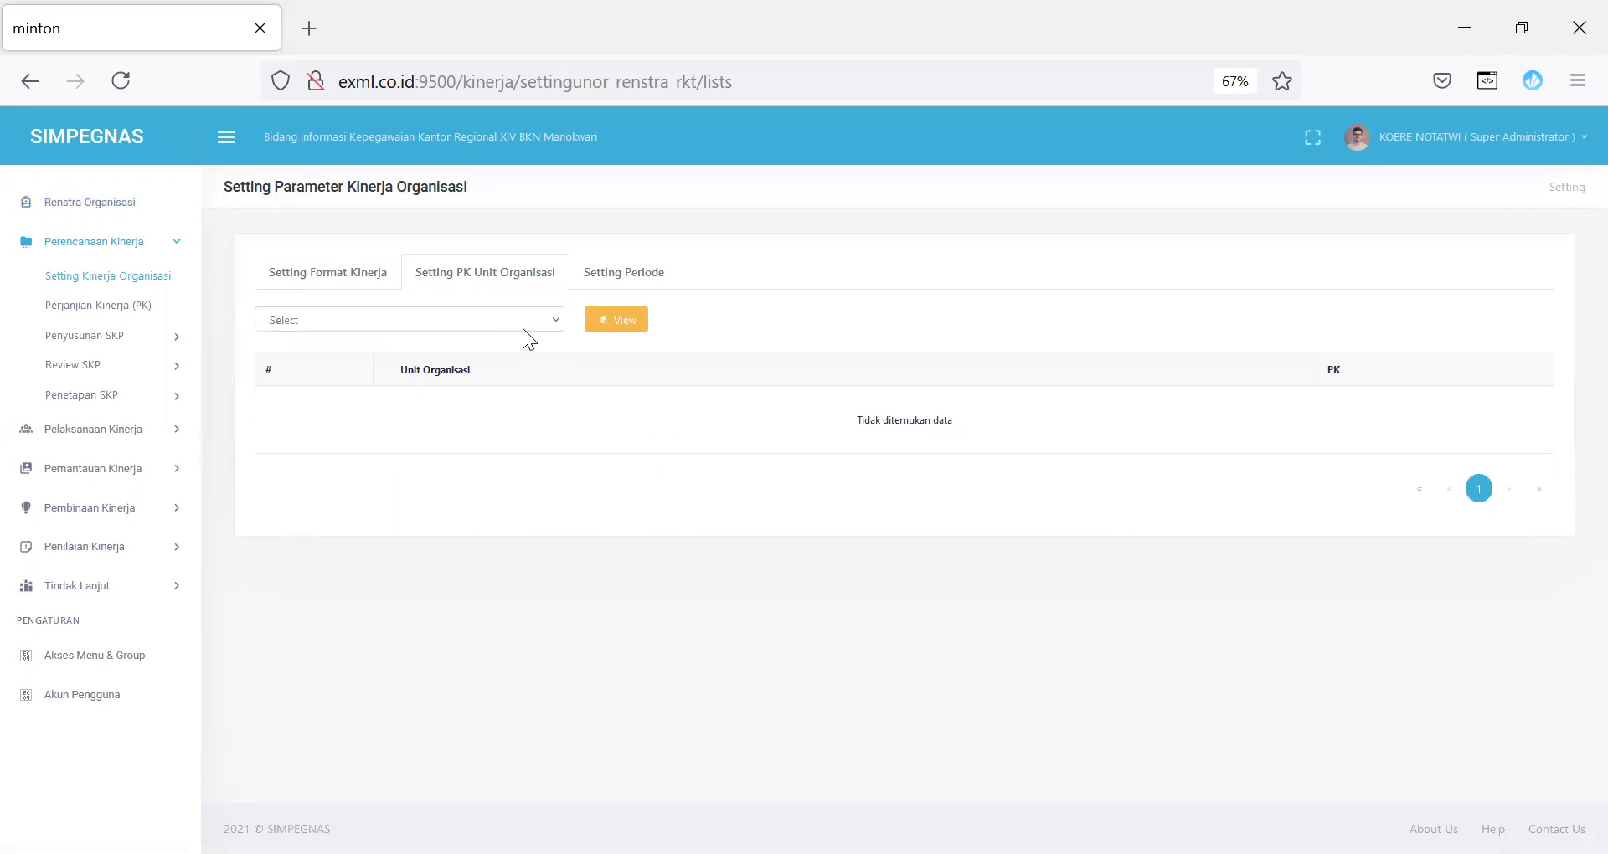
Step: Load the 2022 units and expand the tree down to Direktorat Peraturan Perundang-Undangan
left_click(524, 325)
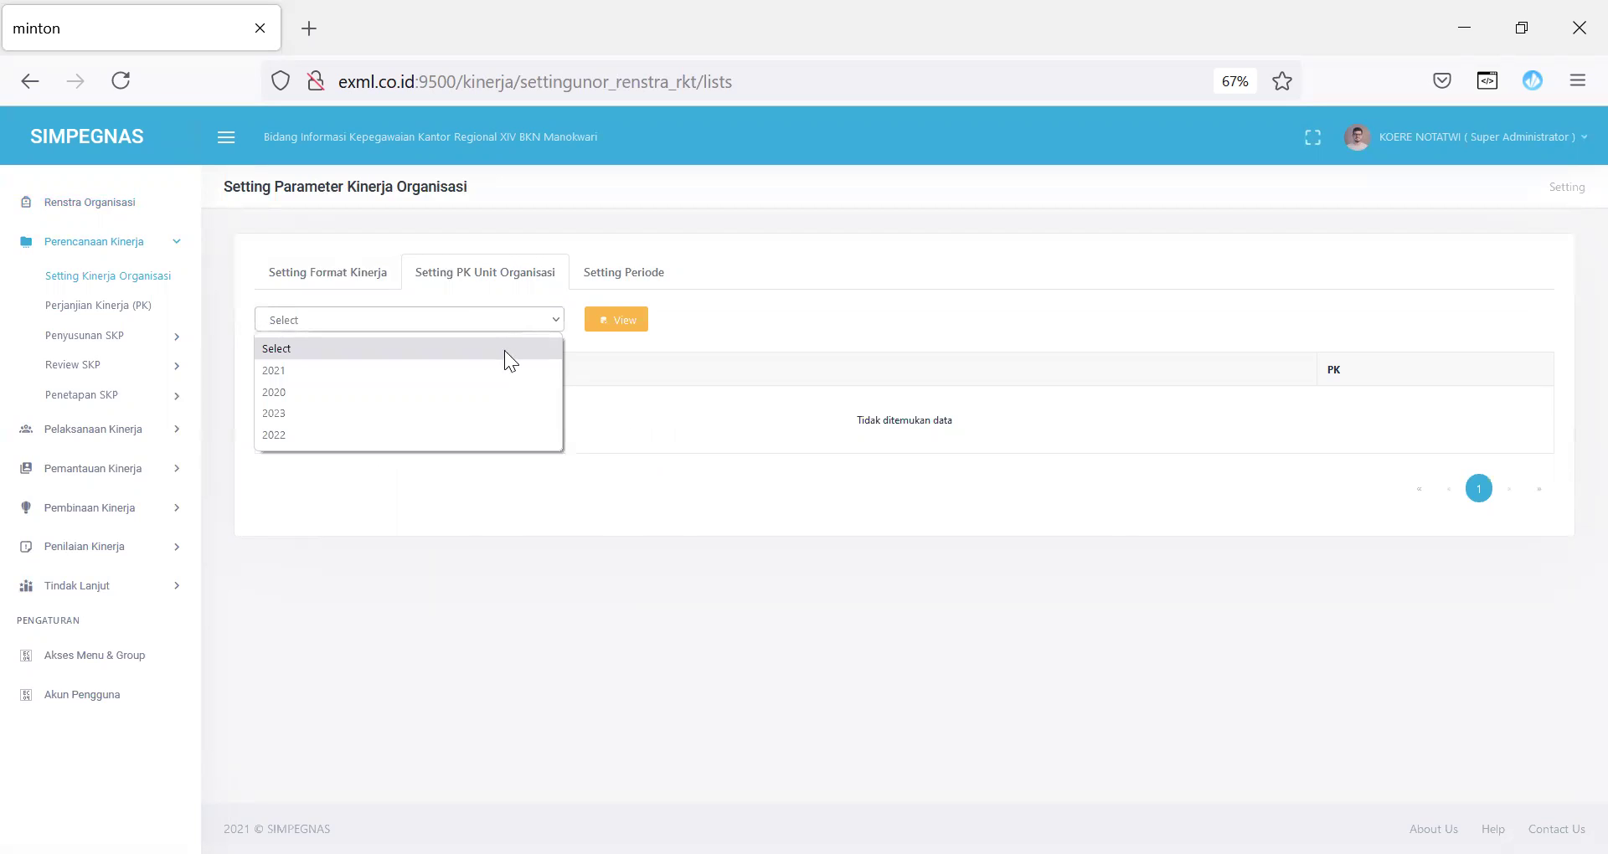
left_click(430, 435)
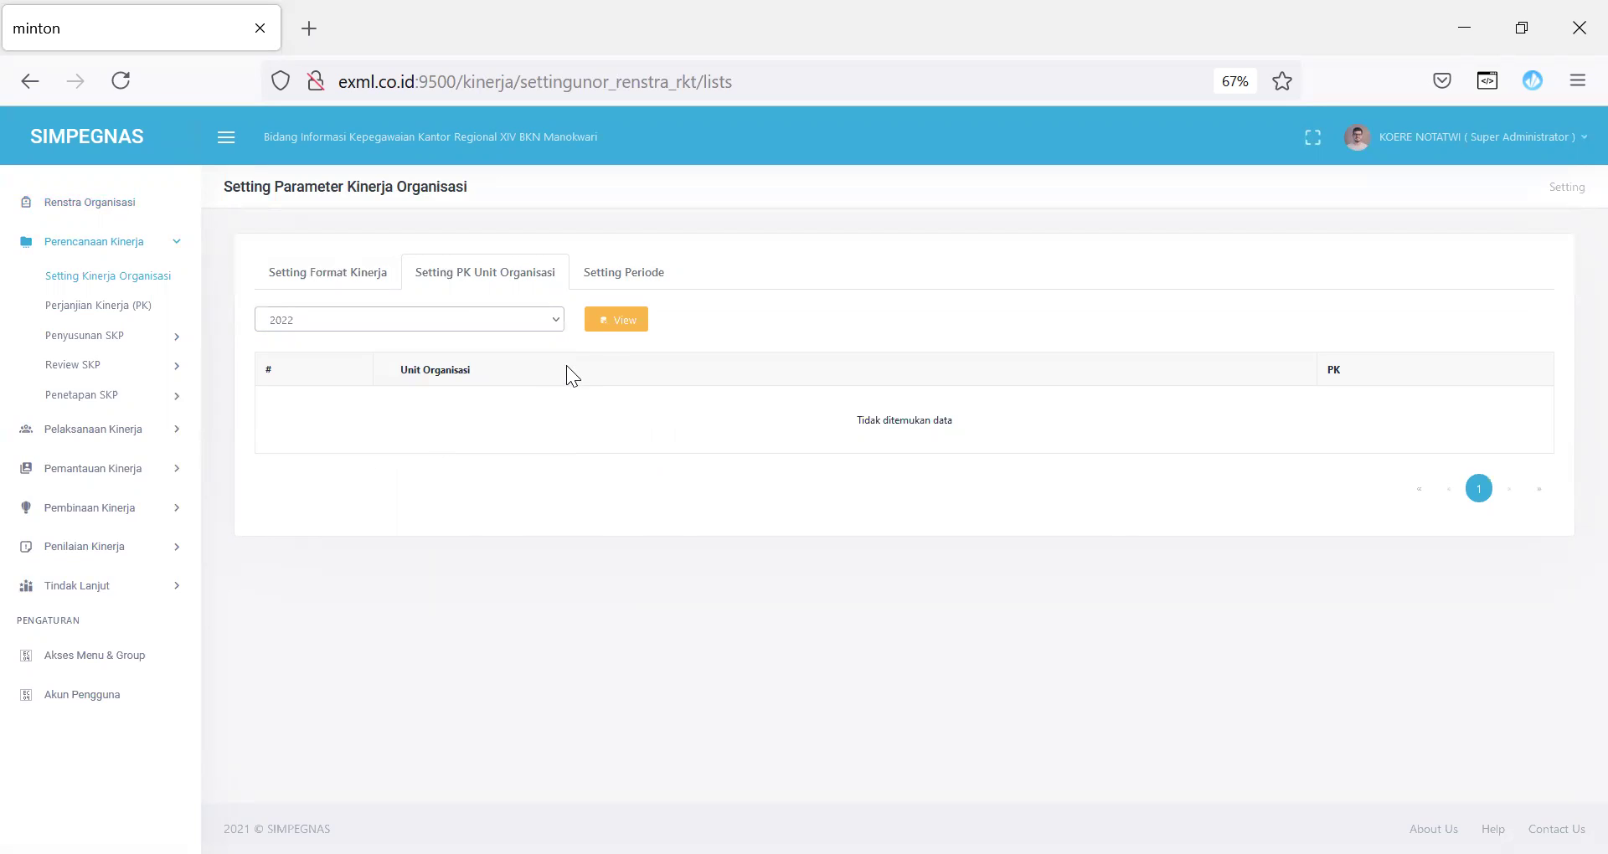
left_click(617, 319)
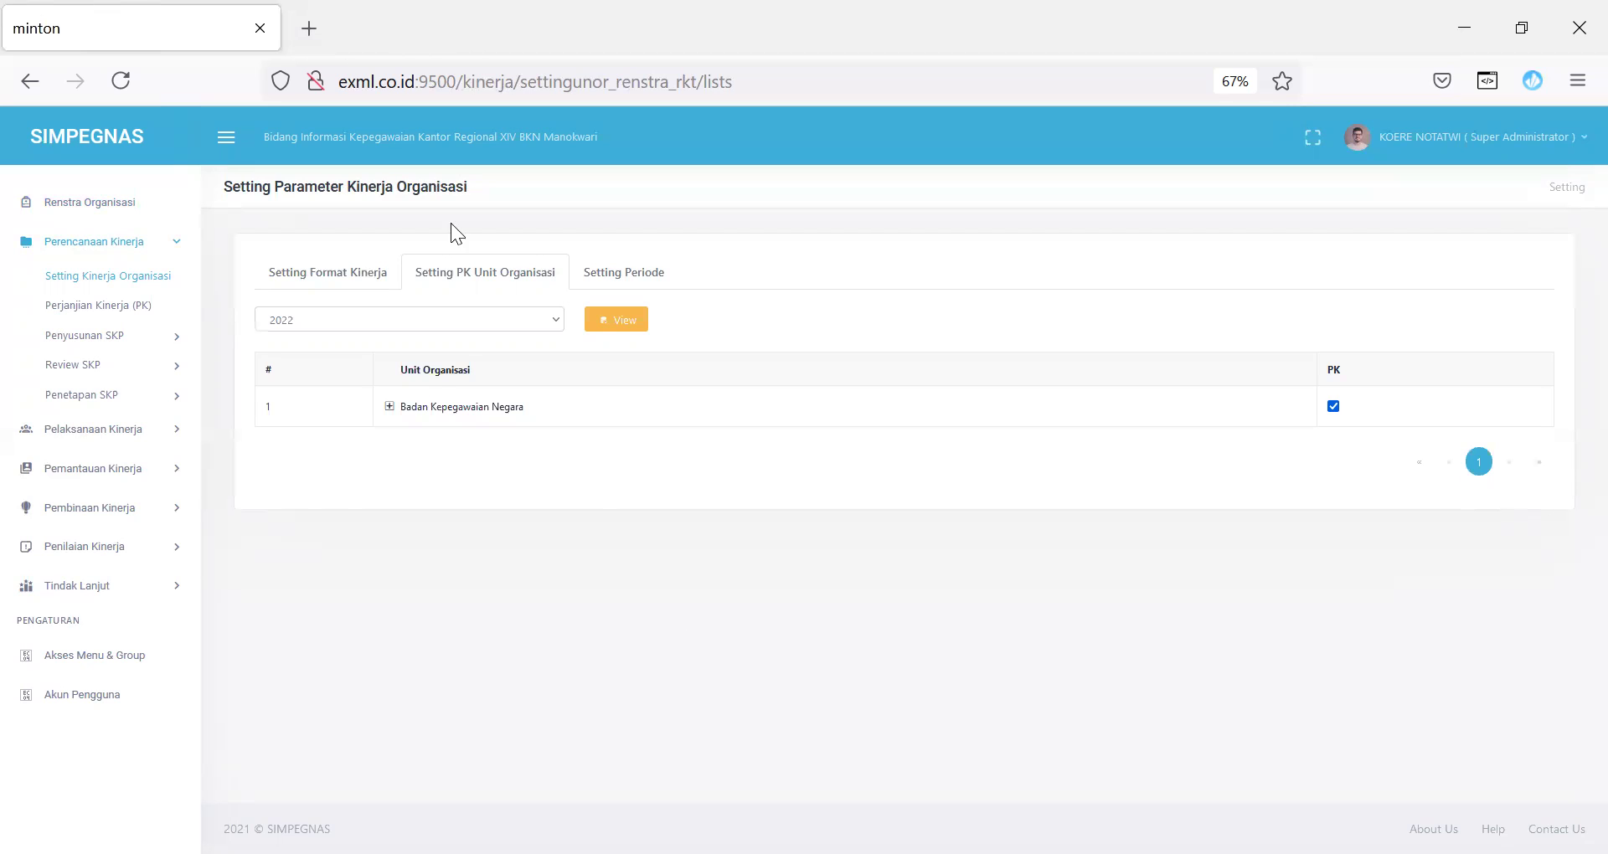
left_click(389, 408)
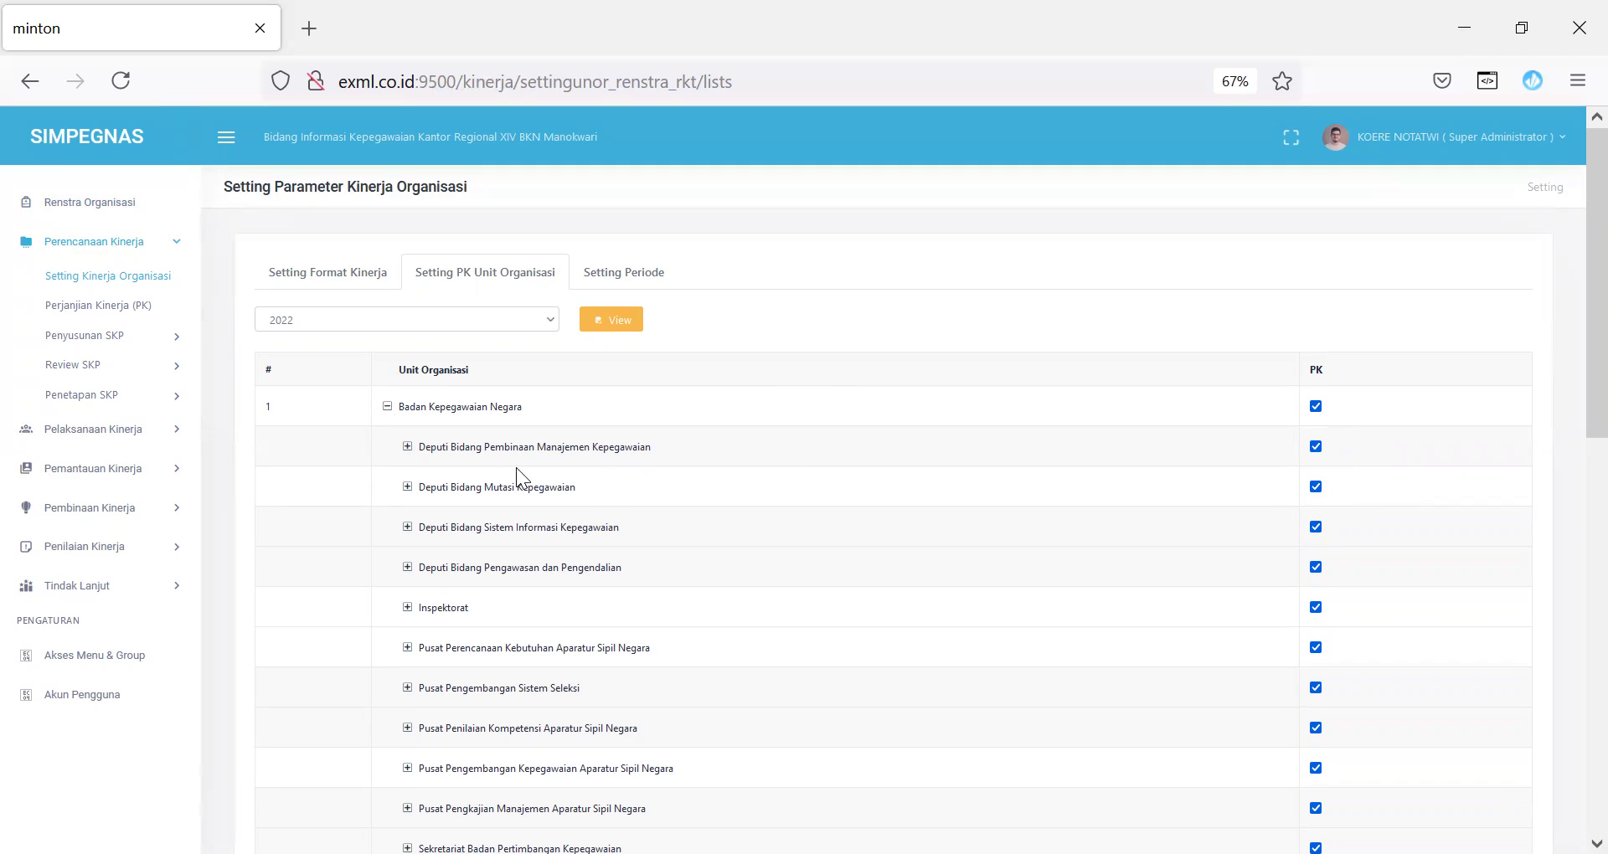
left_click(407, 447)
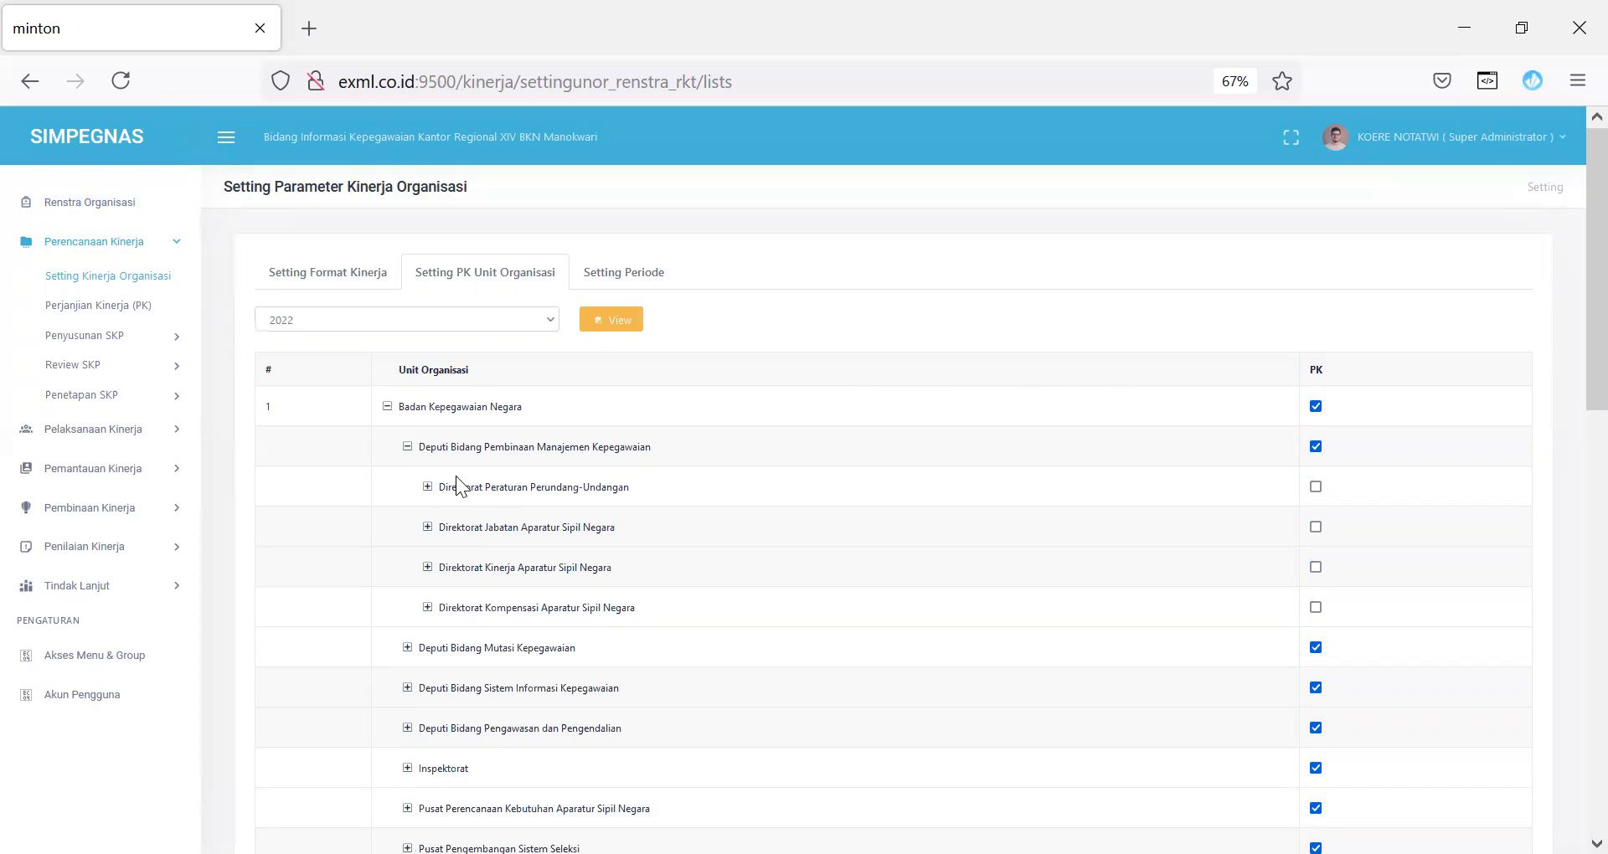
left_click(427, 487)
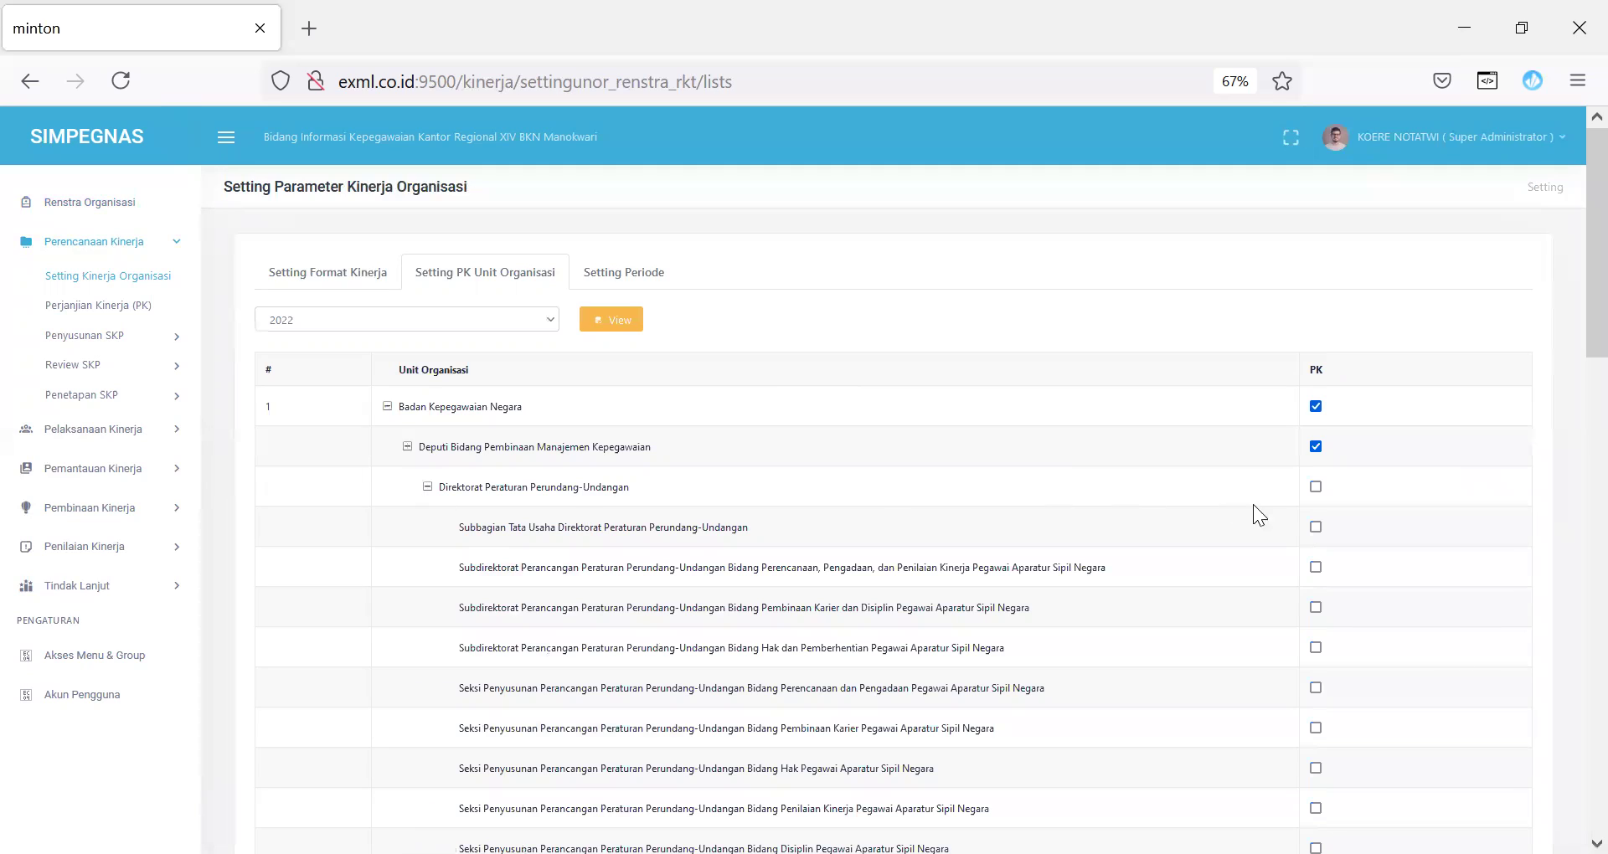
Step: Leave Subbagian Tata Usaha out of PK and include Direktorat Peraturan Perundang-Undangan instead
left_click(1315, 526)
left_click(1314, 526)
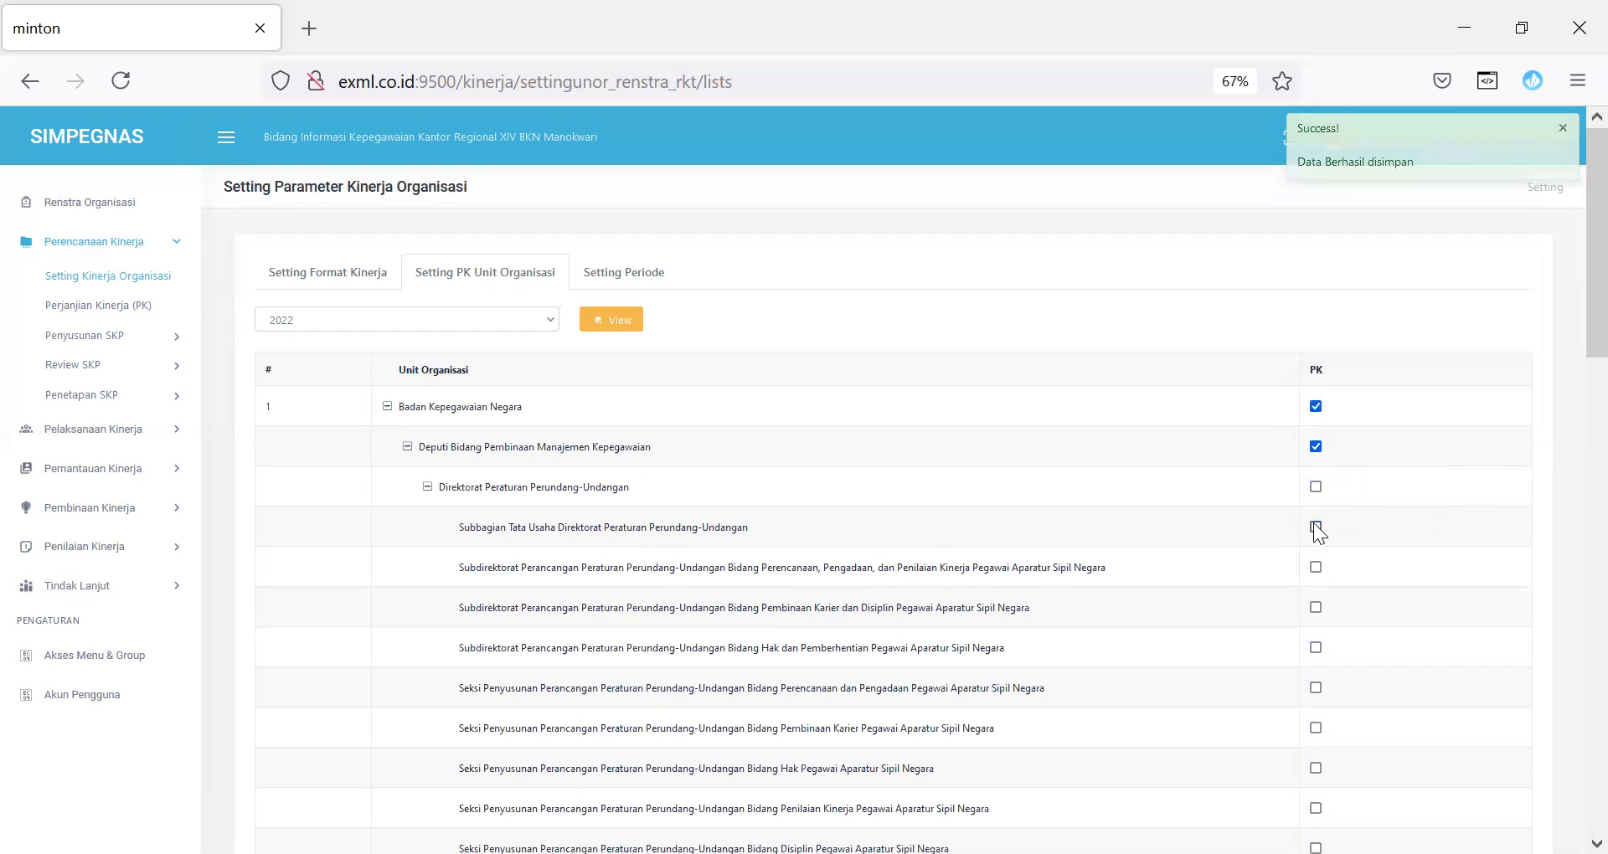
left_click(1315, 488)
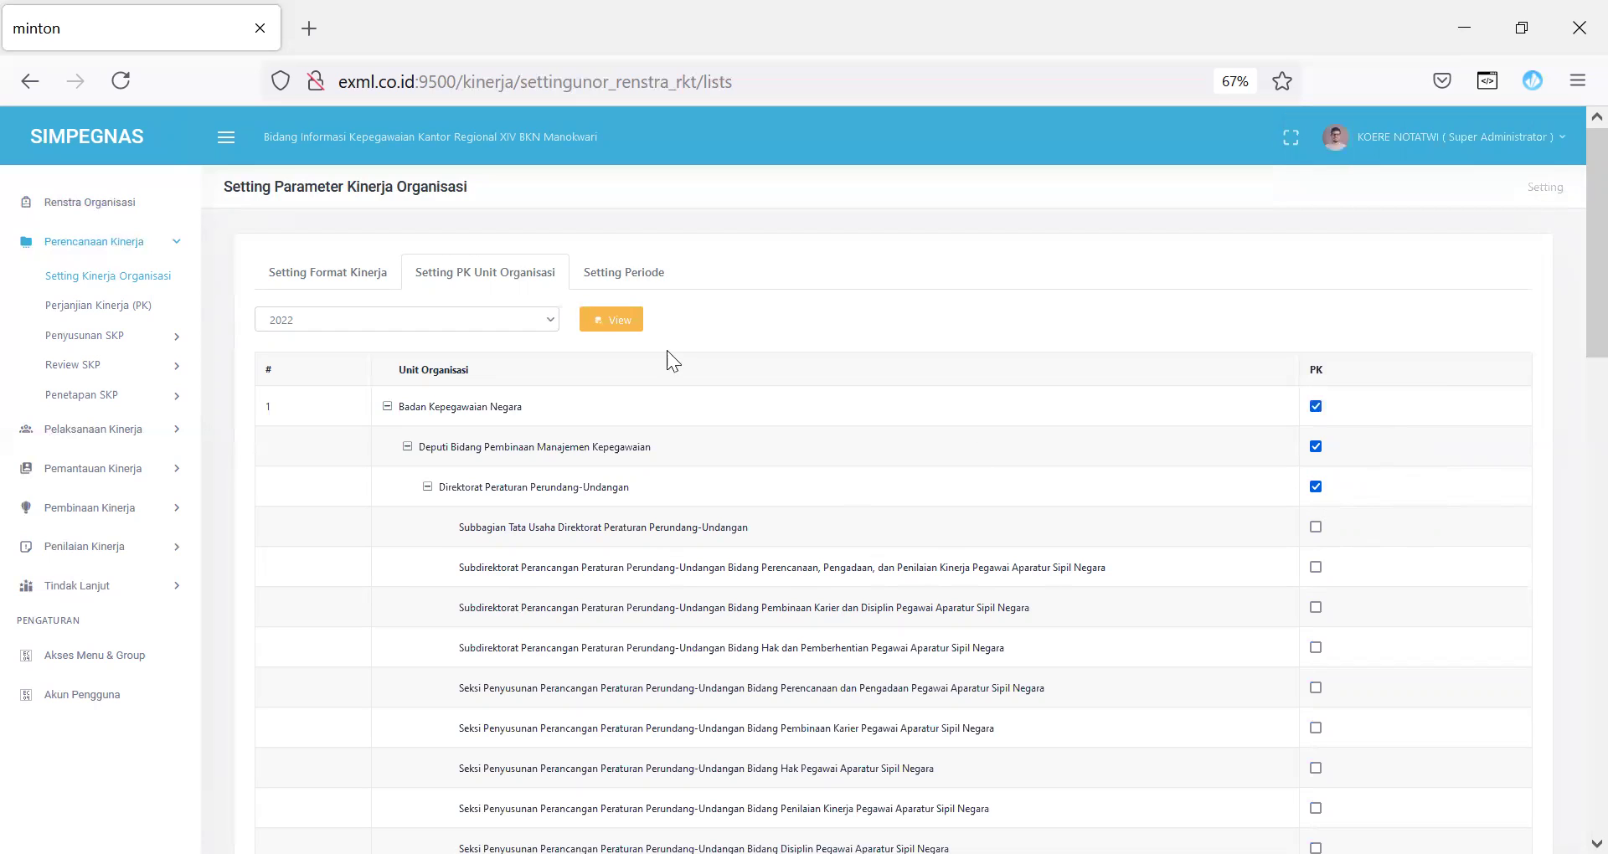
left_click(636, 279)
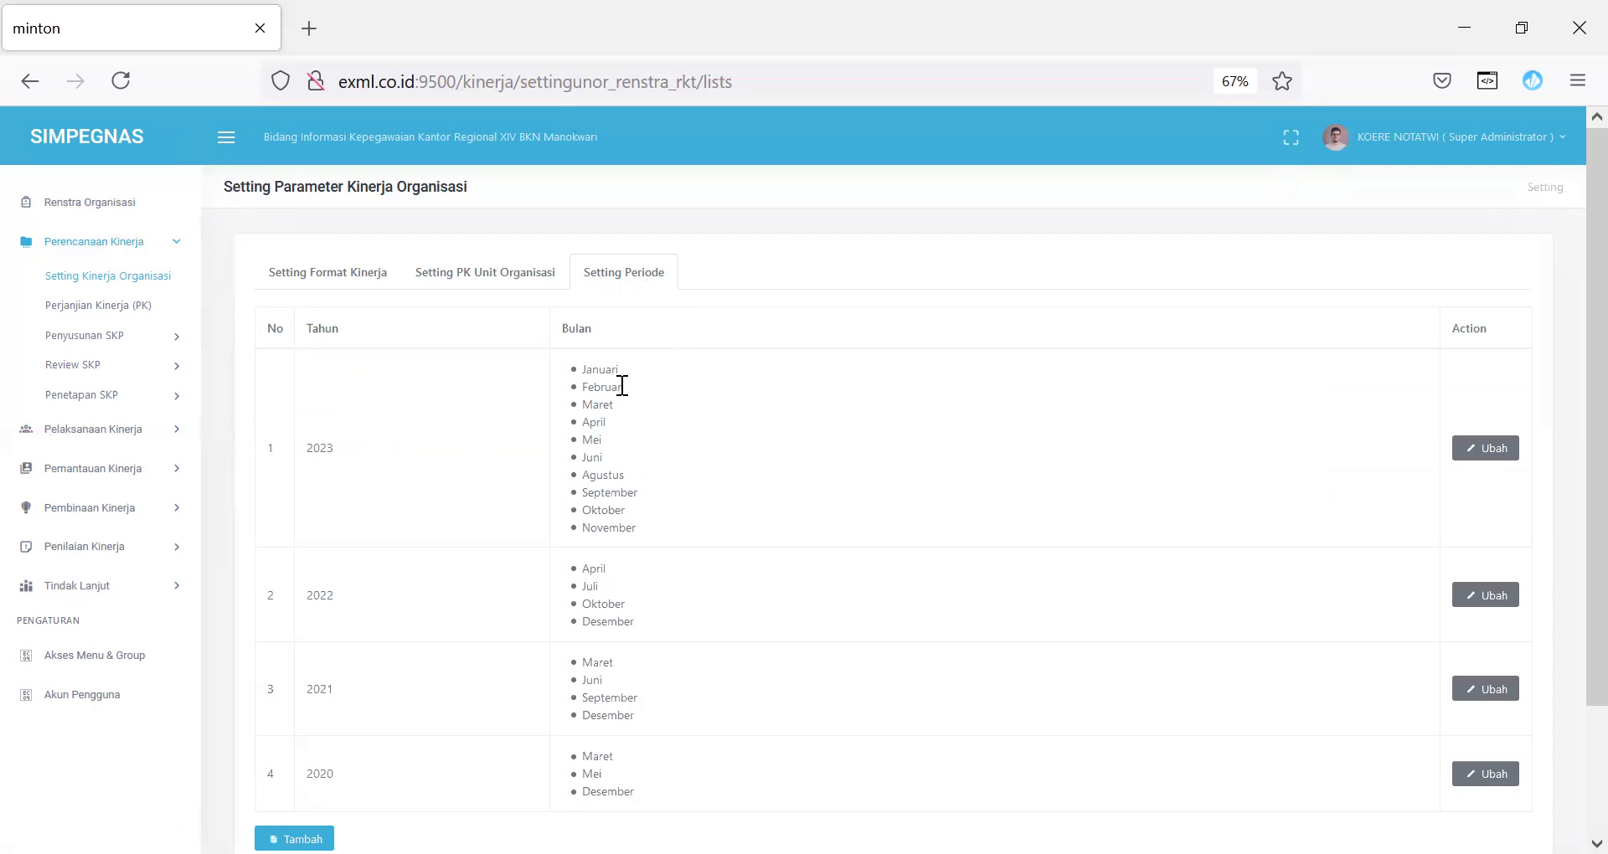
Step: Start adding a 2023 period, then cancel it
left_click(293, 838)
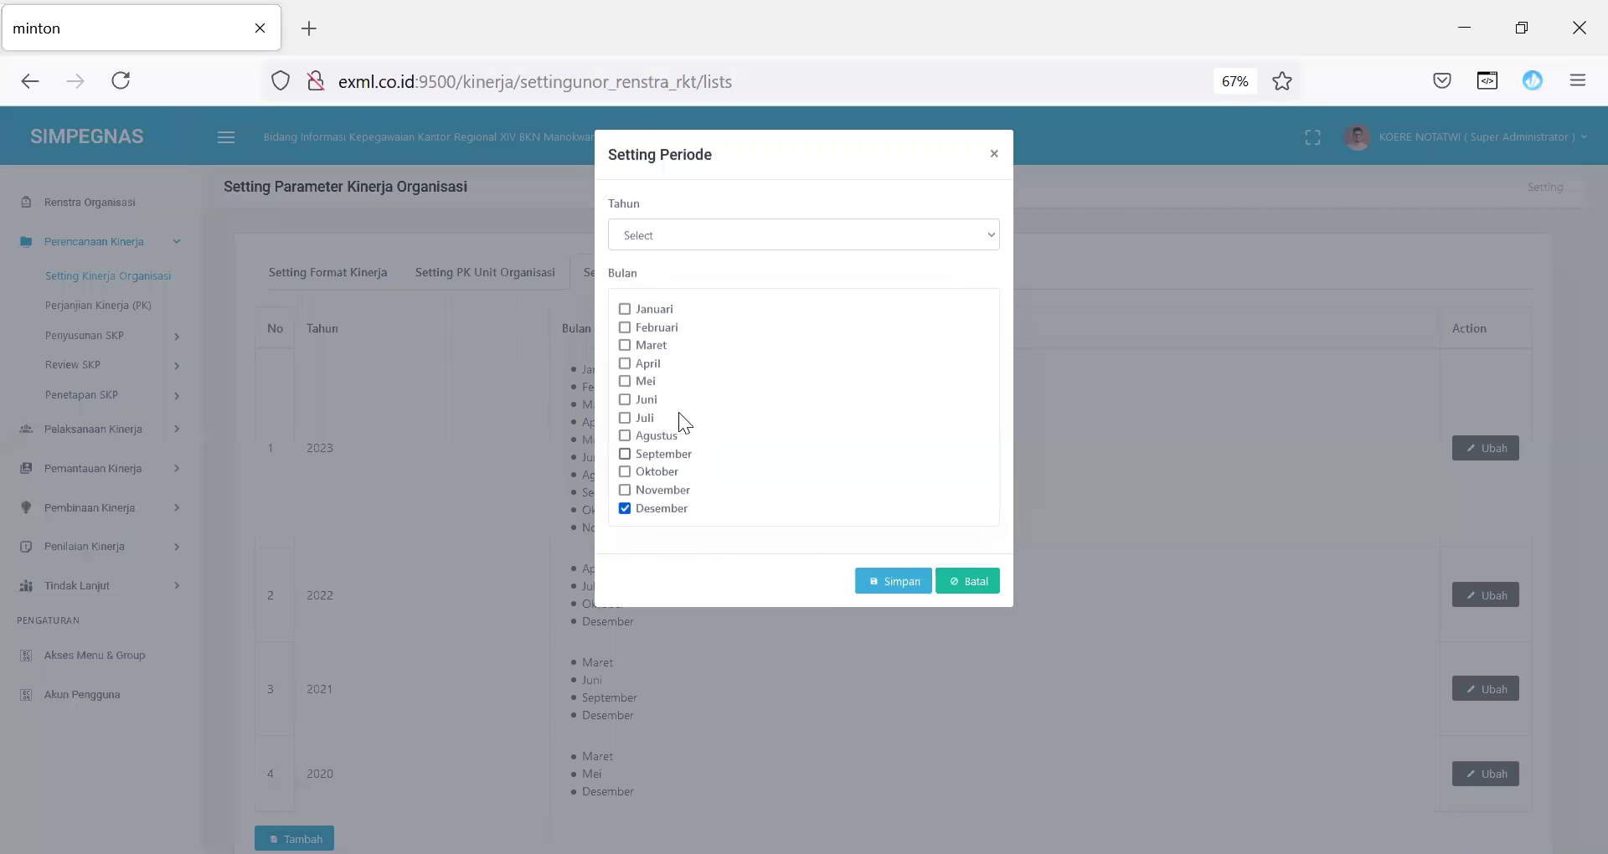
left_click(646, 233)
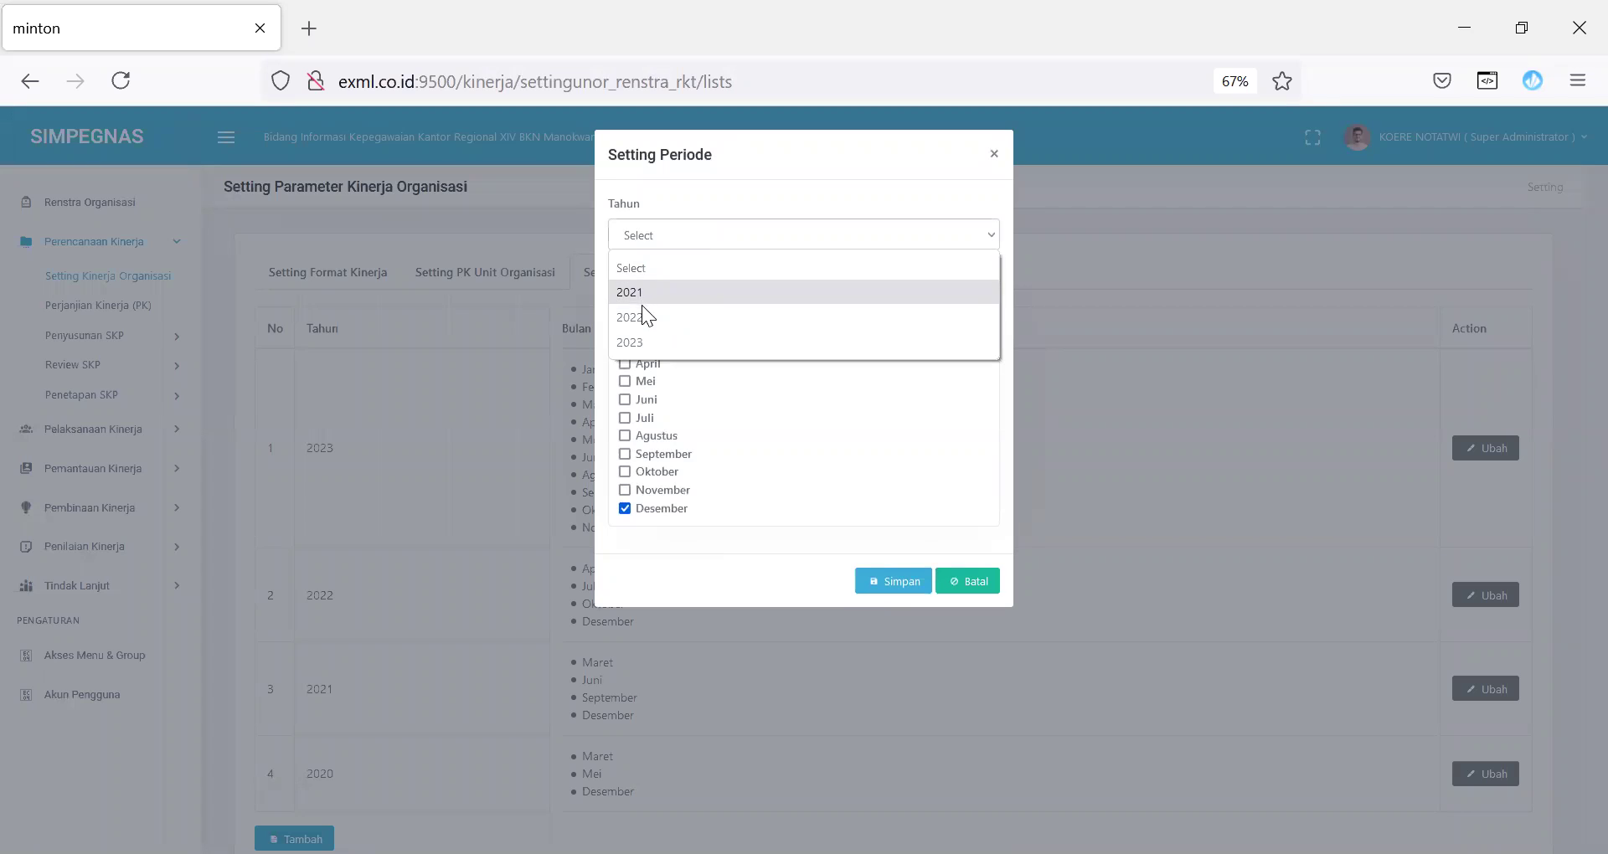
left_click(642, 341)
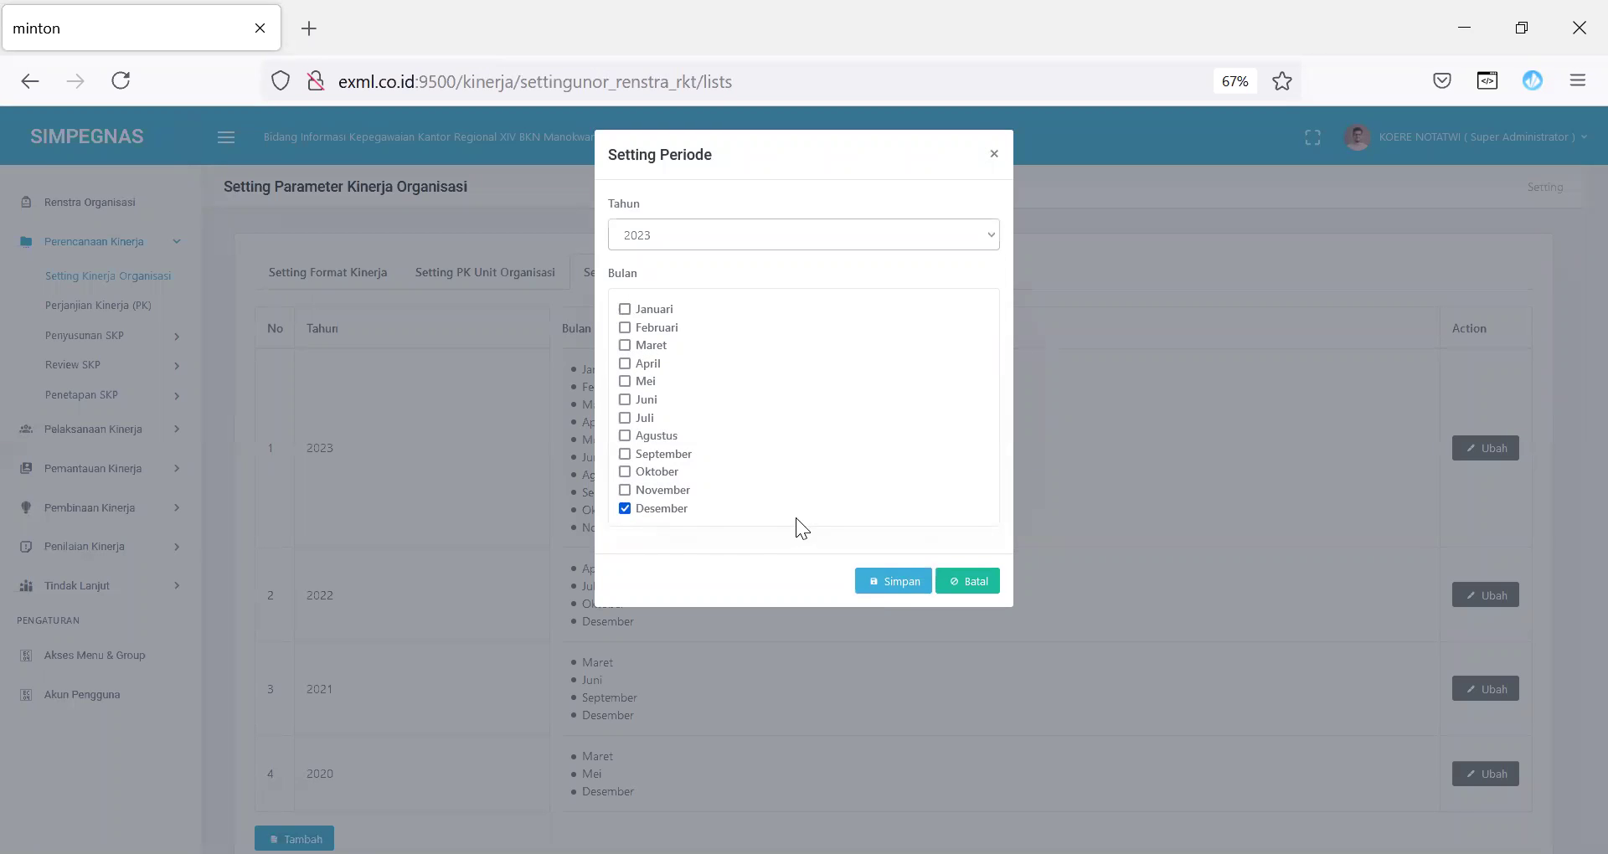
left_click(967, 581)
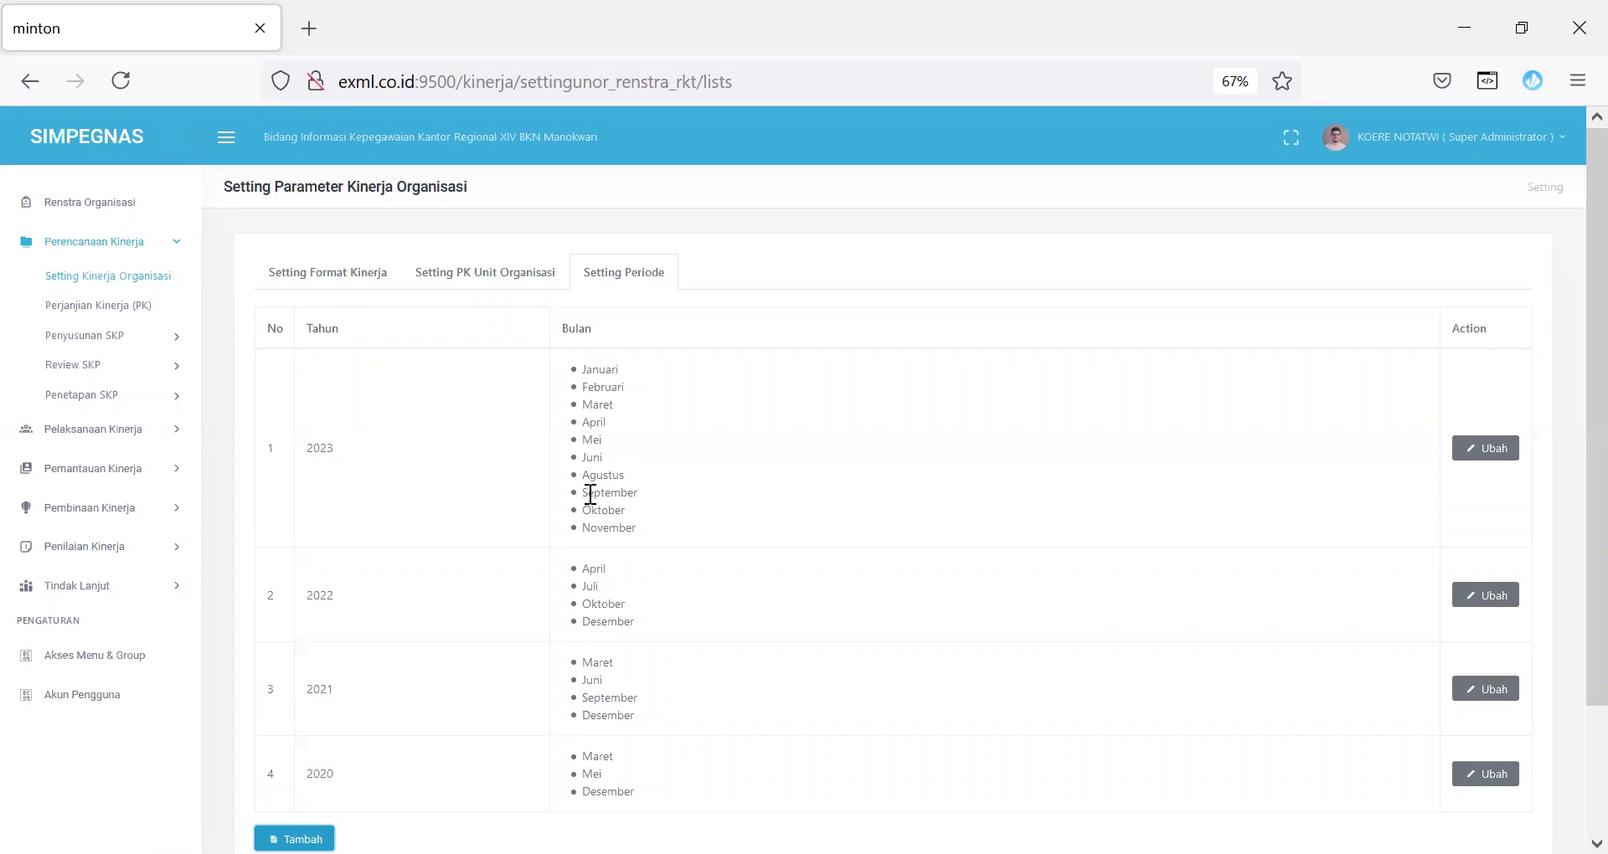
Step: Edit the 2023 period so only Juli and Desember are checked, and save
left_click(1499, 452)
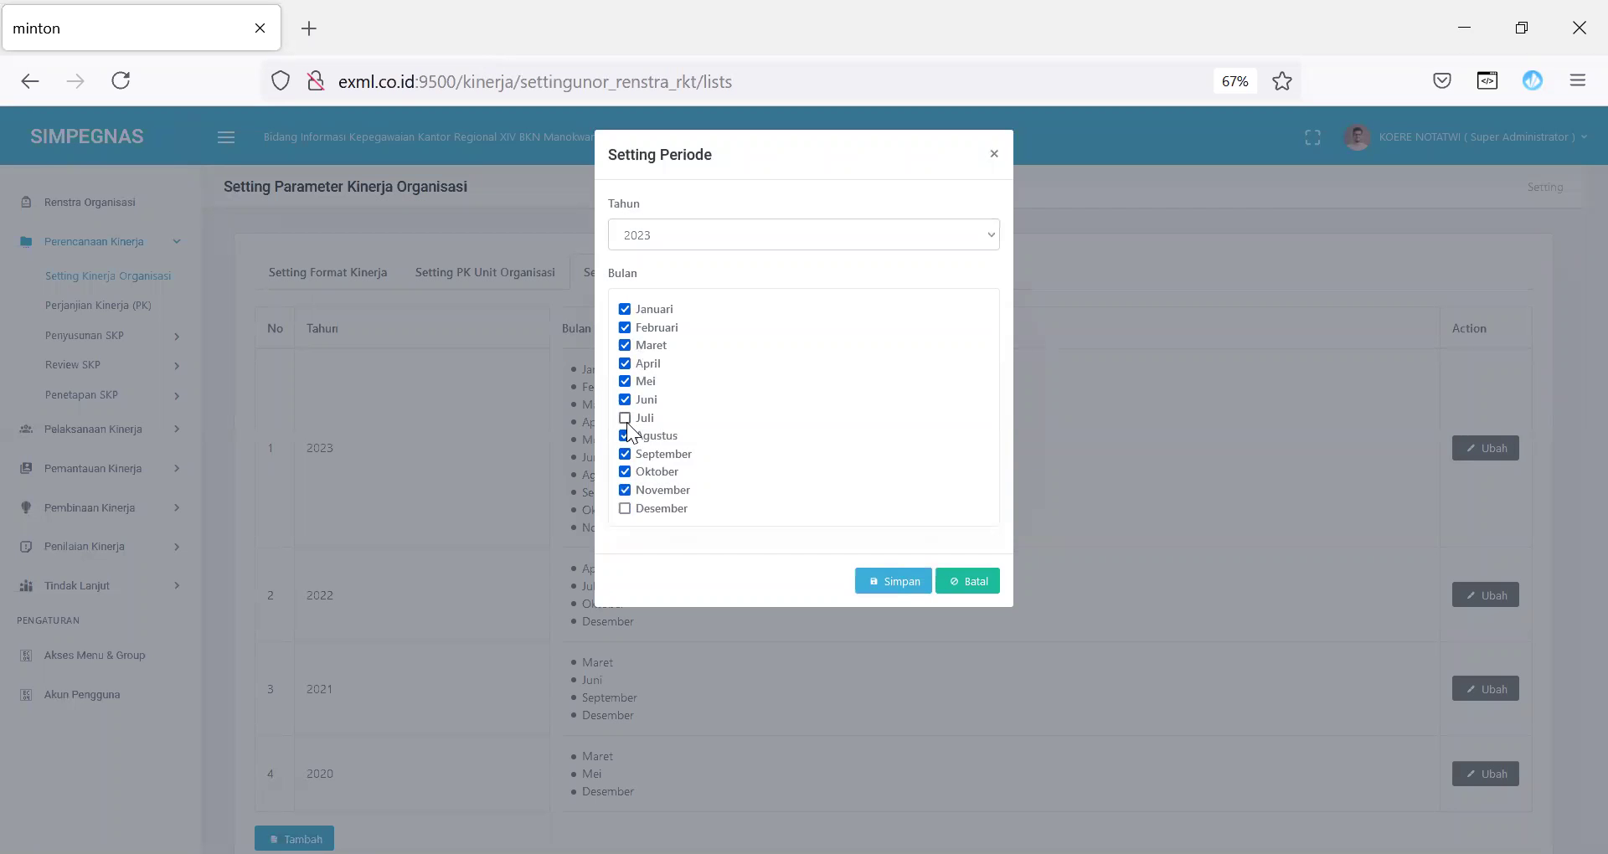
left_click(624, 418)
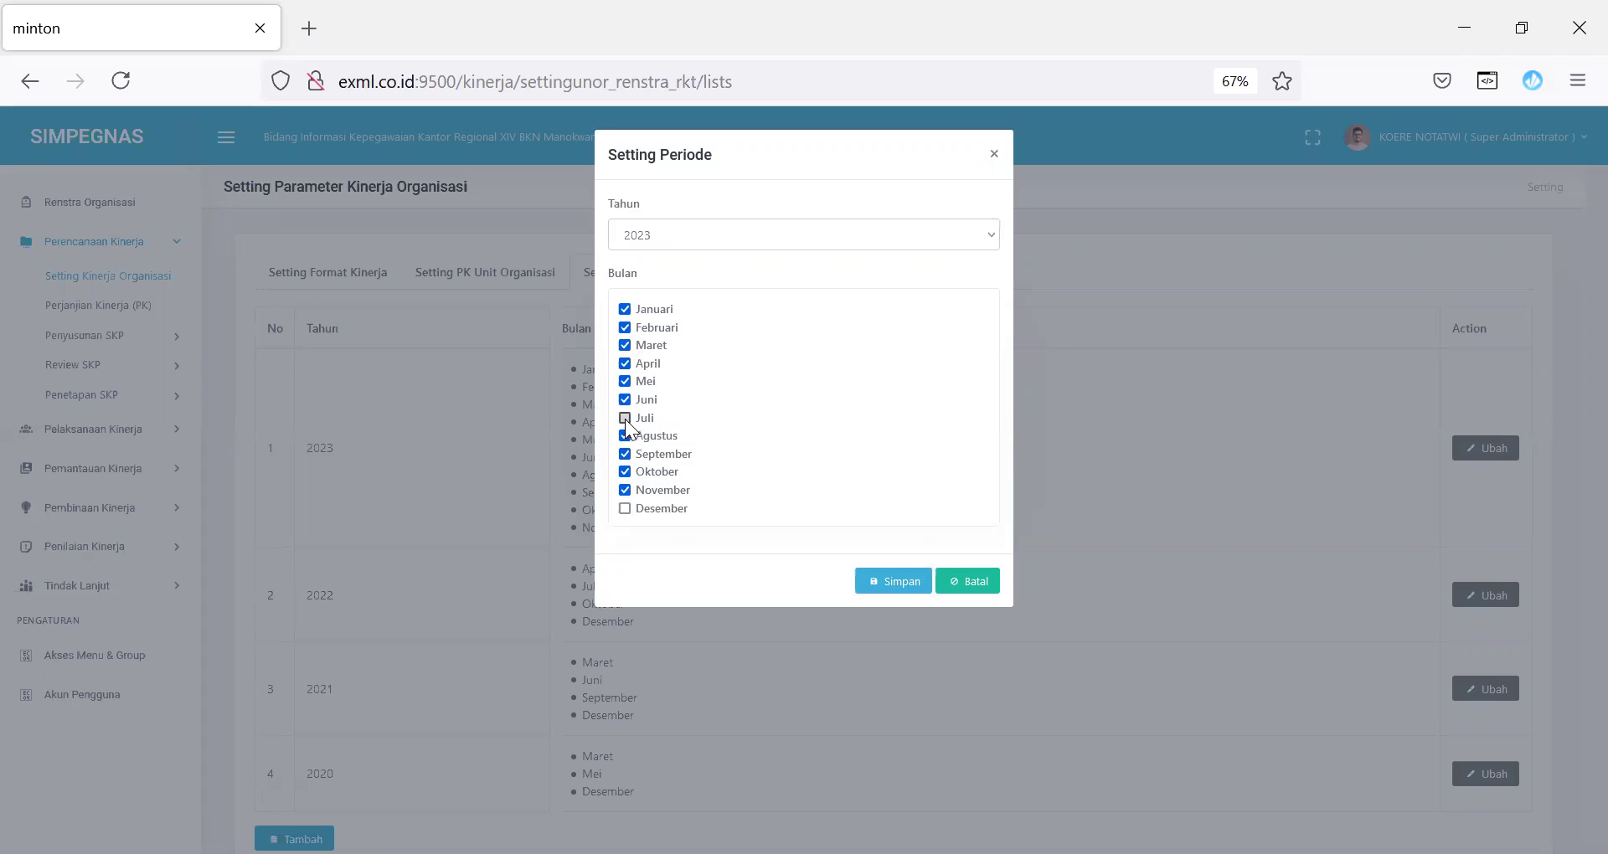
left_click(625, 508)
left_click(624, 490)
left_click(624, 454)
left_click(625, 472)
left_click(625, 436)
left_click(624, 399)
left_click(625, 381)
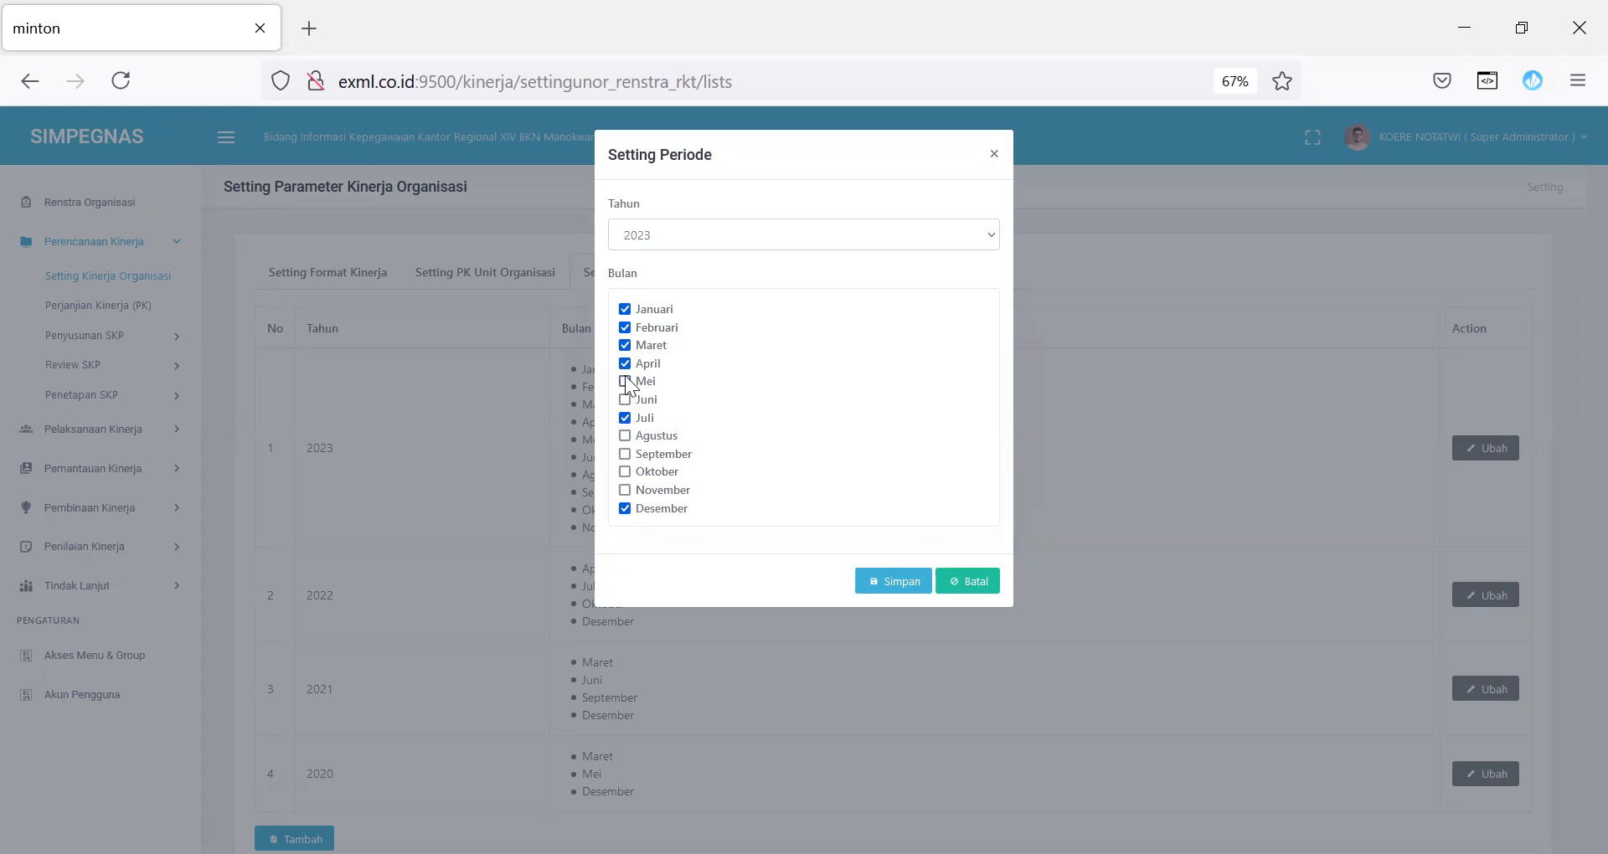
left_click(625, 364)
left_click(625, 345)
left_click(625, 327)
left_click(624, 310)
left_click(874, 578)
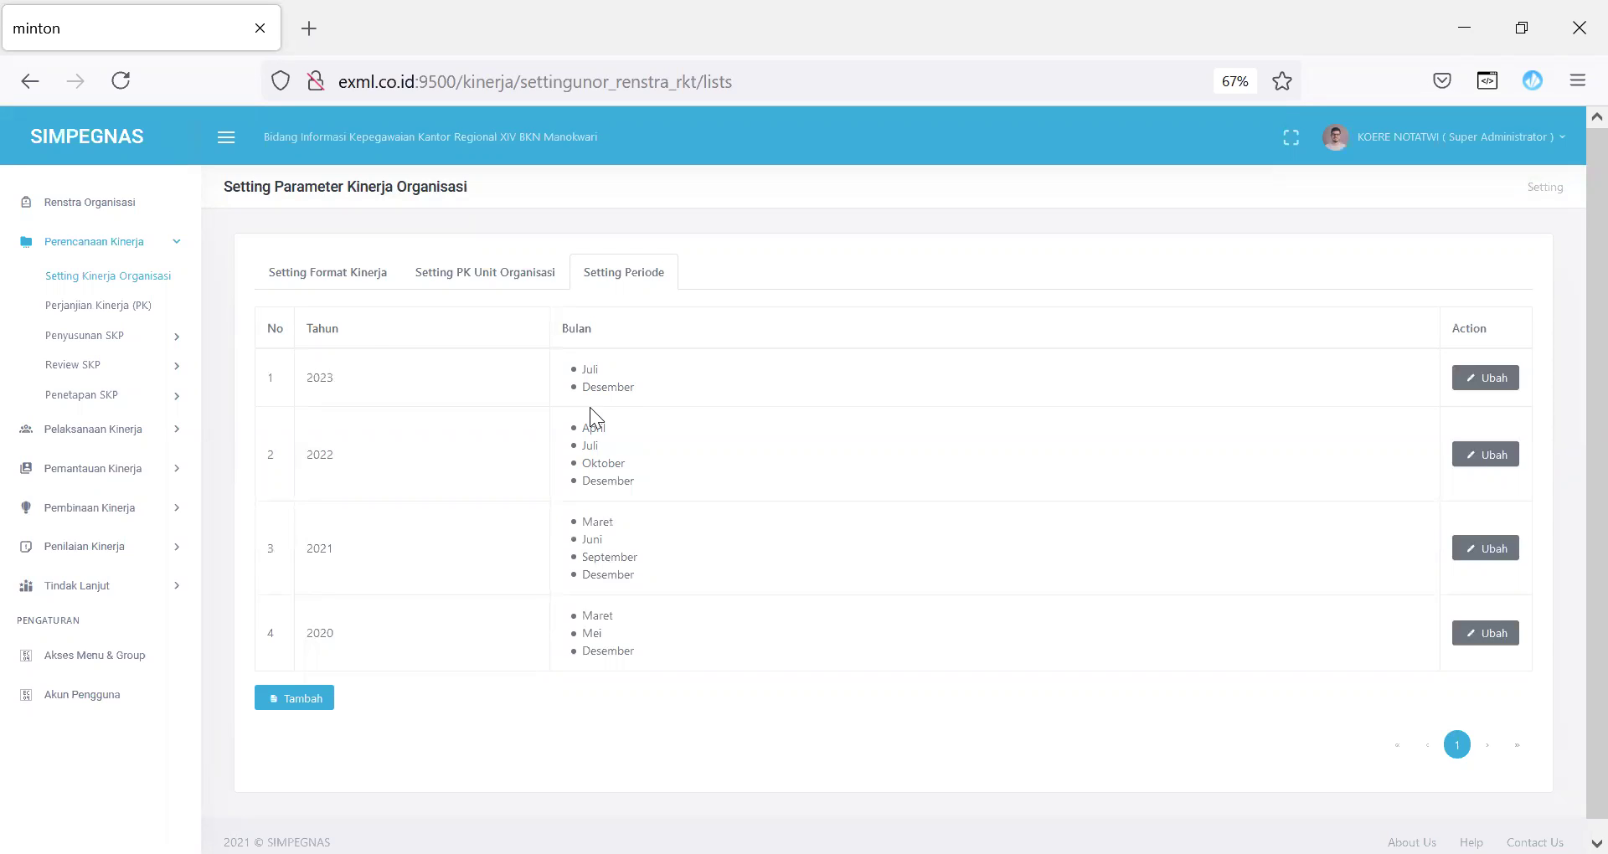
left_click(101, 307)
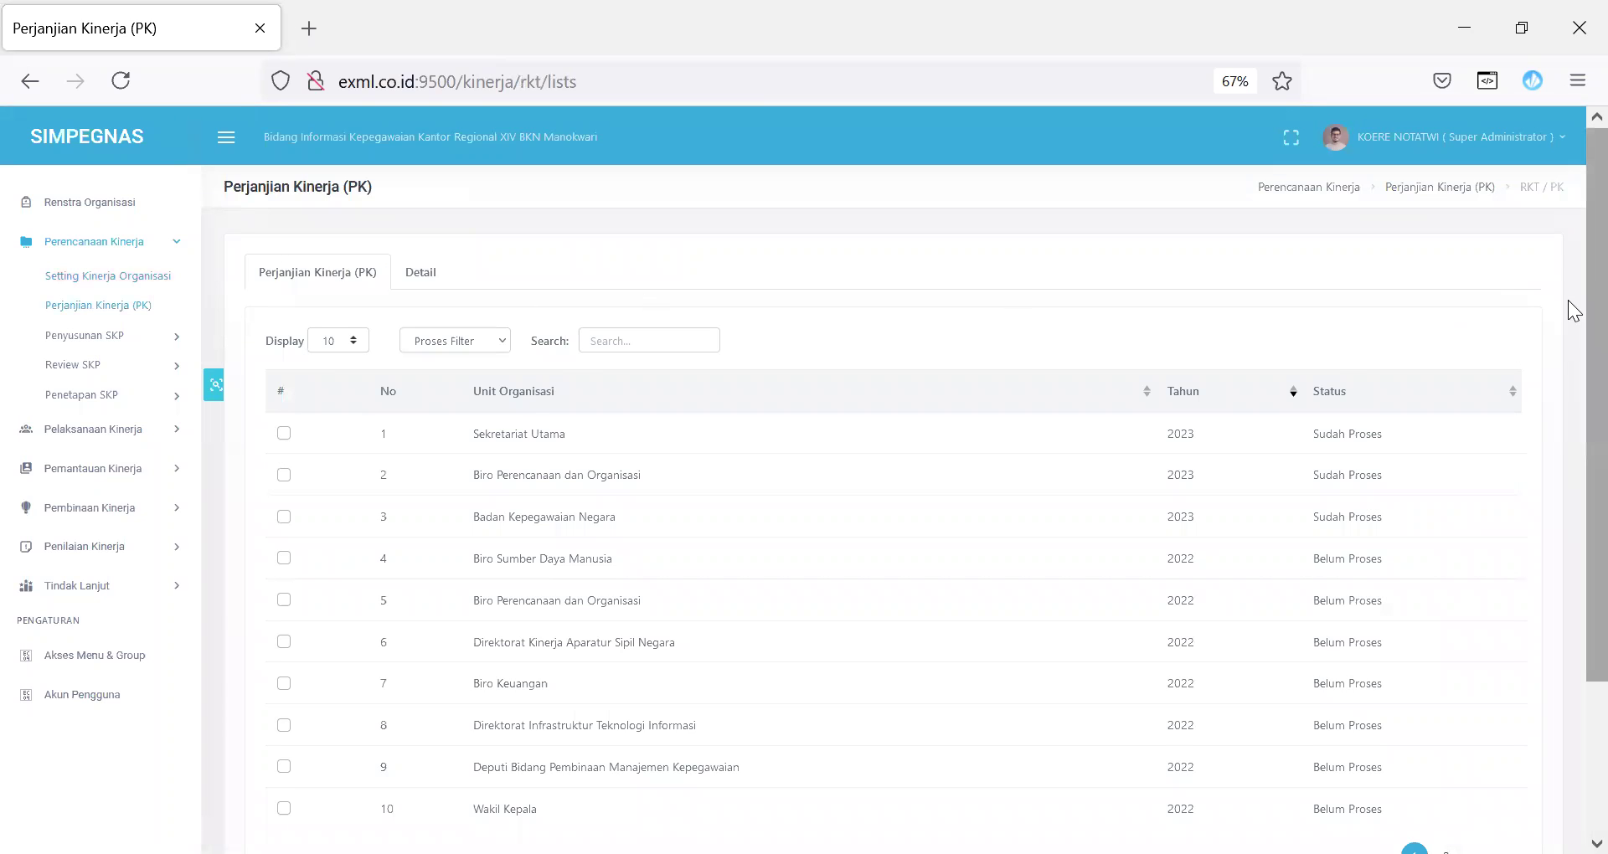
Step: Create a 2022 performance agreement for Biro Sumber Daya Manusia, initialised from Renstra data
scroll(1574, 318, "down", 3)
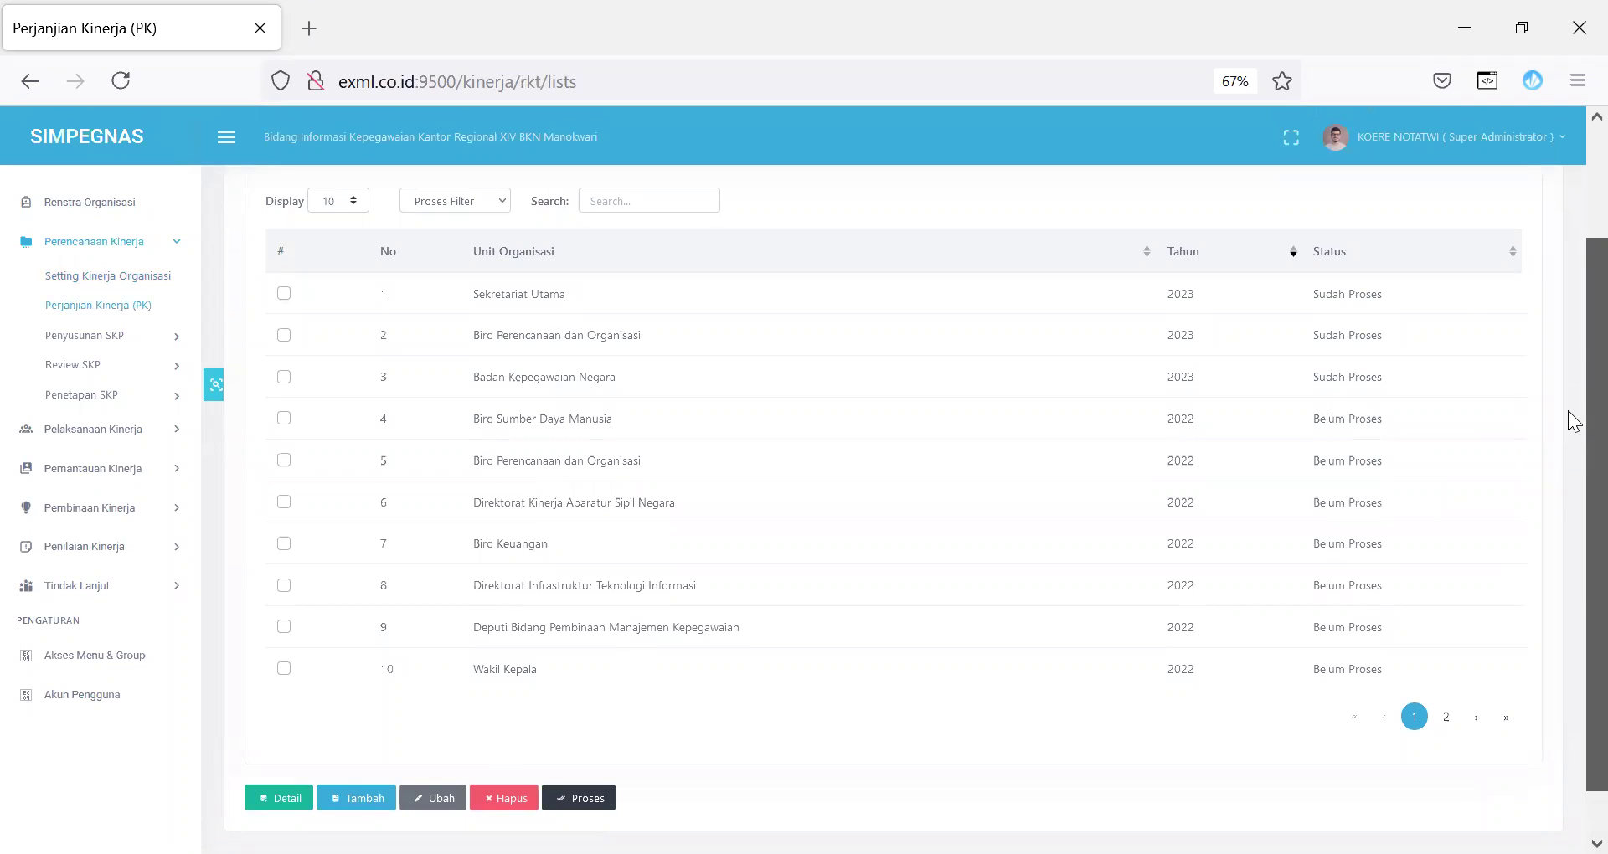
left_click(365, 806)
left_click(824, 235)
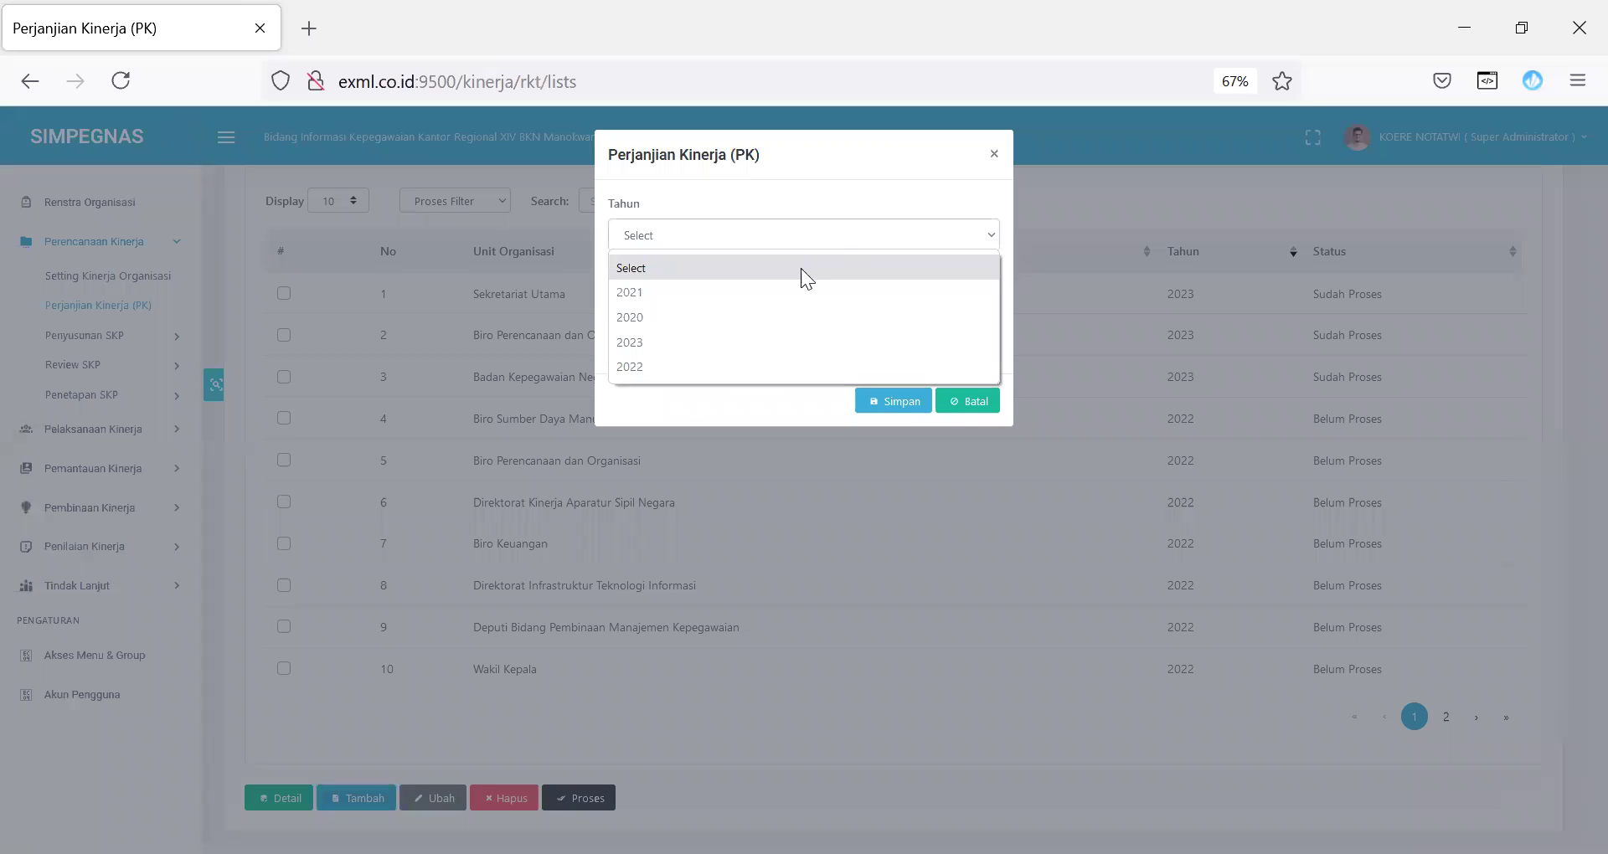
left_click(733, 367)
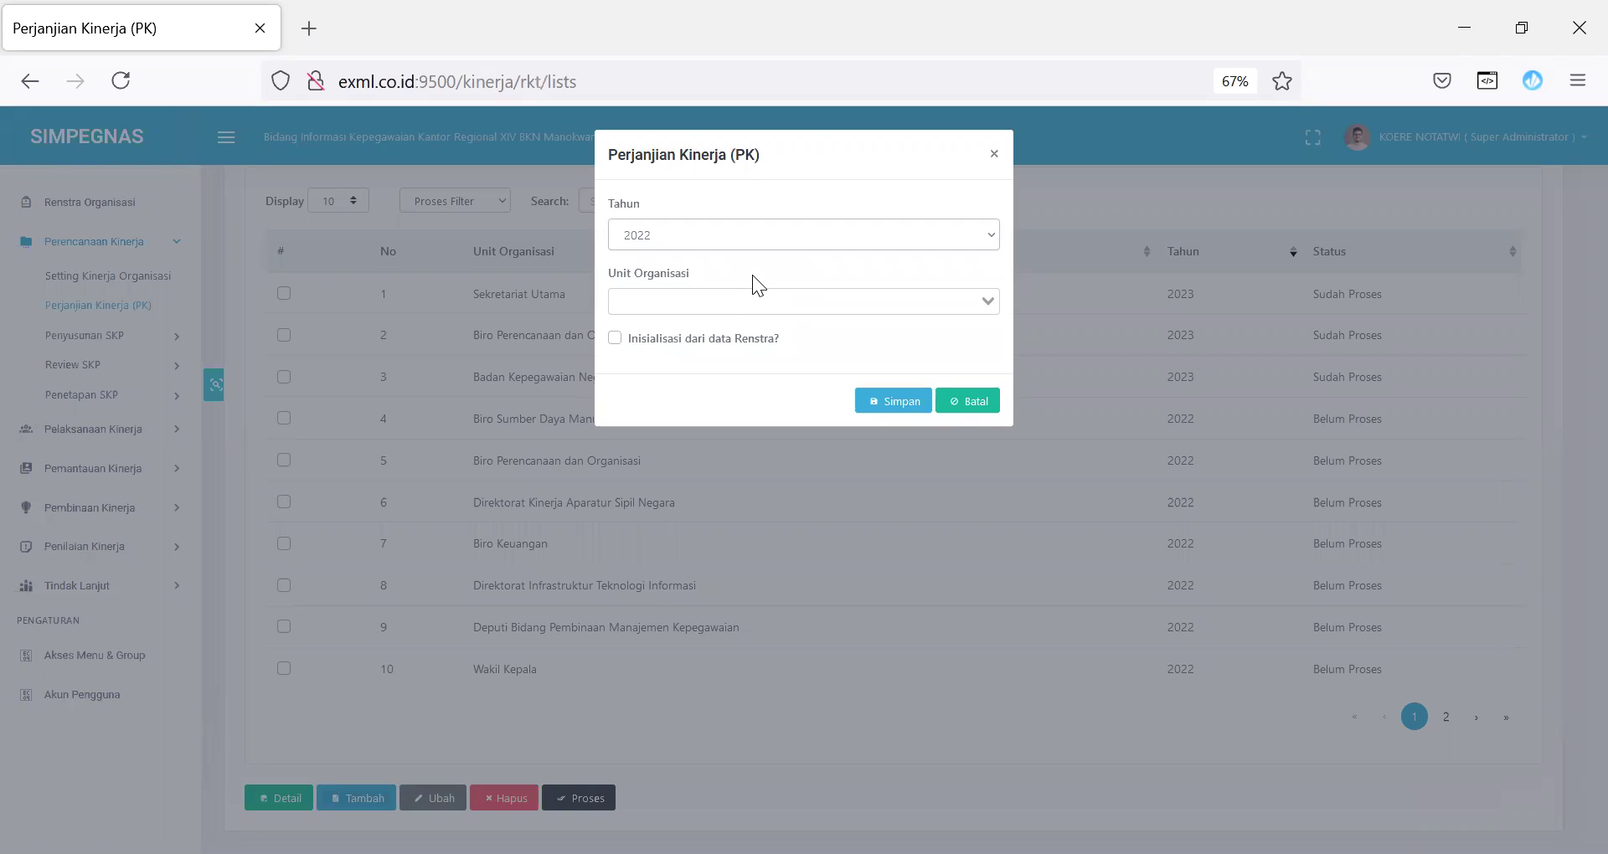
left_click(746, 293)
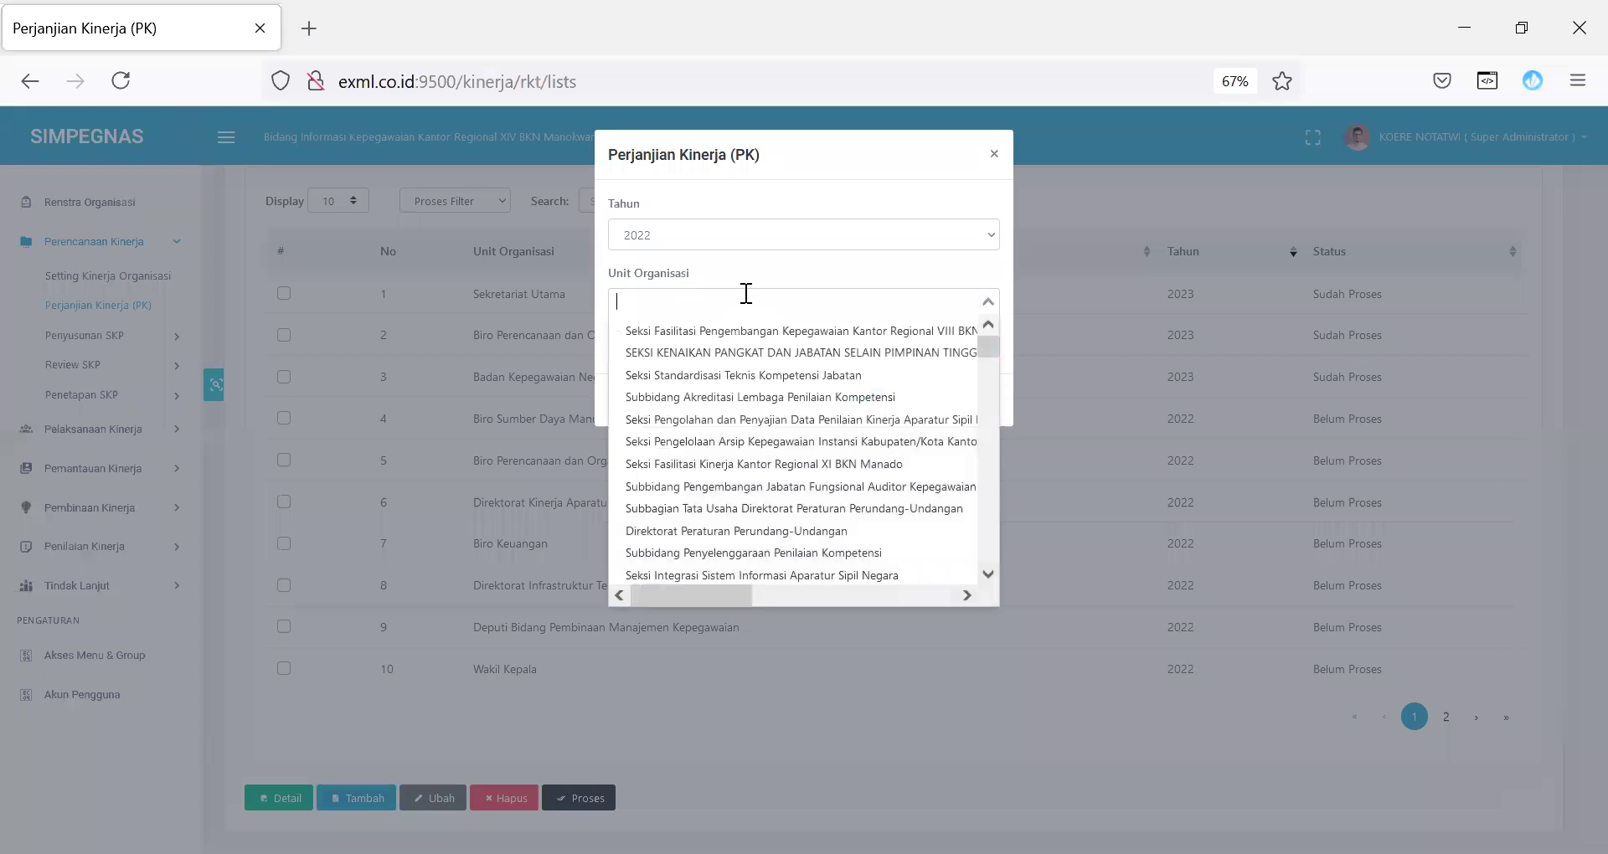
type("biro")
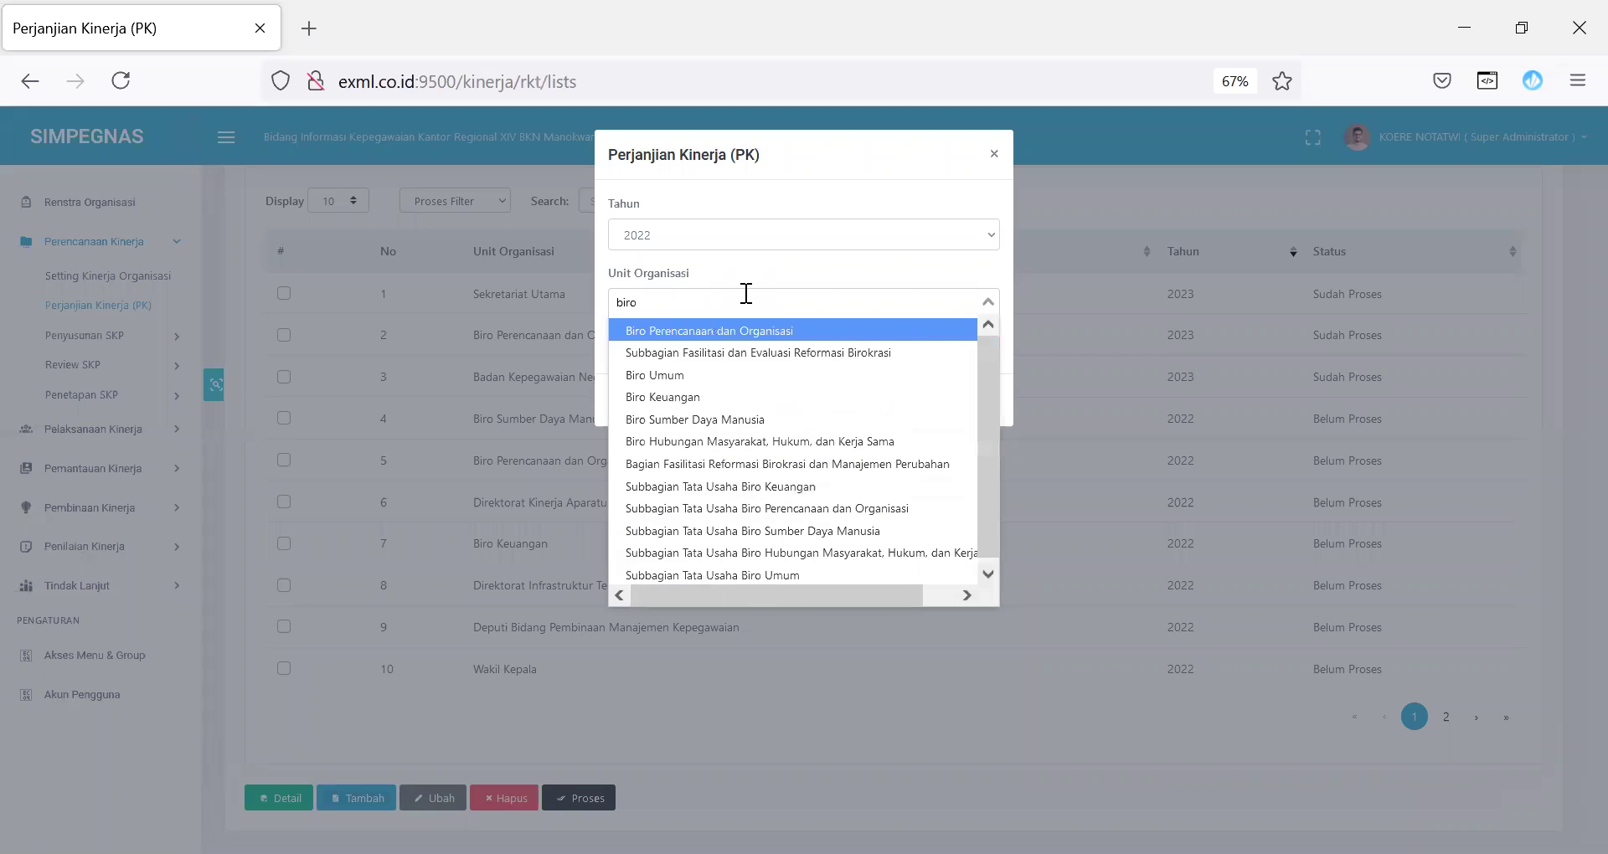
left_click(717, 419)
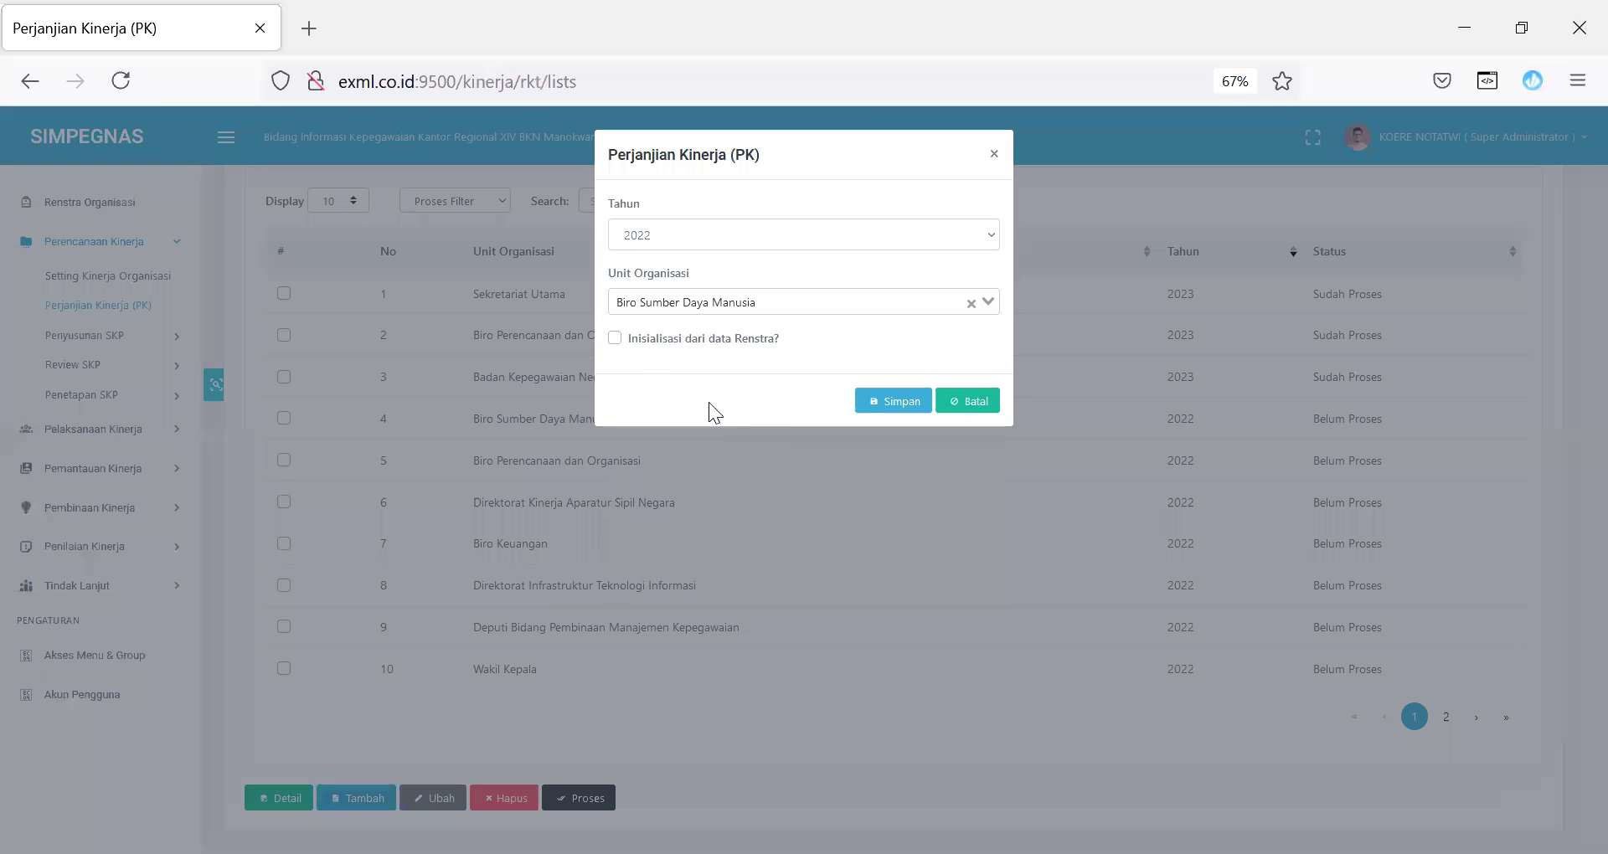
left_click(616, 338)
left_click(914, 403)
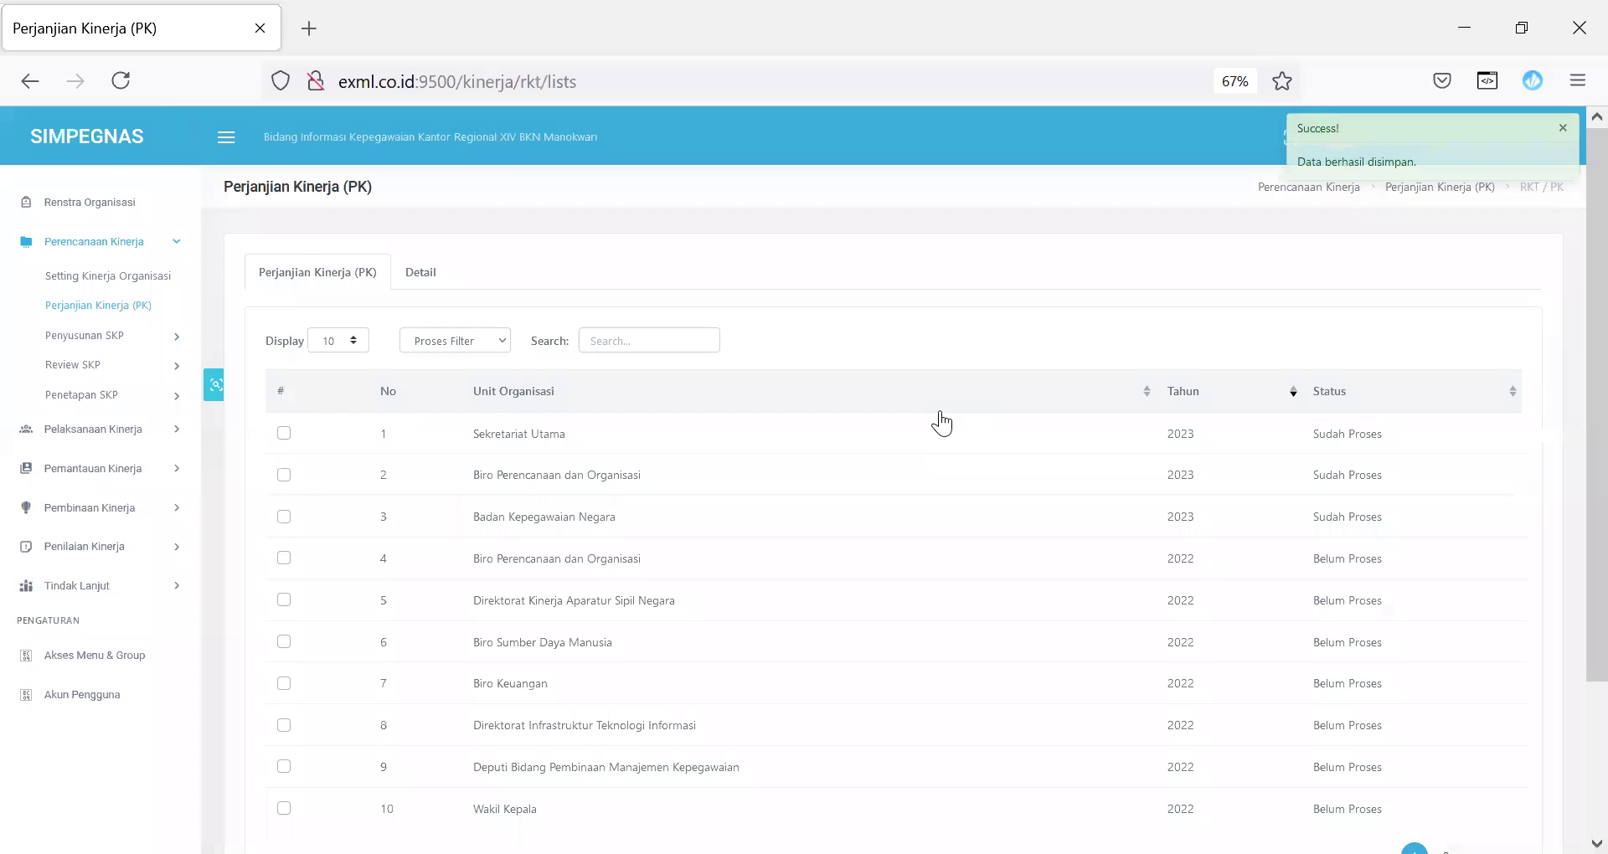
Step: Search the agreement list for 'biro s' and open the 2022 Biro Sumber Daya Manusia agreement
mouse_move(1588, 273)
left_mouse_down()
mouse_move(1569, 345)
mouse_move(1568, 252)
left_mouse_up()
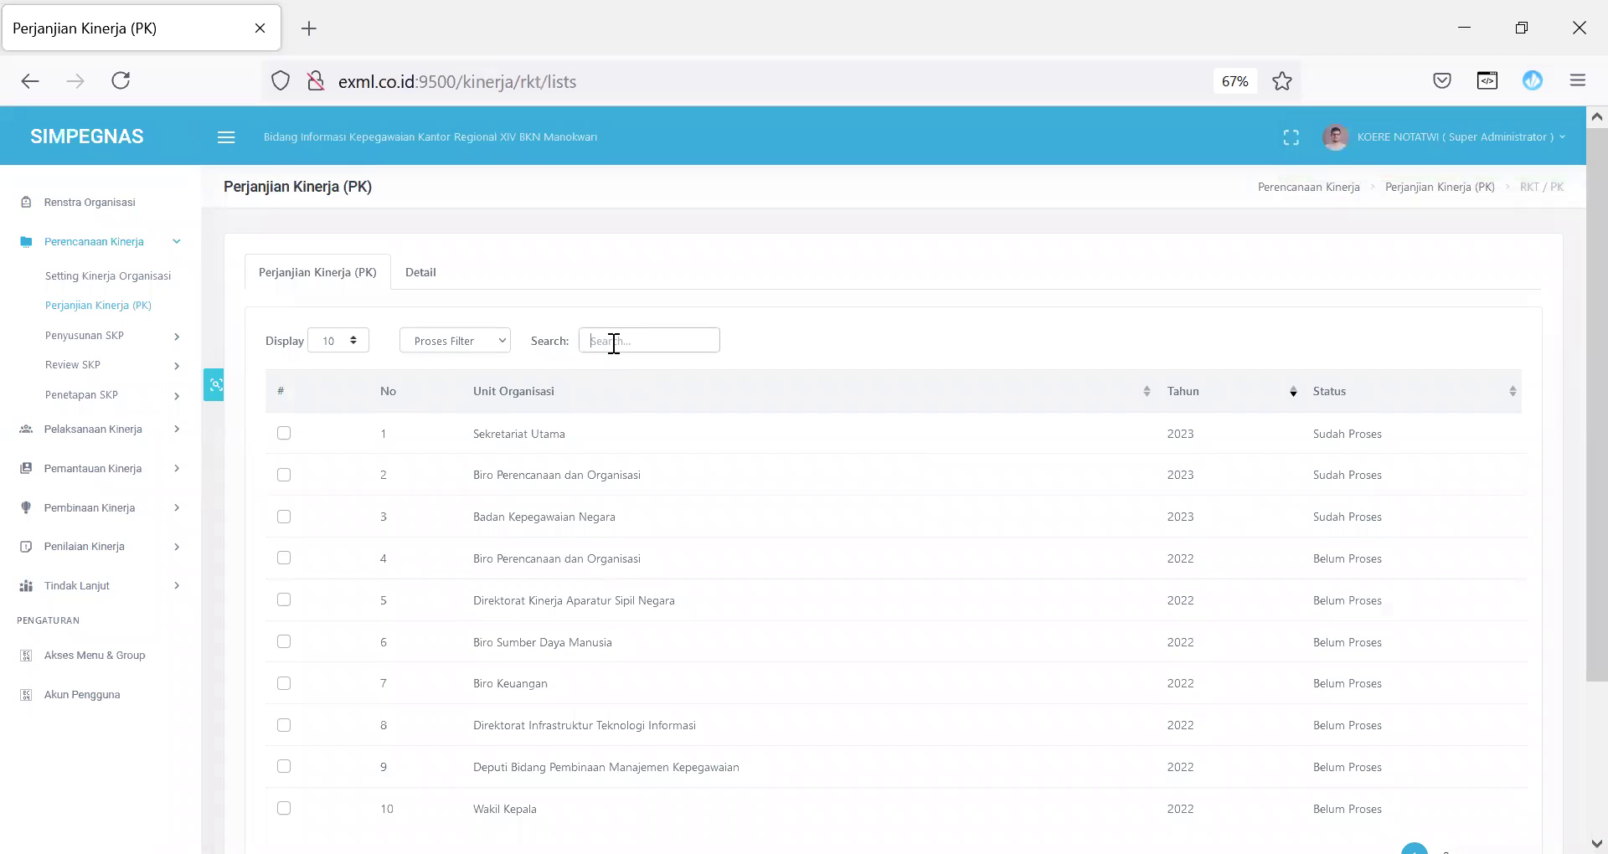
left_click(614, 343)
type("biro")
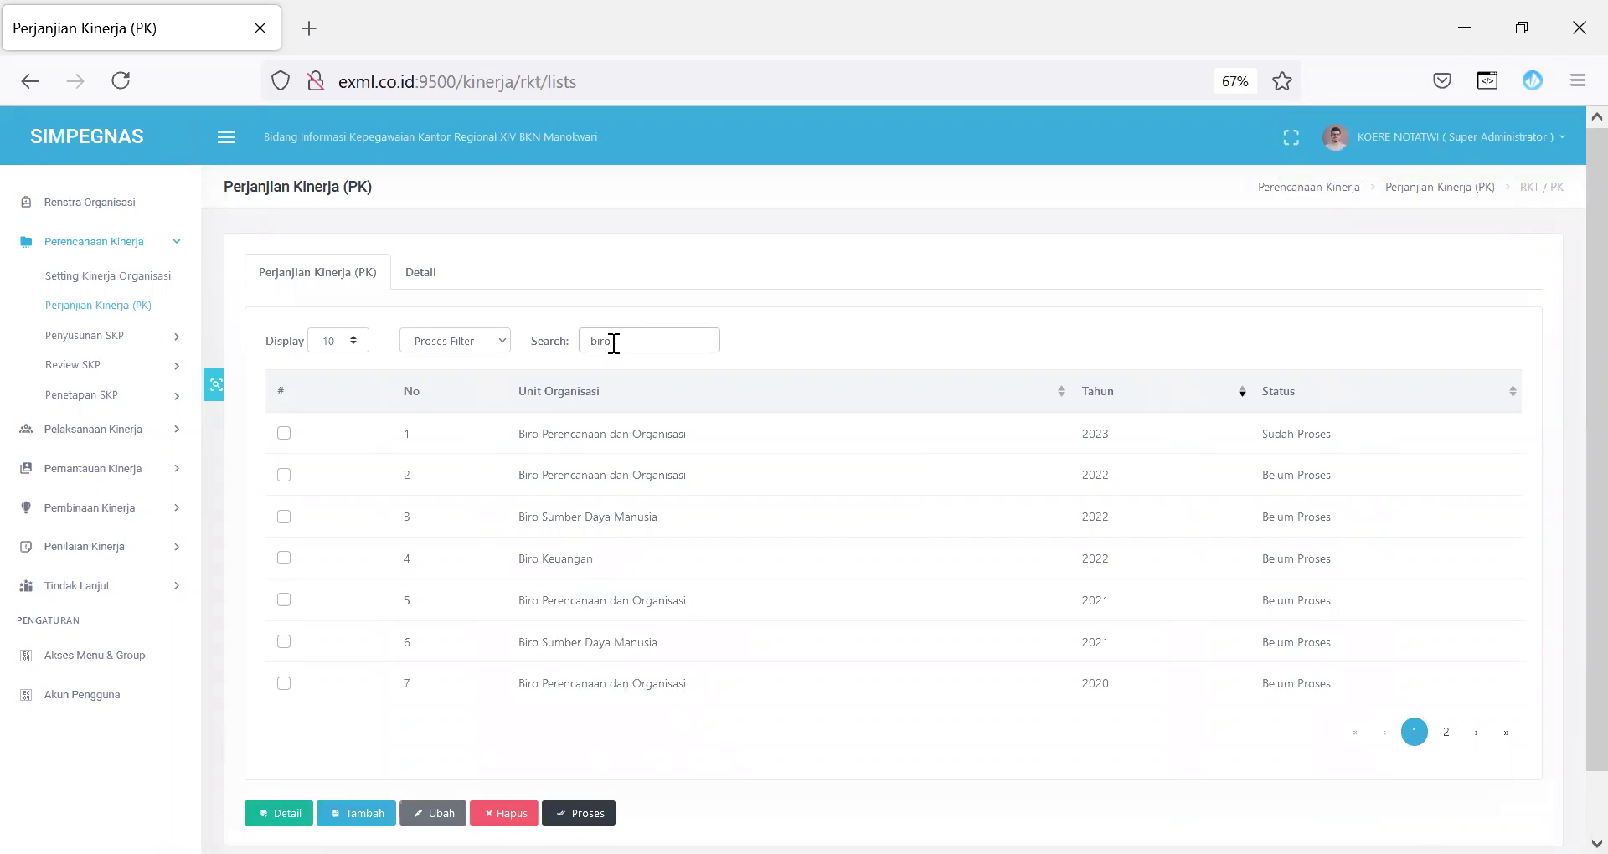
type(" s")
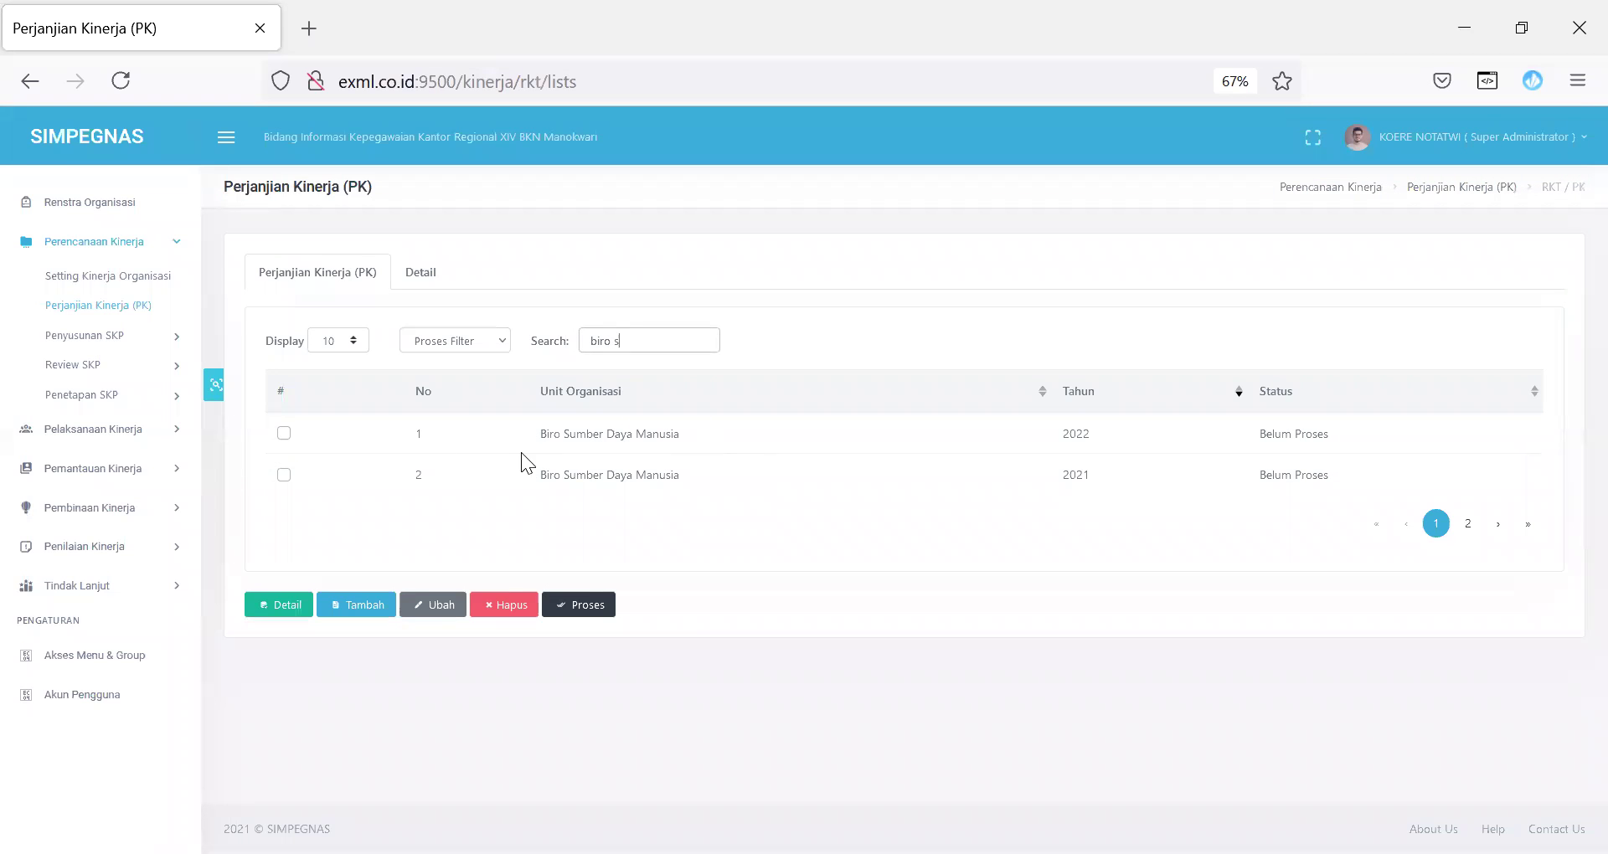
left_click(284, 433)
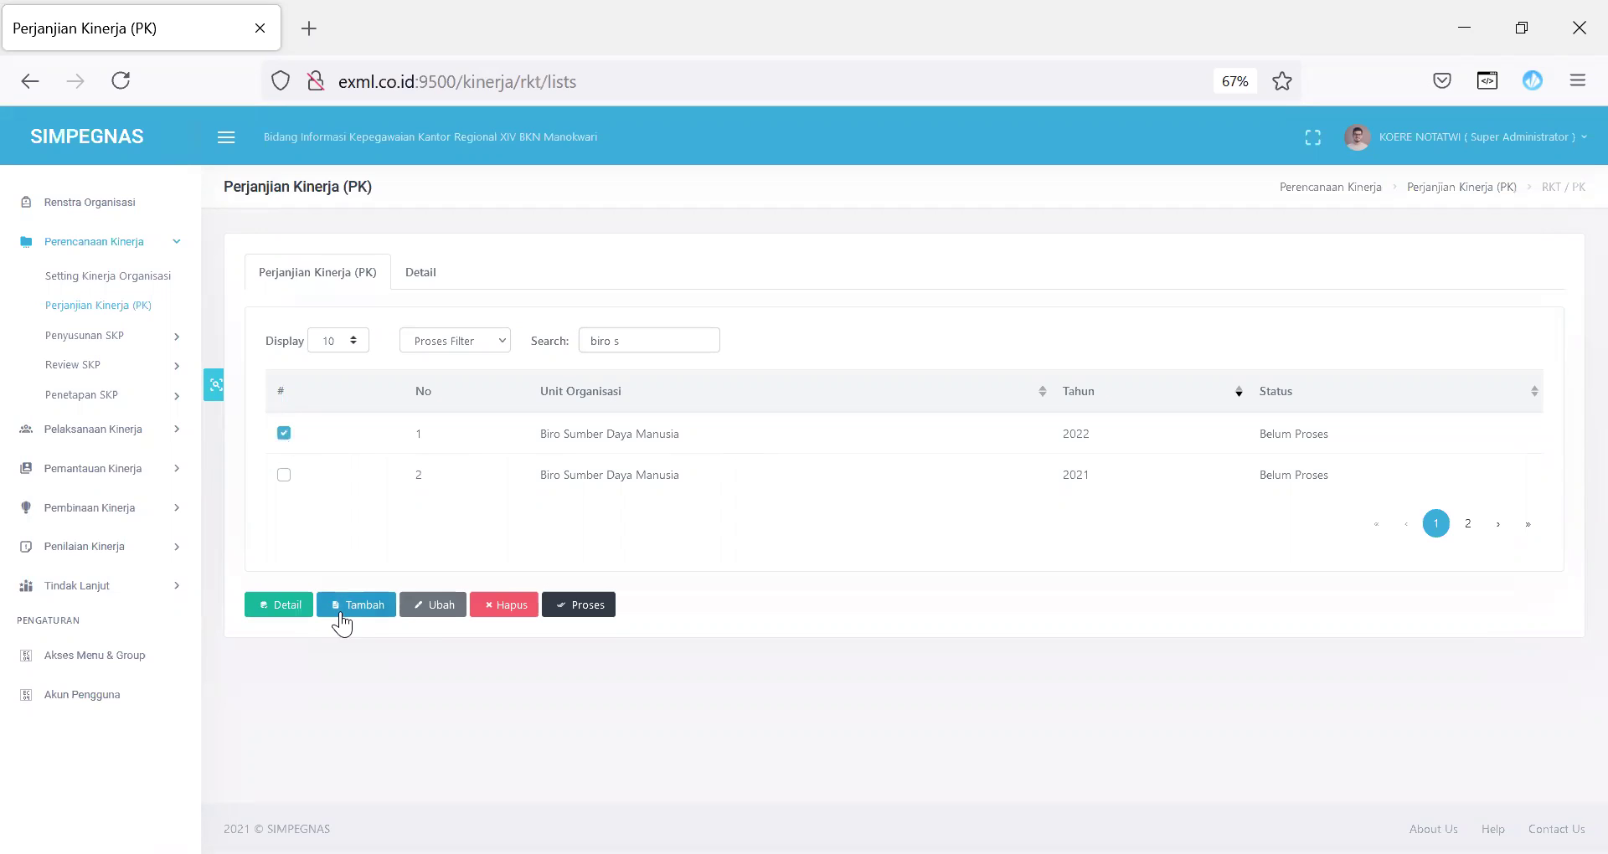
left_click(271, 603)
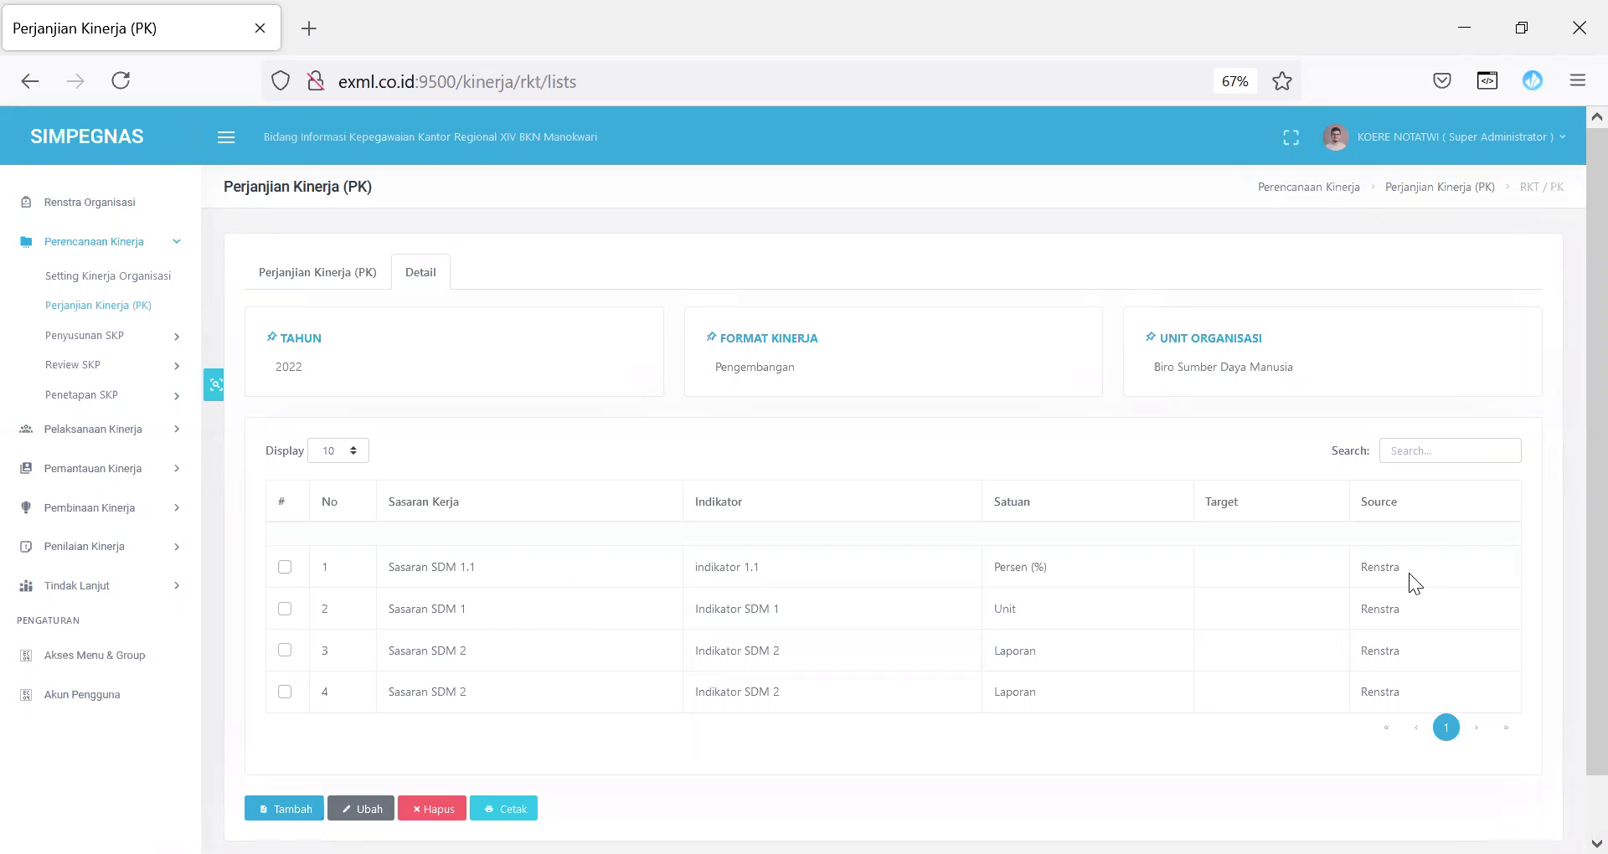
Step: Start a new target row with perspective Penerima Layanan/ Stakeholder, then cancel it
left_click_drag(1368, 567, 1412, 689)
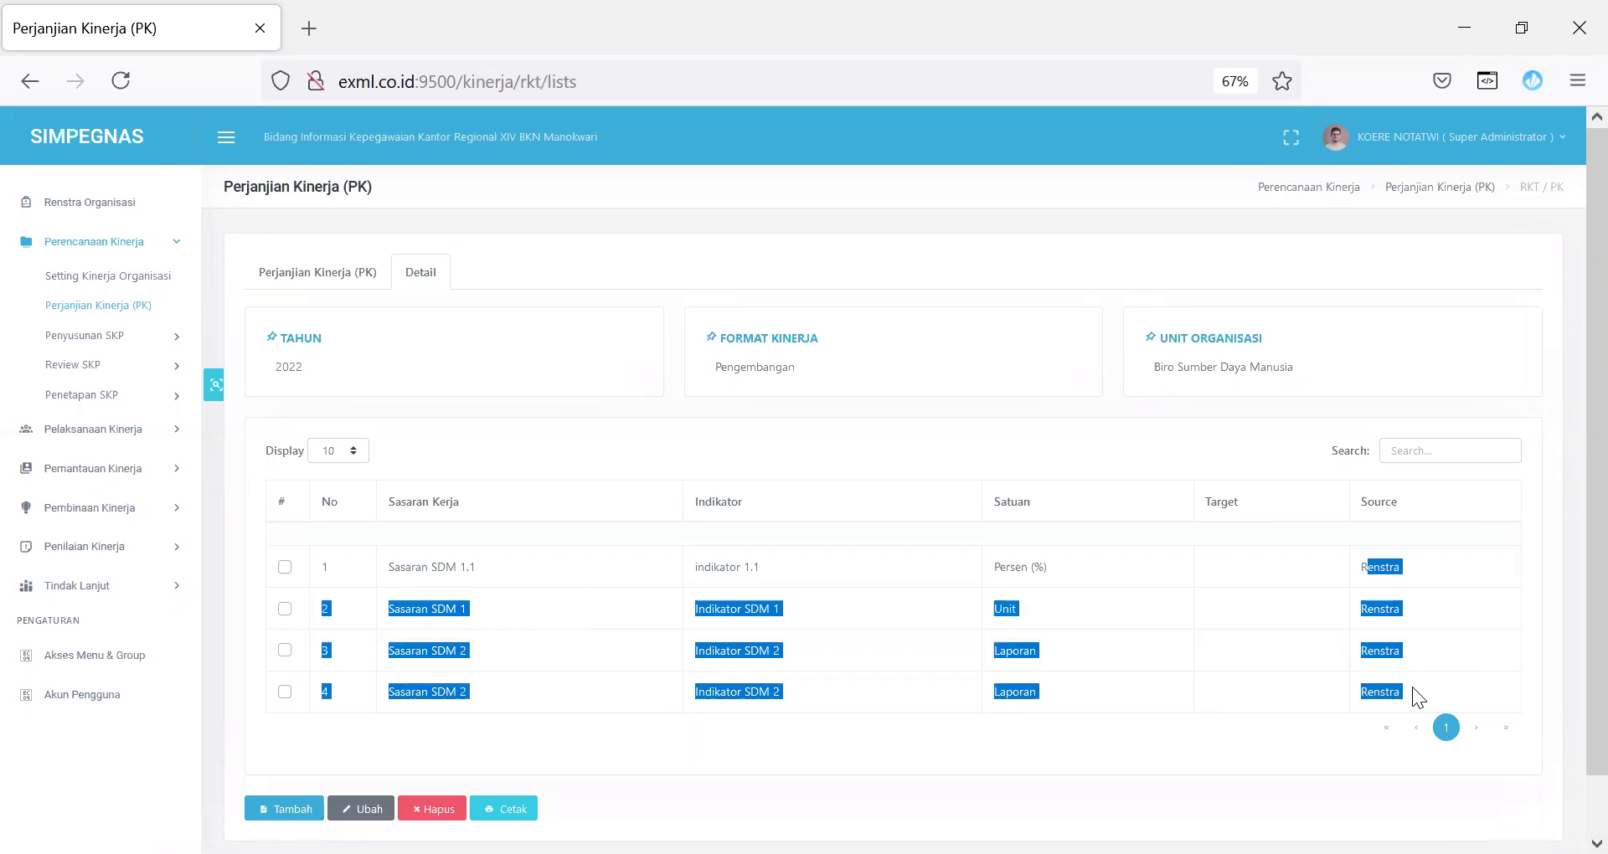
left_click(838, 744)
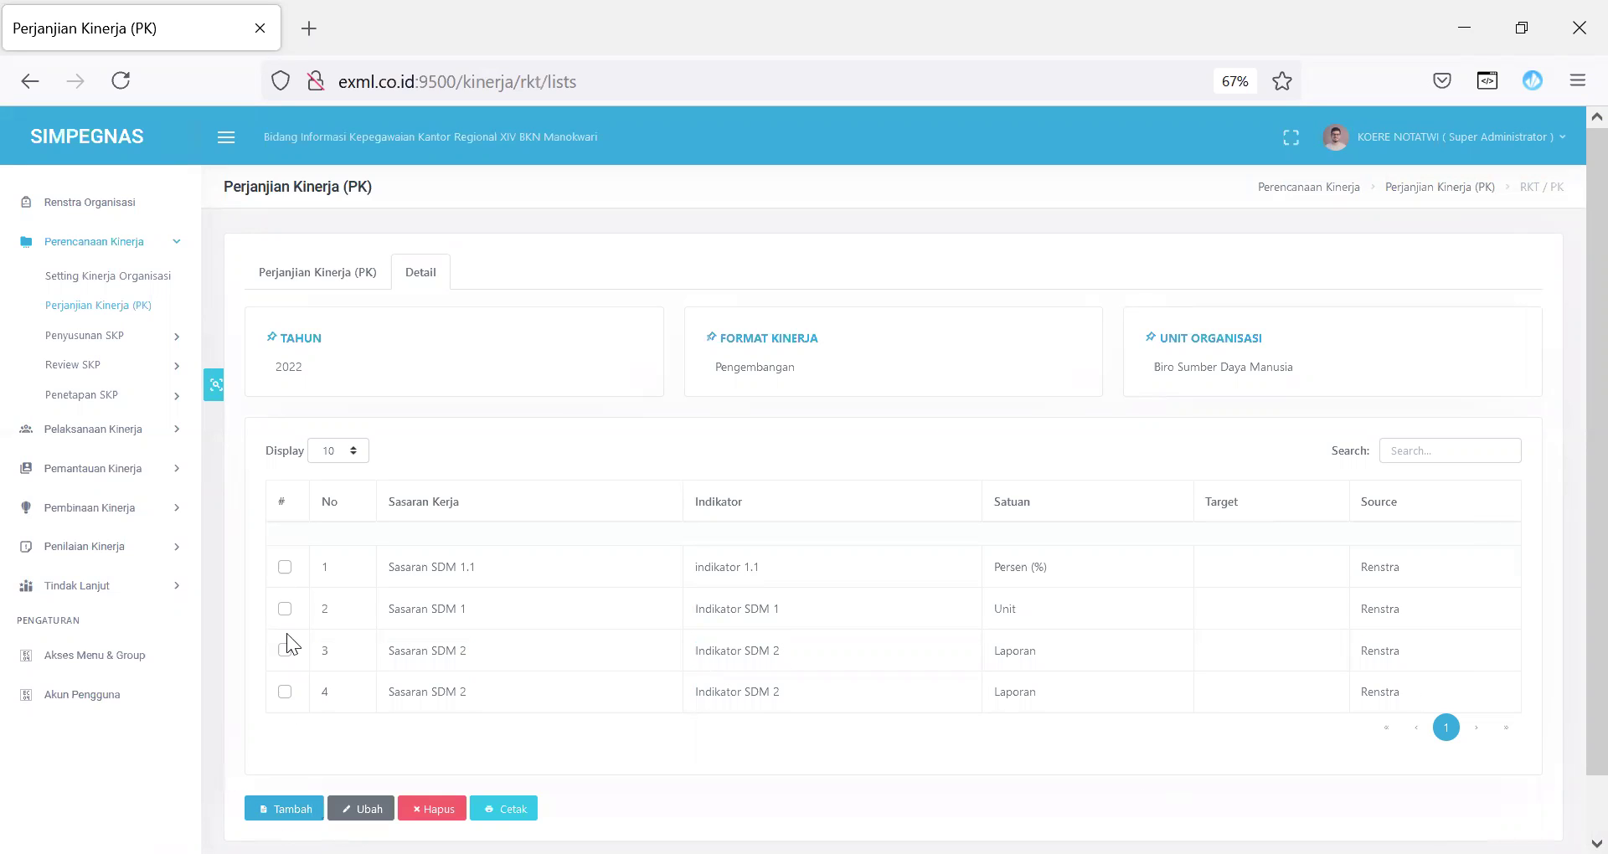
left_click(287, 810)
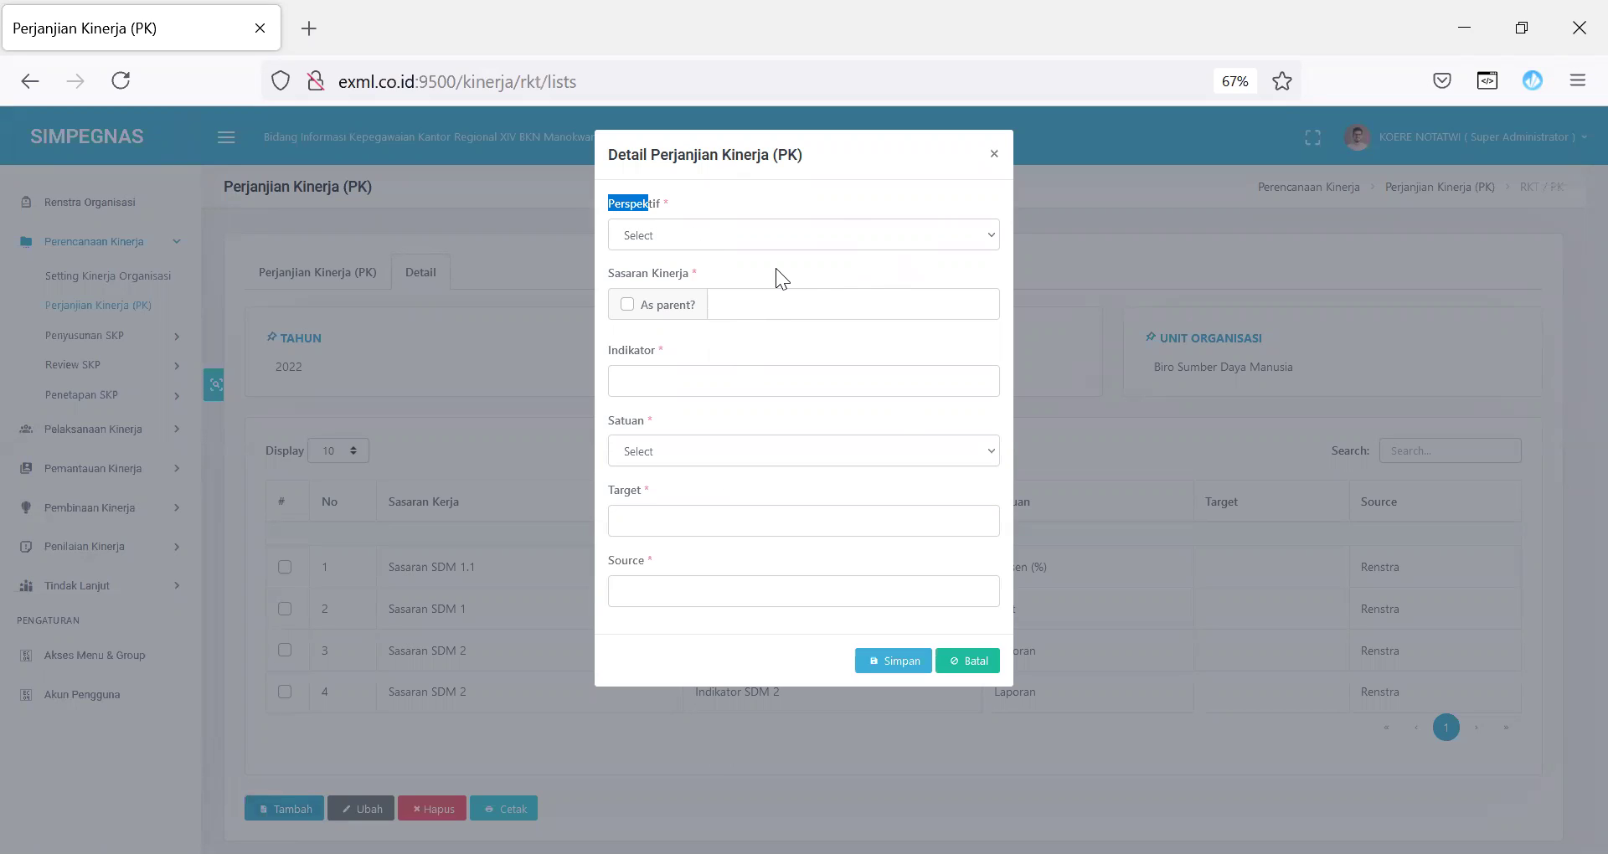
left_click(757, 241)
left_click(750, 292)
left_click(973, 661)
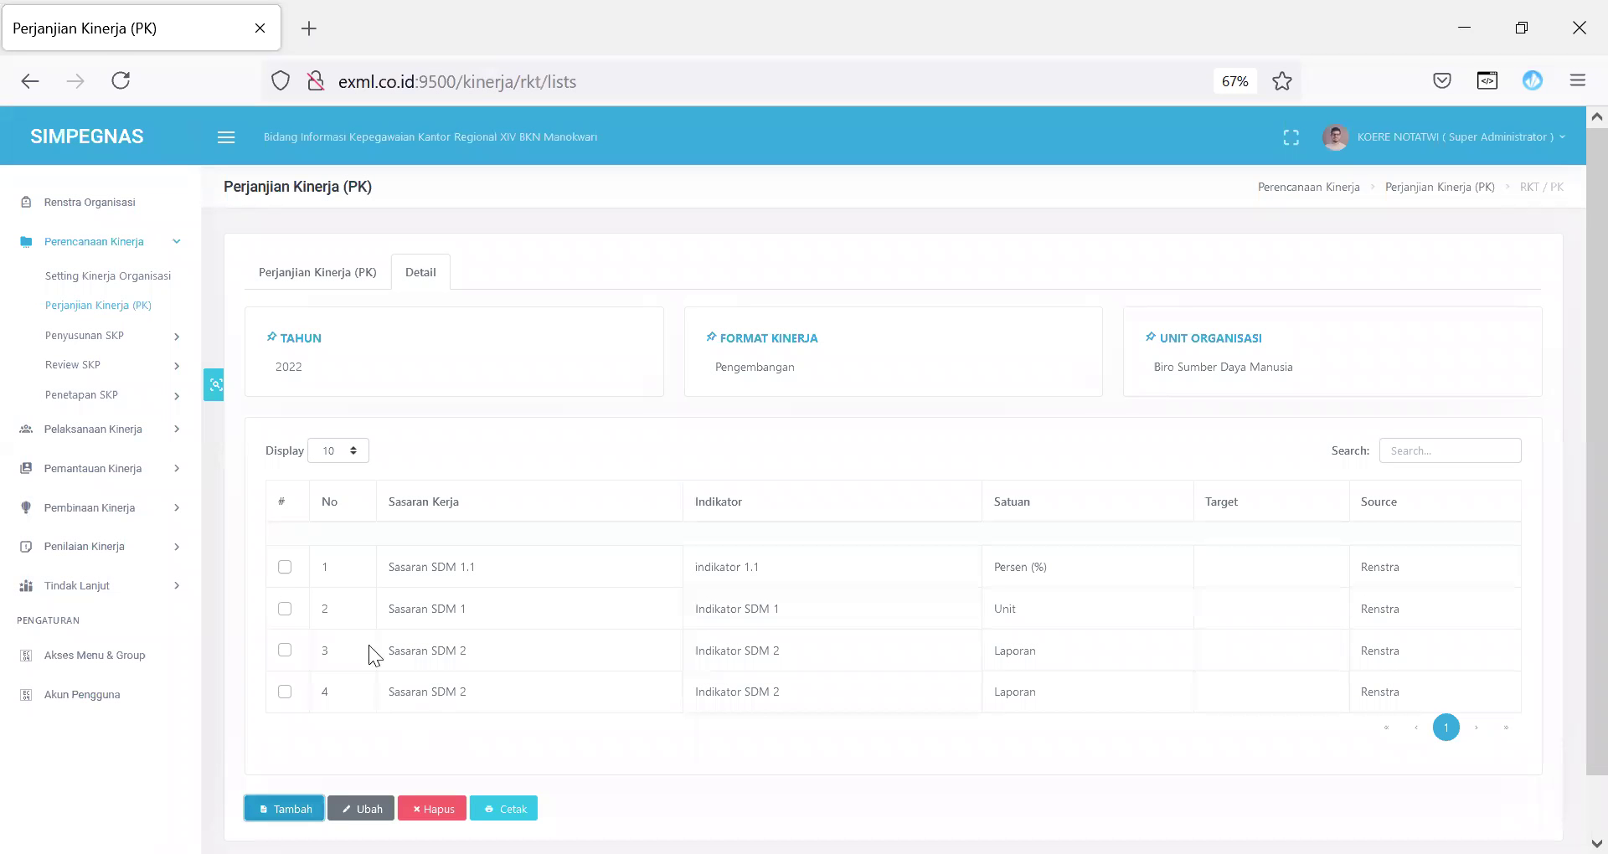
Step: Edit Sasaran SDM 1.1 to perspective Penerima Layanan/ Stakeholder with target 90, then return to the list
left_click(284, 568)
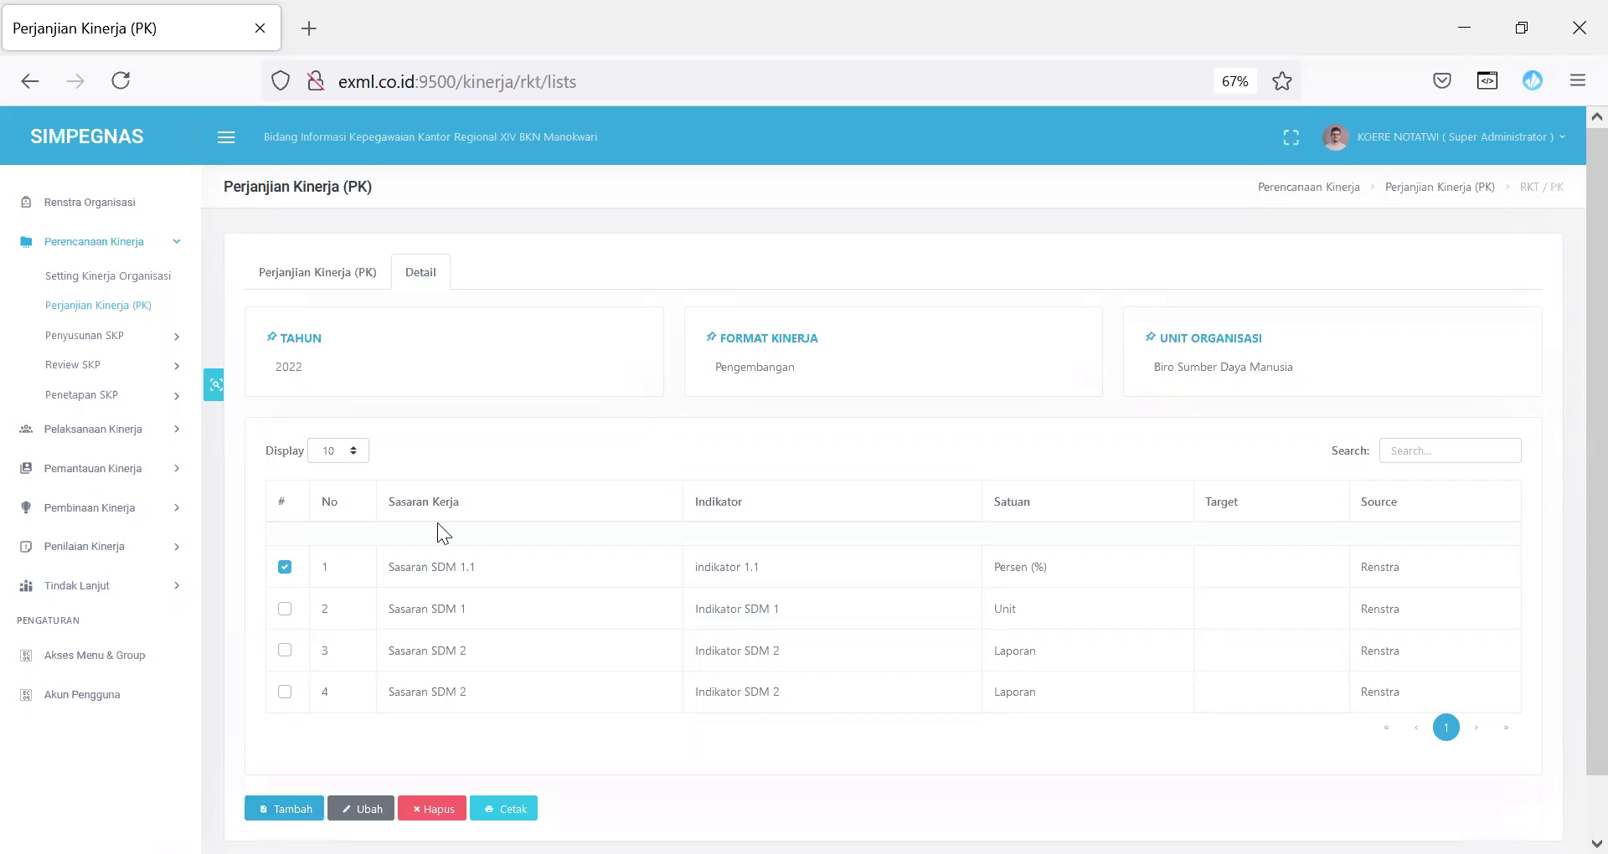
left_click(361, 809)
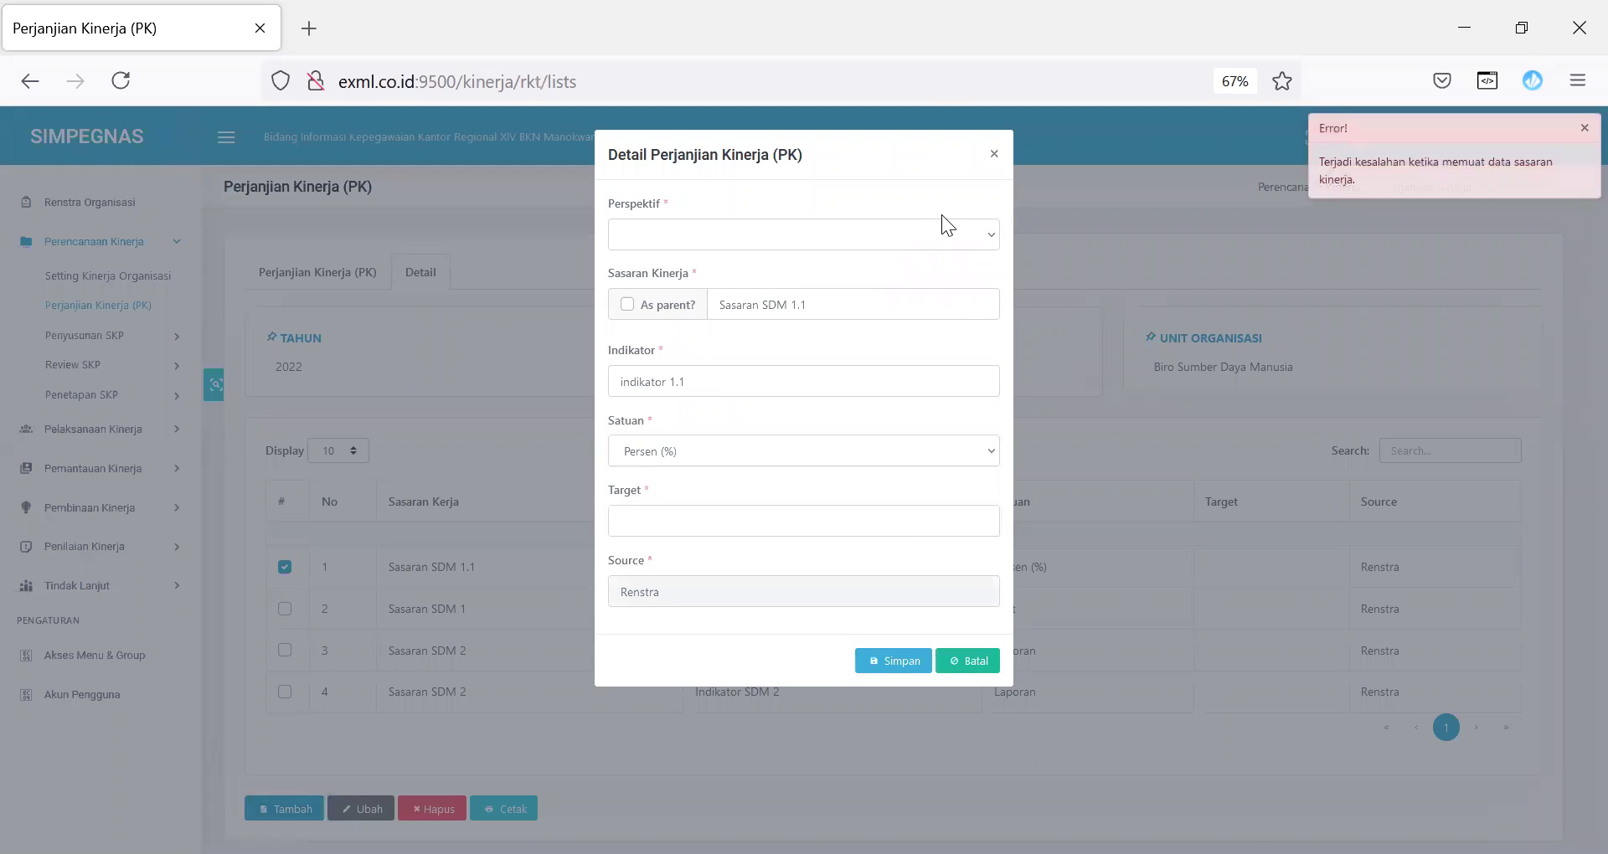
left_click(938, 230)
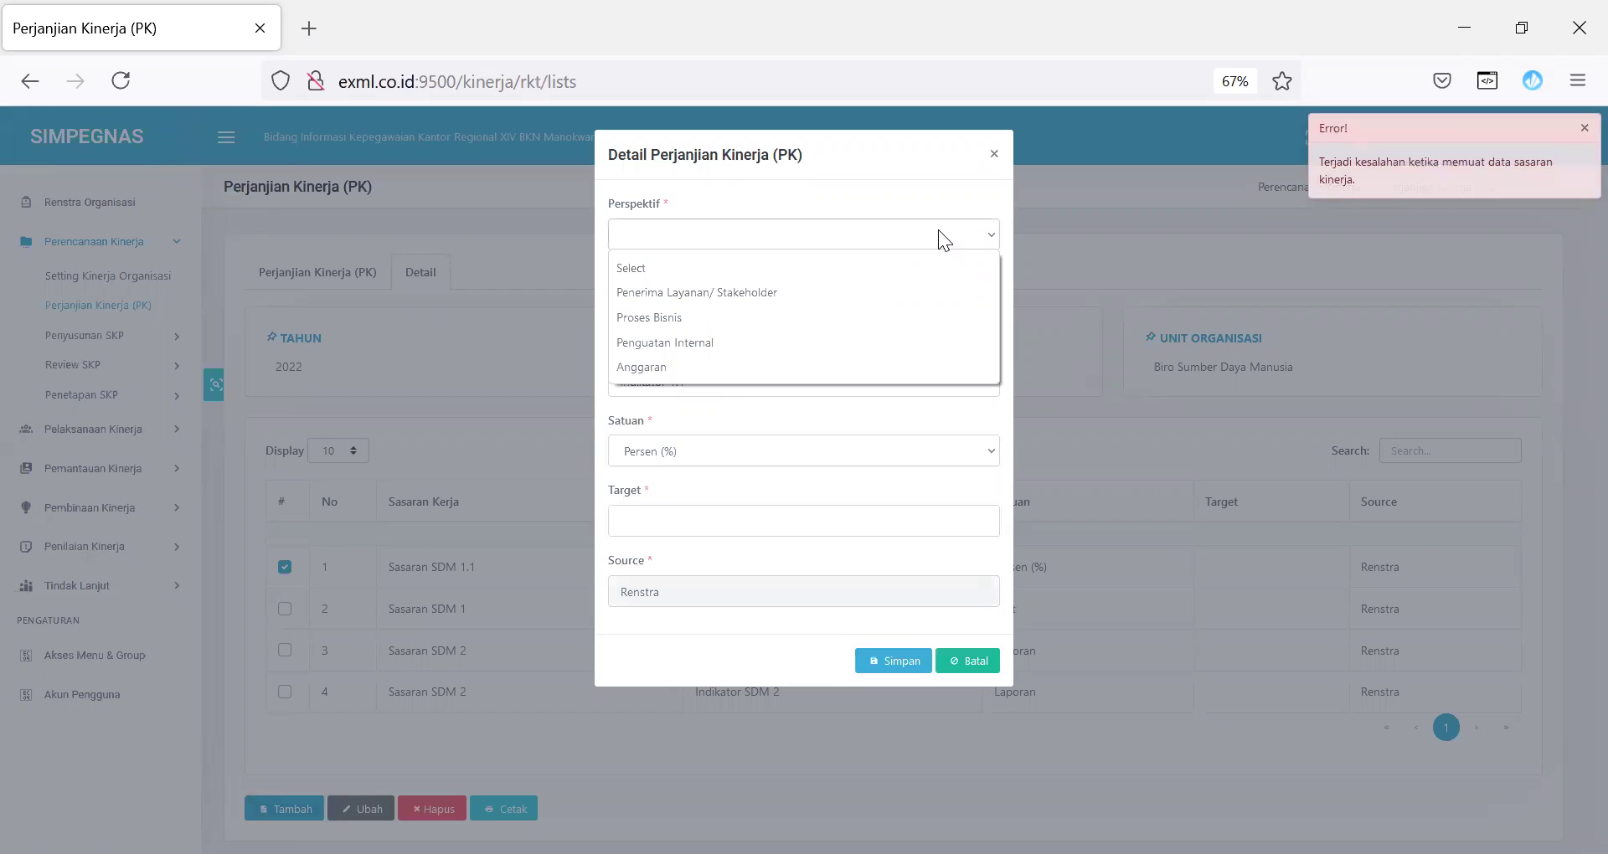
left_click(863, 293)
left_click(889, 666)
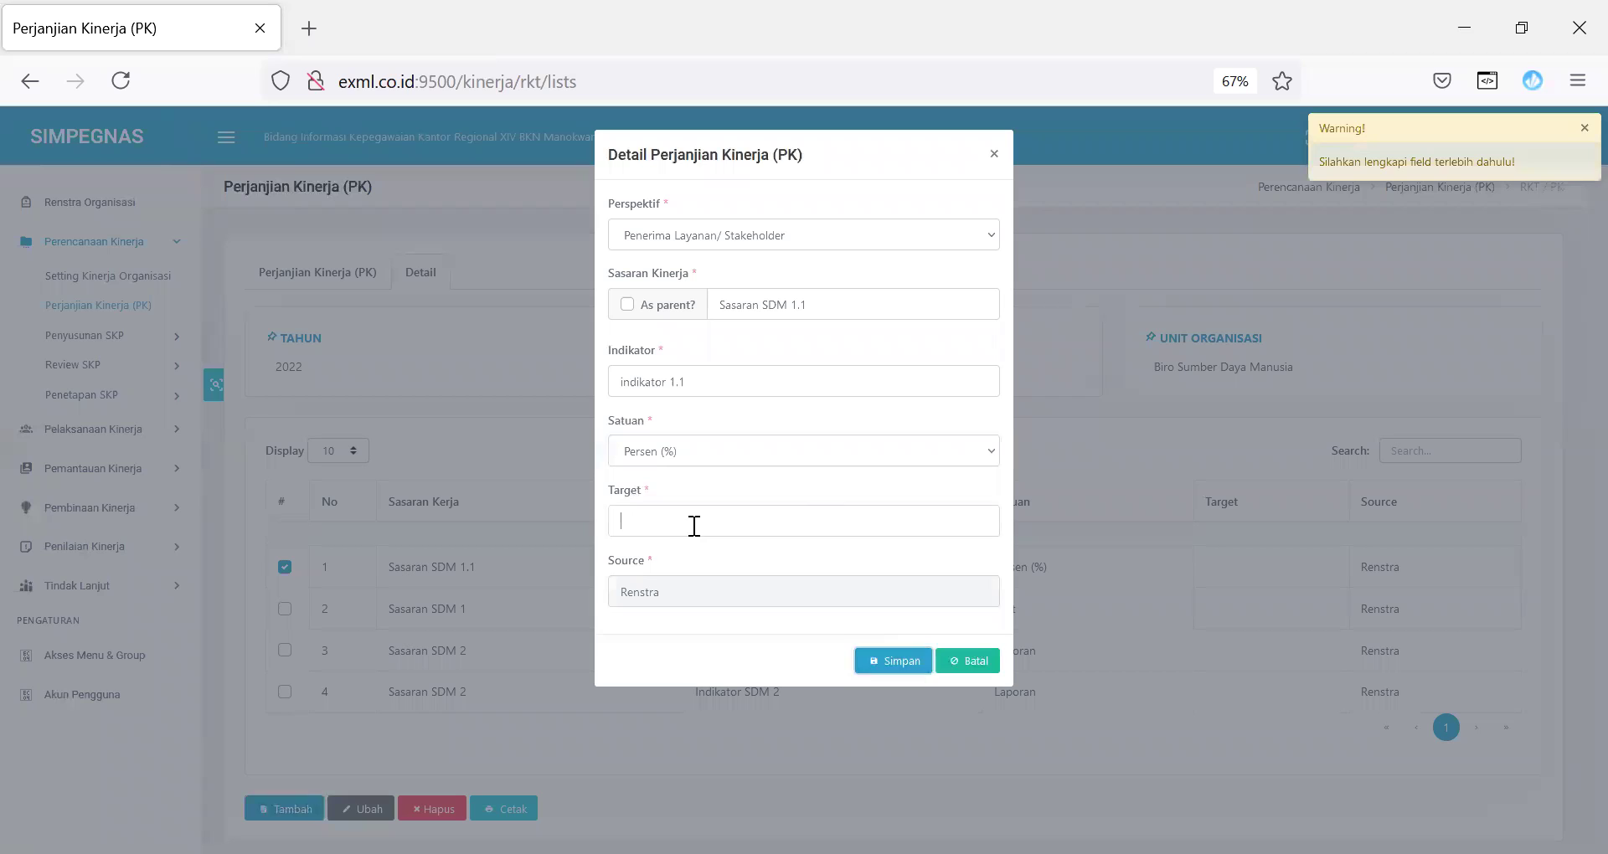
type("90")
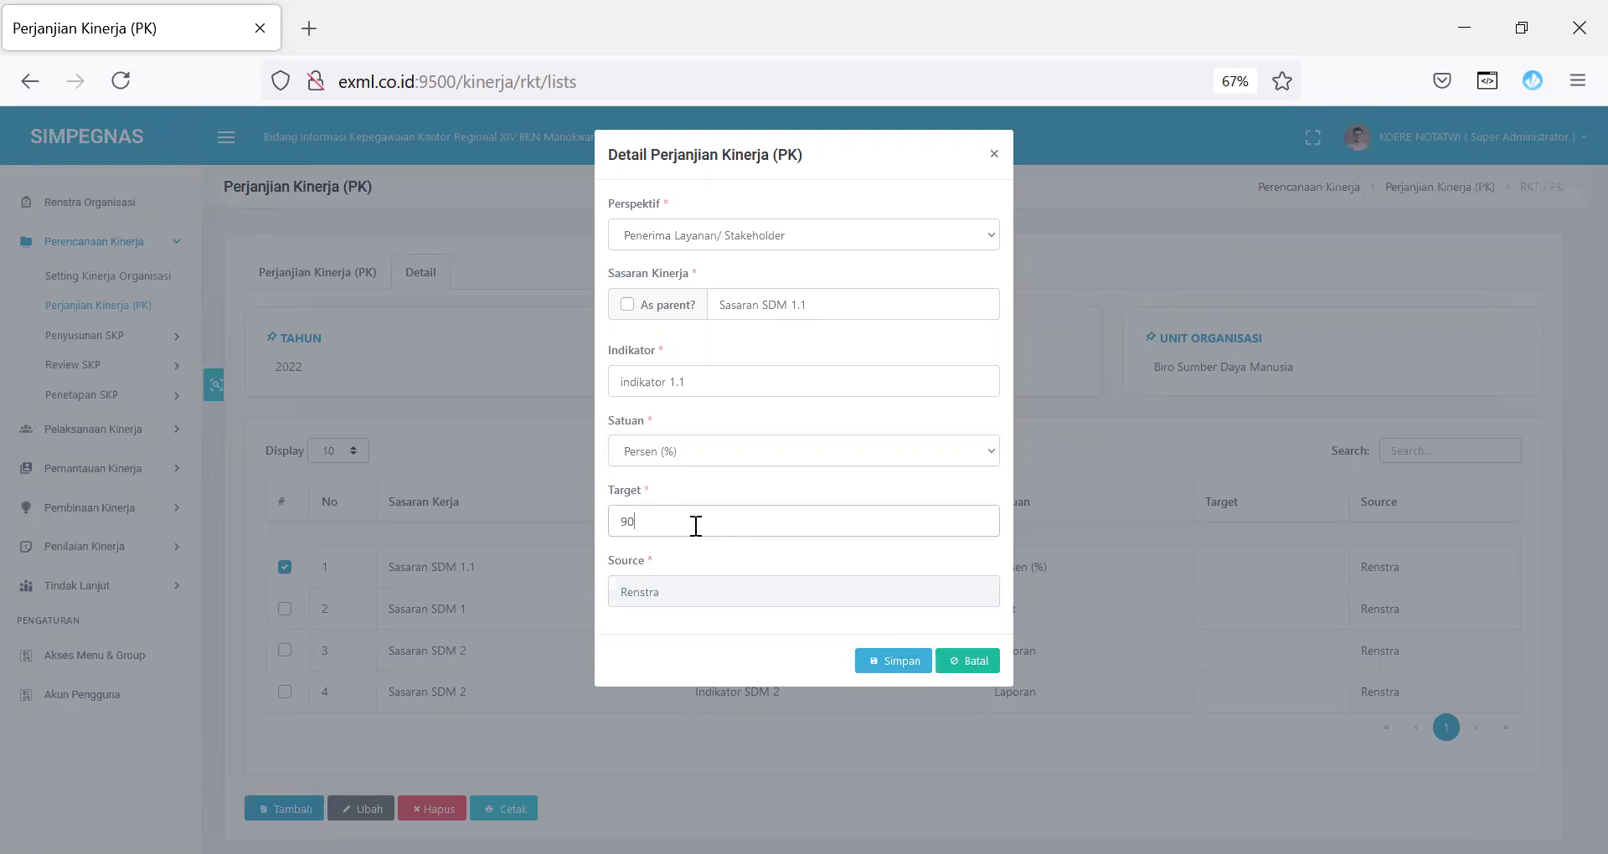
left_click(895, 660)
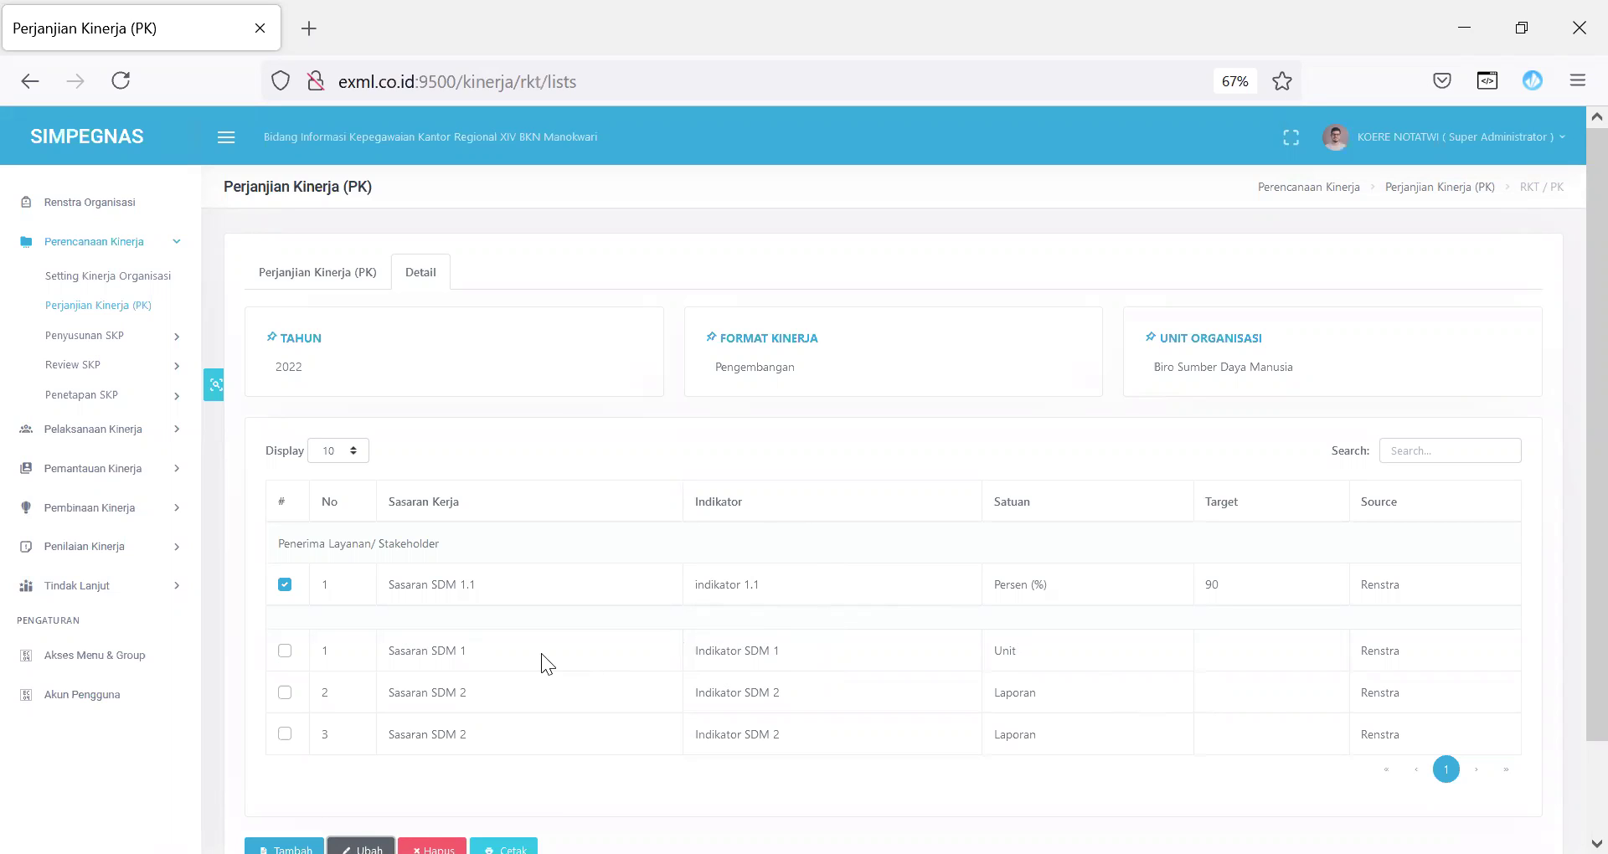
left_click(318, 279)
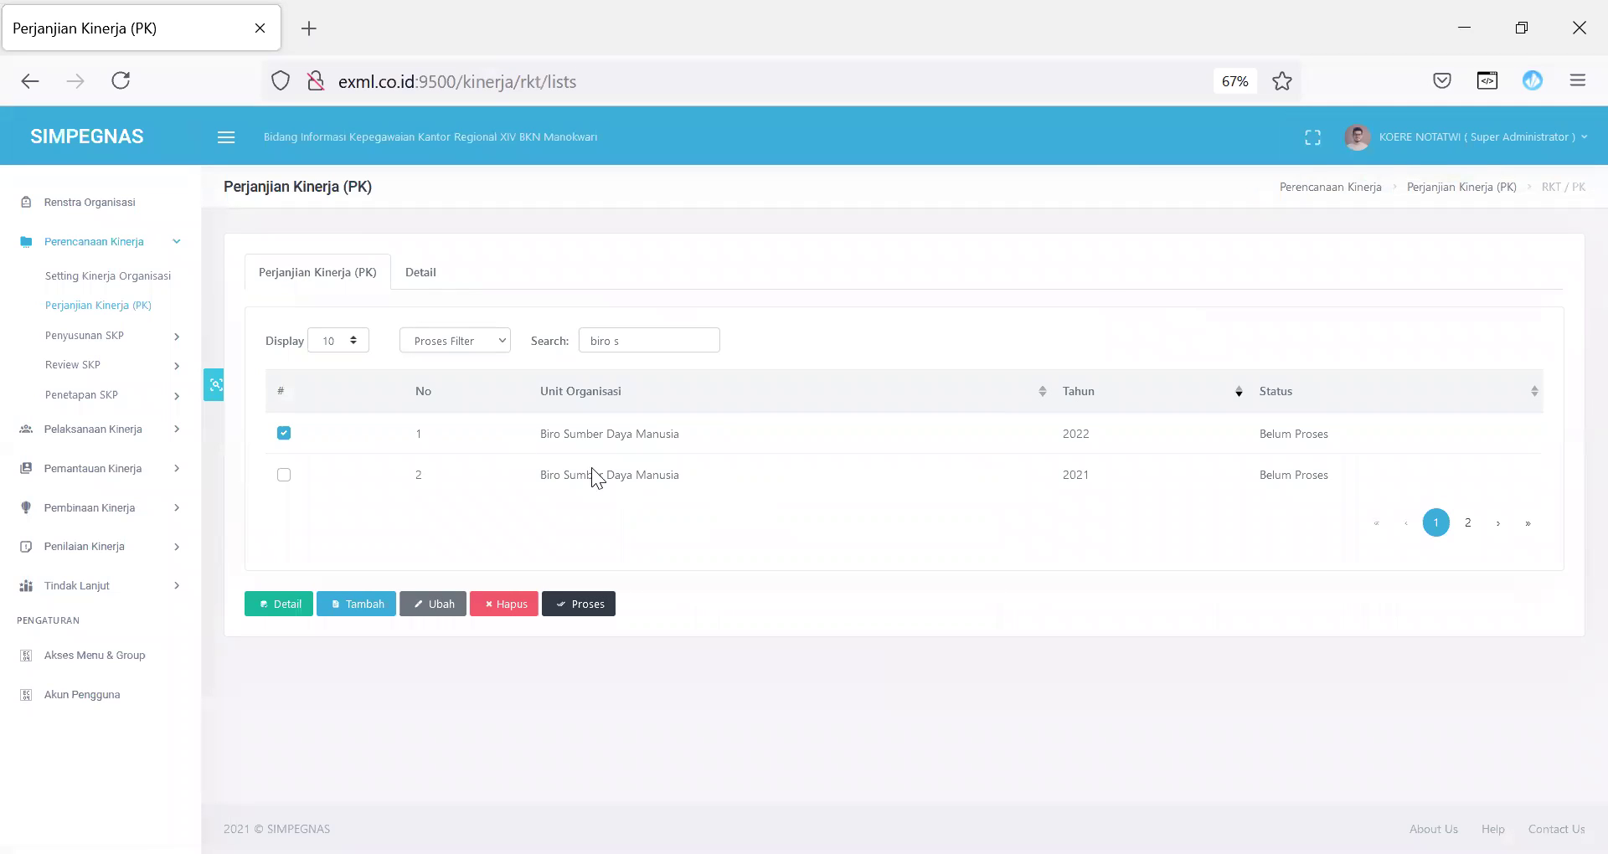
Step: Try processing the 2022 Biro Sumber Daya Manusia agreement, dismiss the missing-perspective error, and uncheck it
left_click(585, 604)
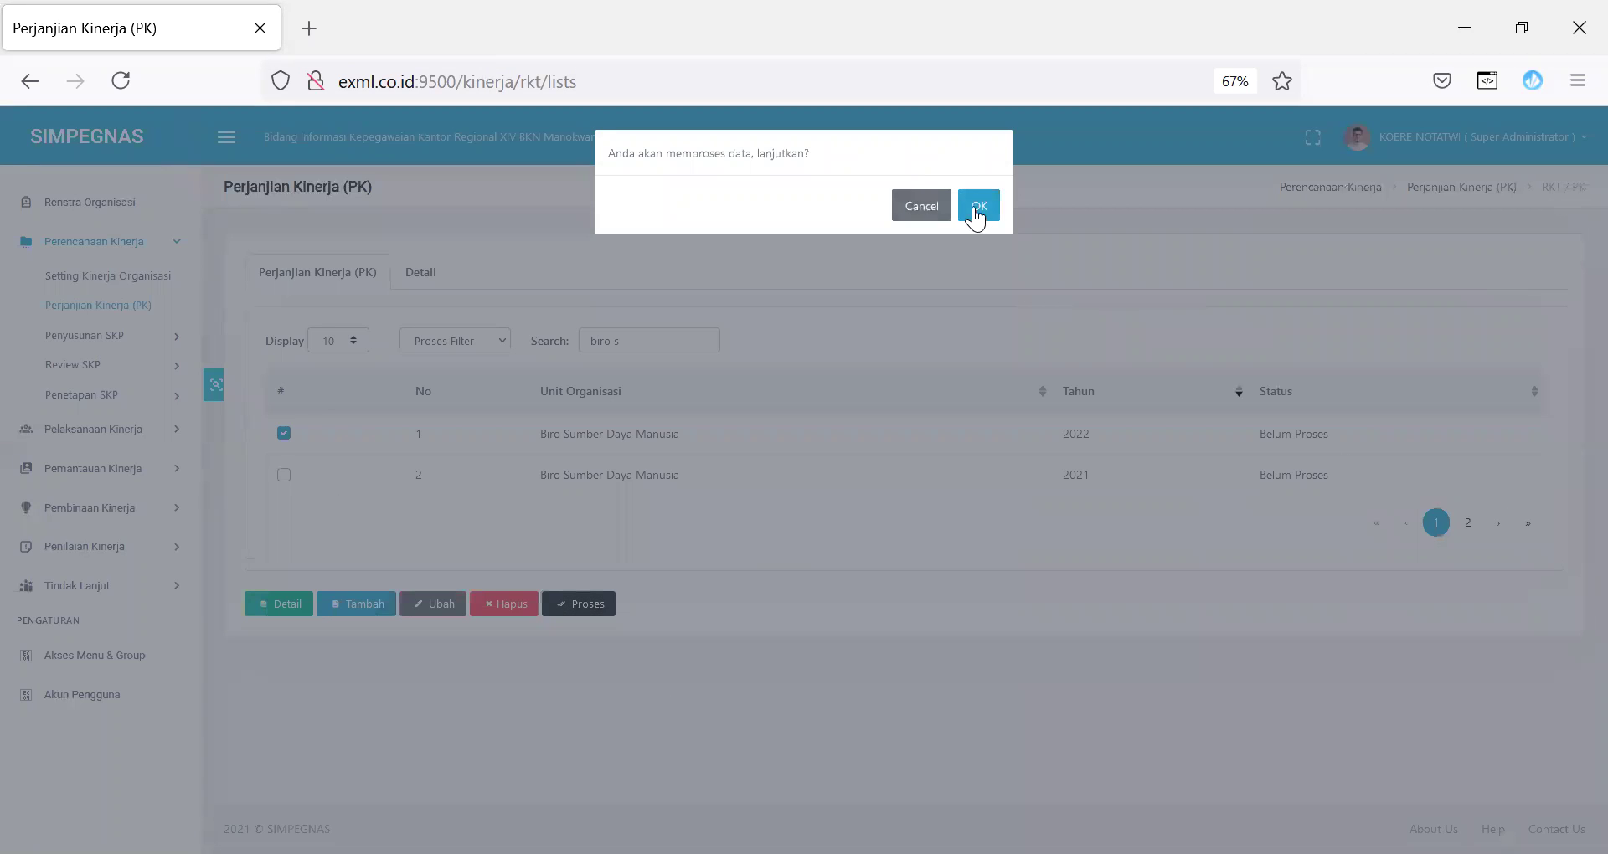
left_click(976, 209)
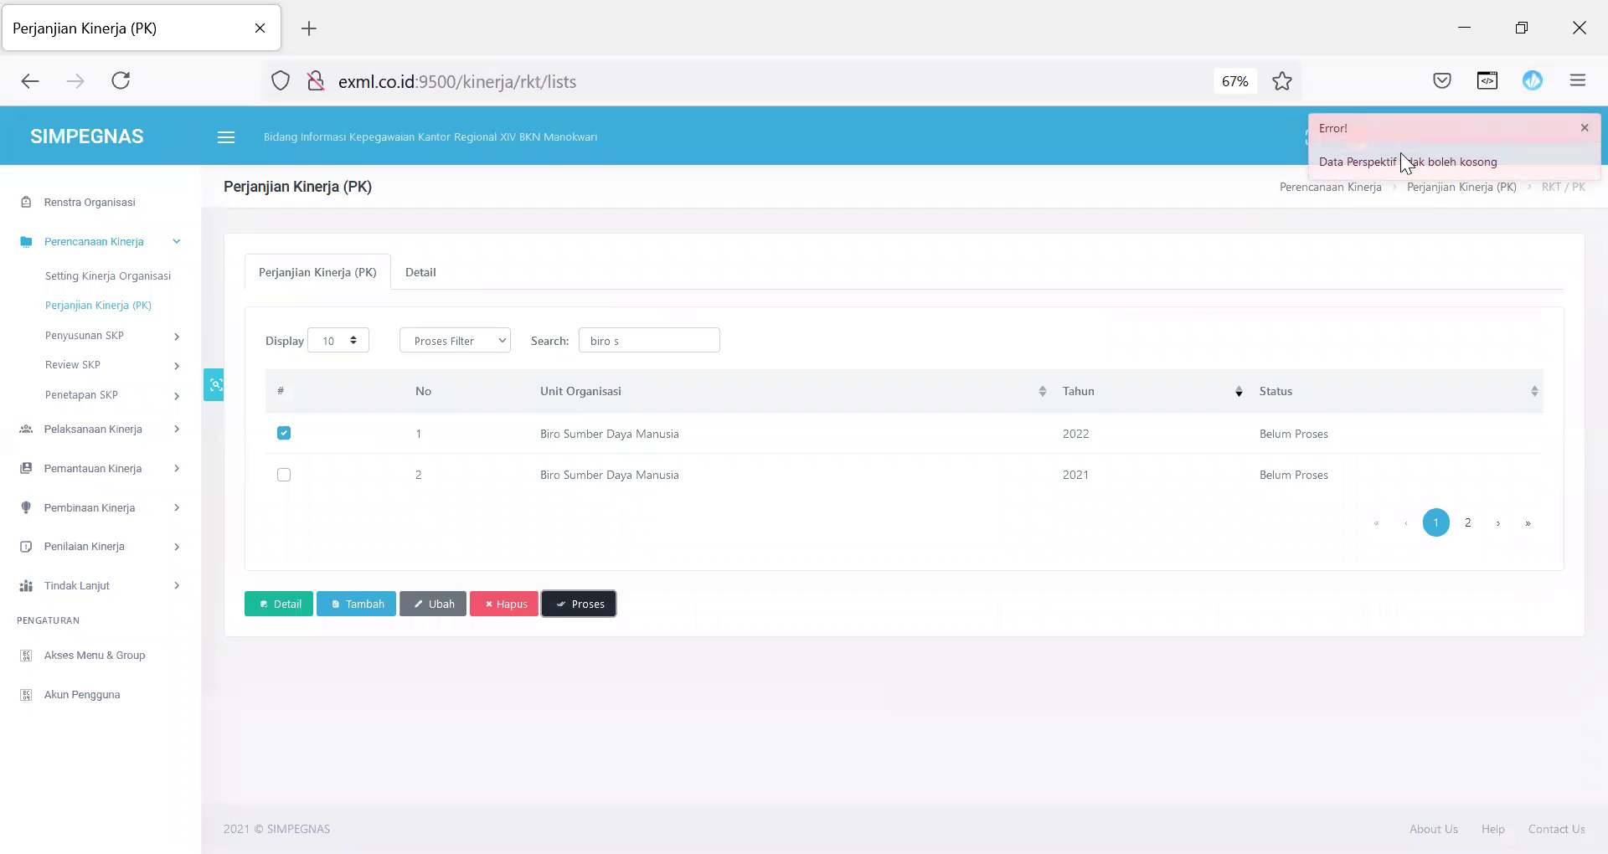
left_click(1581, 129)
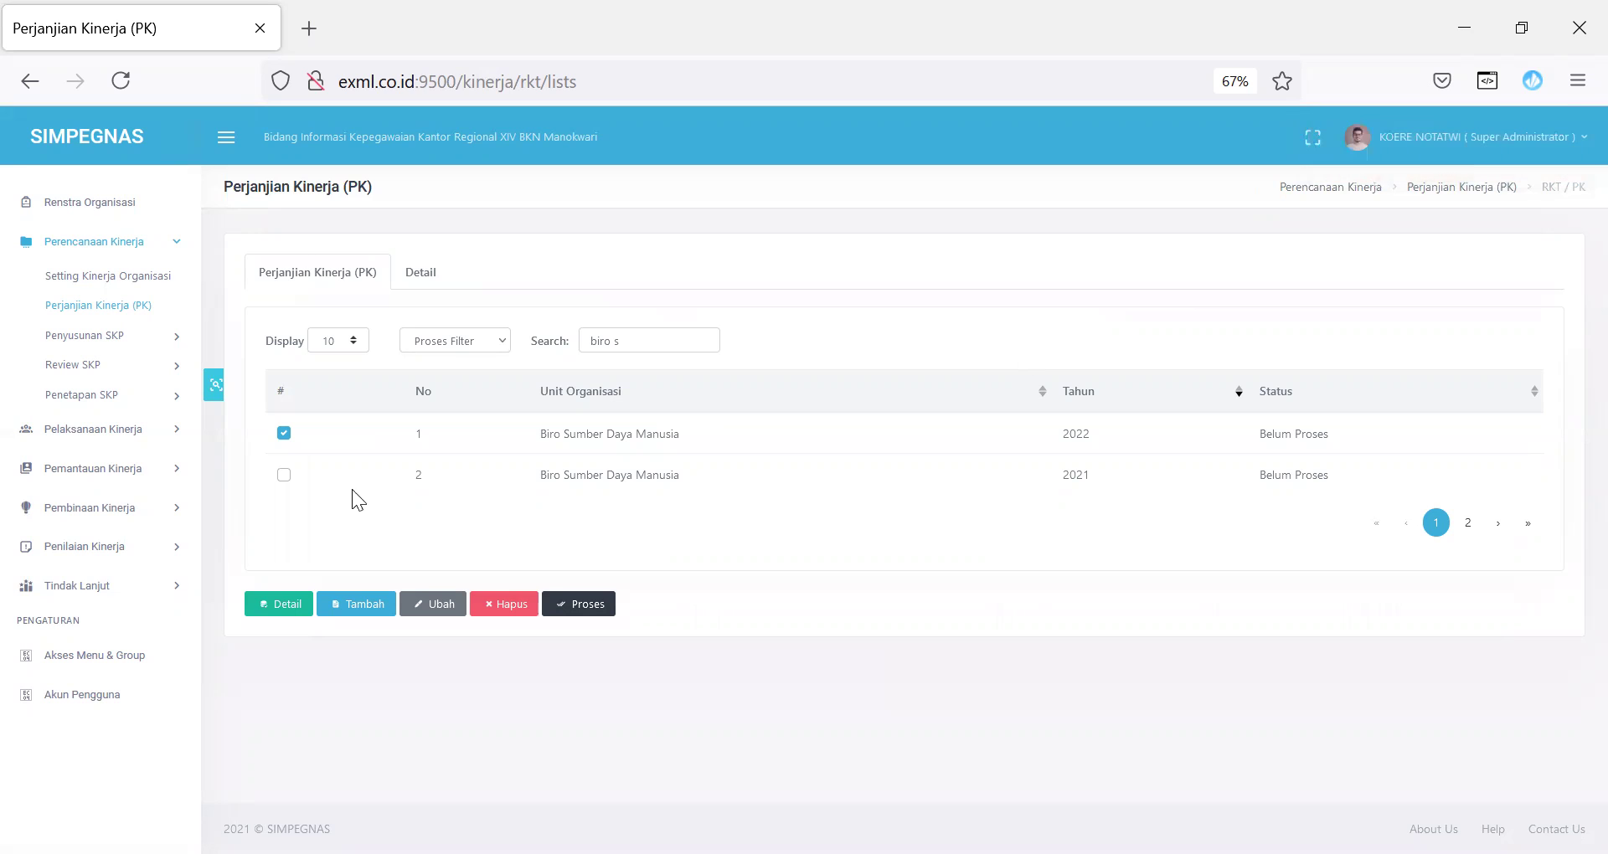
left_click(284, 435)
Step: Clear the search so all units are listed, and review row 2's Biro Perencanaan dan Organisasi entry
left_click_drag(642, 345, 570, 359)
key("BackSpace")
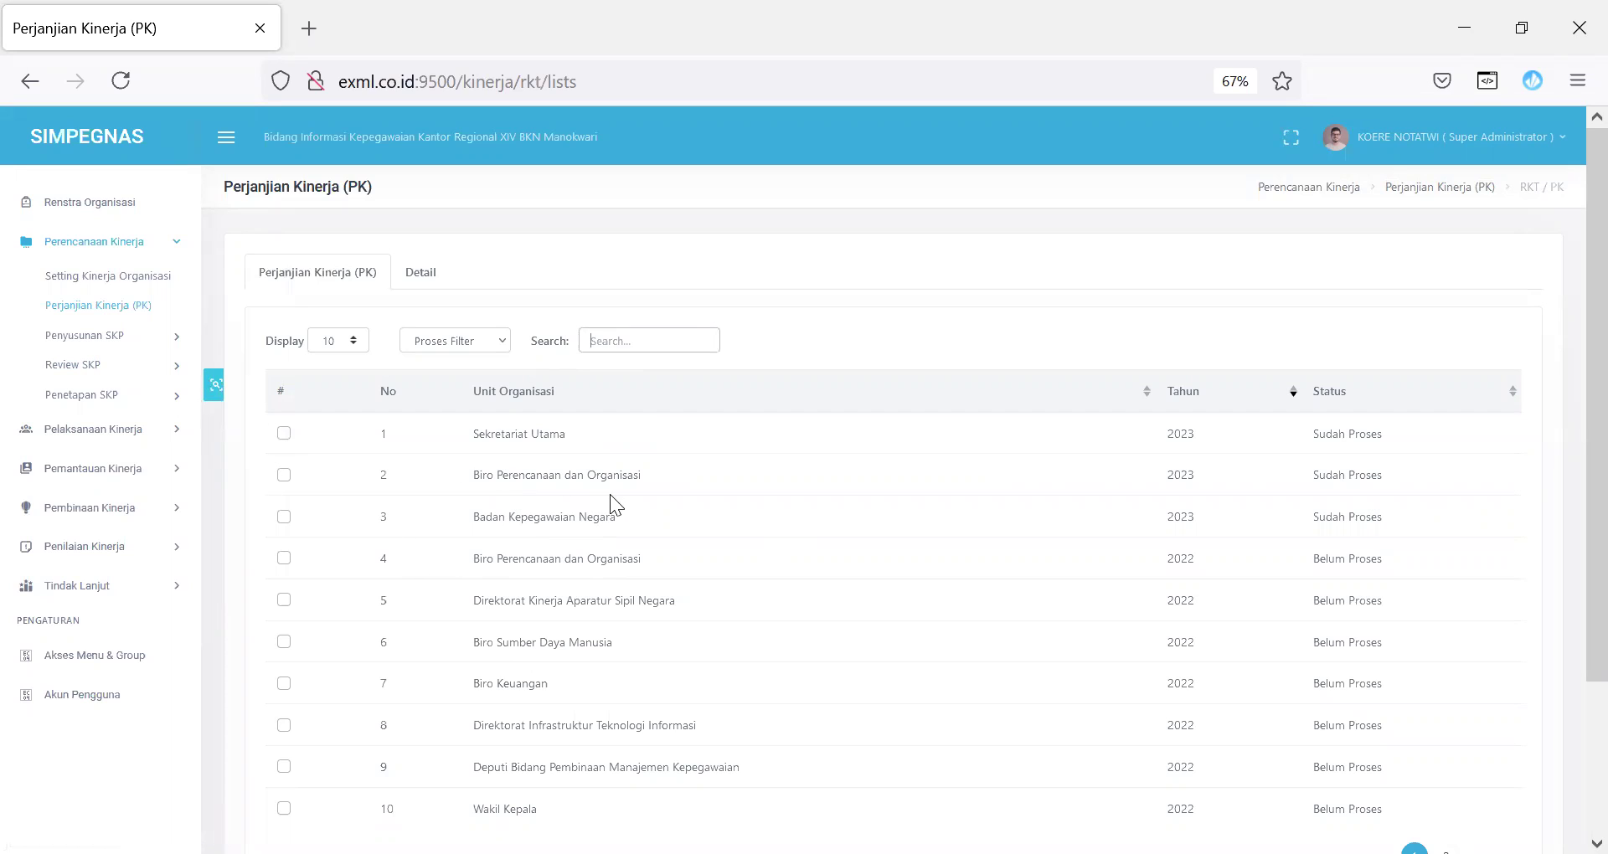
triple_click(536, 479)
left_click_drag(760, 467, 1397, 483)
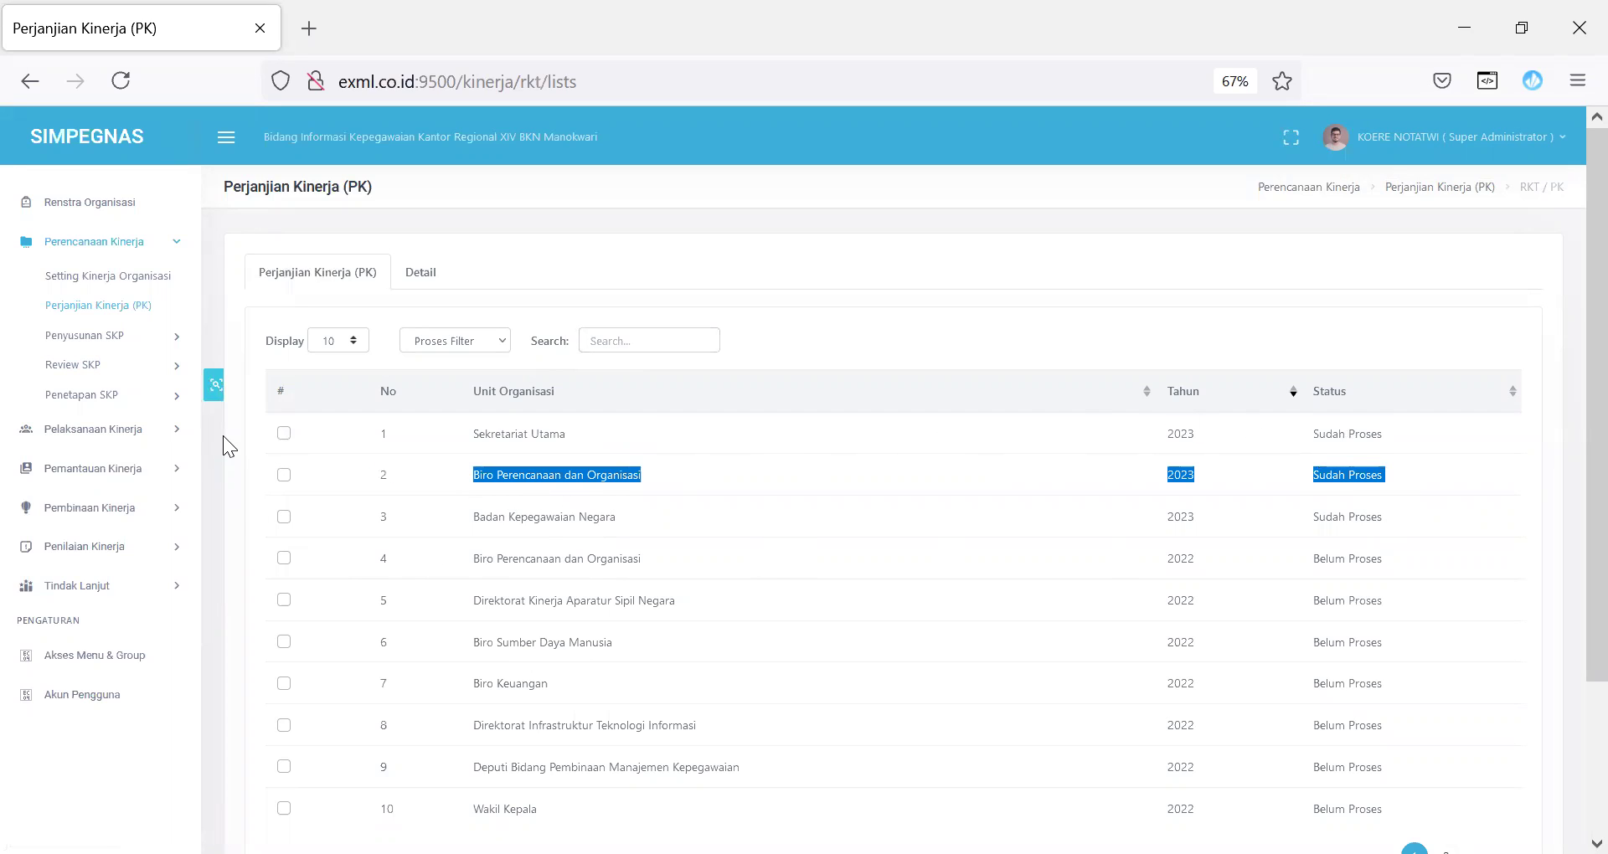
left_click(168, 338)
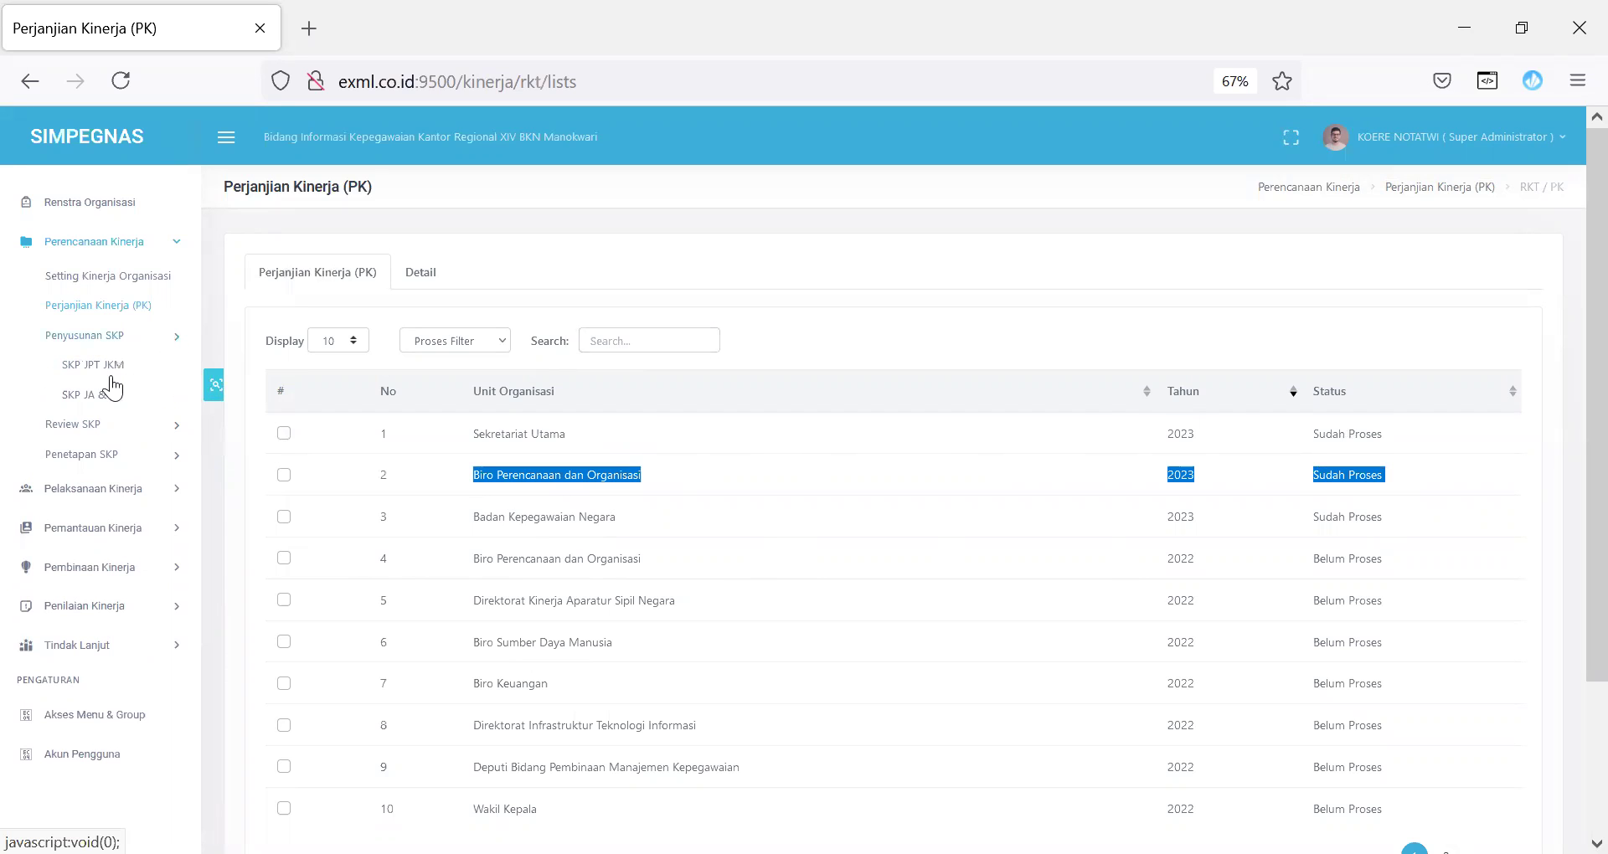
Step: Open the SKP JPT/JKM list and inspect the three 2023 employees' names, units and identification numbers
left_click(104, 368)
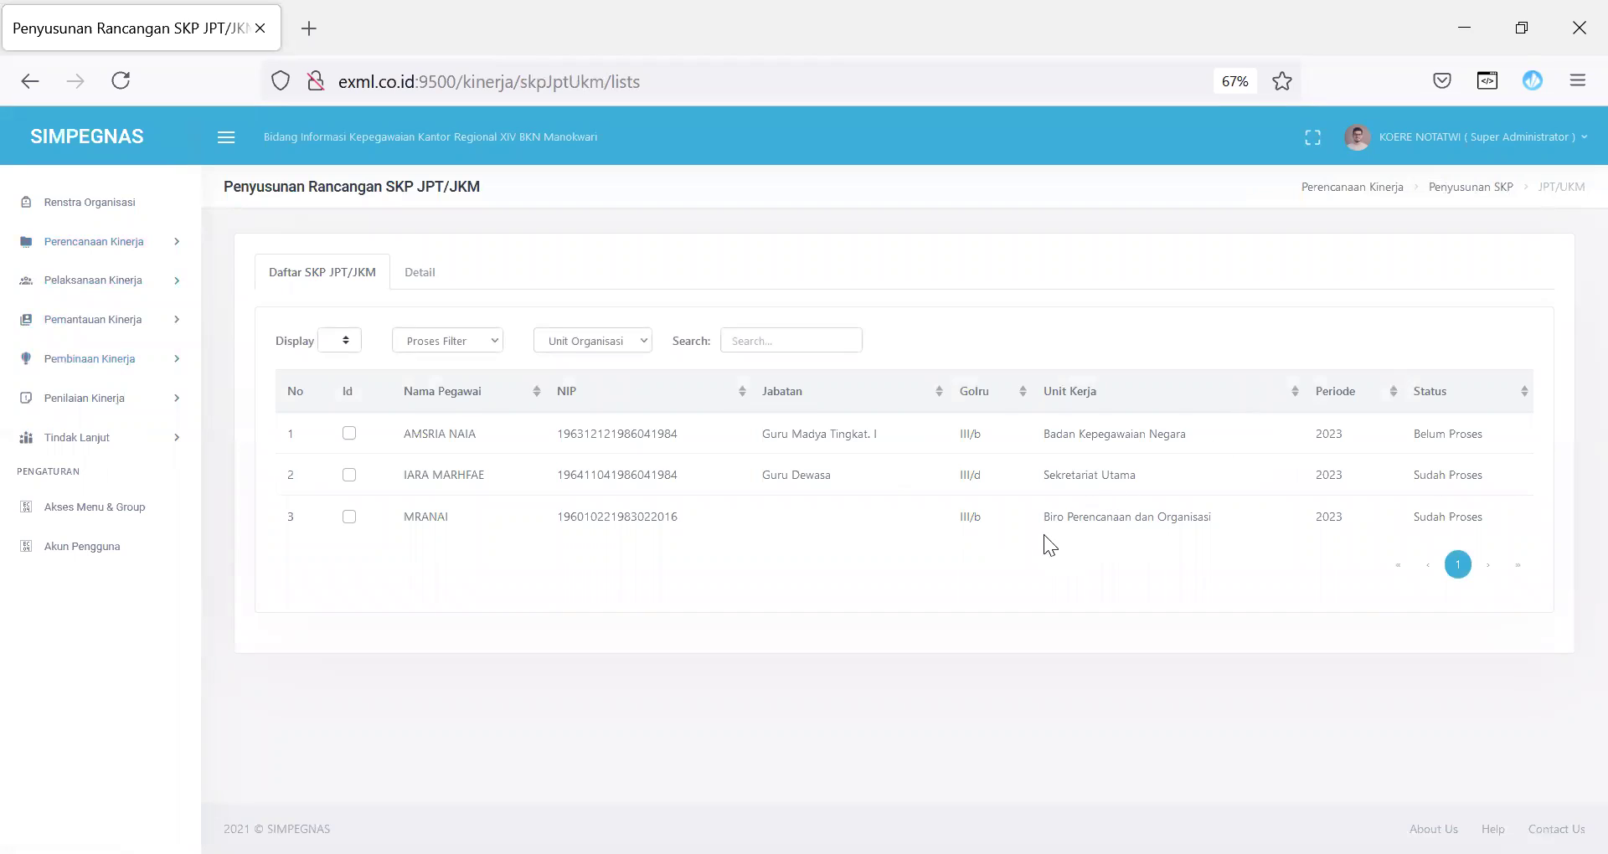
left_click_drag(1043, 516, 1214, 517)
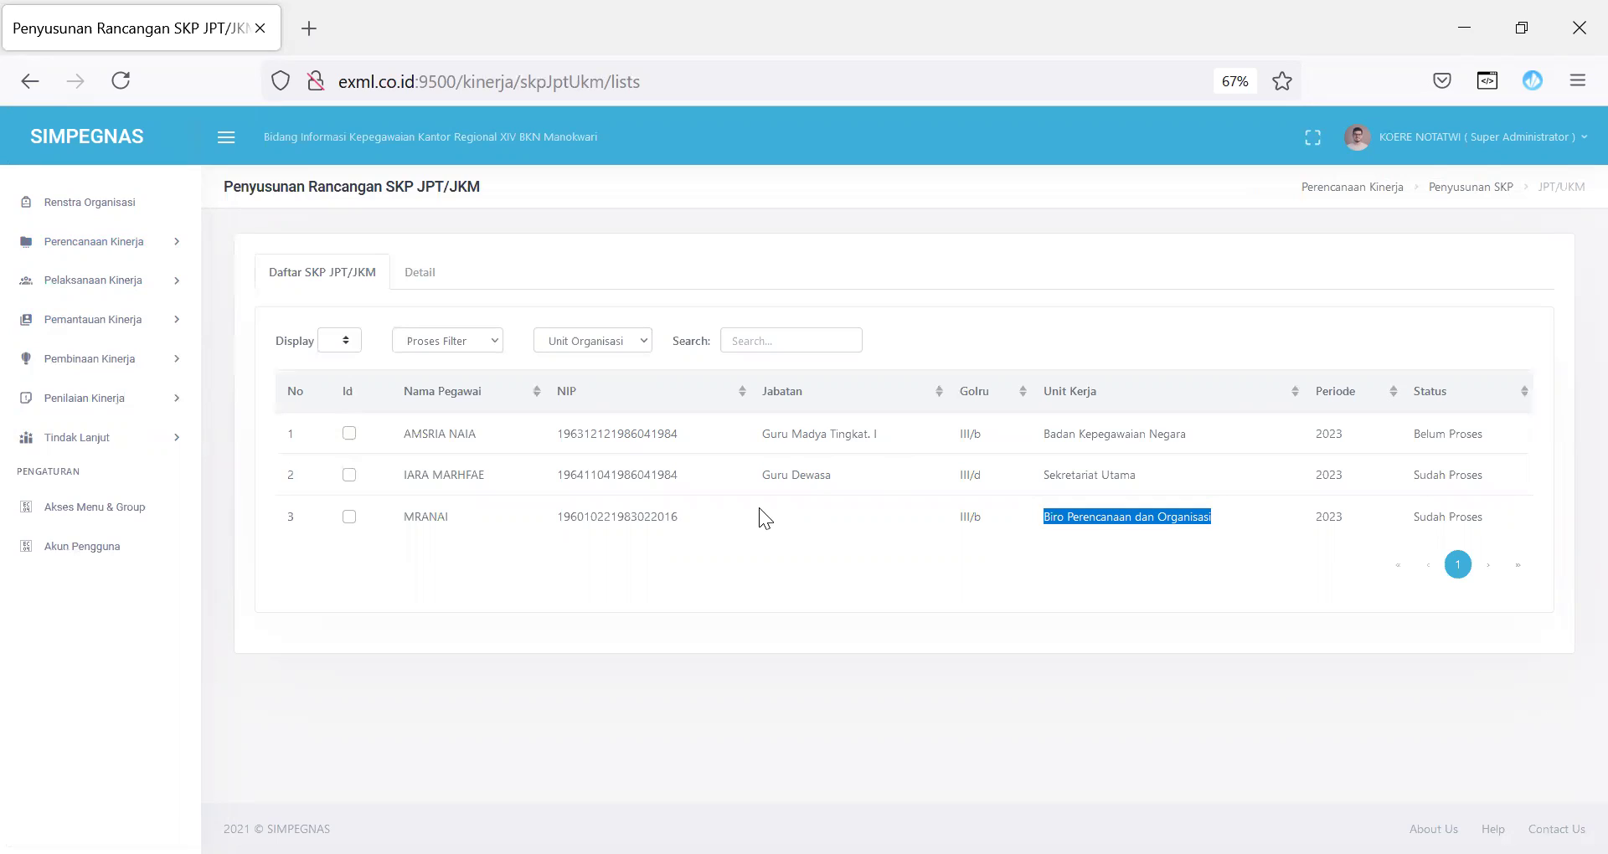
left_click_drag(407, 474, 416, 475)
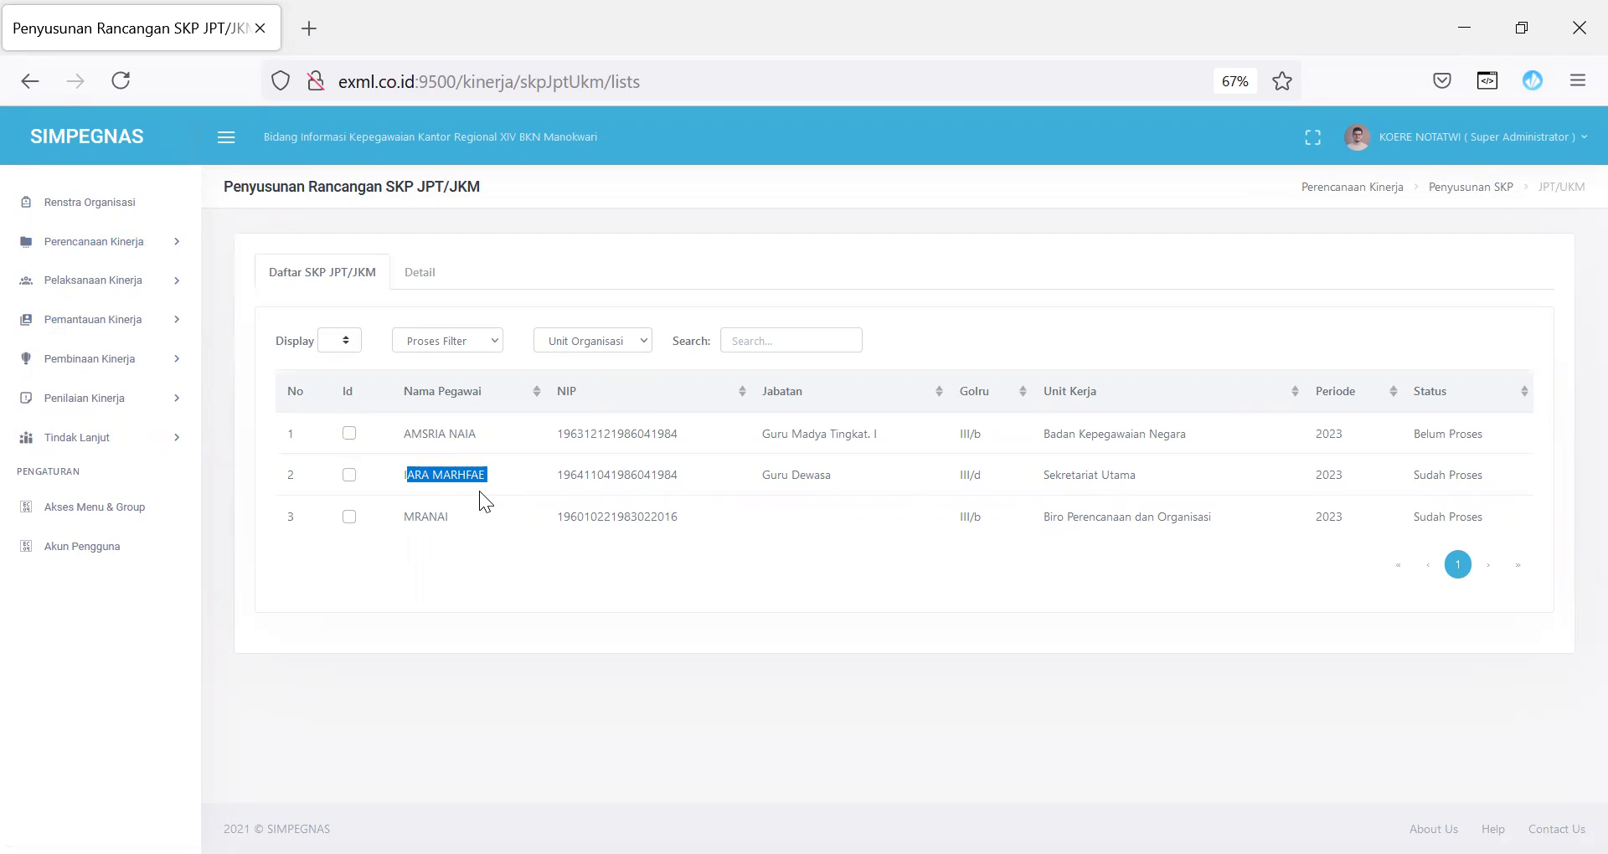
left_click(410, 438)
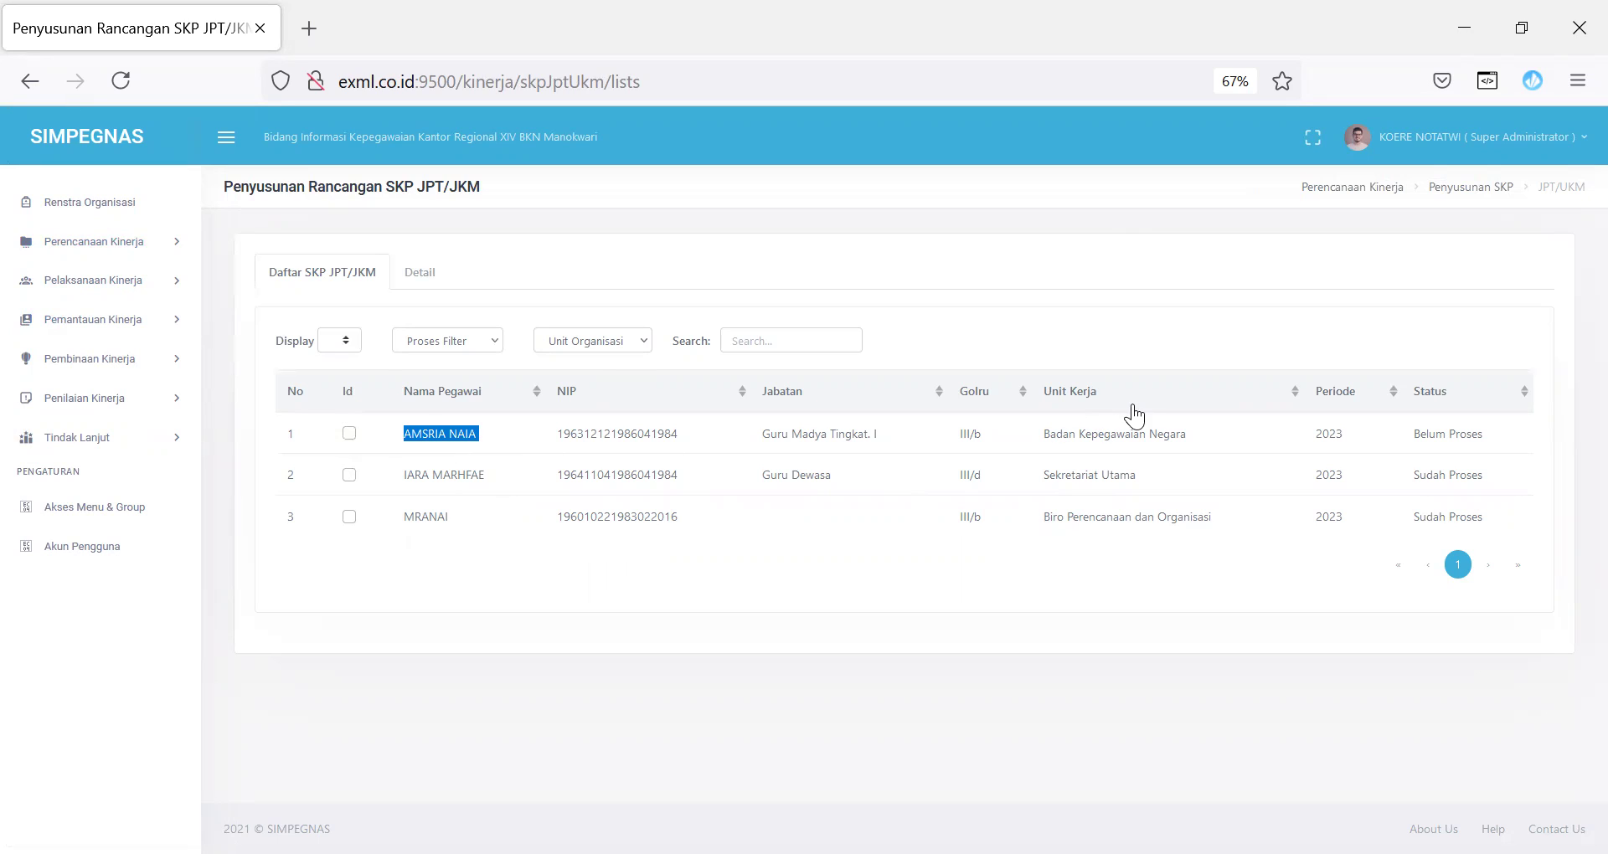
left_click_drag(1041, 437, 1203, 452)
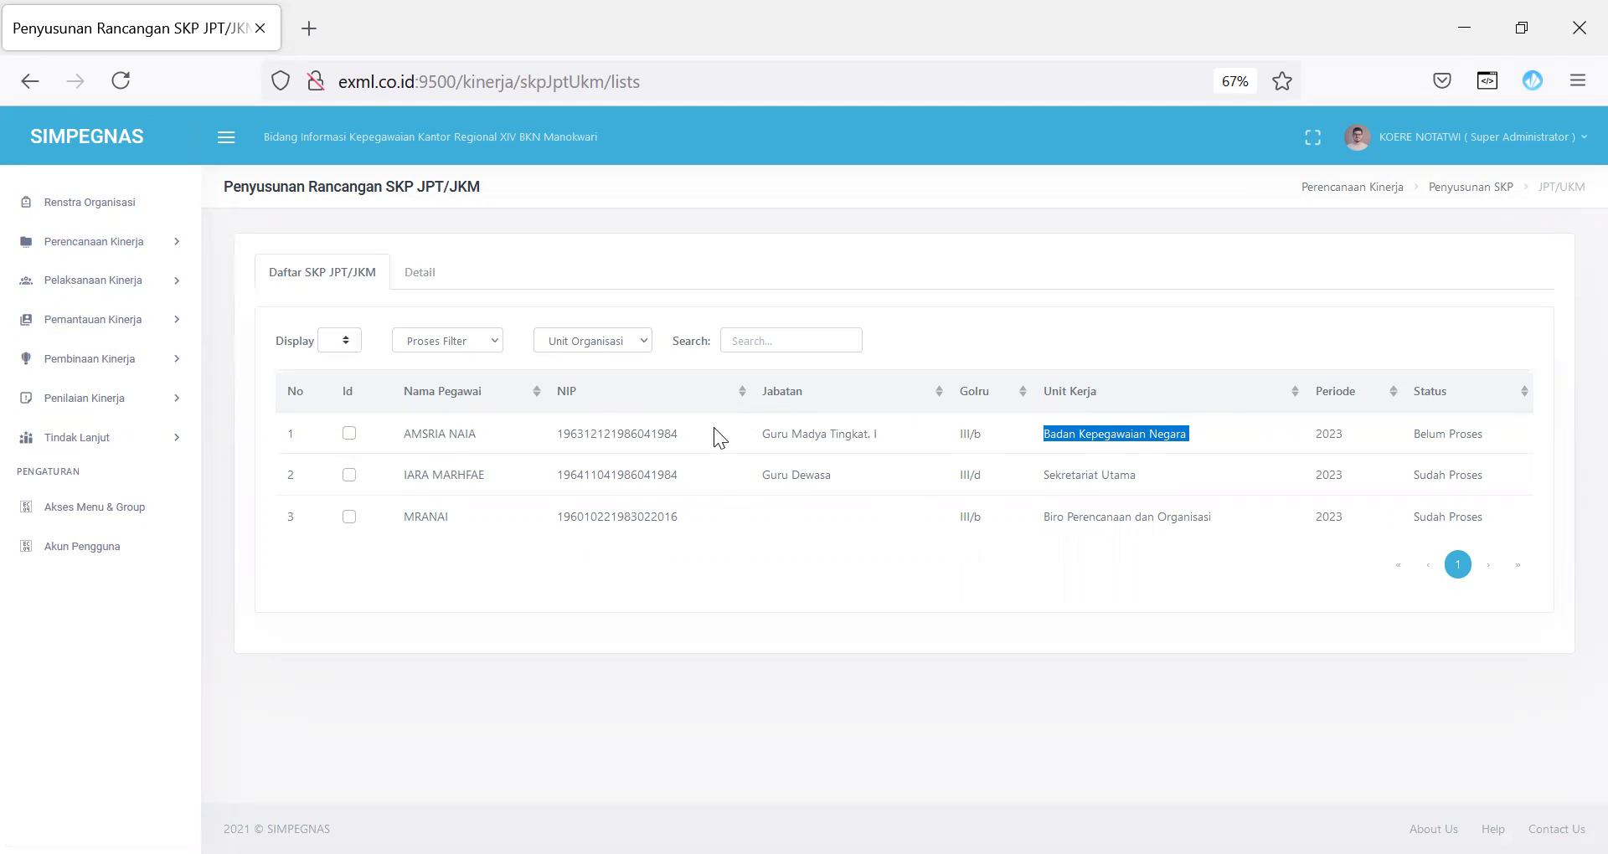
left_click_drag(685, 431, 599, 453)
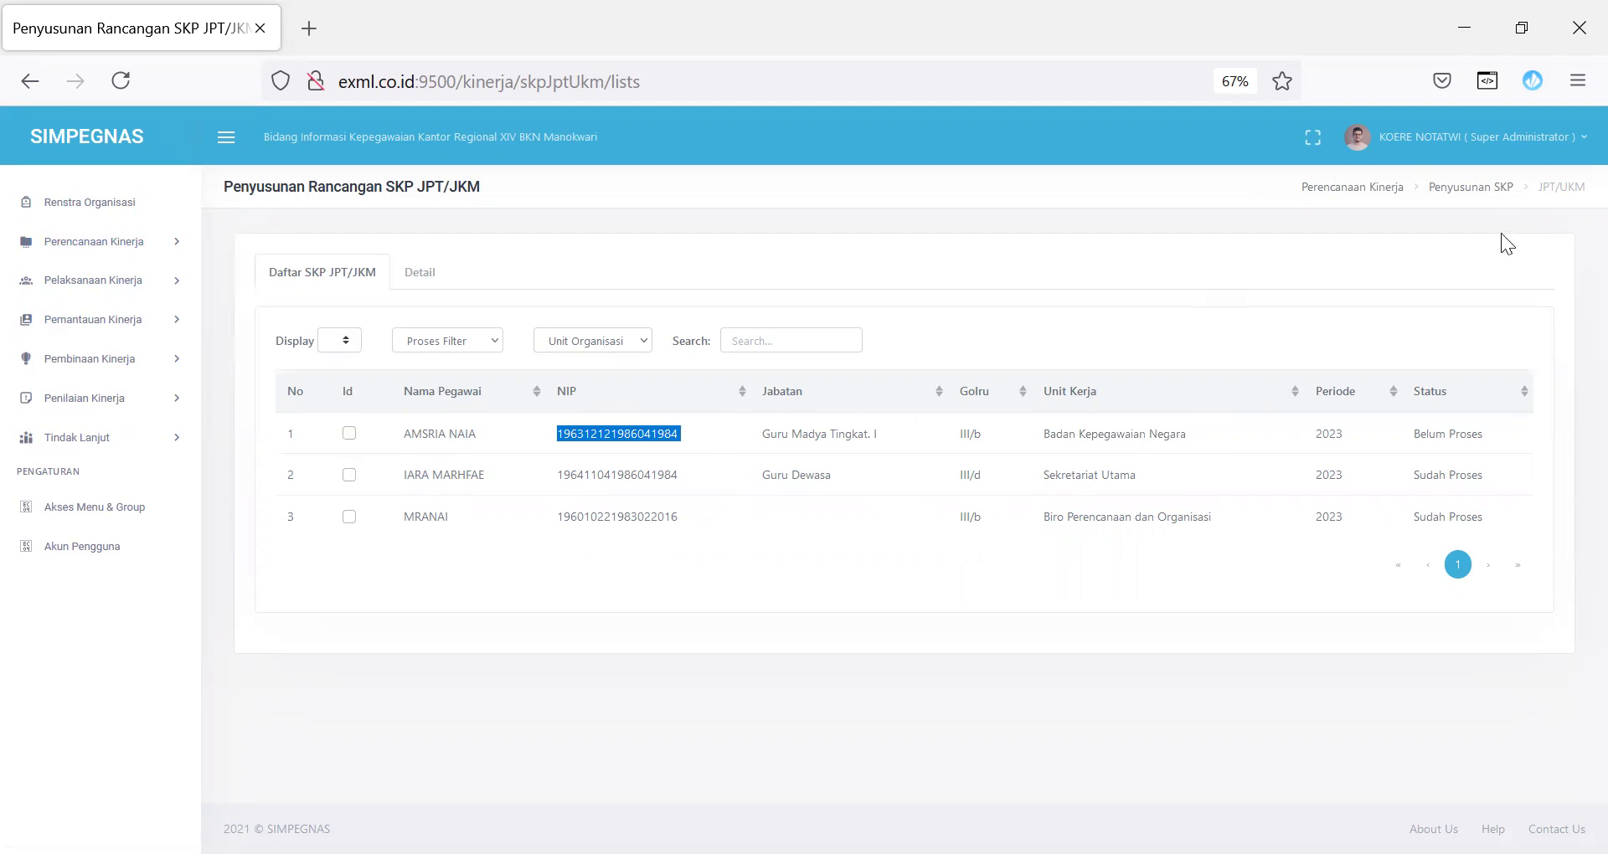
left_click(1549, 141)
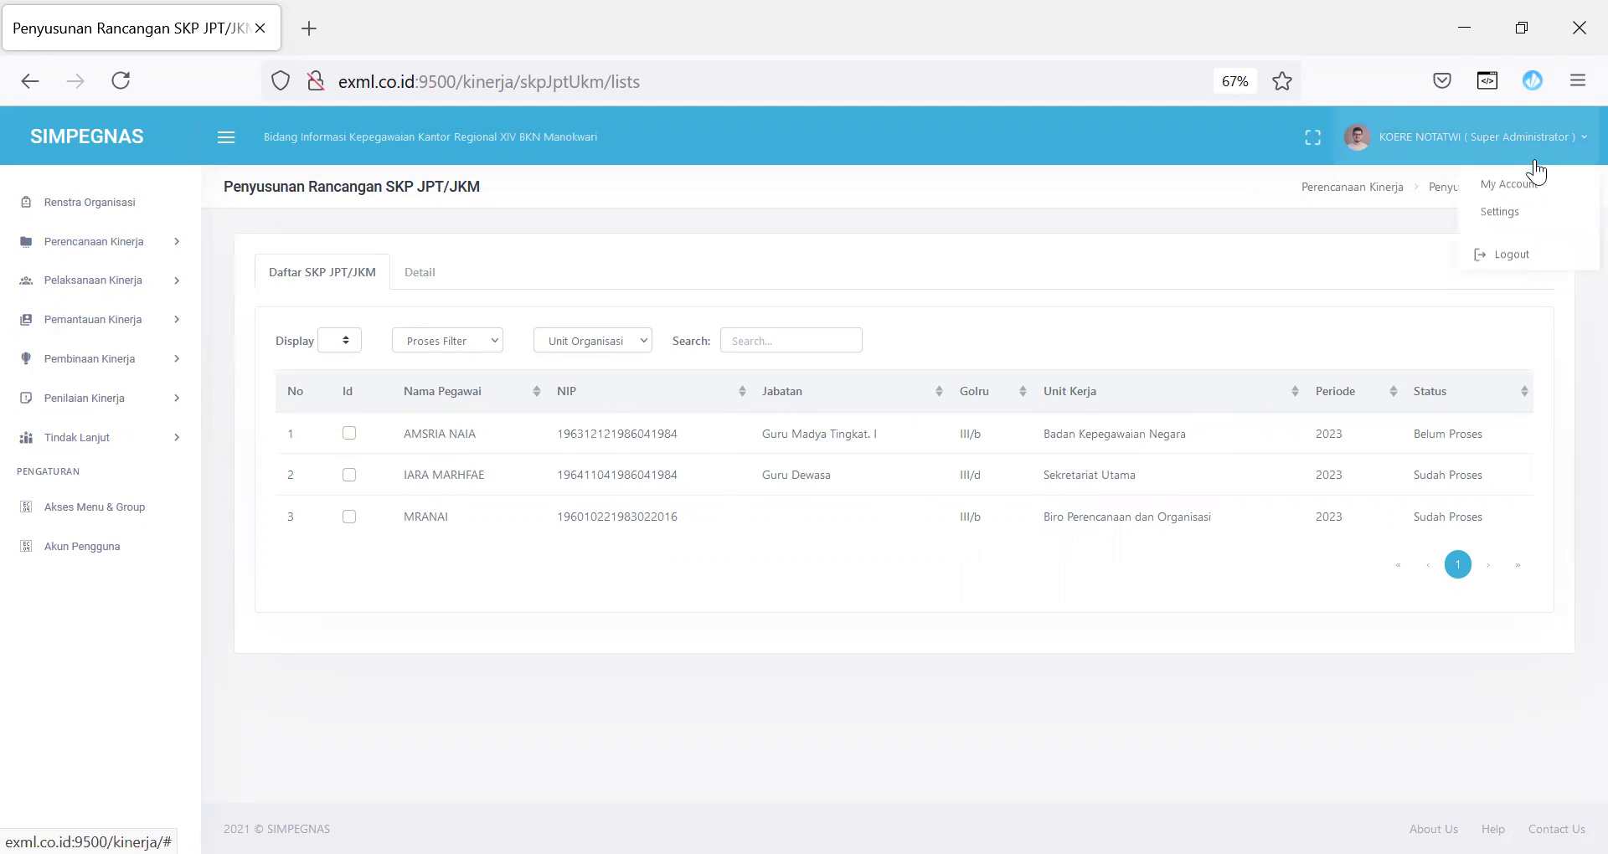
Step: Log out of the administrator account and log in to KINERJA with the employee's username and password
left_click(1514, 257)
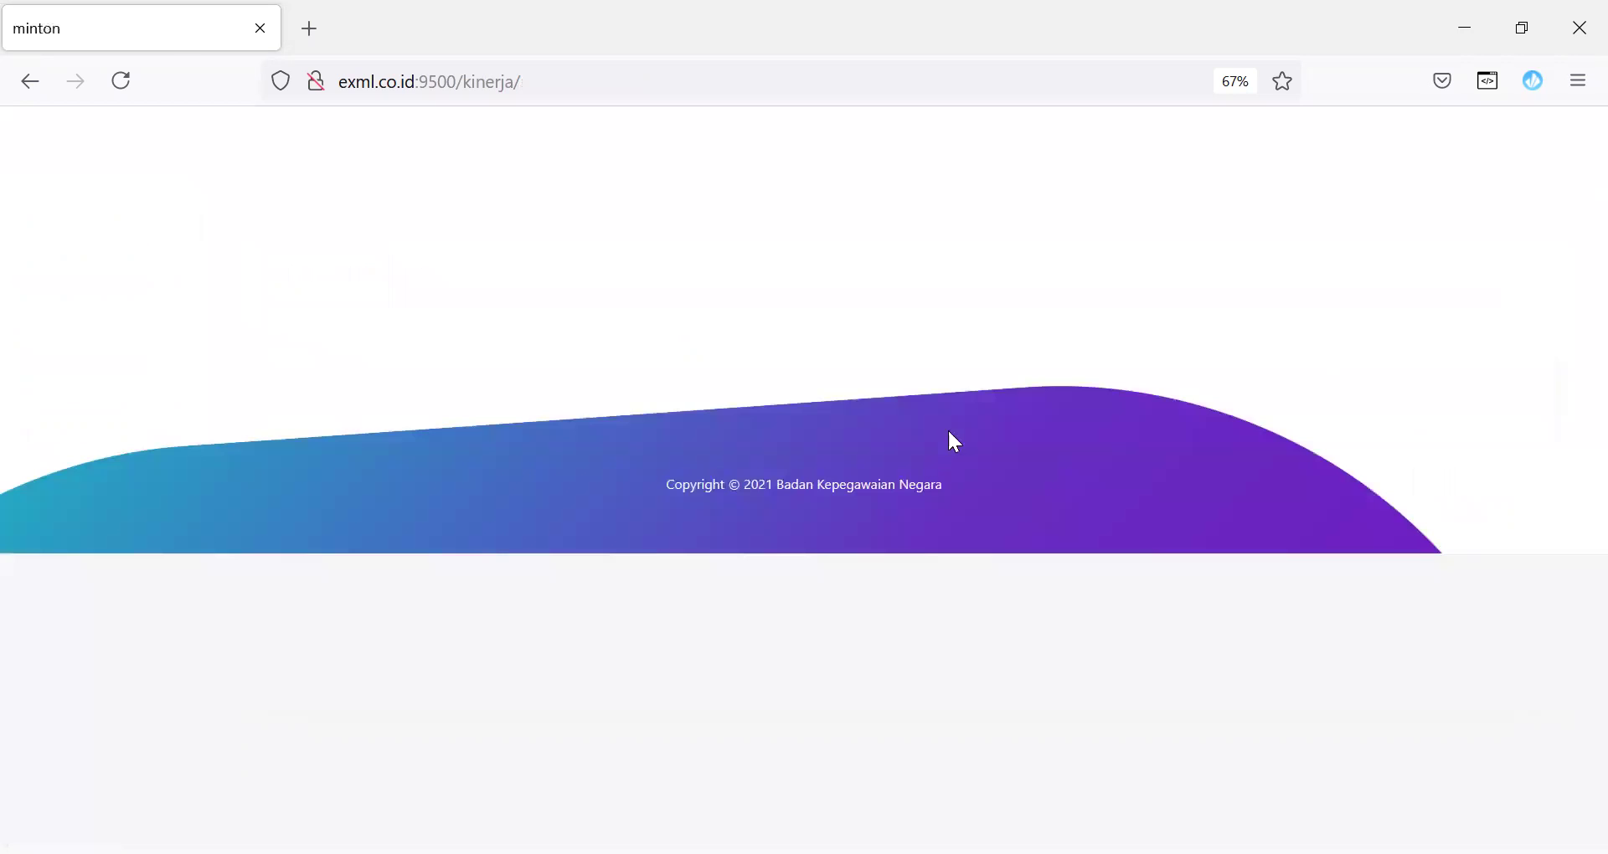
left_click(623, 83)
left_click(624, 83)
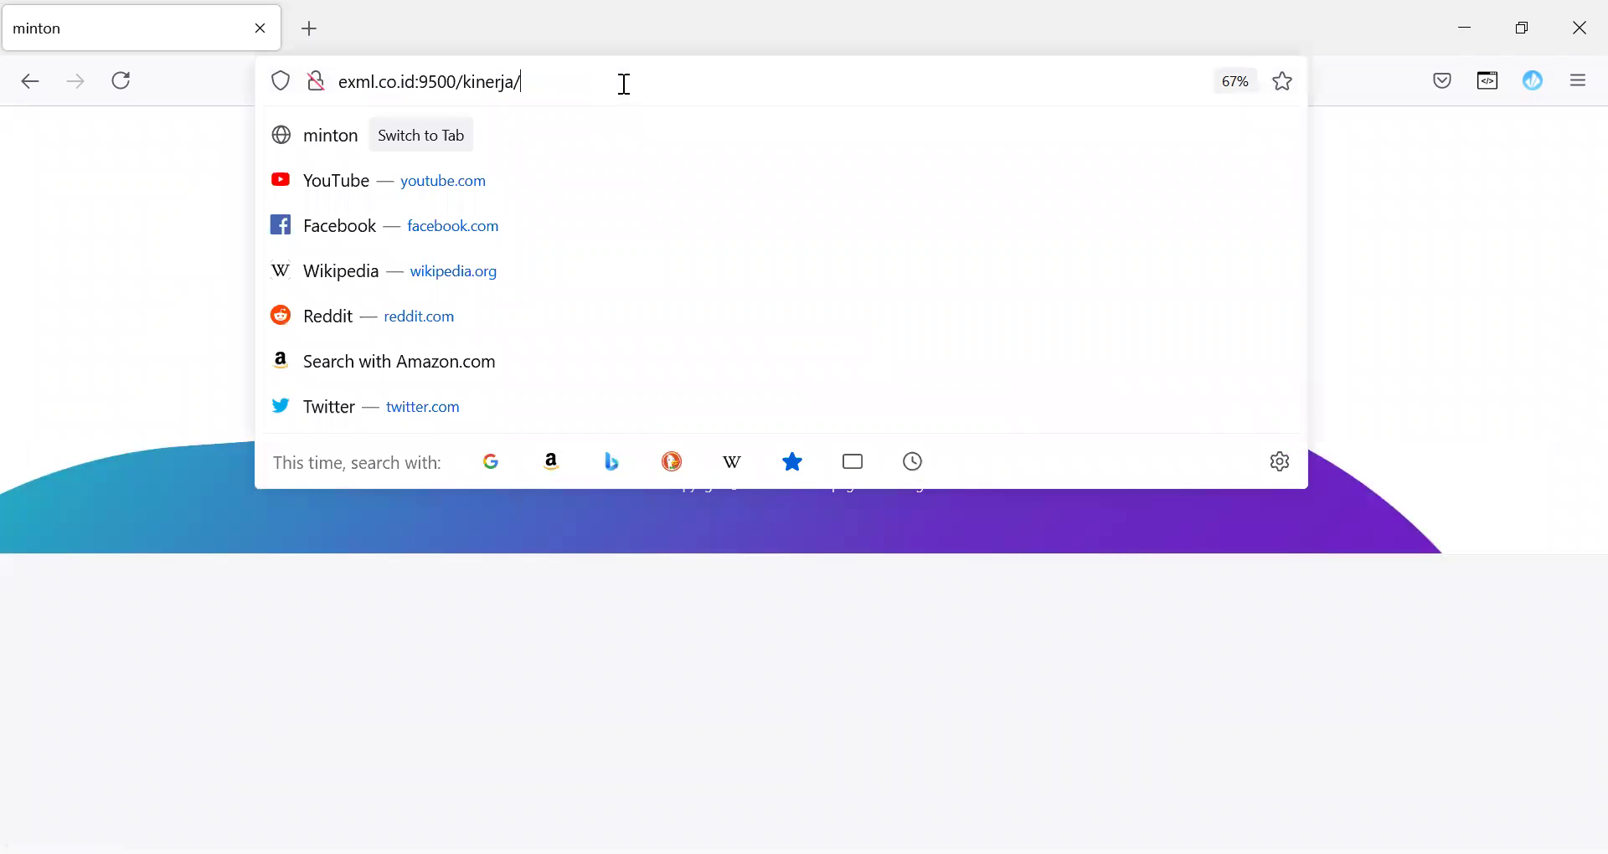
key("Return")
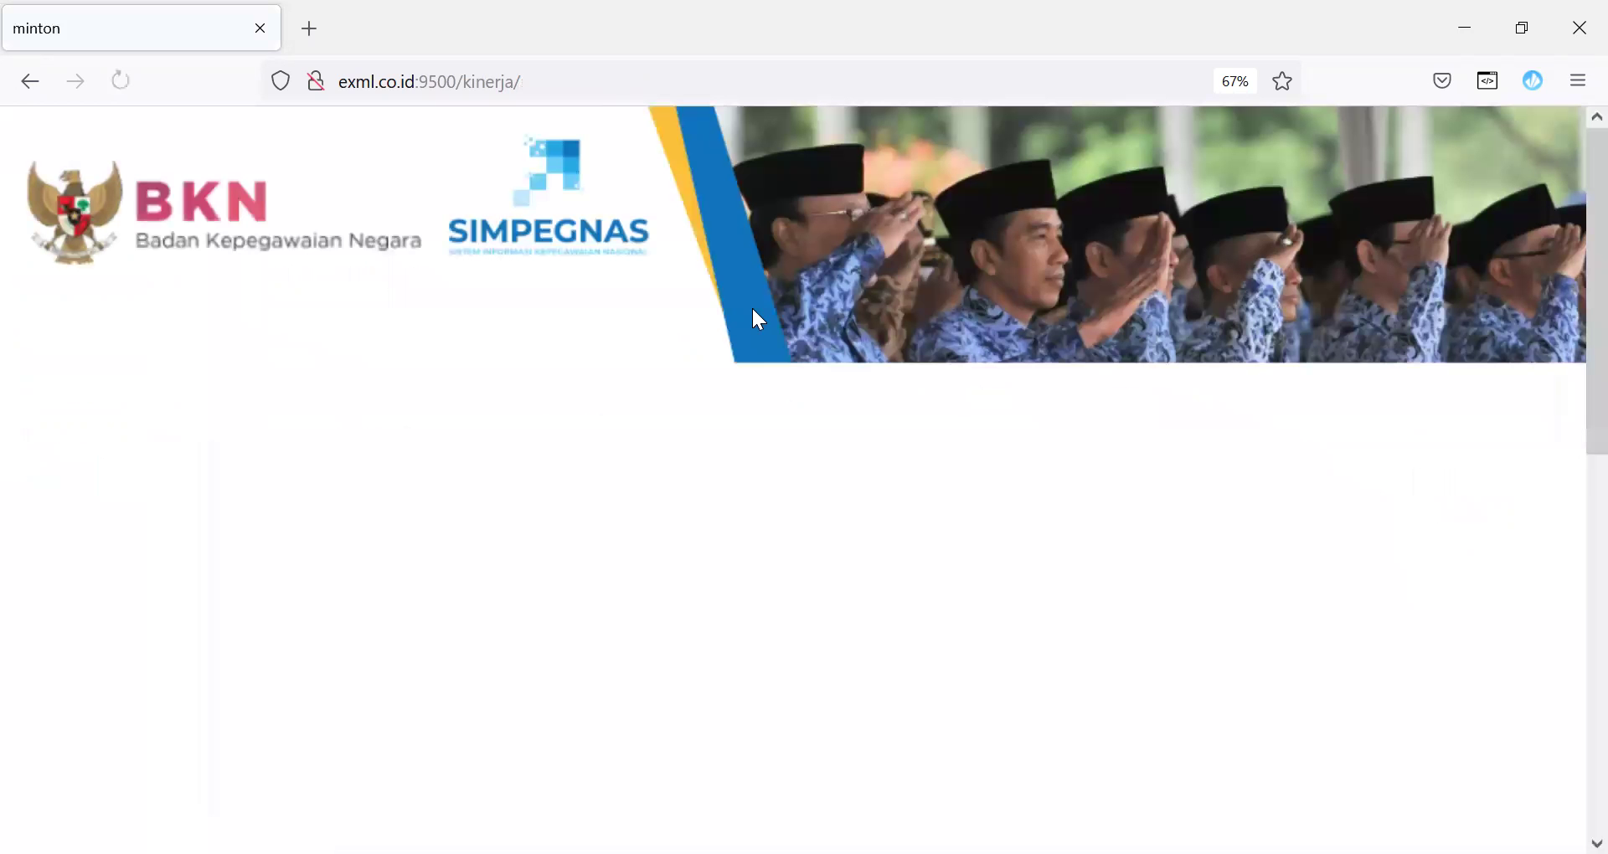
scroll(1568, 496, "down", 5)
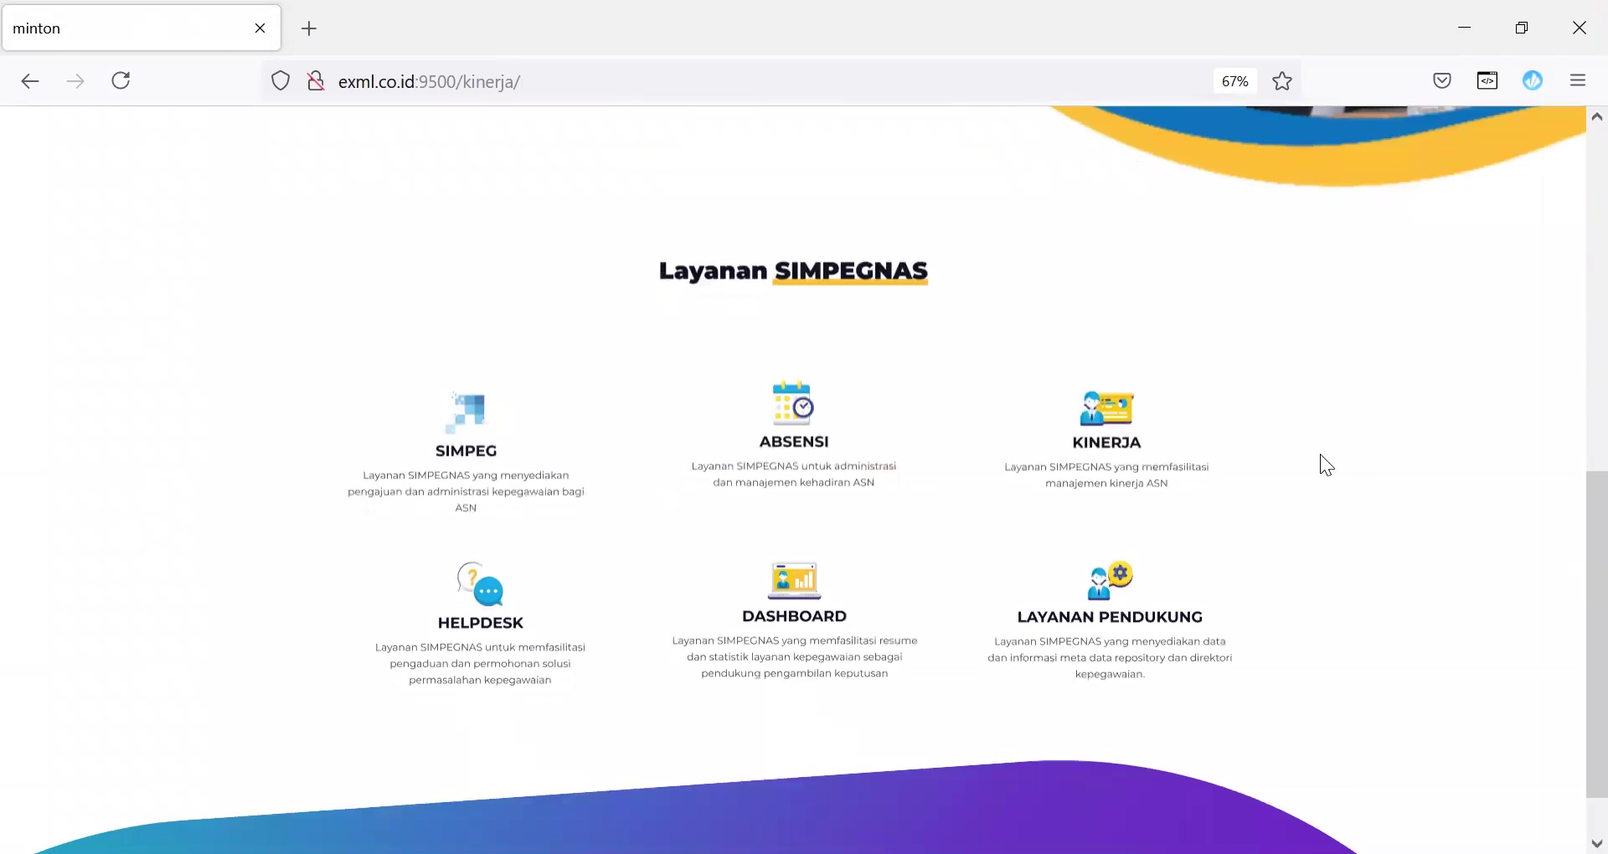
left_click(1132, 431)
left_click(818, 355)
key("ctrl+v")
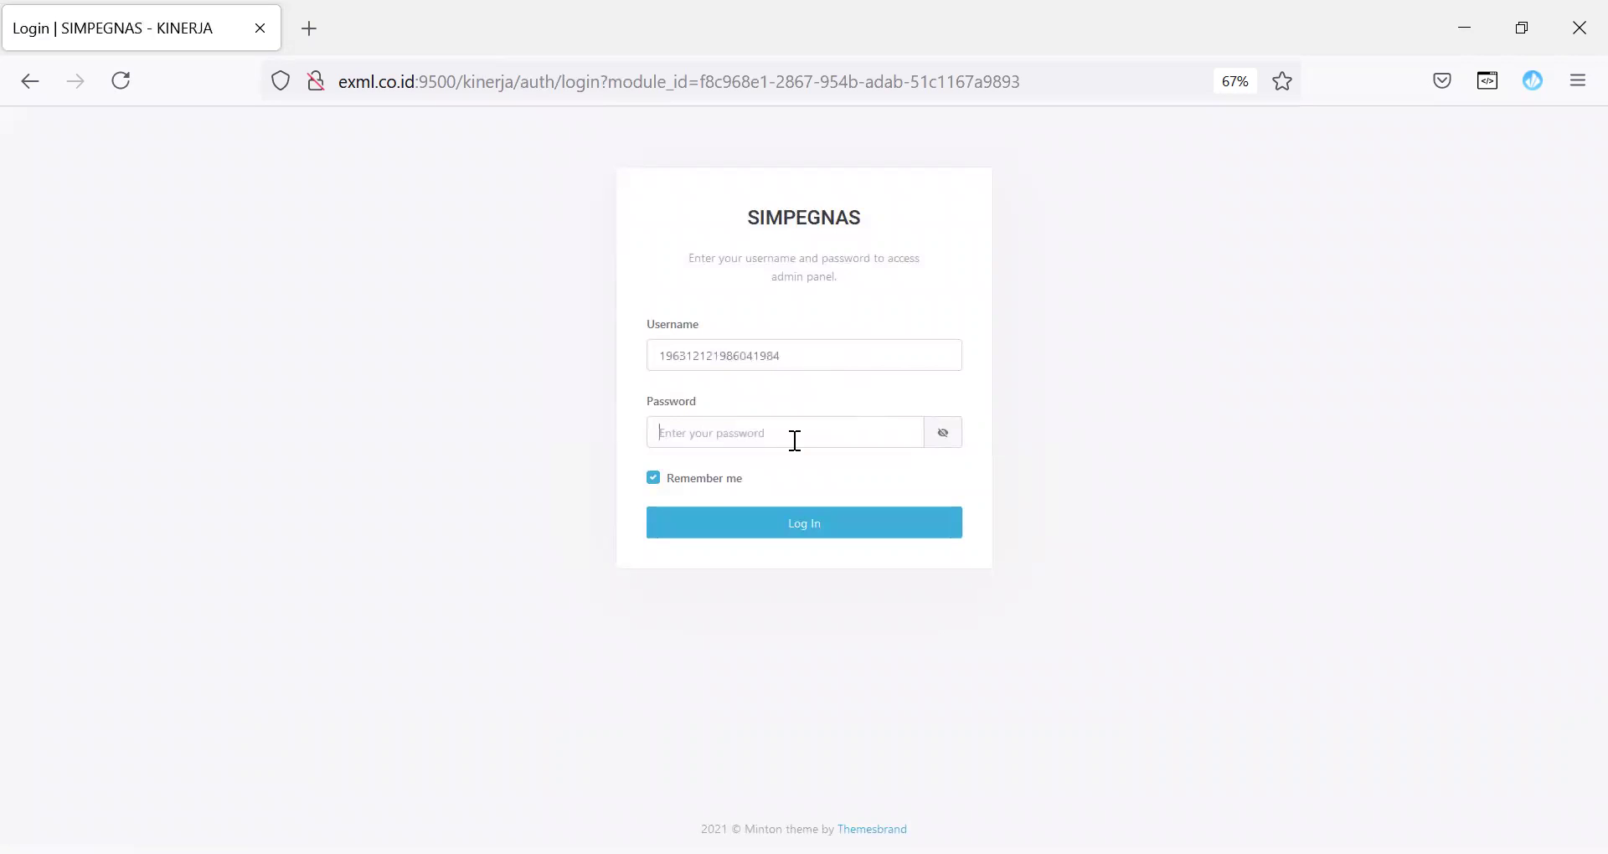
type("•••")
left_click(1068, 439)
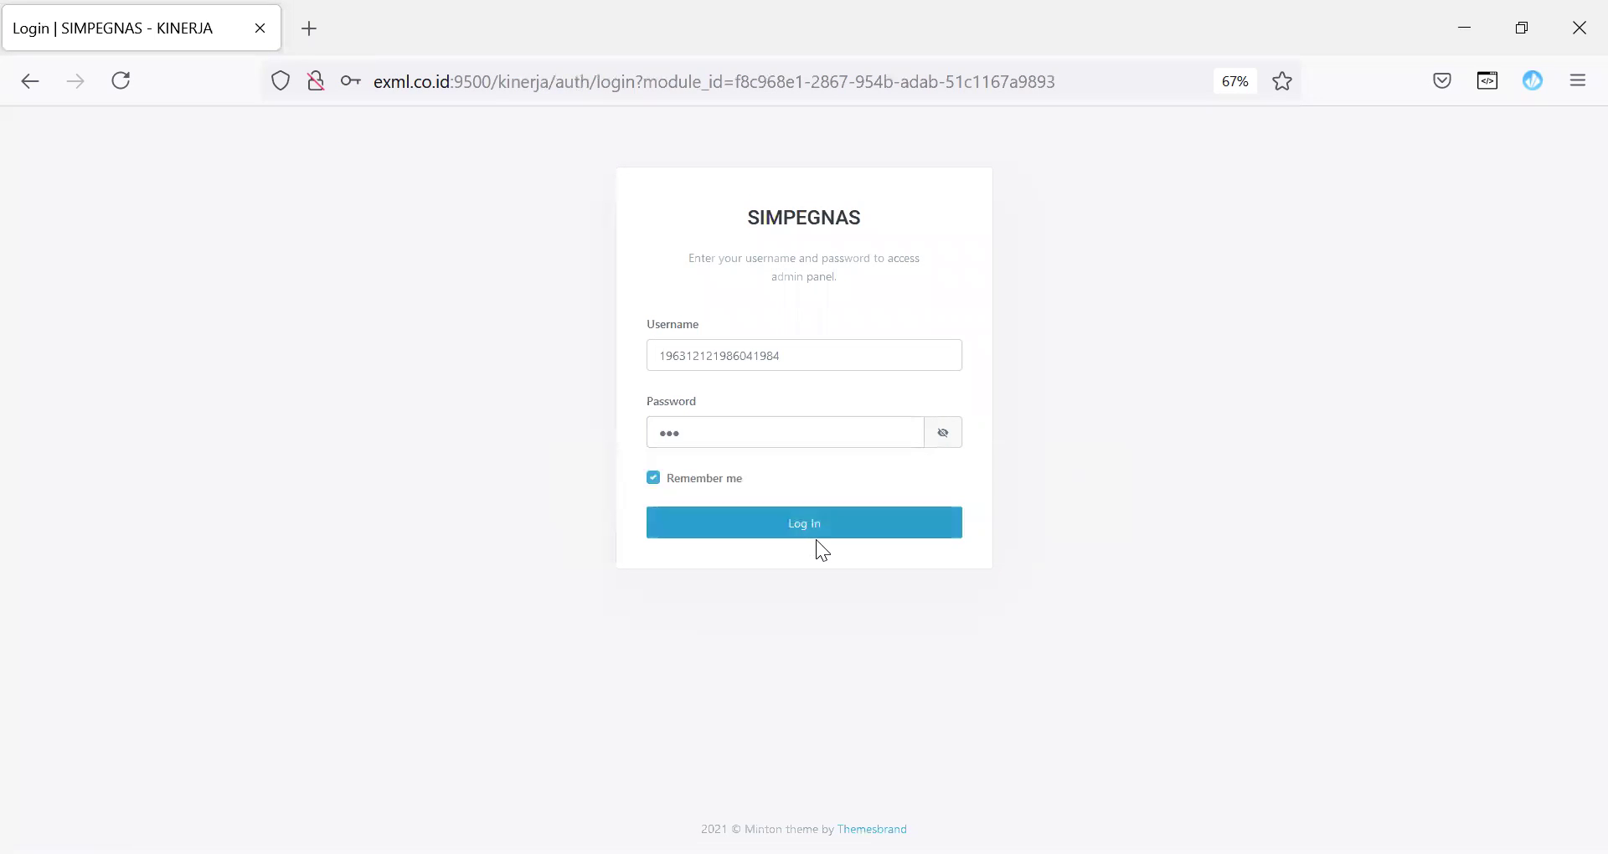
left_click(817, 534)
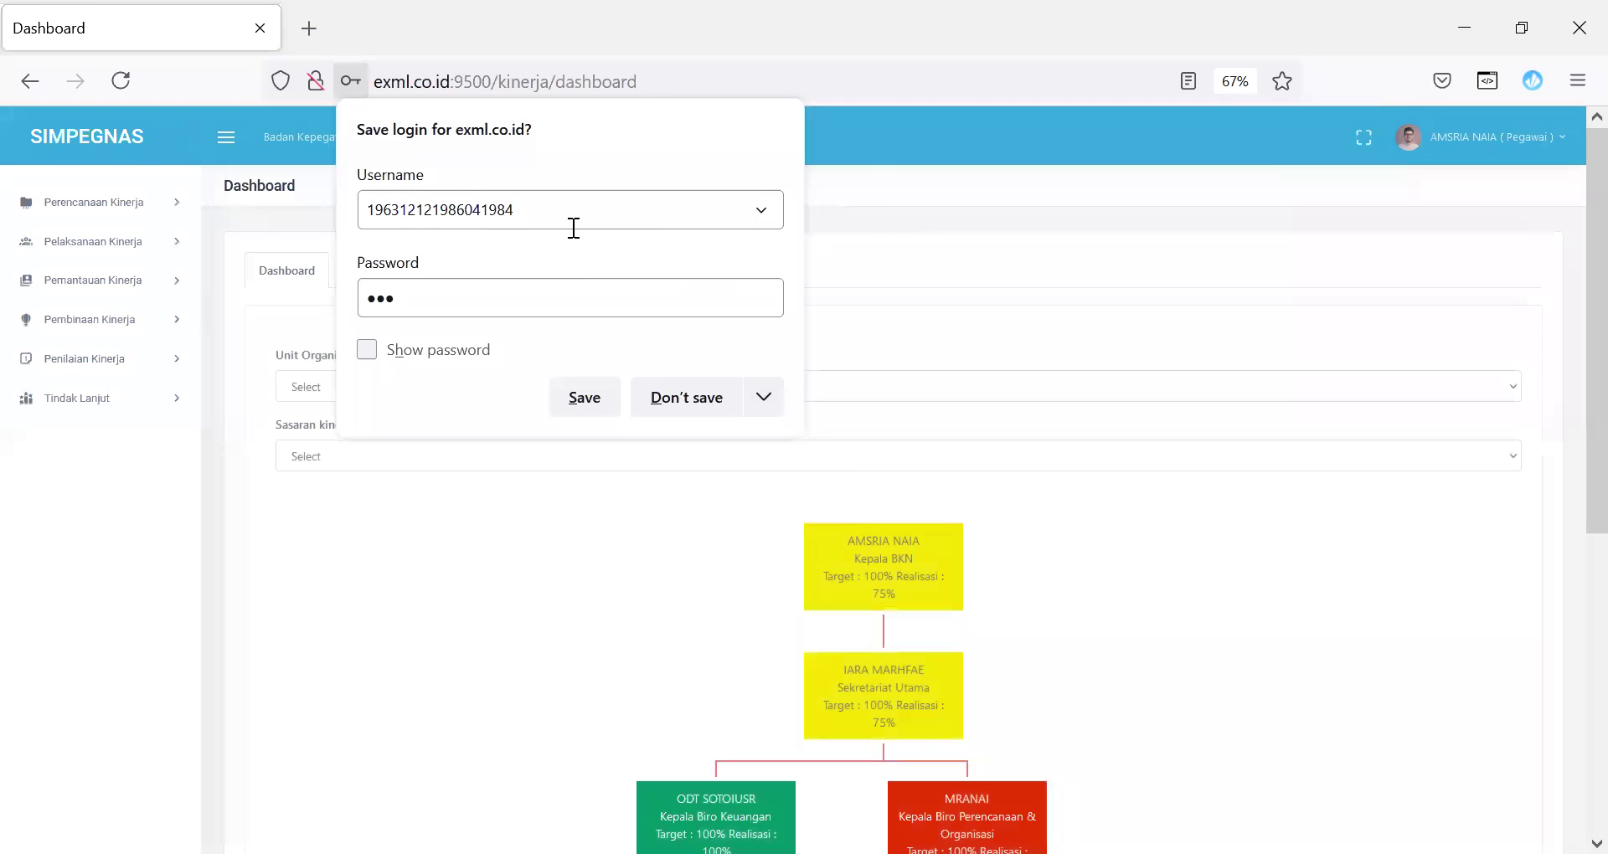
left_click(660, 402)
Step: Open the employee's 2023 SKP detail via Perencanaan Kinerja > Penyusunan SKP > SKP JPT JKM
left_click(102, 206)
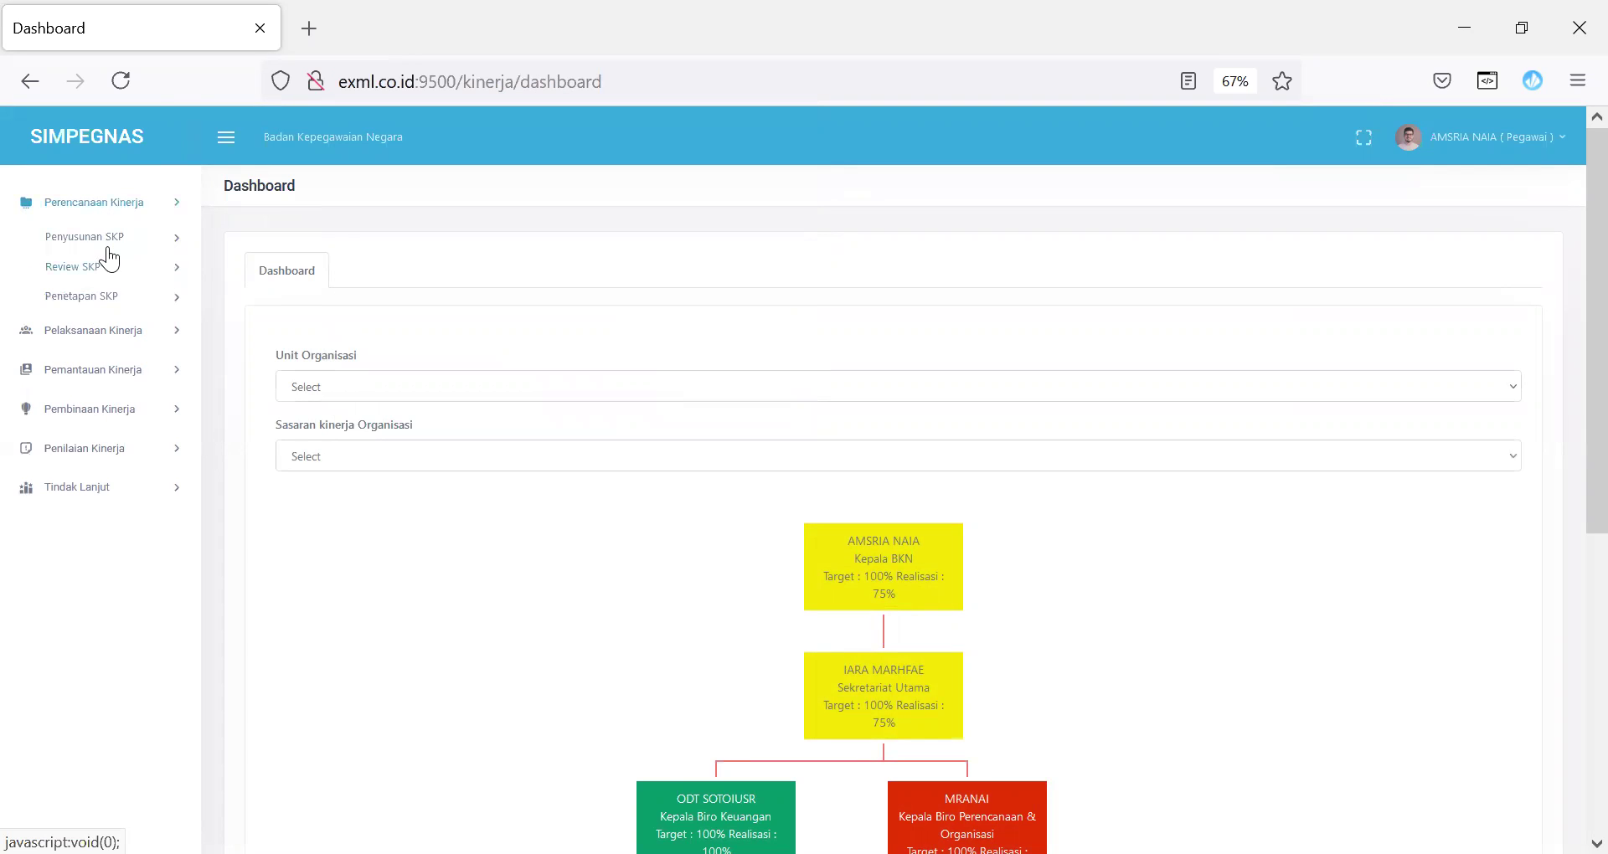
left_click(99, 239)
left_click(107, 266)
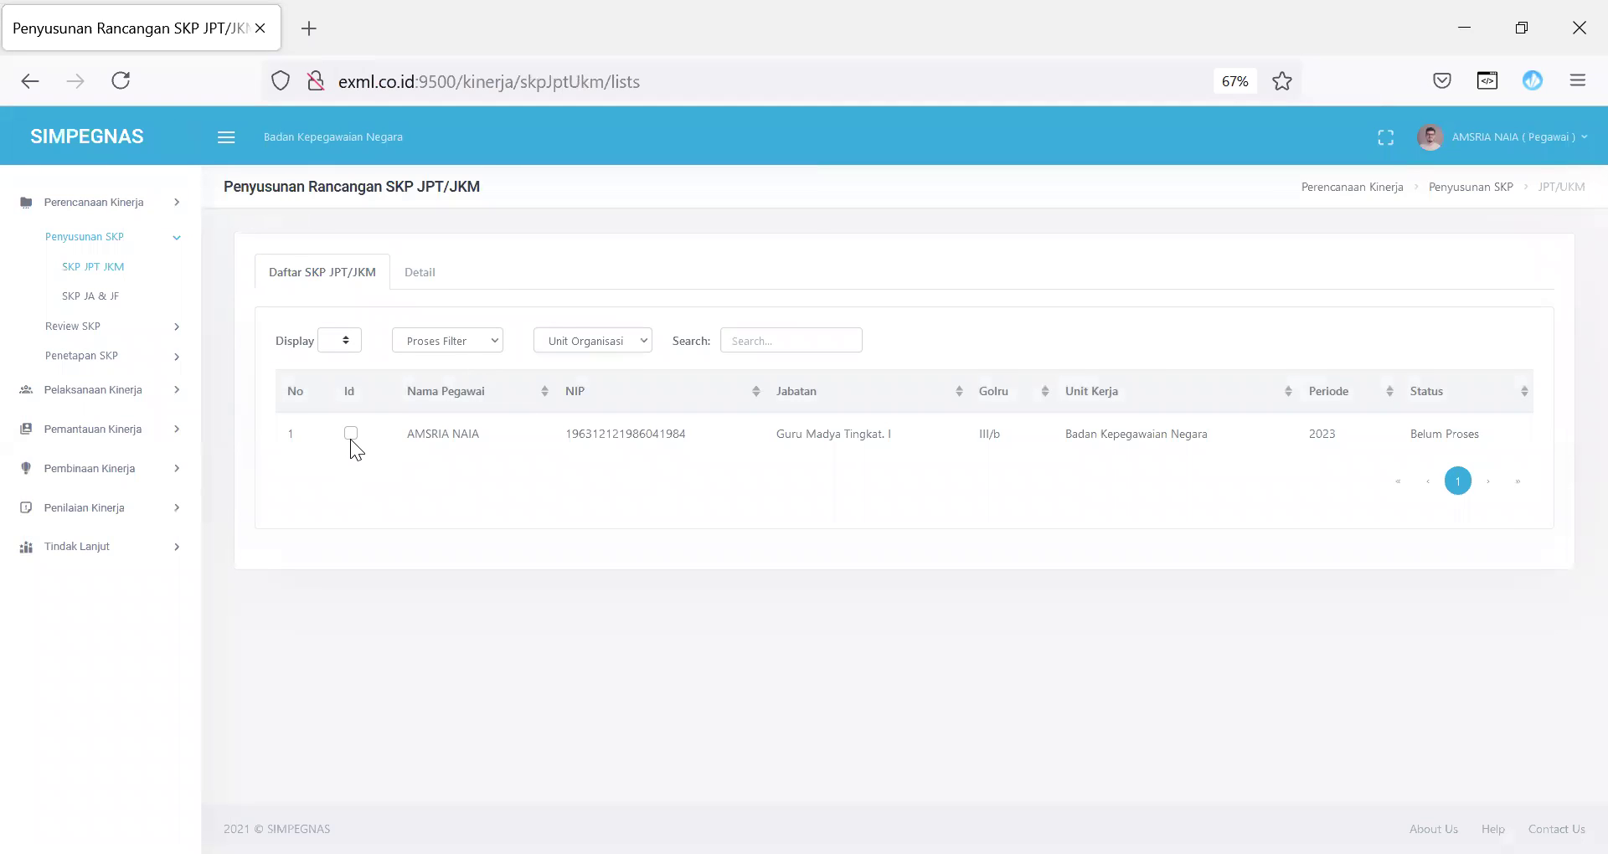
left_click(350, 435)
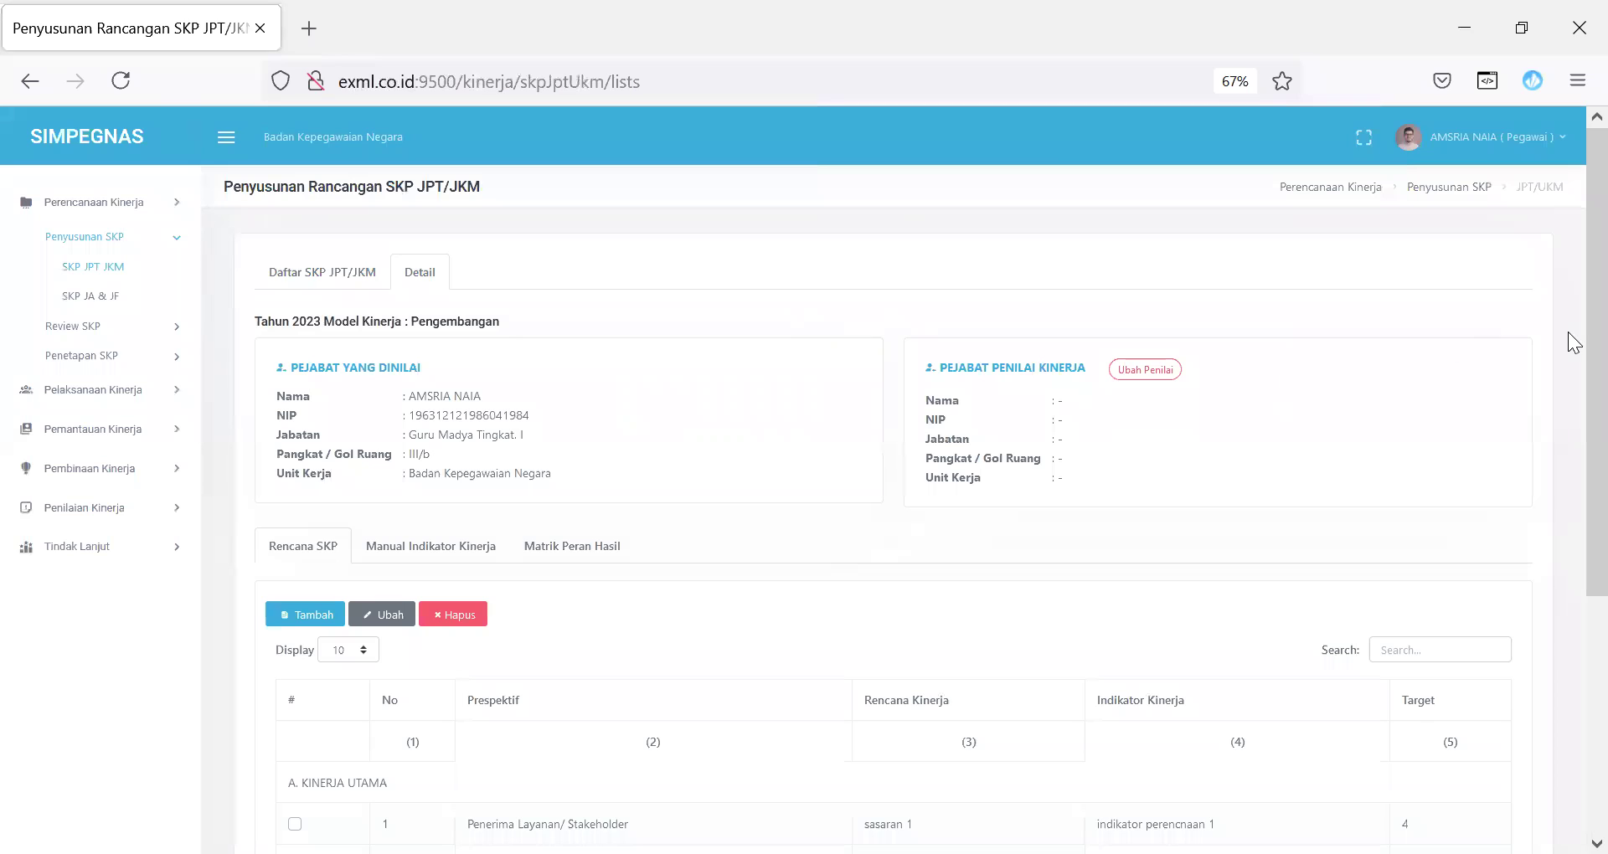
scroll(1574, 460, "down", 1)
scroll(1574, 460, "down", 5)
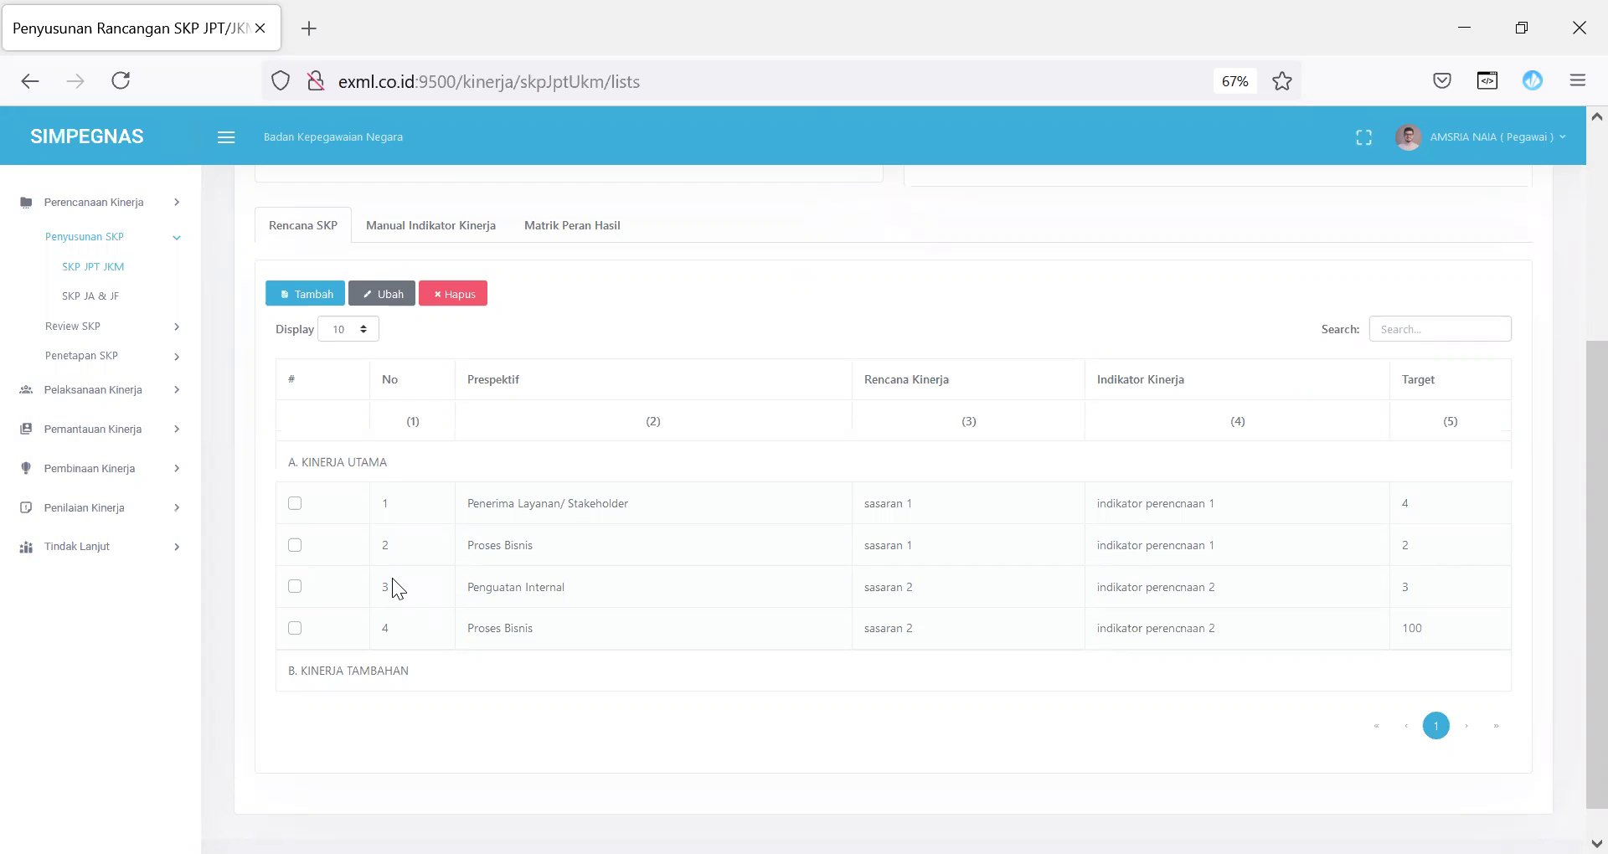
Step: Open a new SKP plan form, find no superior performance choices, close it, and review the plan rows
left_click(315, 298)
left_click(760, 240)
left_click(992, 213)
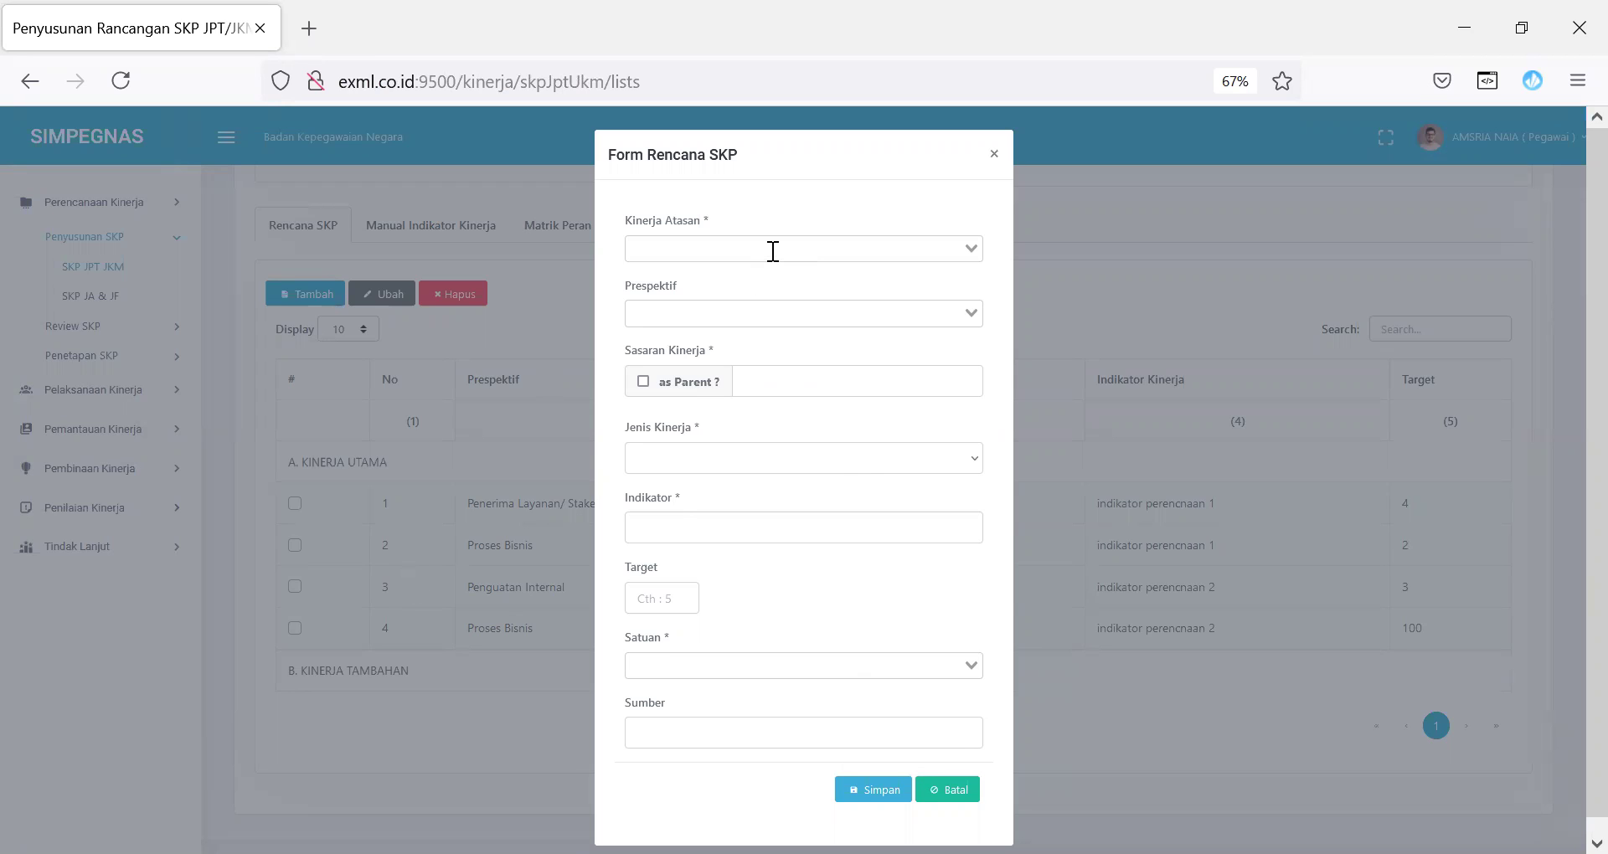
left_click(993, 154)
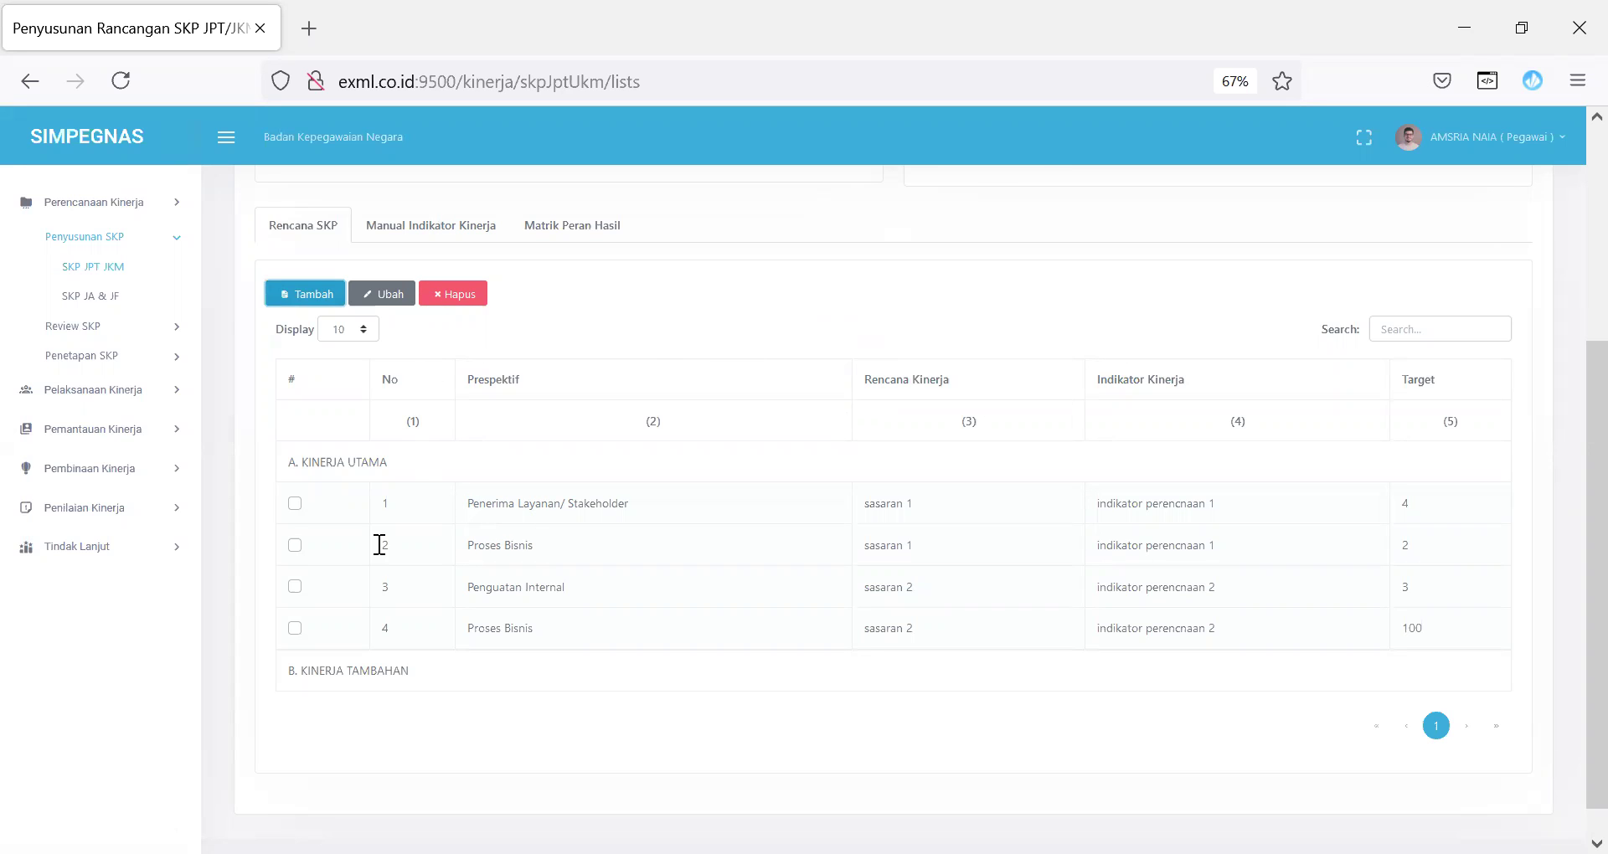
left_click_drag(424, 520, 703, 585)
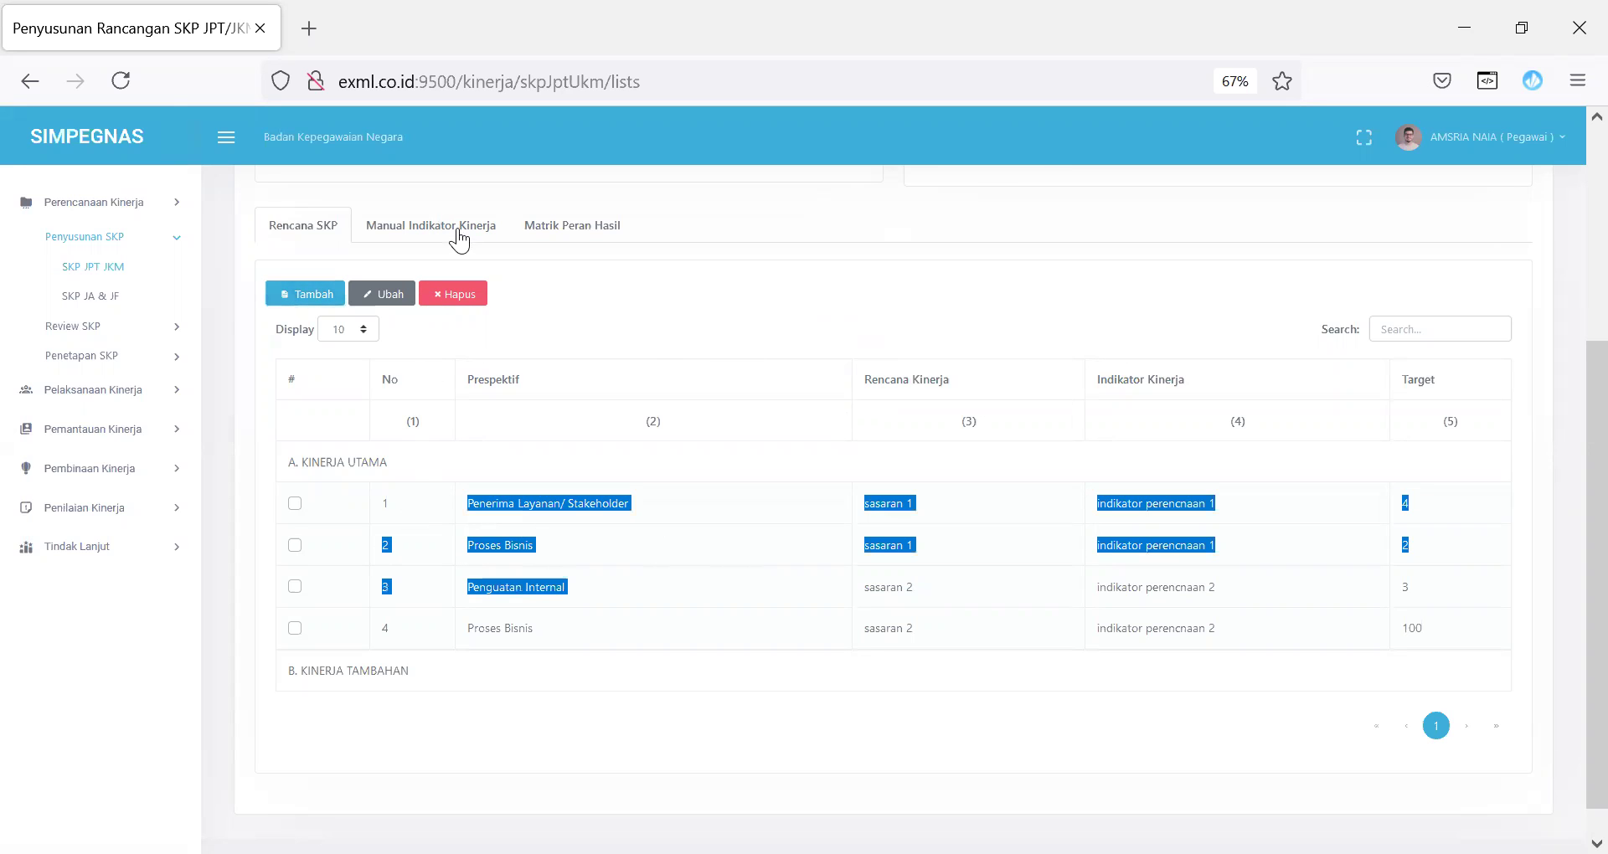
Step: Review the Manual Indikator Kinerja tab, then switch to Matrik Peran Hasil, which has no team-leader data
left_click(460, 235)
left_click_drag(1572, 307, 1572, 199)
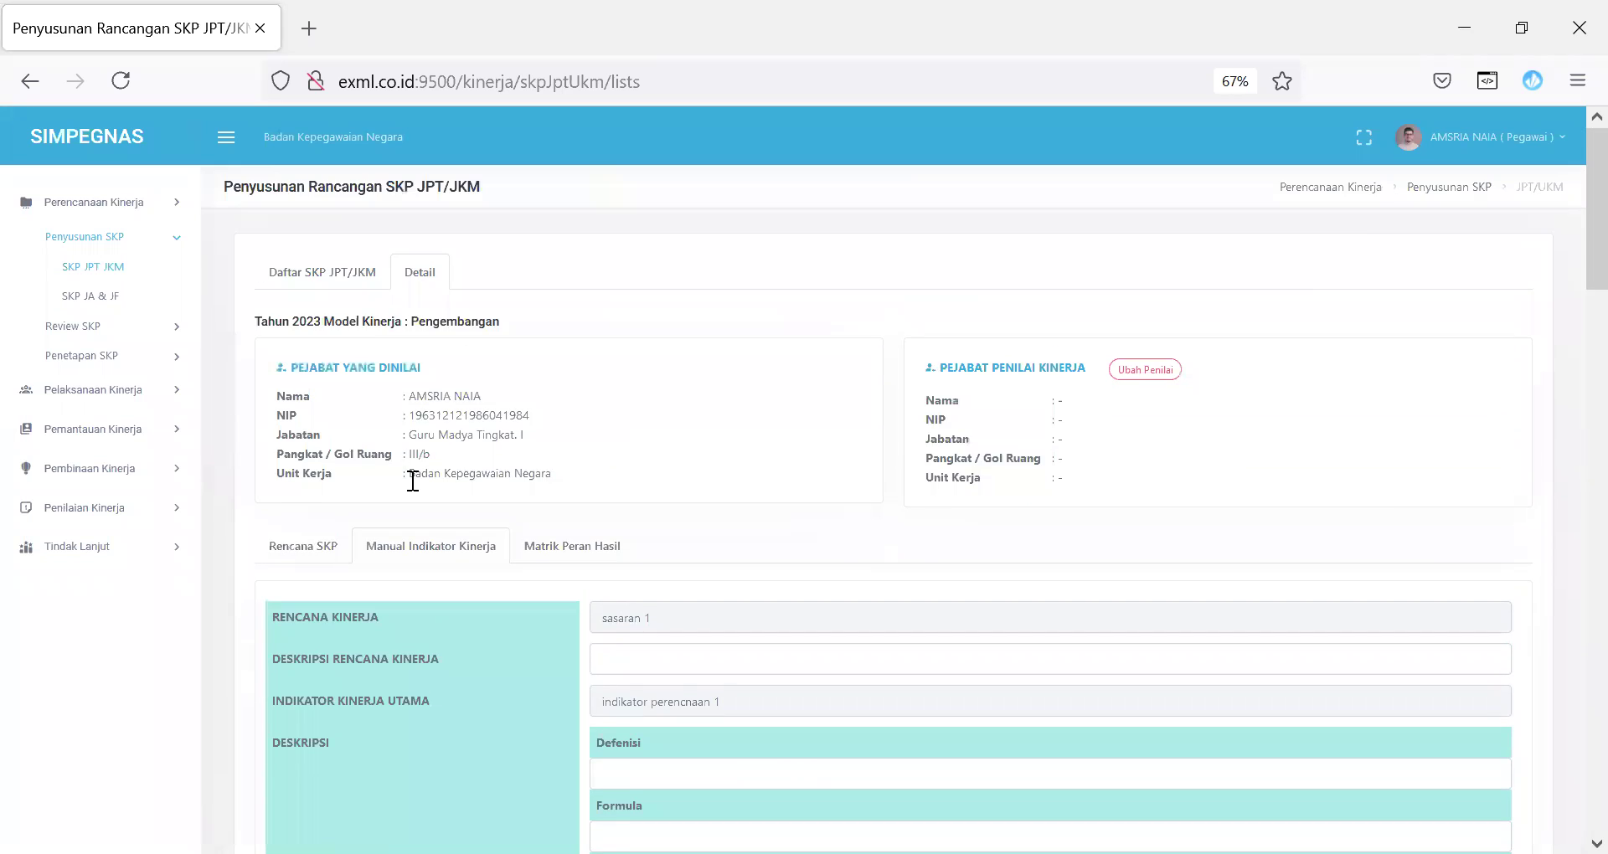
left_click(570, 546)
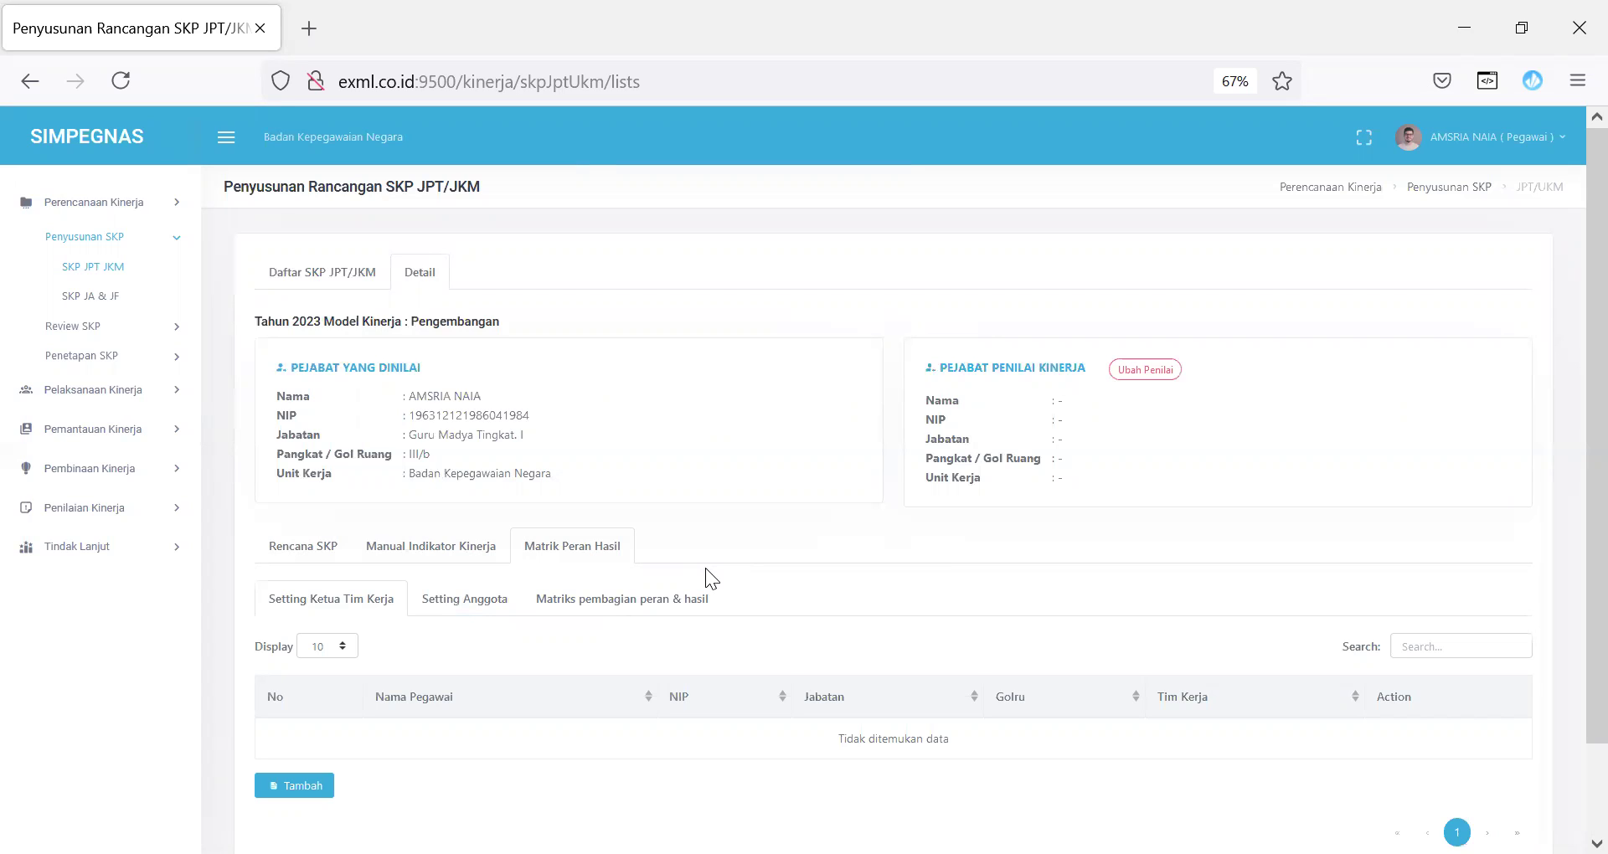
left_click(1493, 150)
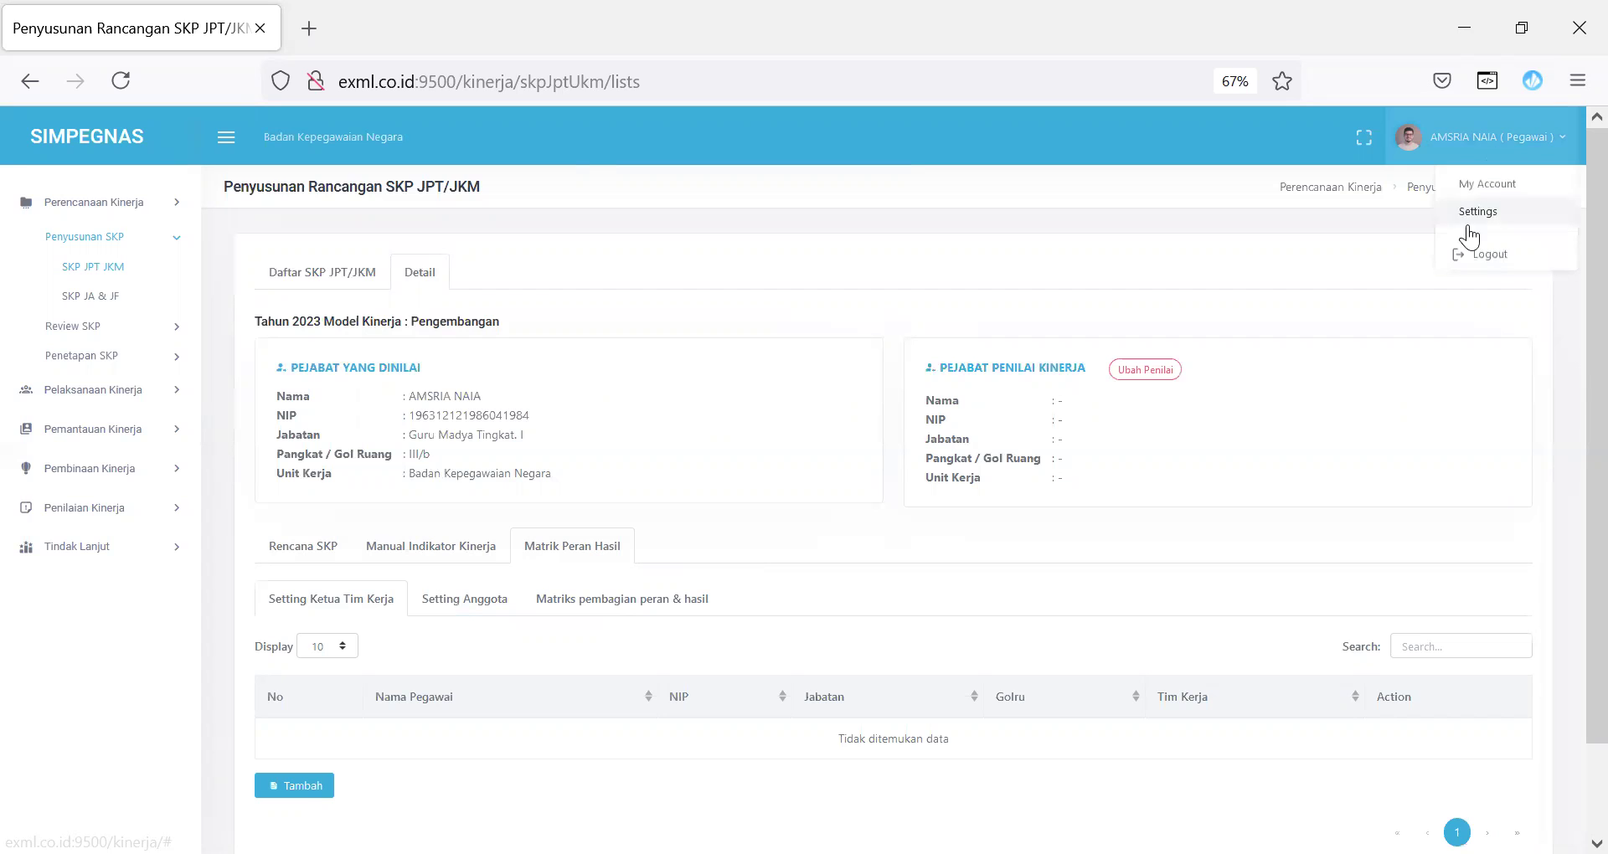
Step: Log out and sign in to KINERJA with the team leader's username and password
left_click(1480, 255)
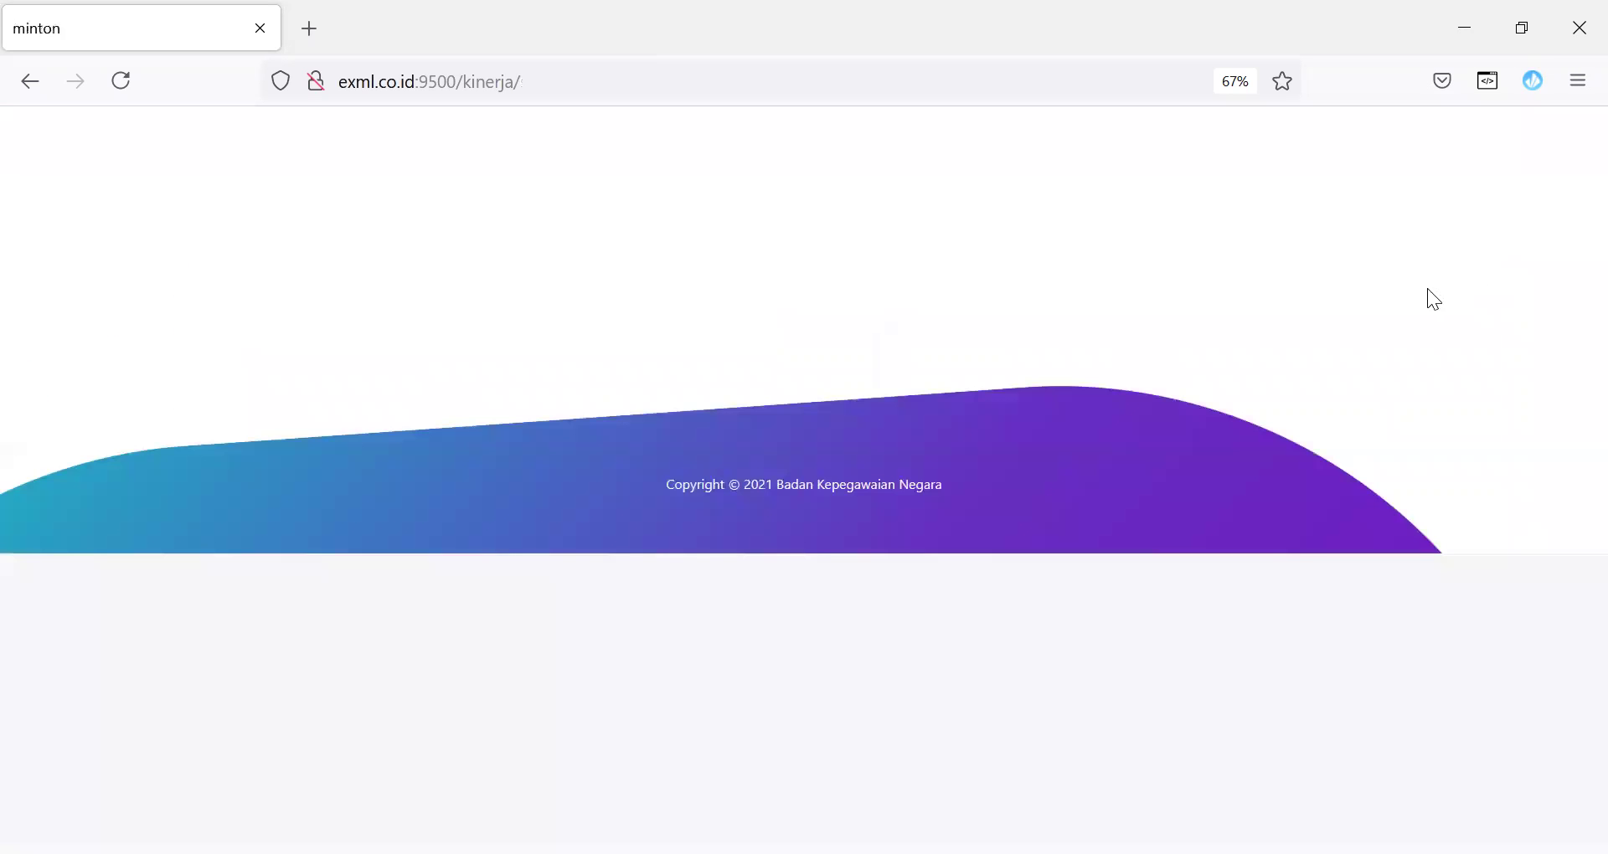
left_click(664, 85)
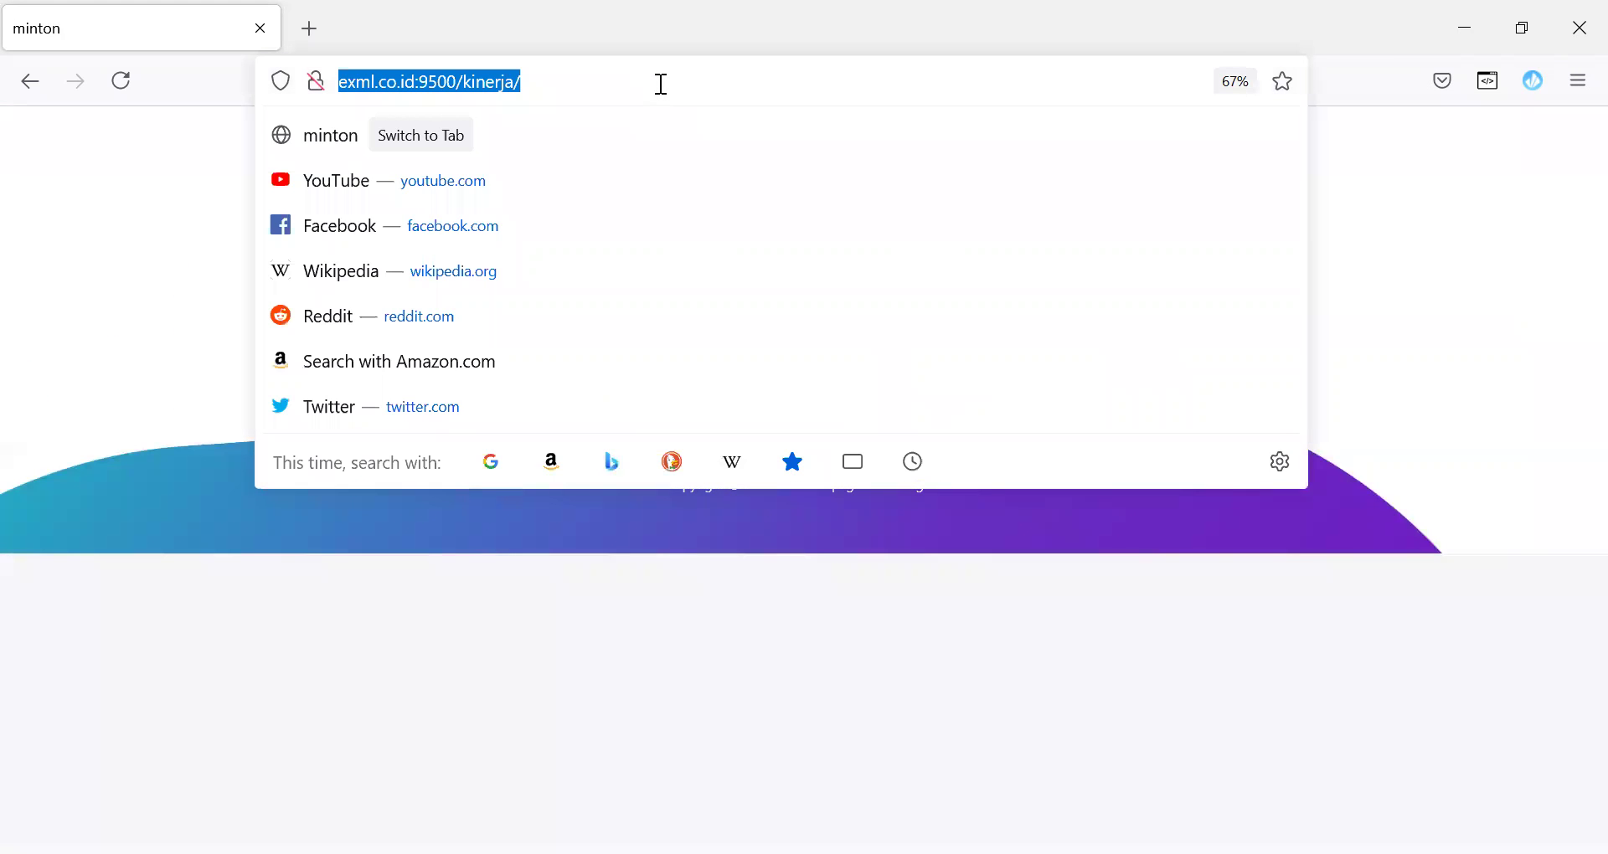
key("Return")
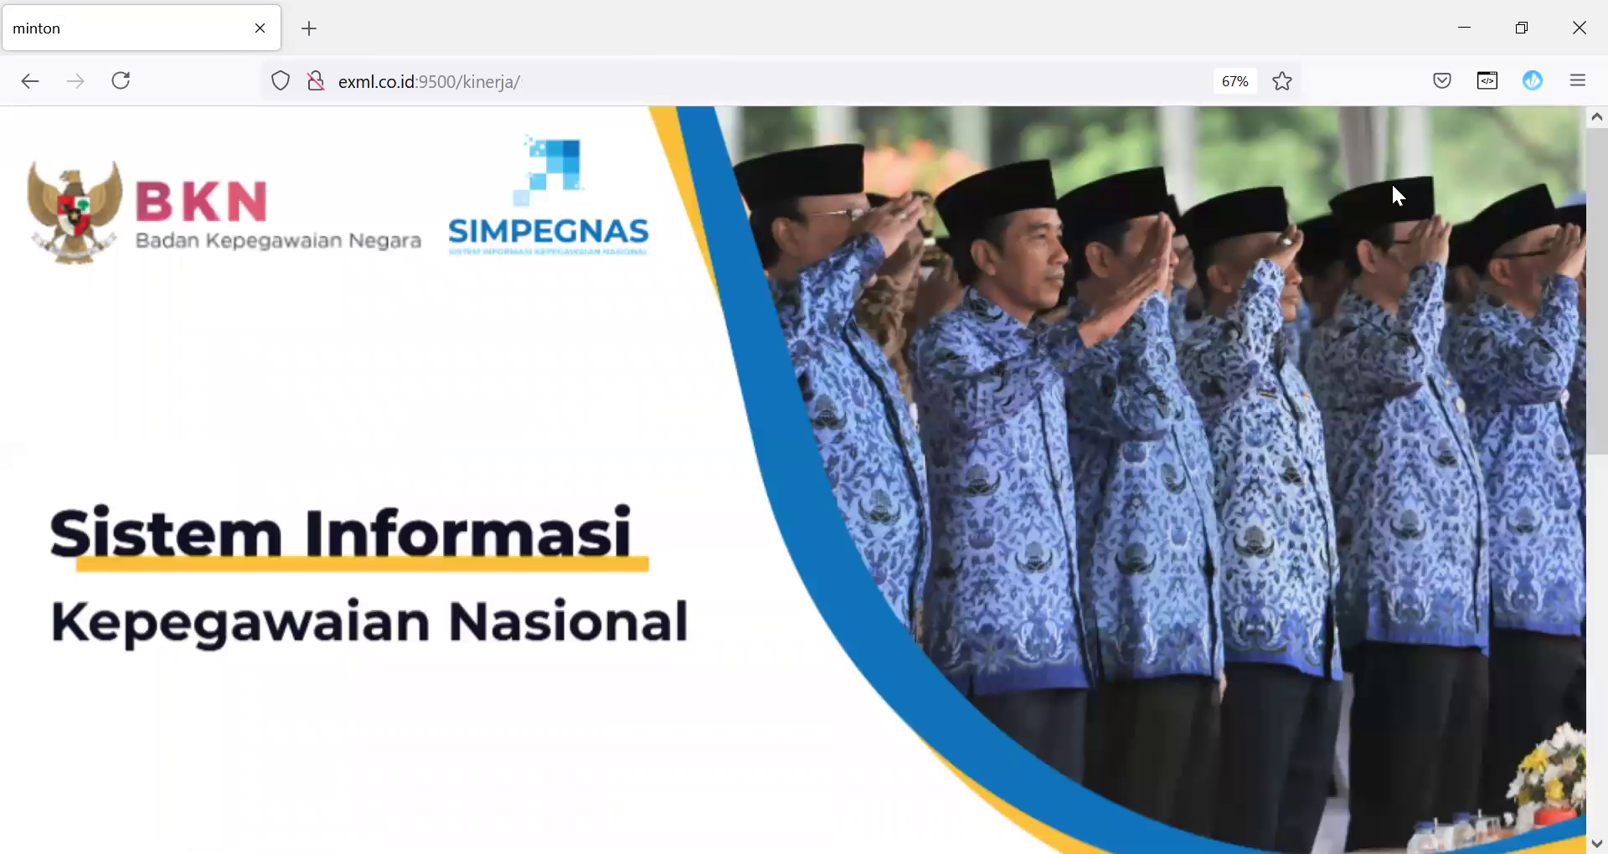
scroll(1567, 454, "down", 10)
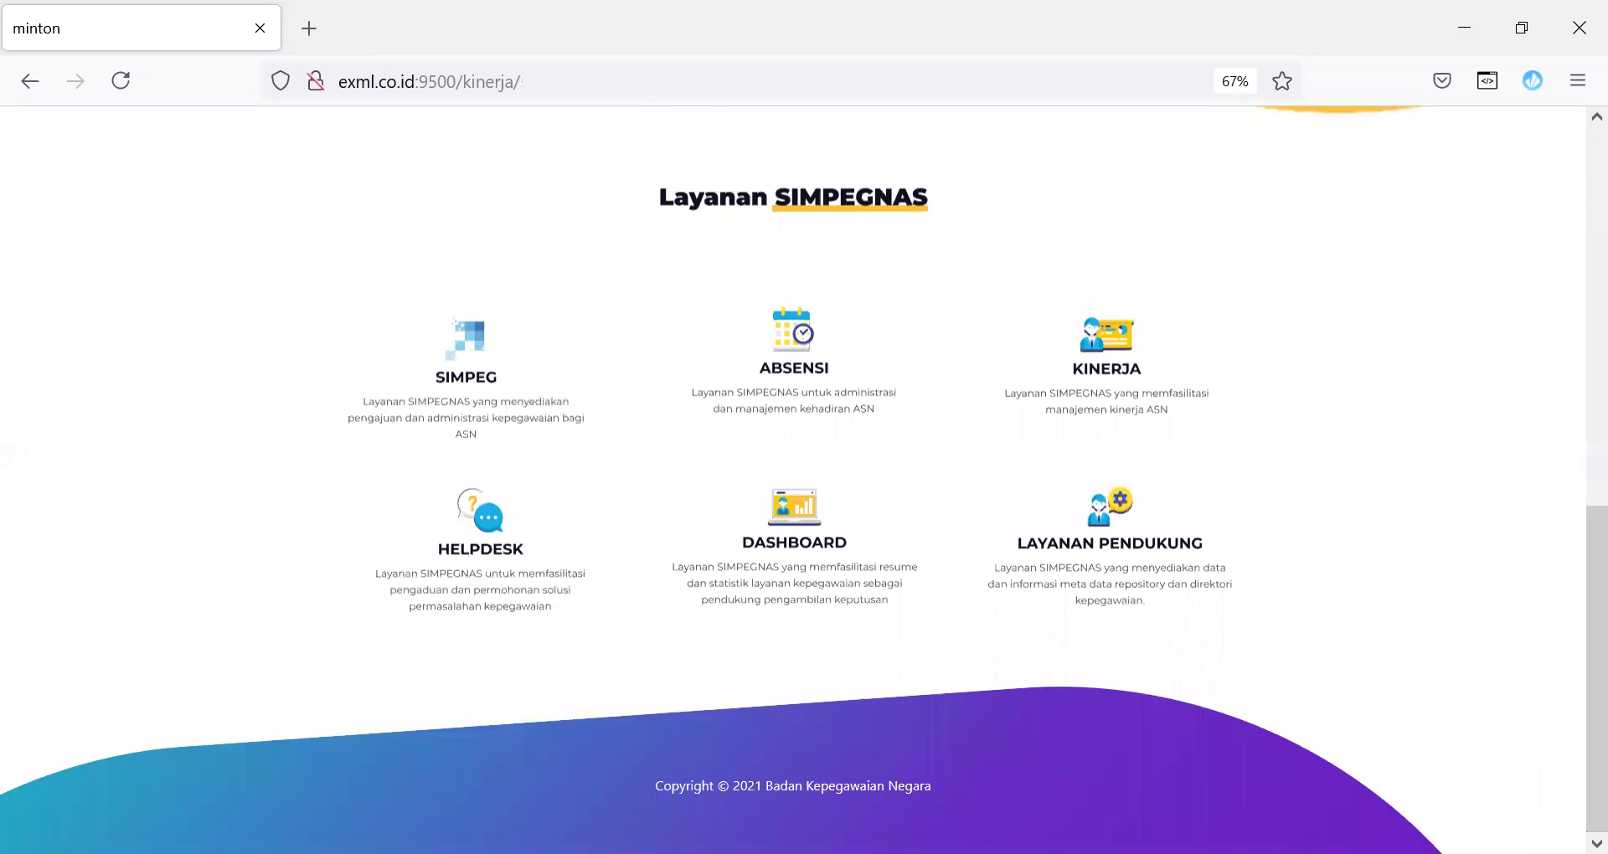
key("alt+Tab")
left_click(1117, 356)
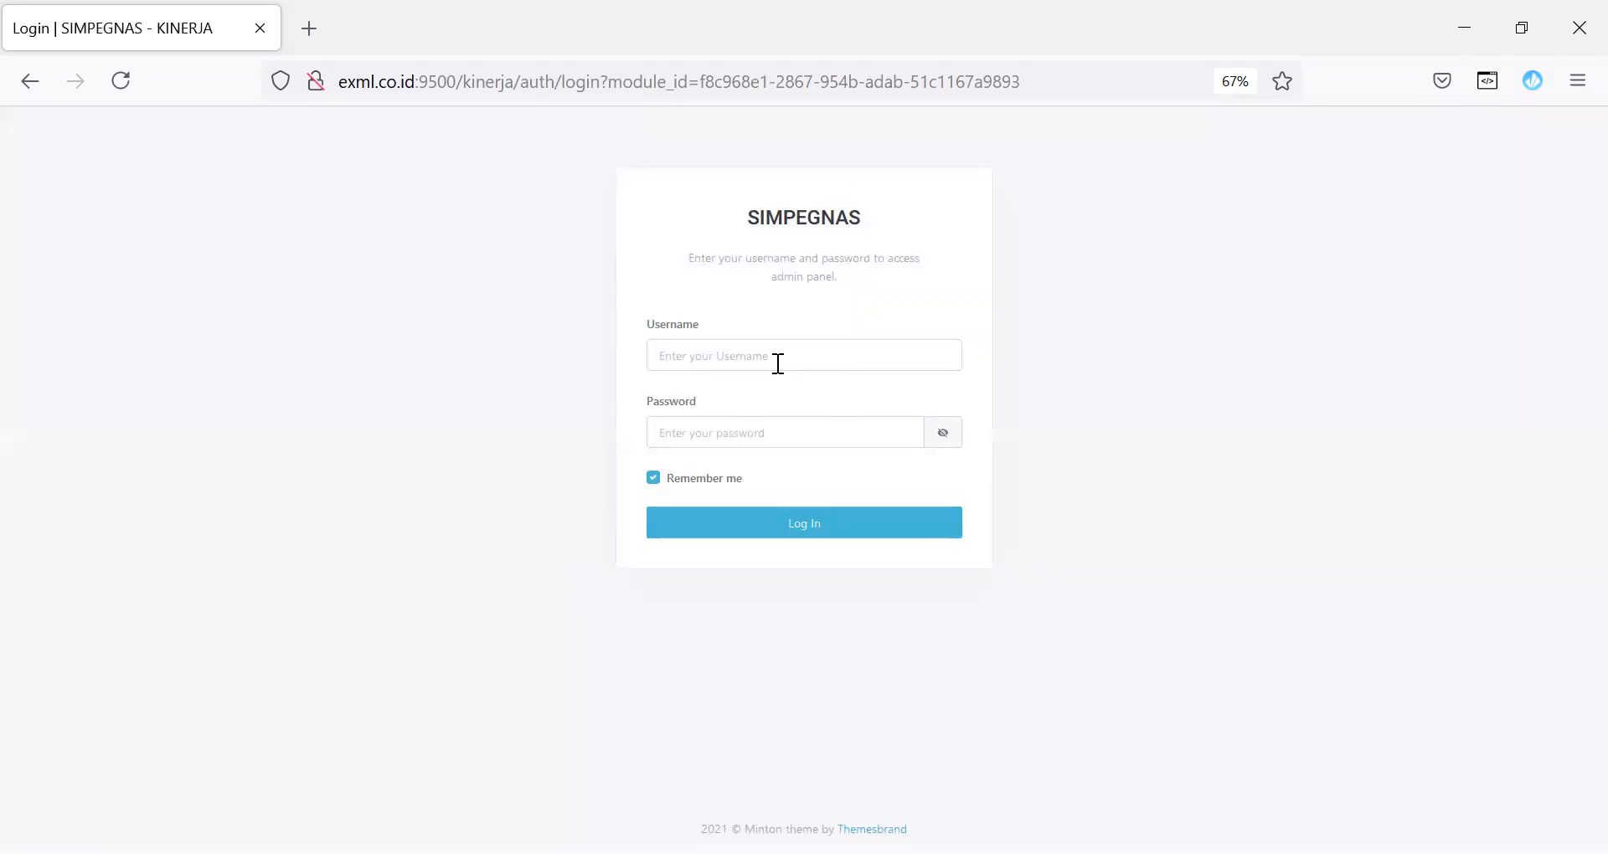
left_click(822, 444)
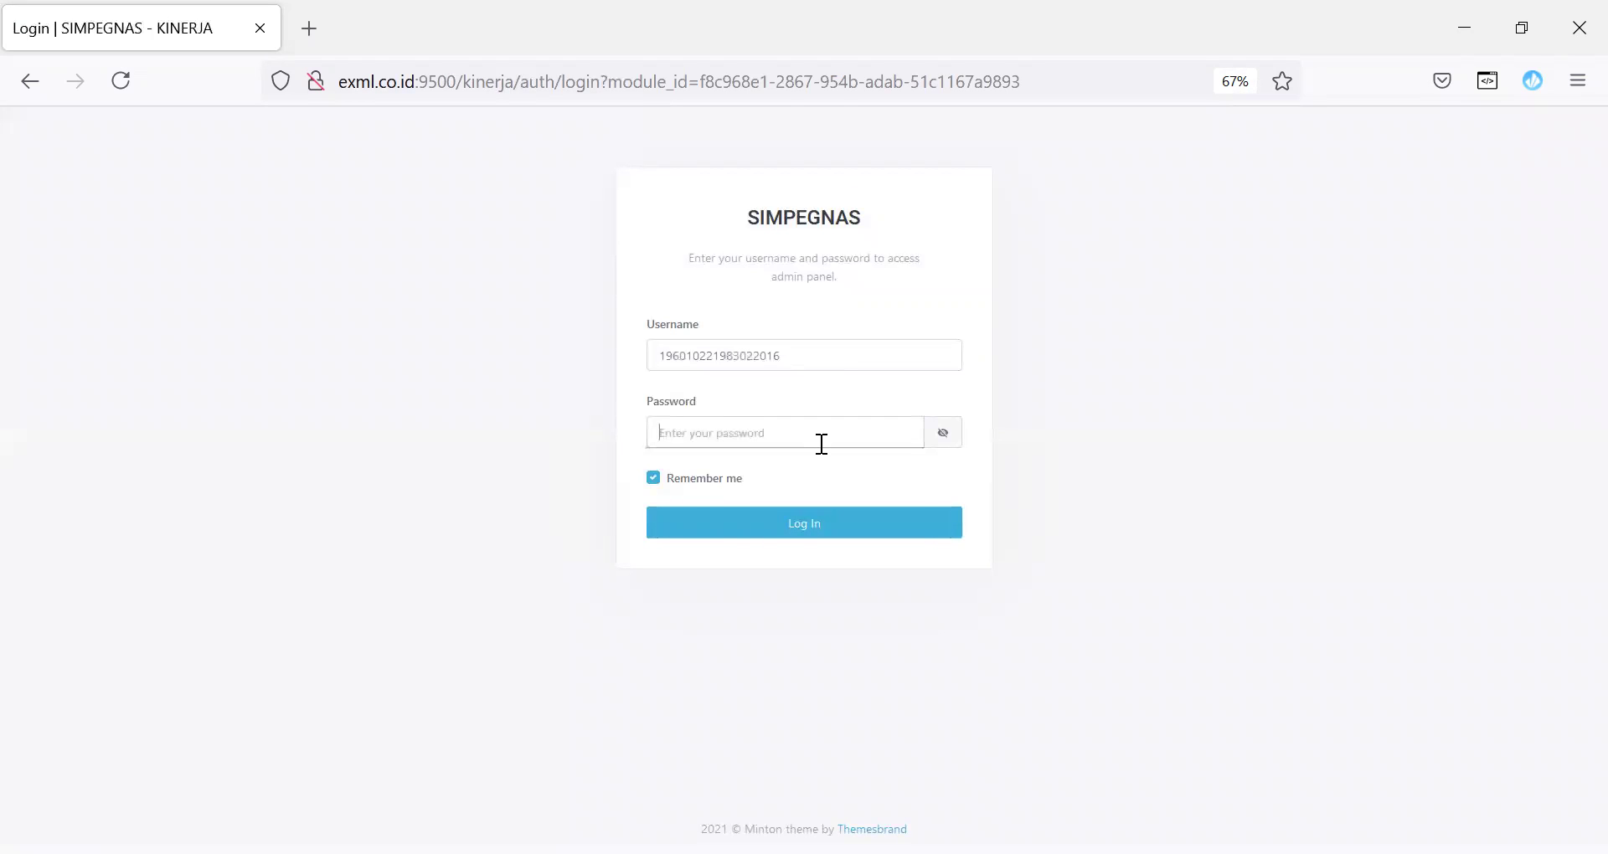
type("•")
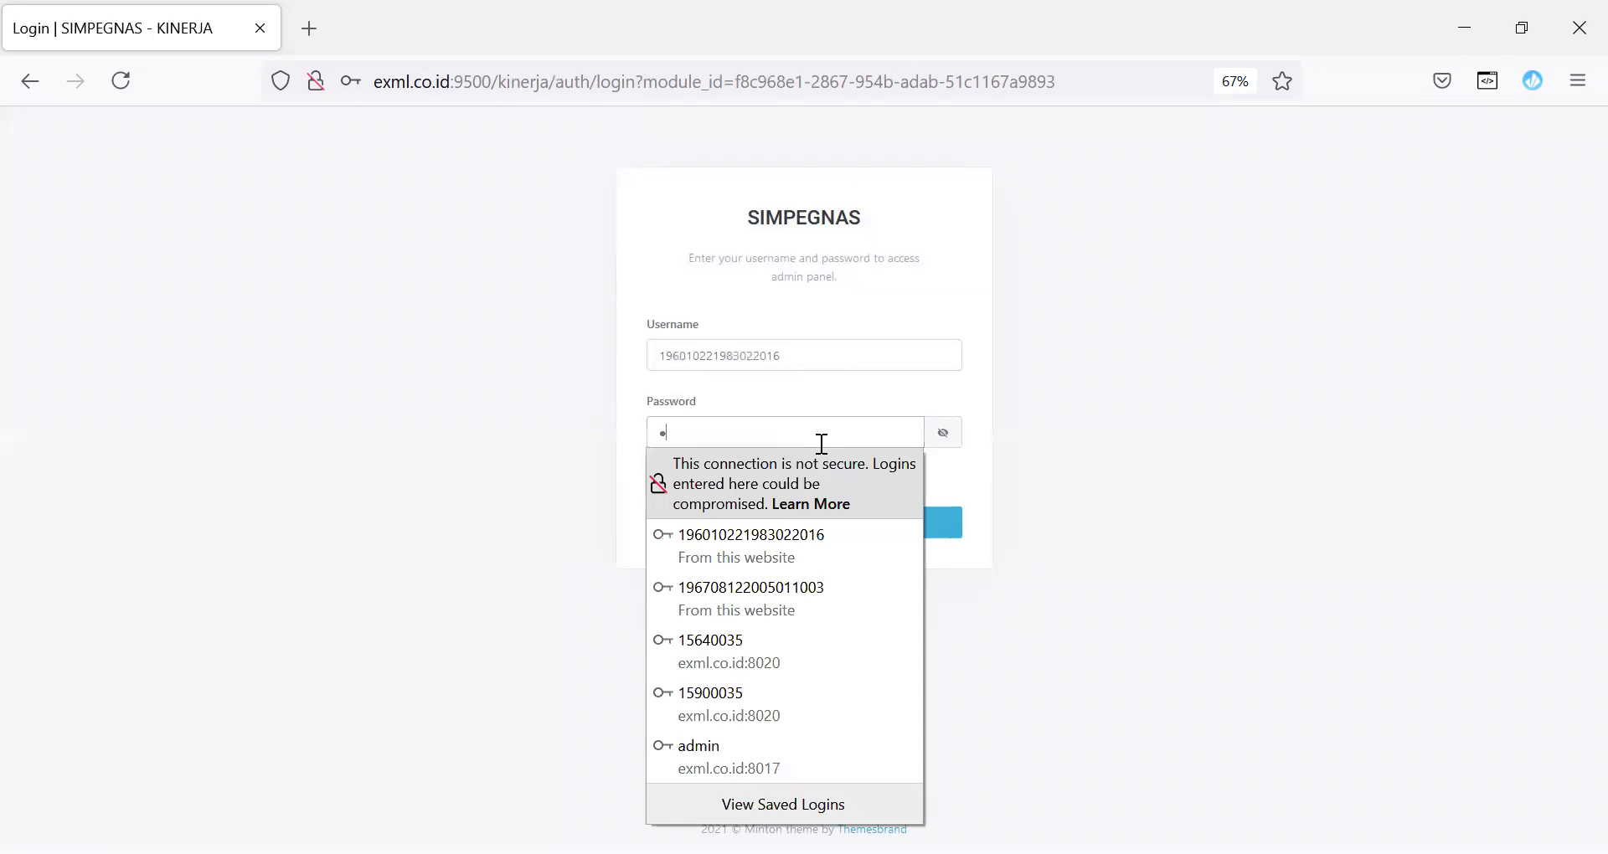
type("••")
left_click(793, 527)
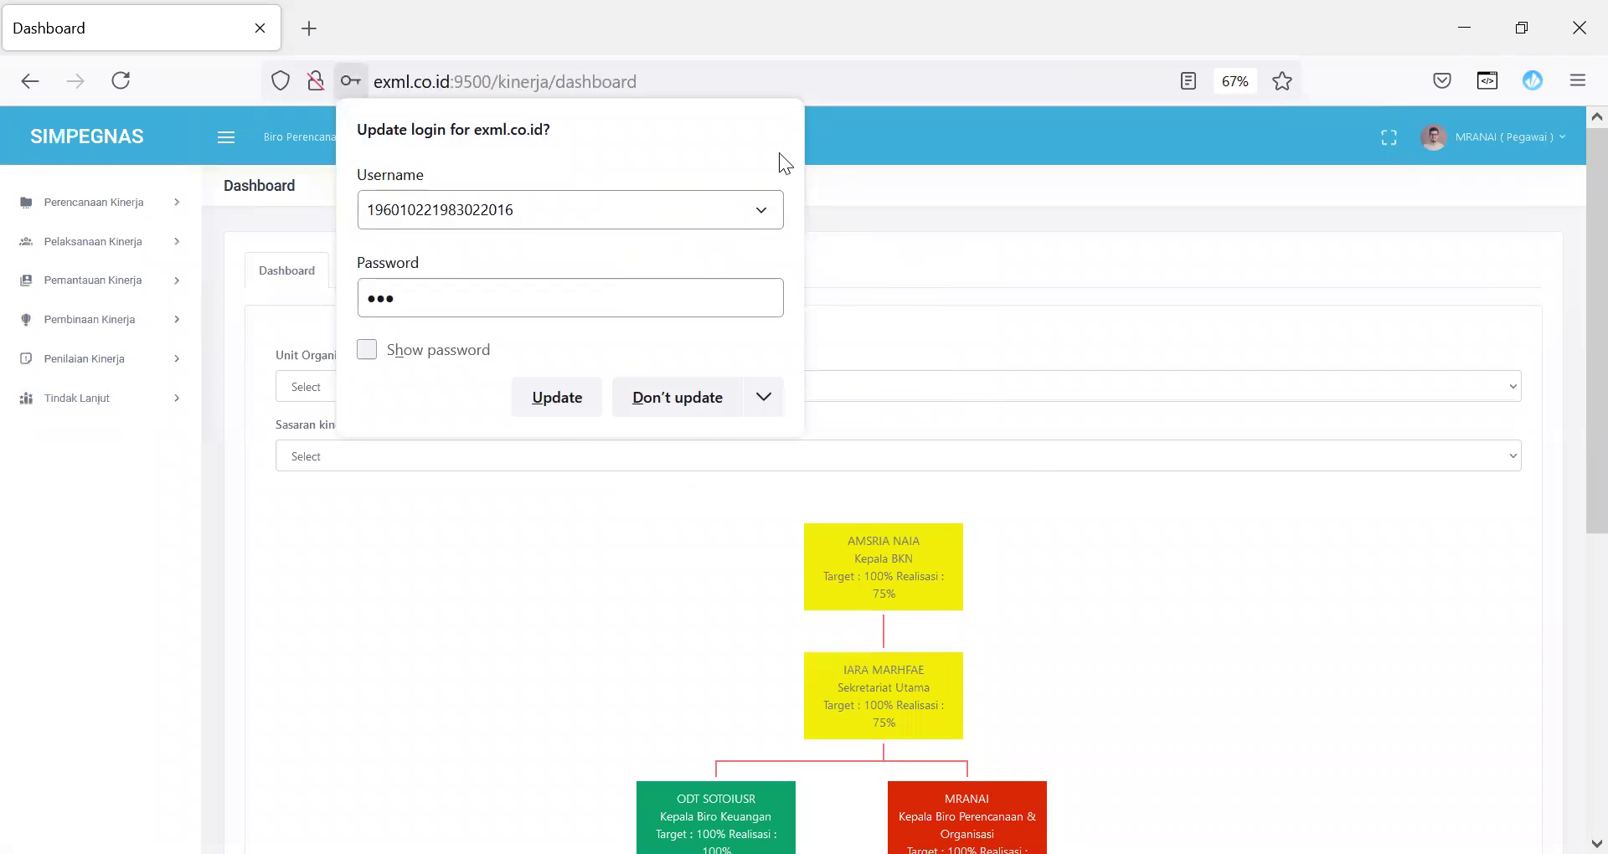
Step: Open the team leader's SKP JPT/JKM detail under Perencanaan Kinerja > Penyusunan SKP
left_click(649, 400)
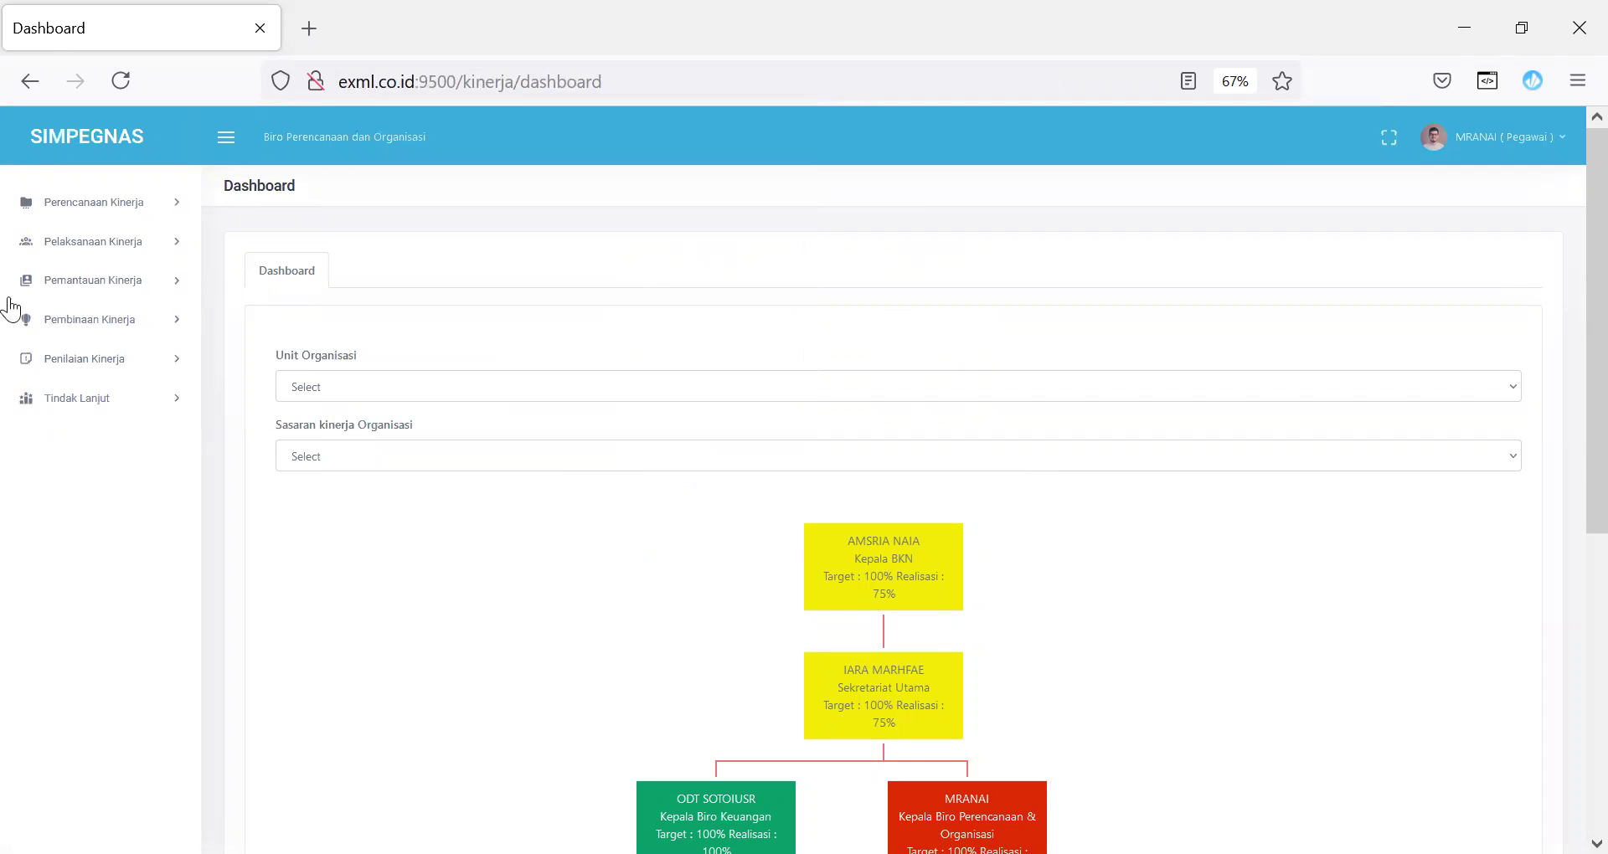
left_click(139, 215)
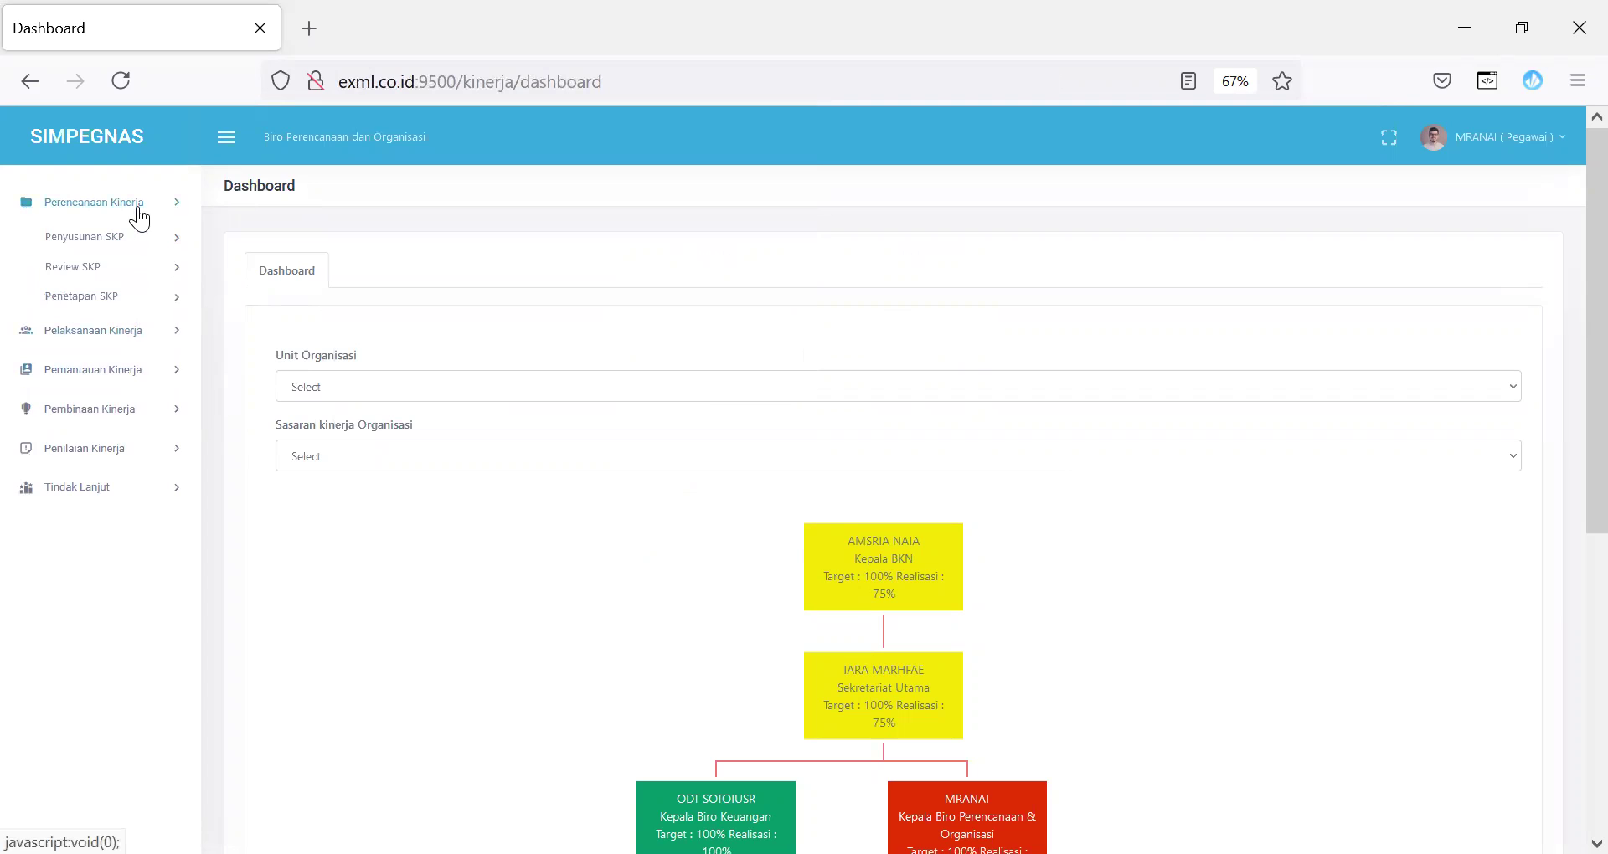
left_click(110, 245)
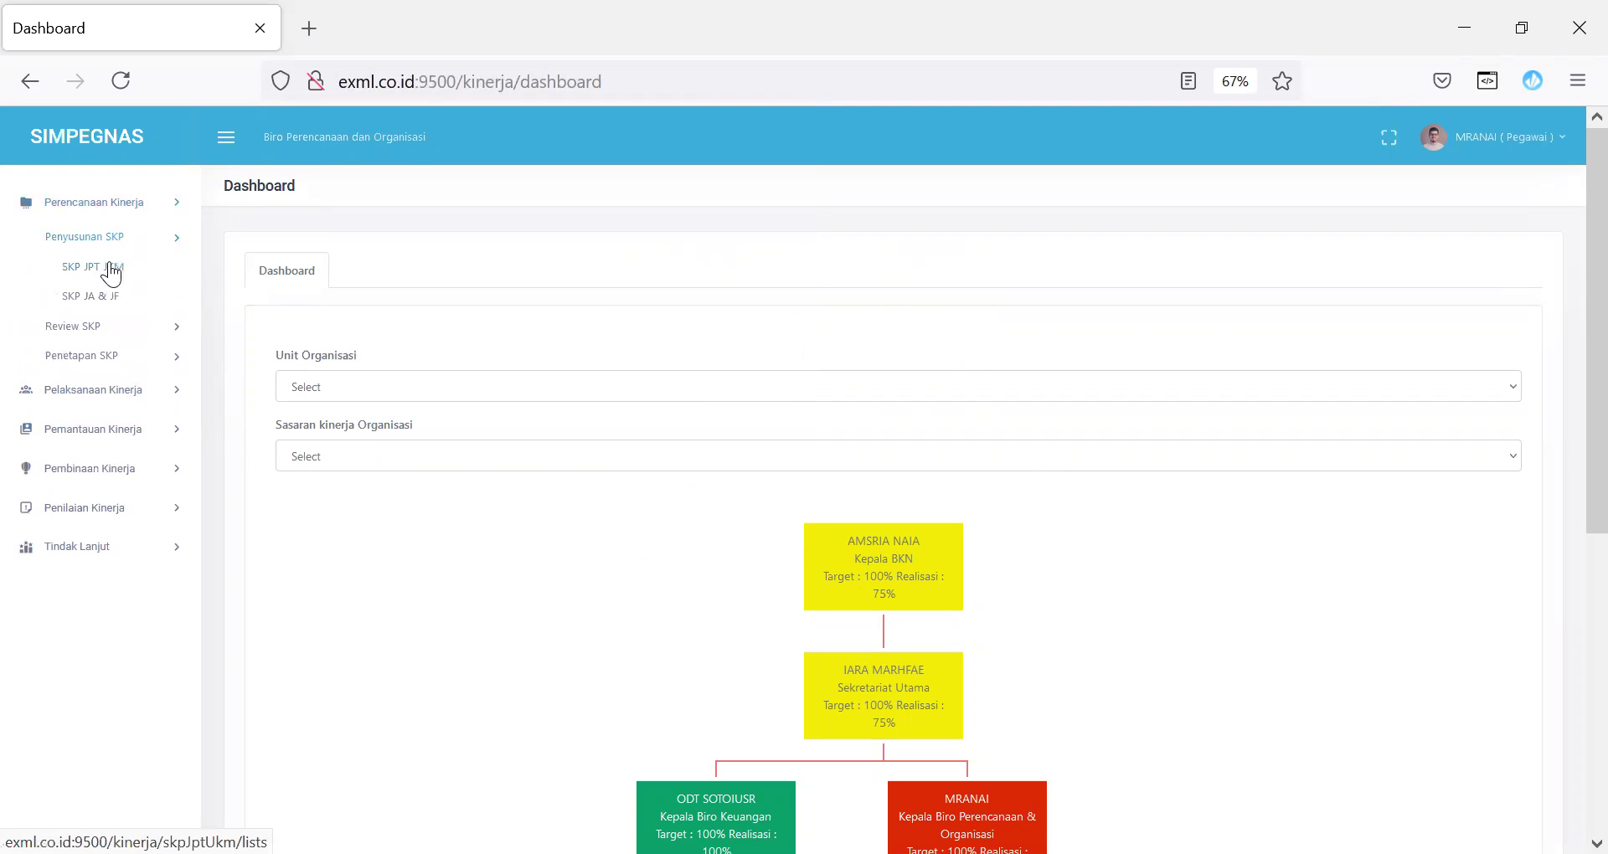
left_click(109, 266)
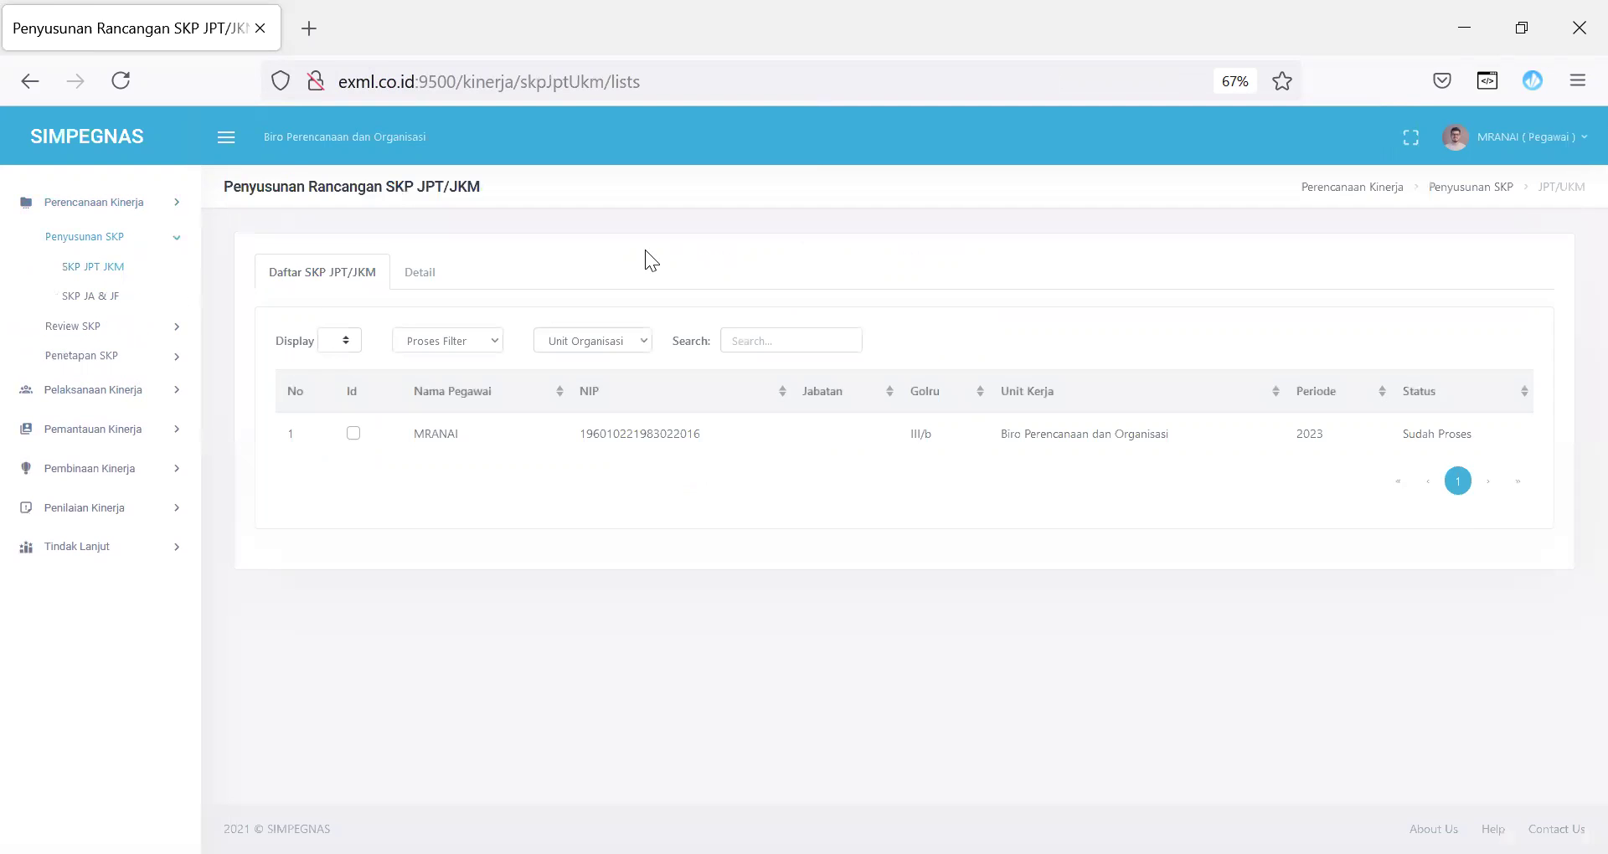
left_click(352, 434)
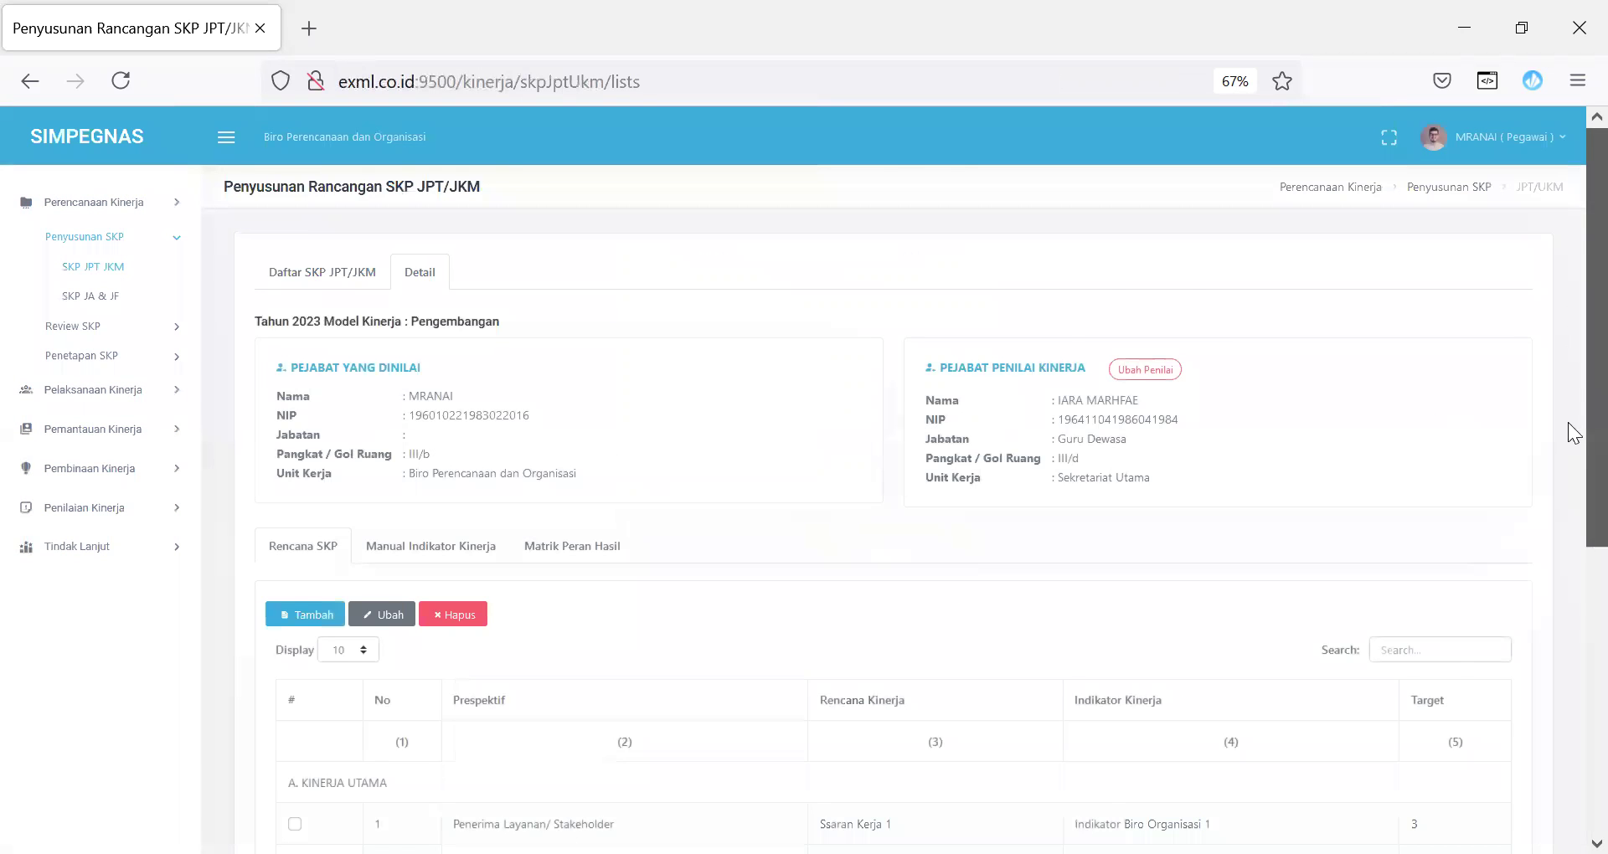
scroll(1568, 503, "down", 5)
scroll(1571, 351, "up", 5)
scroll(1565, 435, "down", 5)
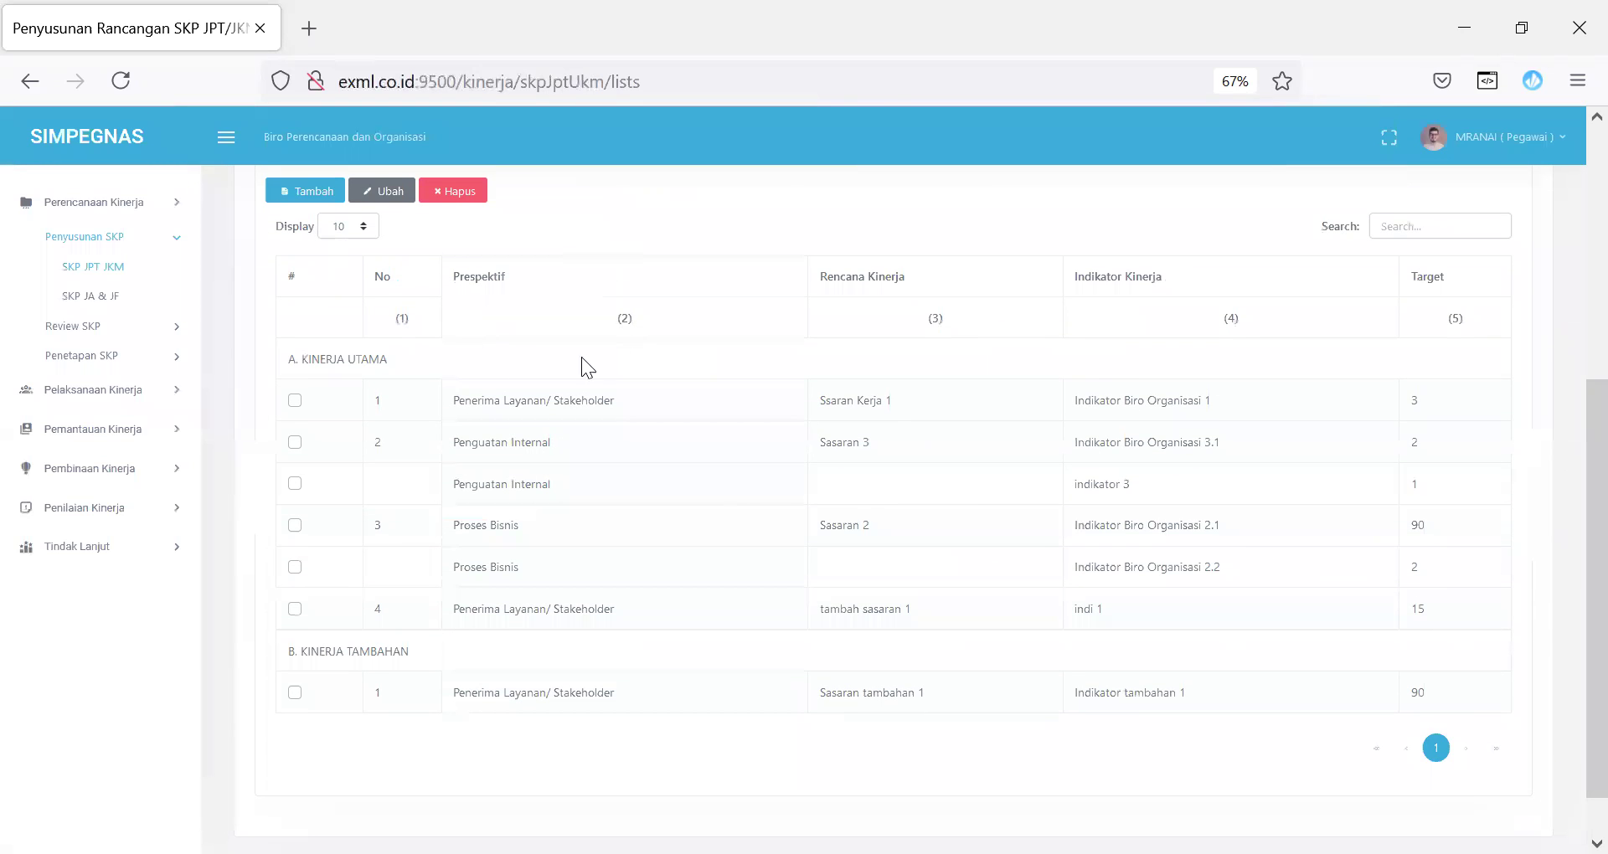
Step: Review the four Kinerja Utama rows, then open a fresh Rencana SKP form
left_click(305, 191)
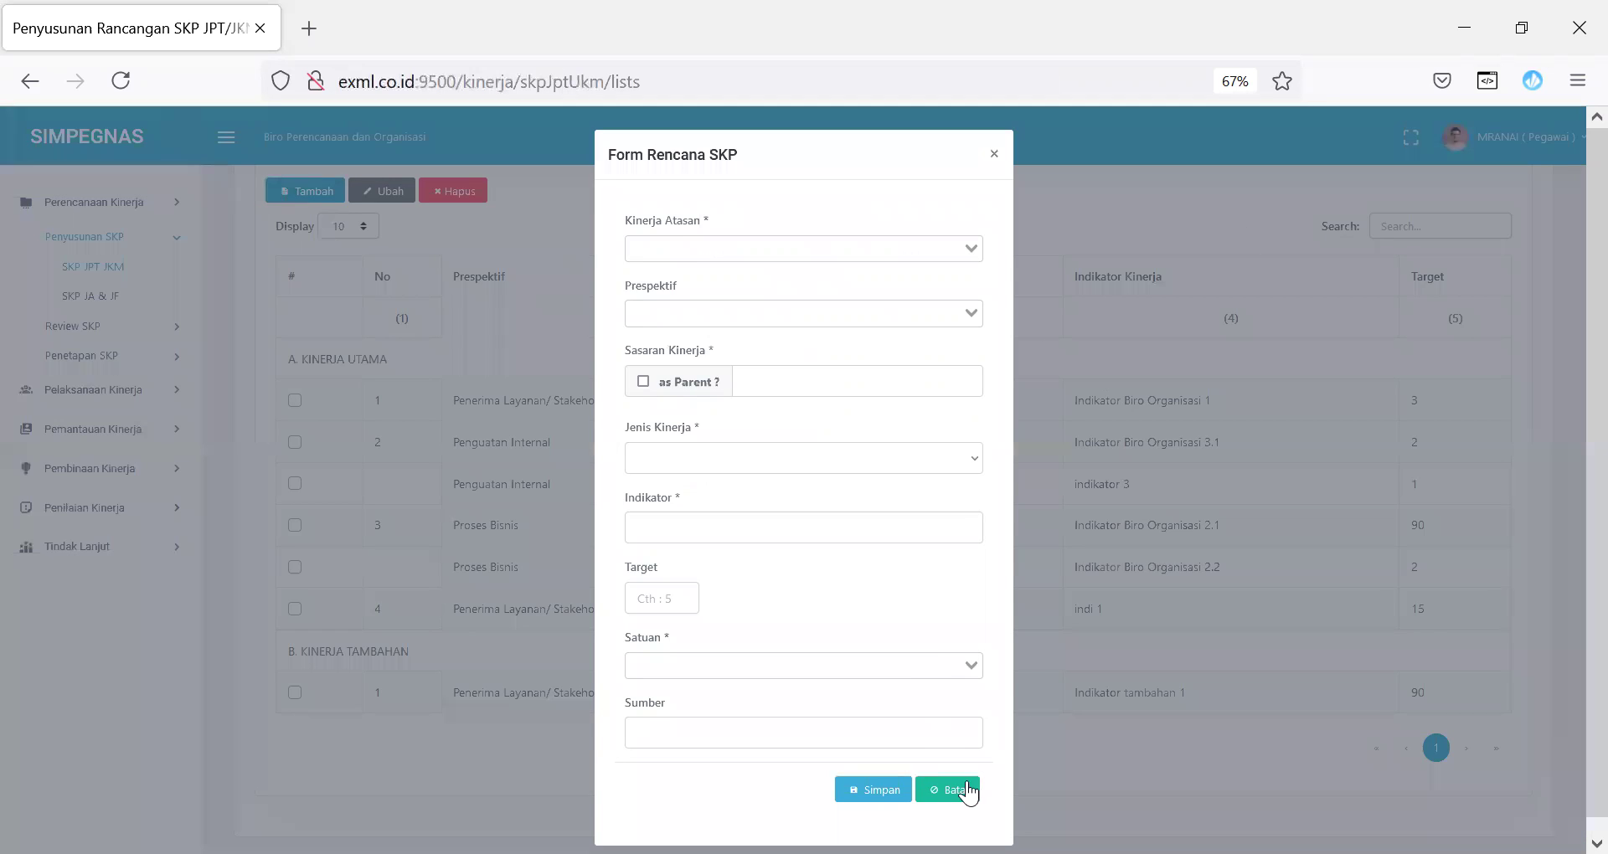
left_click(961, 787)
scroll(682, 544, "up", 1)
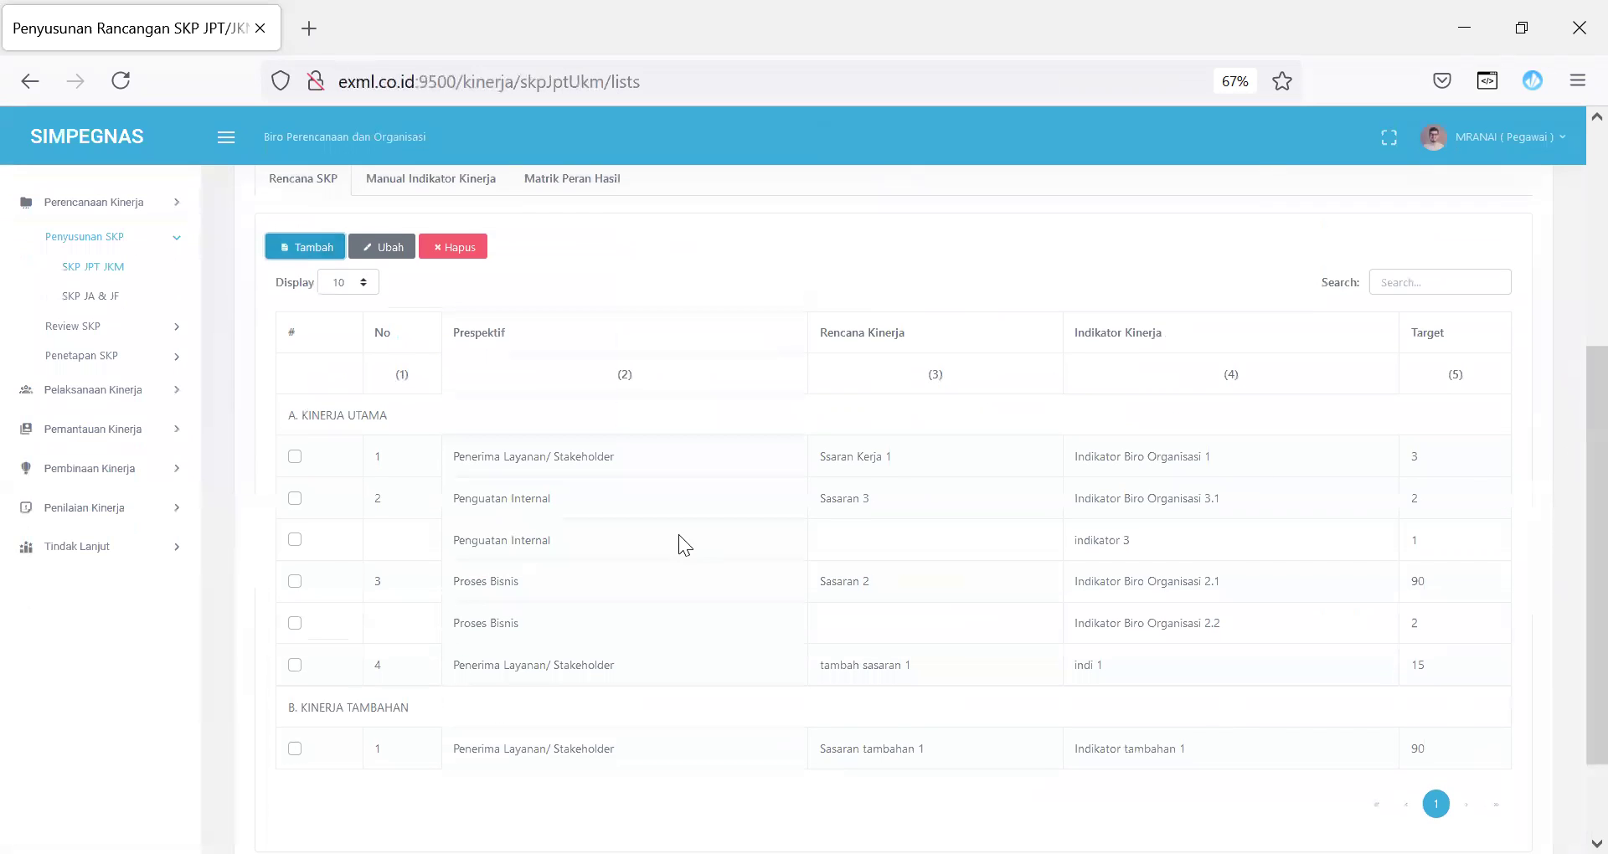
left_click_drag(303, 456, 1442, 662)
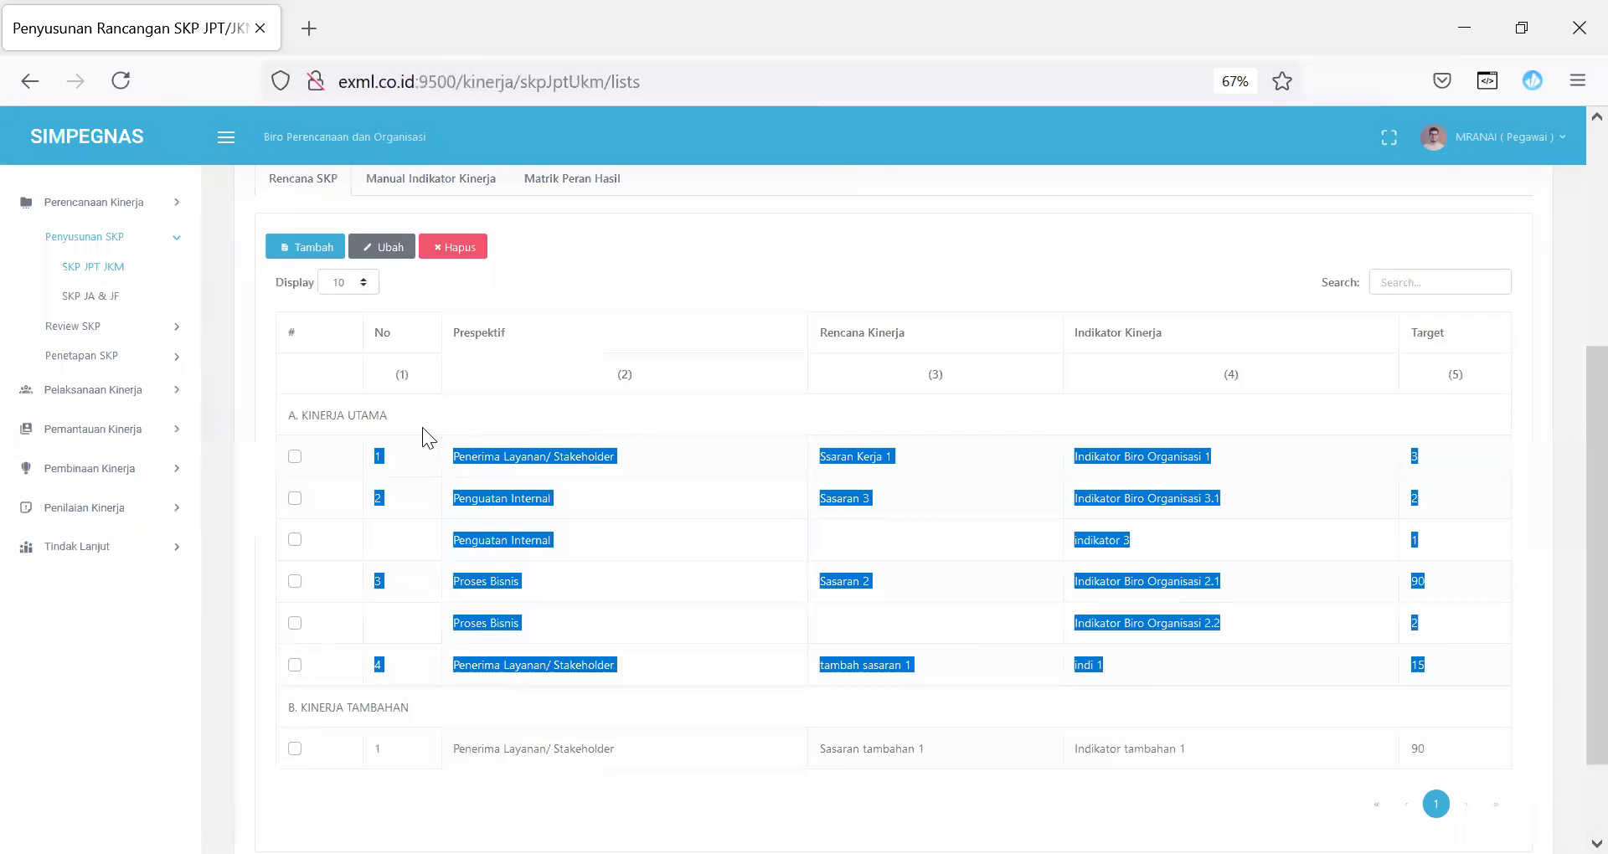
left_click(700, 253)
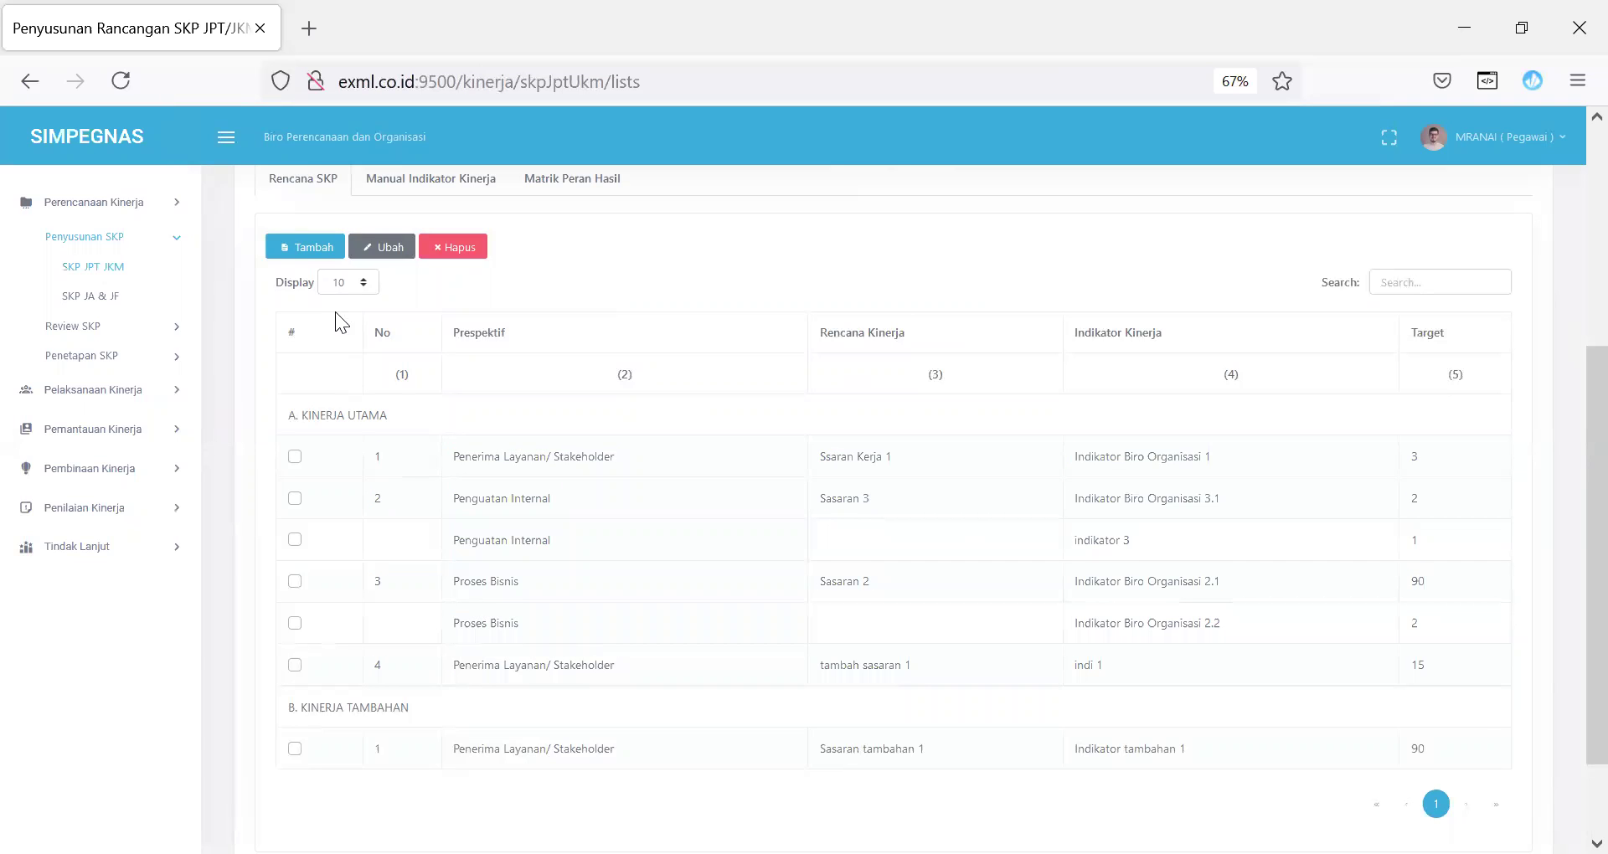
left_click(312, 245)
Step: Link the row to sasaran 2, set Proses Bisnis perspective, Sasaran 'Sasaran kinerja tambahan 2', type Kinerja Tambahan
left_click(779, 253)
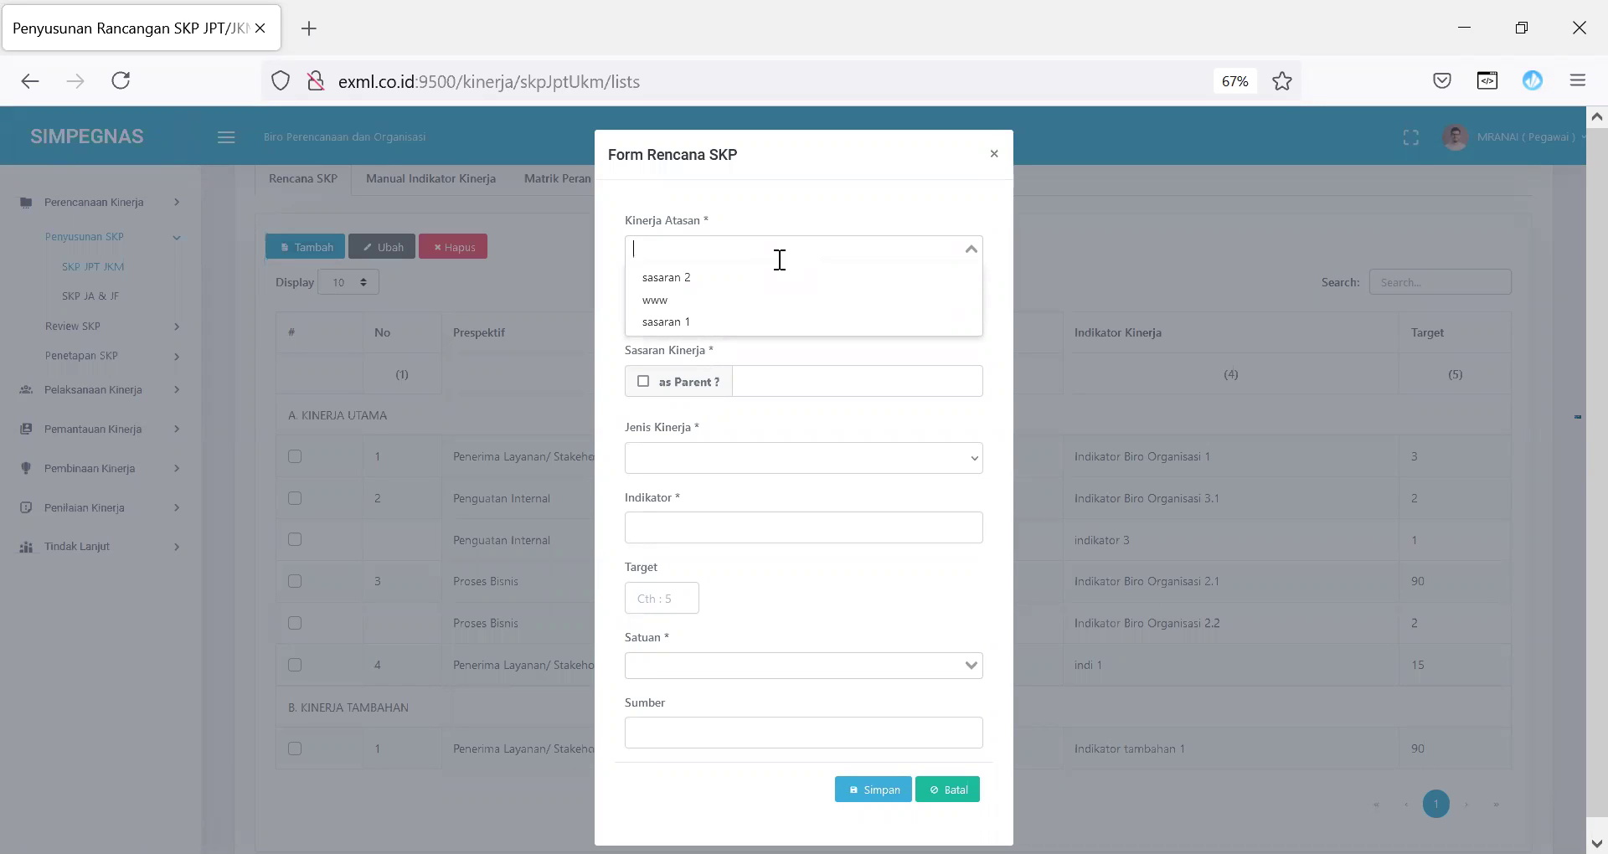
left_click(741, 289)
left_click(790, 313)
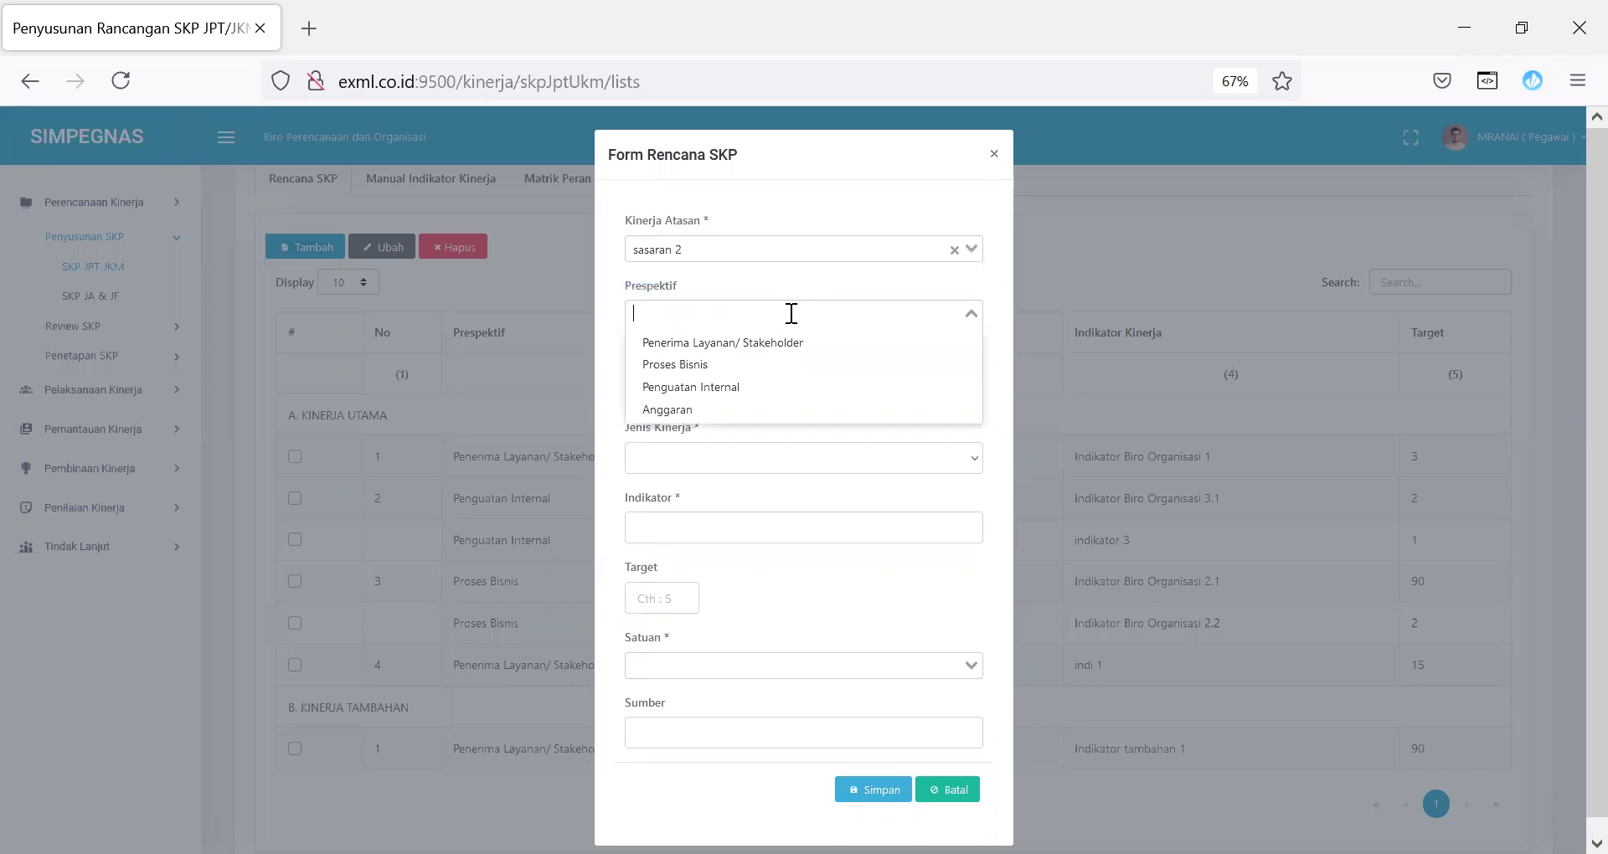
left_click(771, 365)
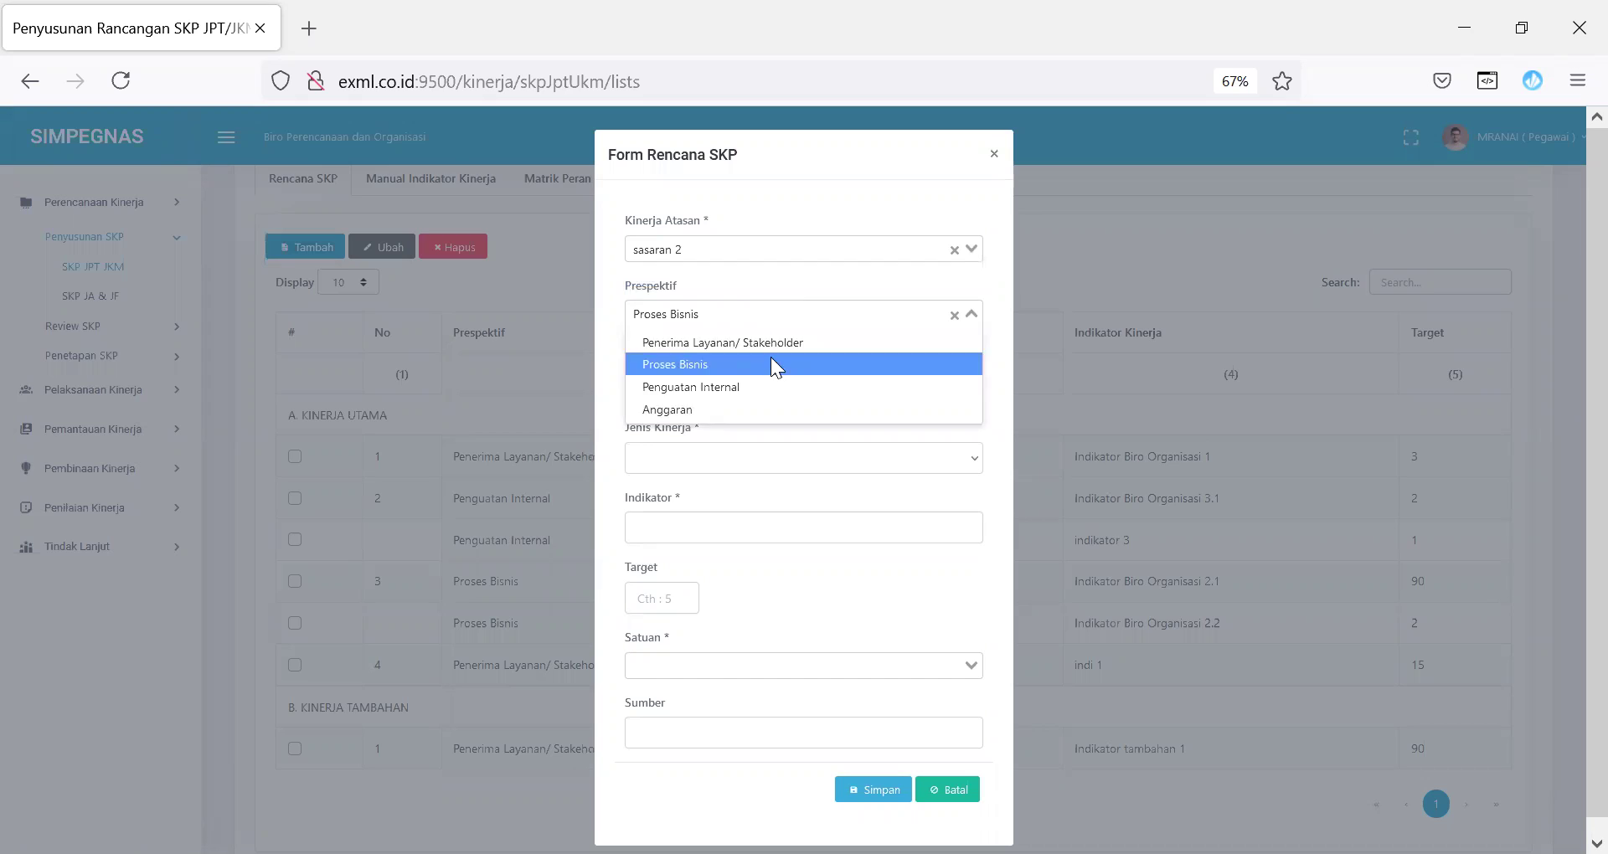
left_click(761, 385)
type("Sasa")
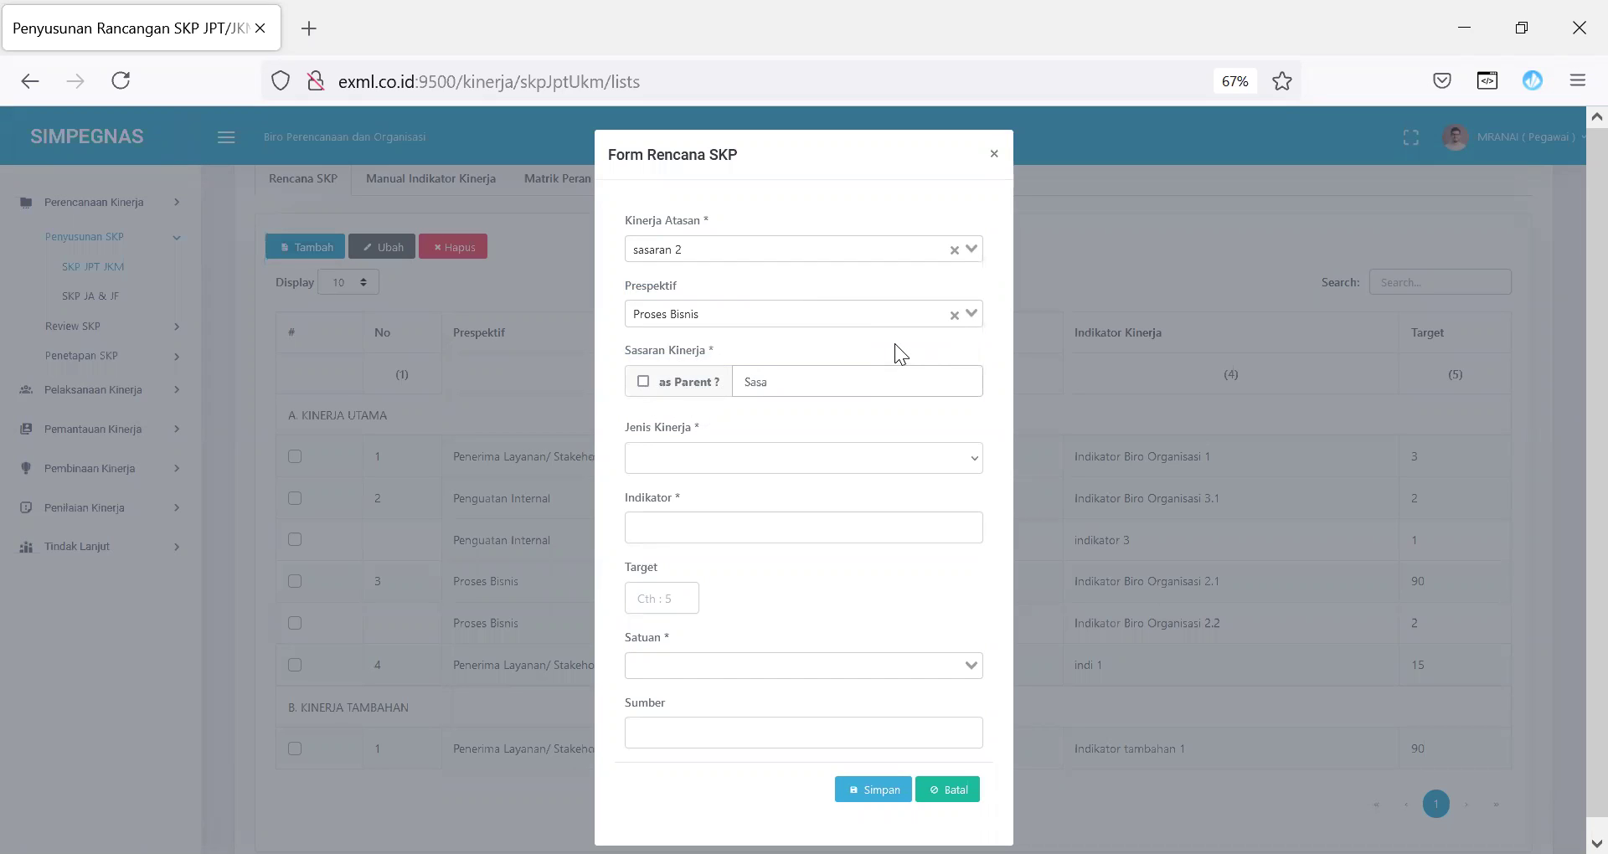
type("ran kinerja tambahan 2")
left_click(882, 462)
left_click(799, 536)
Step: Enter indicator 'indikator tambahan 2', target 90 in Persen, source 'tambahan inisiatif', and save the row
left_click(748, 527)
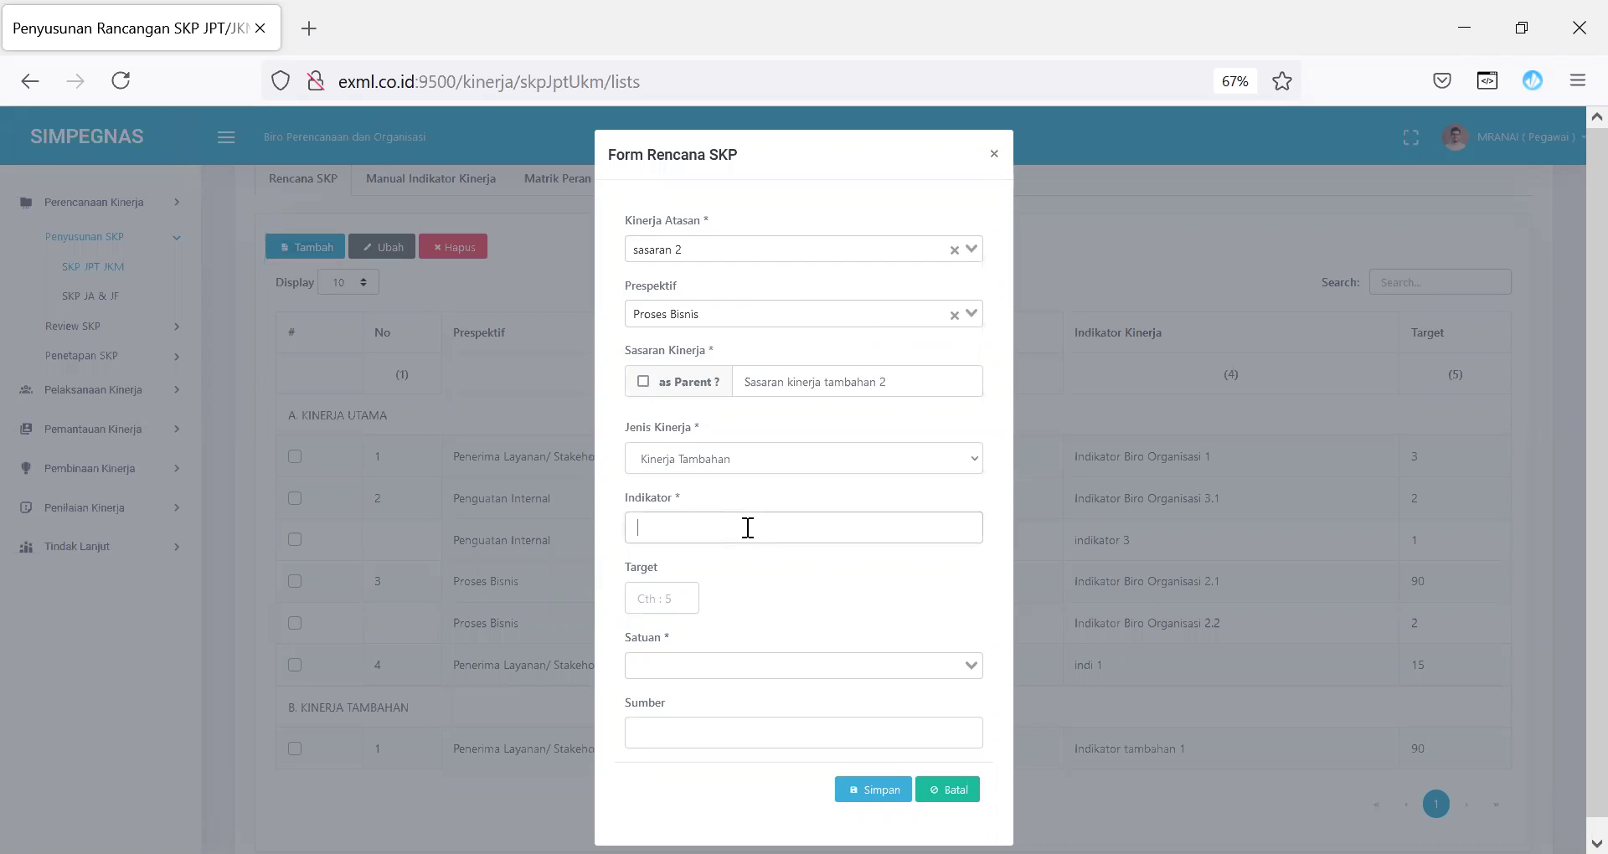
type("indikator tambahan")
left_click(659, 599)
type("90")
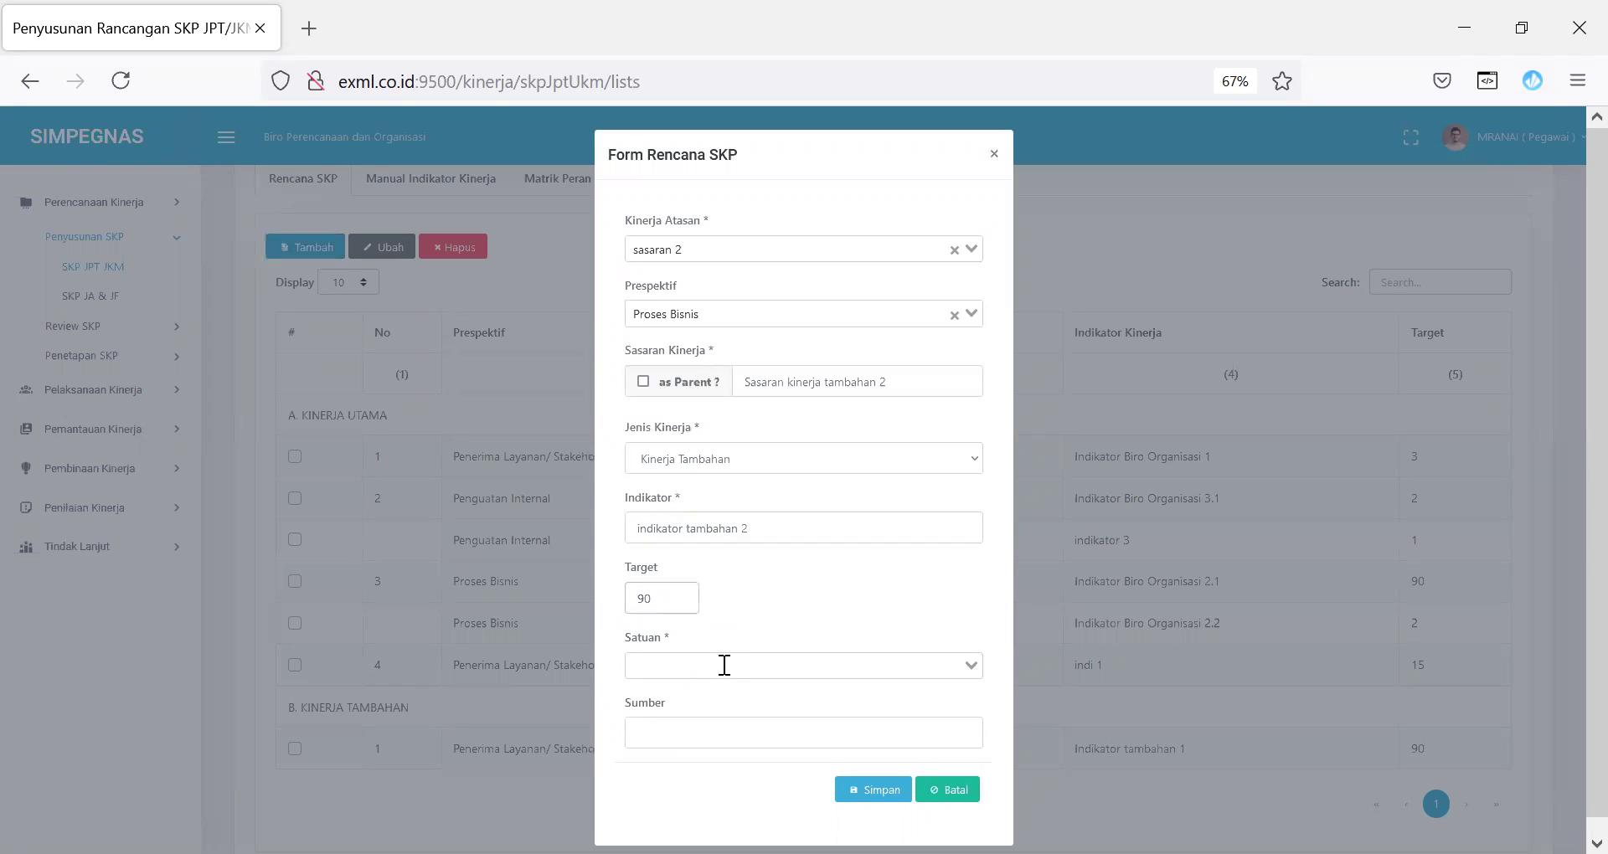
left_click(723, 665)
type("pers")
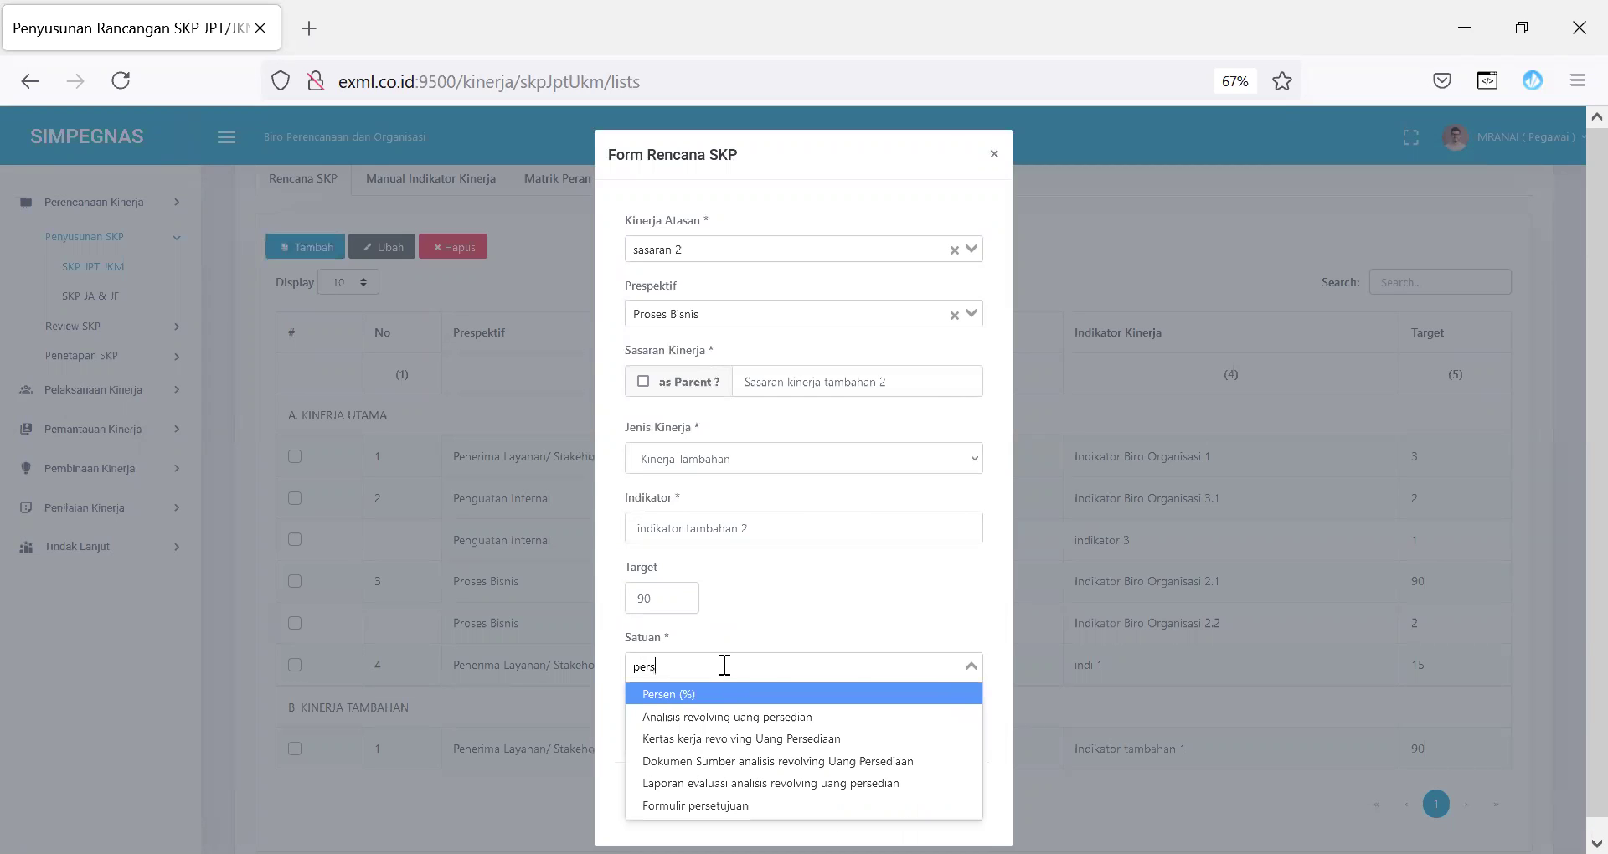
left_click(710, 694)
left_click(684, 728)
type("tam")
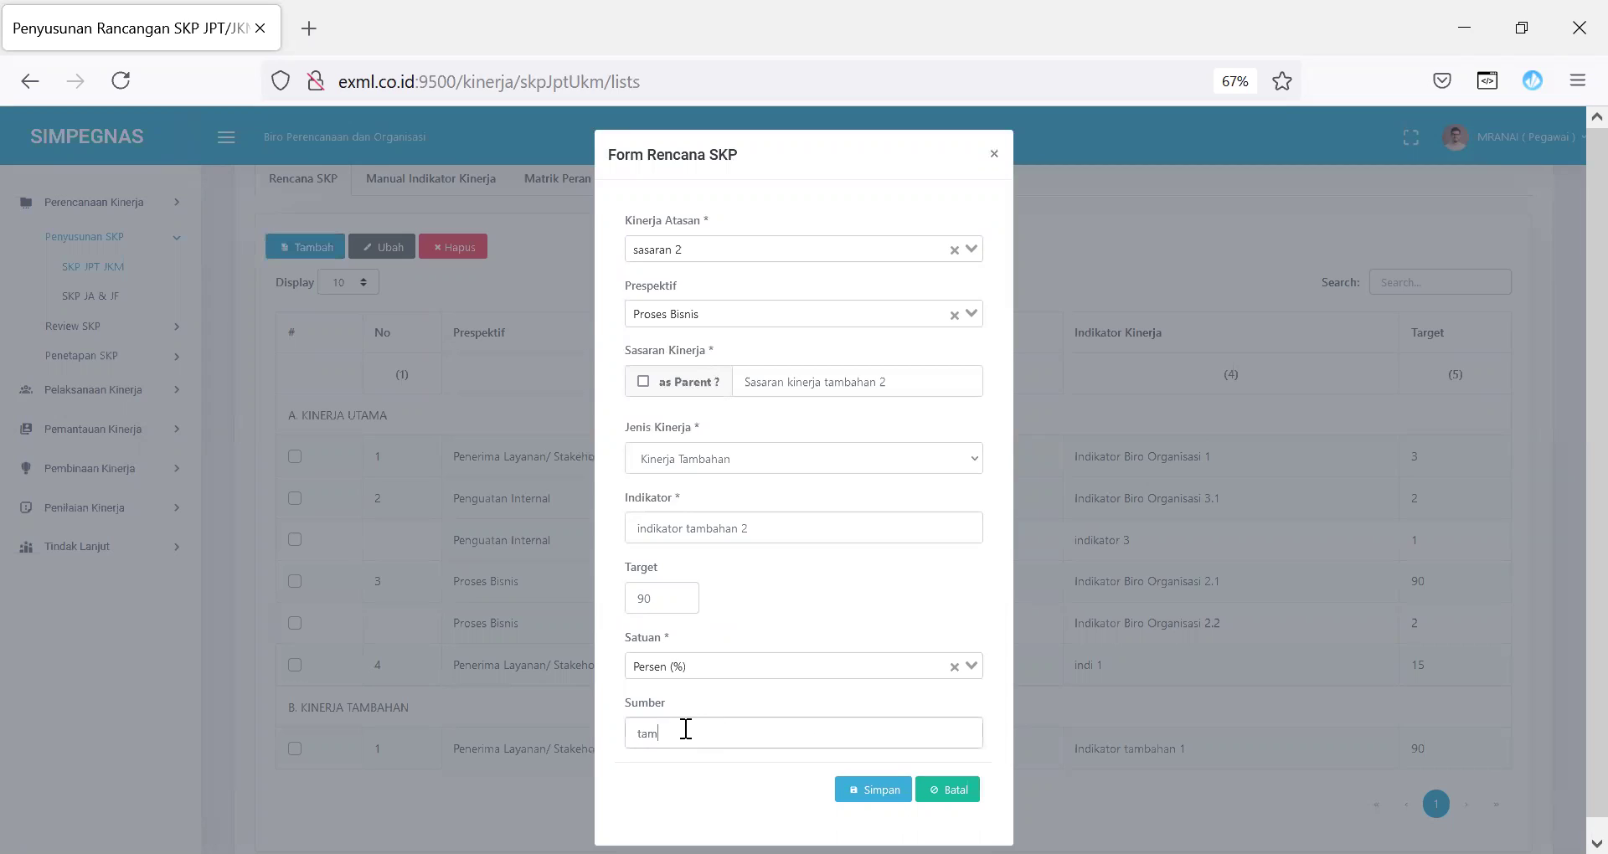
type("bahan inisiatif")
left_click(876, 789)
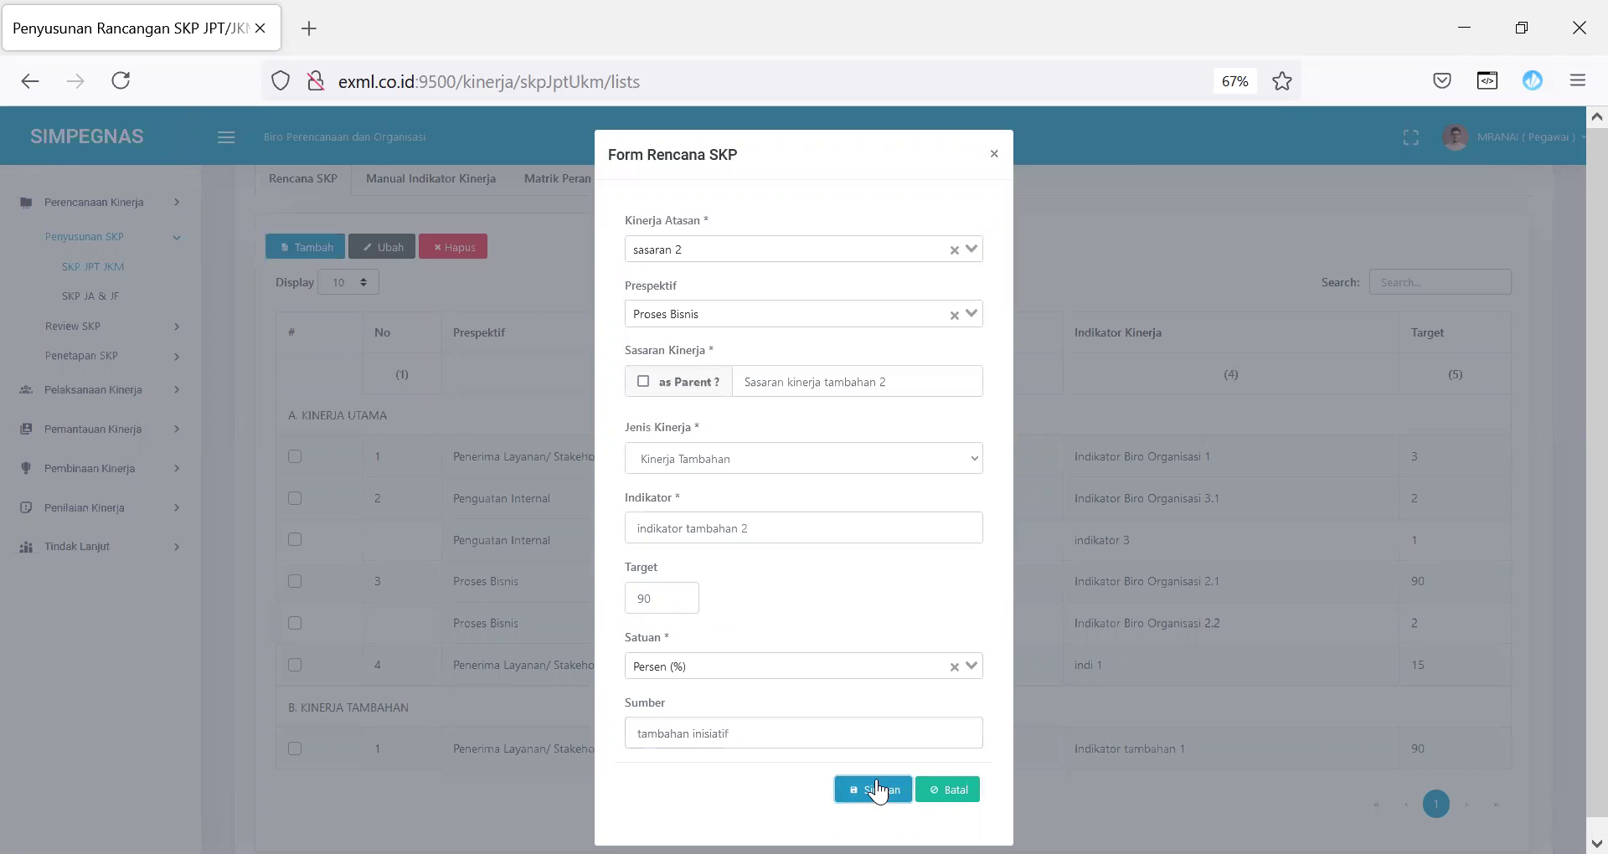
left_click_drag(450, 796, 1442, 787)
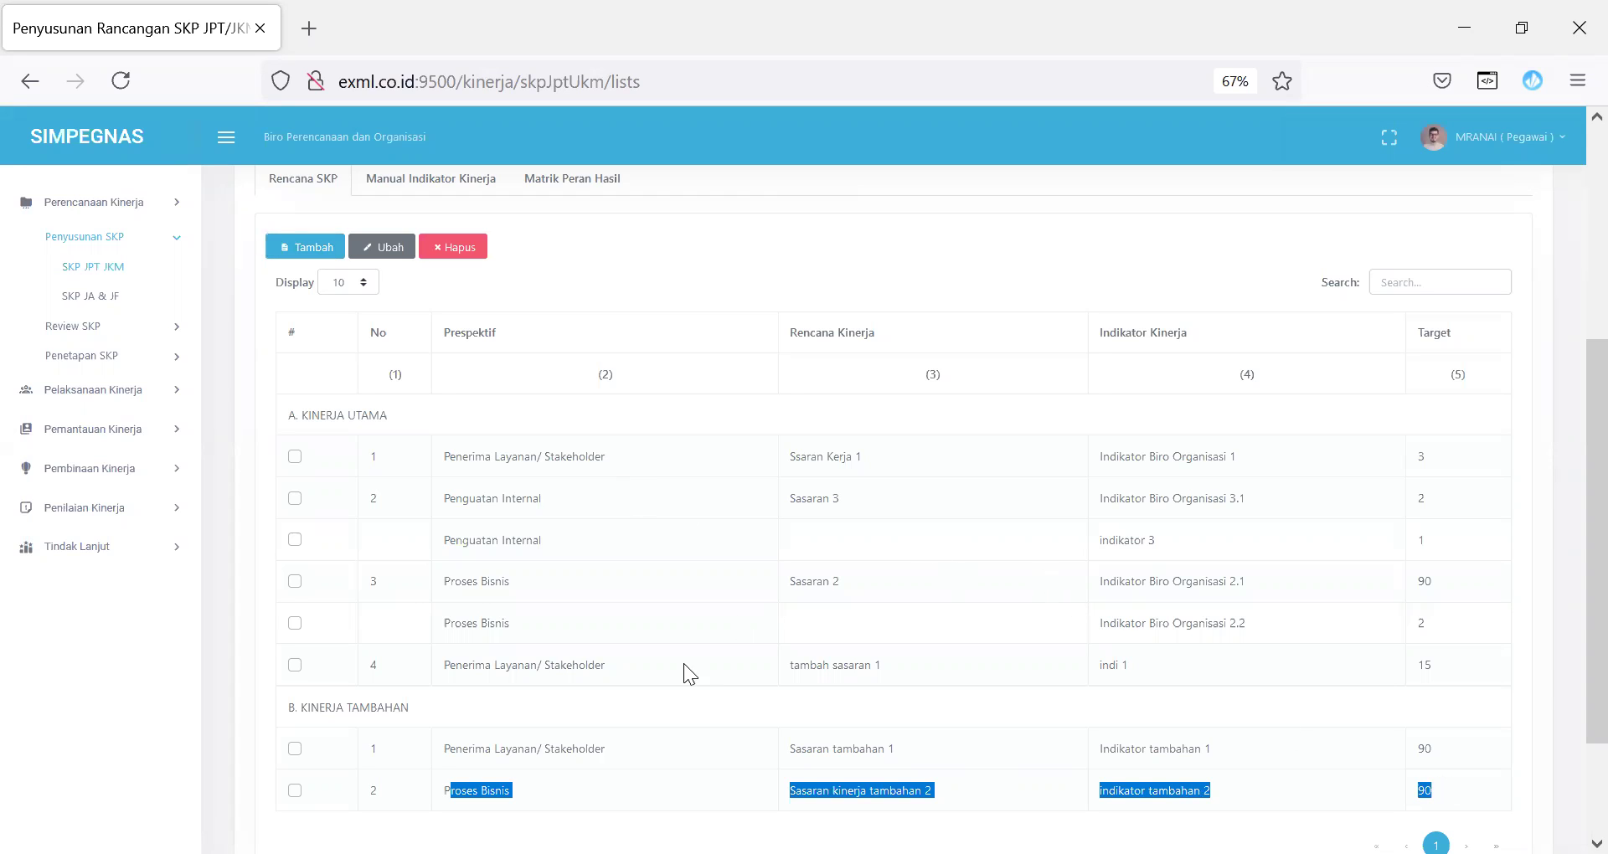
left_click(431, 178)
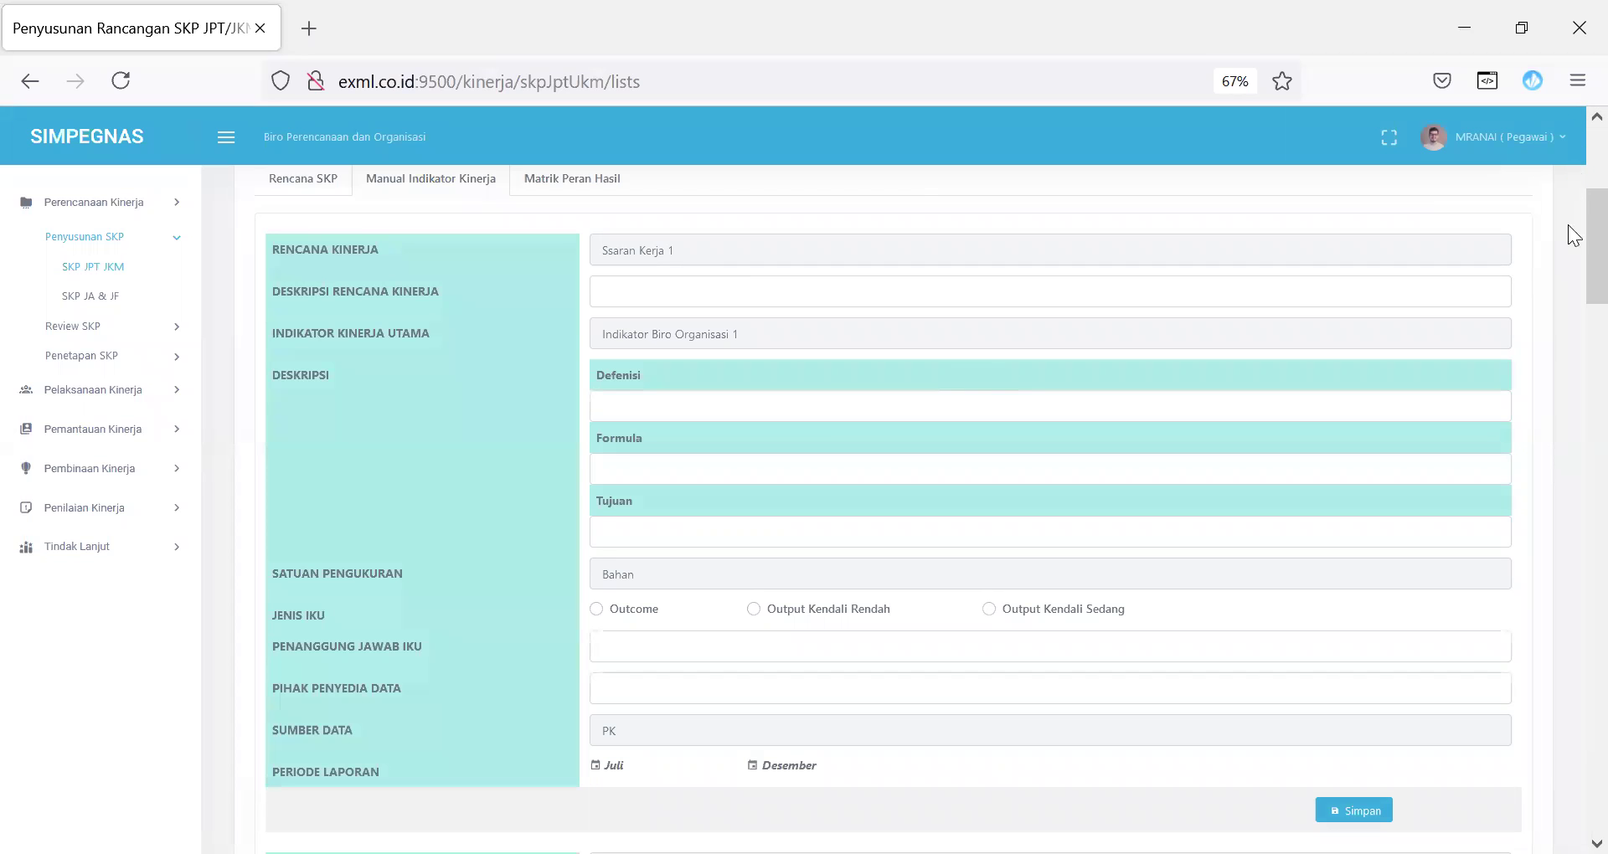
scroll(1567, 234, "up", 5)
left_click_drag(1569, 176, 1568, 803)
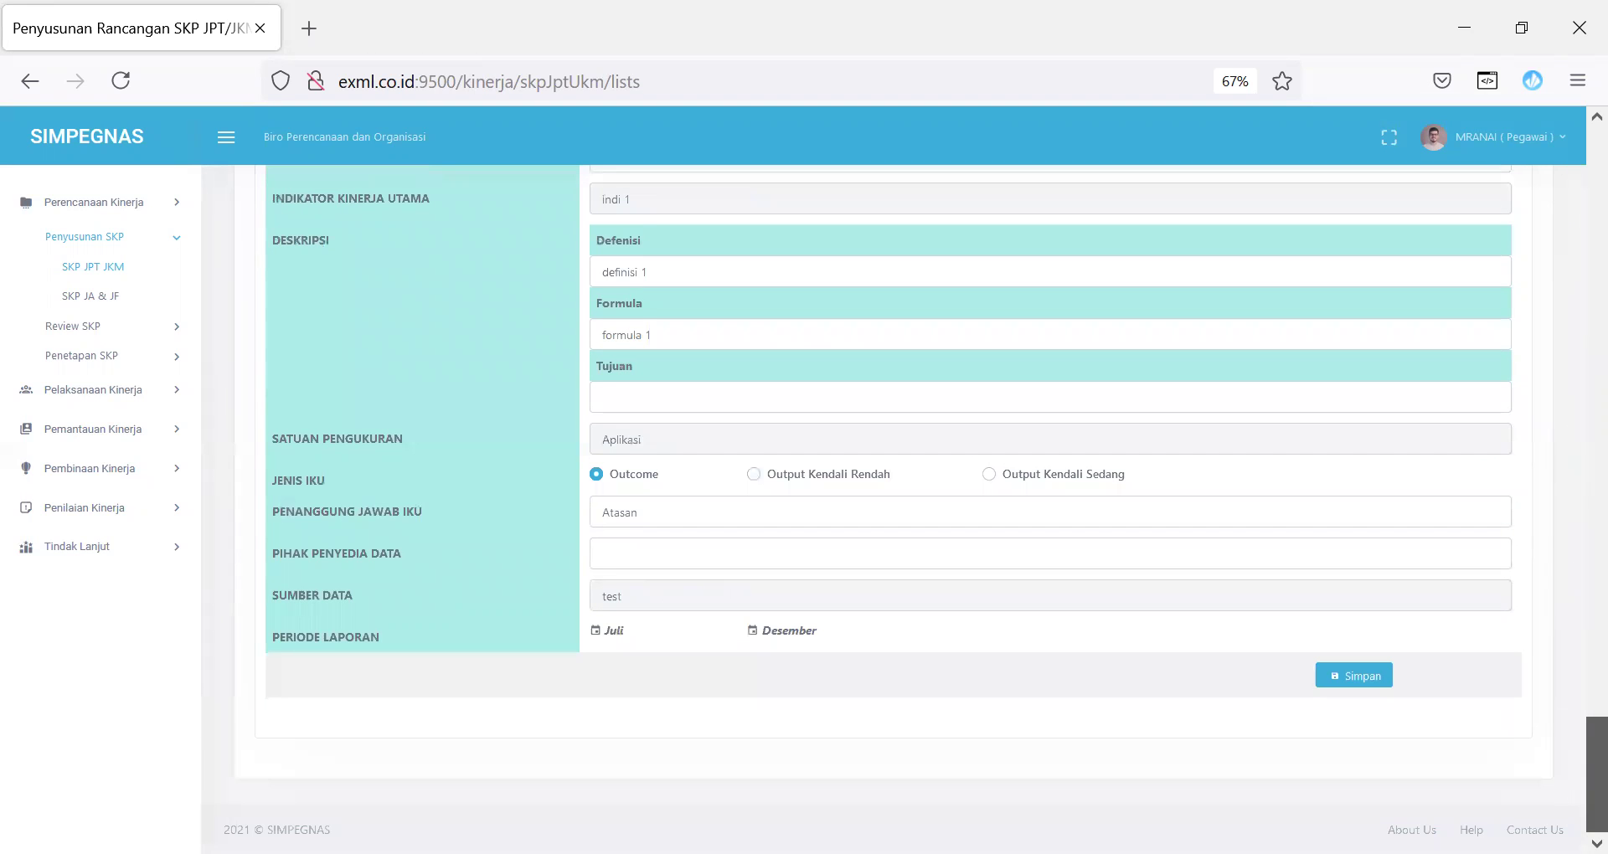
scroll(1567, 713, "up", 3)
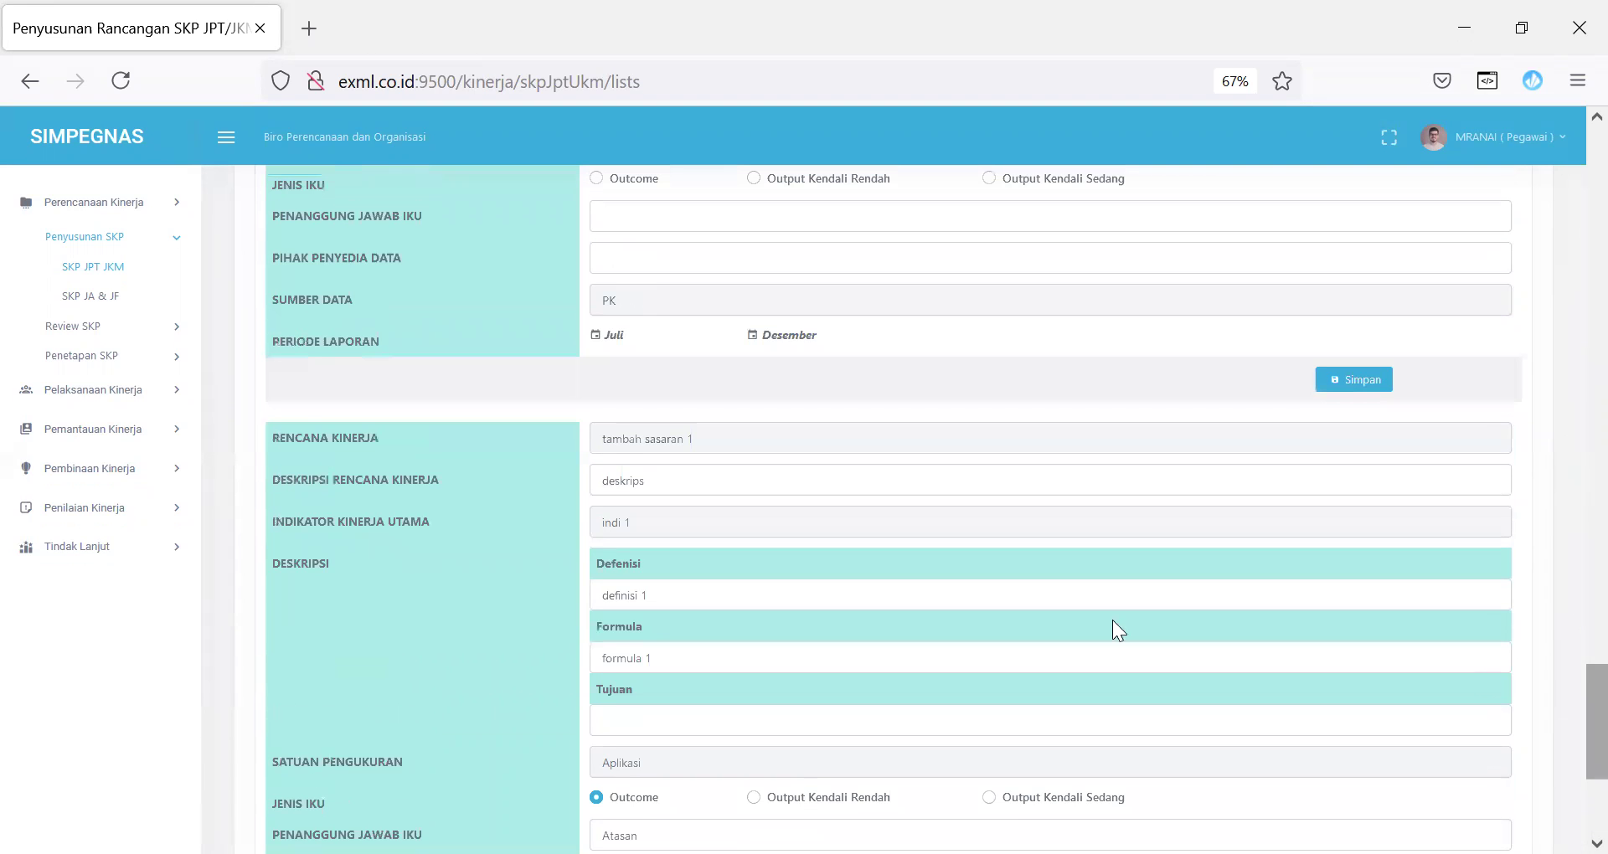
left_click_drag(606, 438, 750, 438)
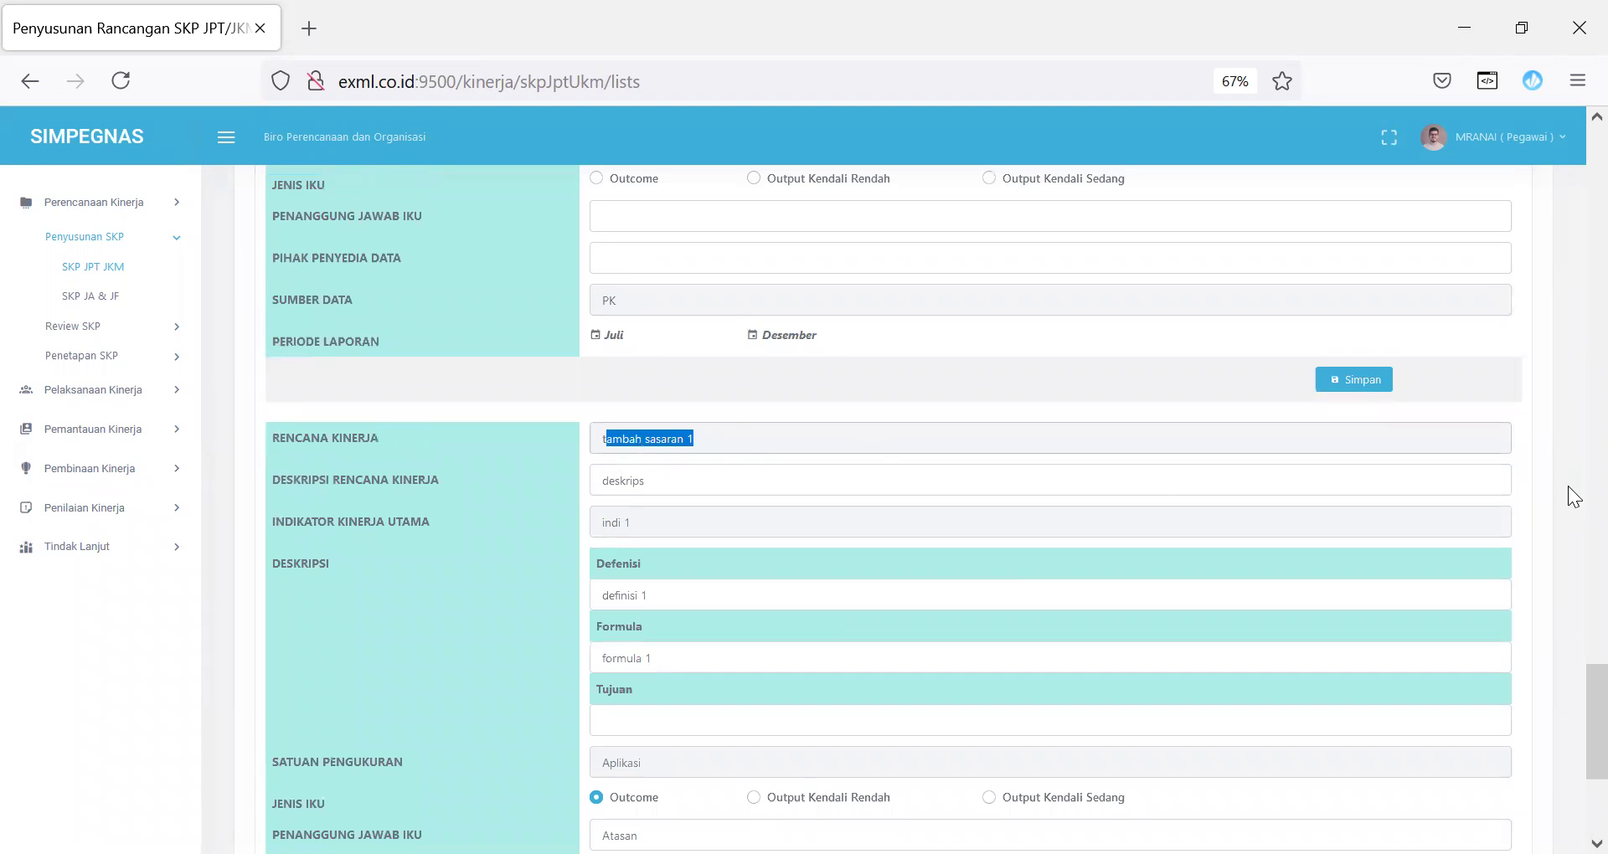
scroll(1567, 724, "down", 3)
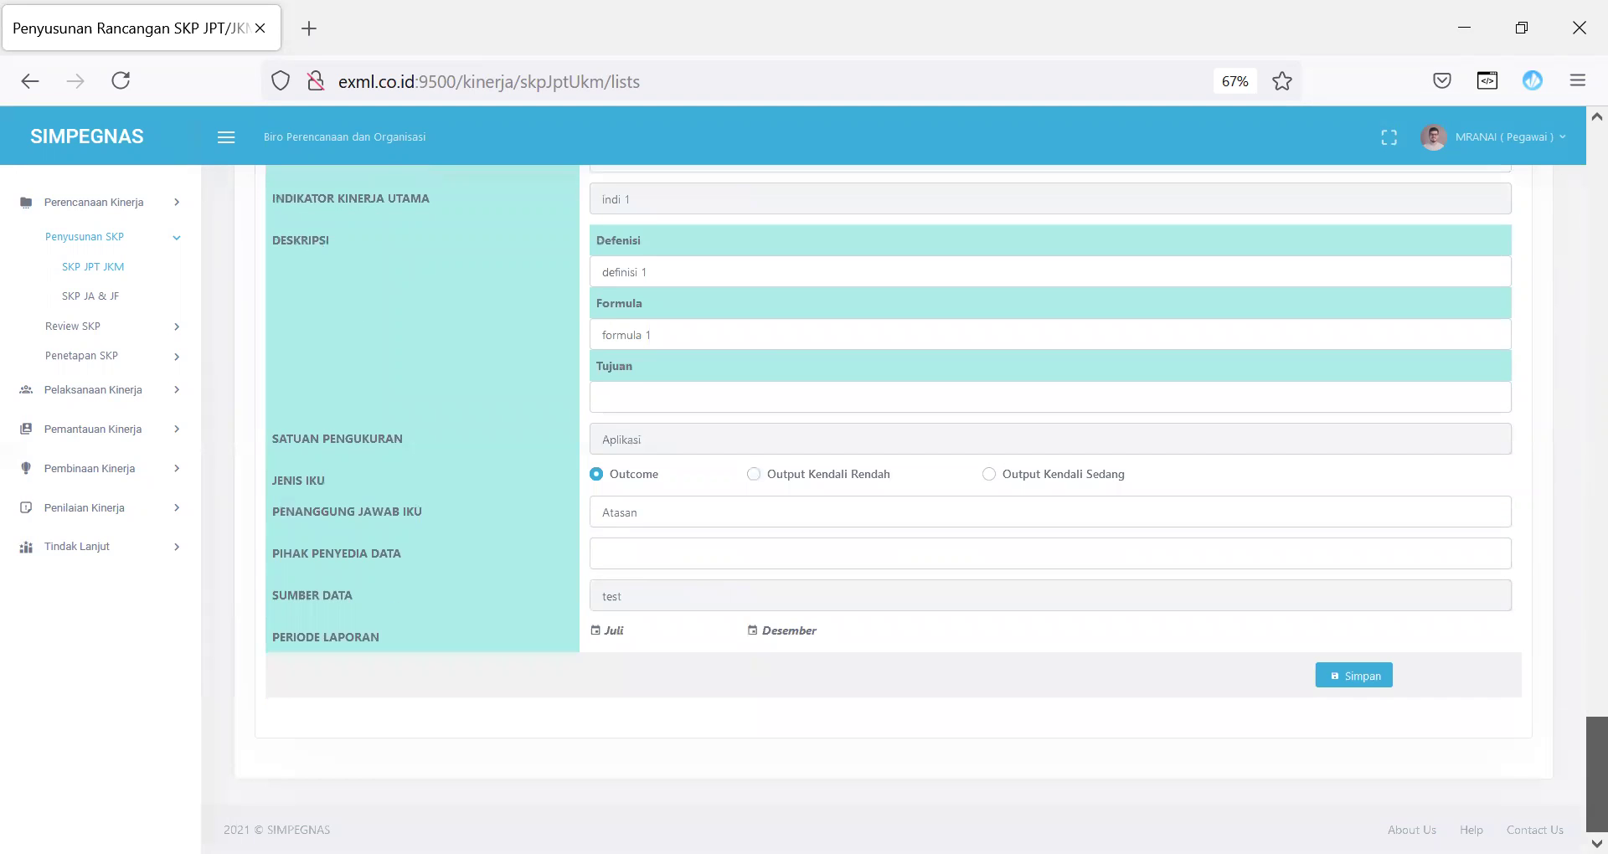
scroll(1568, 780, "up", 15)
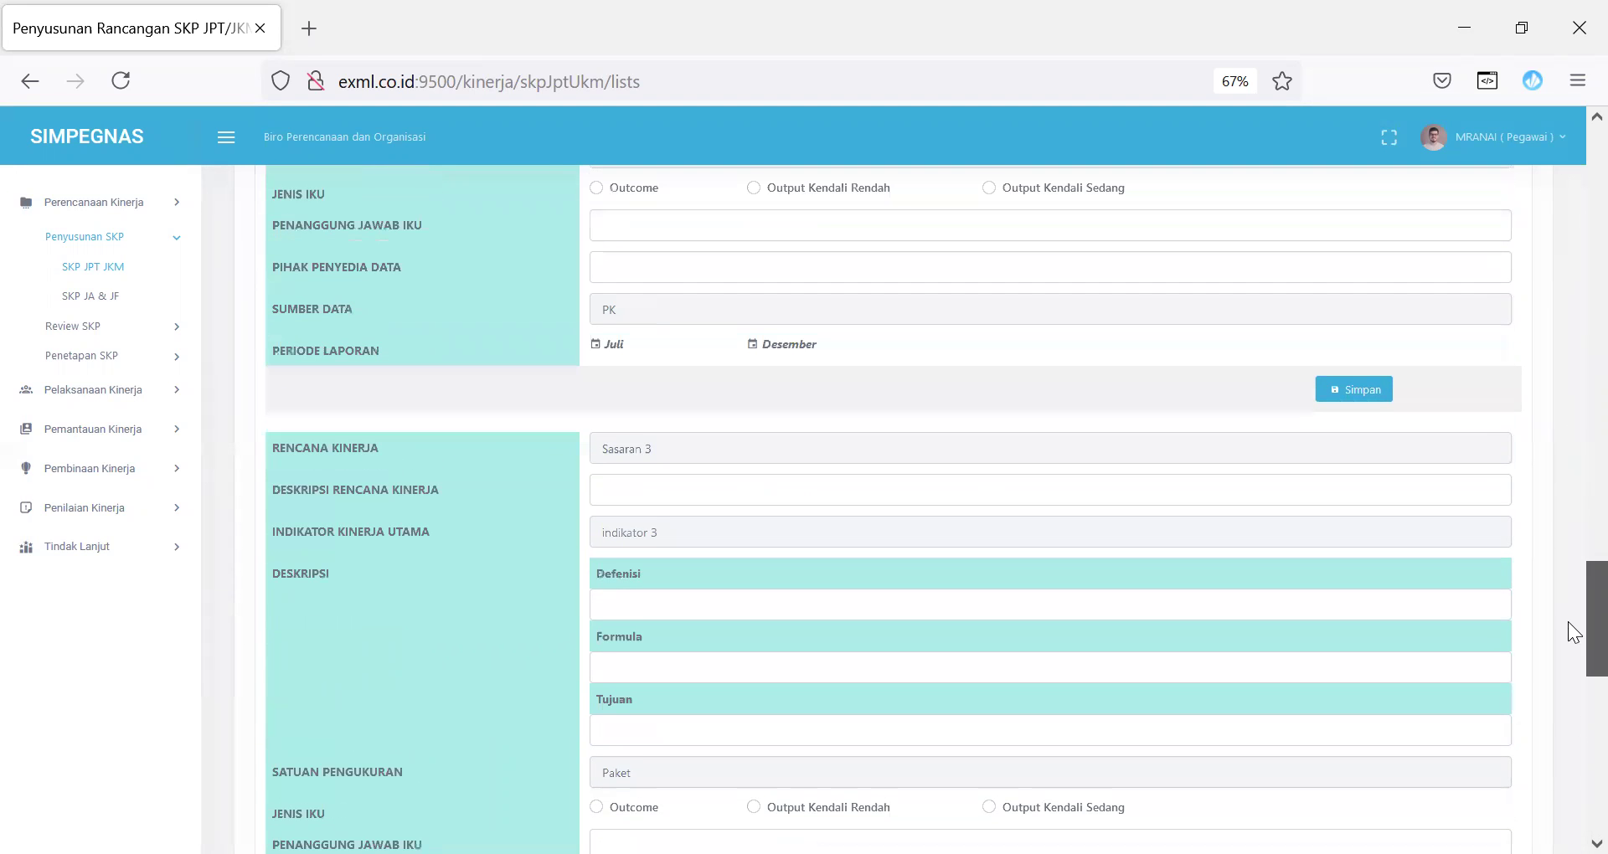
scroll(1568, 331, "up", 10)
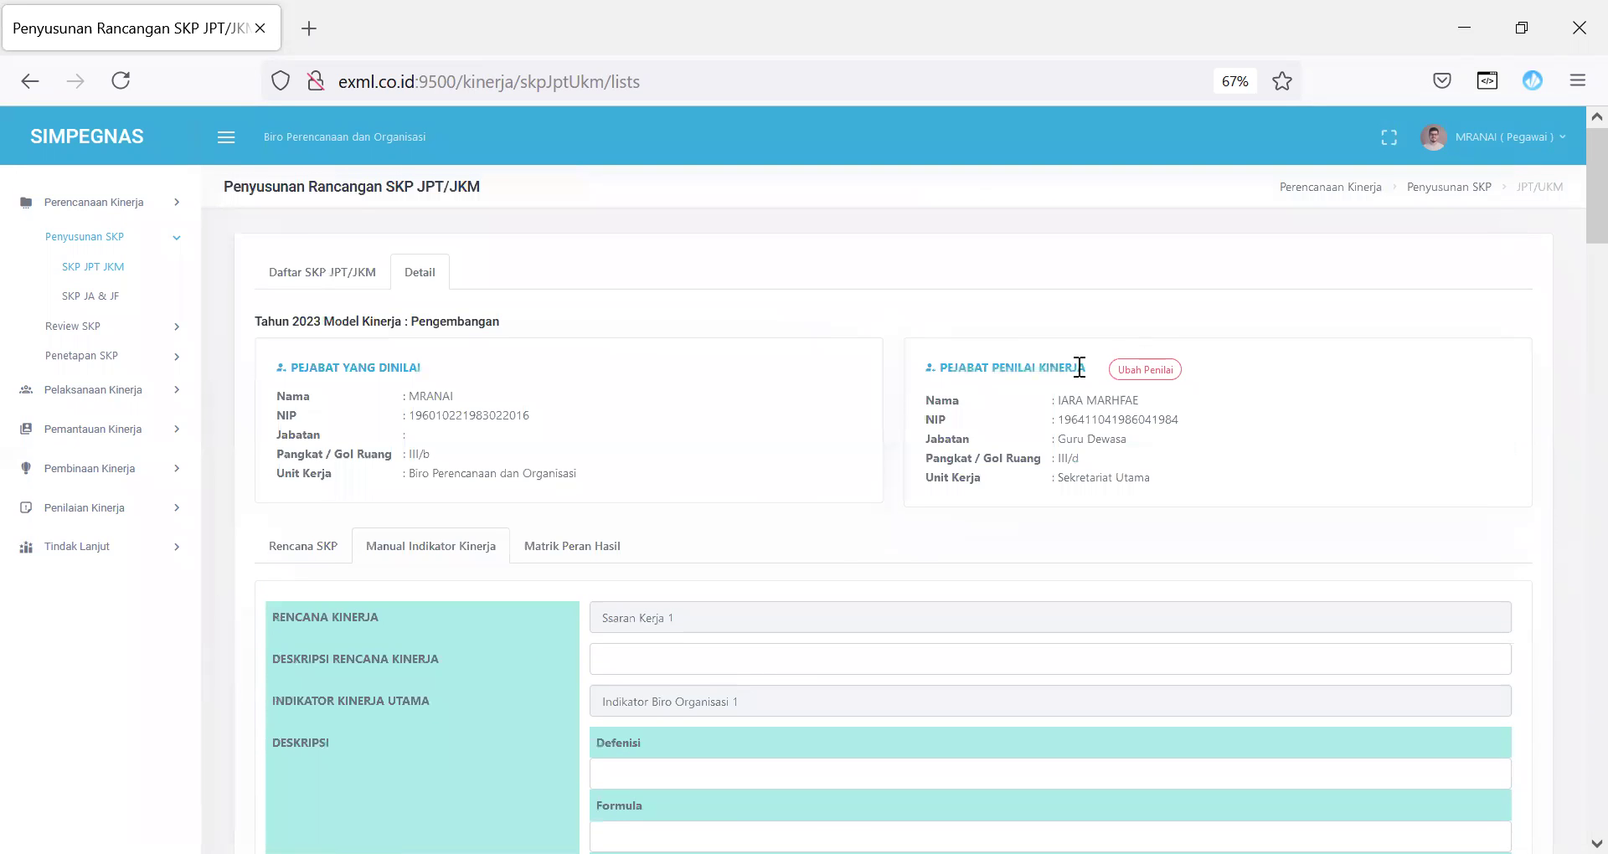
Step: In Matrik Peran Hasil, add an employee as team leader with Tim Kerja 'Ketua Team D'
left_click(580, 550)
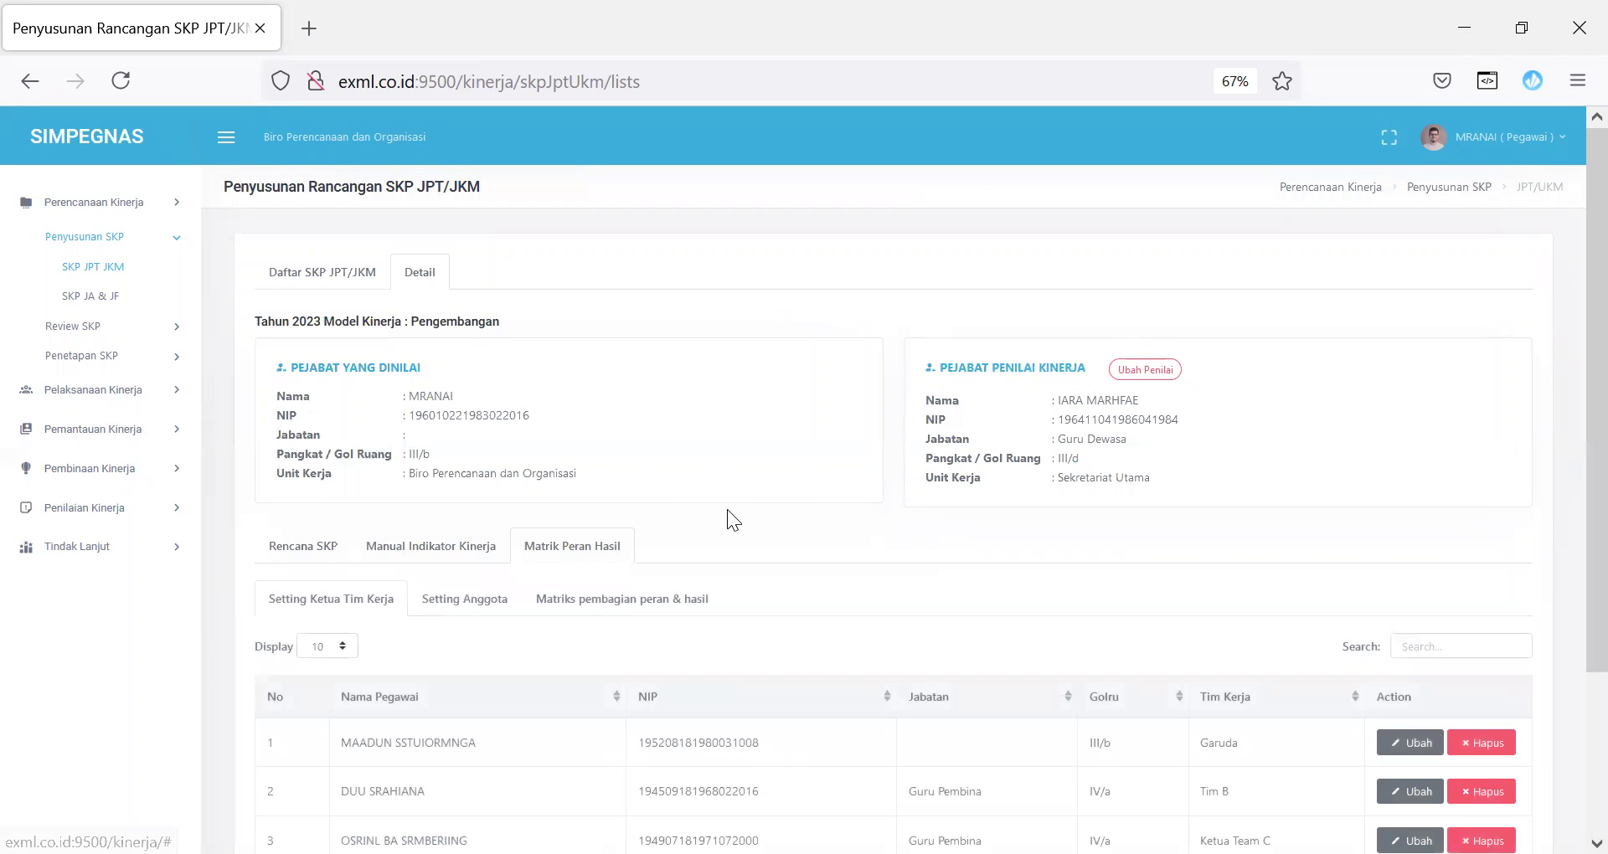
scroll(1567, 365, "down", 2)
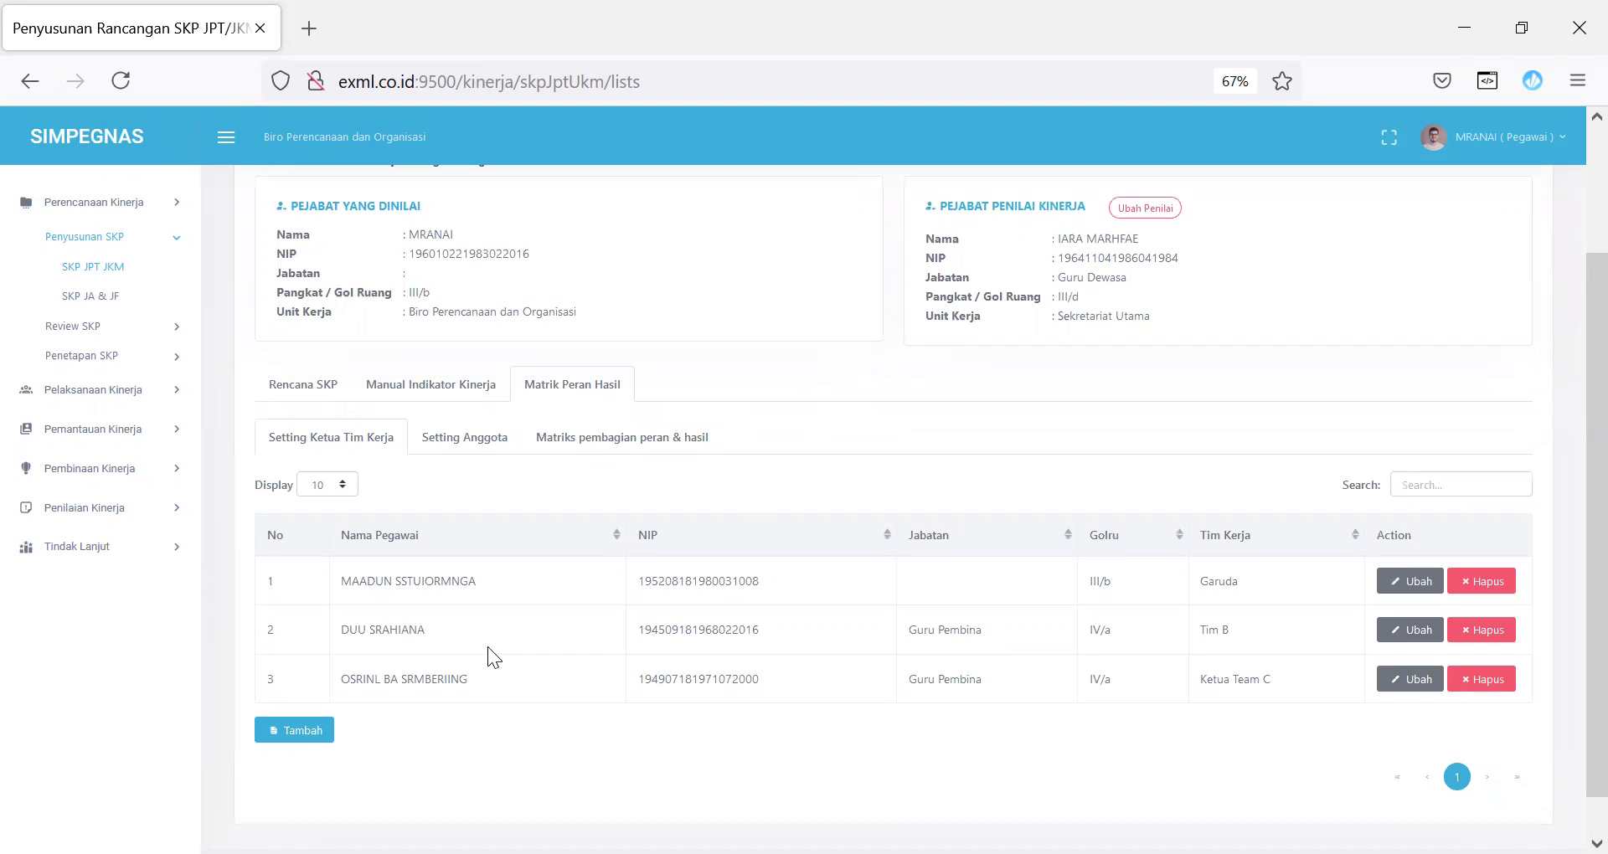
left_click(273, 735)
left_click(776, 232)
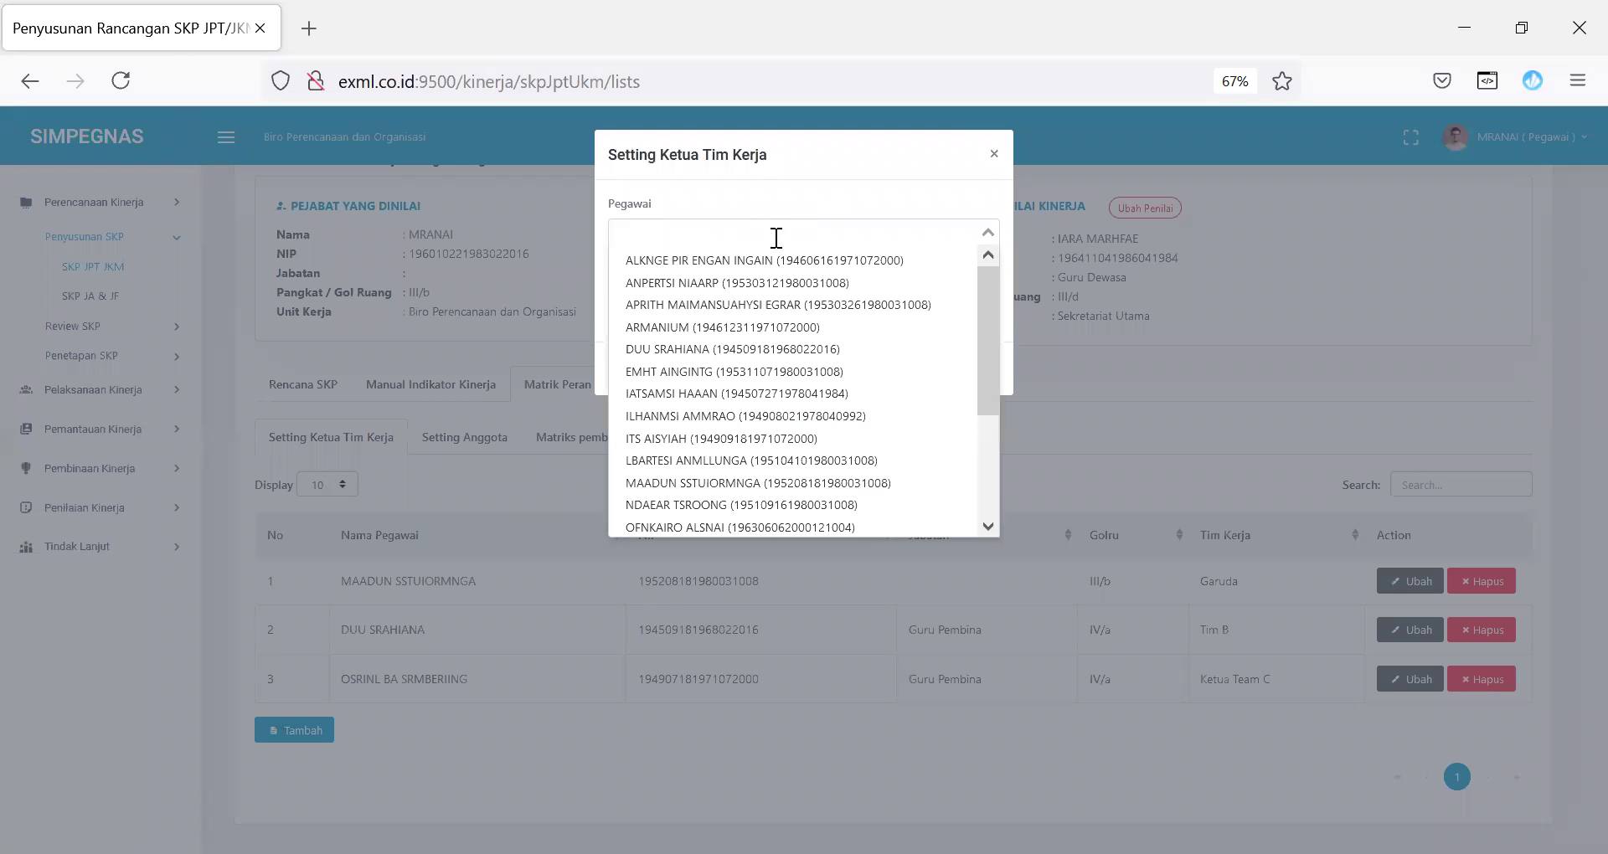
left_click(750, 370)
left_click(718, 297)
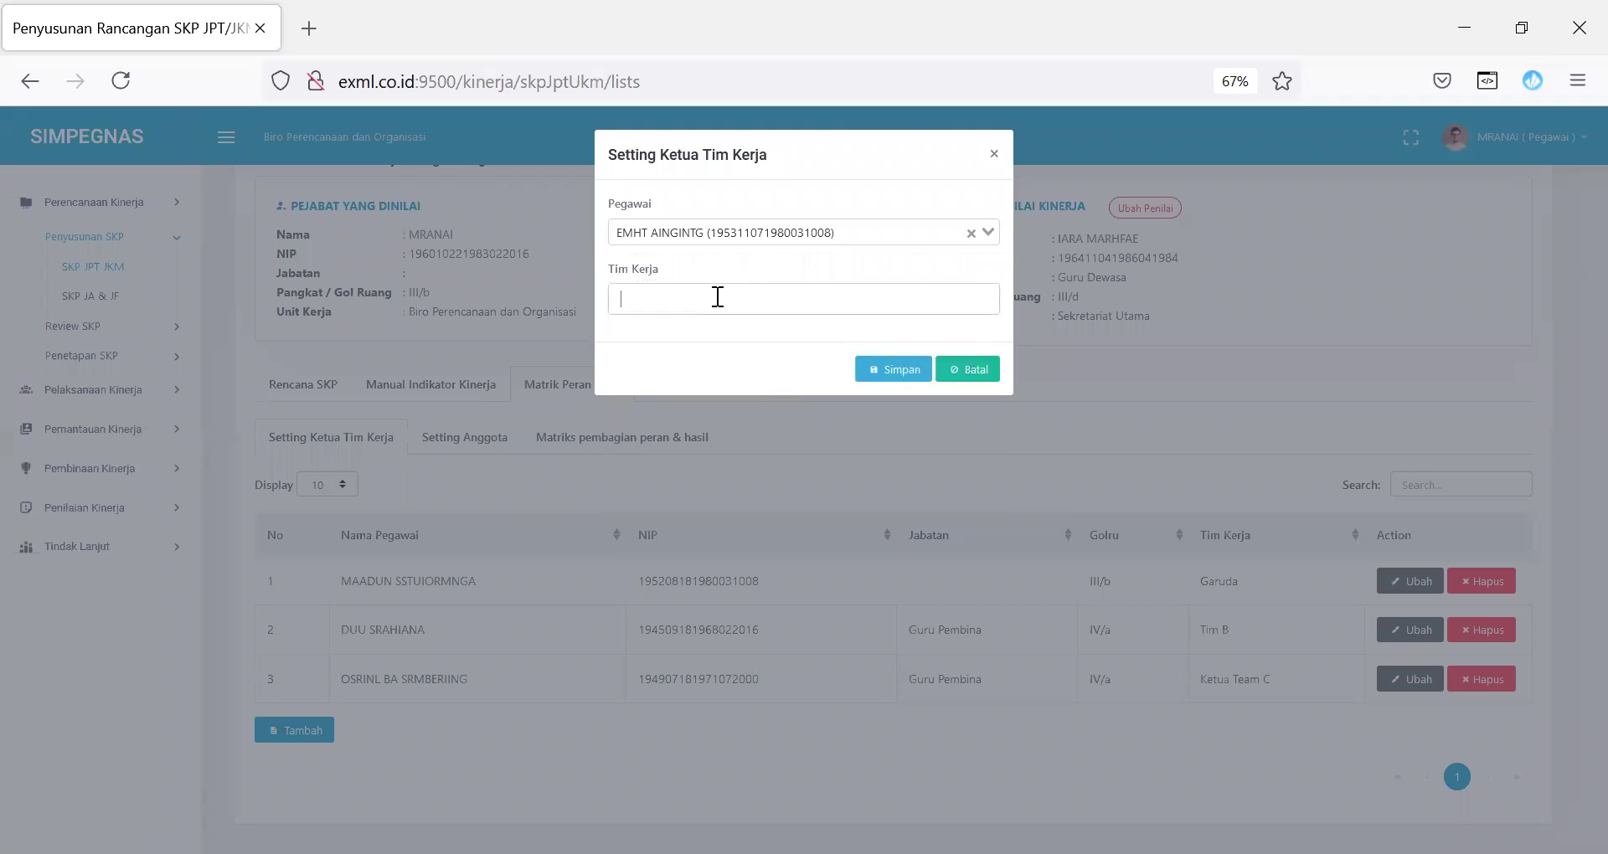
type("Ketua Team D")
left_click(911, 371)
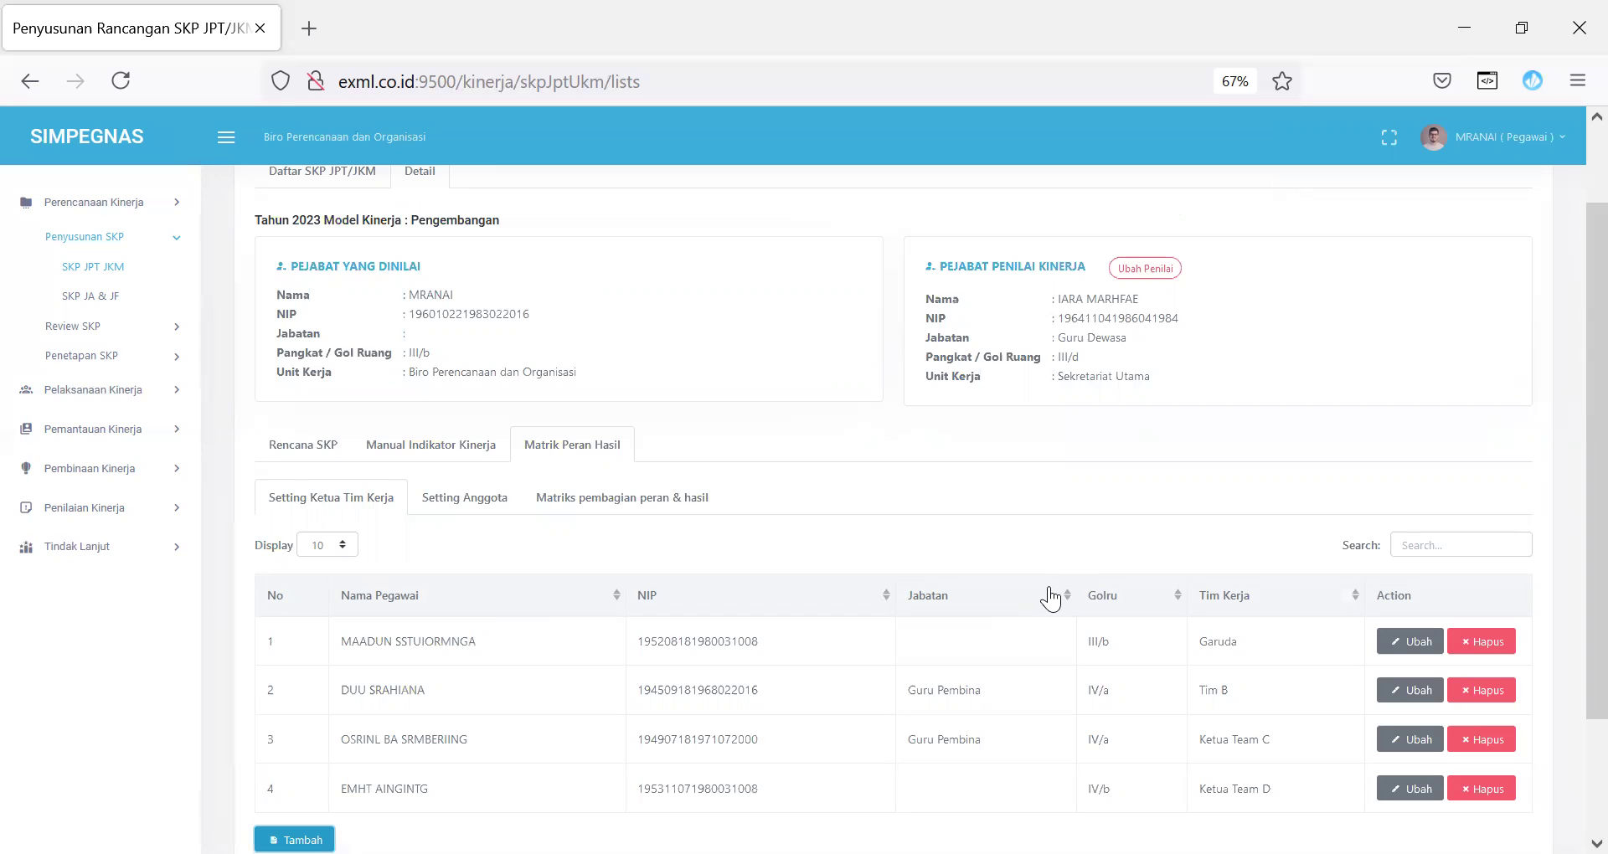
Step: Start and then cancel adding a member in Setting Anggota, then view Matriks pembagian peran & hasil
left_click(482, 503)
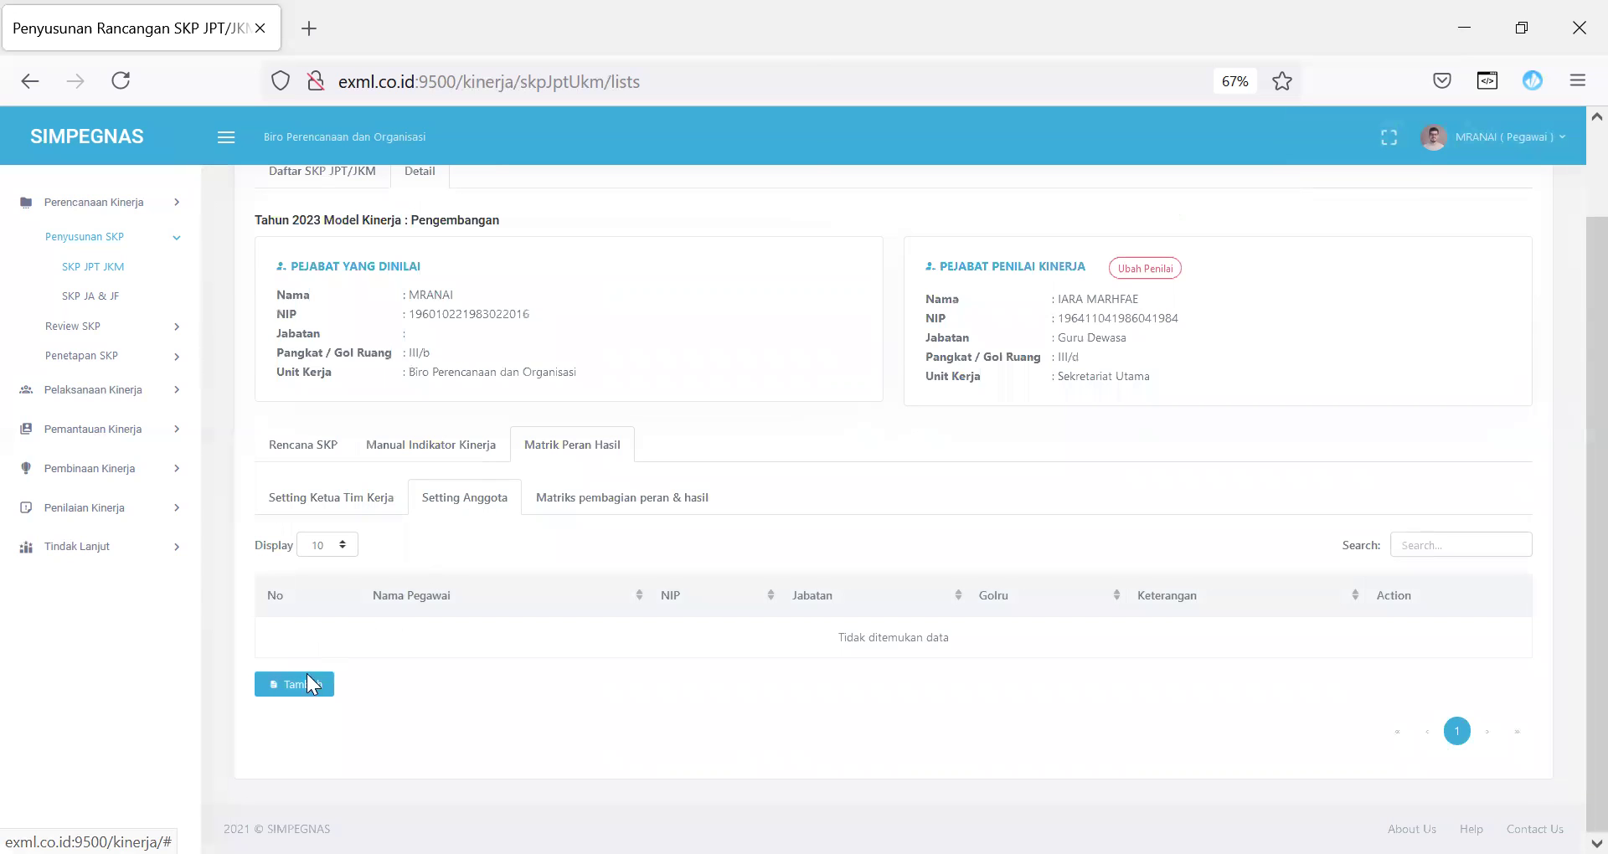
left_click(301, 682)
left_click(835, 239)
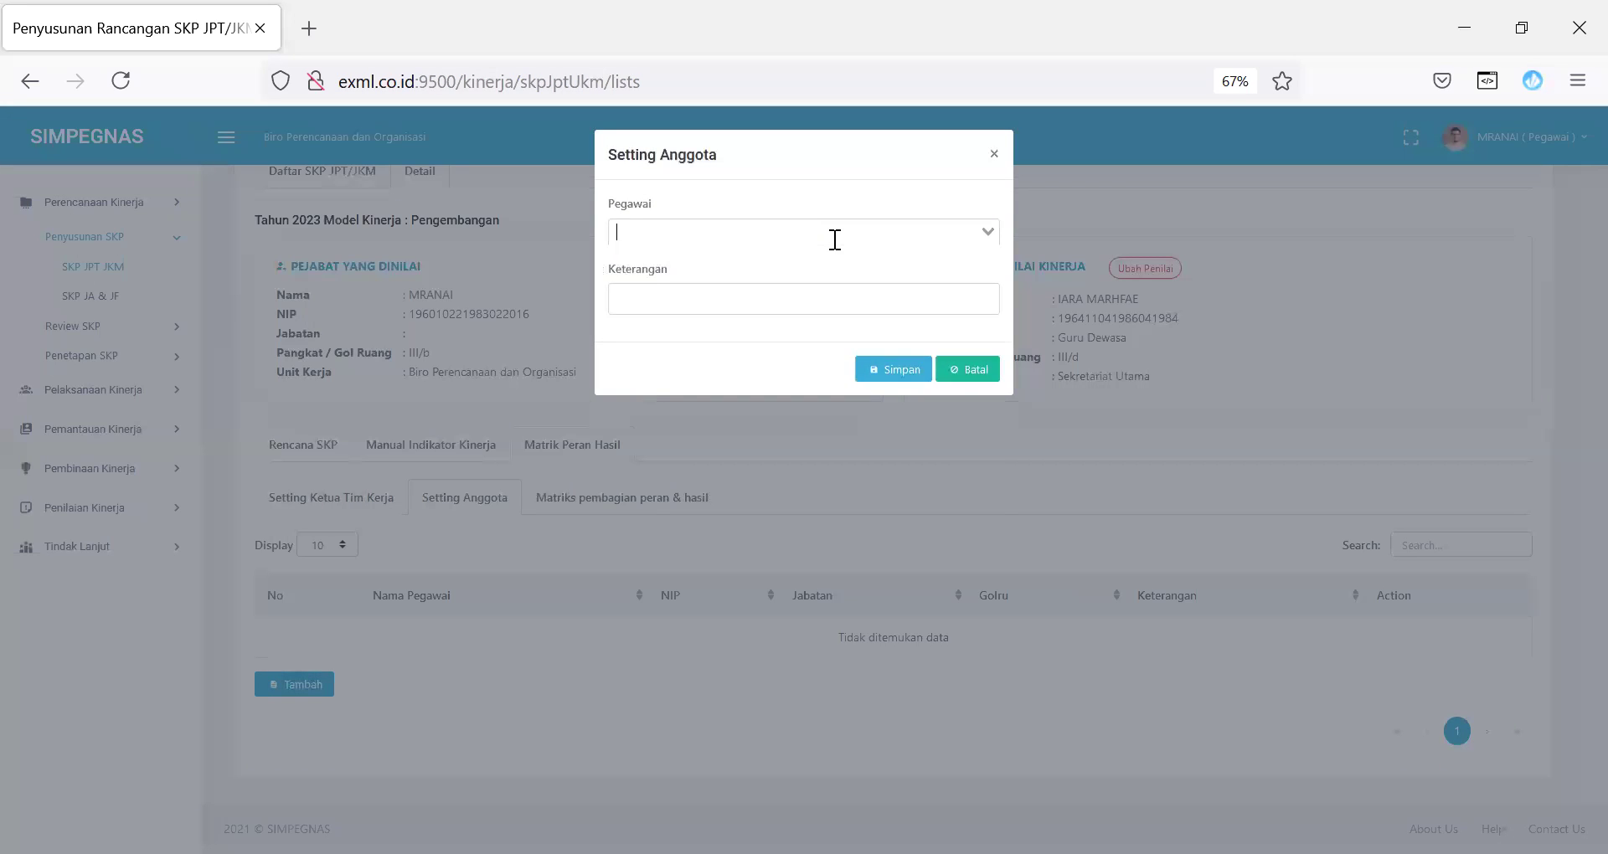
left_click(835, 240)
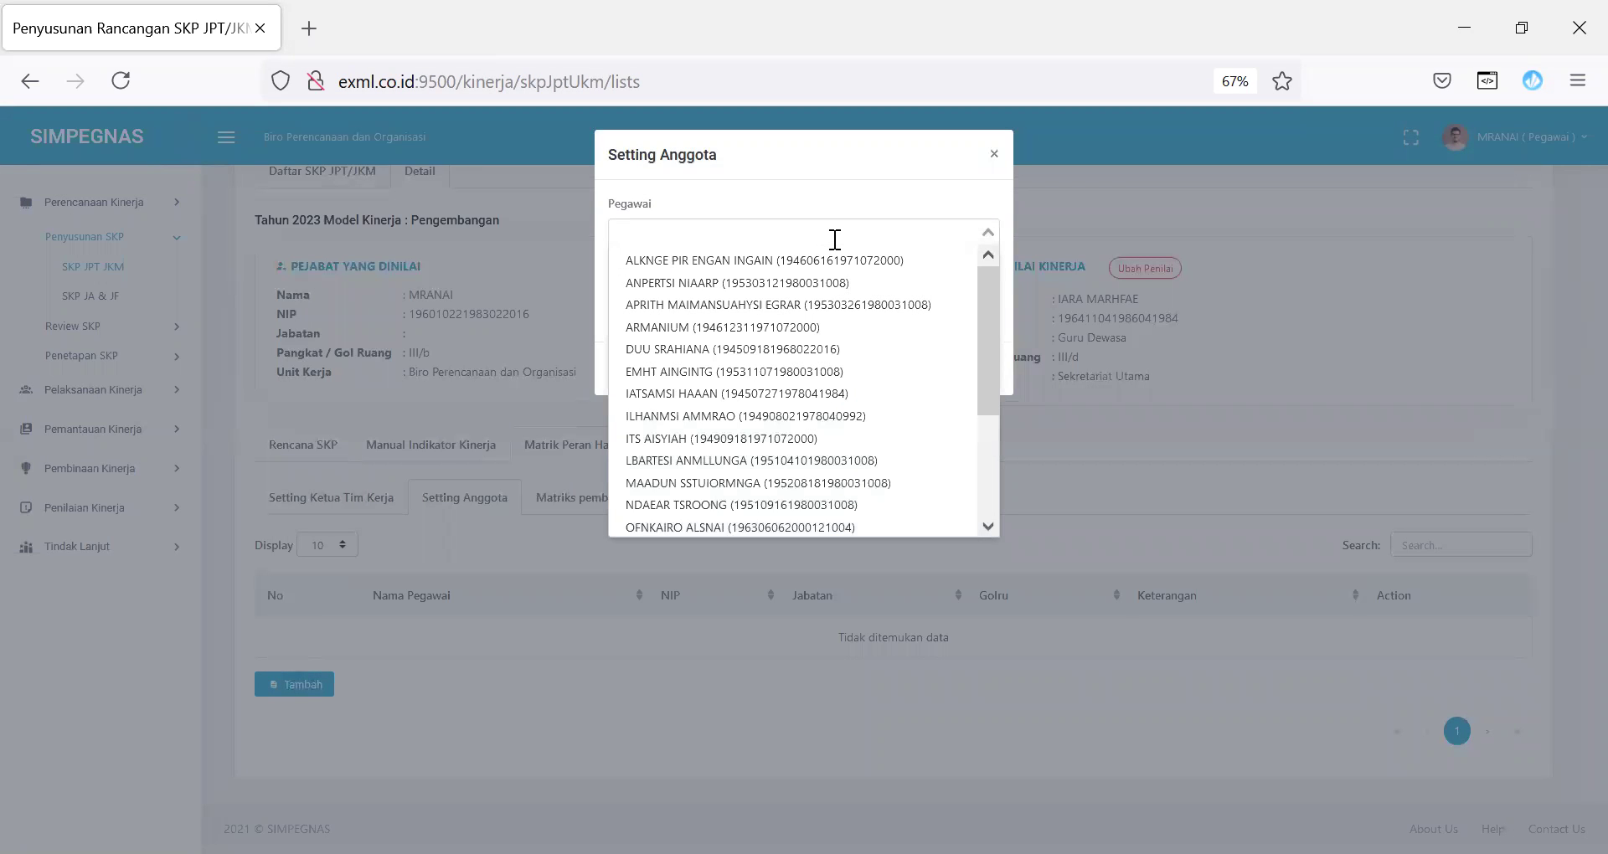
left_click(811, 479)
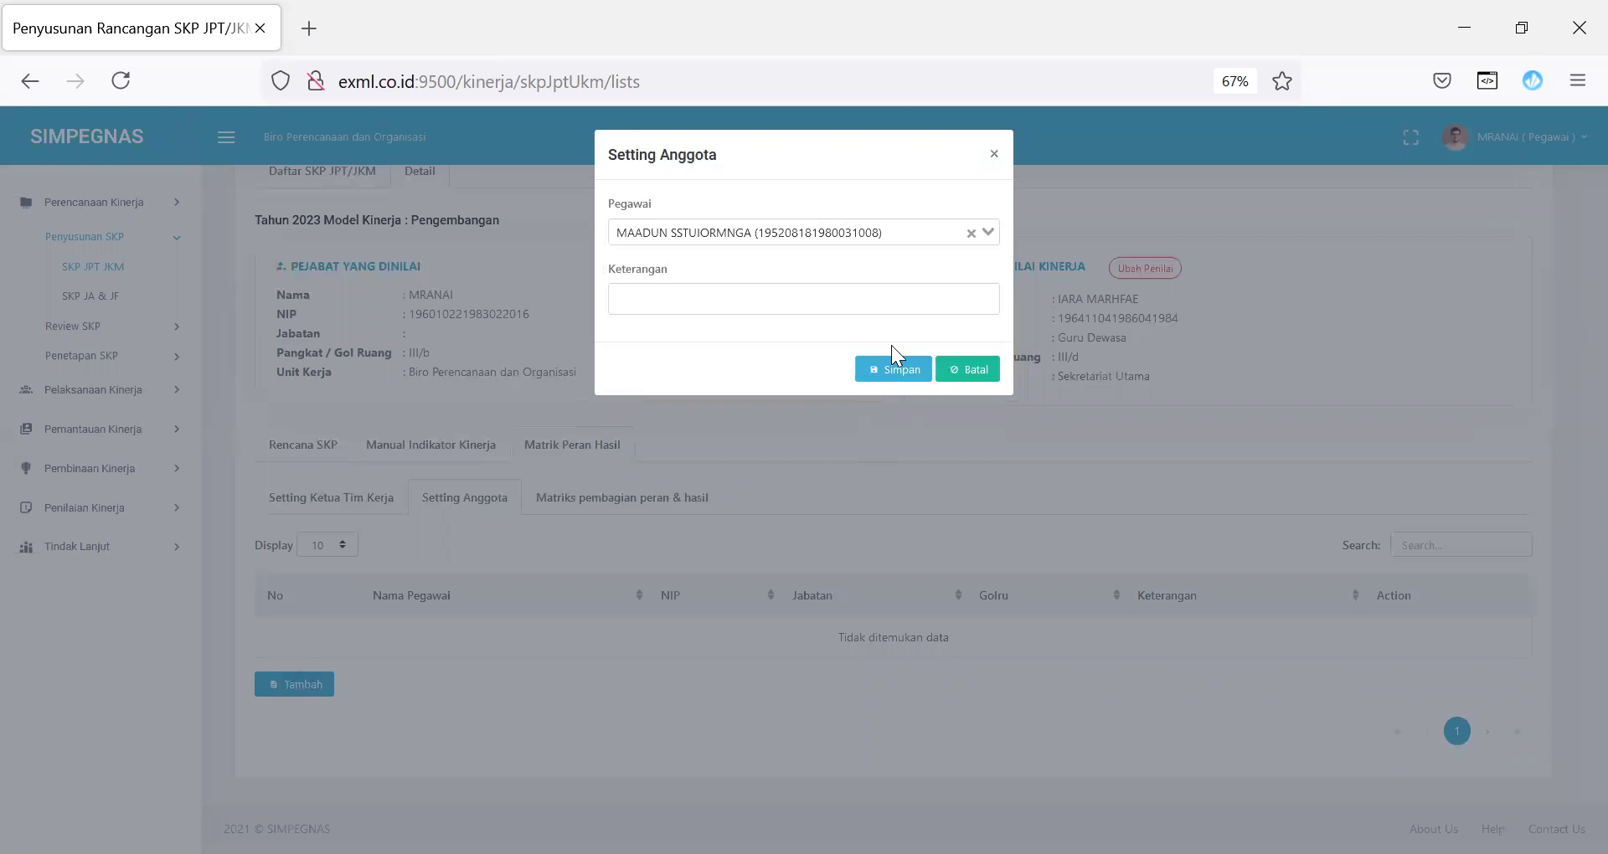
left_click(972, 370)
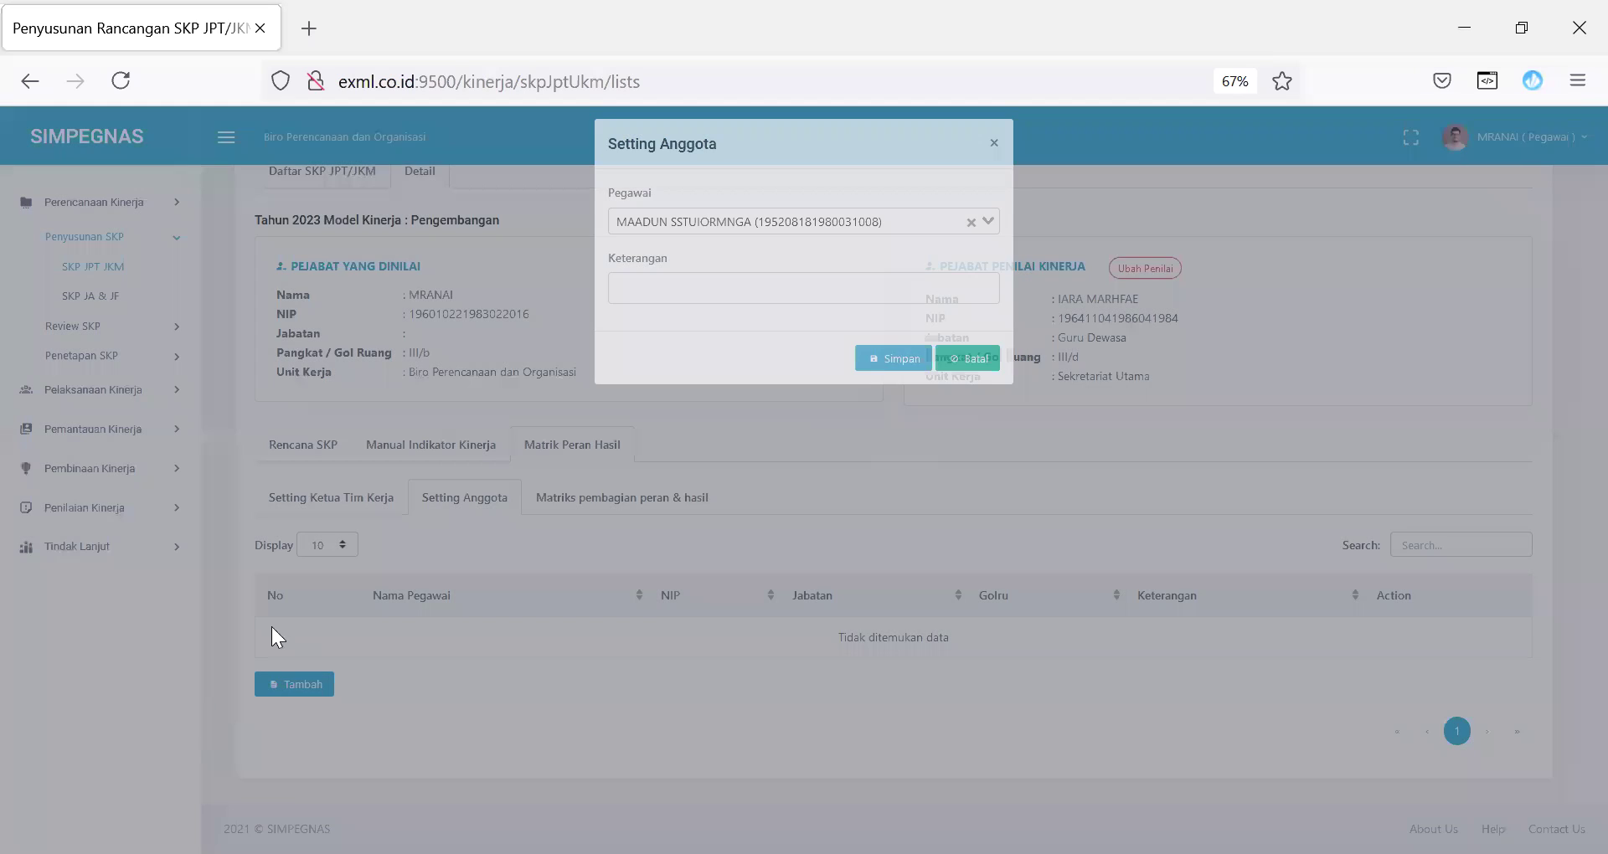
left_click(586, 502)
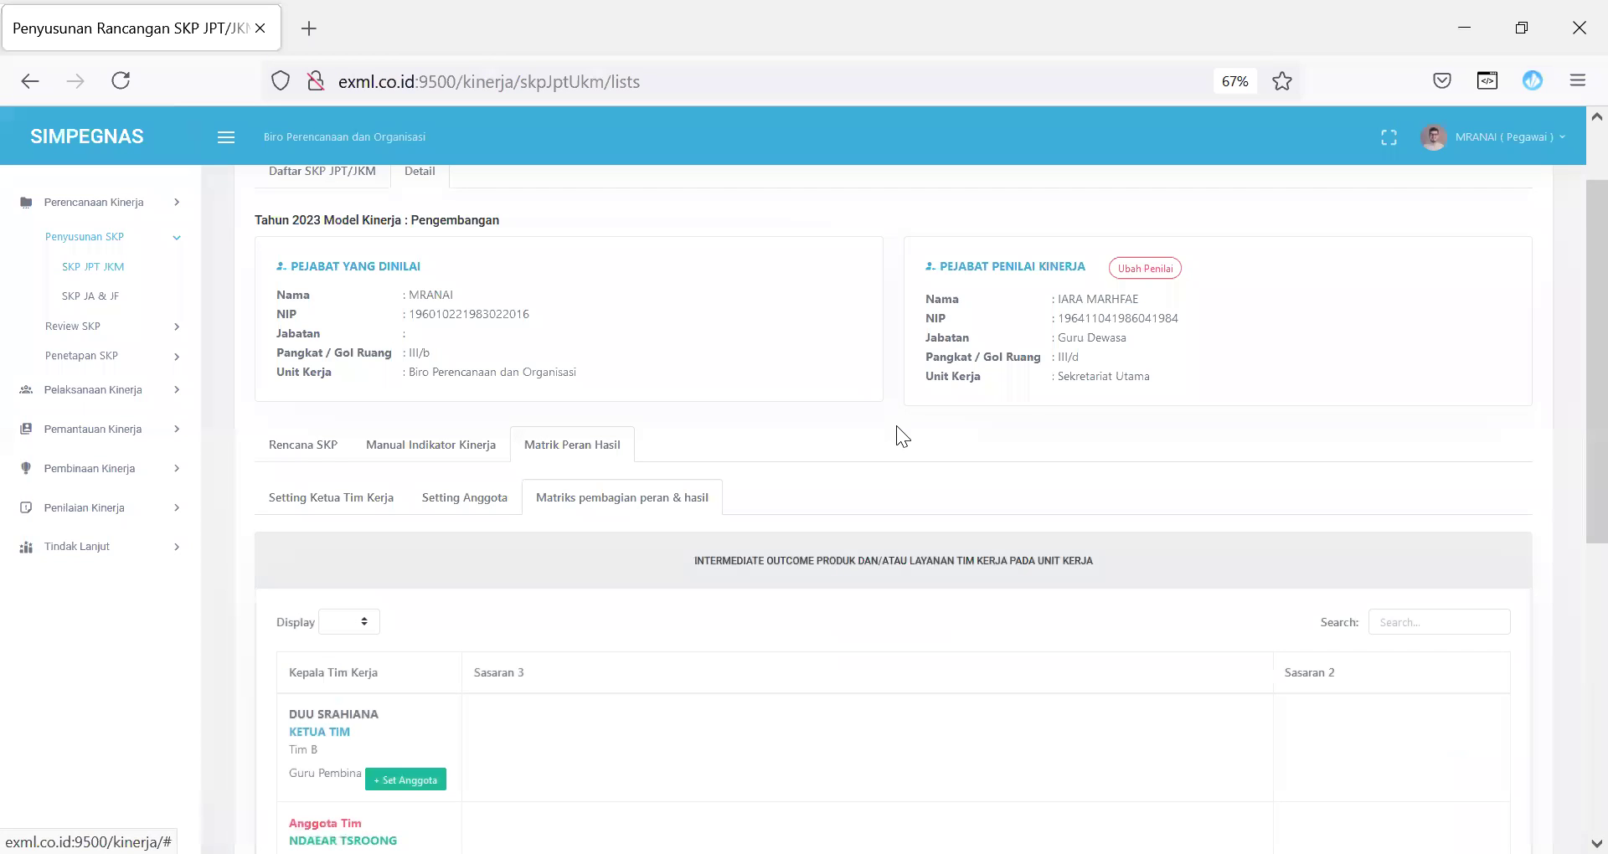
Step: Under the Ketua Team D leader, start + Set Anggota and bring up the Pegawai list
scroll(1567, 327, "down", 4)
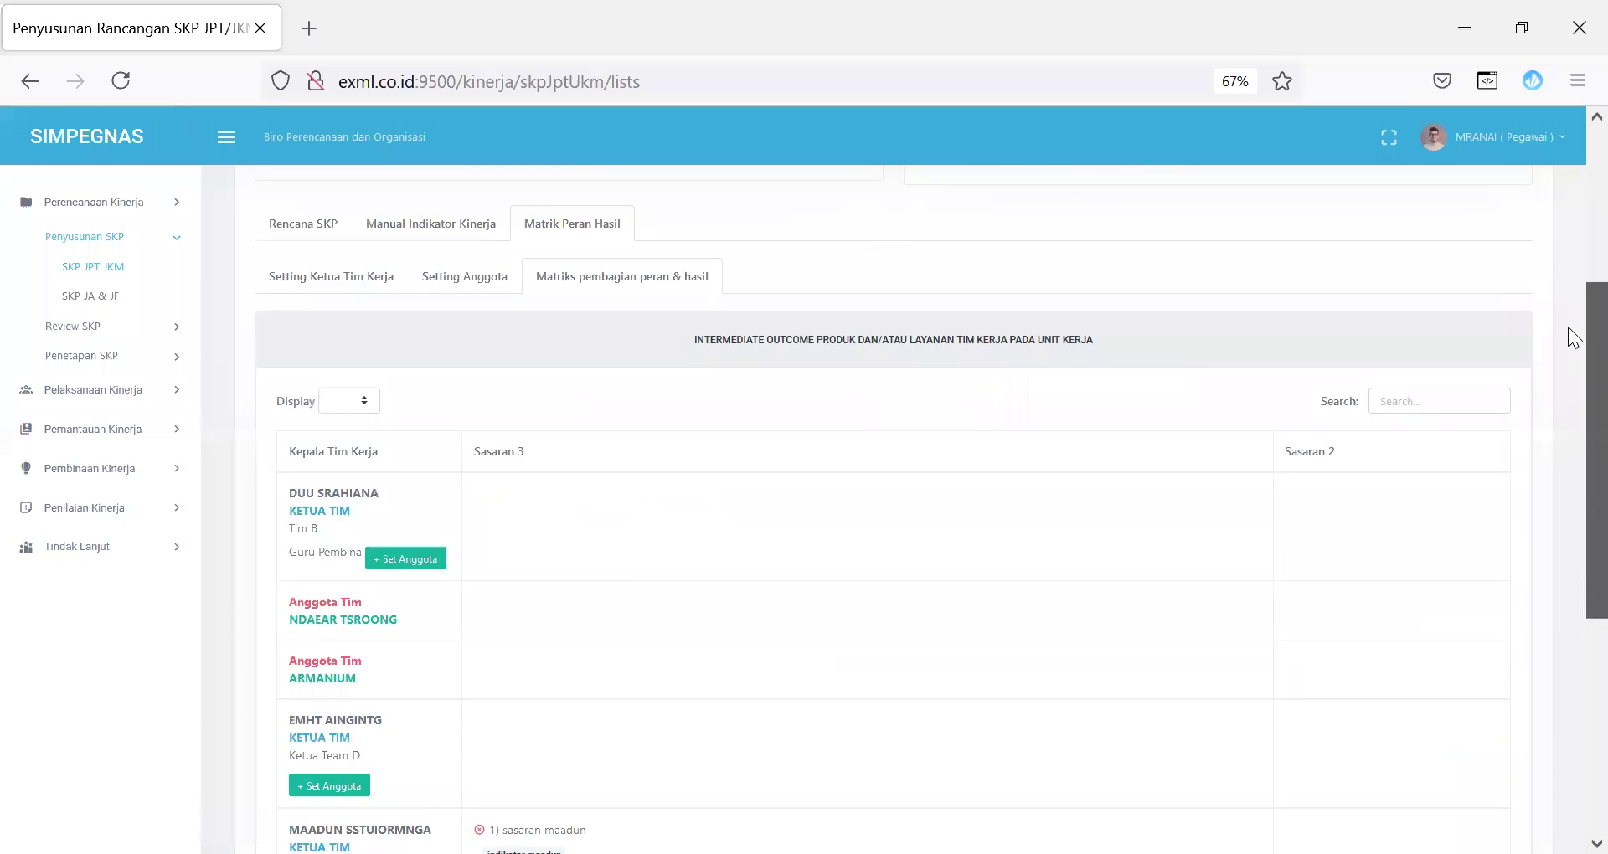
scroll(1568, 388, "down", 5)
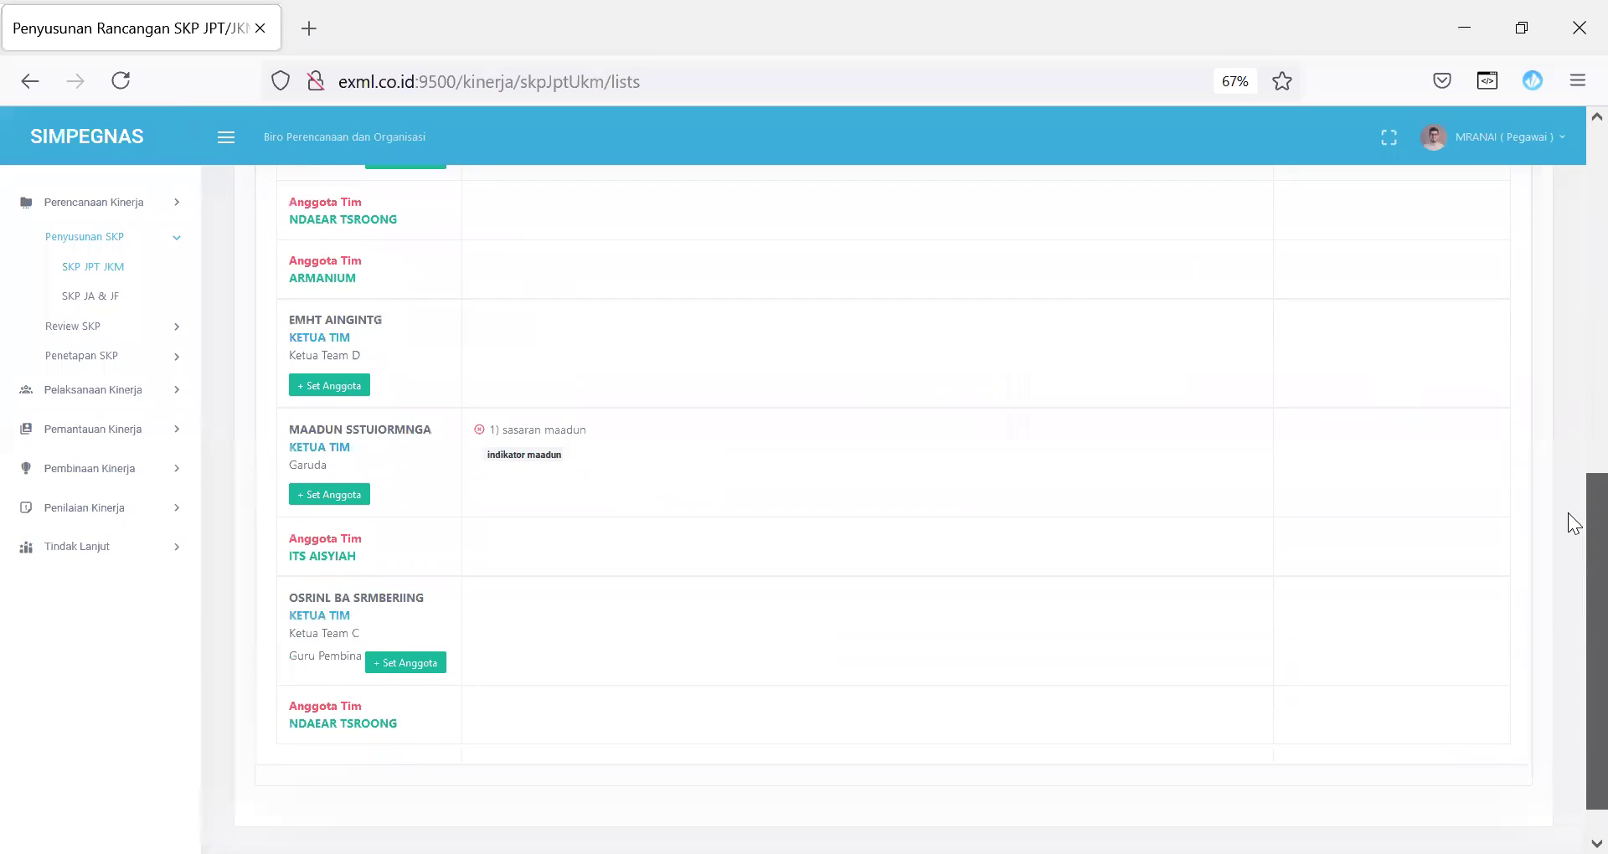
scroll(1567, 435, "up", 5)
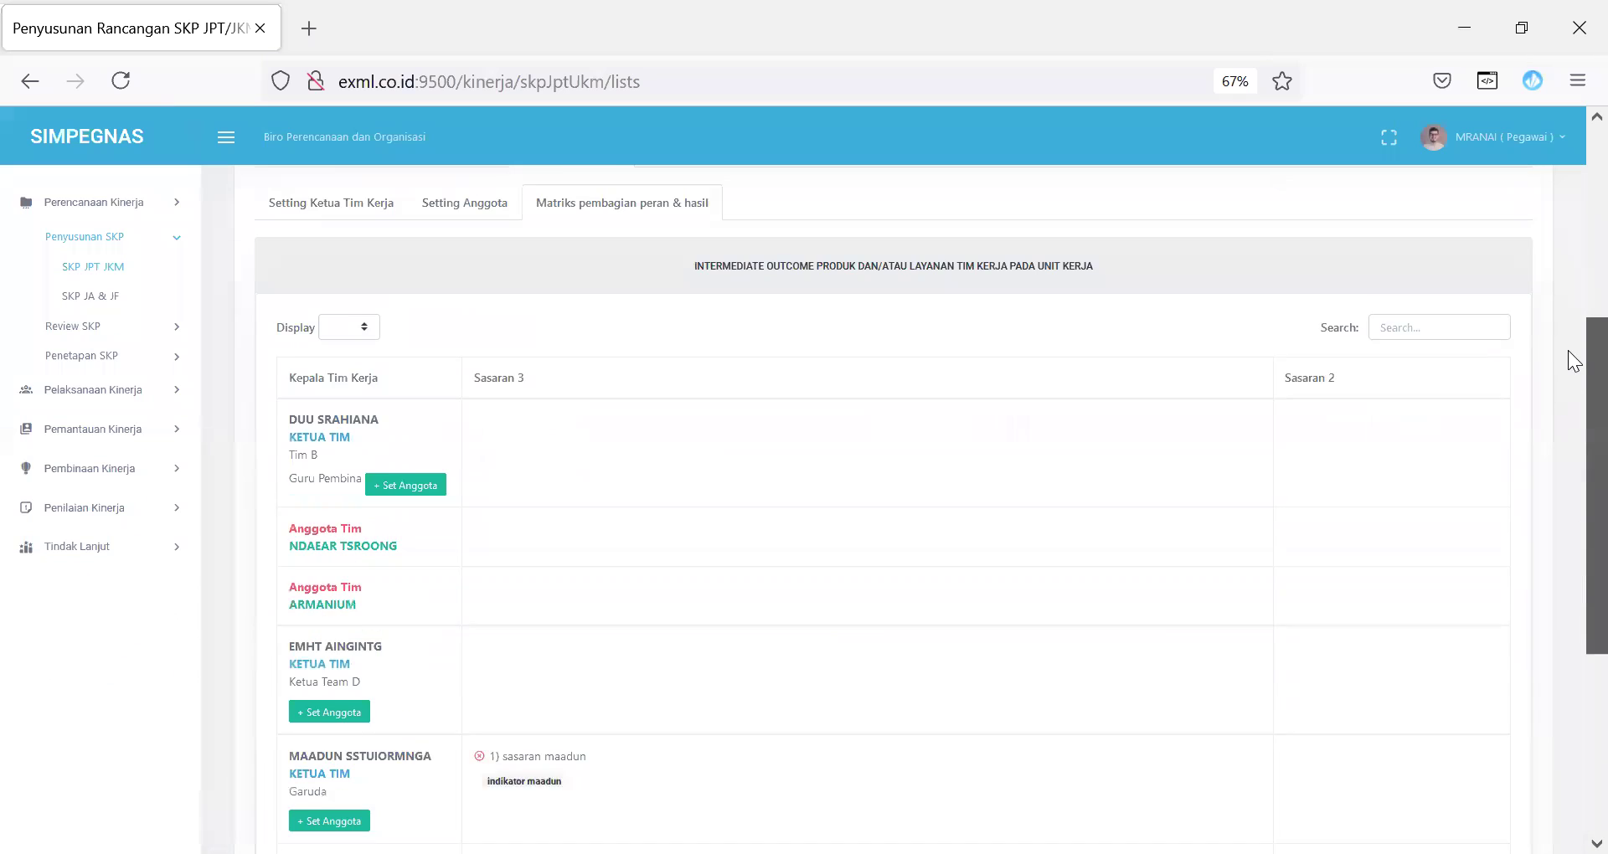
scroll(1573, 360, "down", 5)
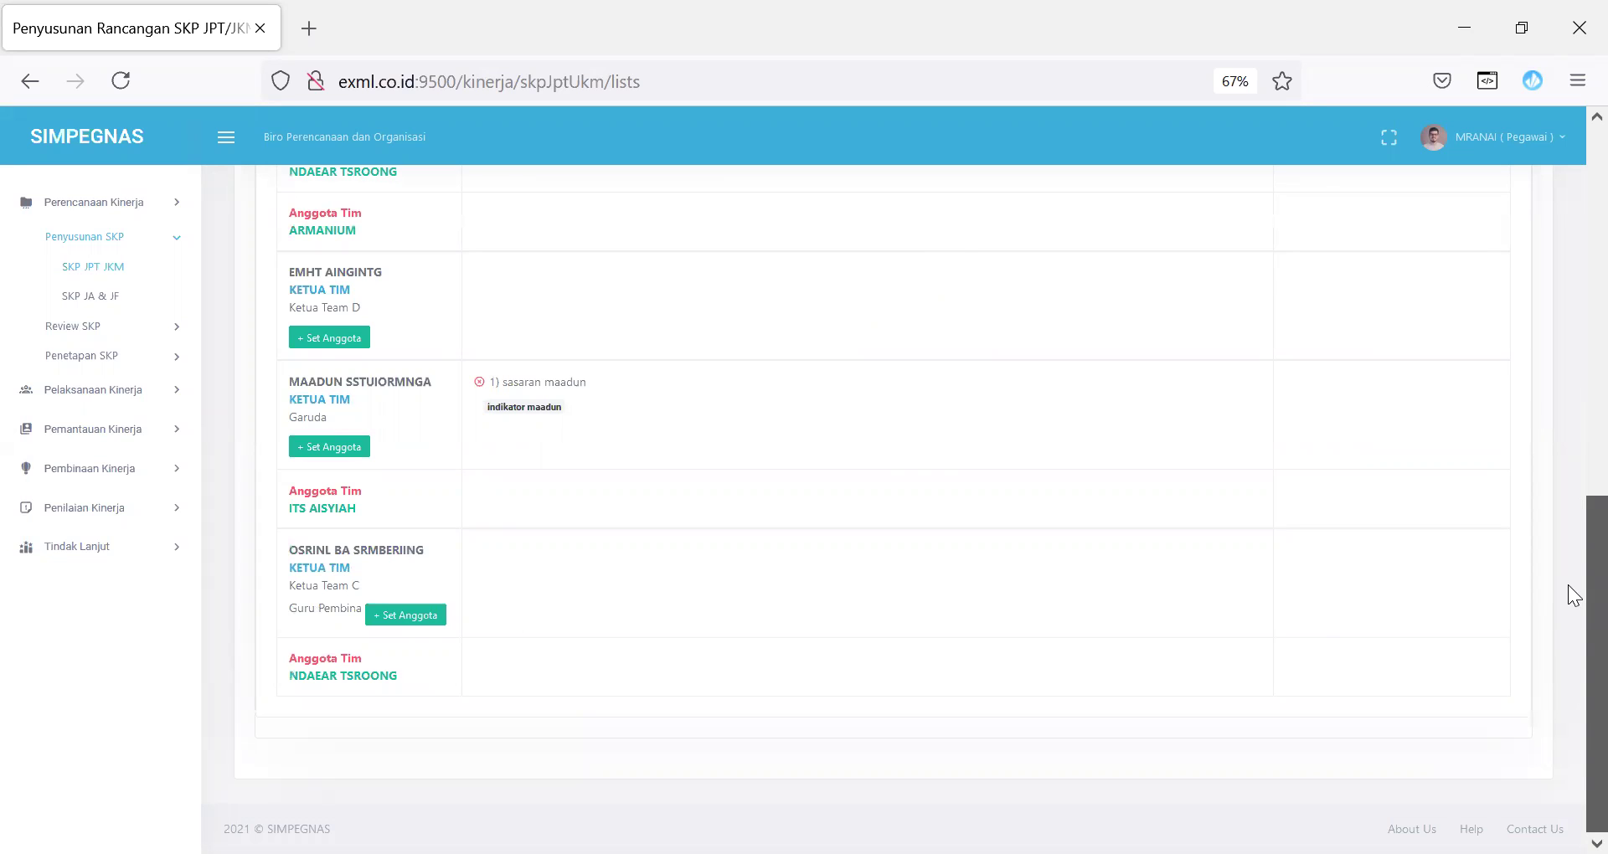
scroll(1568, 502, "up", 3)
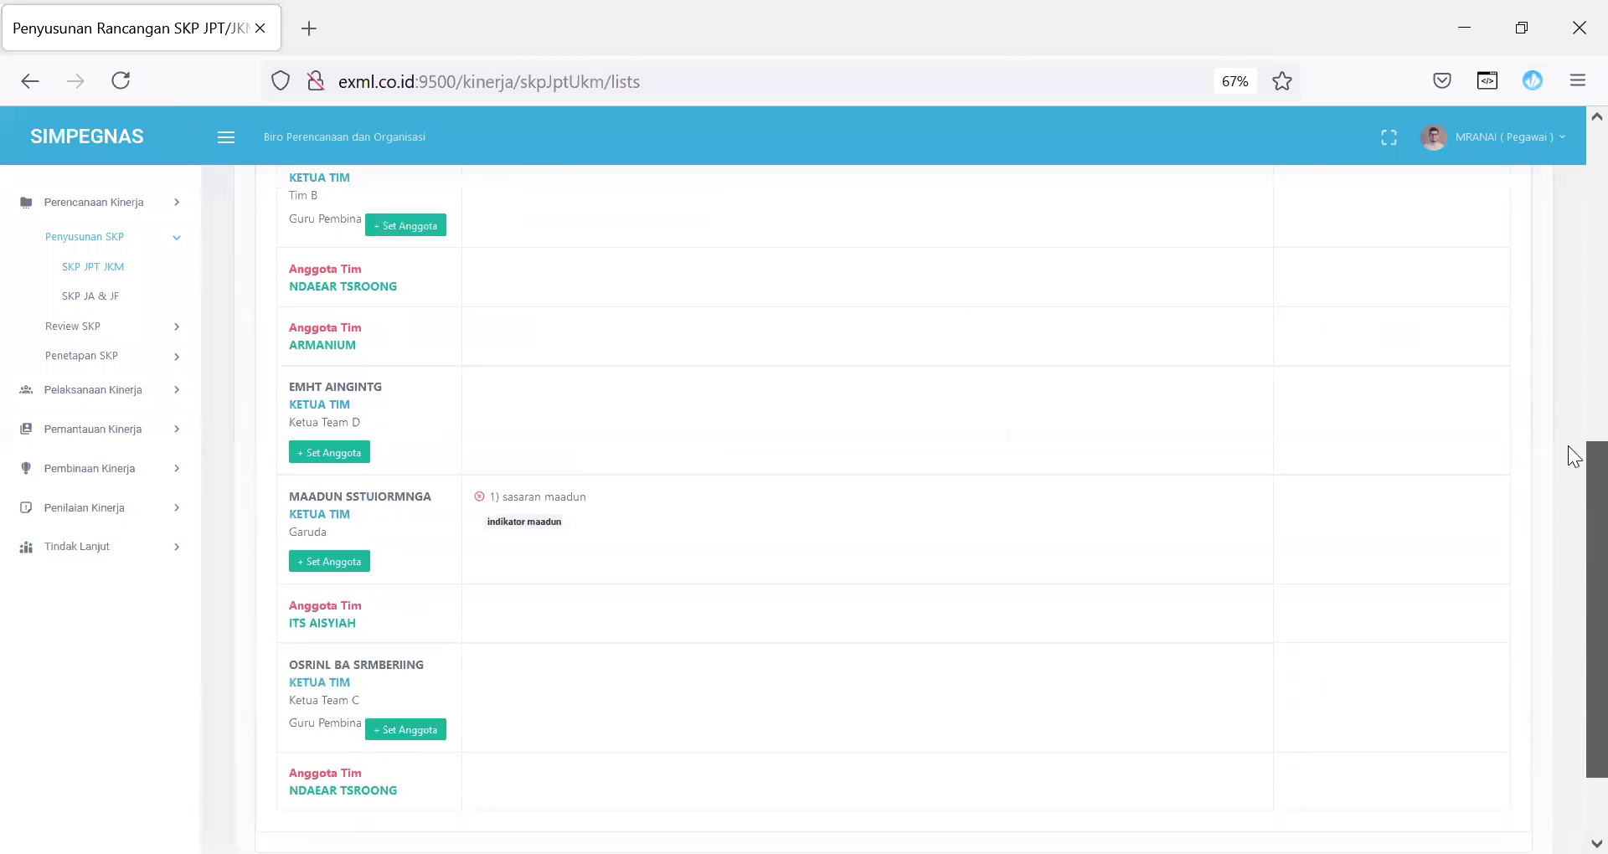
left_click_drag(294, 536, 350, 621)
left_click(347, 608)
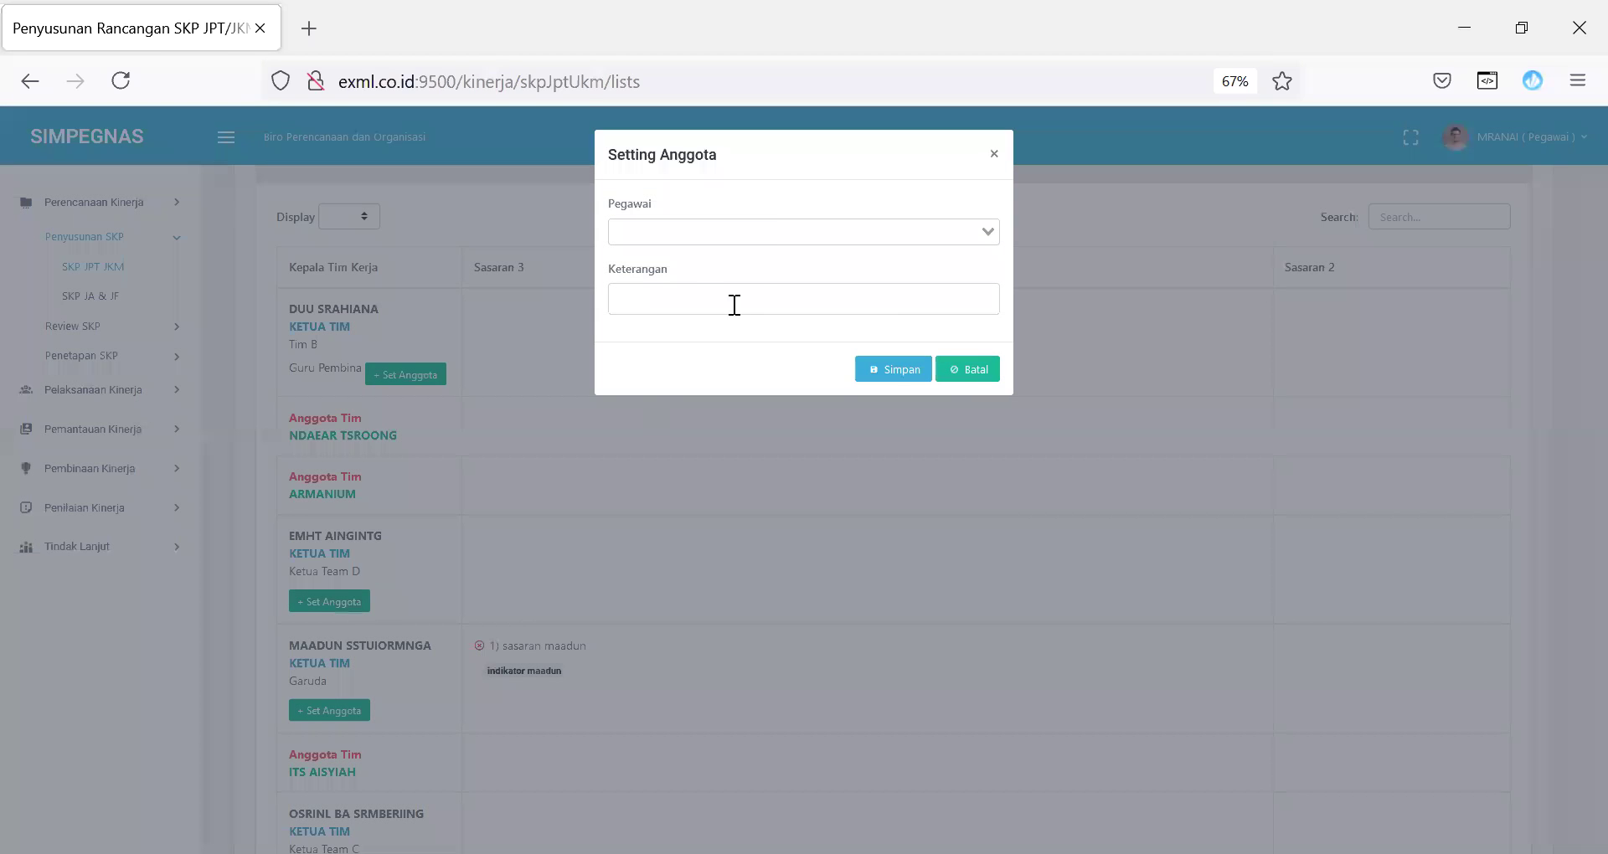
left_click(778, 226)
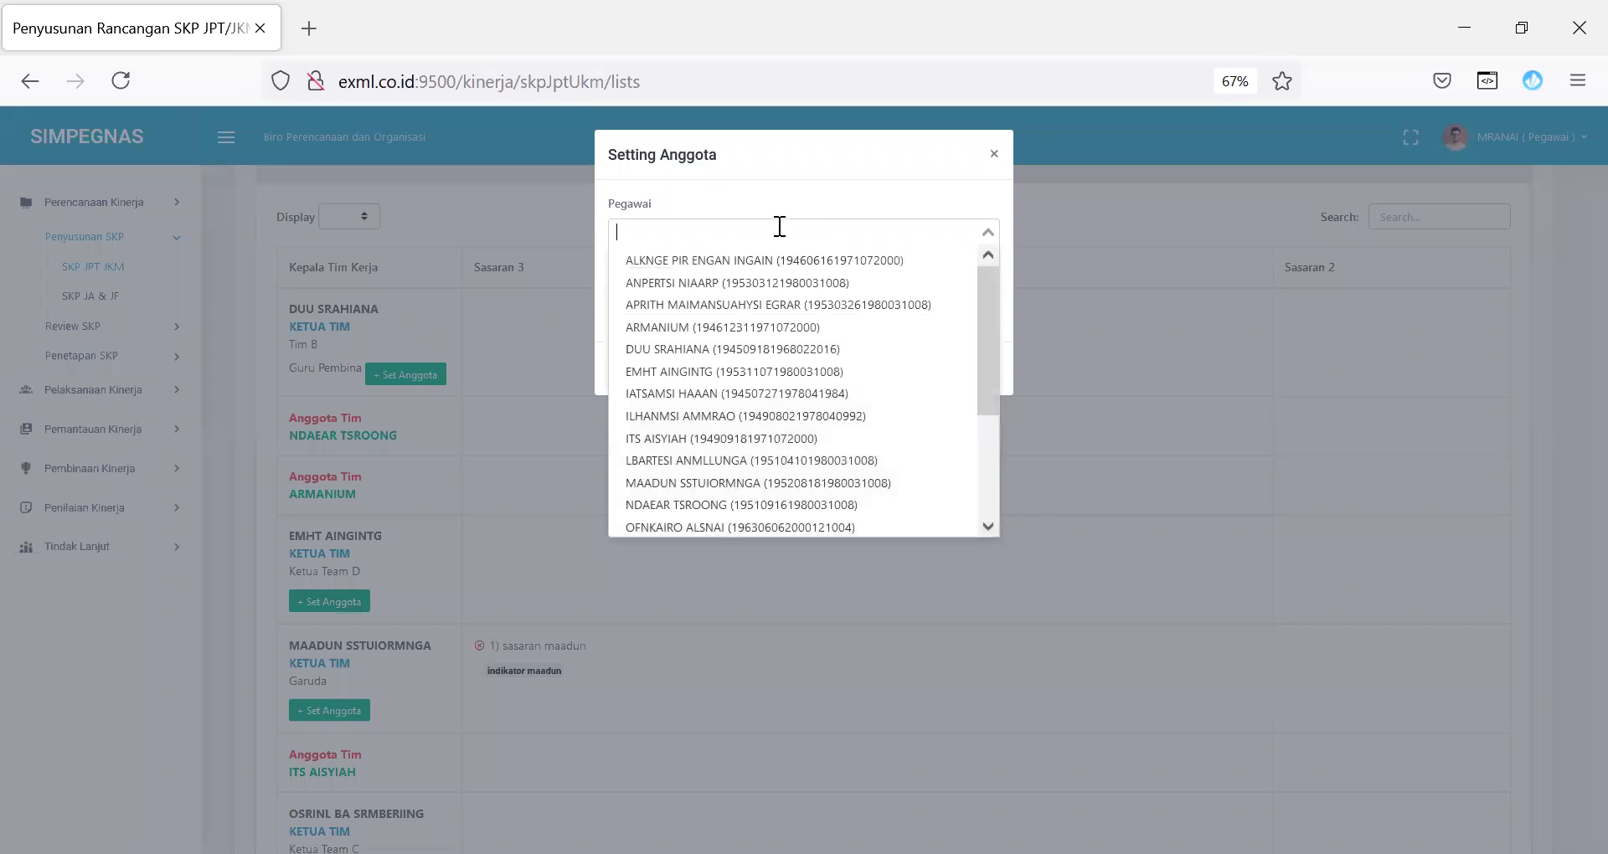
Step: Add an employee to Ketua Team D with Keterangan 'Anggota team D'
type("n")
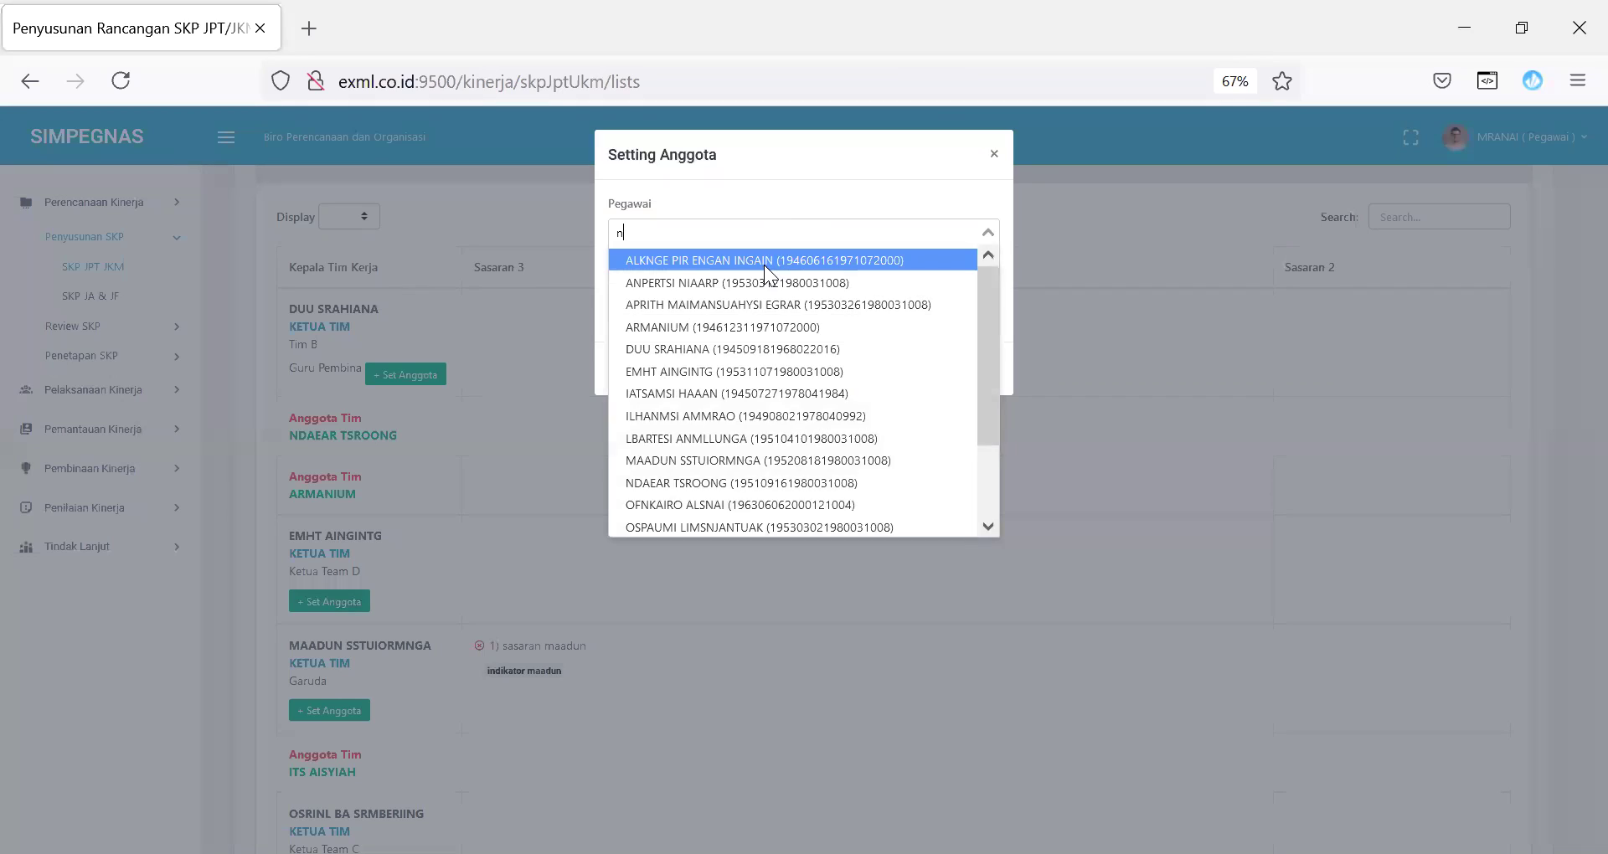
left_click(764, 265)
type("Anggota te")
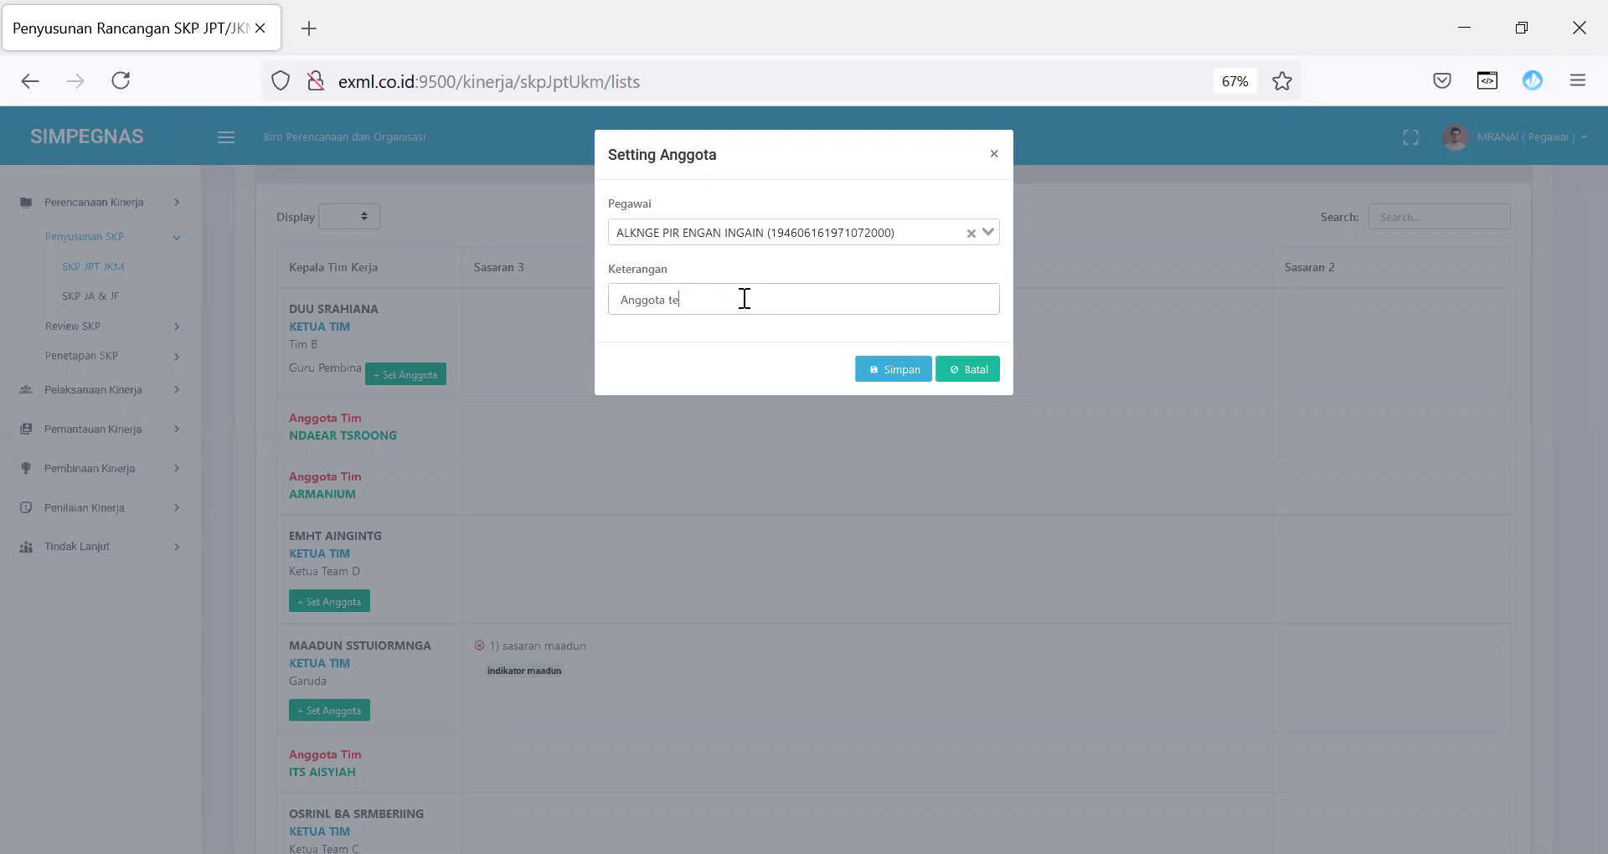
type("am D")
left_click(891, 375)
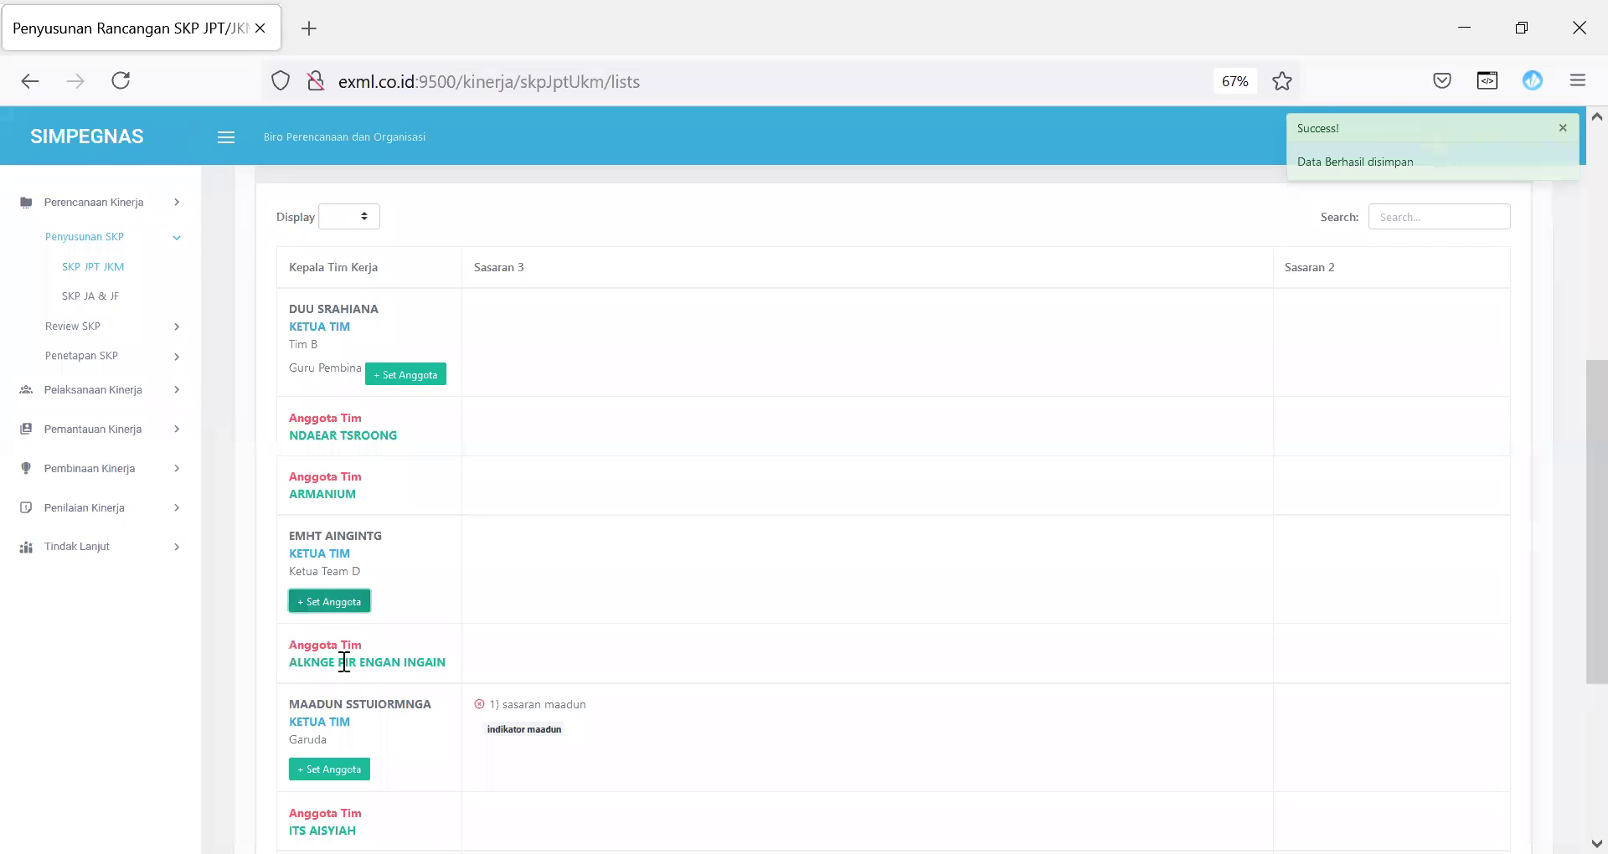
Step: Add a second employee with Keterangan 'Anggota Team D2', then return to the SKP list
left_click(353, 607)
left_click(781, 231)
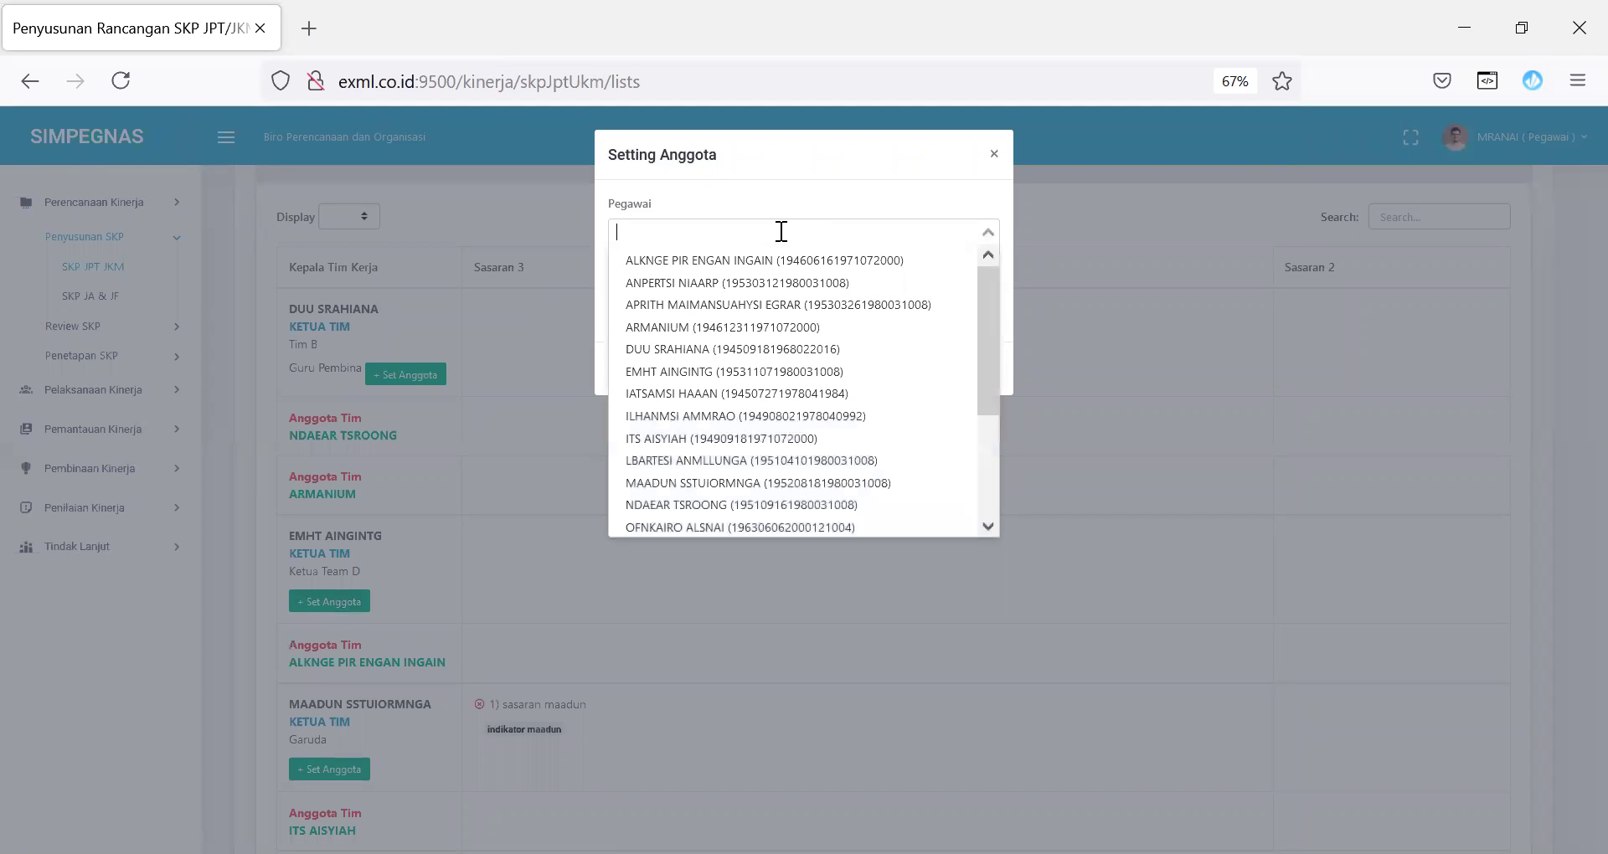
type("o")
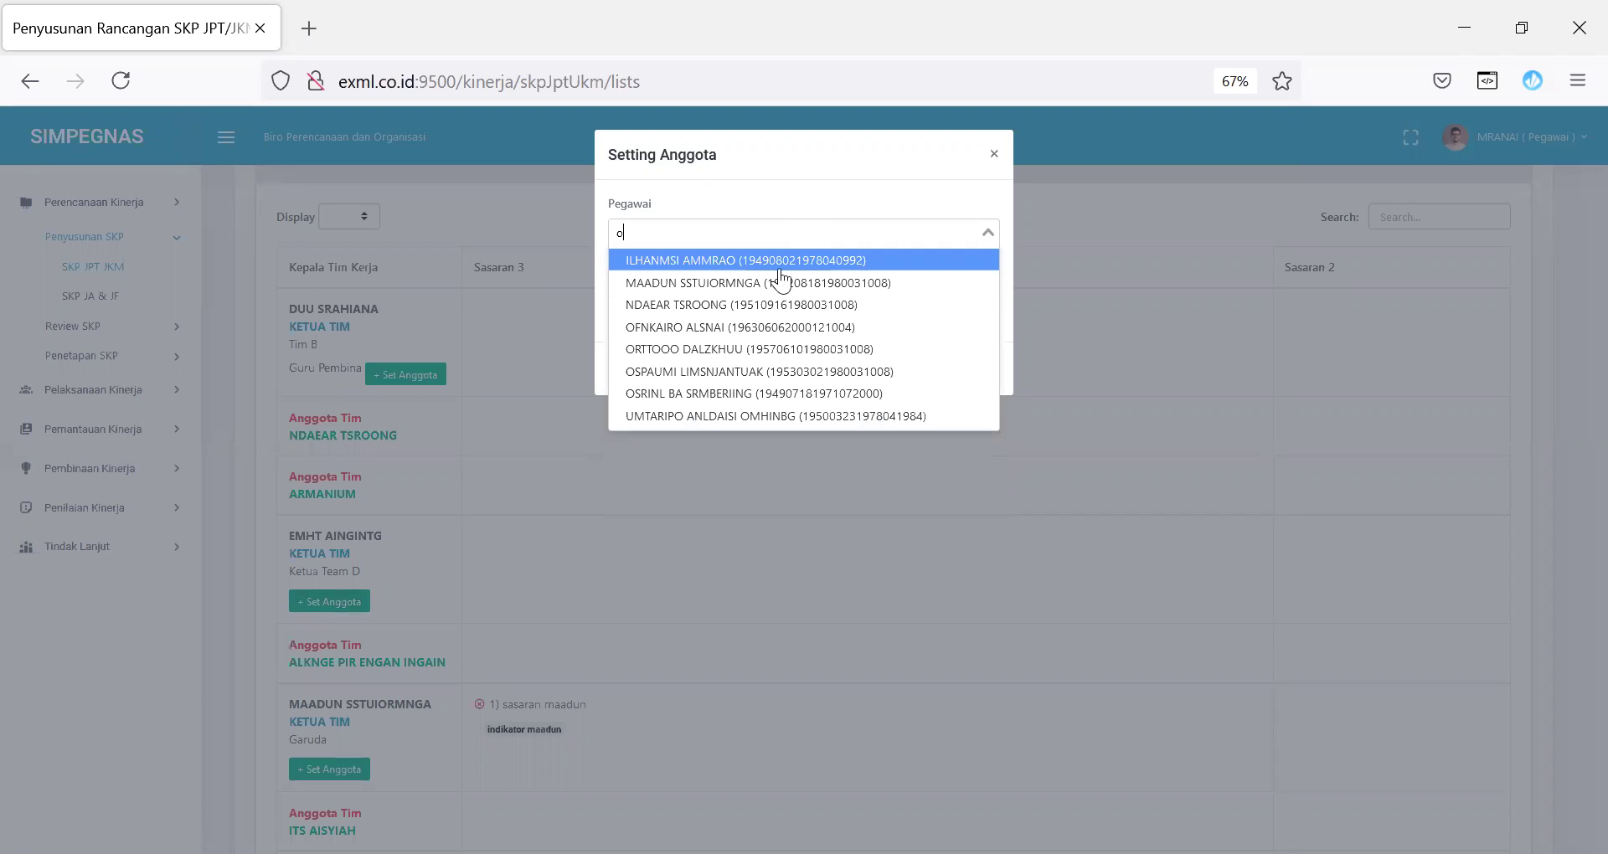
left_click(779, 349)
left_click(734, 298)
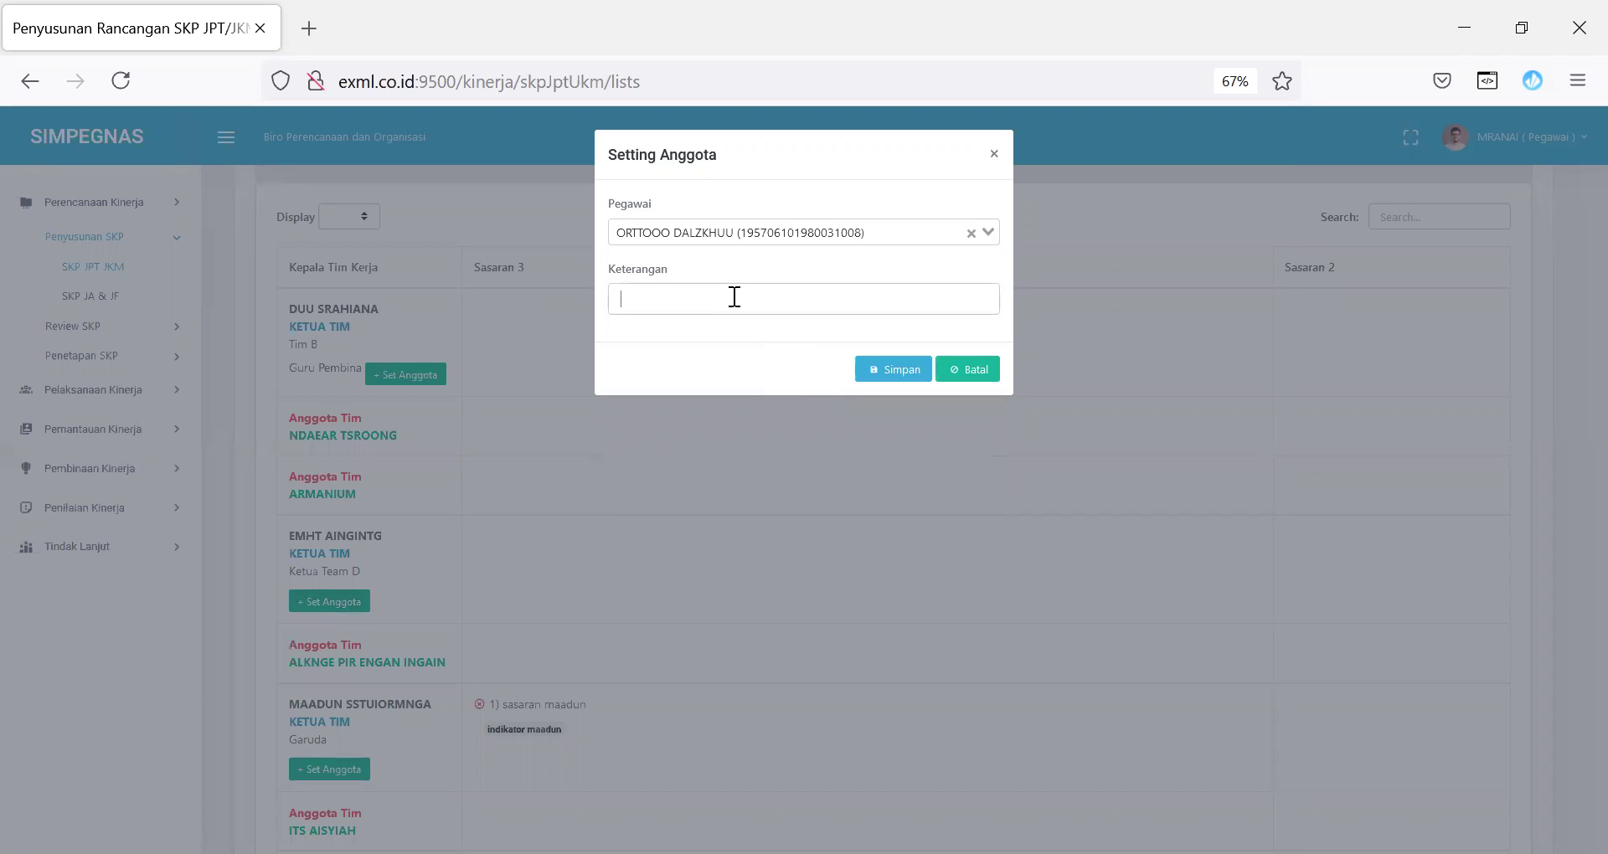
type("Anggota Team D2")
left_click(894, 369)
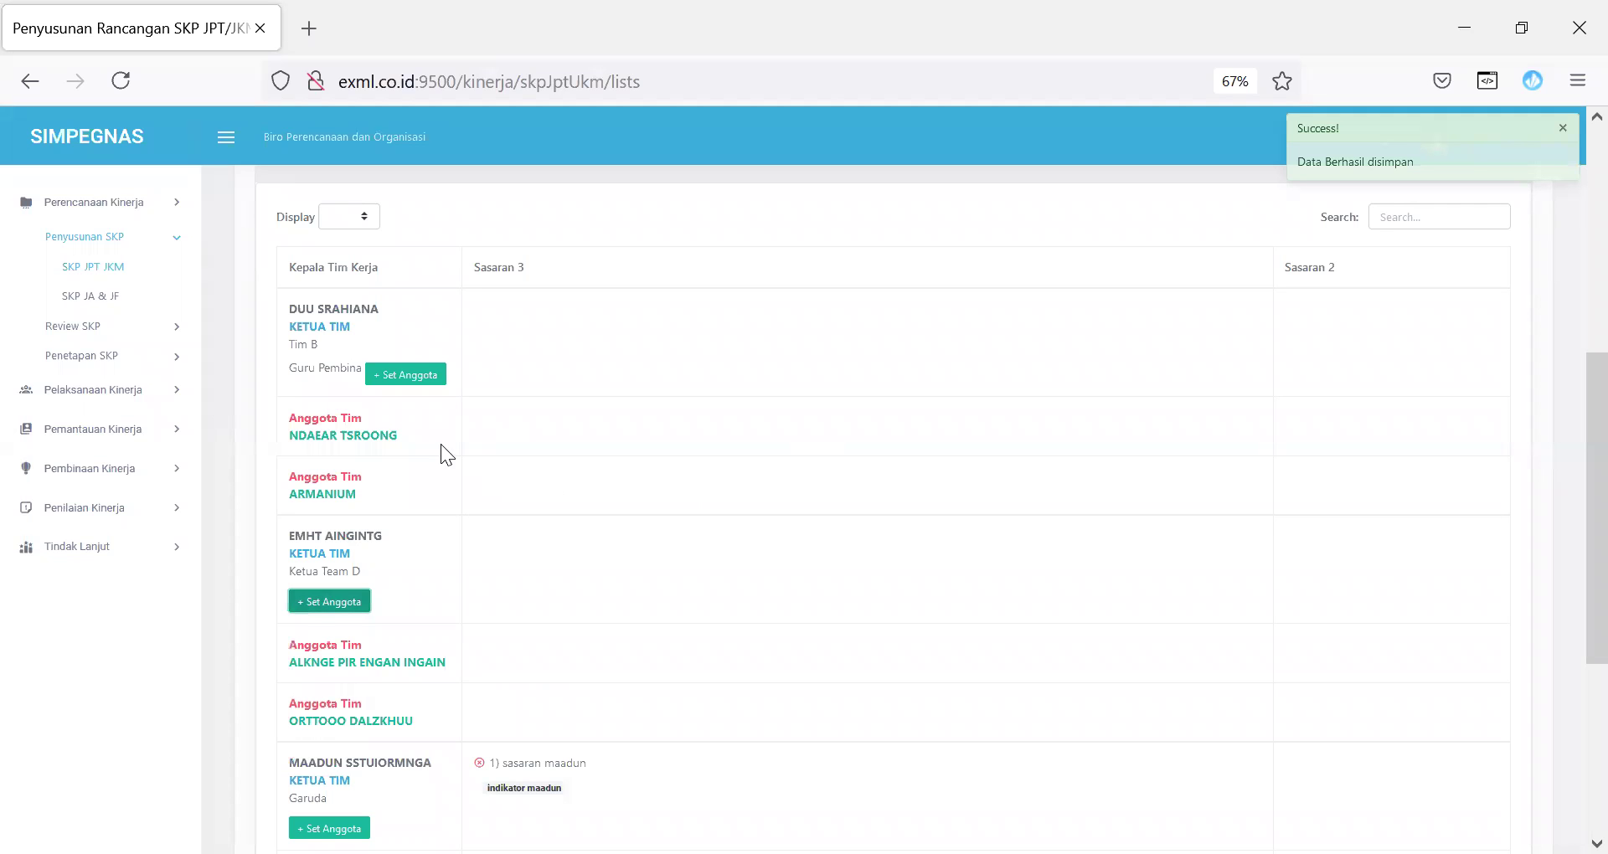
scroll(1568, 379, "up", 10)
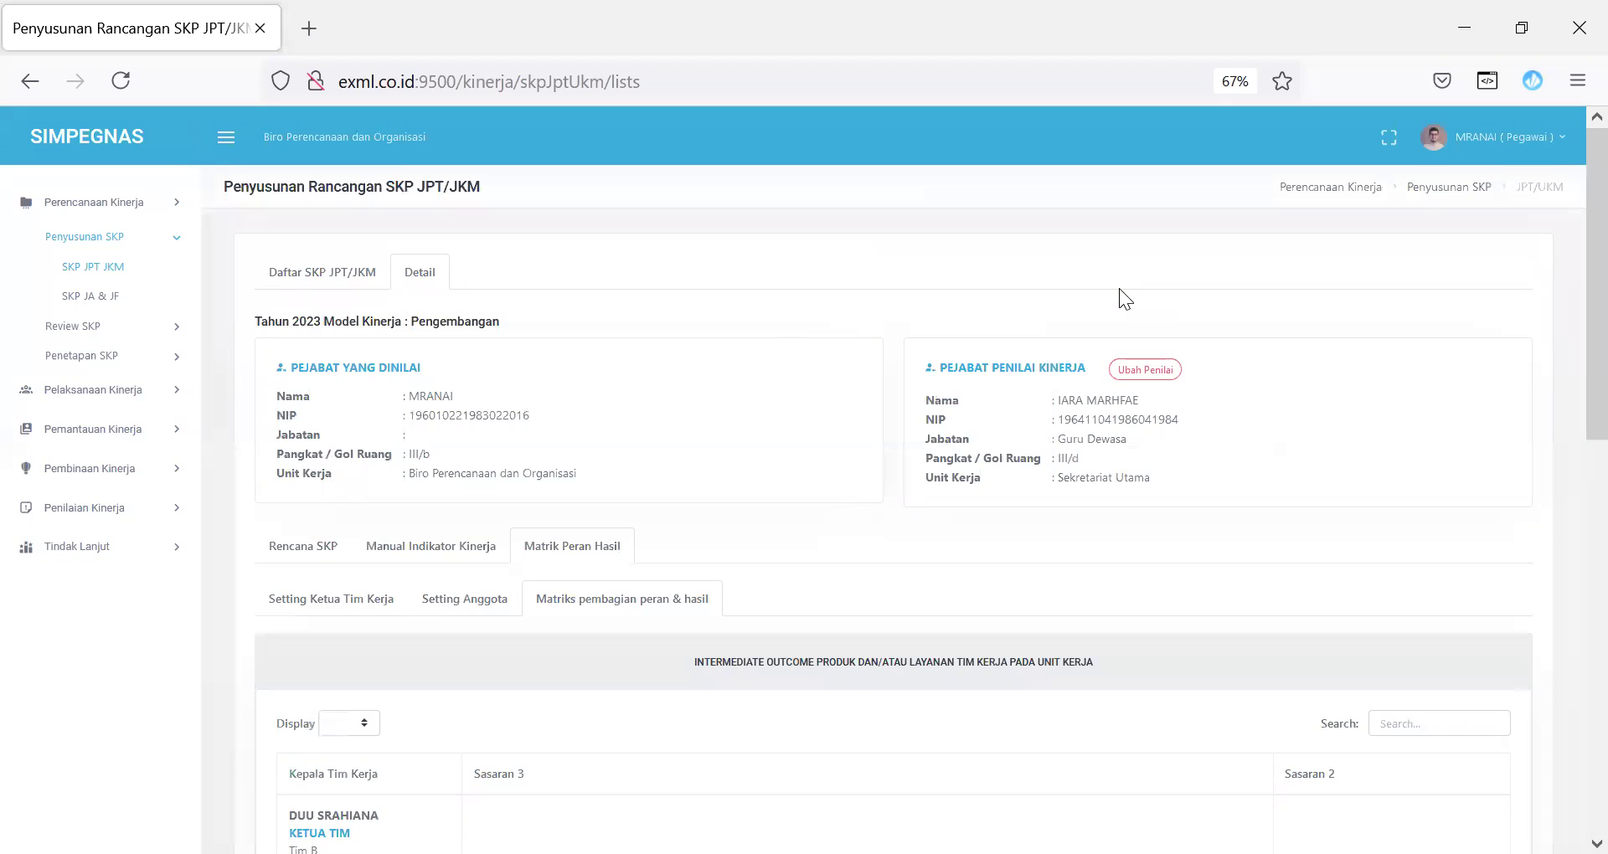
left_click(339, 283)
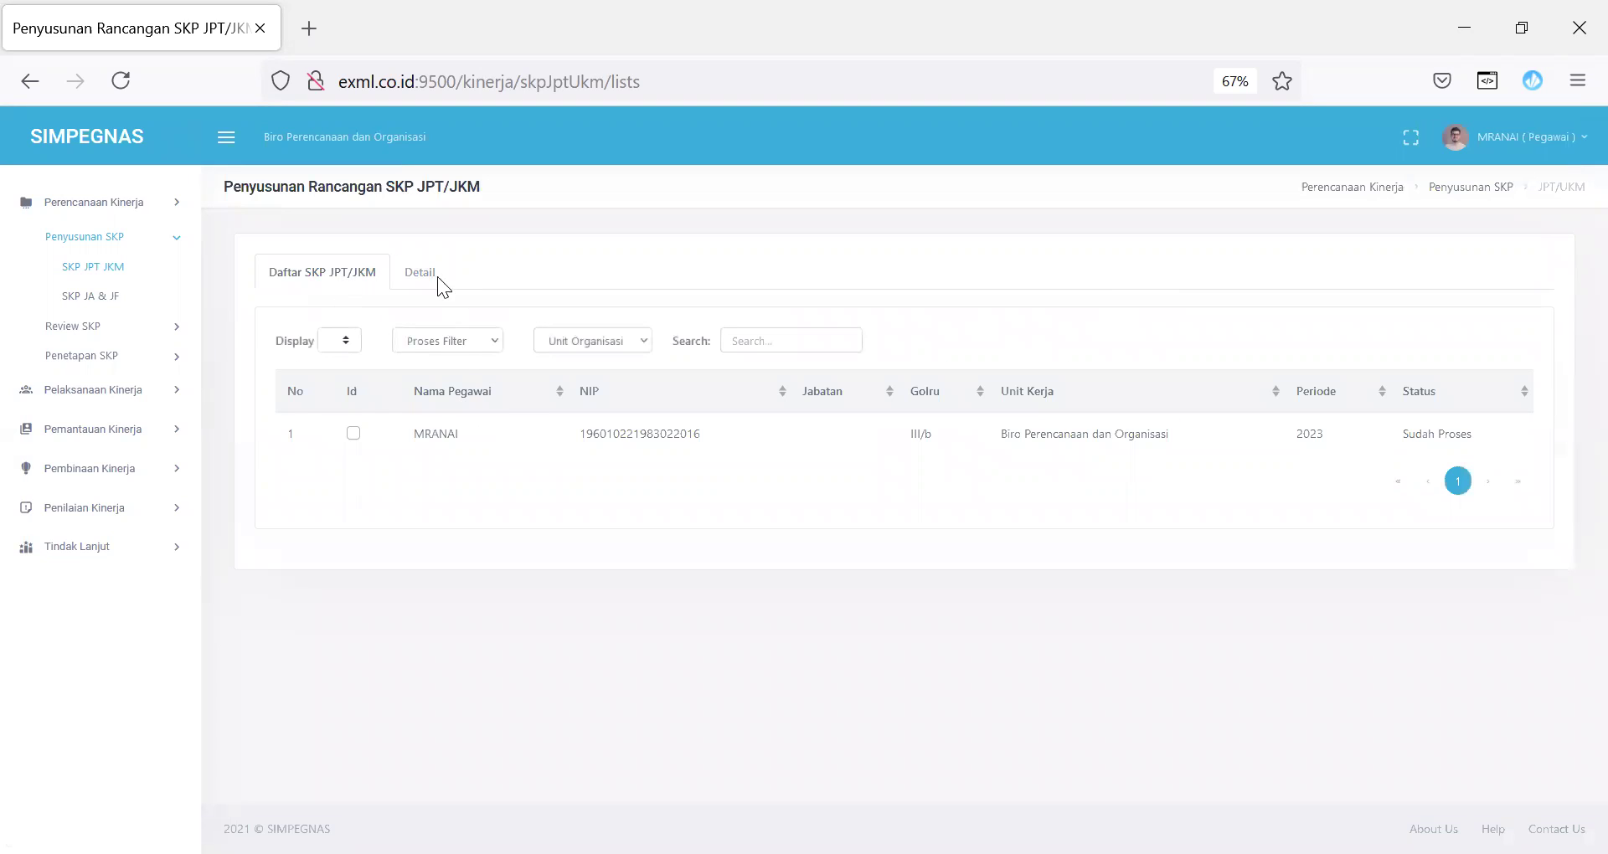
Step: Open the officer's SKP details and switch to the indicator manual for Ssaran Kerja 1
left_click(353, 436)
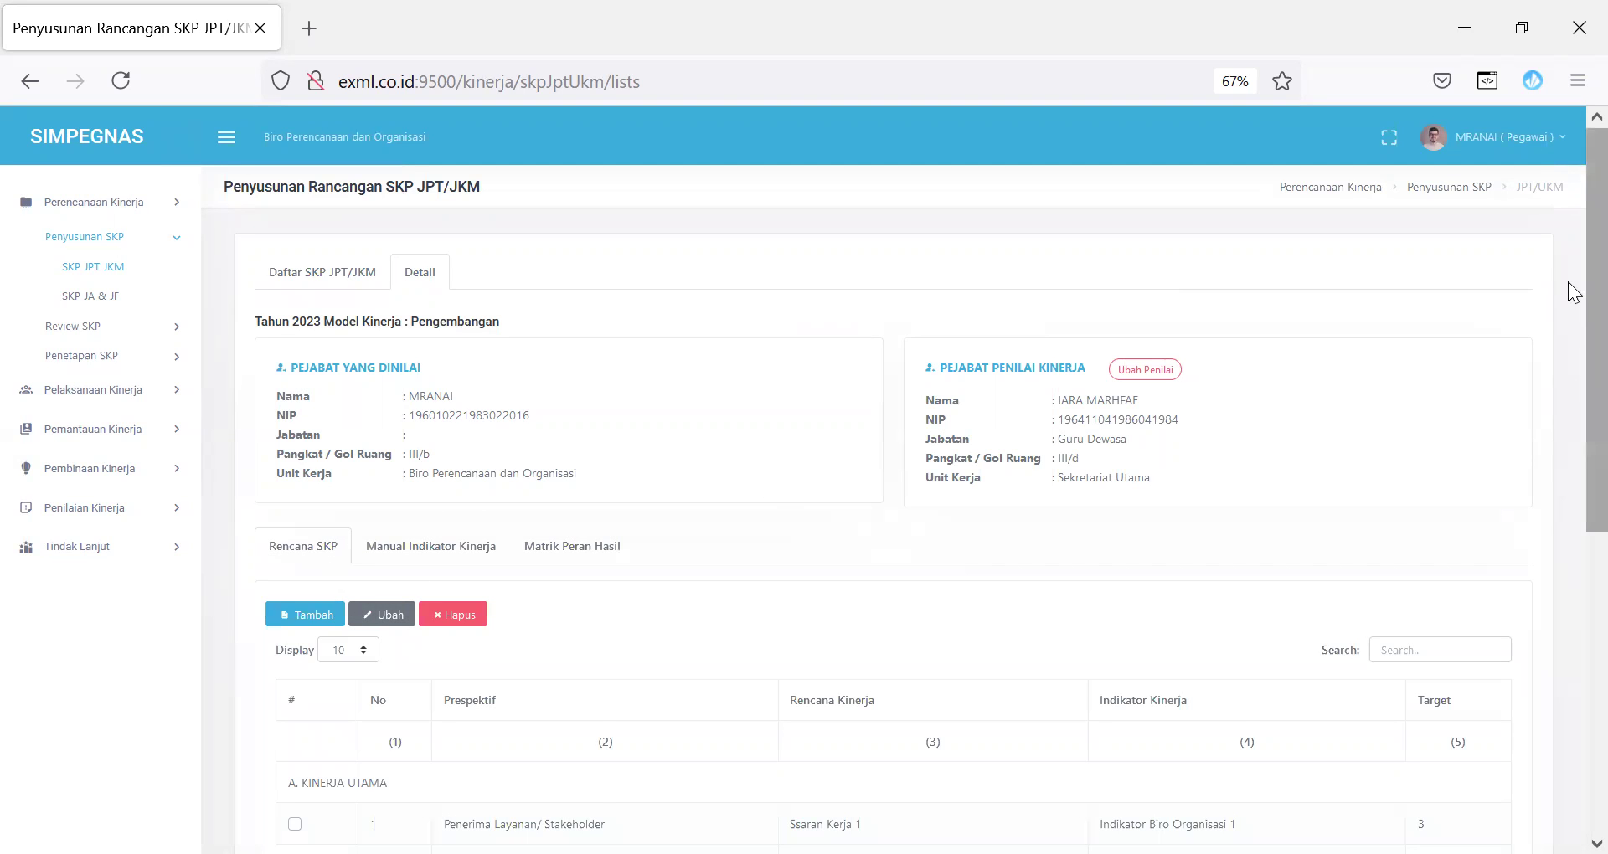
scroll(1568, 335, "down", 5)
scroll(1570, 544, "down", 3)
scroll(1561, 434, "up", 5)
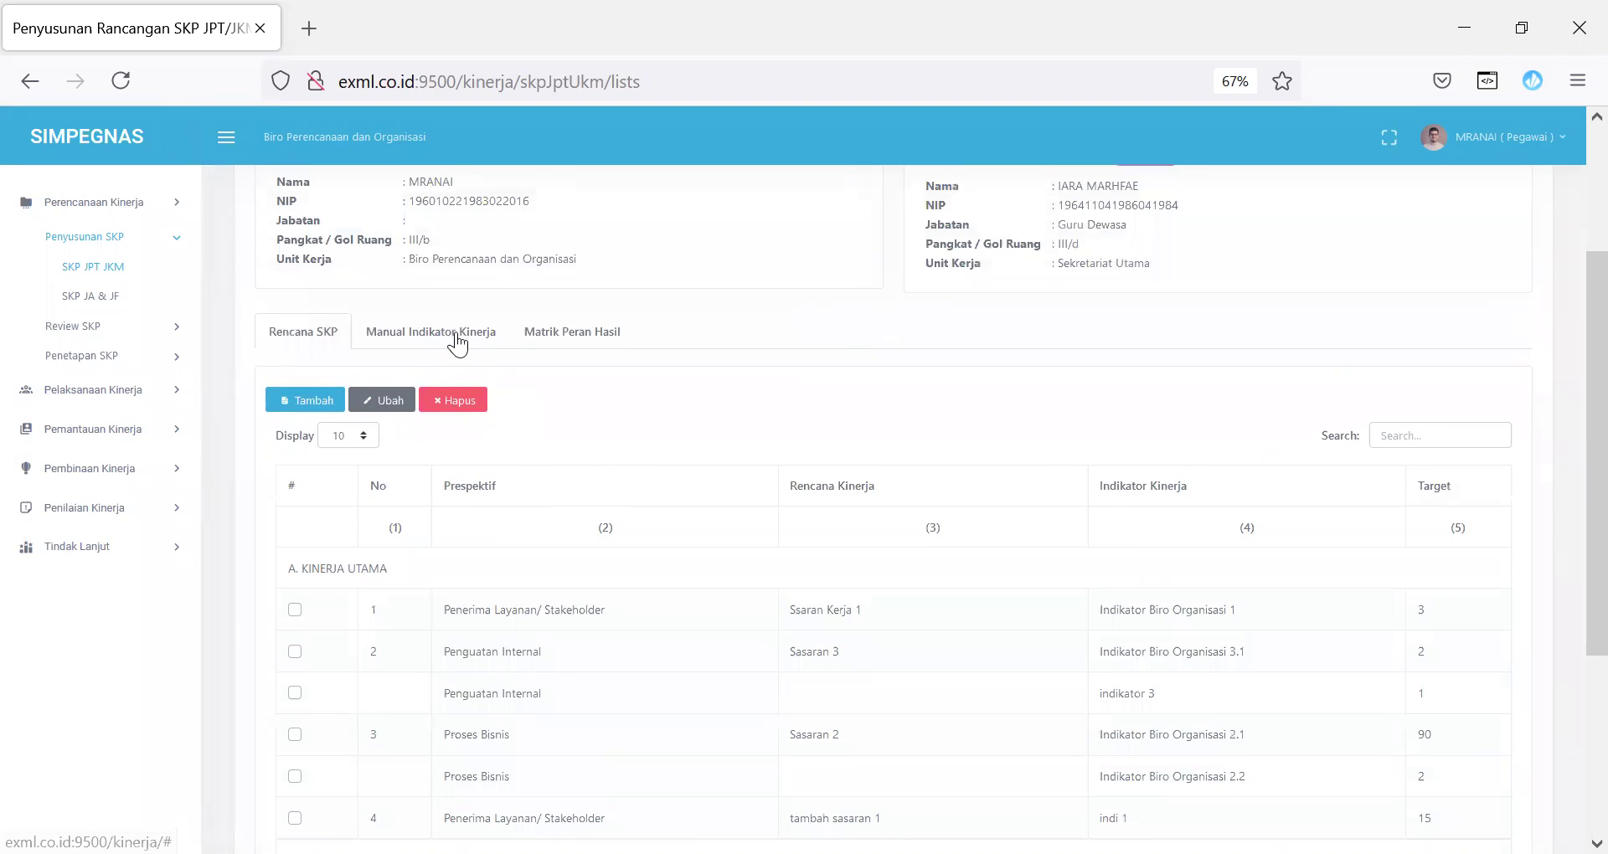
left_click(452, 342)
scroll(1567, 216, "down", 1)
mouse_move(1568, 220)
left_mouse_down()
mouse_move(1568, 348)
mouse_move(1567, 230)
left_mouse_up()
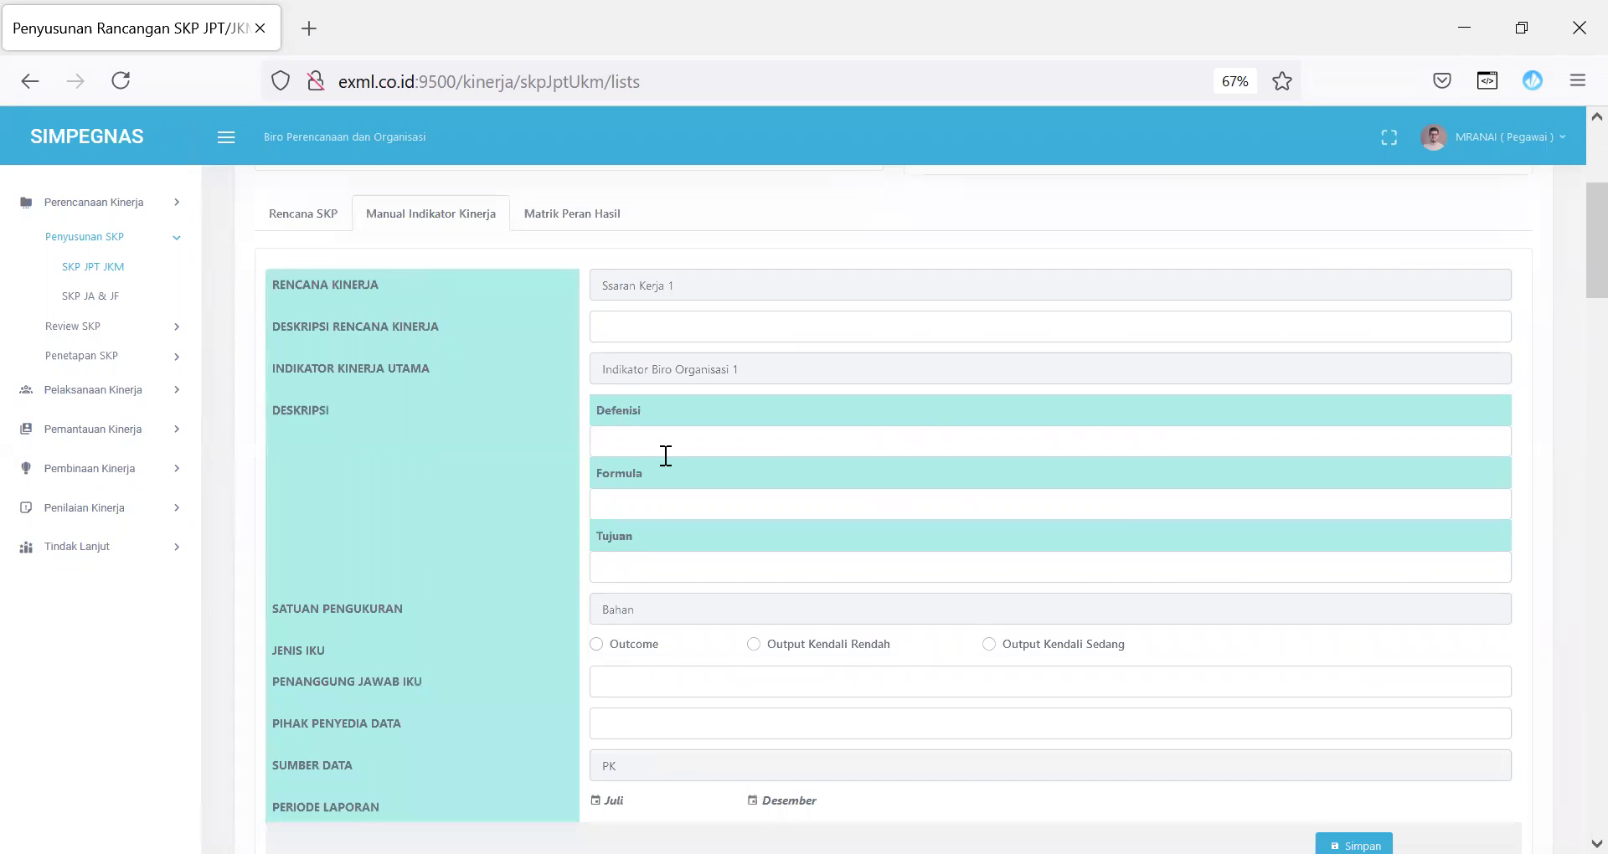
Step: Enter description 'deskripsi', Defenisi 'ssss', Formula 'sss' and Tujuan 'sss'
type("deskripso\\i")
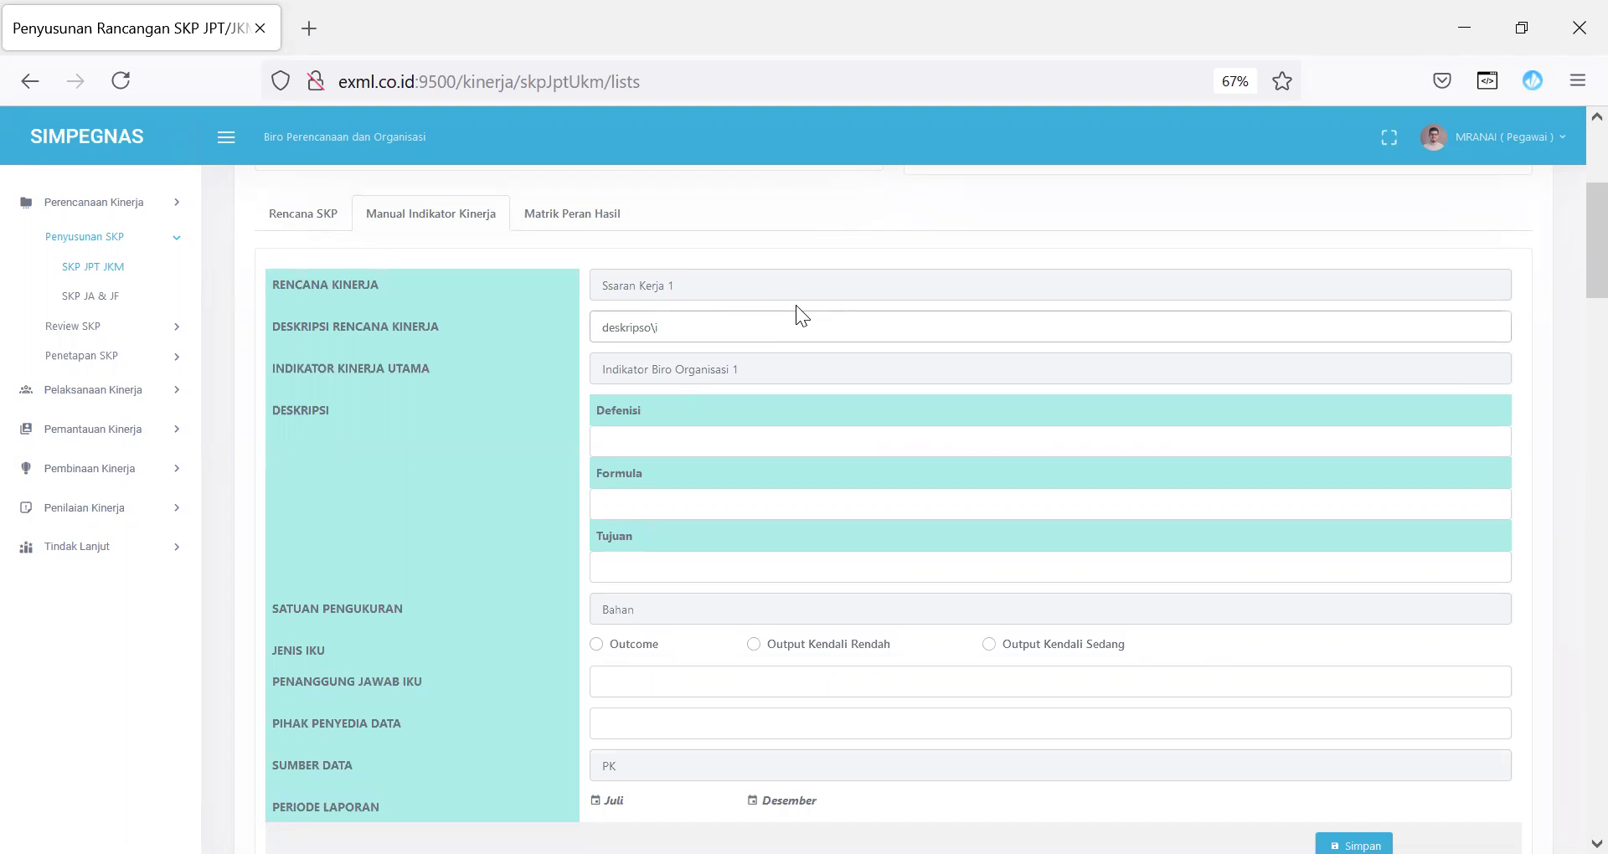
key("BackSpace")
key("BackSpace")
key("BackSpace")
type("i")
left_click(688, 448)
type("ssss")
left_click(674, 505)
type("sss")
left_click(681, 558)
type("sss")
Step: Set the indicator type to Outcome, enter Penanggung Jawab IKU 'sss', and save
left_click(608, 647)
left_click(614, 680)
type("sss")
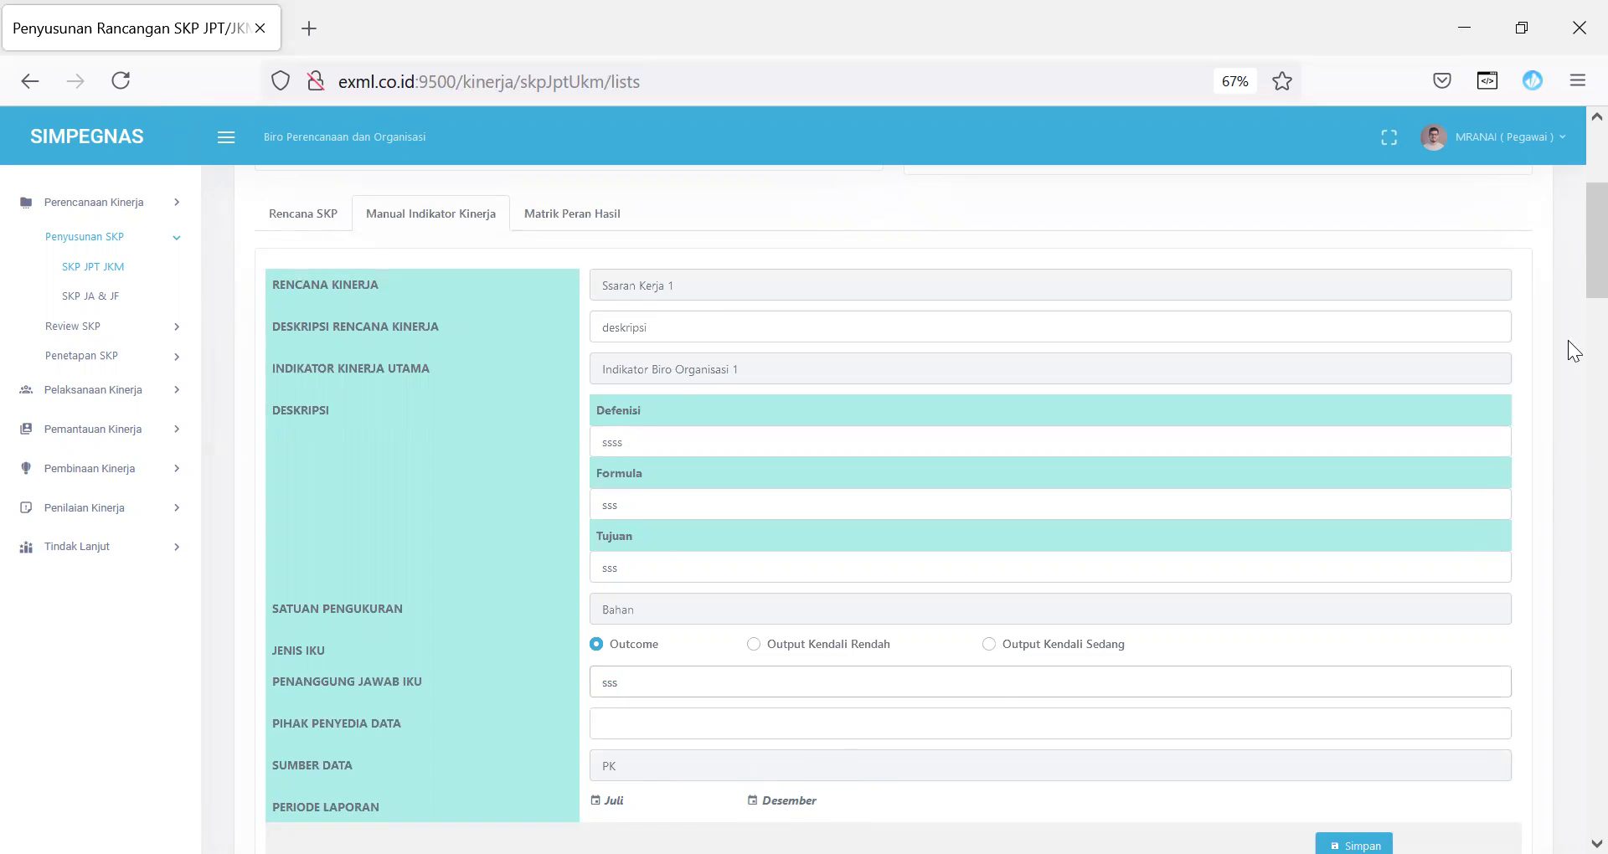
left_click_drag(1589, 279, 1573, 345)
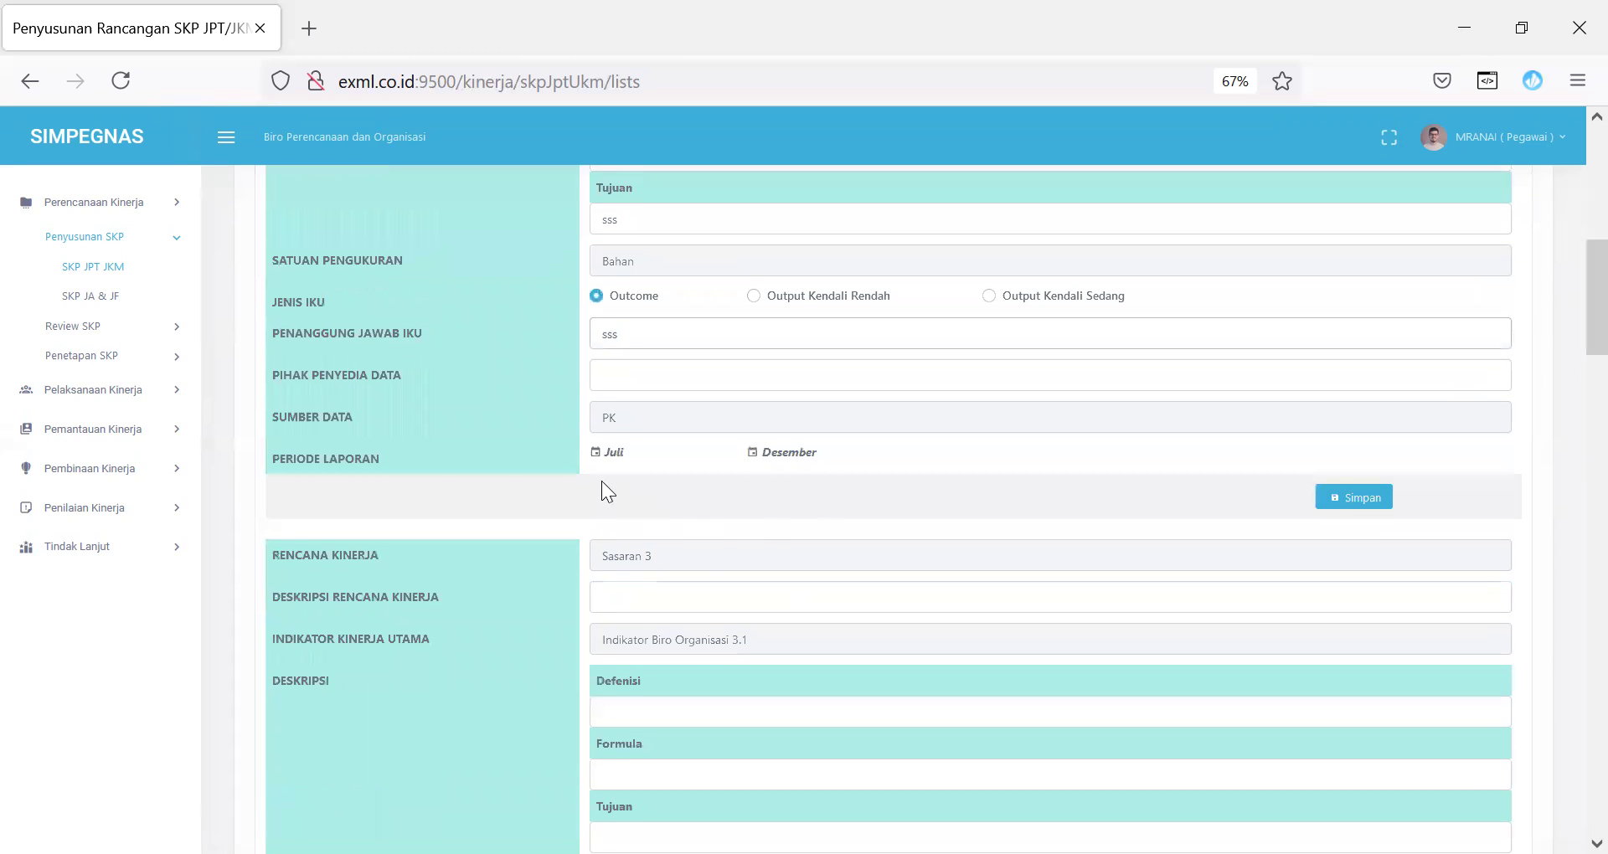
left_click(1340, 501)
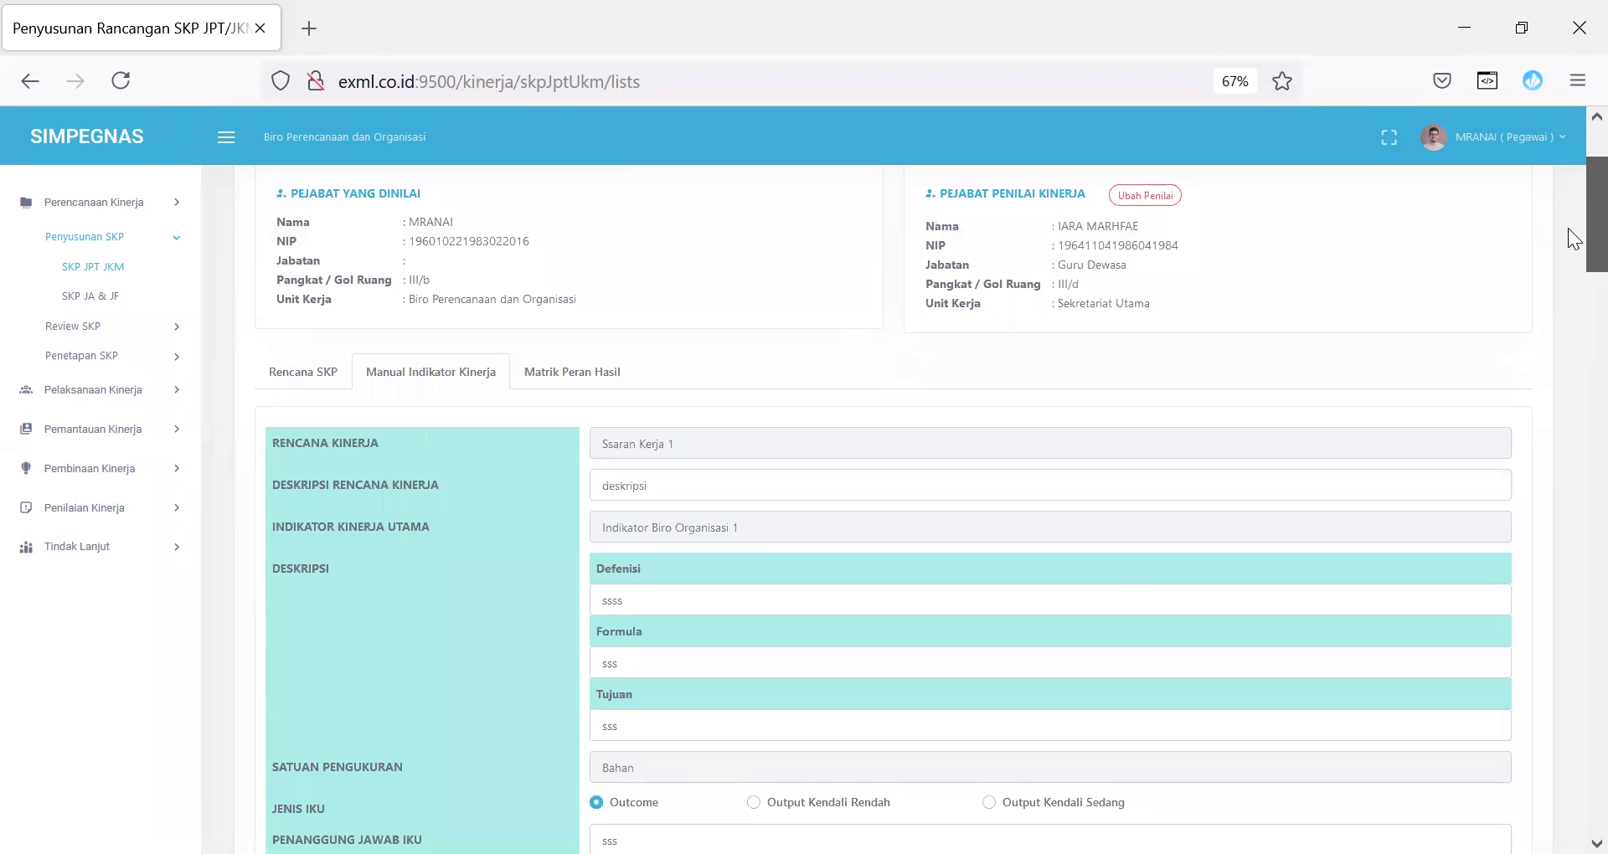
scroll(1568, 298, "down", 12)
left_click_drag(1568, 465, 1568, 137)
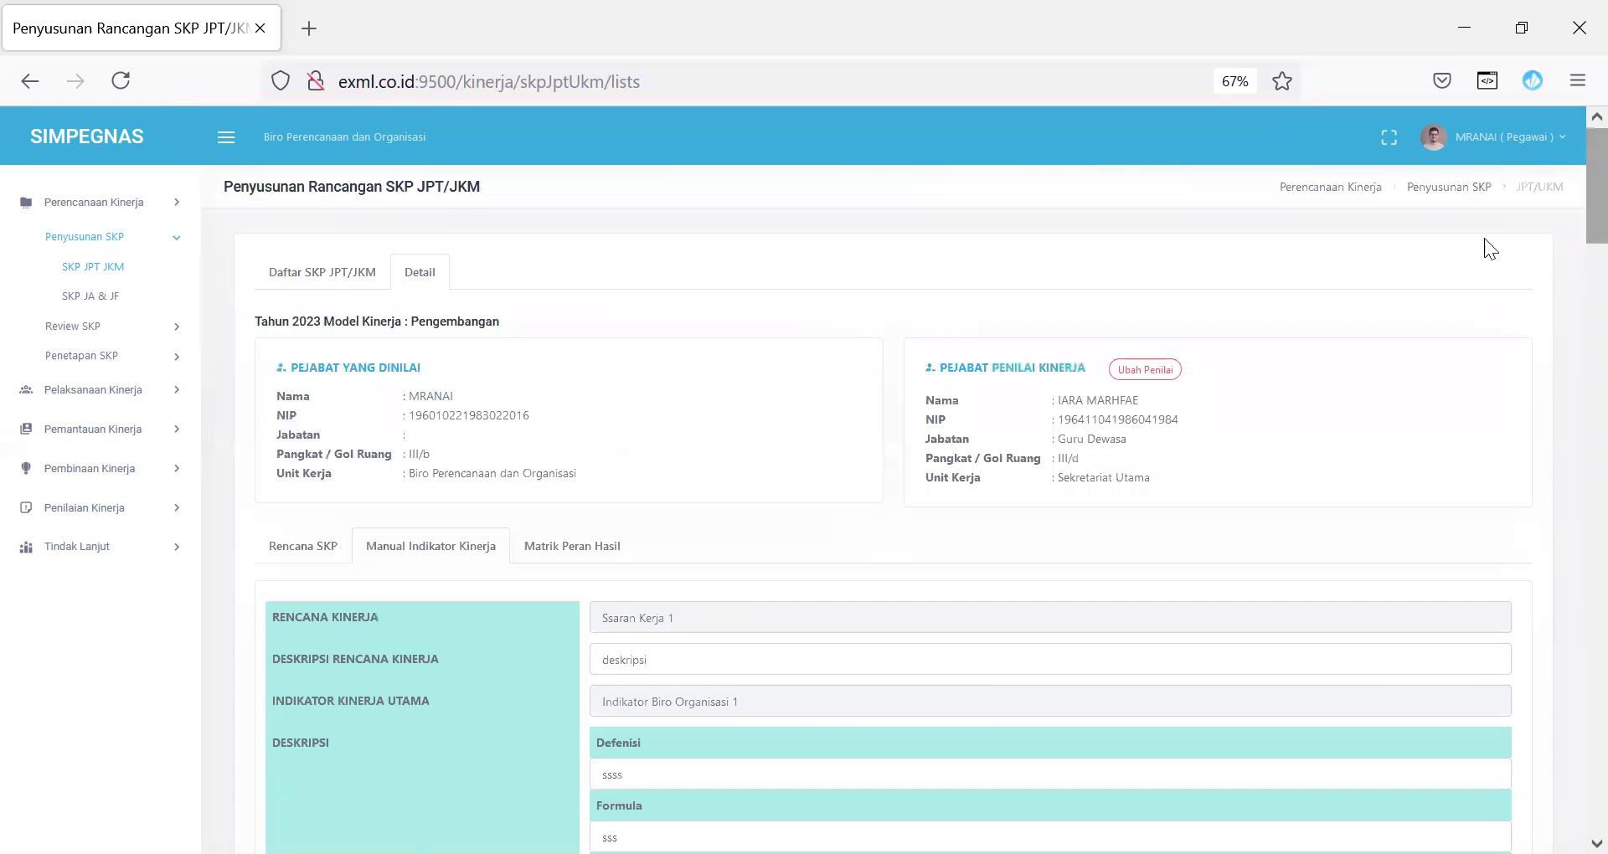
Step: Review Matriks pembagian peran & hasil, then return to Setting Ketua Tim Kerja and select the first leader's NIP
left_click(562, 552)
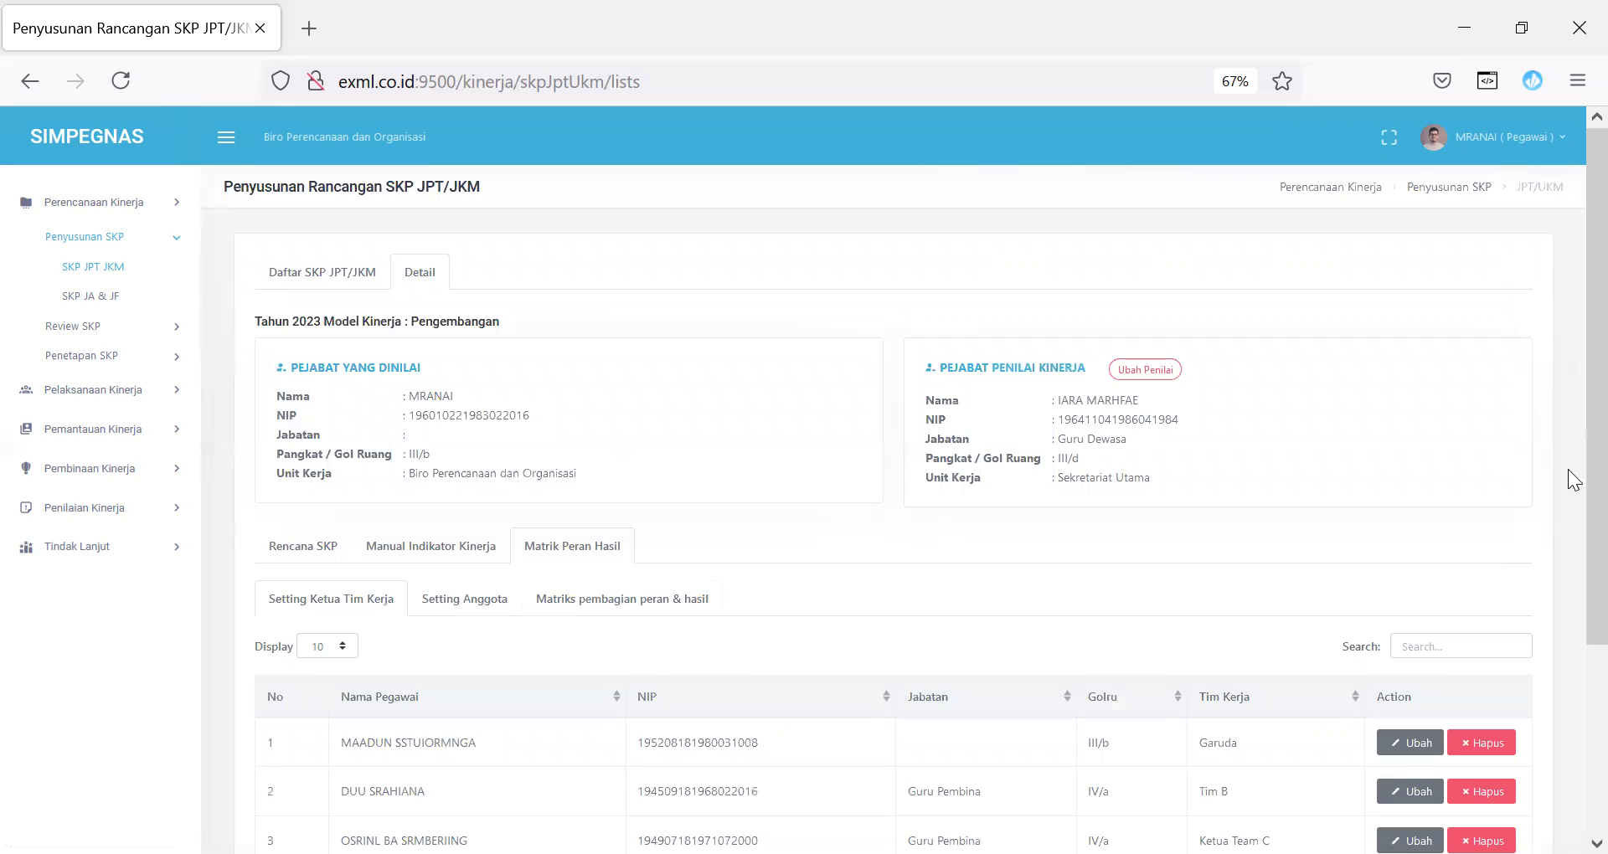
scroll(1571, 536, "down", 3)
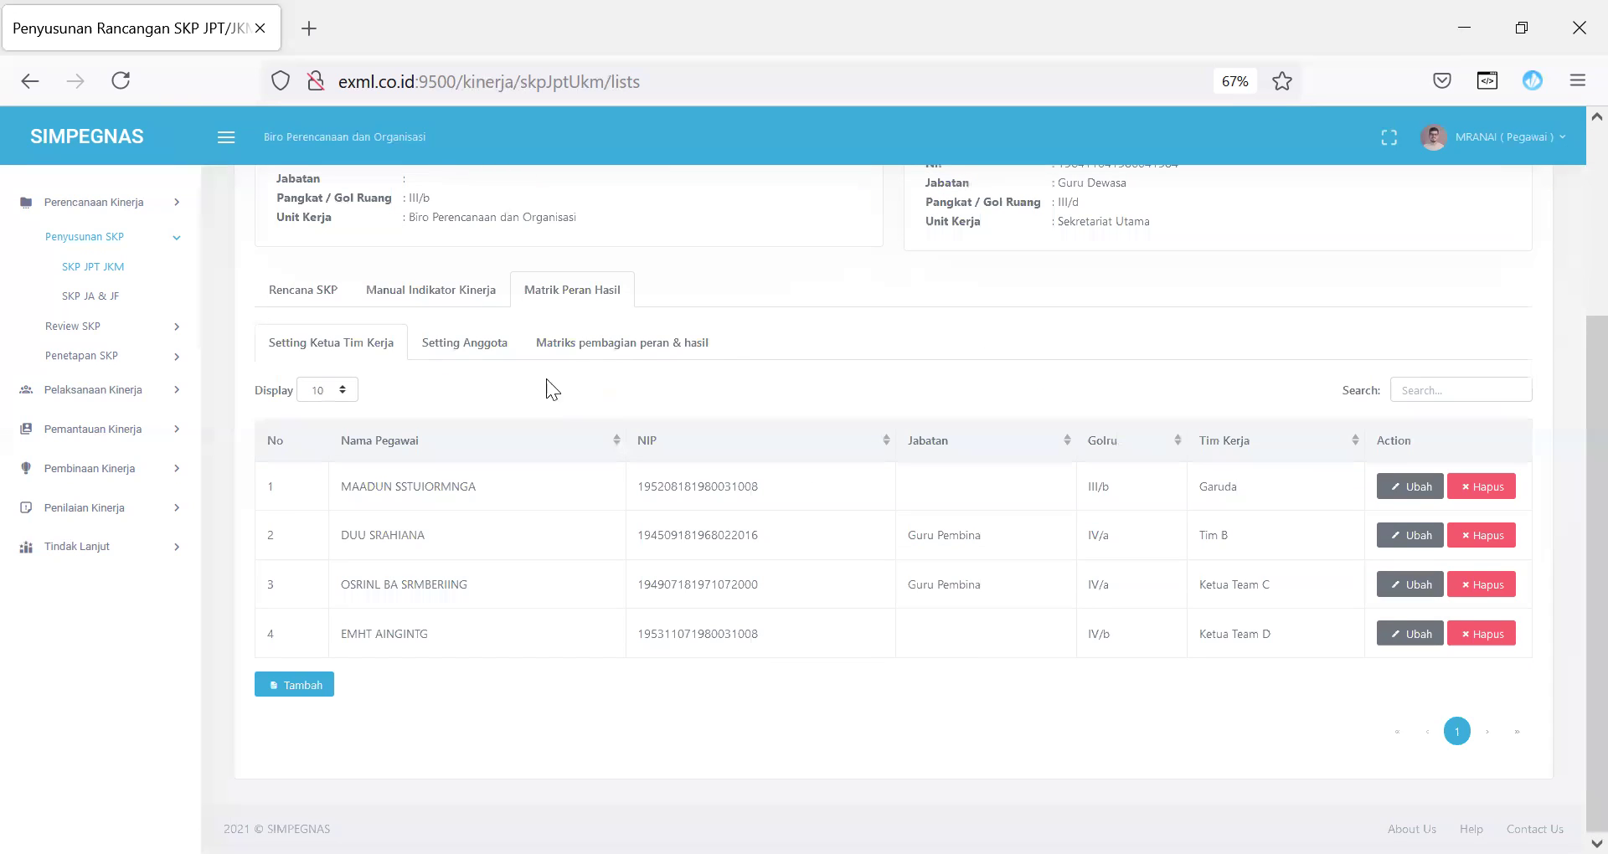
left_click(691, 354)
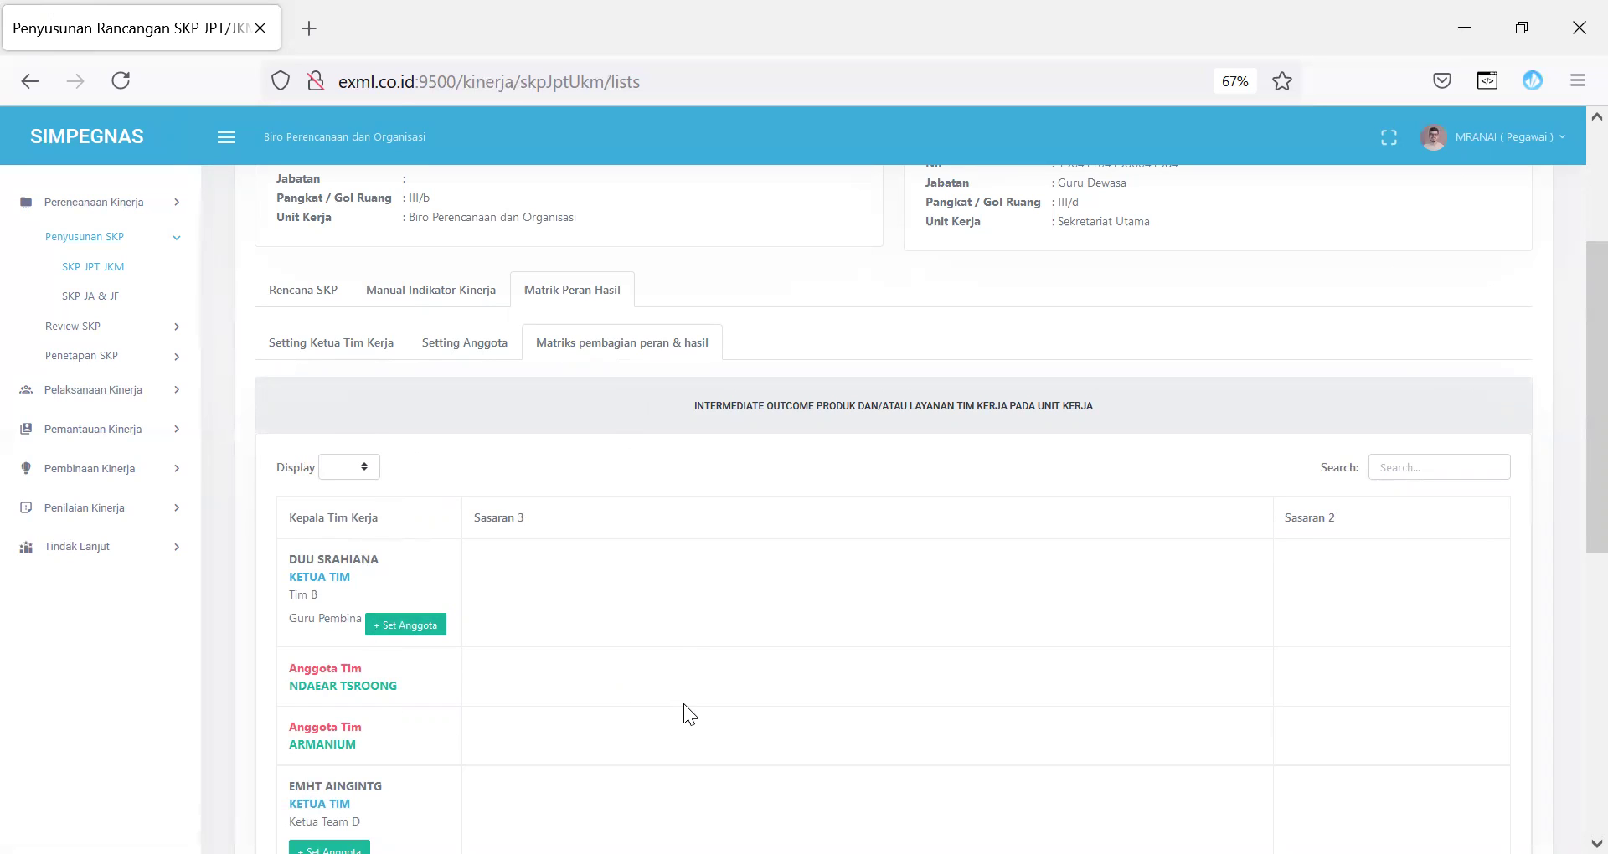
scroll(1570, 469, "down", 3)
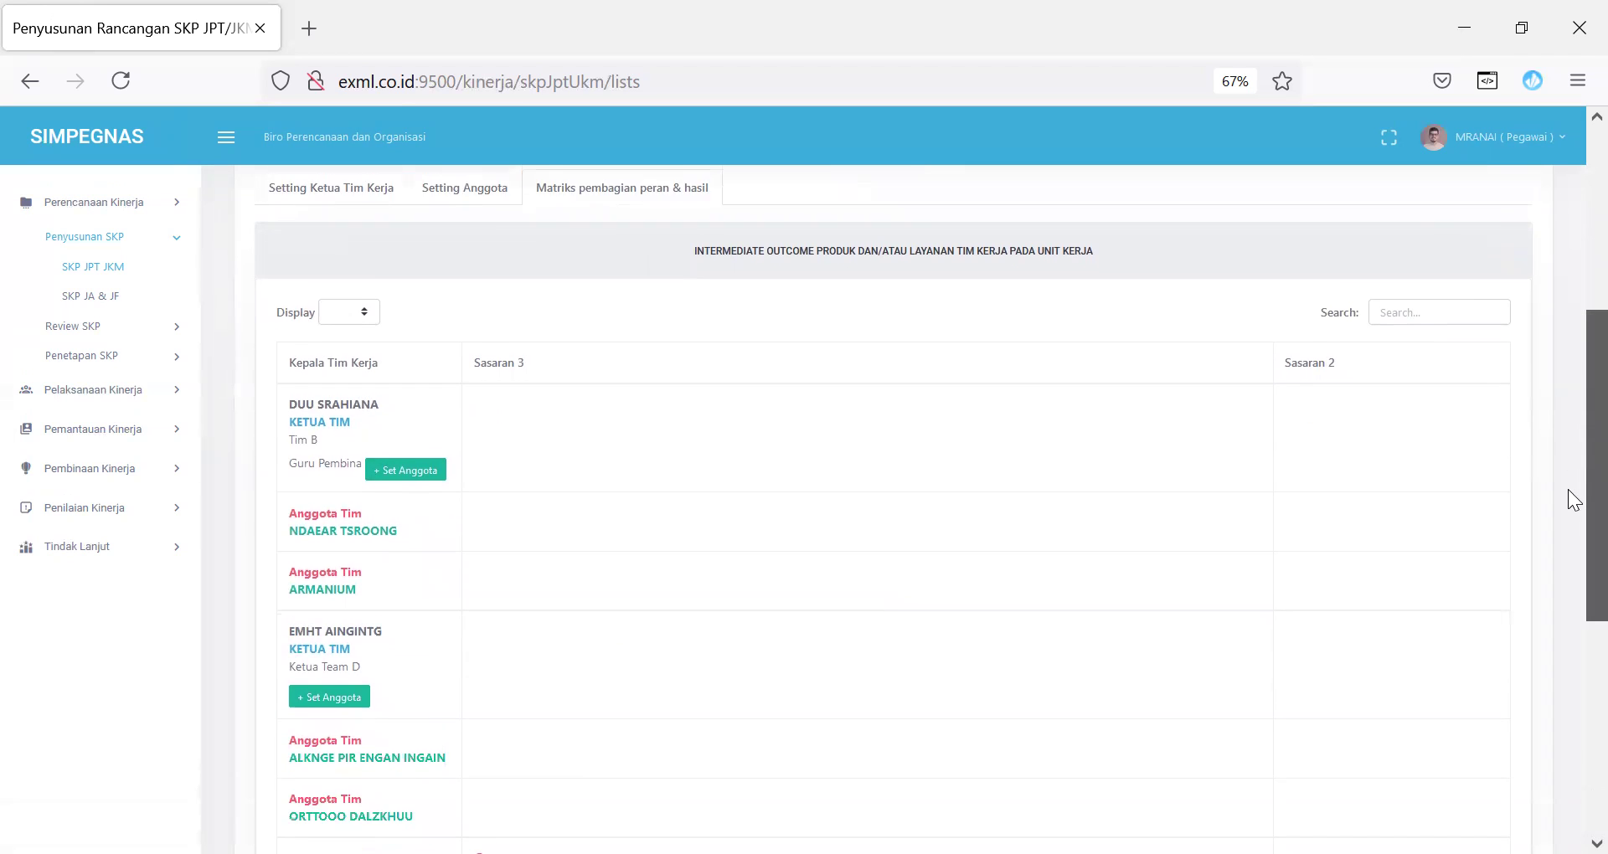
left_click_drag(1572, 503, 1572, 680)
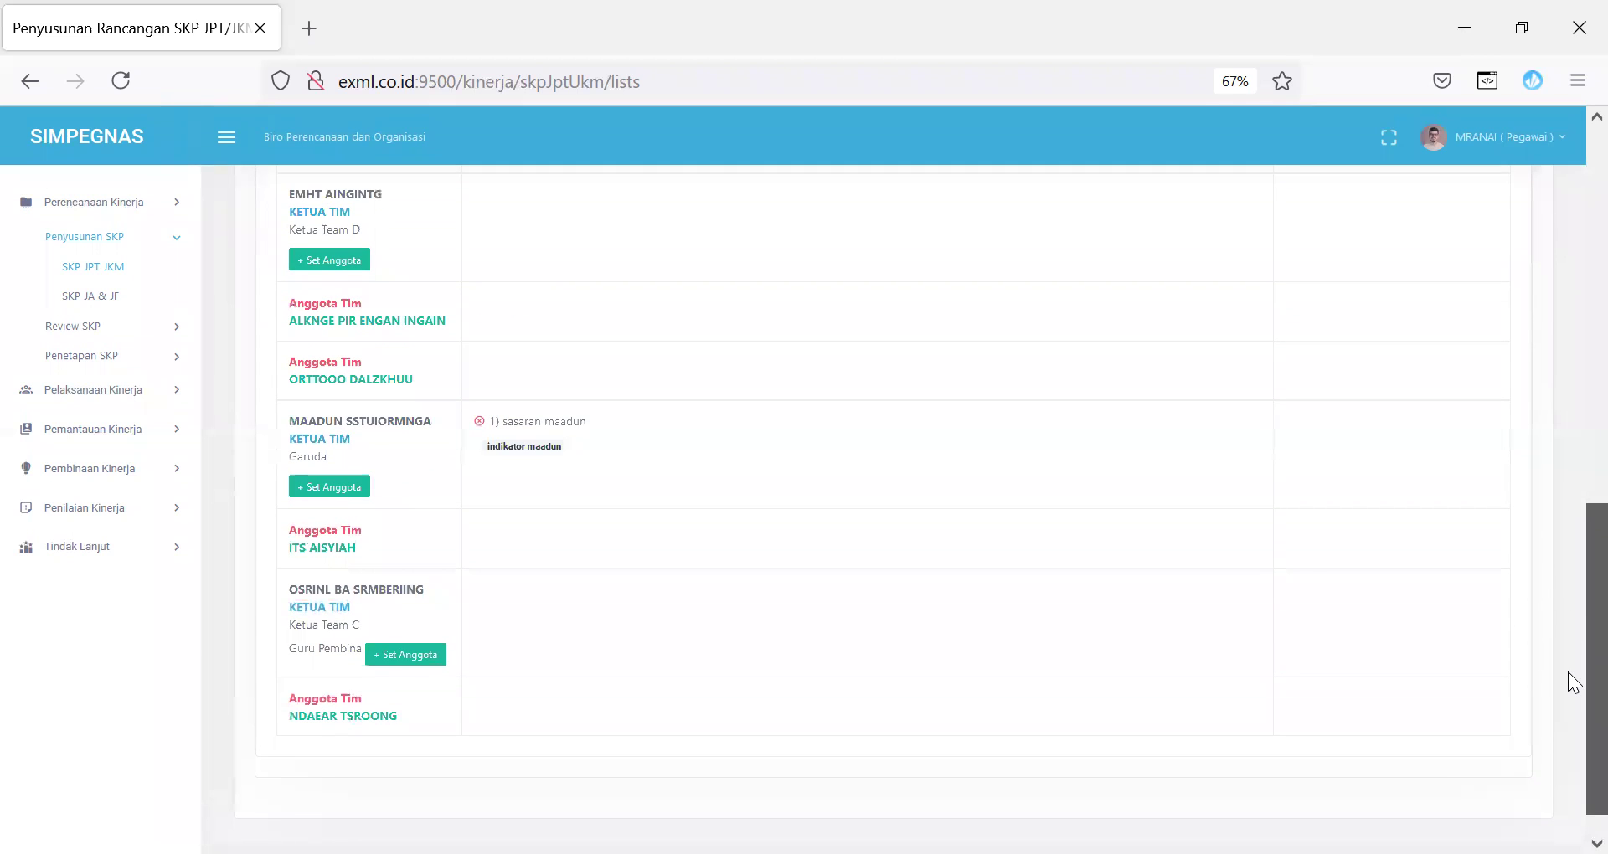
left_click_drag(289, 420, 431, 420)
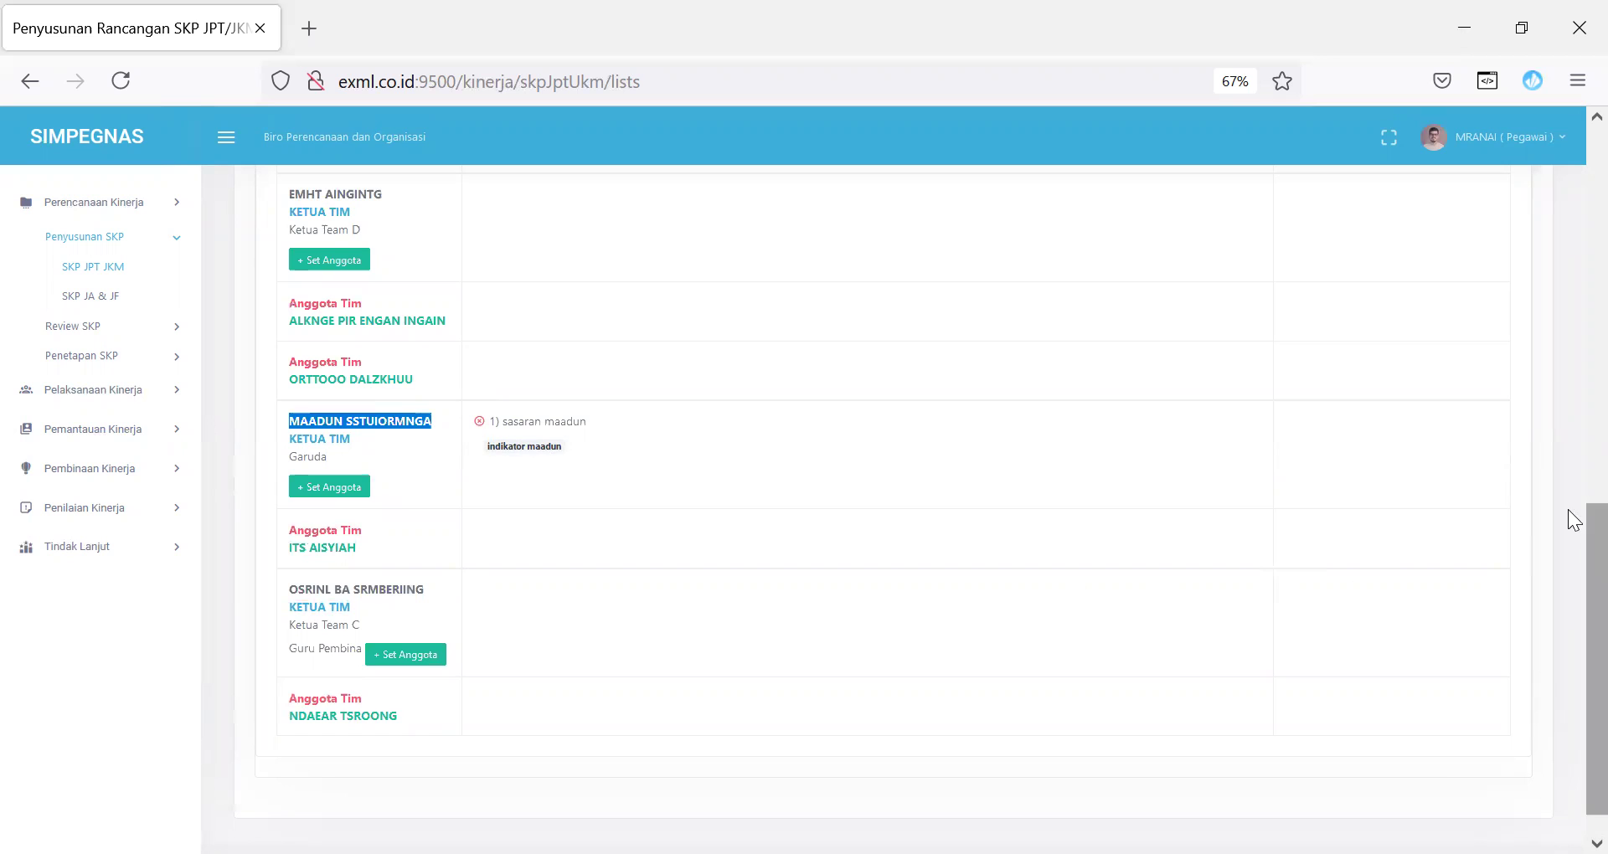
left_click_drag(1573, 553, 1568, 241)
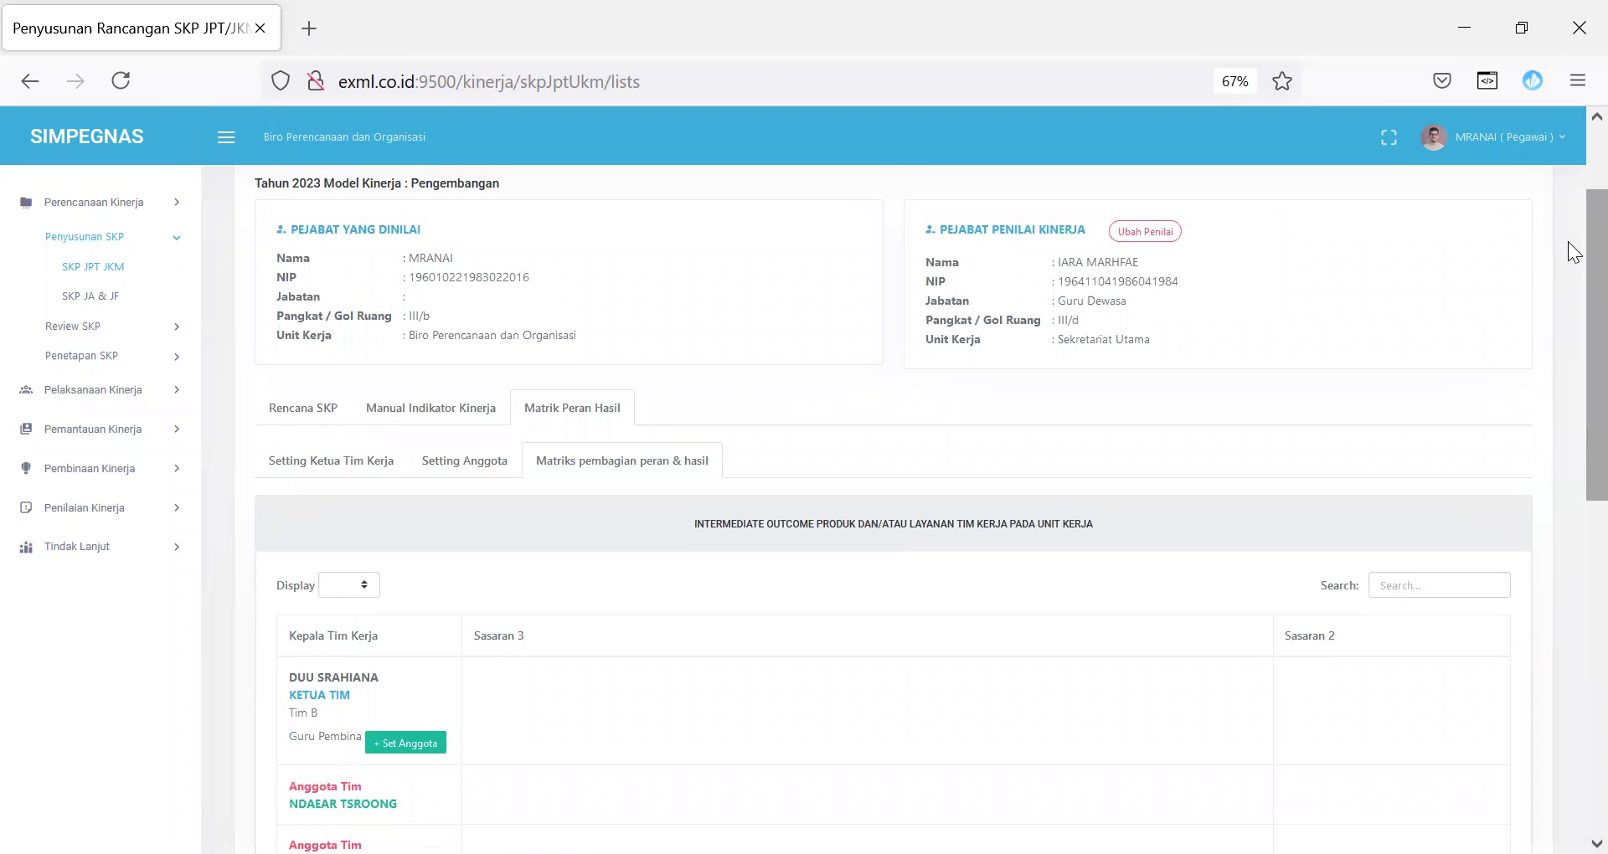
left_click(363, 464)
left_click_drag(768, 609, 632, 603)
key("ctrl+c")
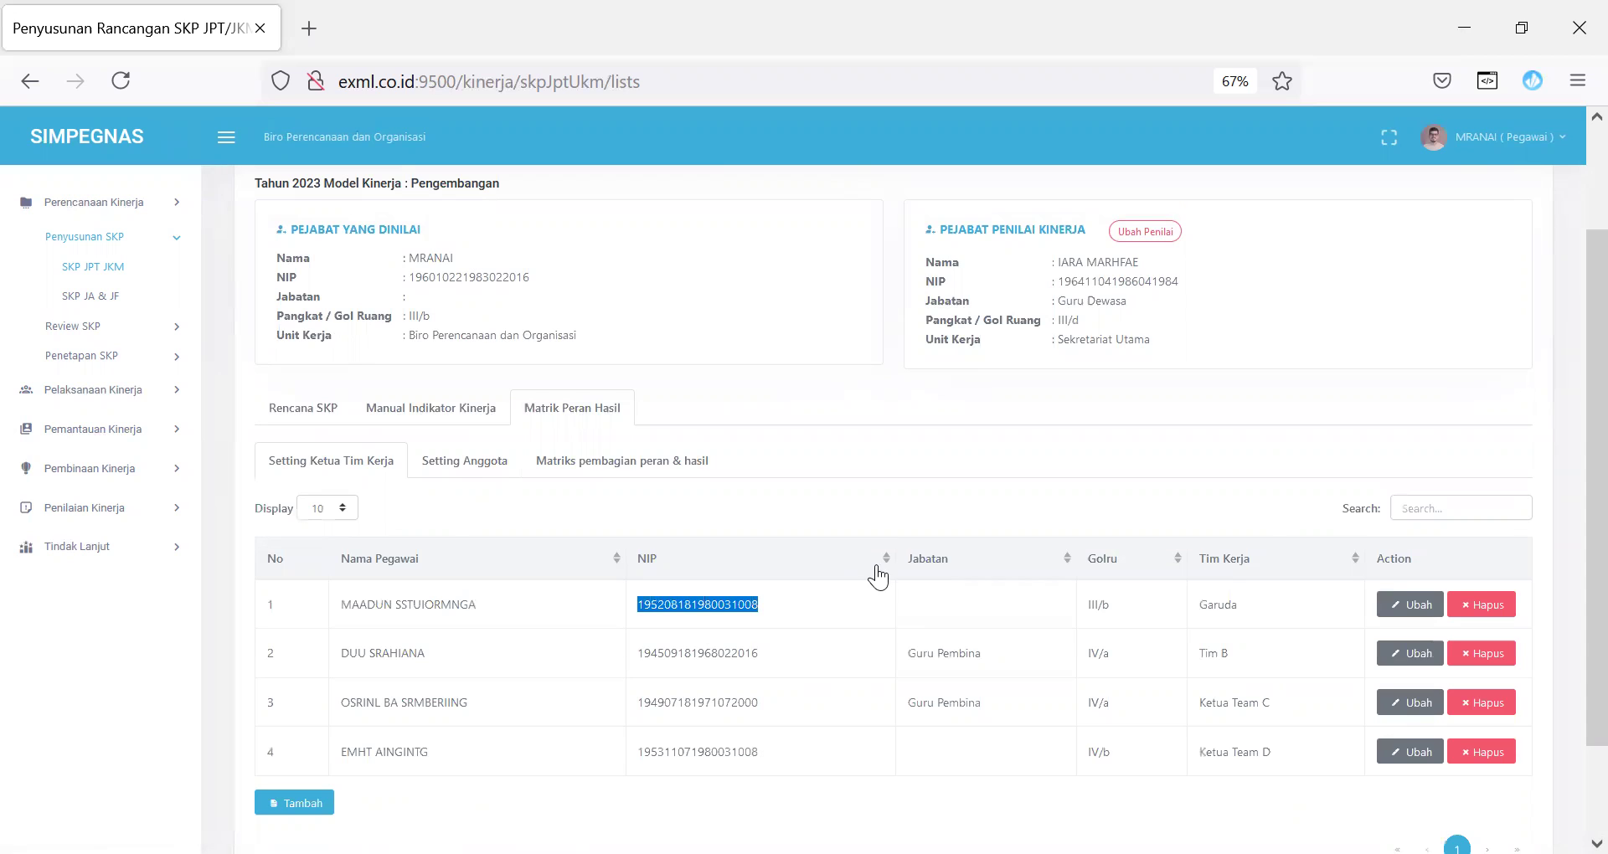
Step: Log out of SIMPEGNAS and go to the KINERJA service login page
left_click(1478, 138)
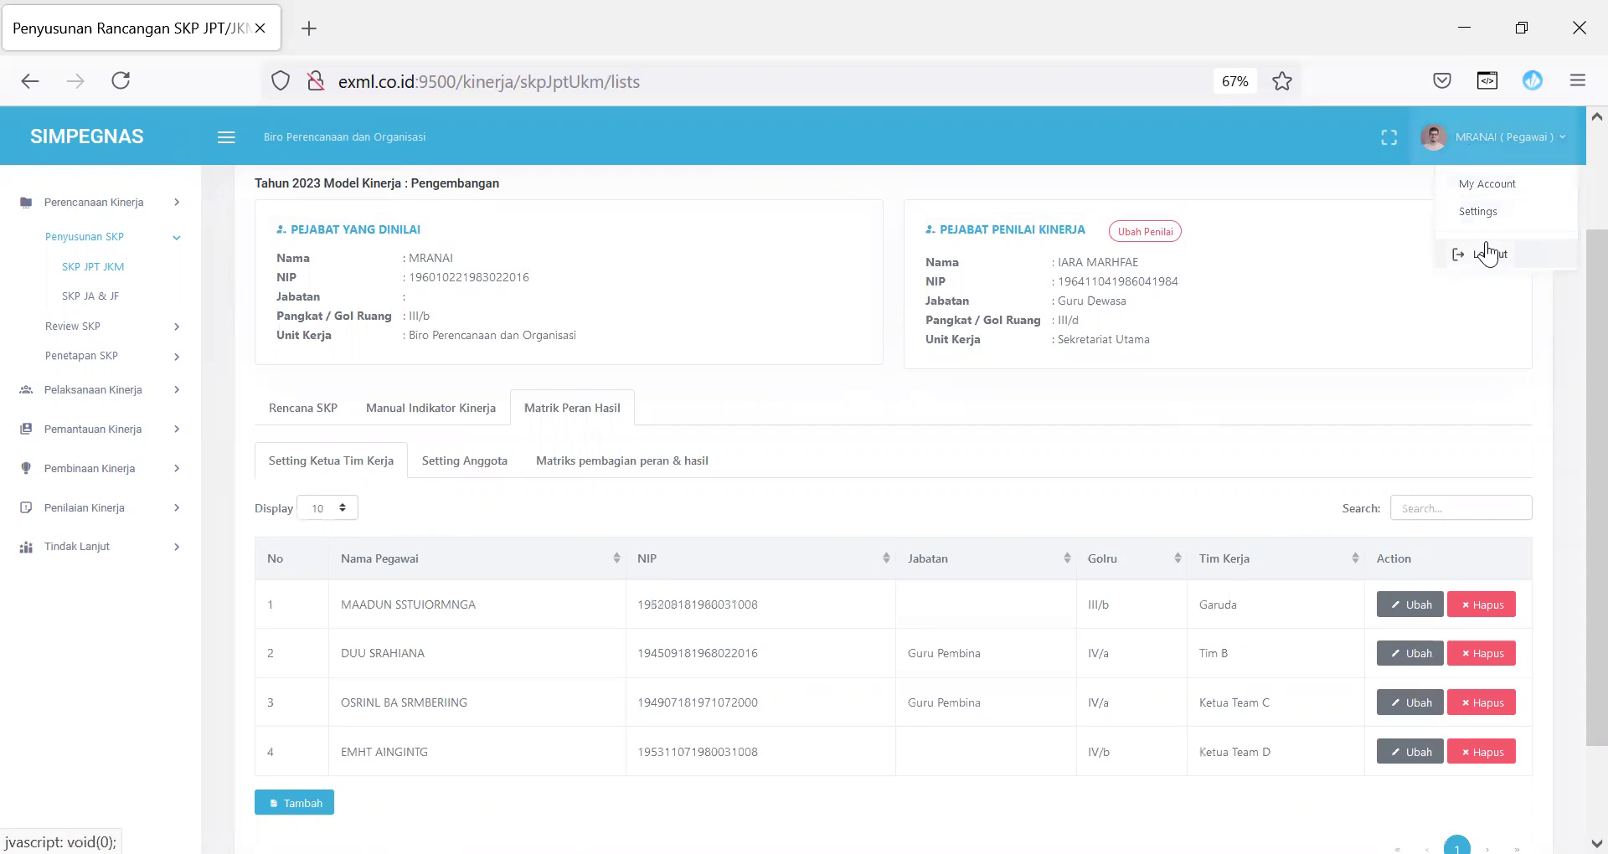
left_click(1487, 253)
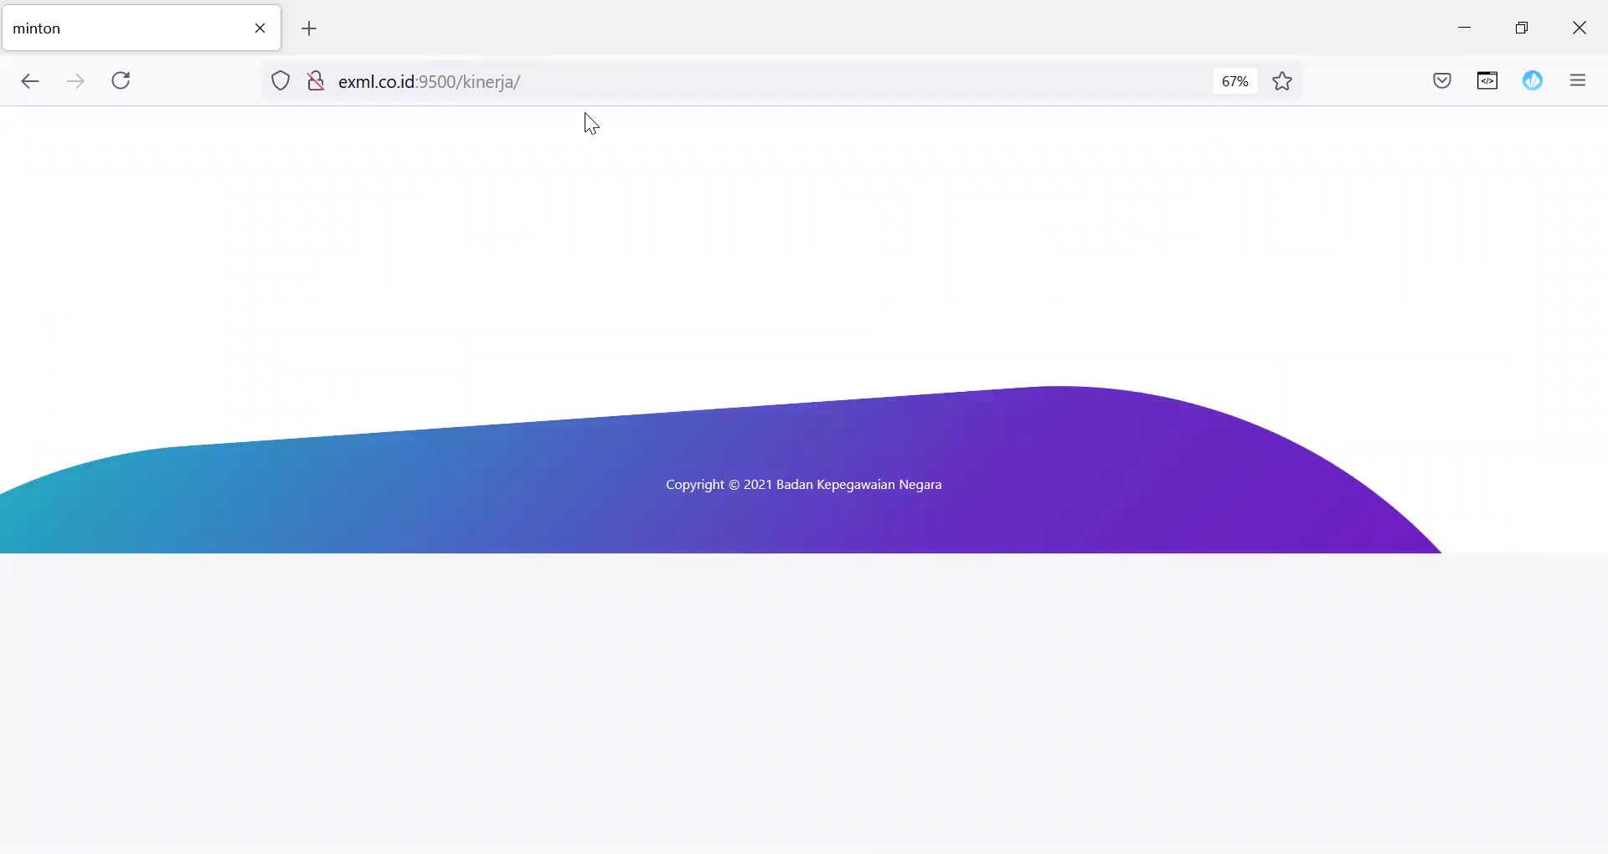
left_click(584, 77)
key("Return")
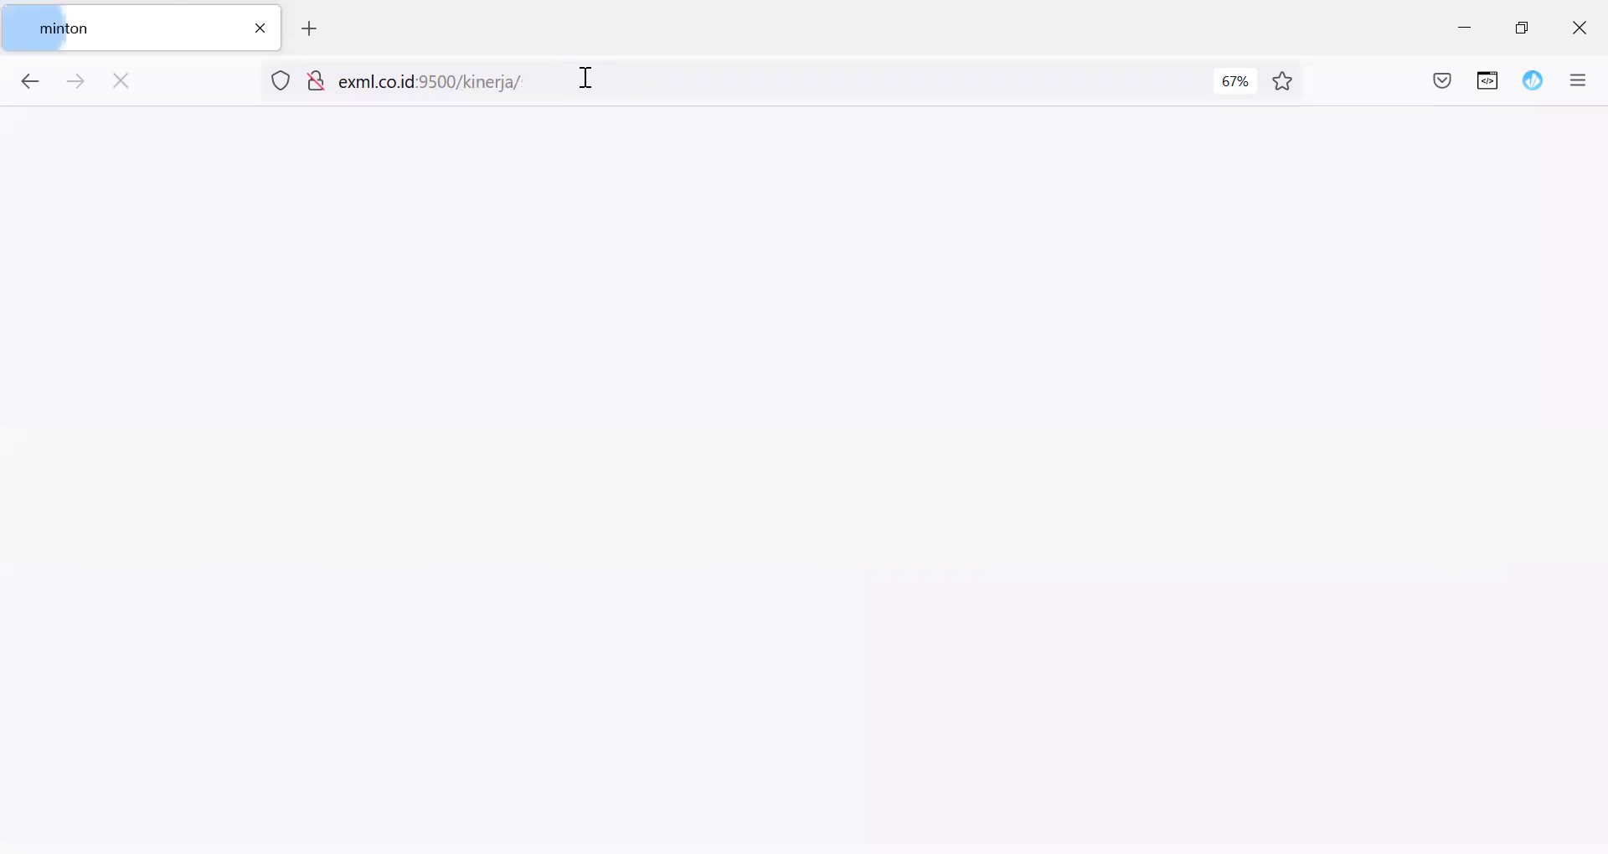
scroll(1570, 392, "down", 5)
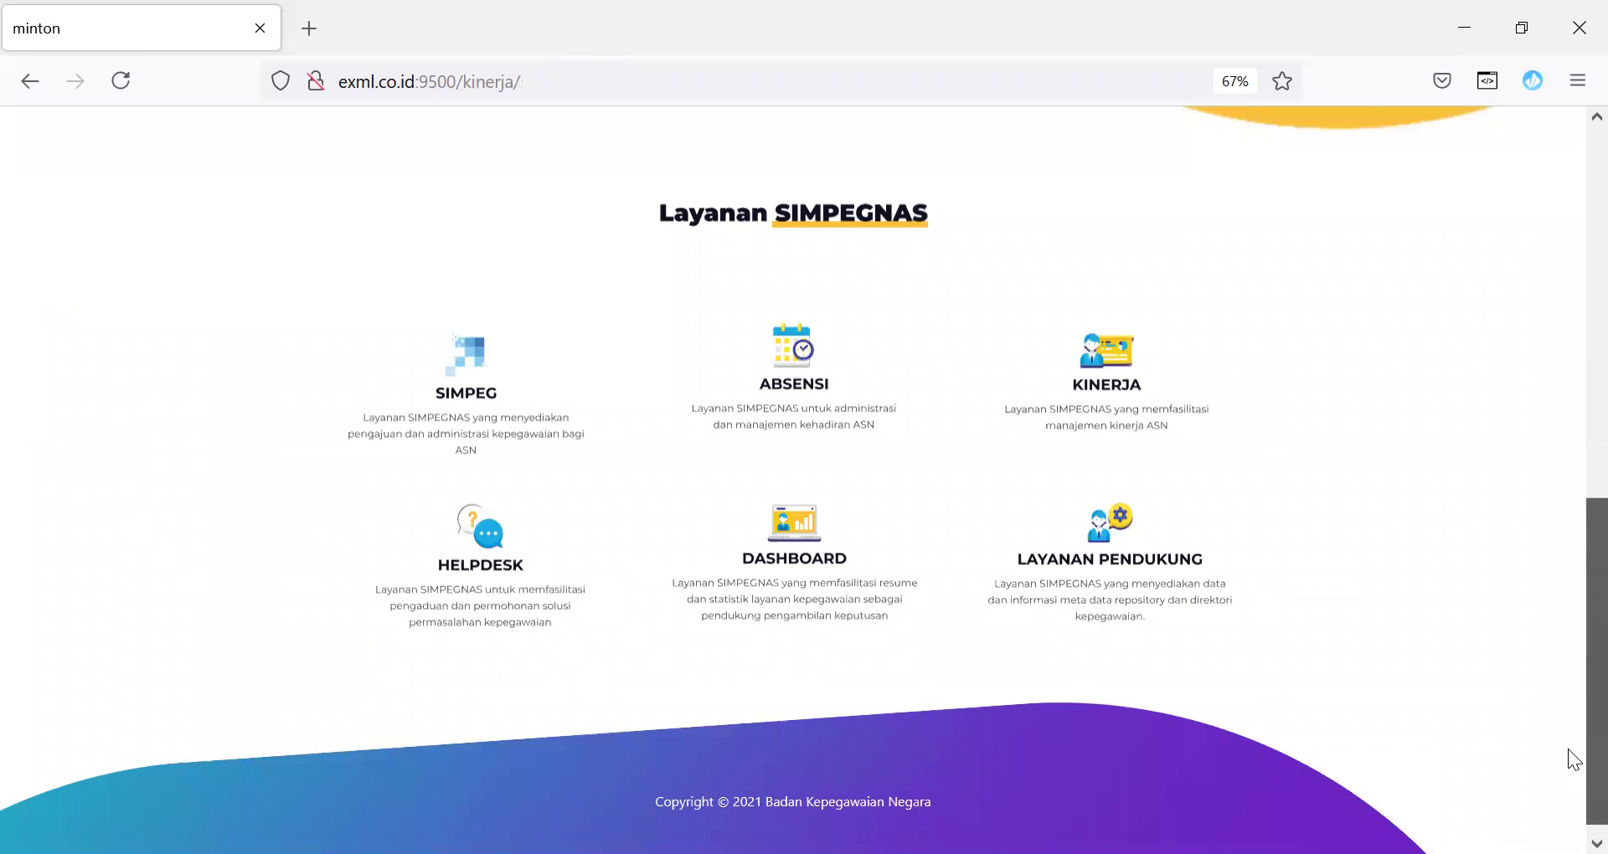
left_click(1107, 373)
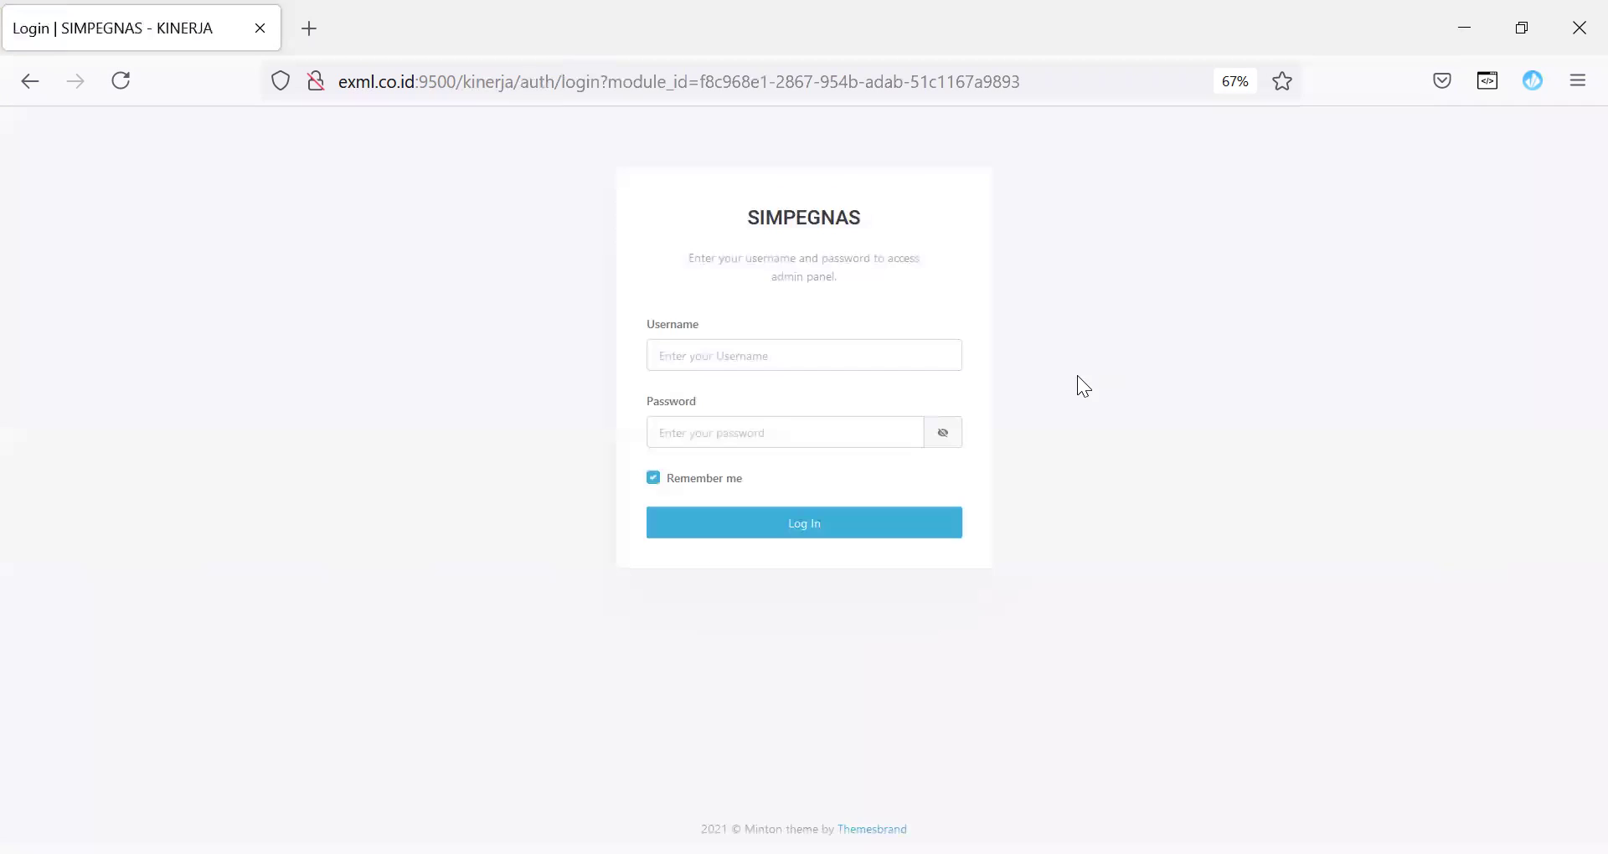
Step: Log in with the team leader's username and password, declining the browser's save-login offer
left_click(831, 358)
key("ctrl+v")
left_click(825, 423)
left_click(825, 422)
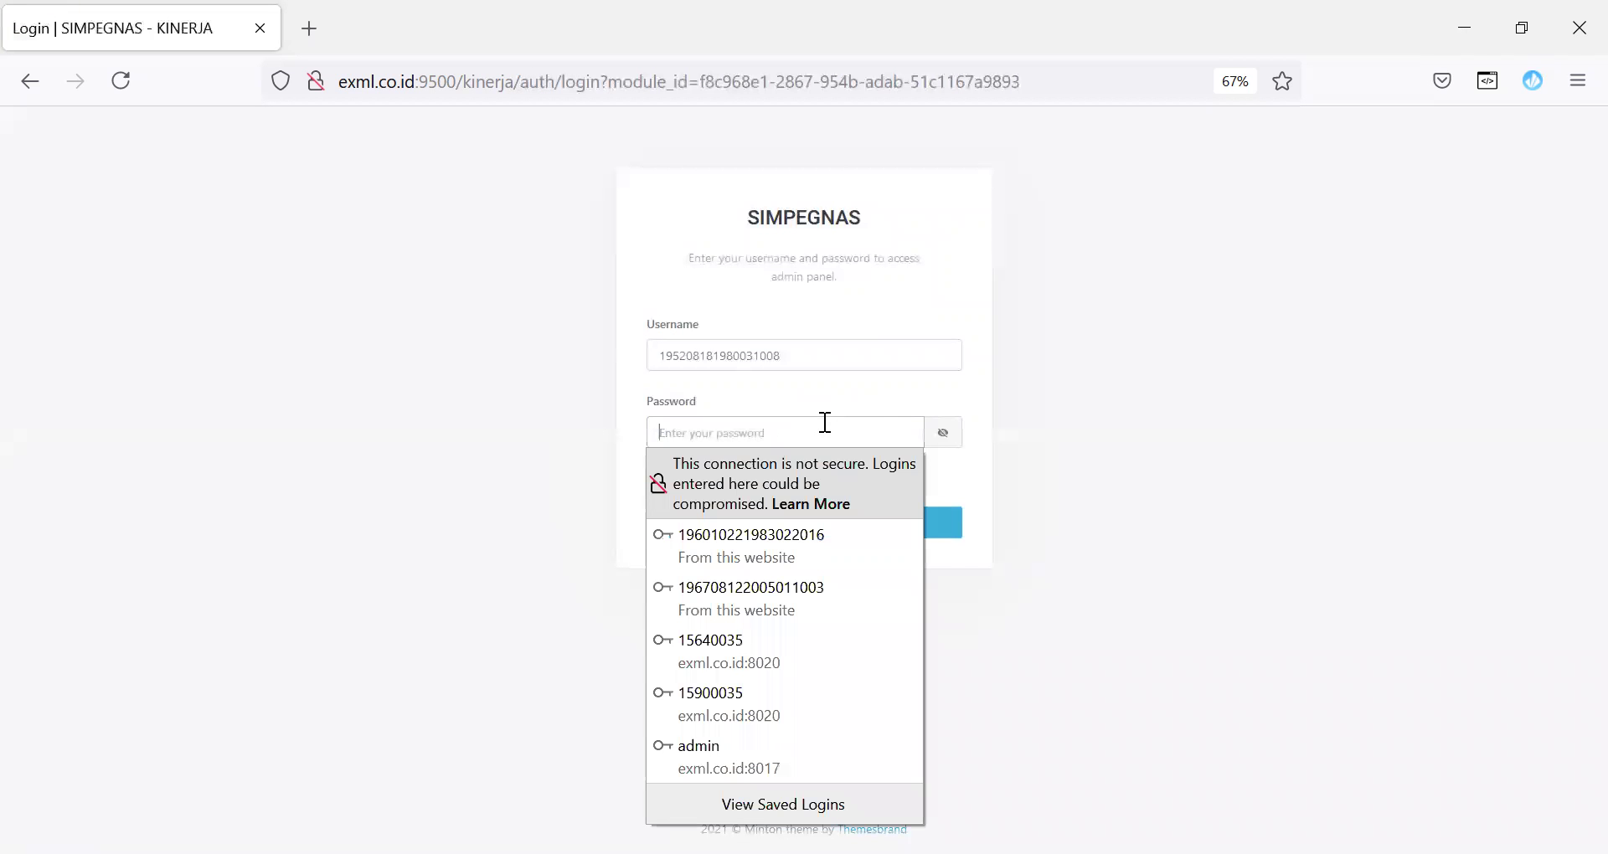
type("•••")
left_click(1030, 482)
left_click(826, 523)
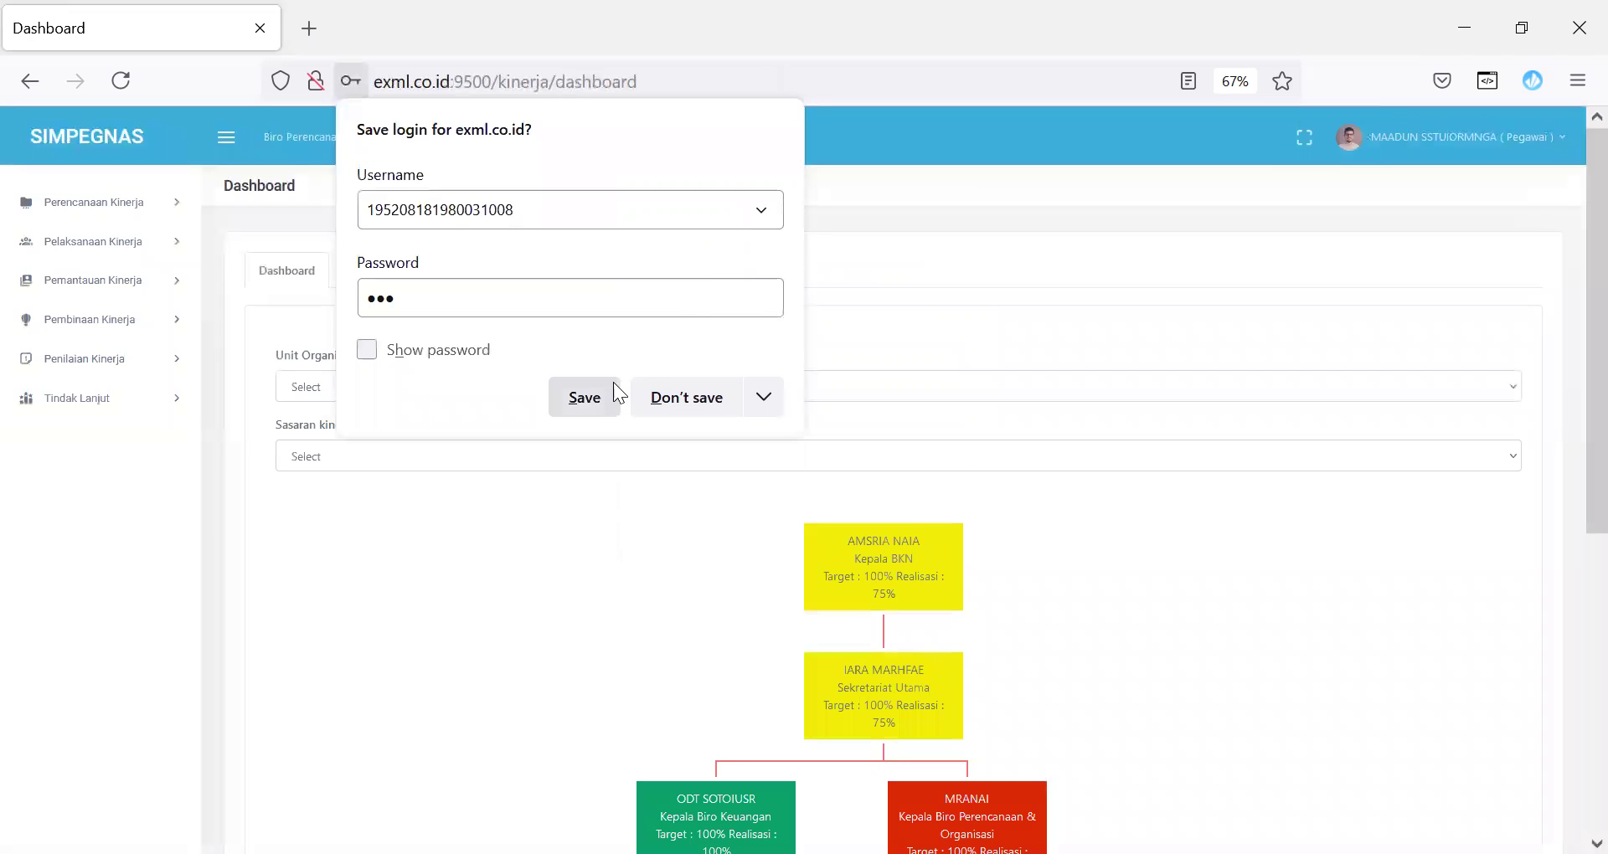
left_click(700, 404)
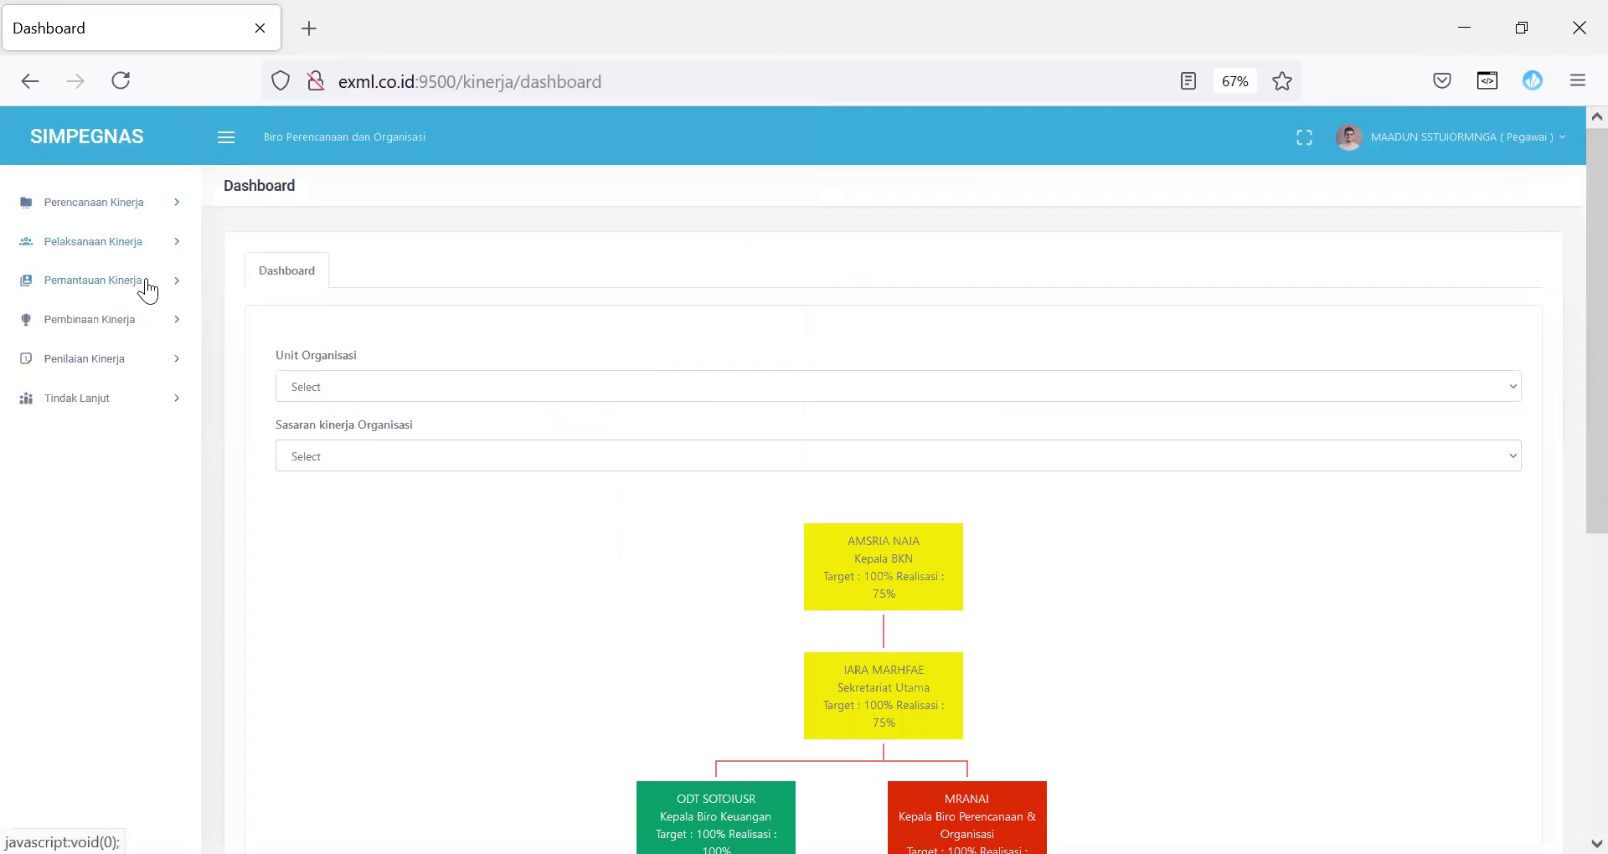
Step: Go to Perencanaan Kinerja > Penyusunan SKP > SKP JA & JF and open the team leader's detail
left_click(147, 204)
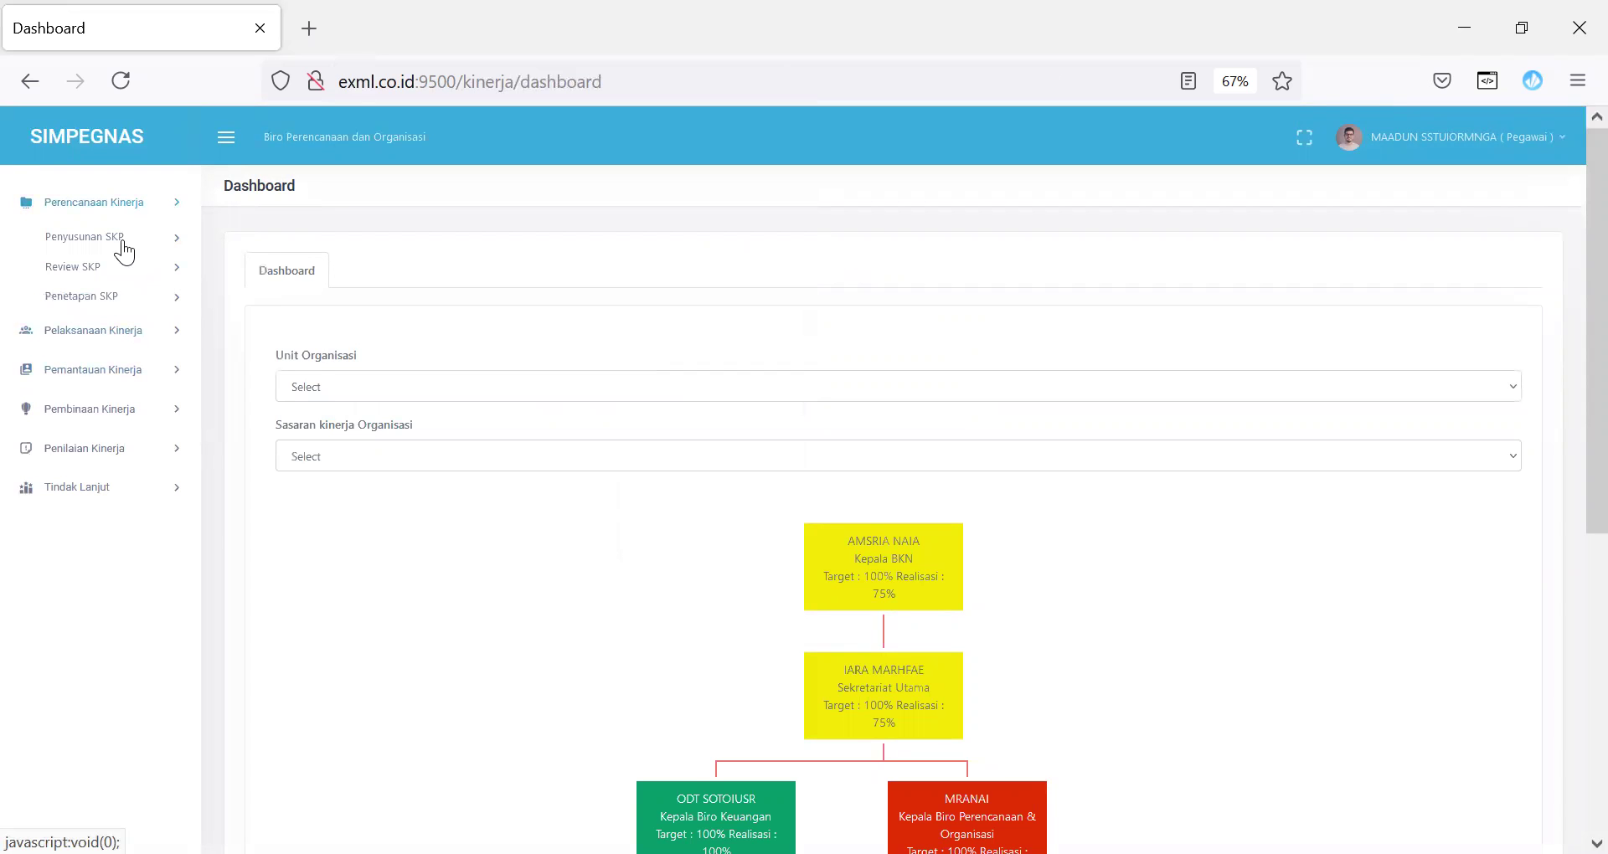
left_click(123, 239)
left_click(108, 298)
left_click(353, 439)
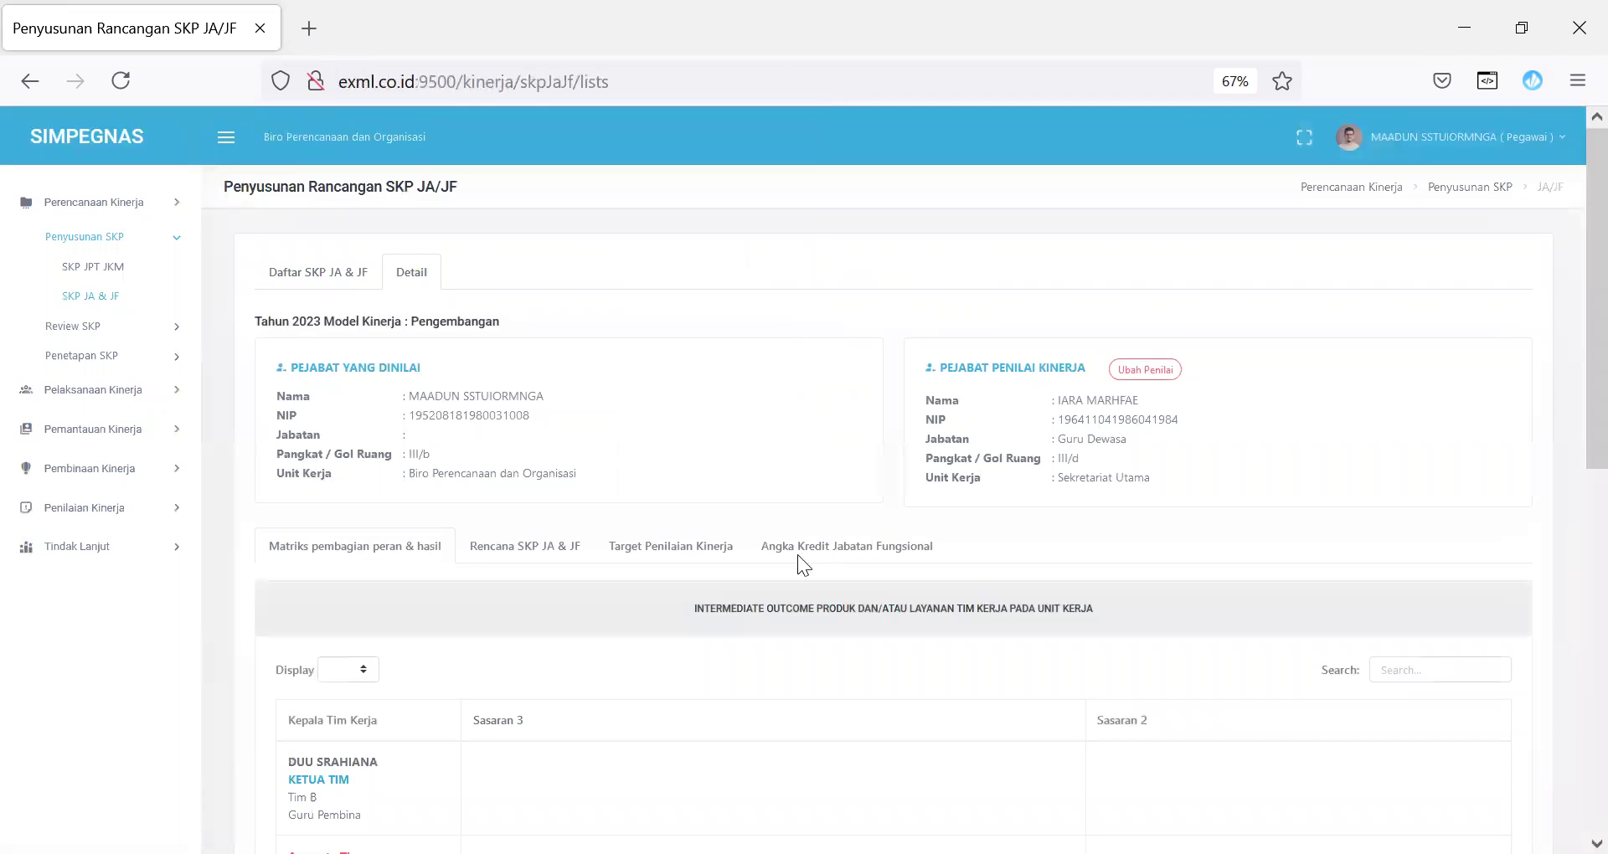
left_click_drag(1567, 363, 1559, 678)
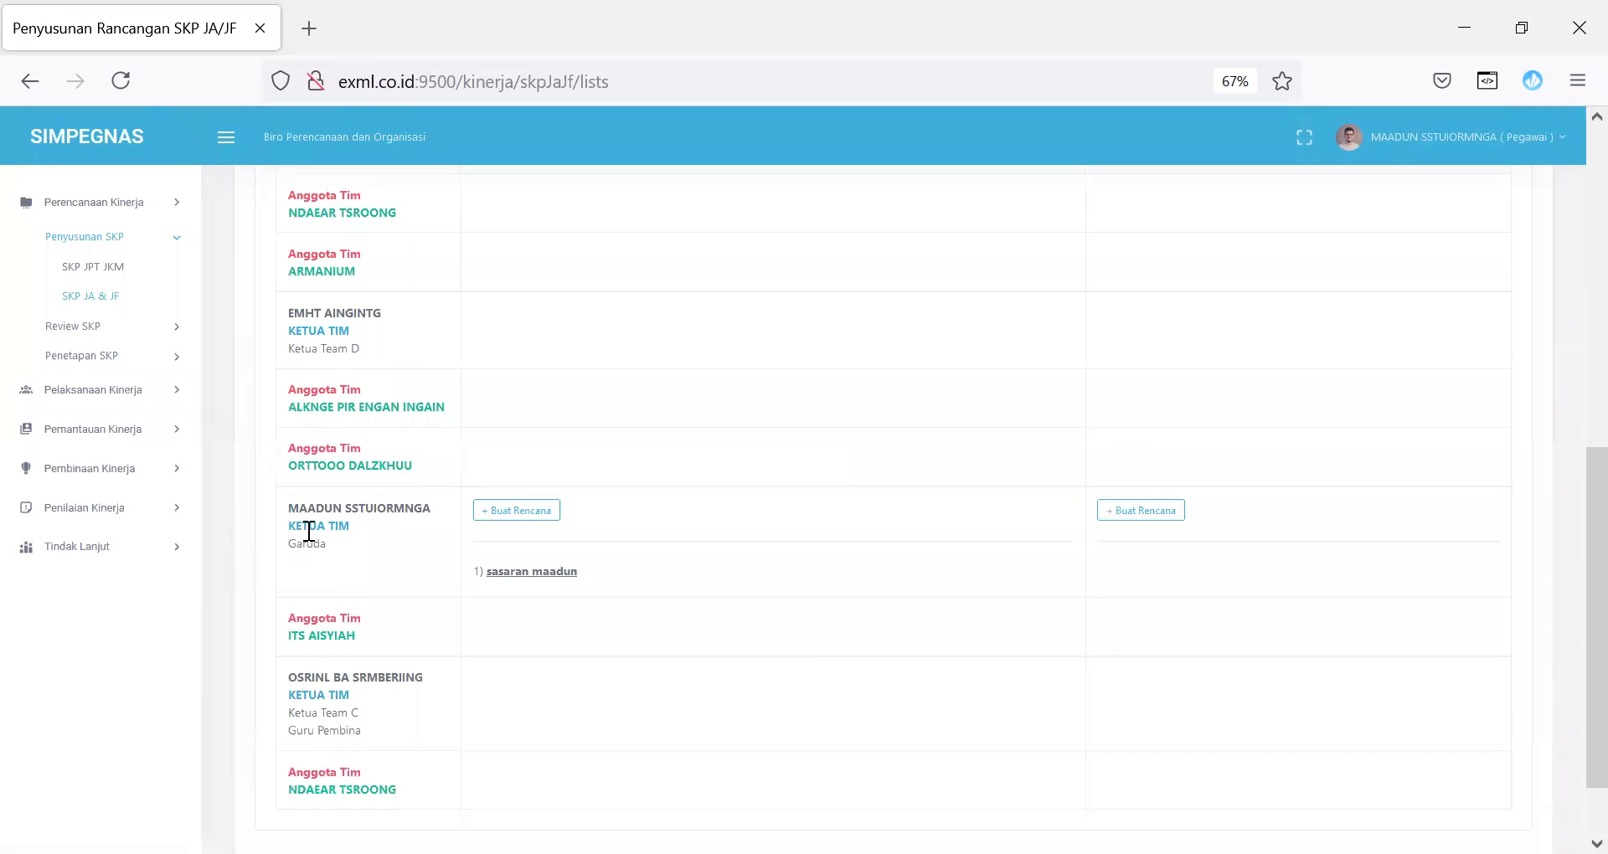
Step: Start a new plan under Sasaran 3 with perspective Penguatan Internal and aspect Kuantitas
left_click(514, 513)
left_click(1158, 249)
left_click(982, 320)
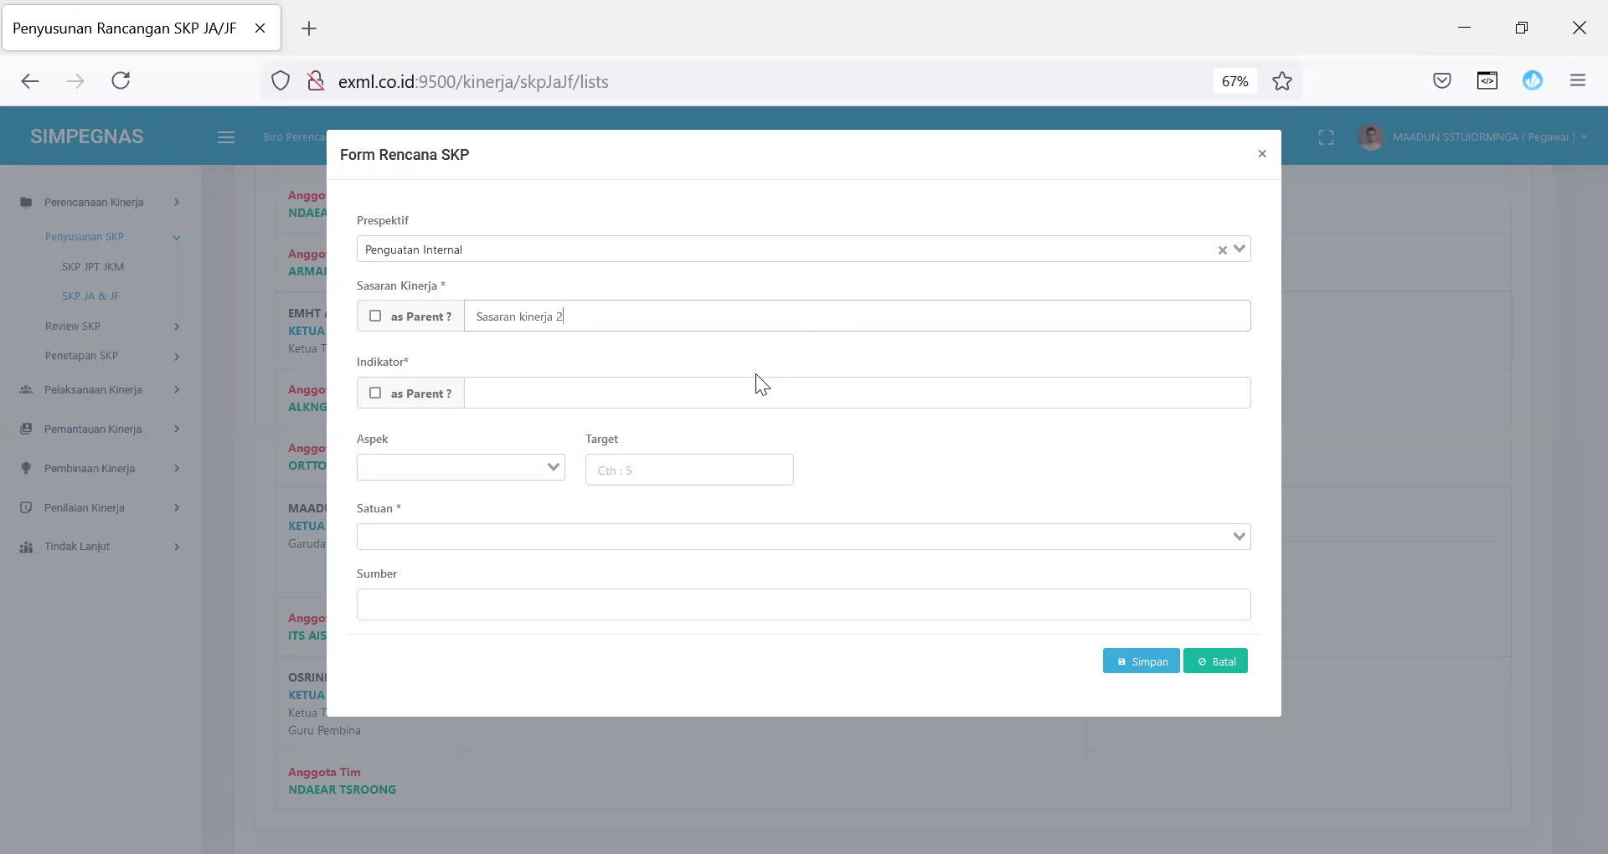
left_click(733, 383)
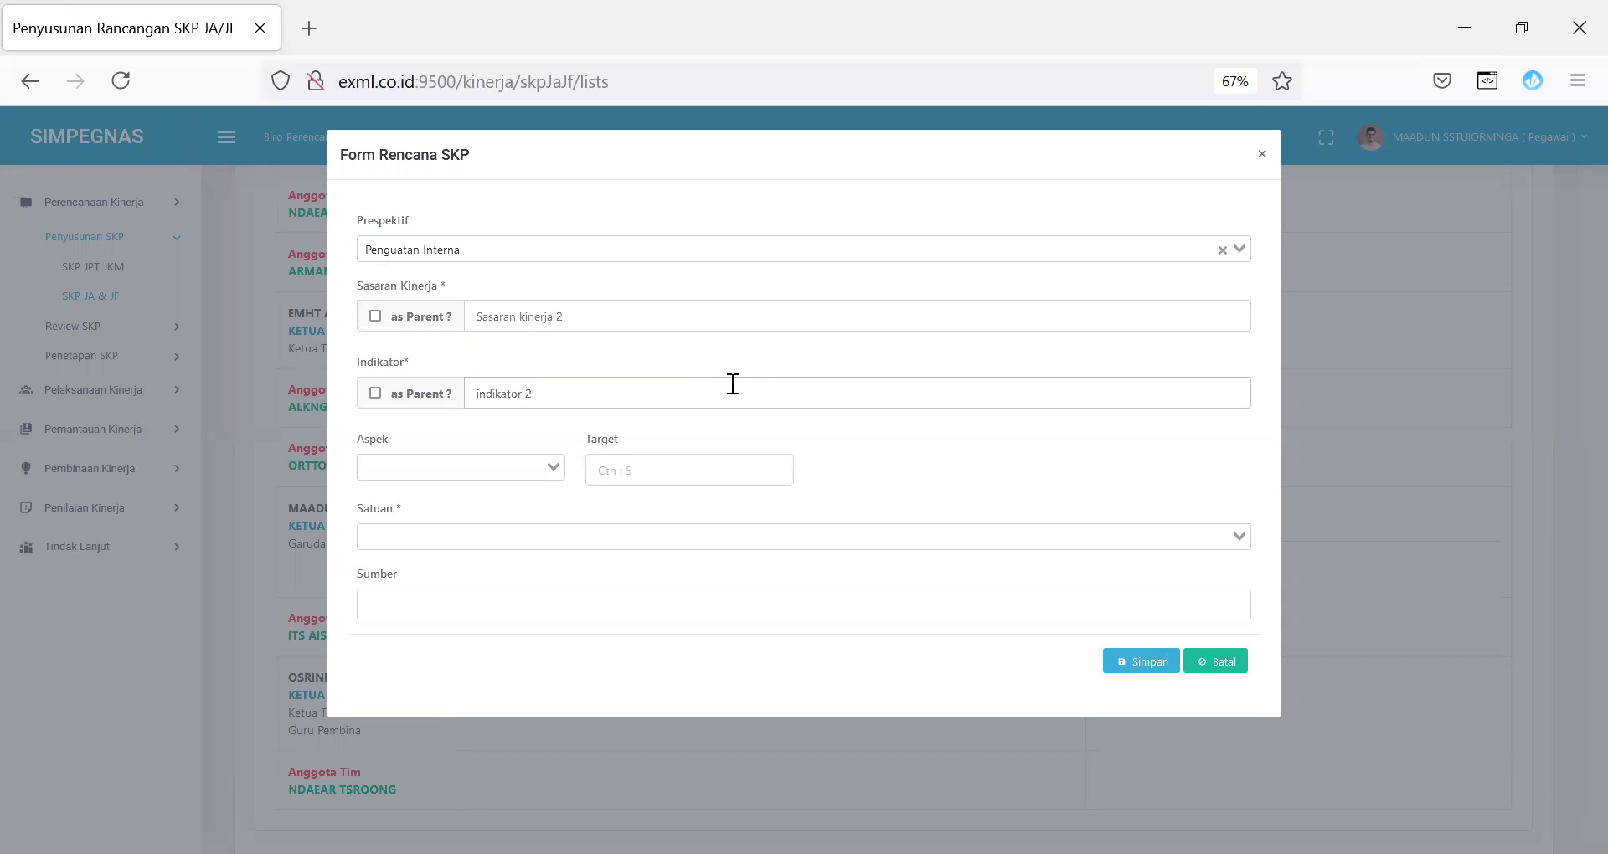
left_click(551, 468)
left_click(502, 519)
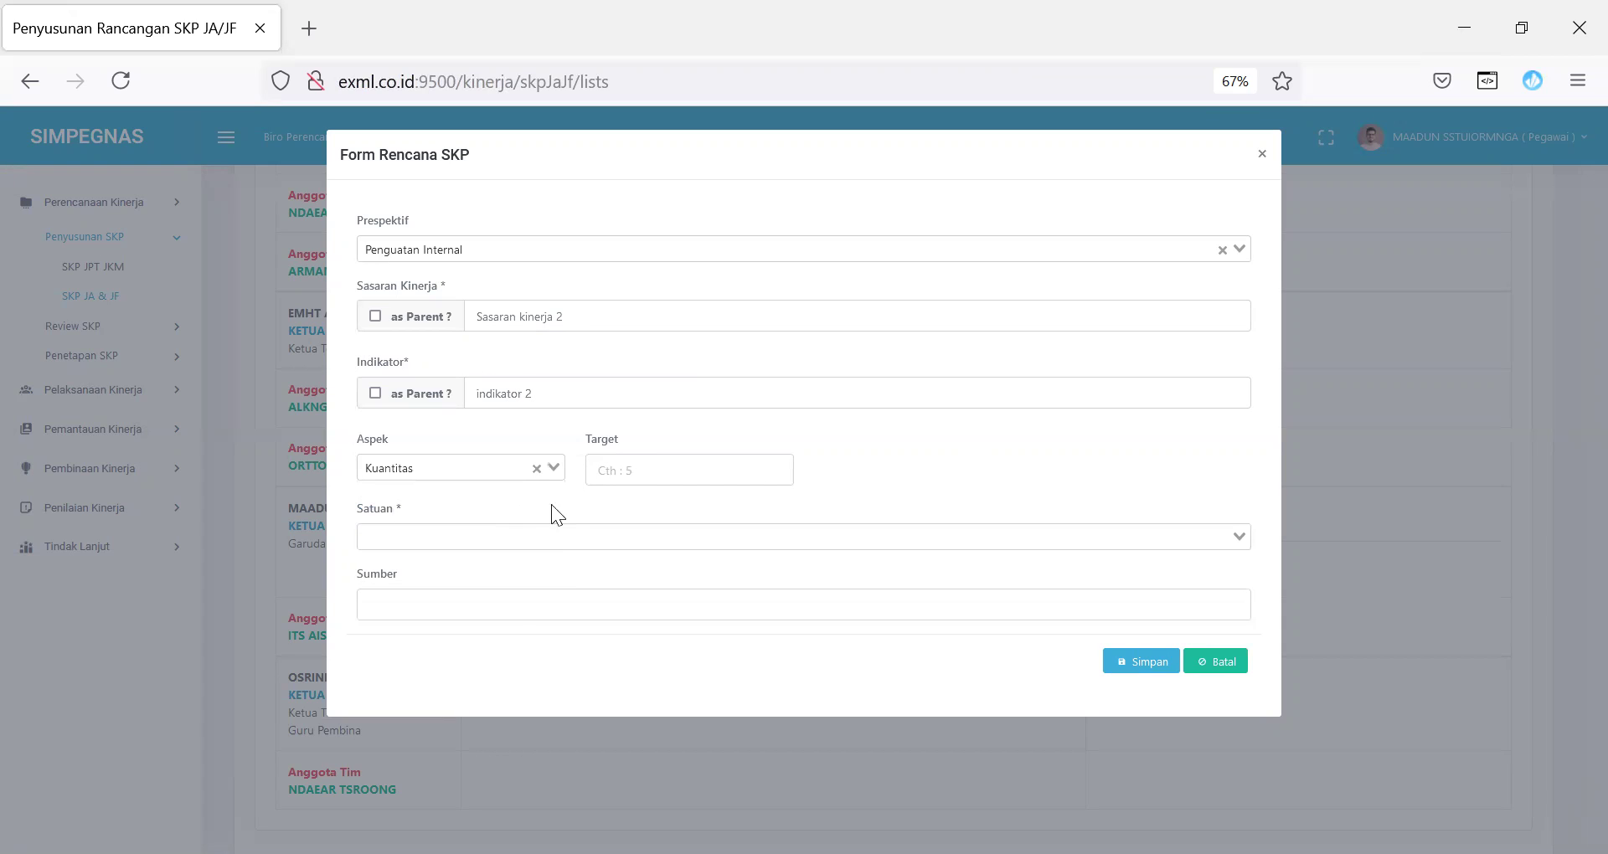
Step: Set target 5 Aplikasi, save the plan, and view the Rencana SKP JA & JF table
left_click(666, 474)
type("5")
left_click(510, 536)
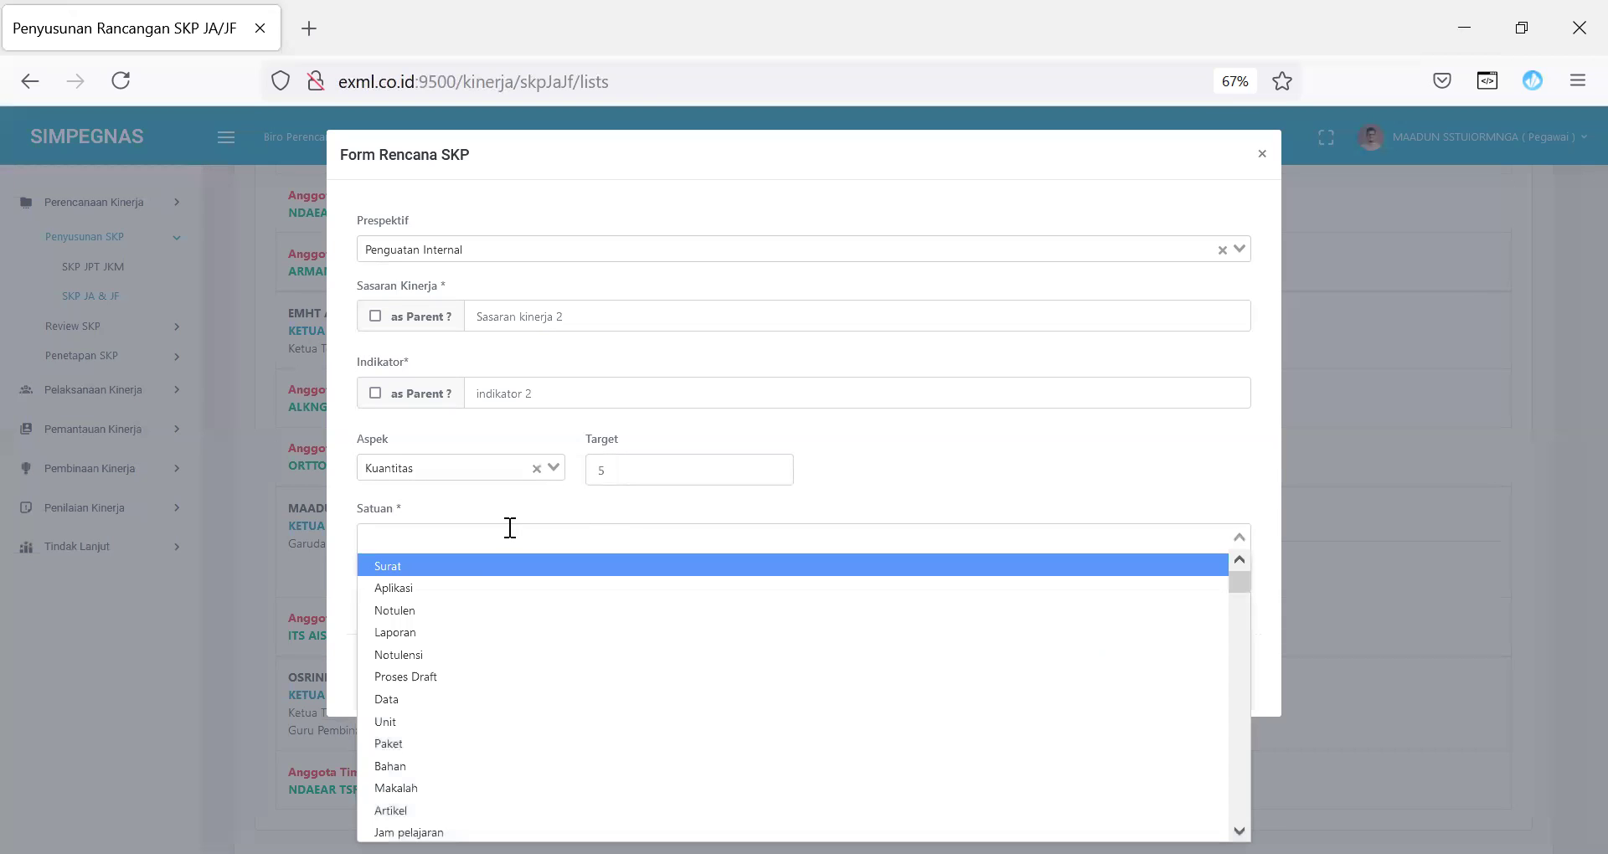
left_click(489, 588)
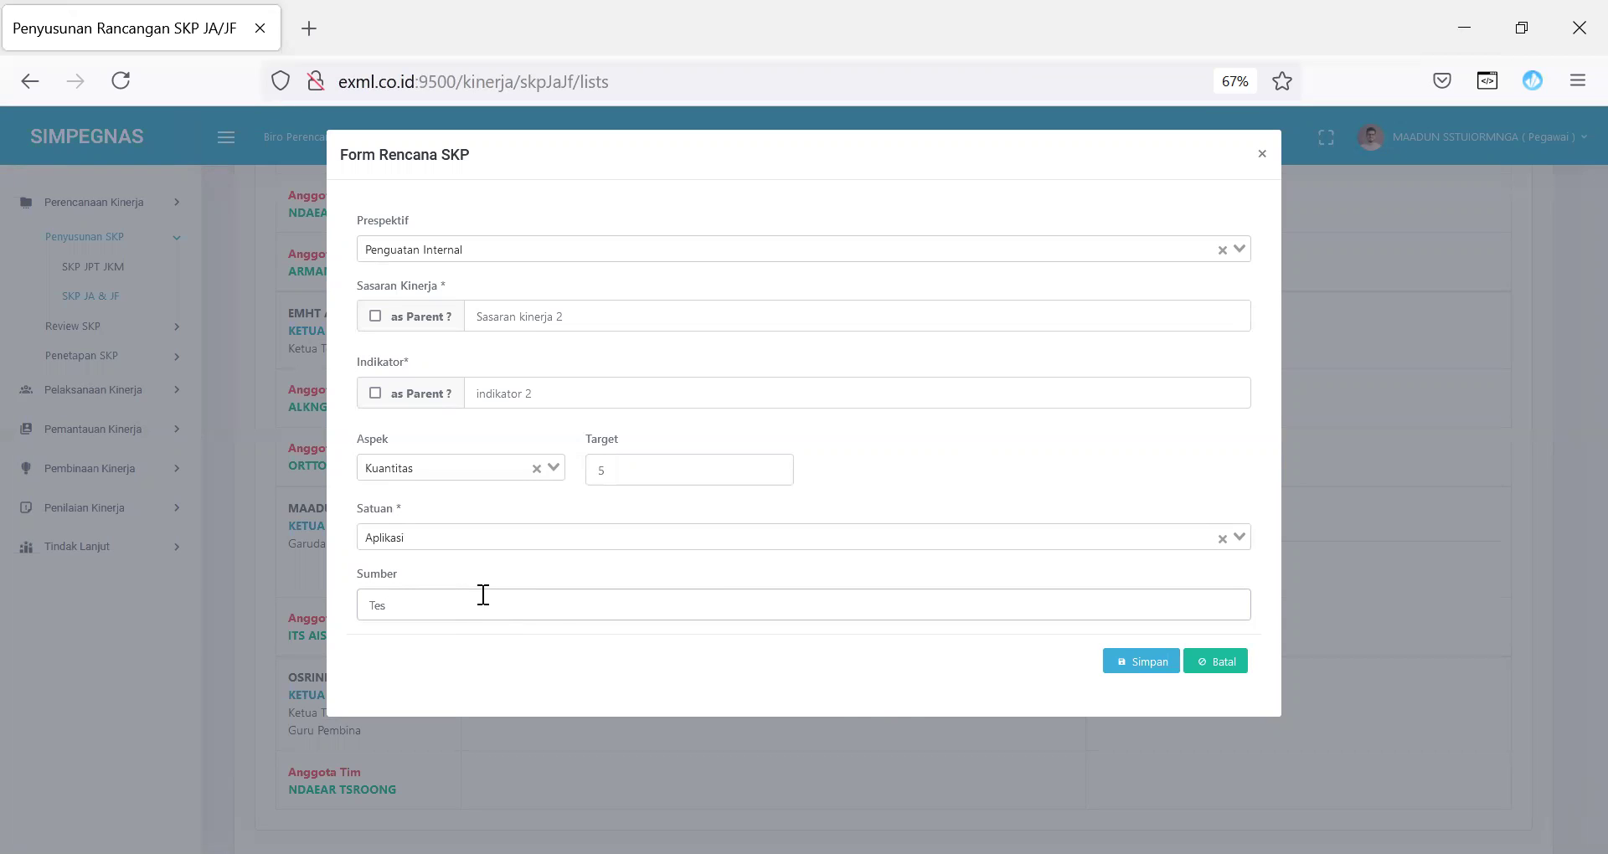
left_click(1200, 665)
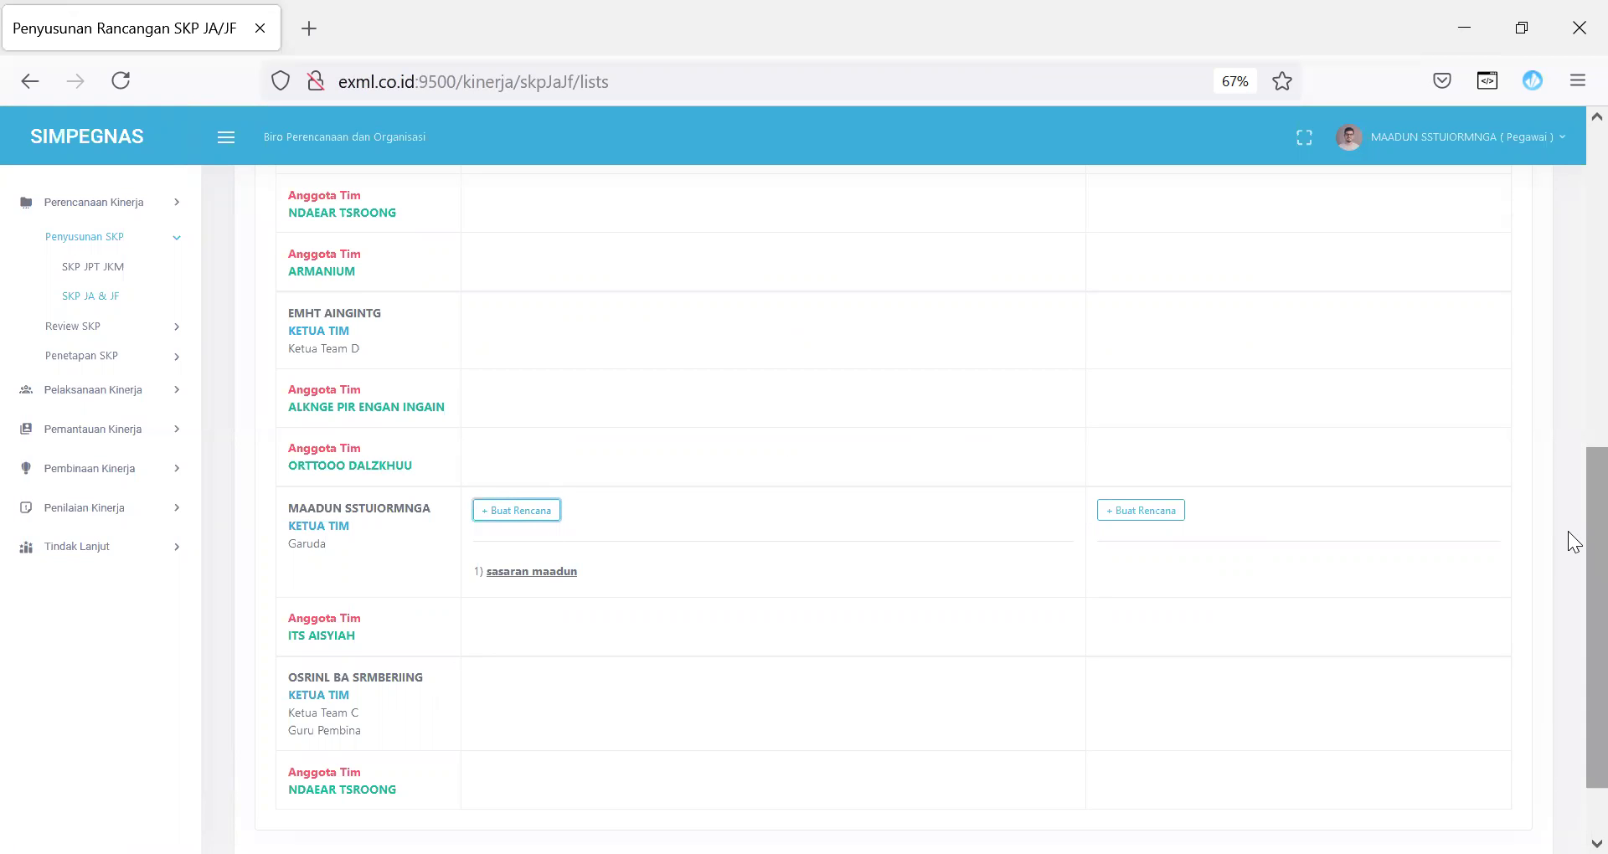
scroll(1568, 531, "up", 5)
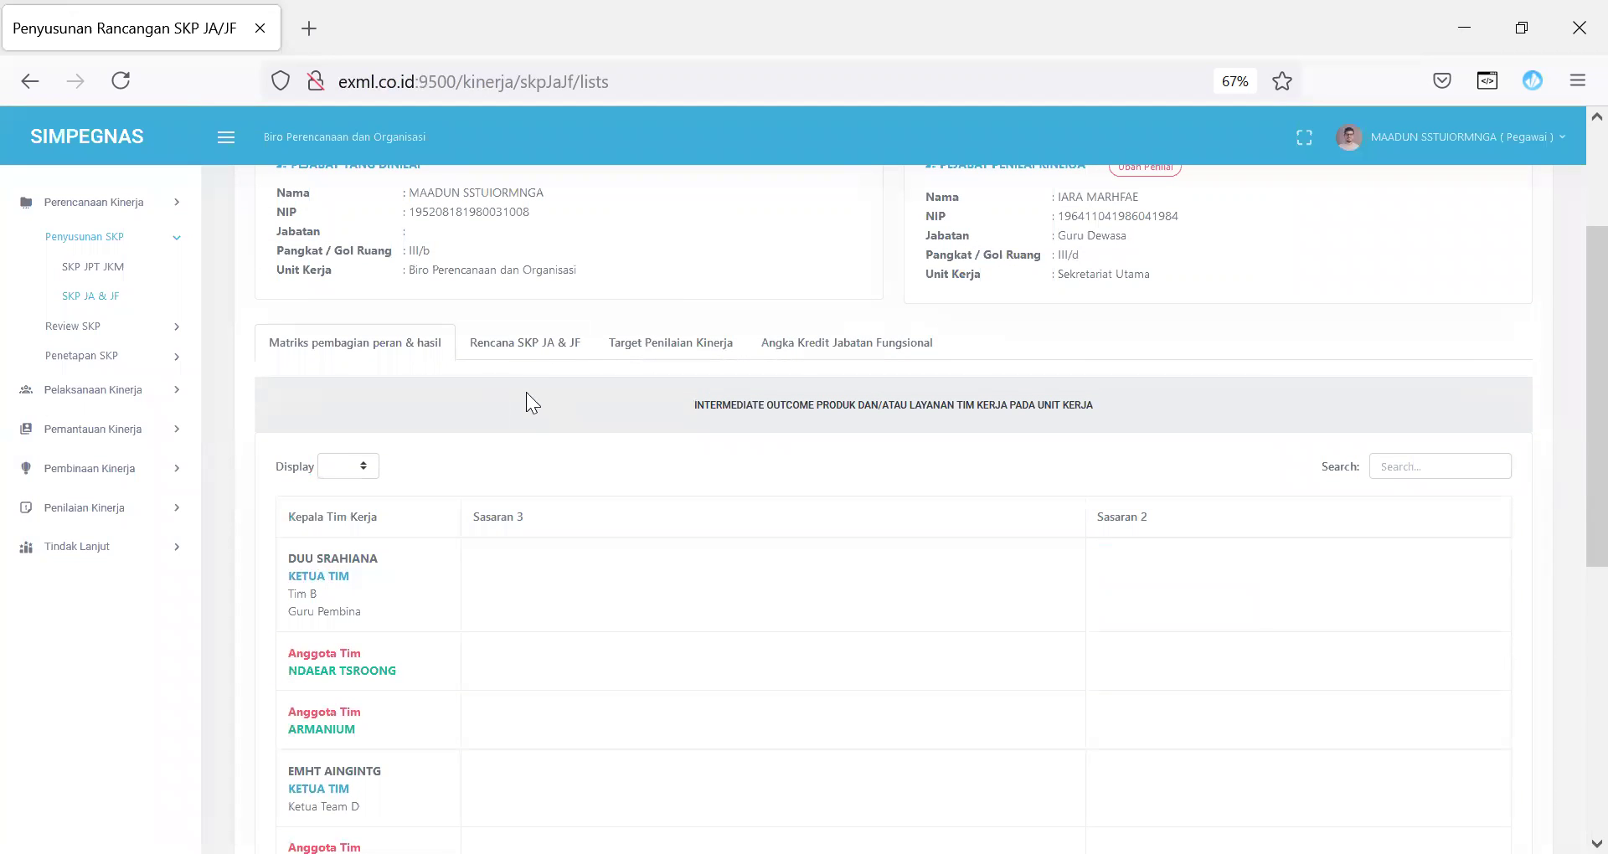
left_click(521, 348)
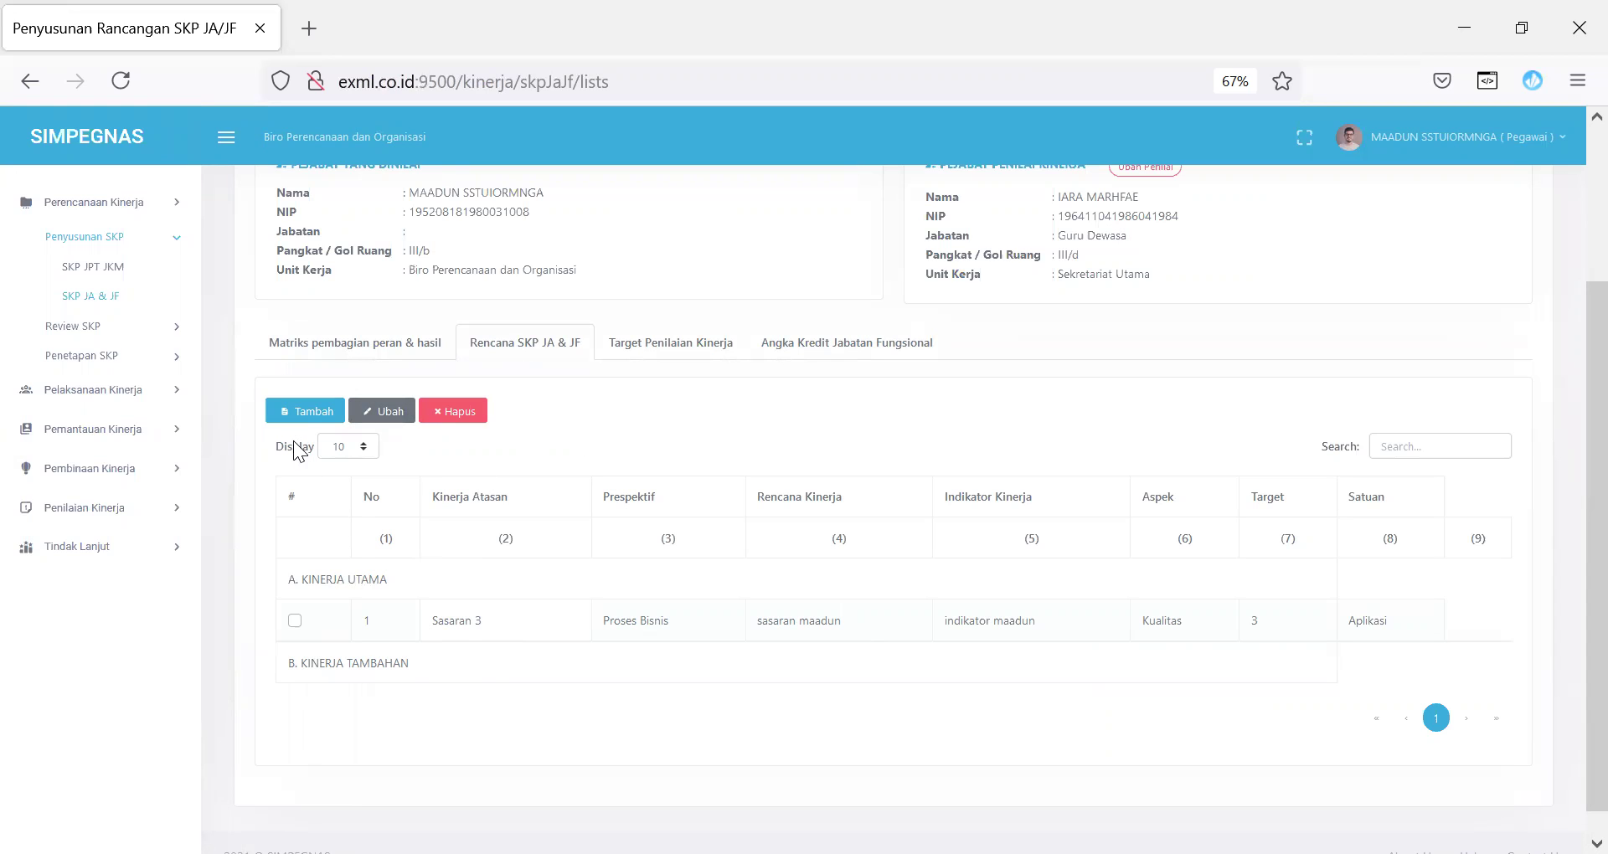
Step: Preview and close the new Rencana SKP form, then show the Target Penilaian Kinerja table
left_click(313, 412)
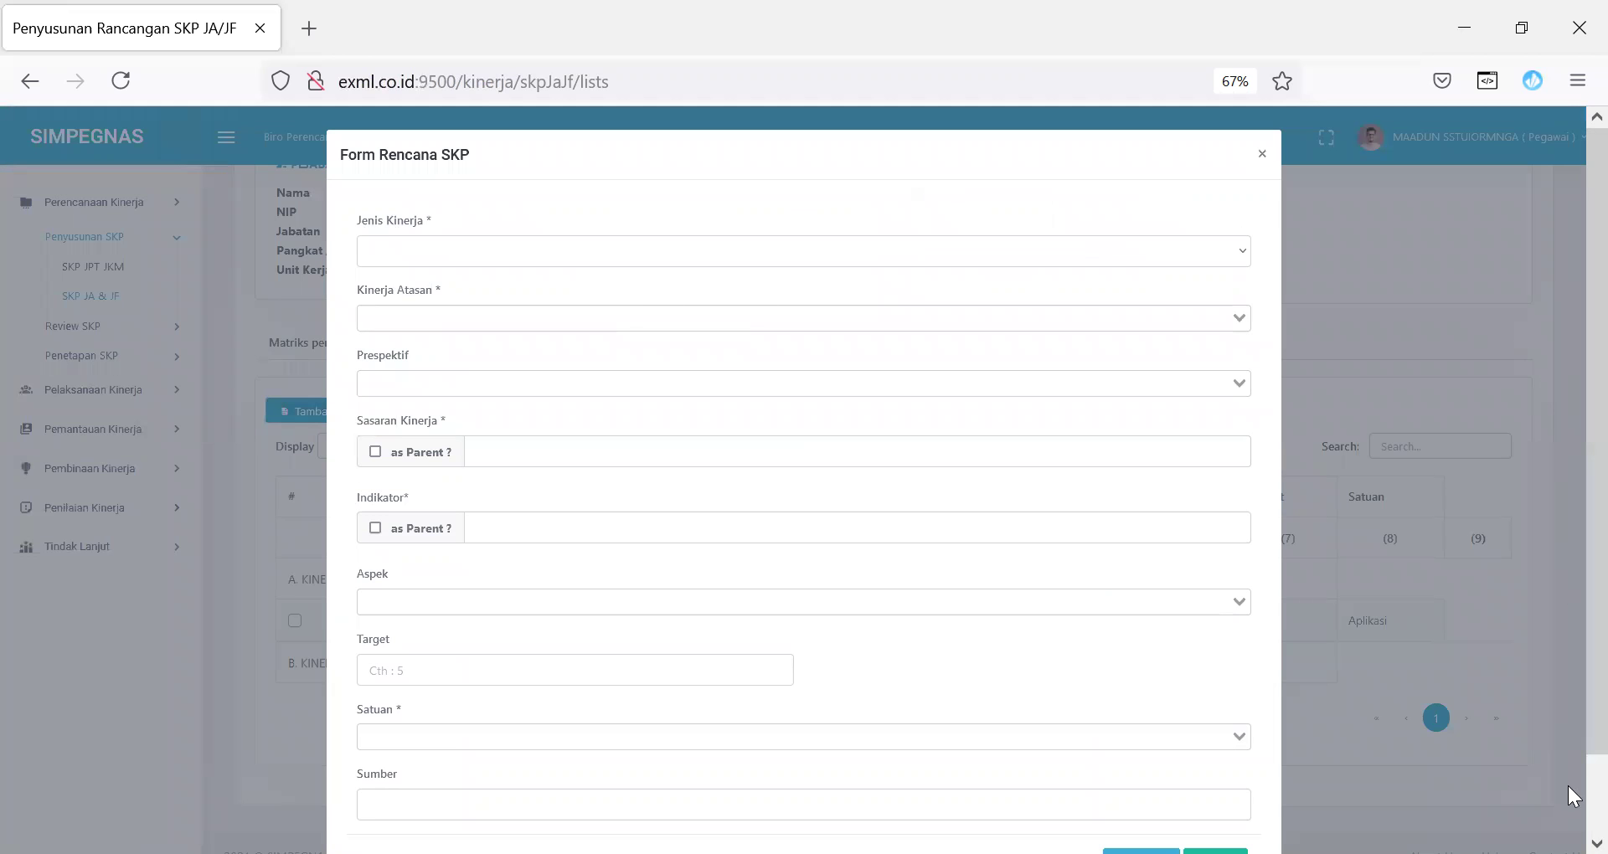
left_click(1265, 155)
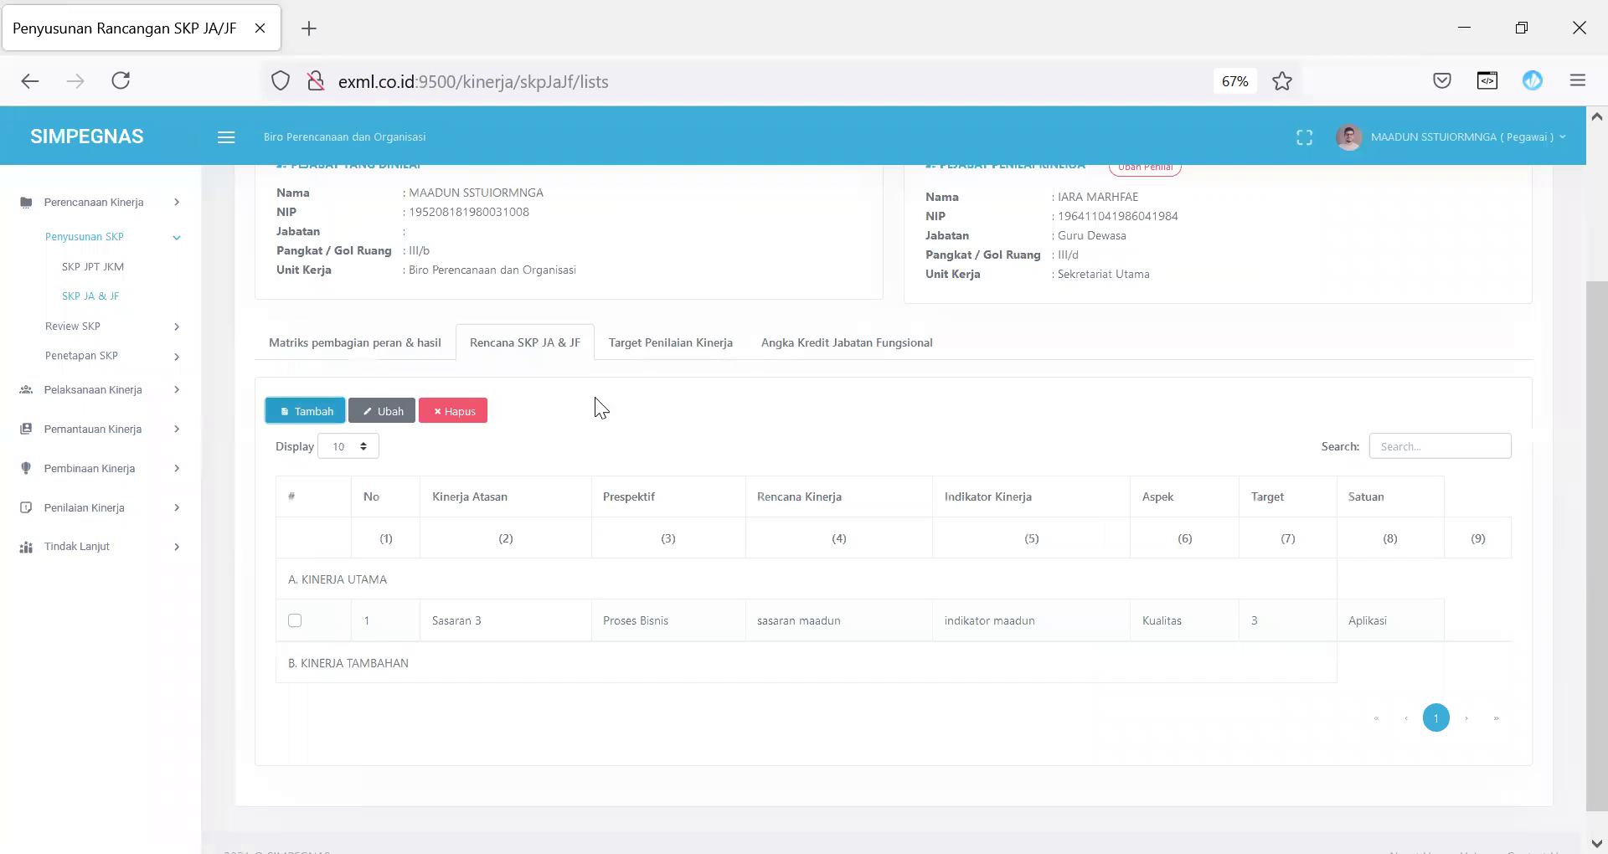
left_click(654, 353)
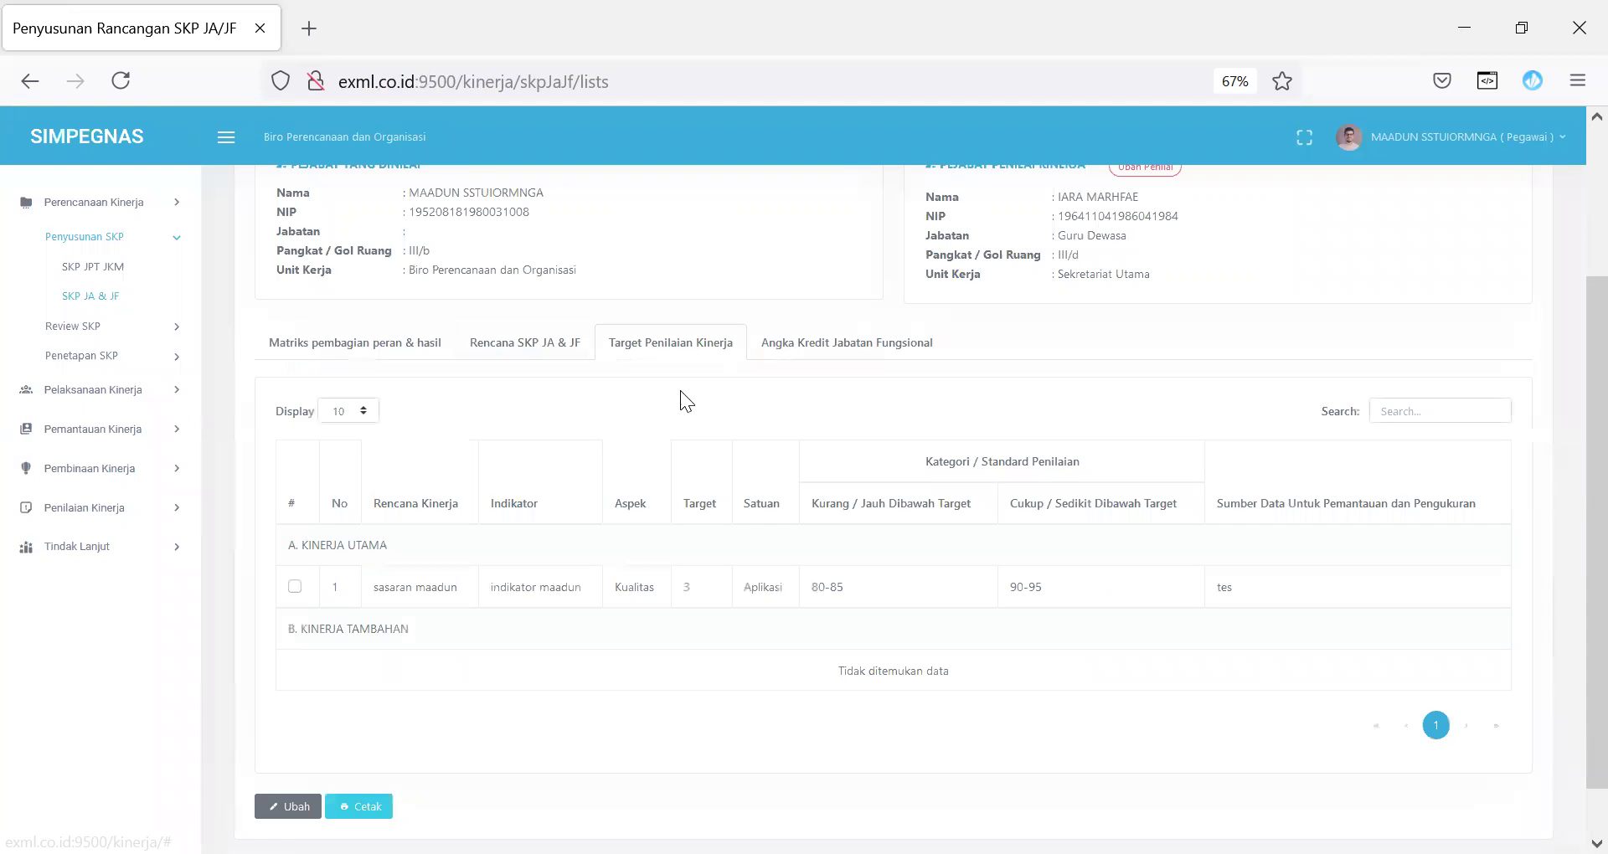
Step: Save sasaran maadun's Kurang and Cukup ranges as 70-80 and 80-90, then show Angka Kredit
left_click(295, 586)
left_click(322, 806)
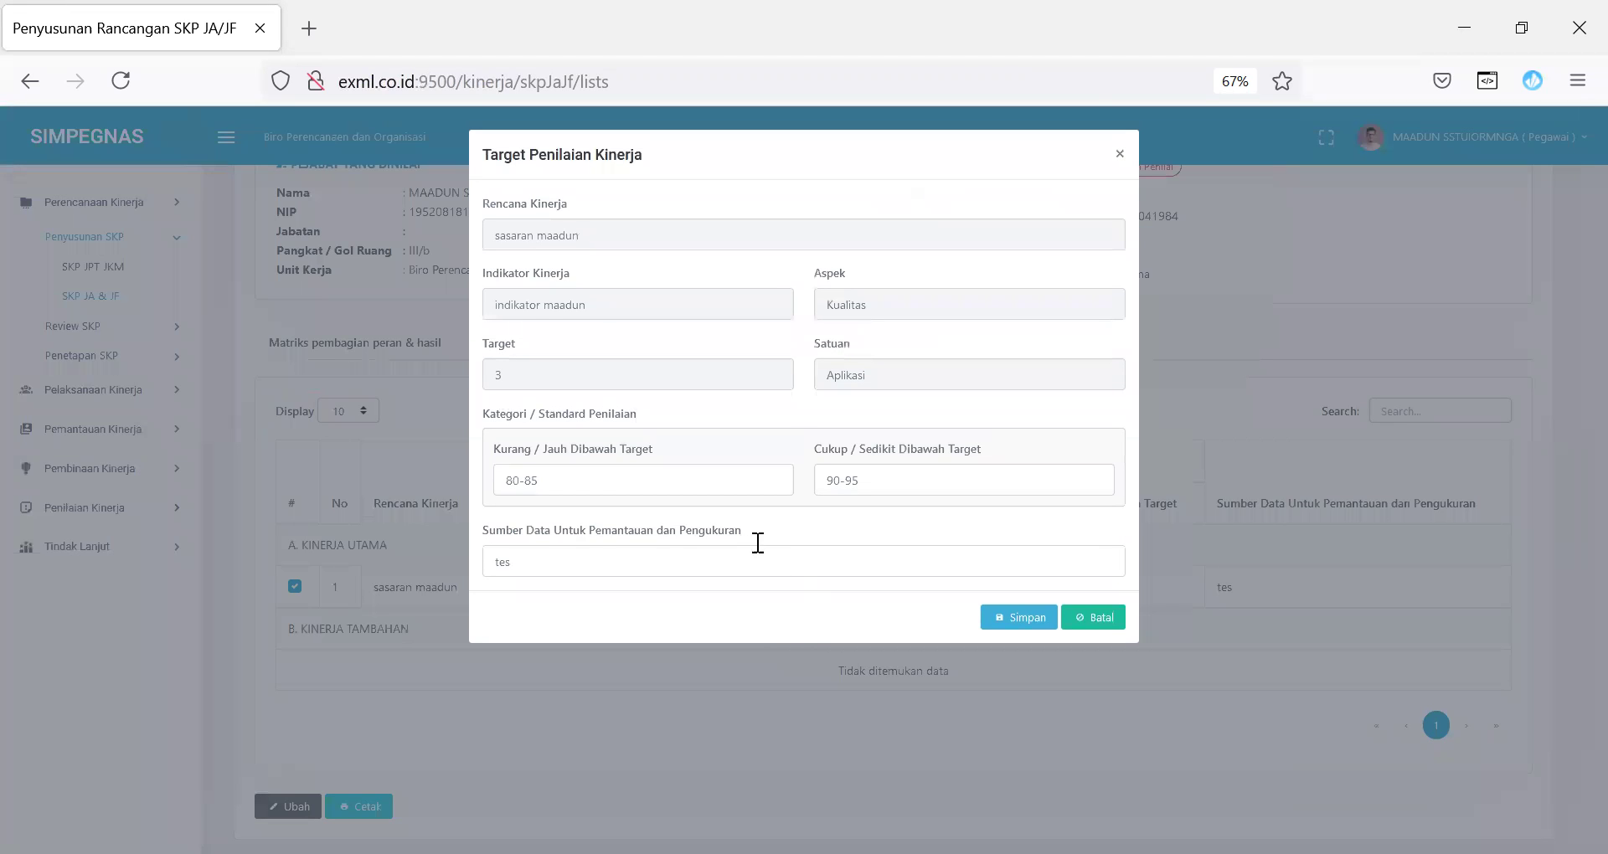
double_click(517, 480)
type("70")
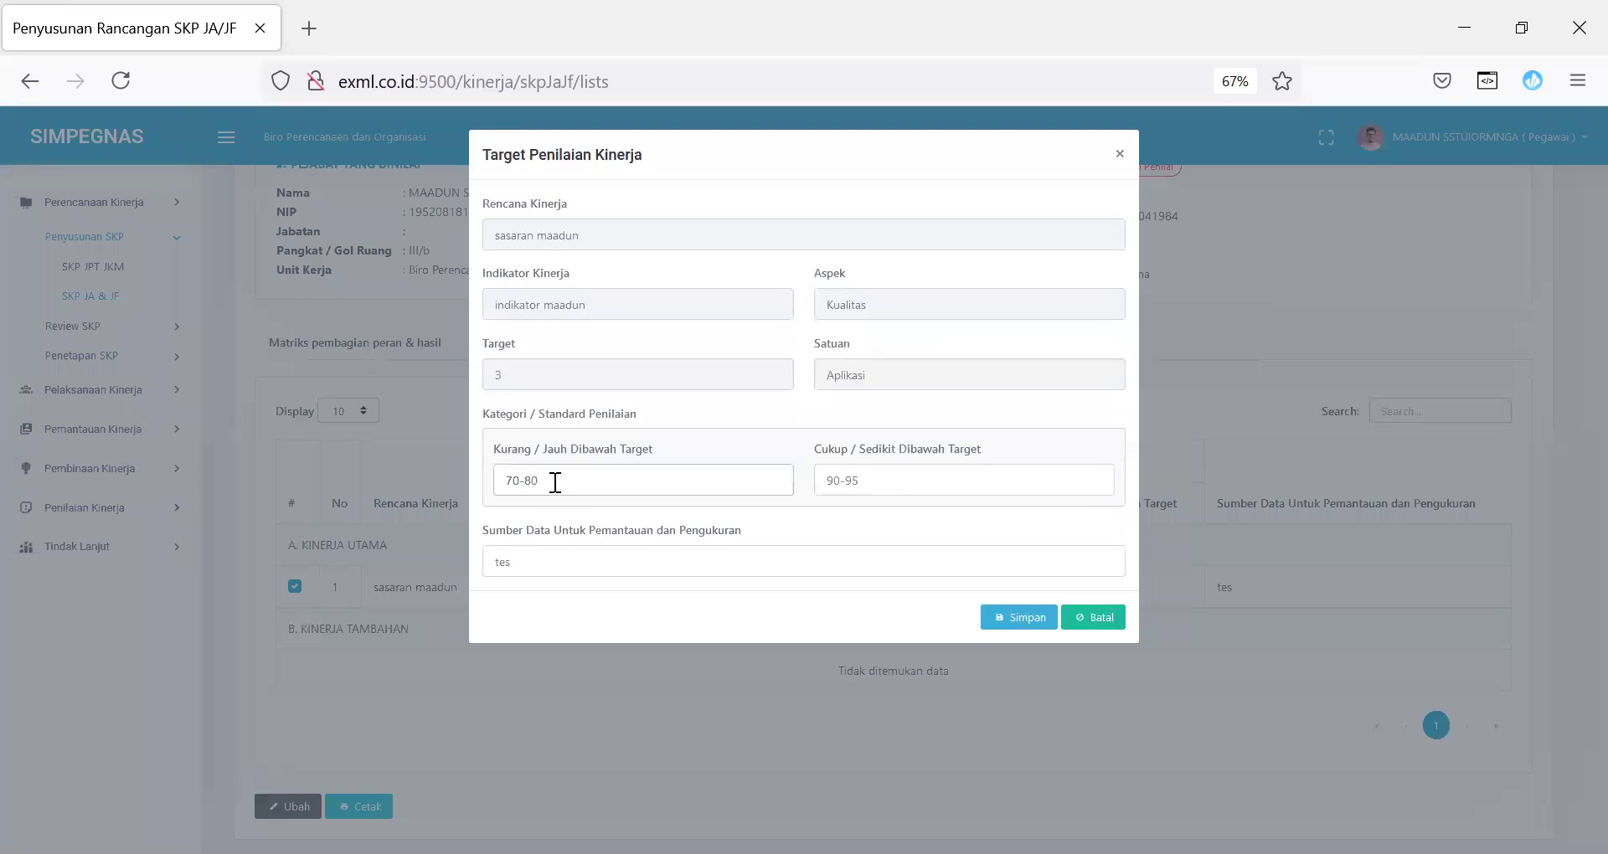
double_click(836, 483)
type("80")
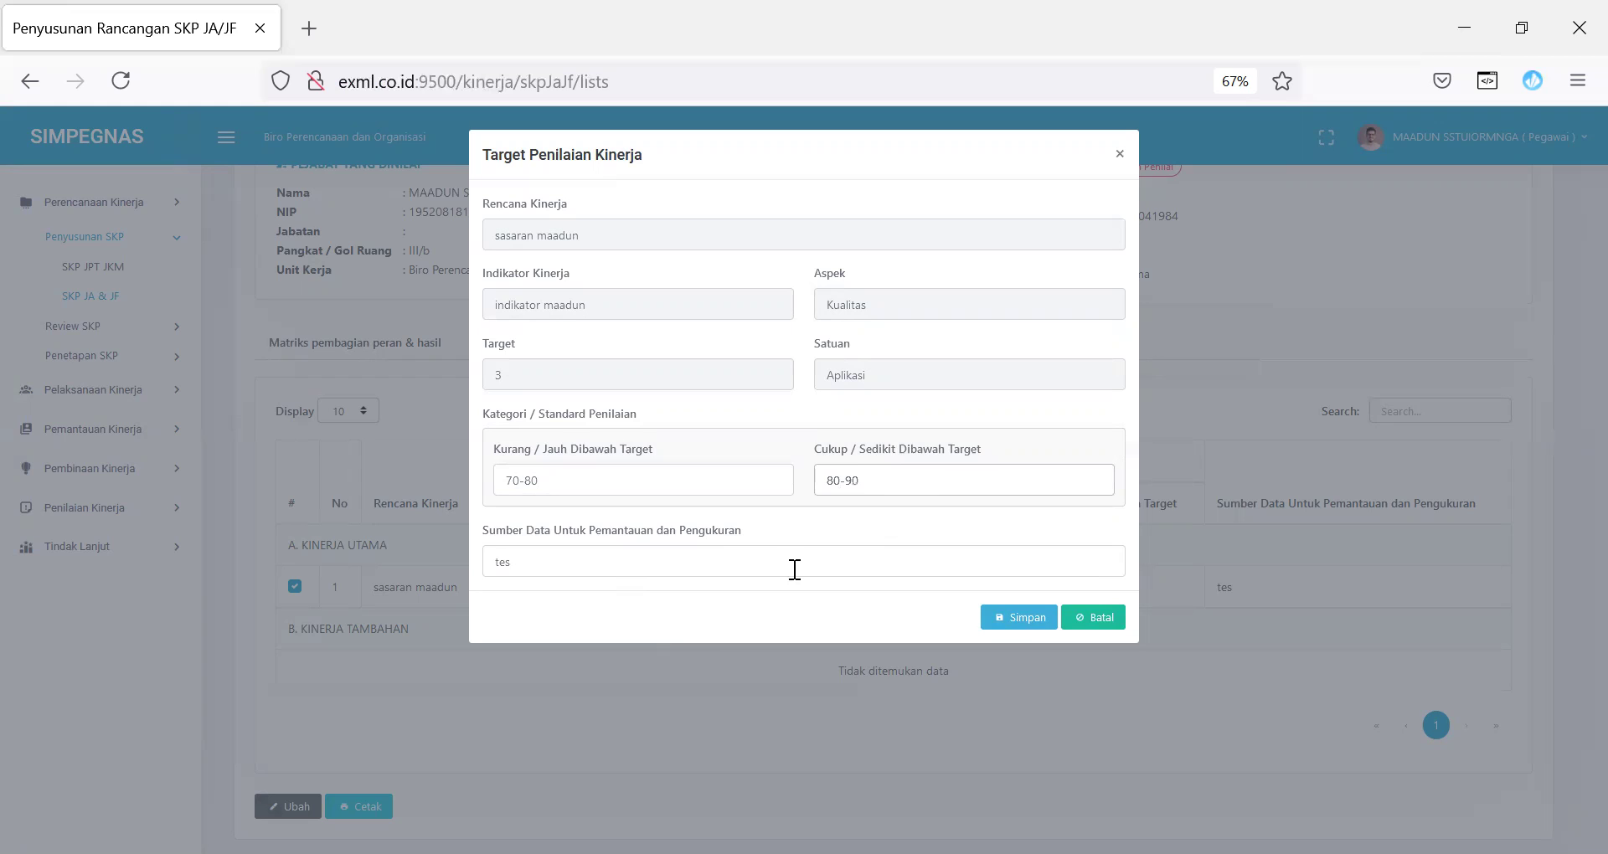
left_click(1041, 618)
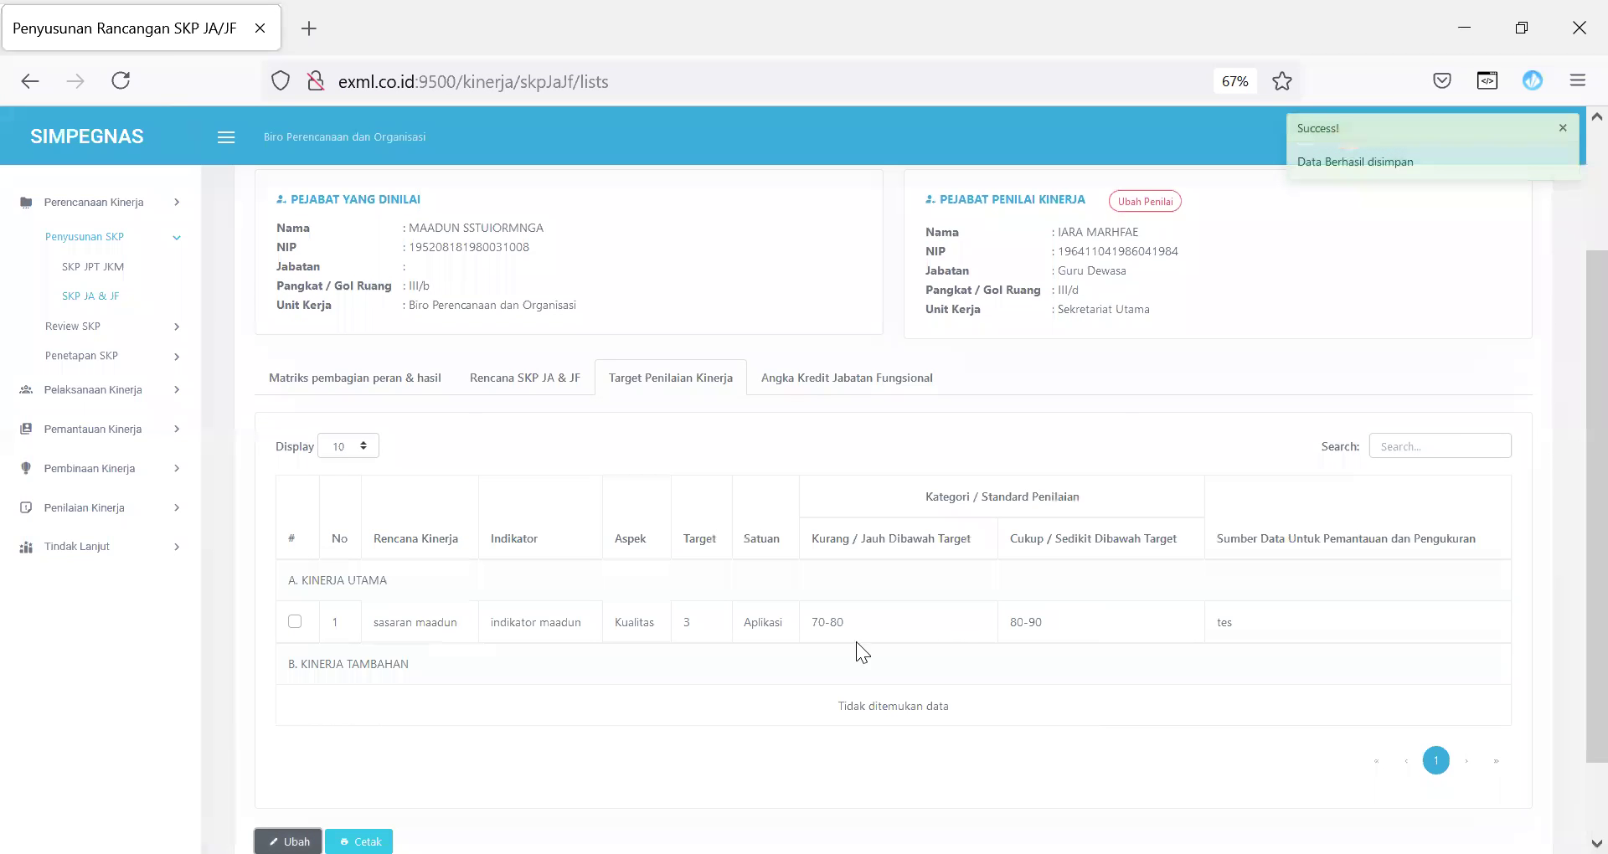
left_click_drag(820, 628, 1160, 640)
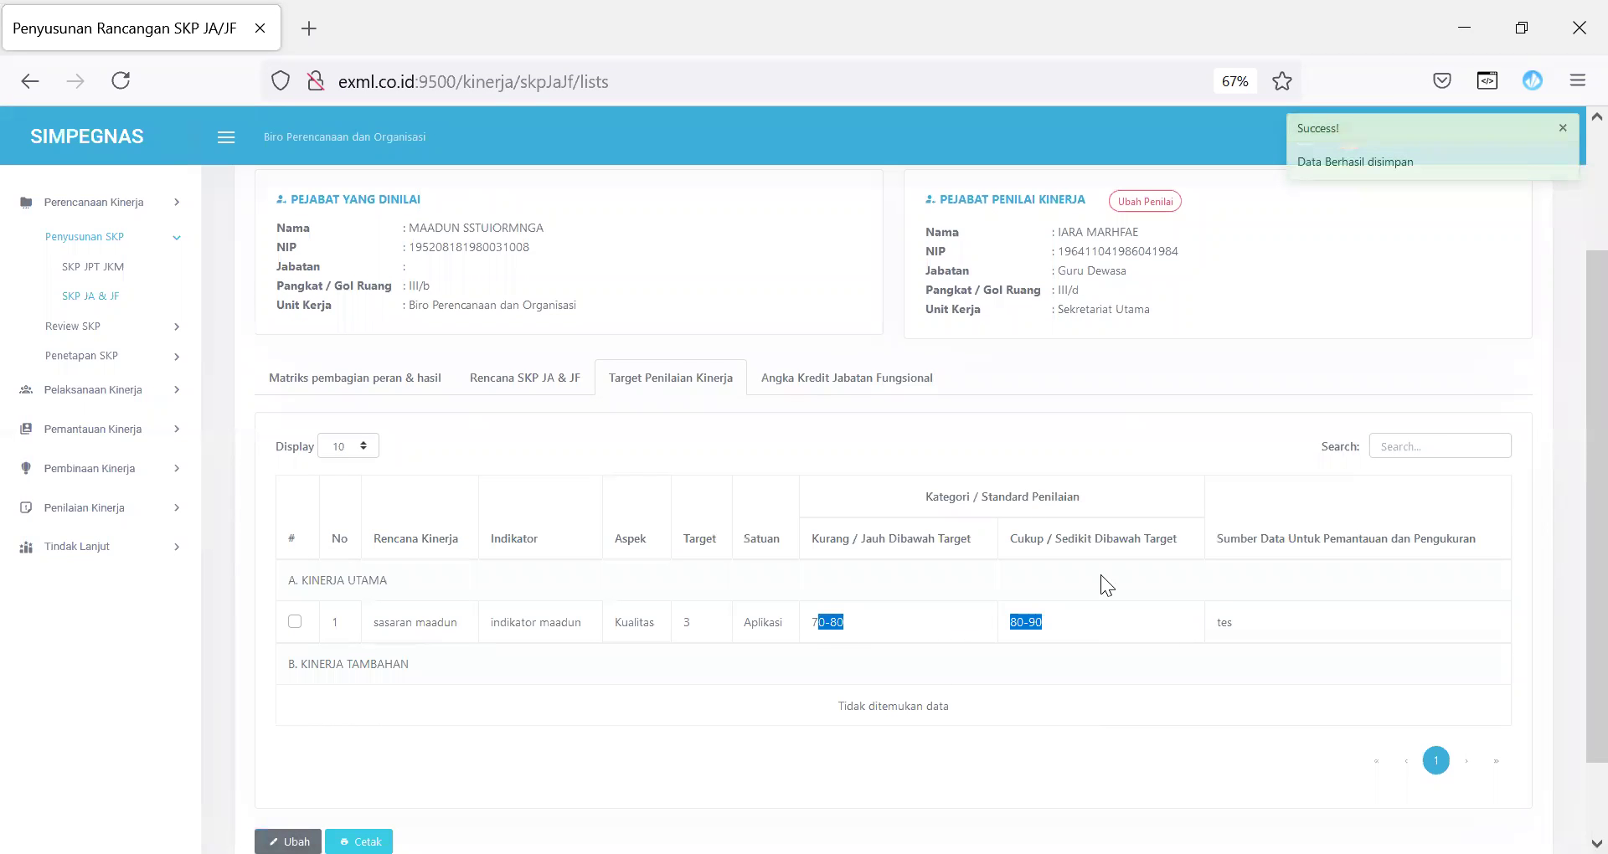
left_click(867, 391)
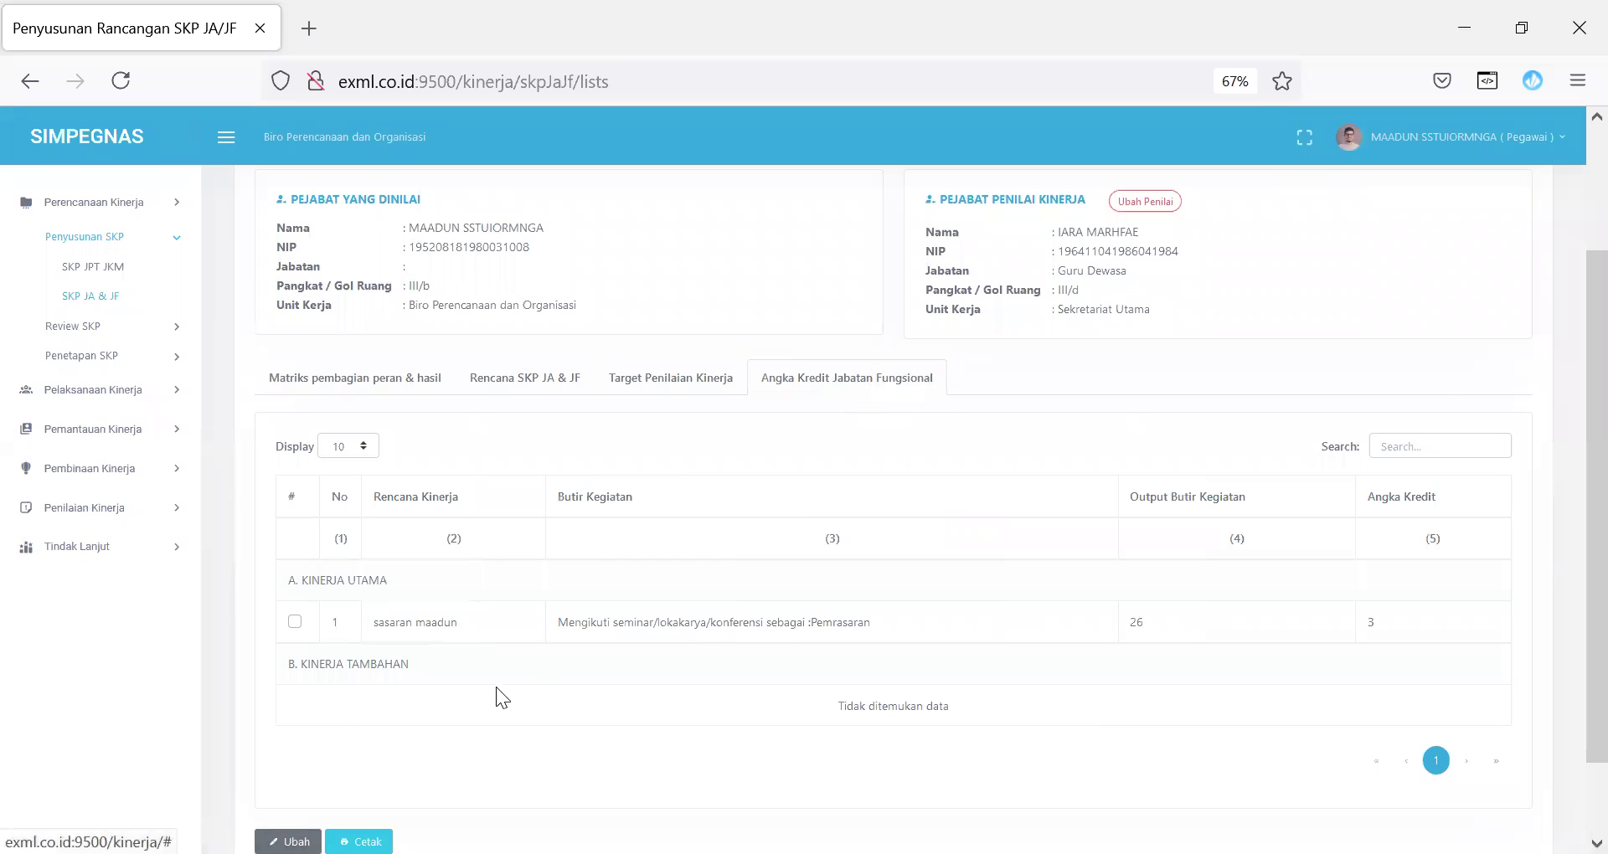
Step: Replace the first credit row's Butir Kegiatan with the manual entry 'kegiatan manual' and save
left_click(294, 623)
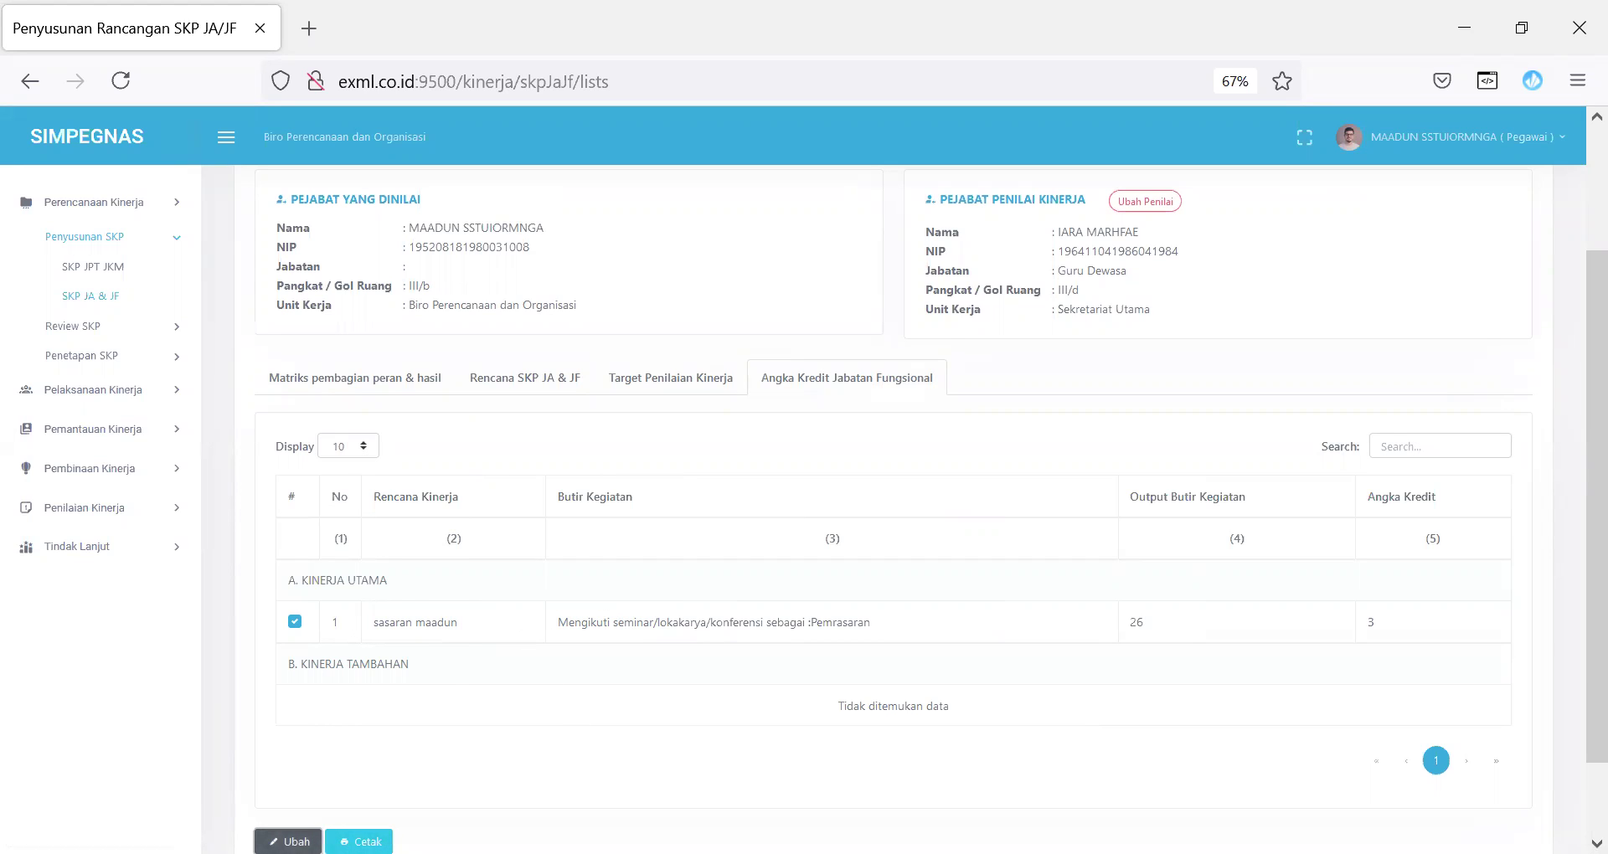
left_click(286, 841)
left_click_drag(849, 333, 484, 347)
type("t")
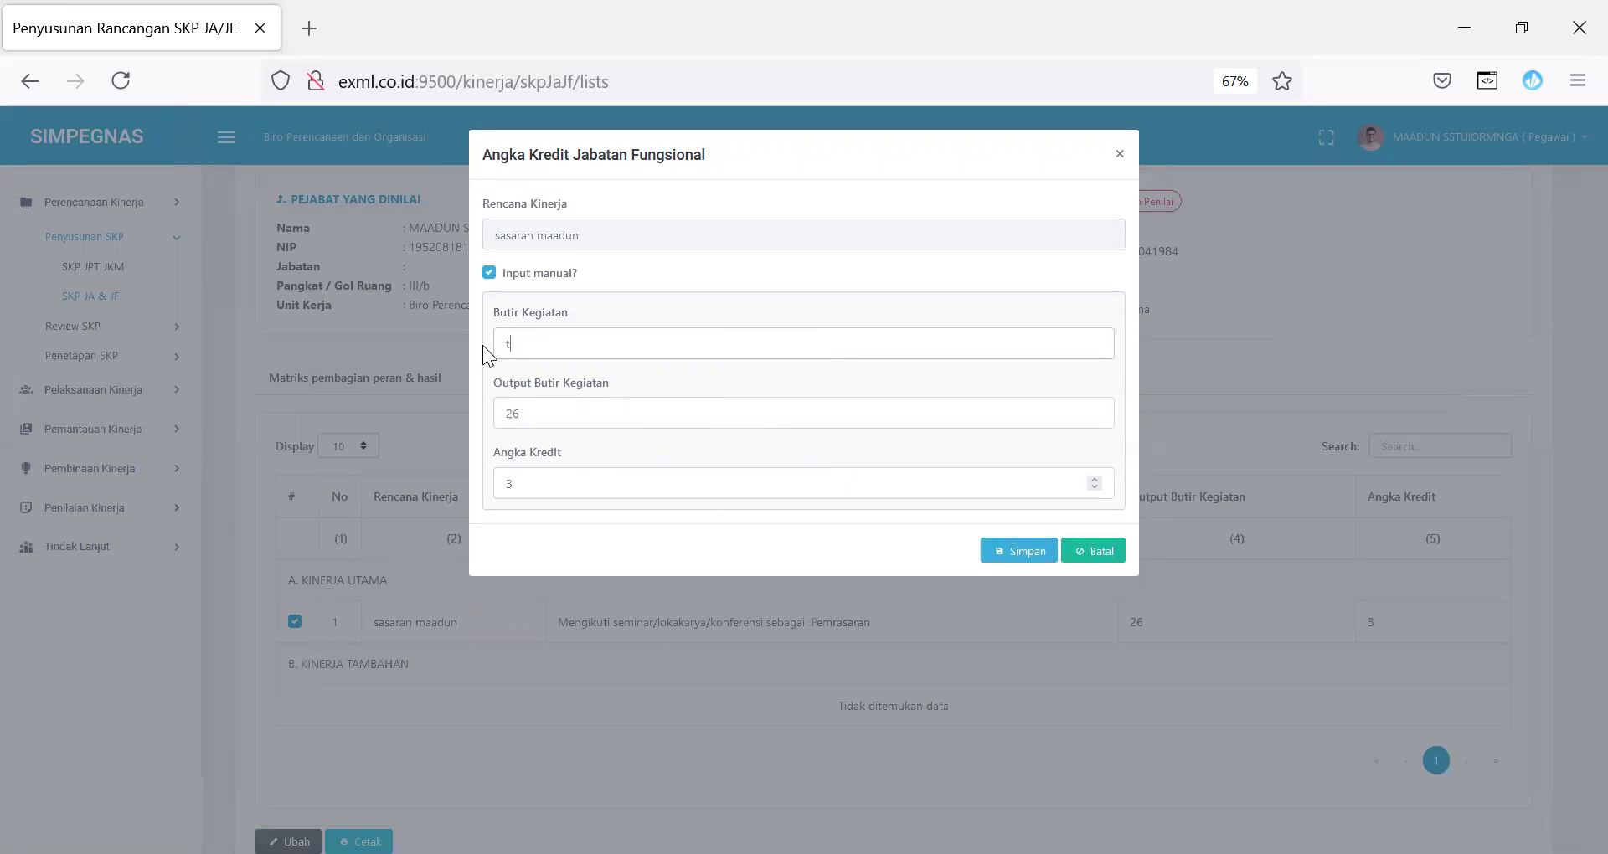
key("BackSpace")
type("kegiatan manual")
left_click(1018, 554)
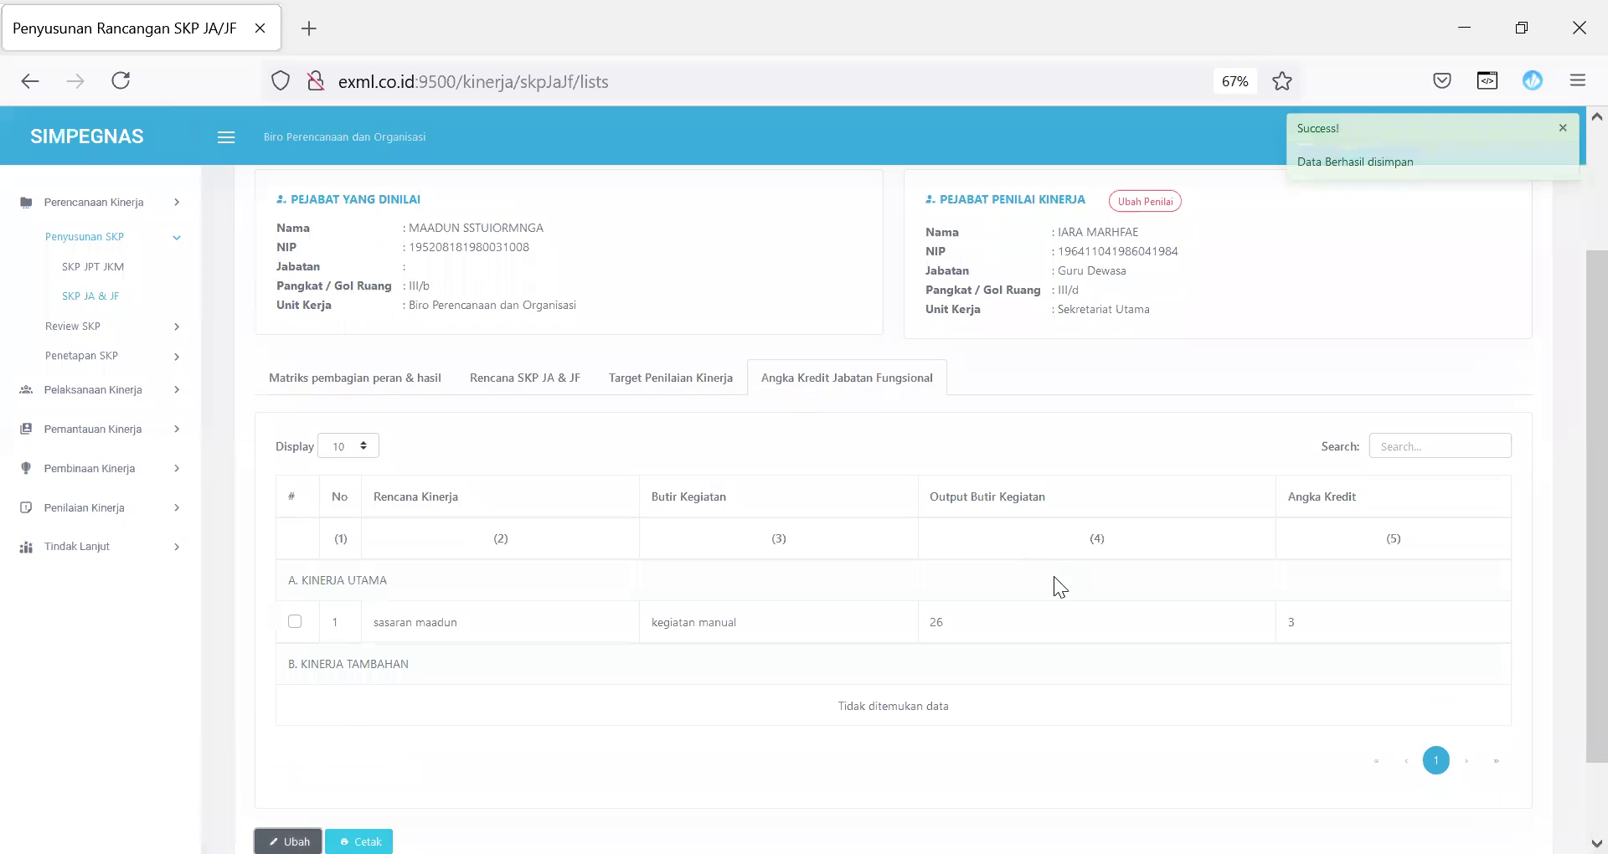
Step: Switch the row to the preset Karya tulis 'Dalam bentuk makalah' item found via 'tulis', and save
left_click(295, 622)
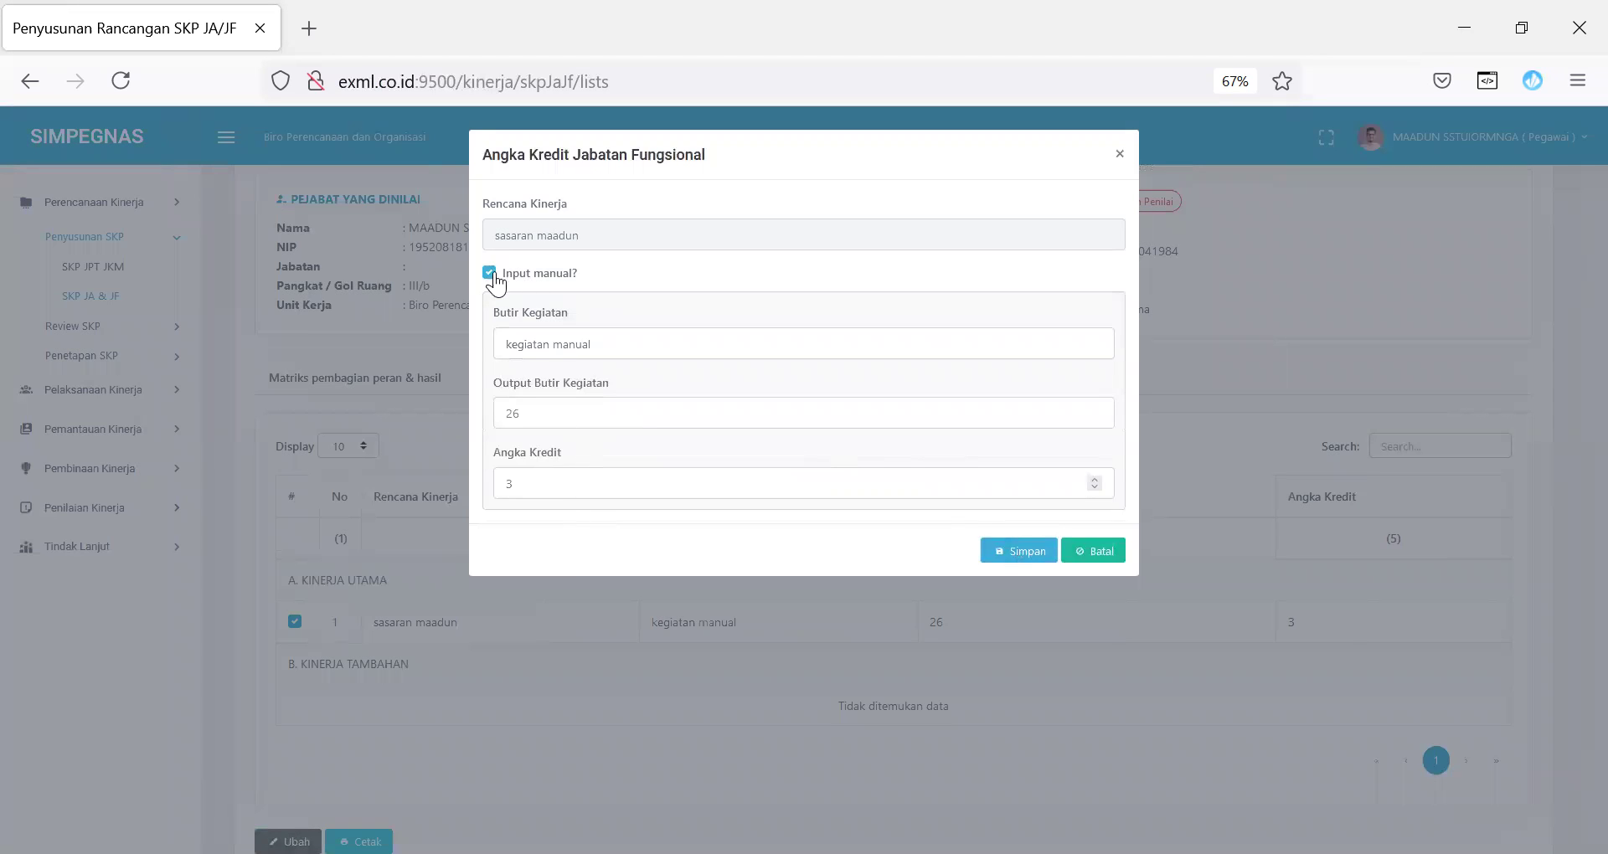
left_click(490, 275)
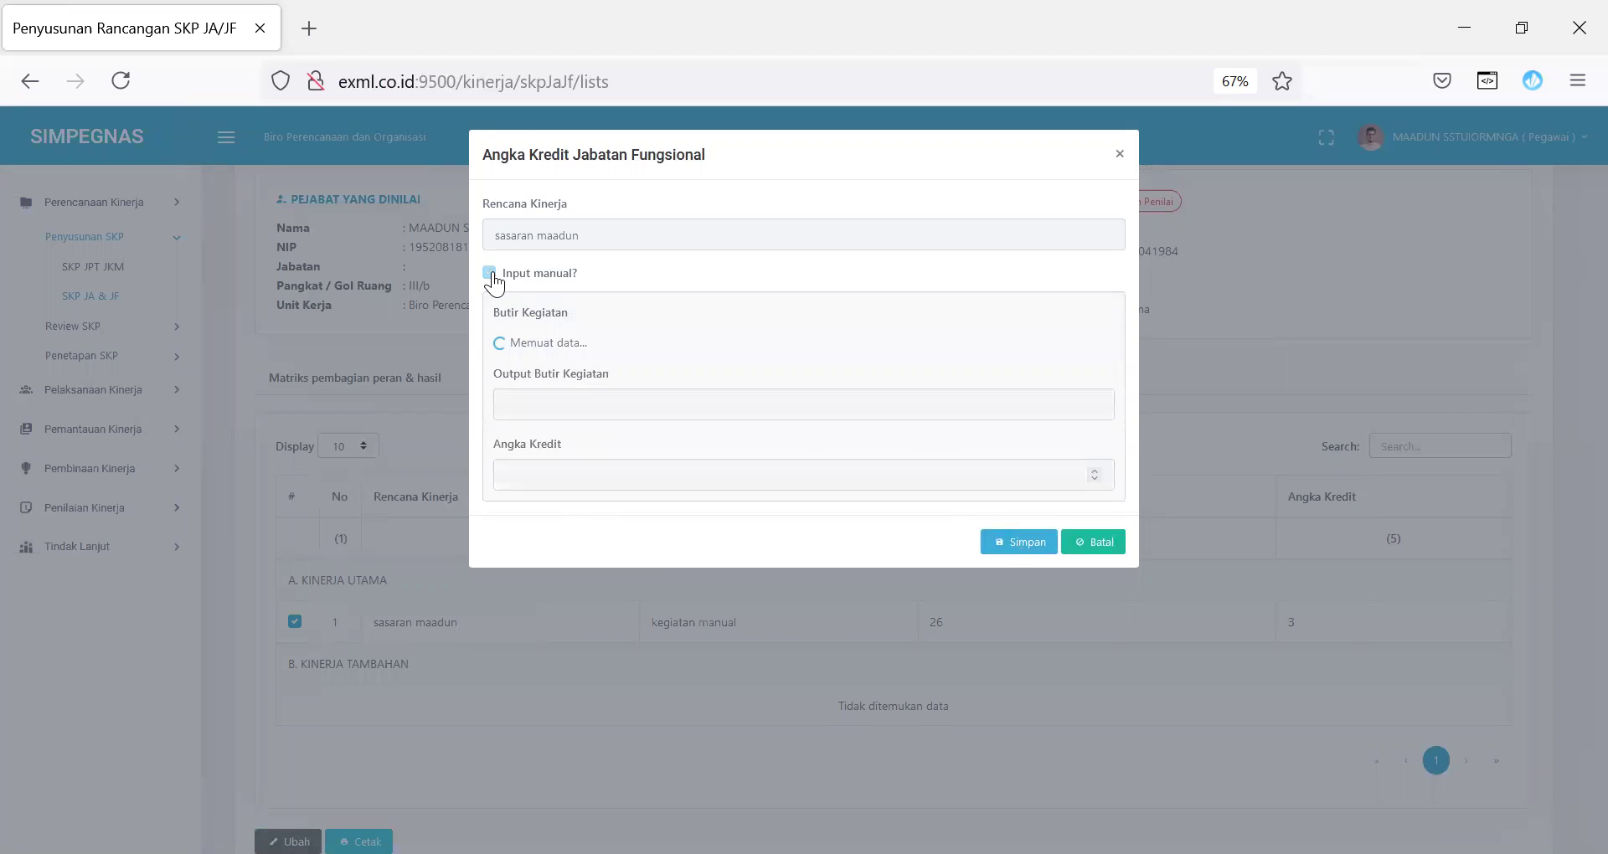
left_click(587, 350)
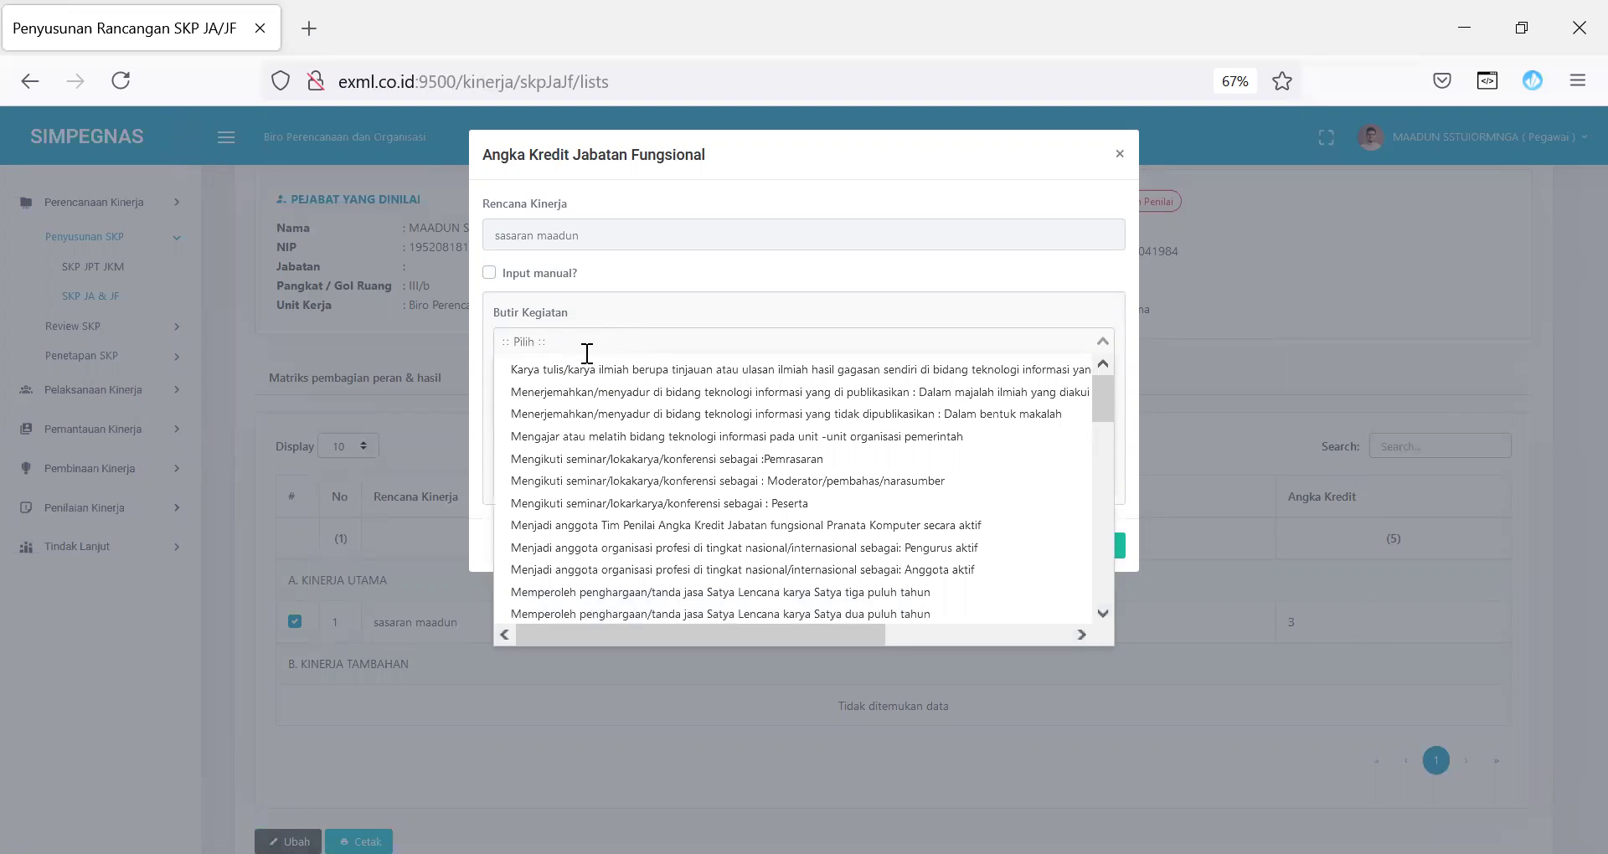
type("tulis")
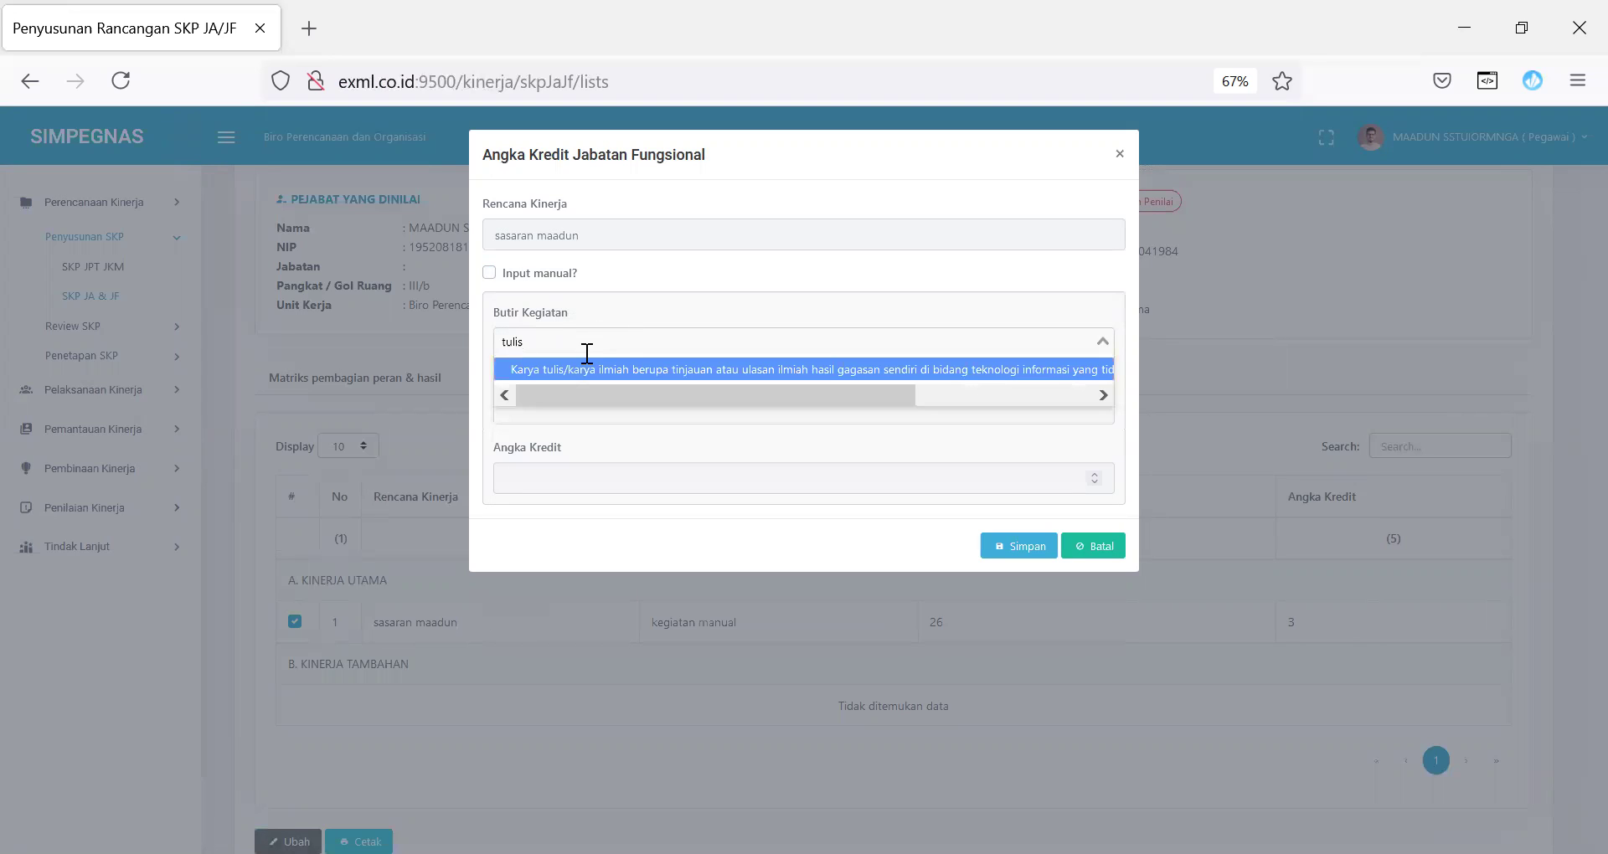
left_click(594, 371)
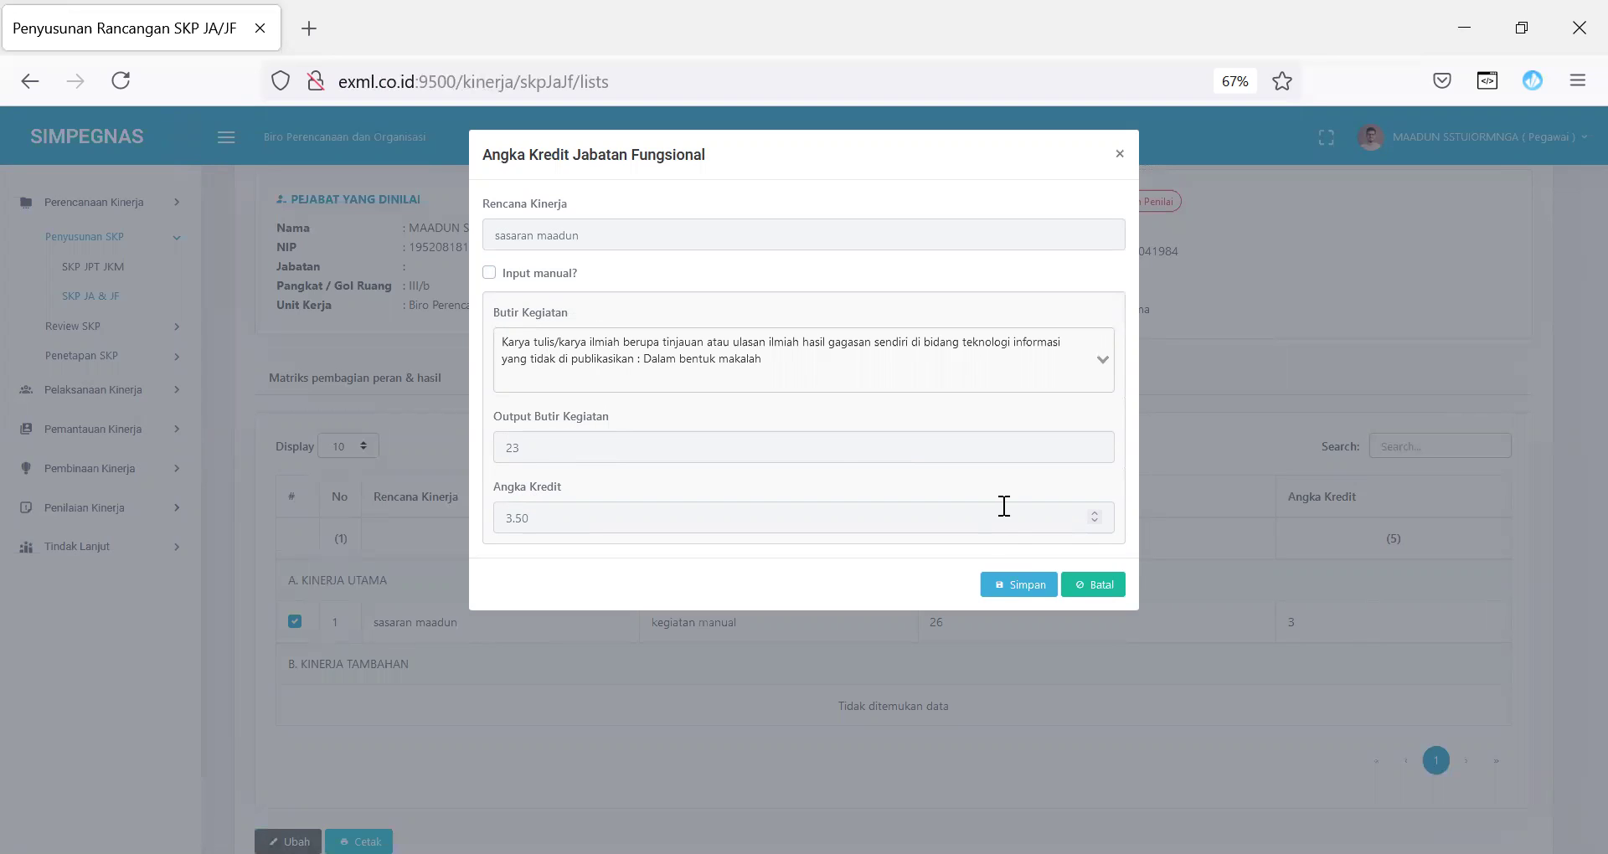
left_click(1019, 584)
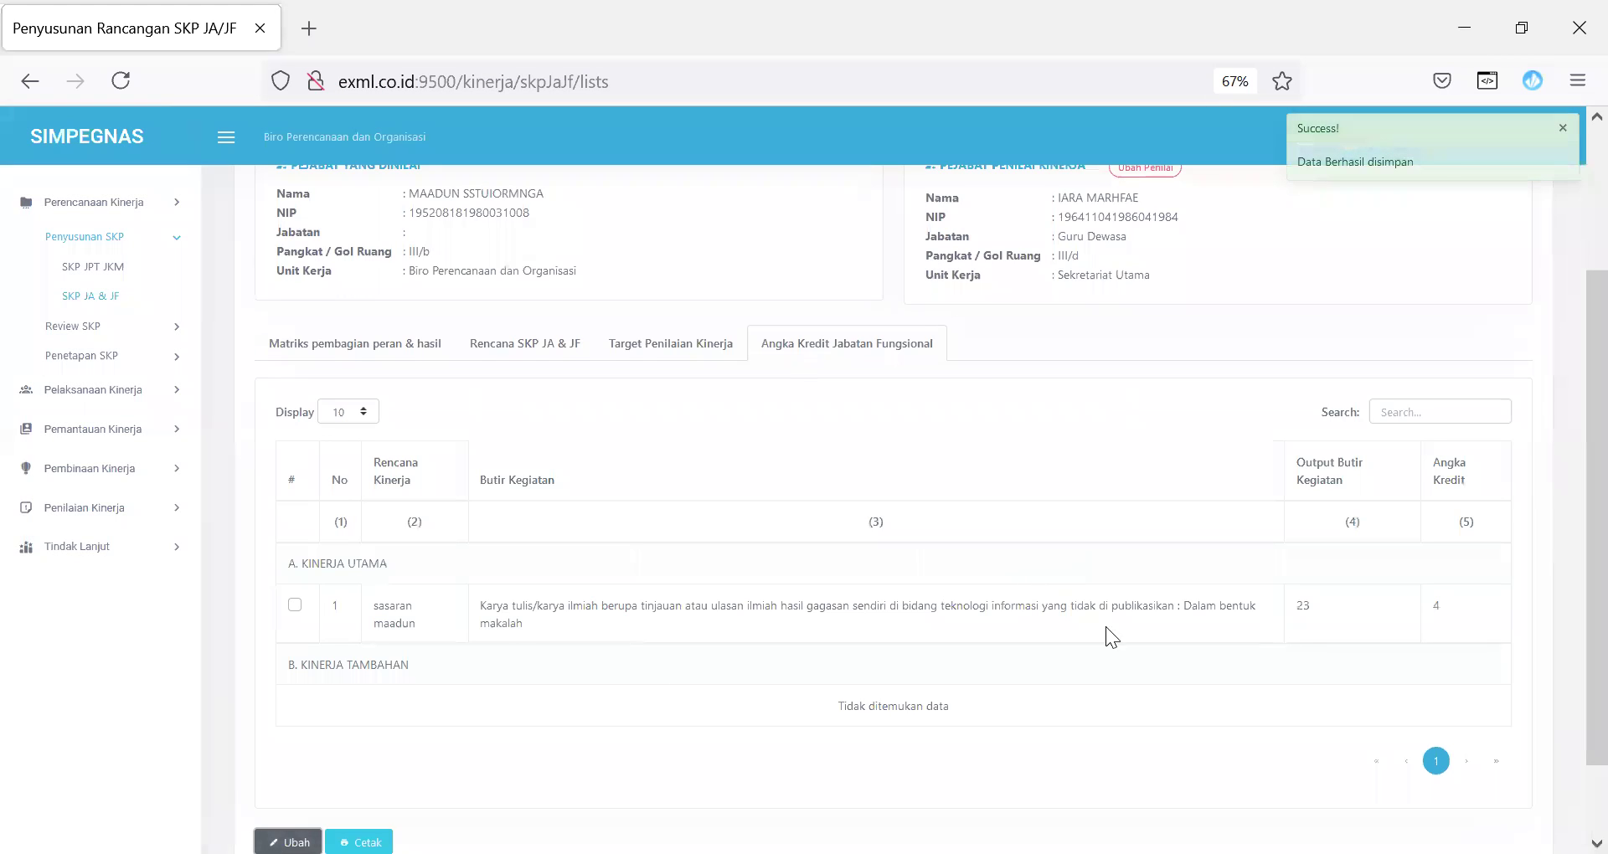
left_click_drag(486, 606, 1492, 544)
double_click(1323, 605)
left_click(1373, 689)
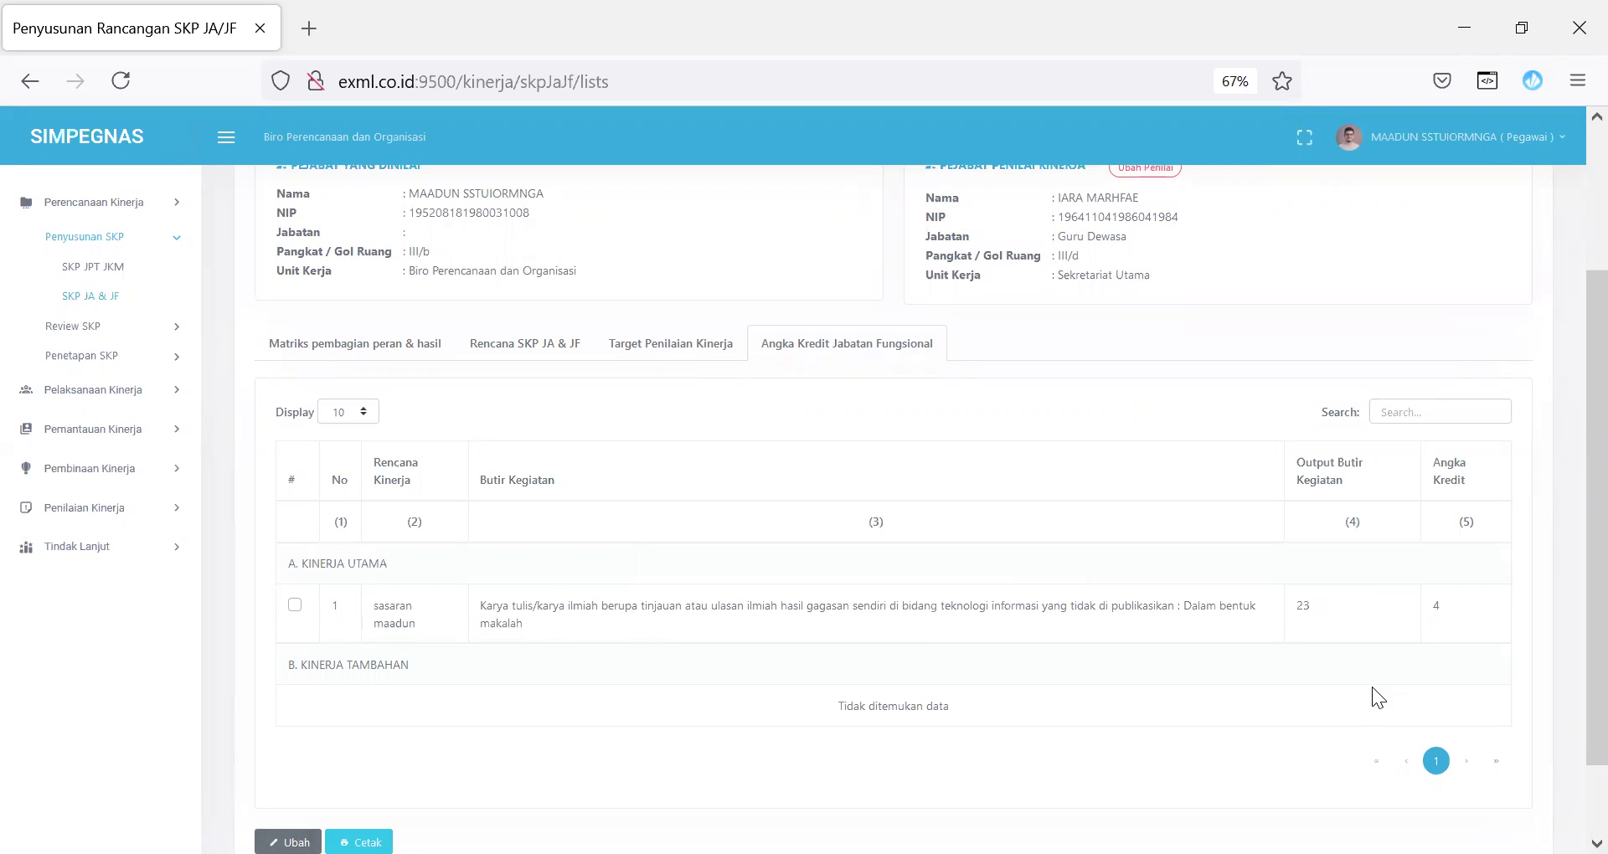
left_click_drag(1588, 422, 1587, 278)
Step: Review the role-and-result distribution matrix and the Rencana SKP table
scroll(1574, 289, "up", 1)
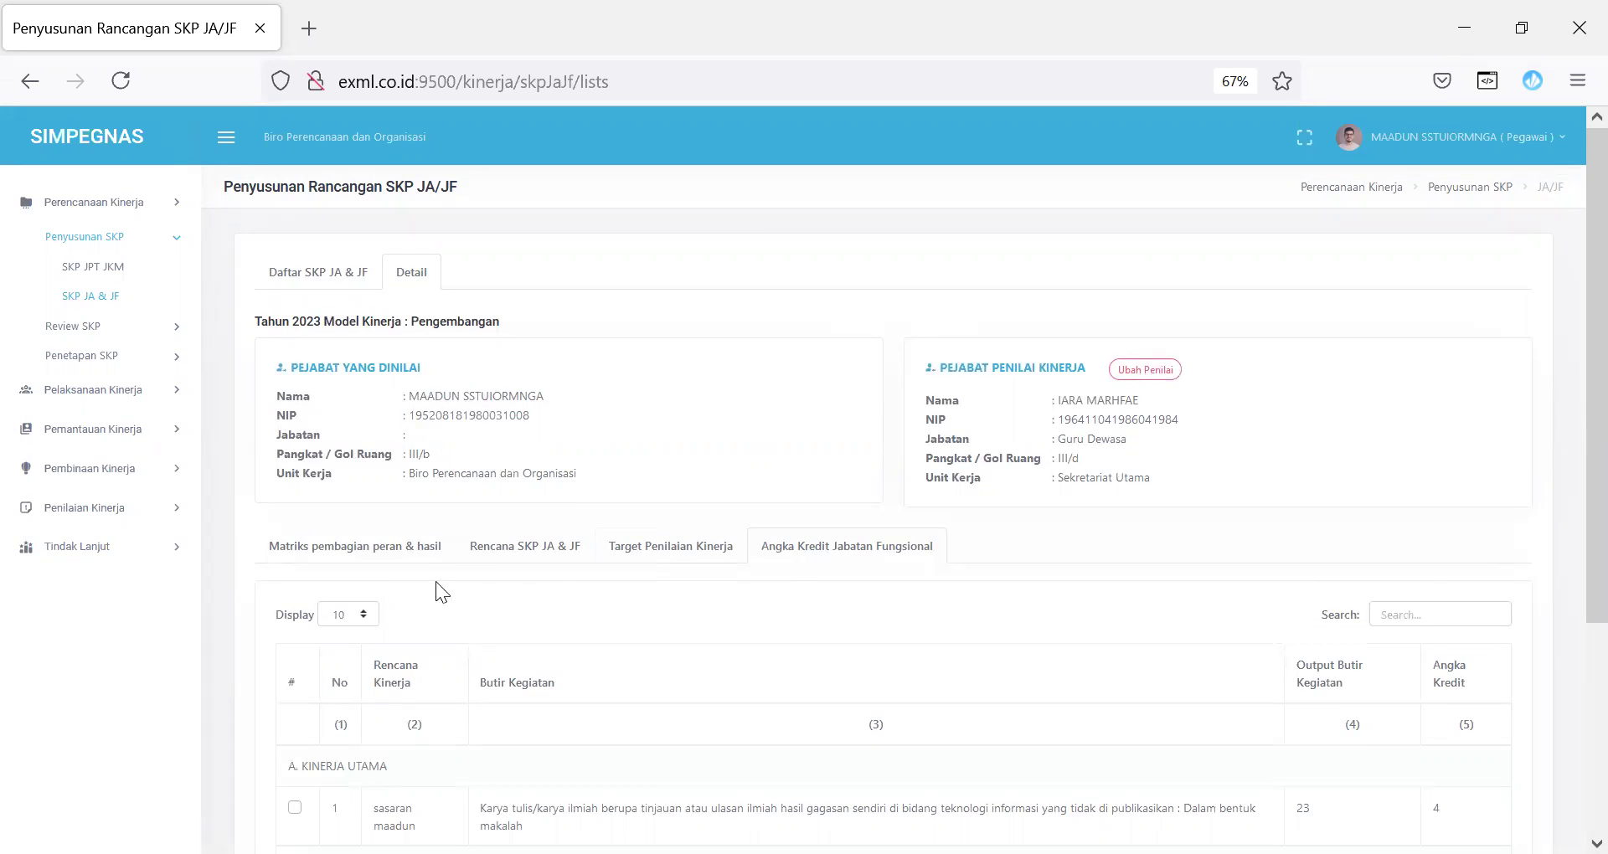
left_click(400, 549)
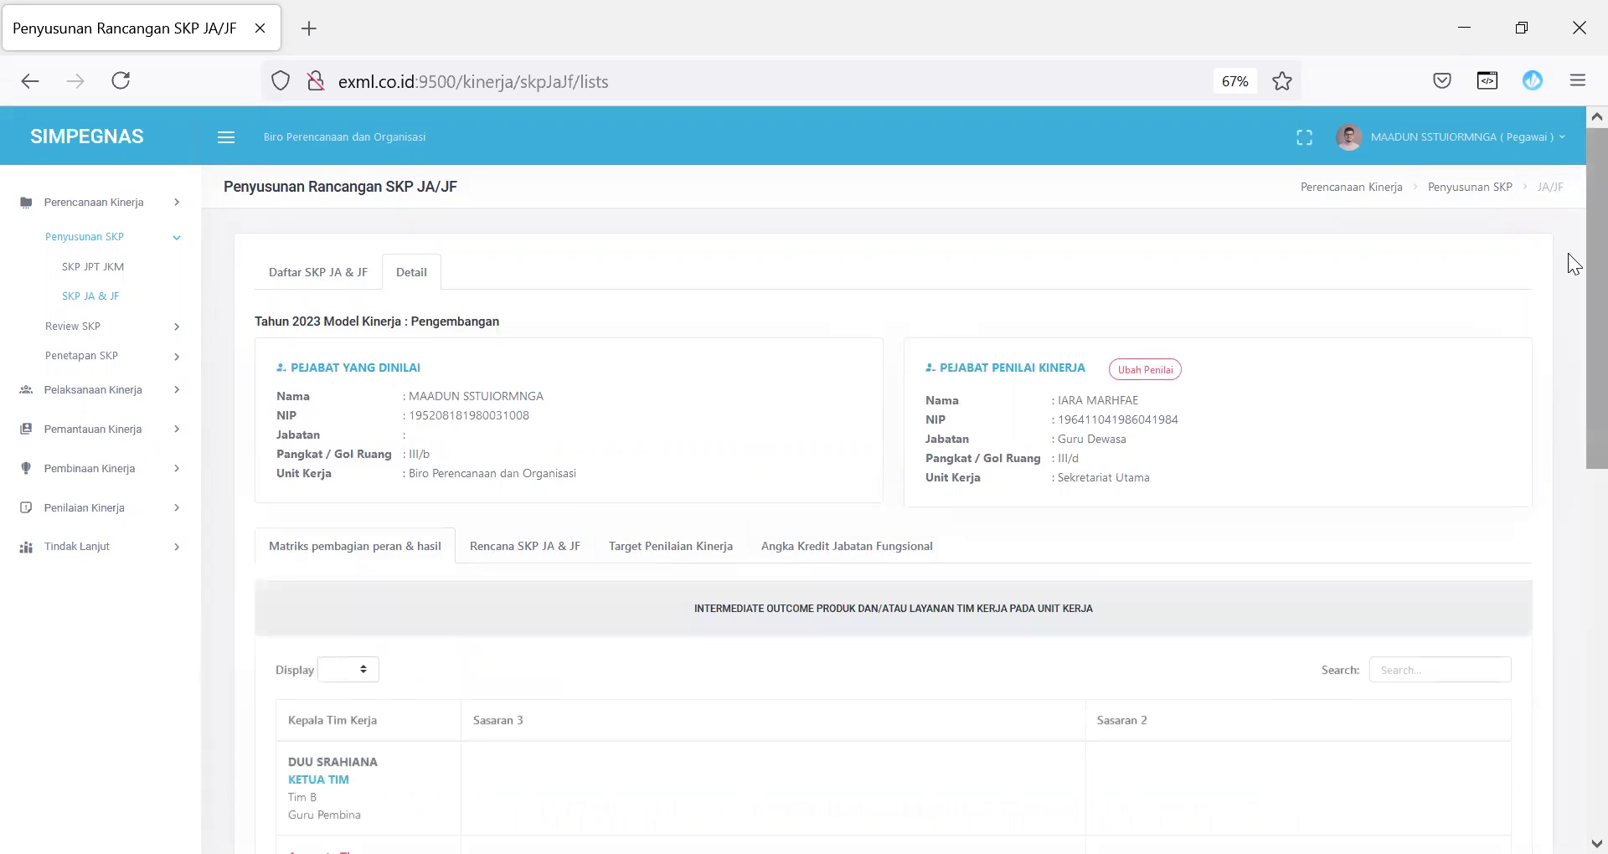
scroll(1574, 555, "down", 5)
scroll(1573, 555, "down", 3)
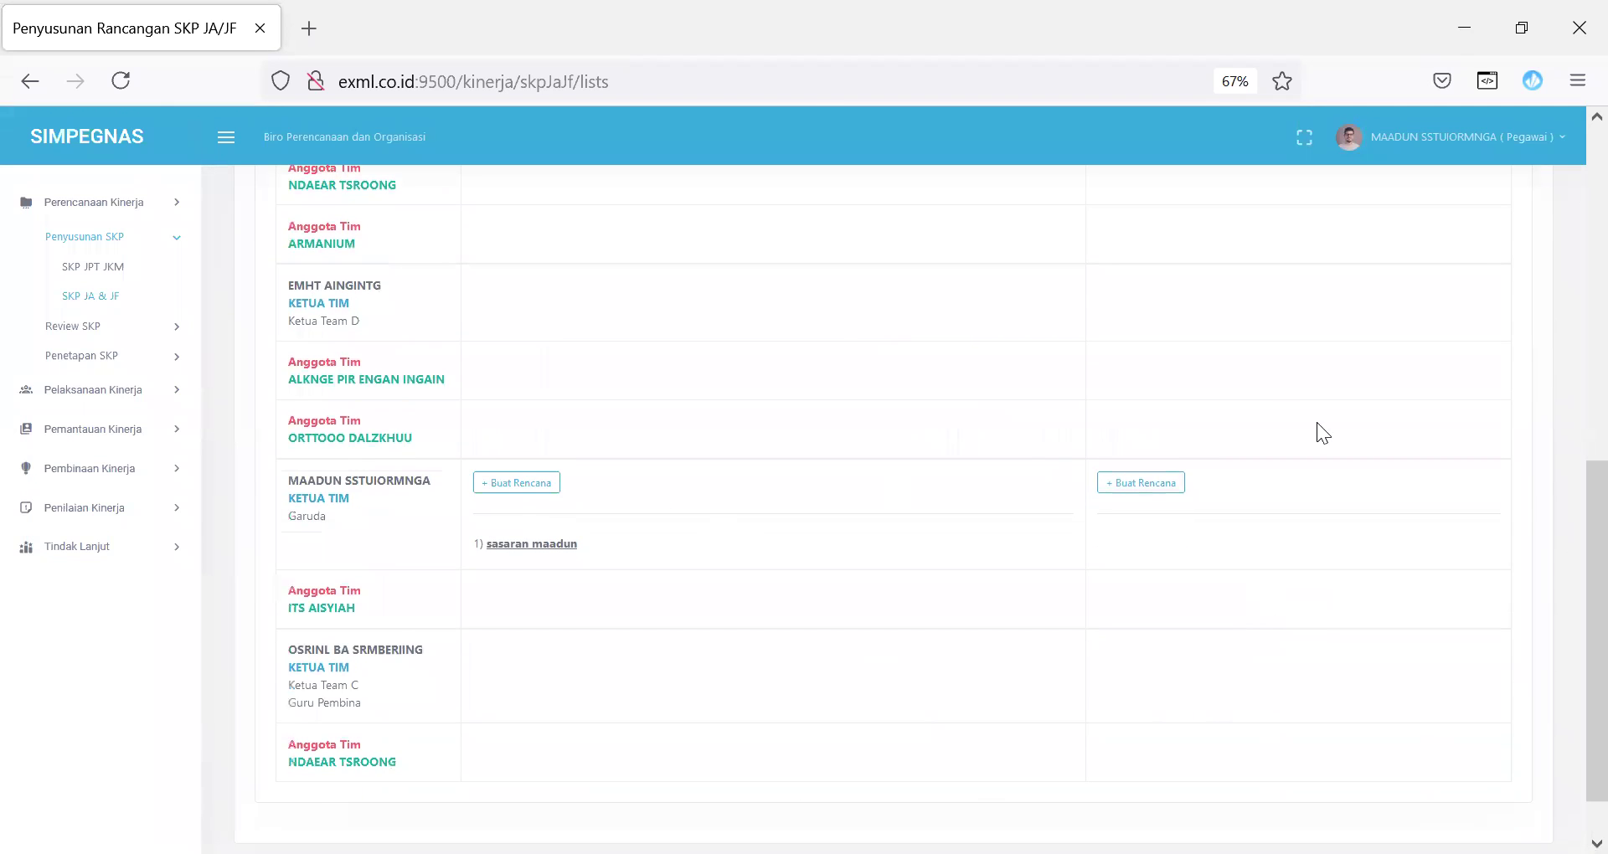
scroll(1567, 541, "up", 6)
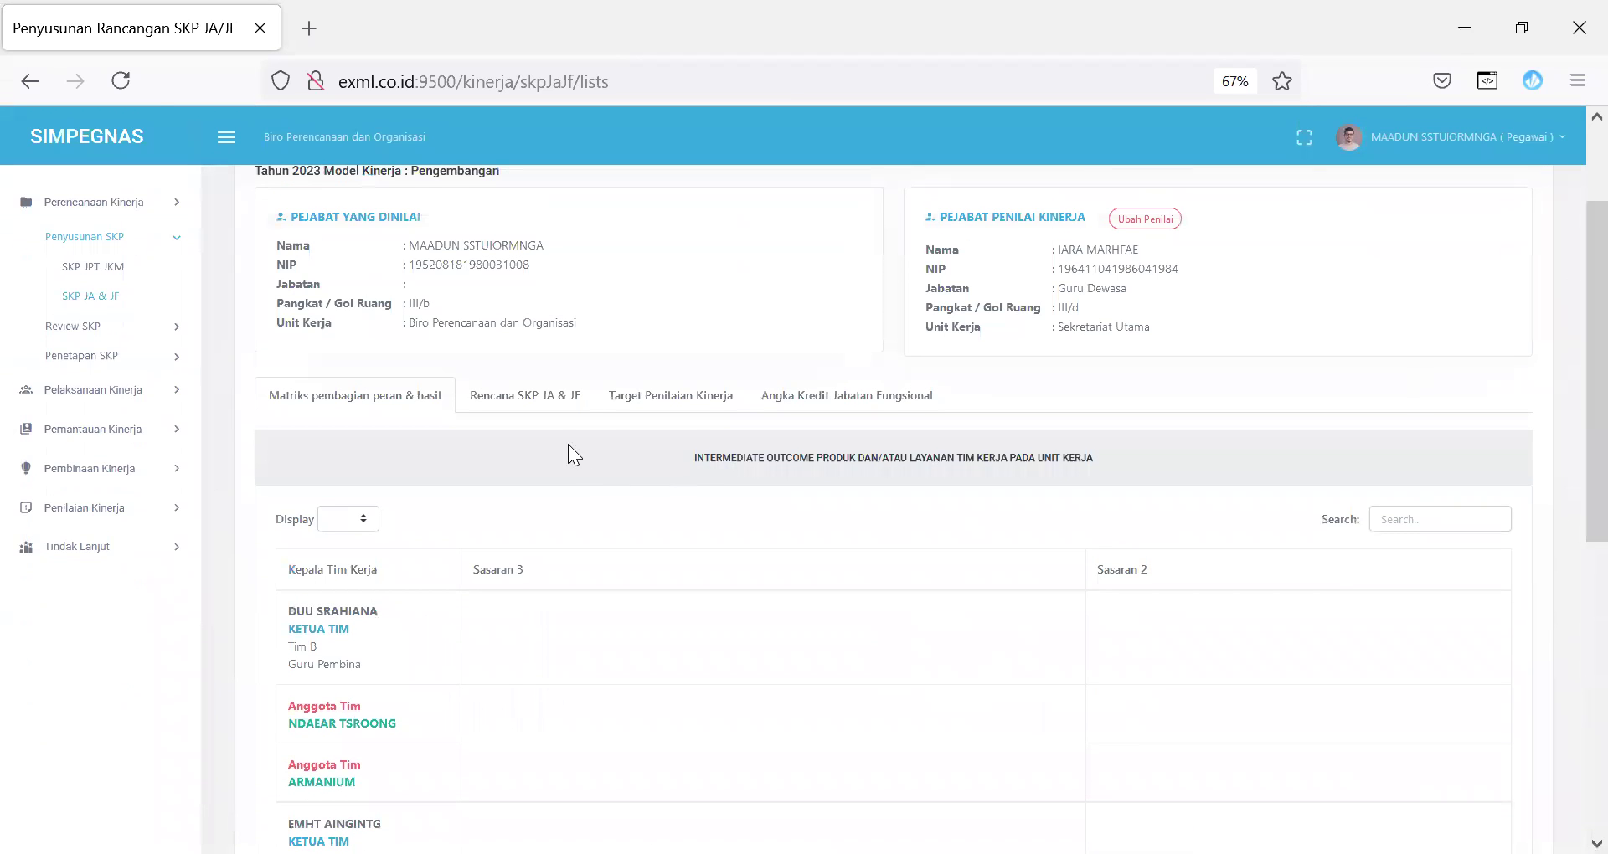
left_click(542, 400)
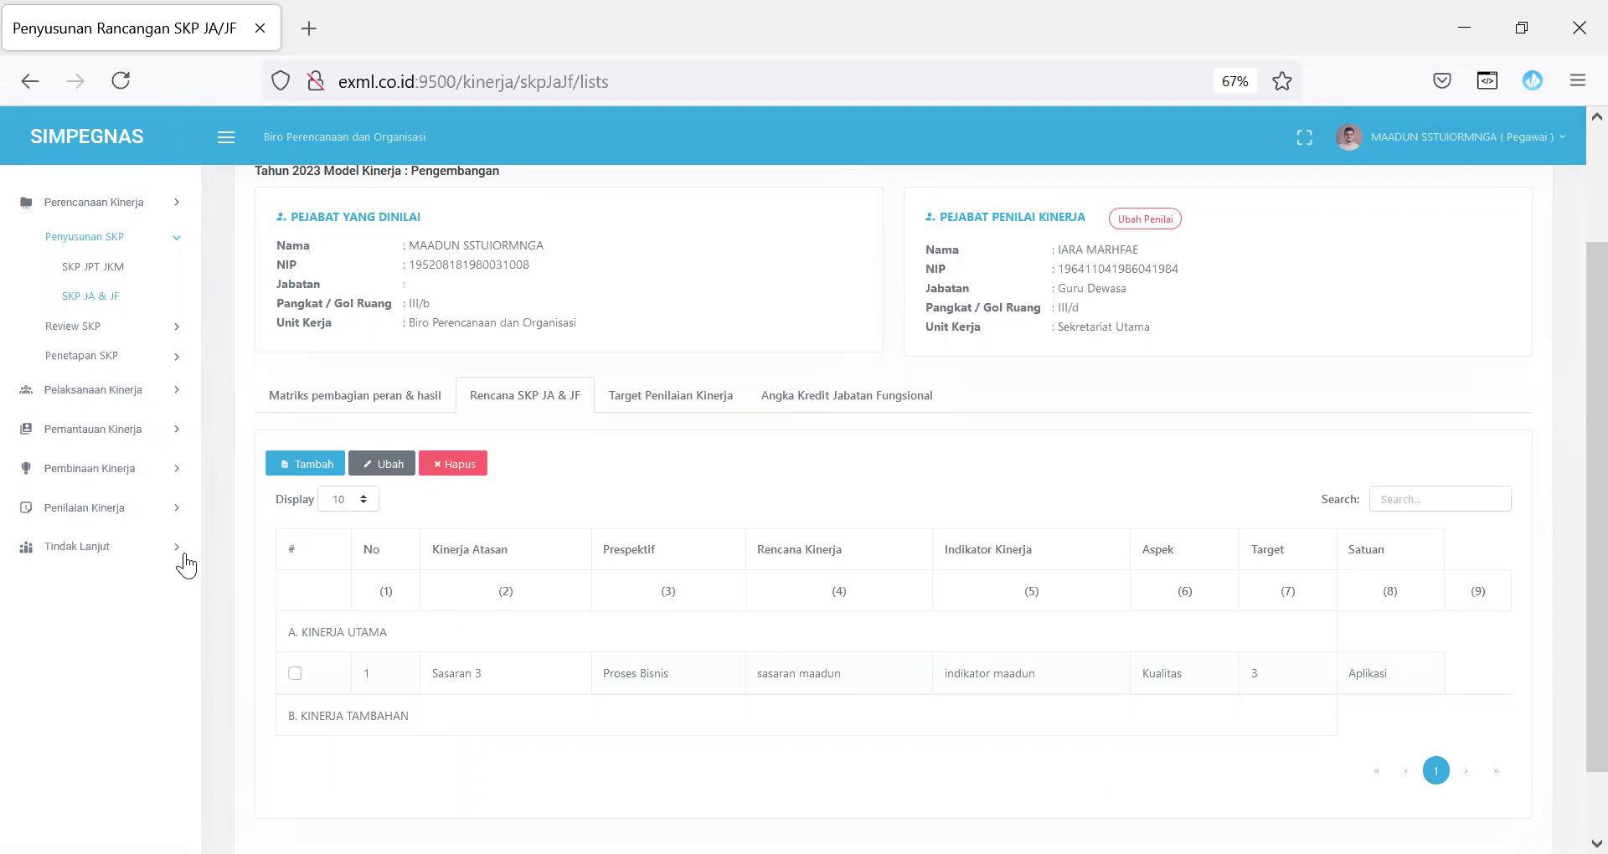
Step: Preview the new Rencana SKP form, check the Target and Angka Kredit tables, and return to the Daftar SKP JA & JF list
left_click(314, 465)
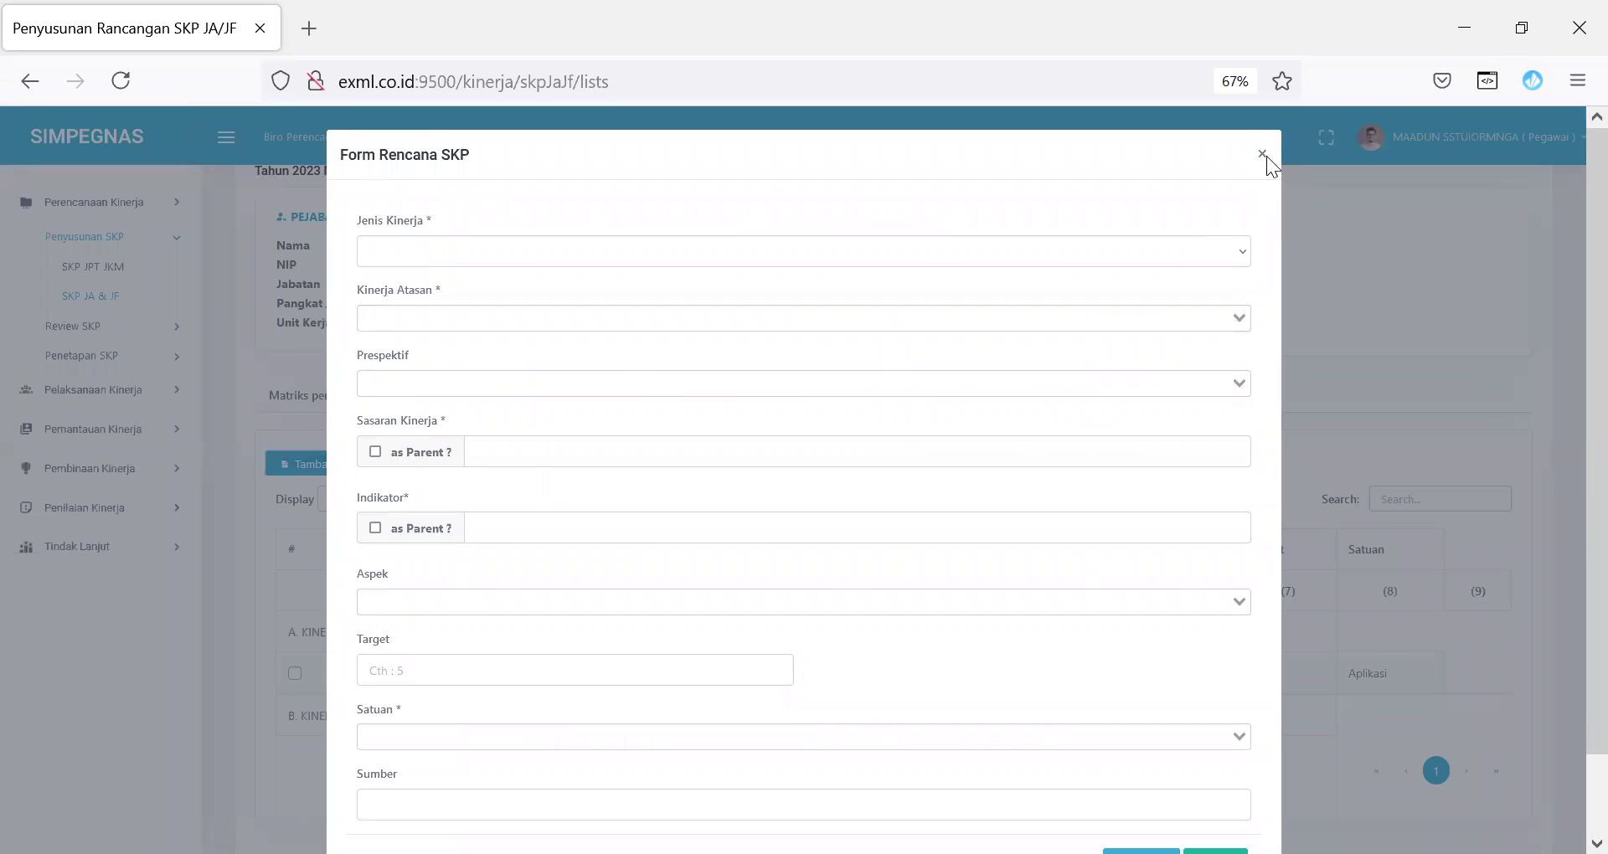
left_click(1262, 154)
left_click(647, 410)
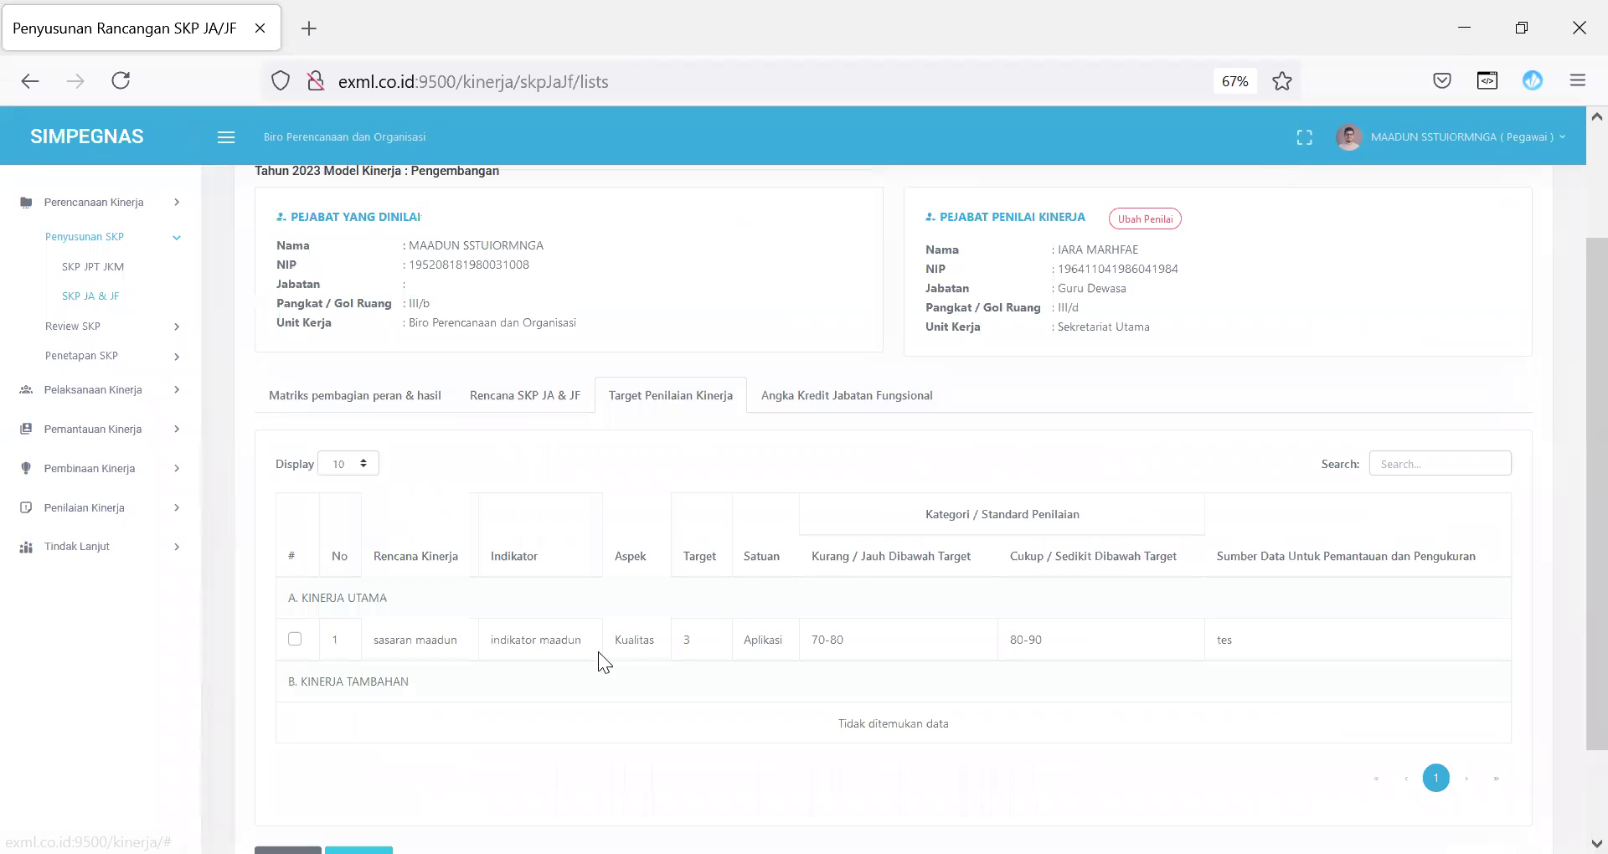
left_click(855, 400)
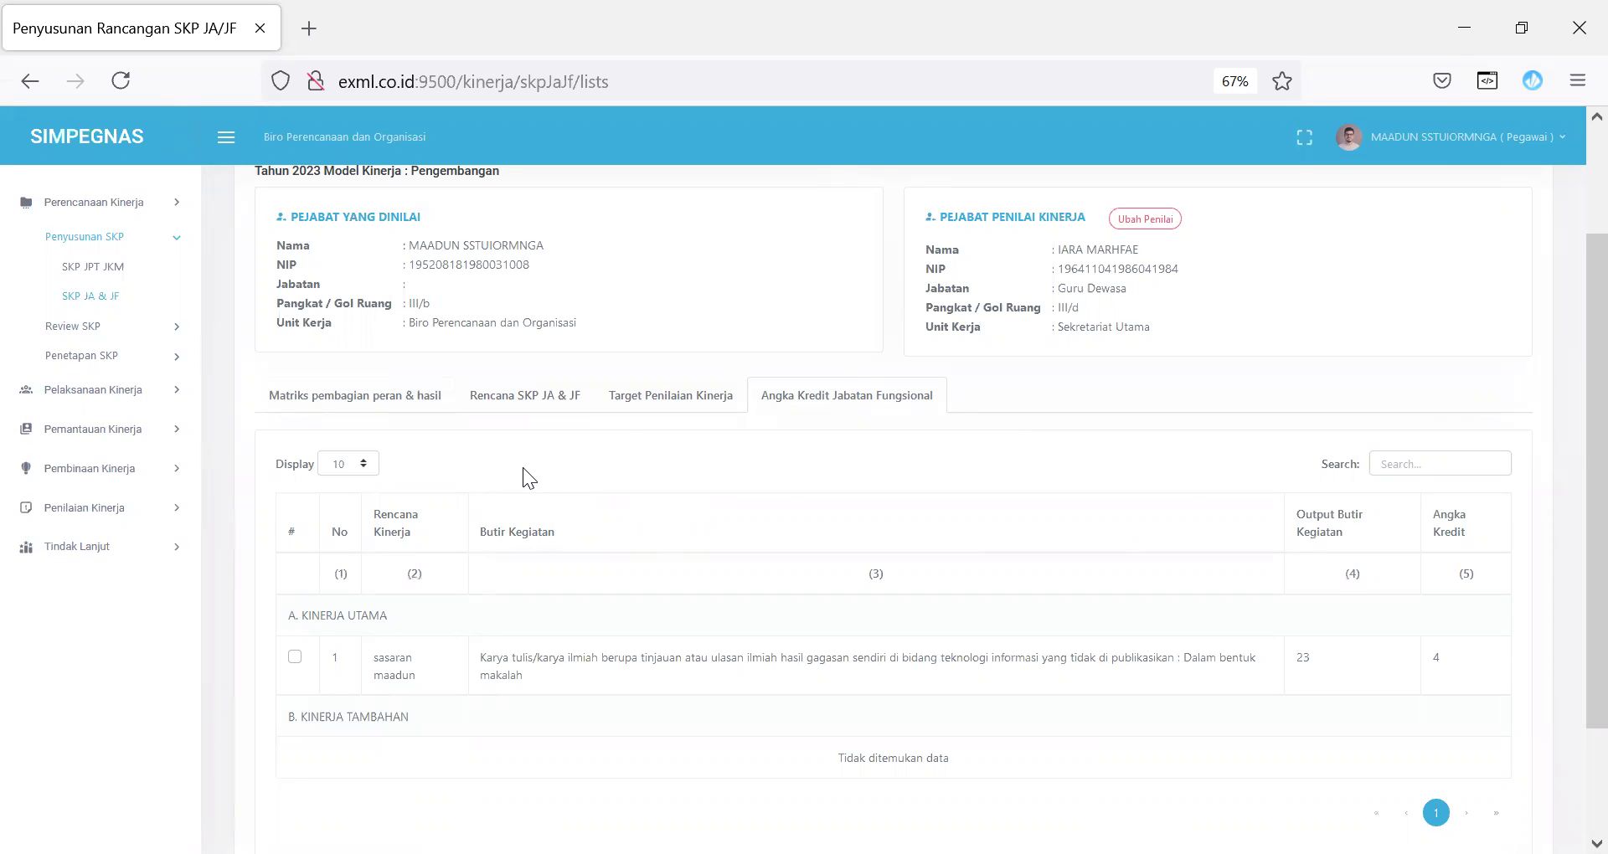
scroll(526, 476, "up", 2)
left_click(328, 221)
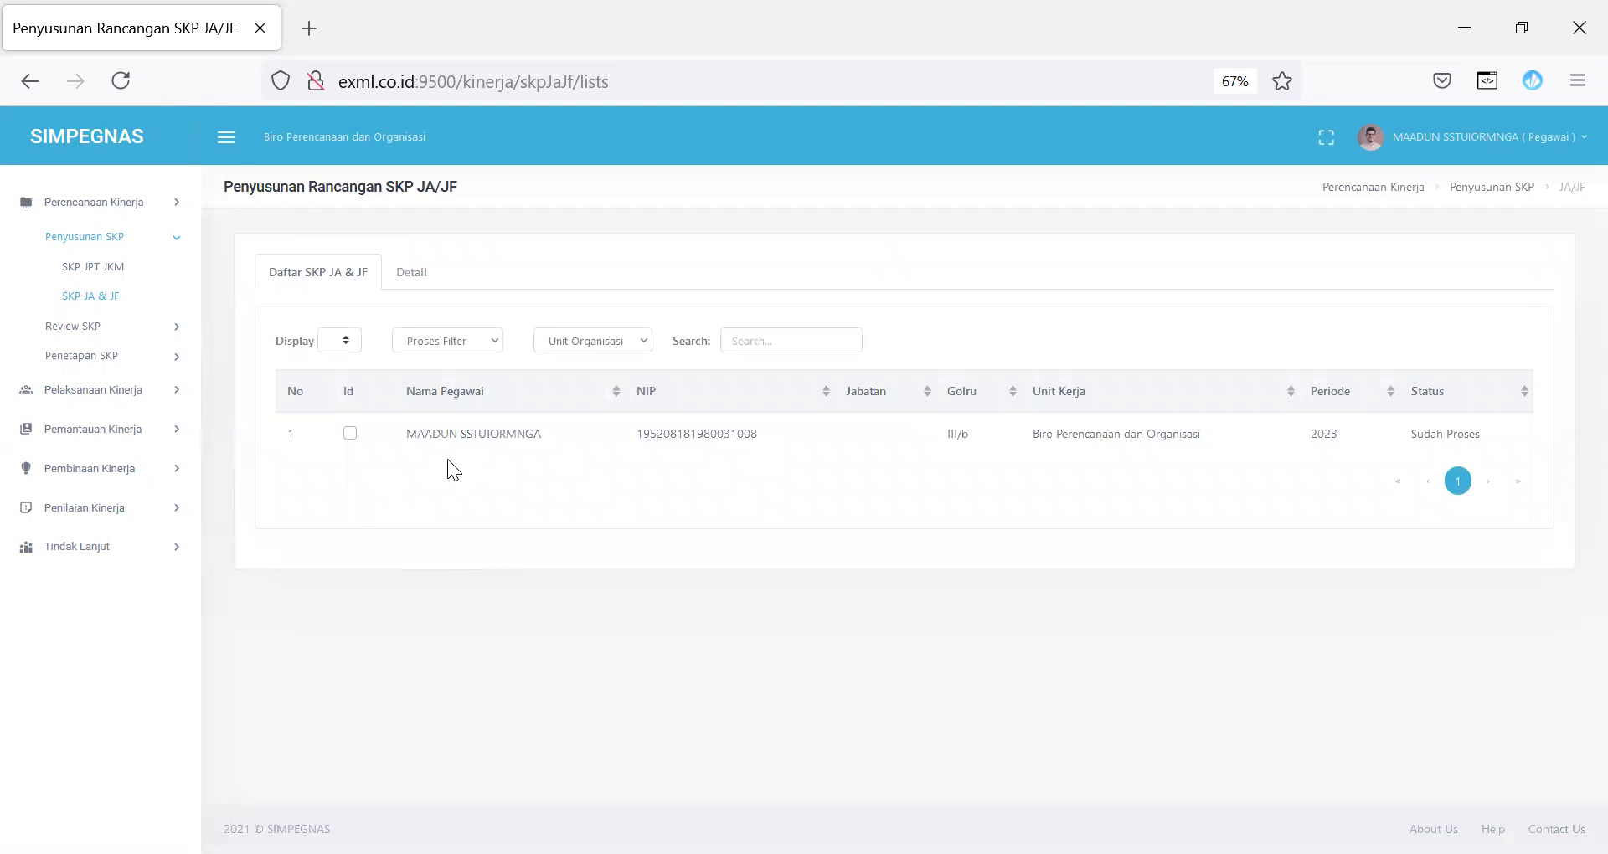
Step: Log out of the Super Administrator account and reload the login page
left_click(1512, 143)
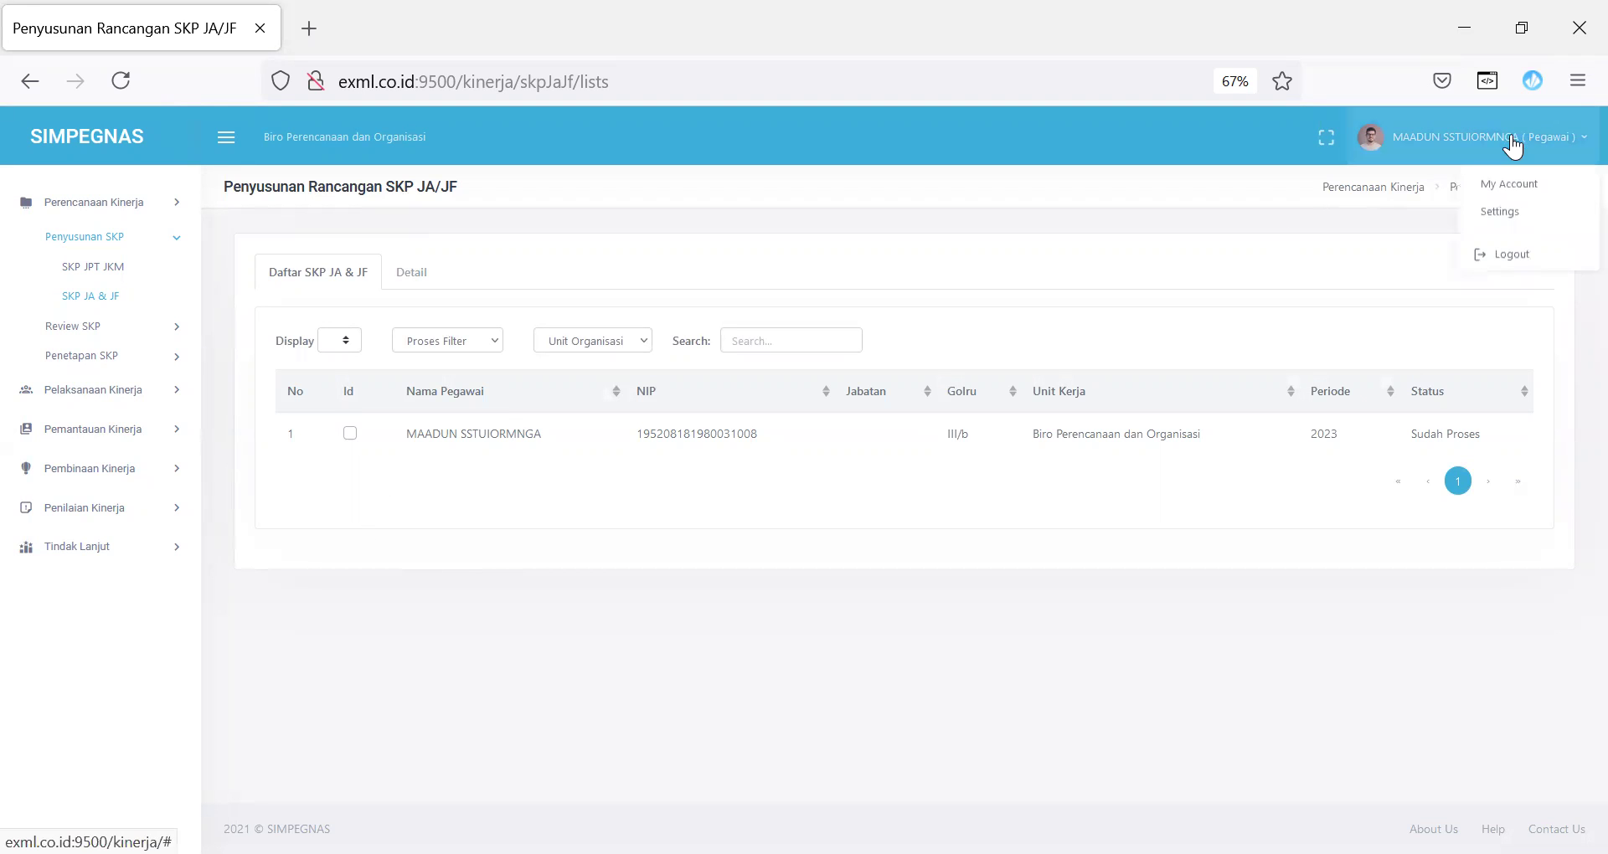
left_click(1524, 257)
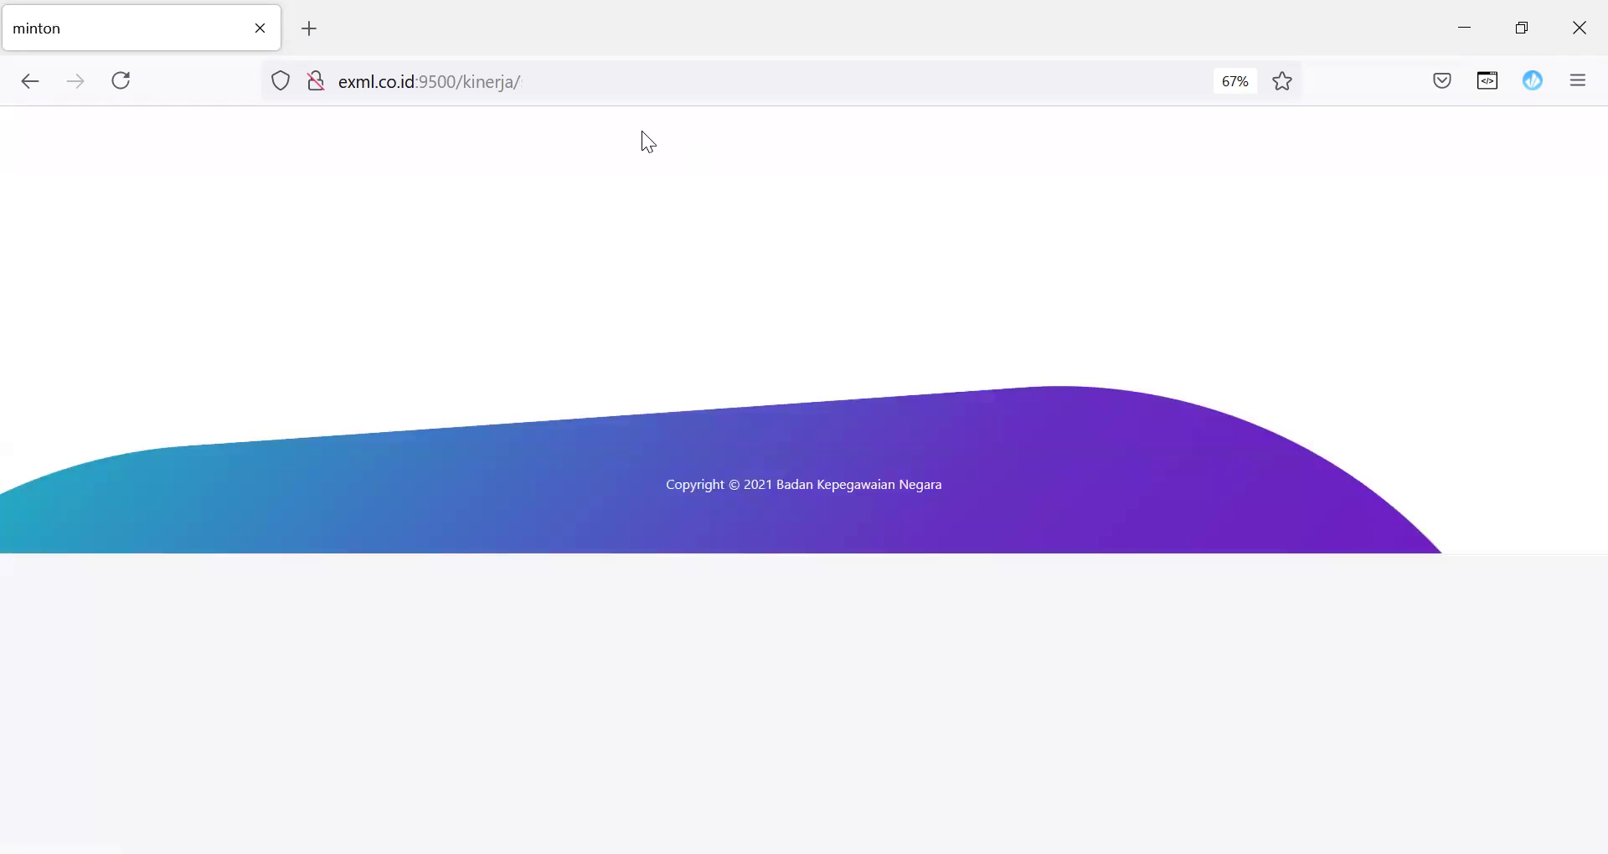
left_click(606, 89)
key("Return")
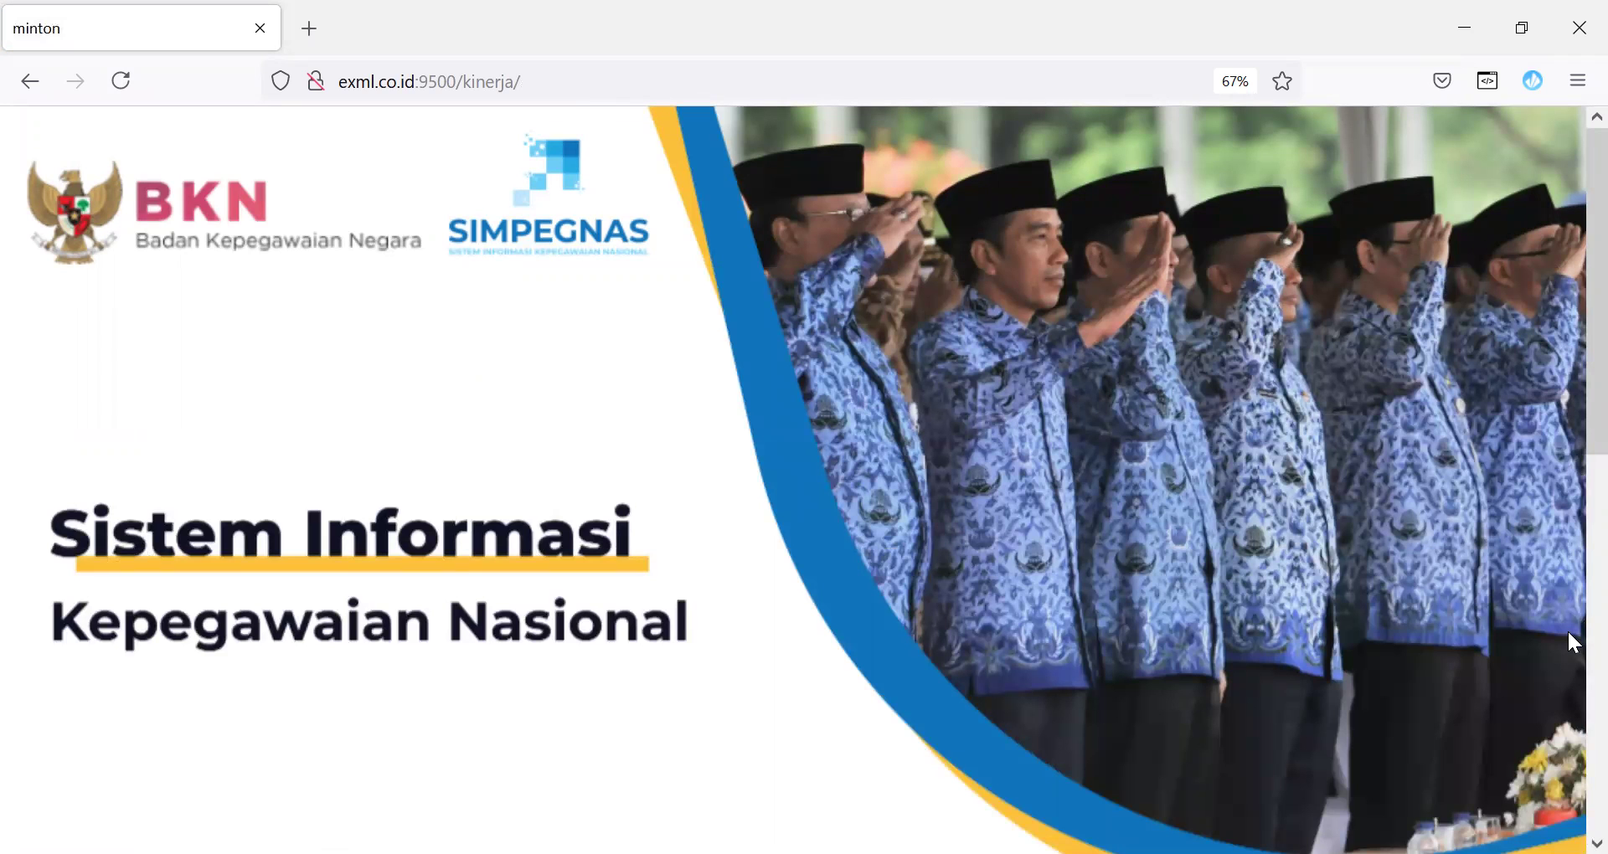
Step: Open the KINERJA service from the Layanan SIMPEGNAS list
scroll(1567, 394, "down", 10)
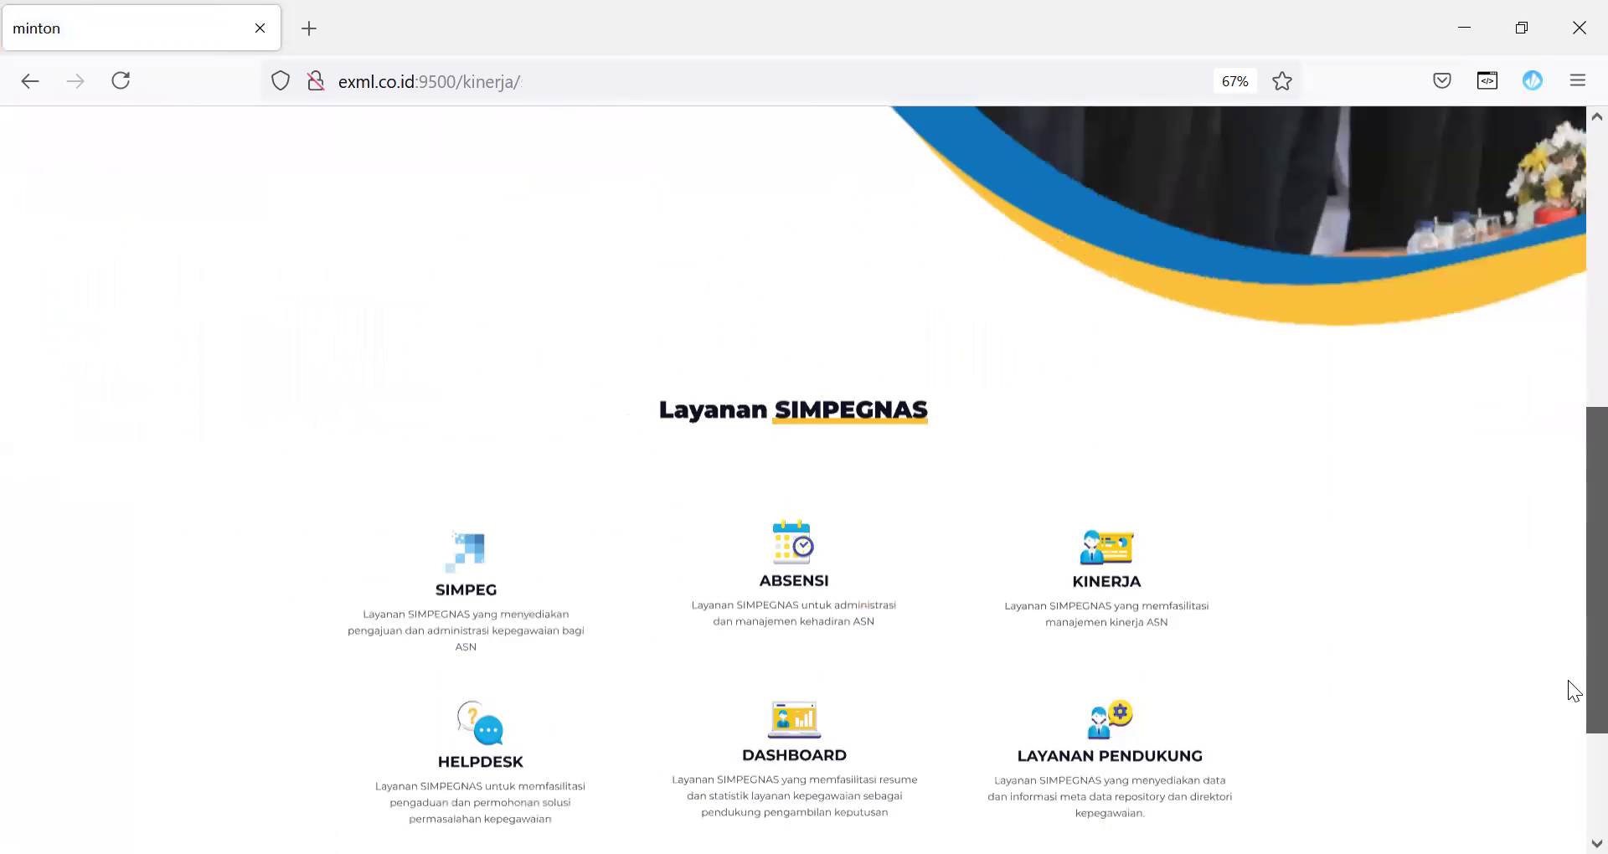
left_click_drag(1568, 639, 1596, 754)
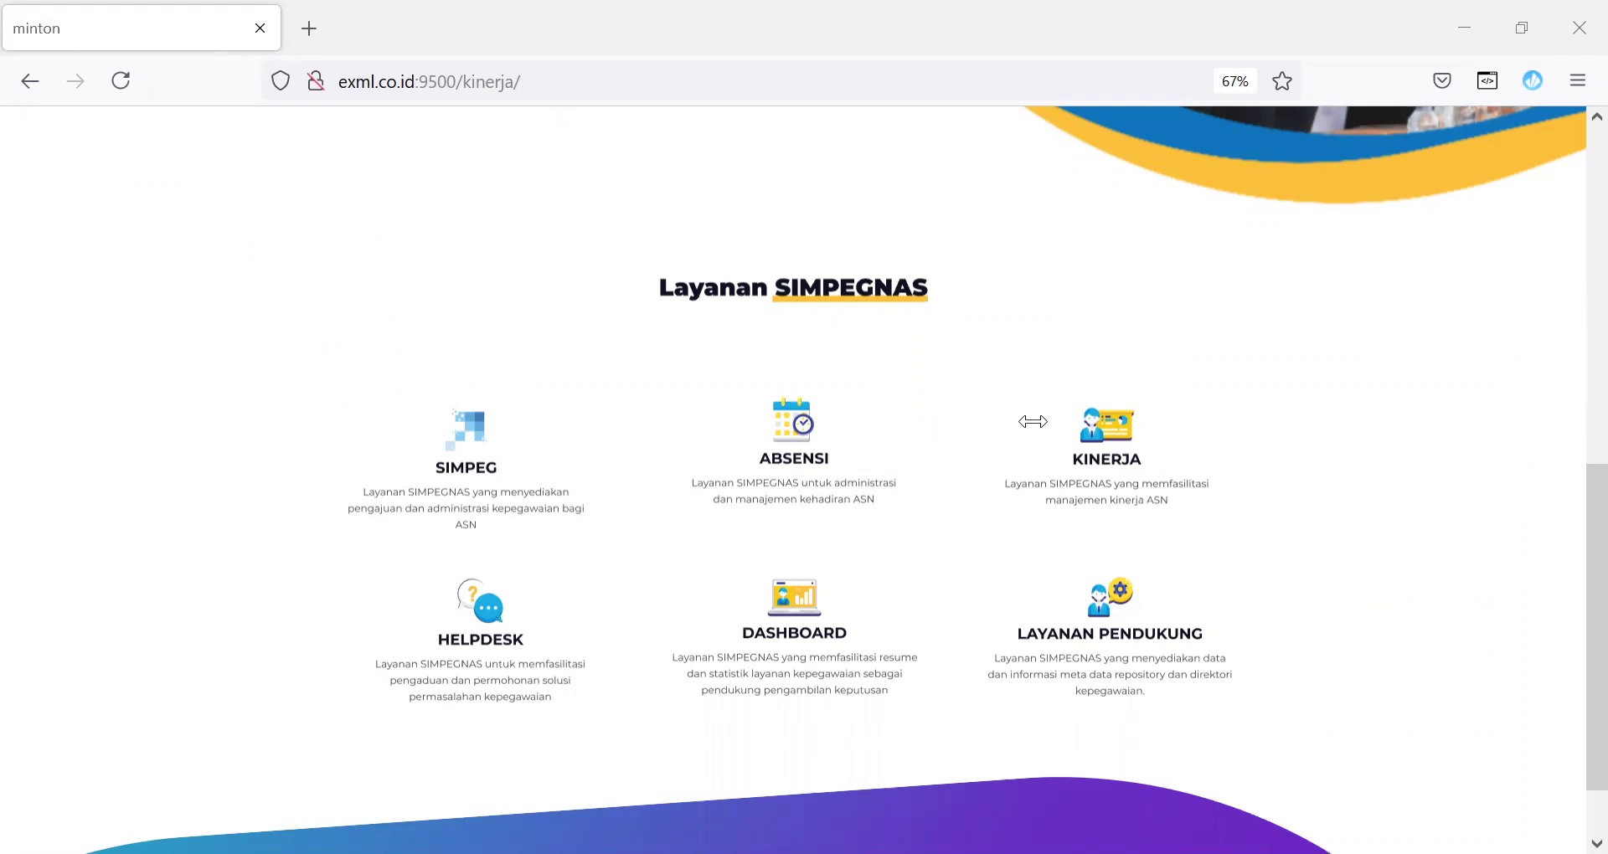
left_click(1119, 453)
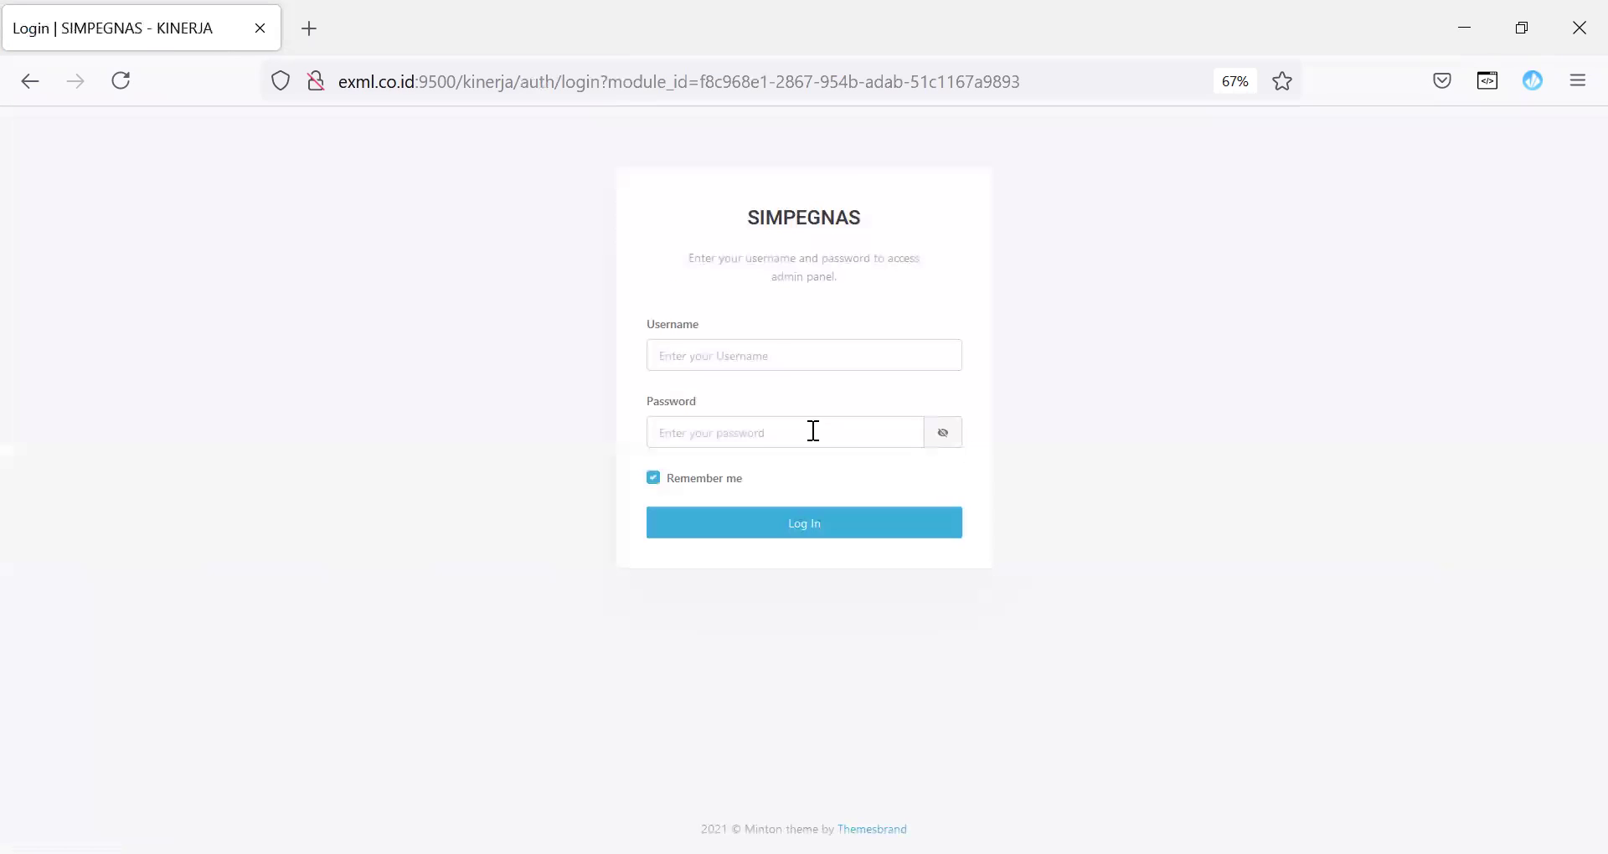
Step: Log in to KINERJA with the account password under the Pengelola Kinerja role
left_click(856, 442)
type("••")
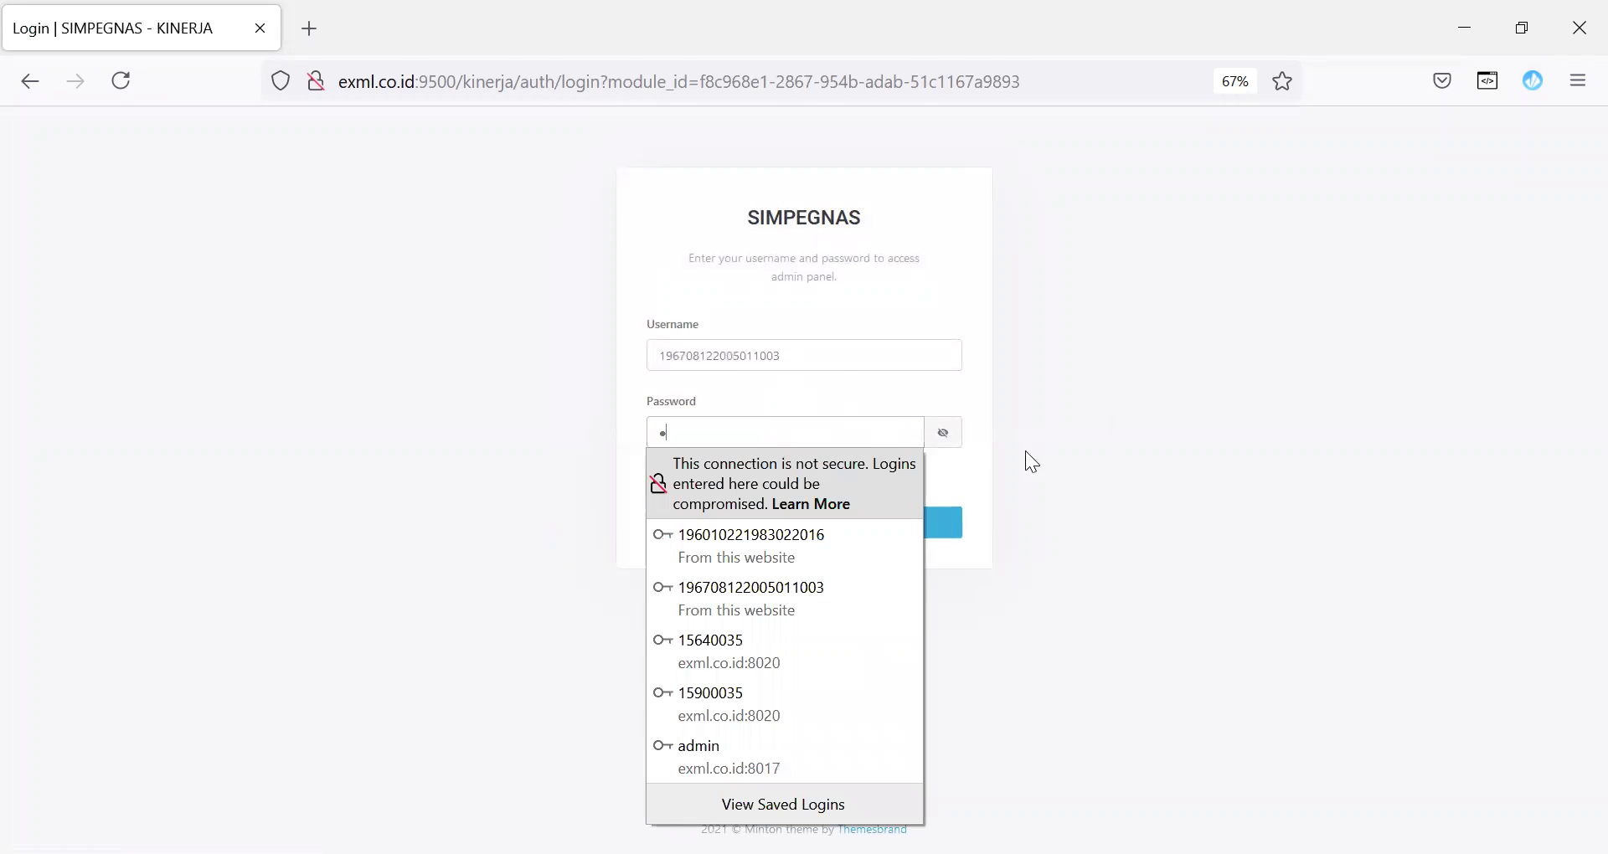
left_click(1025, 450)
left_click(804, 526)
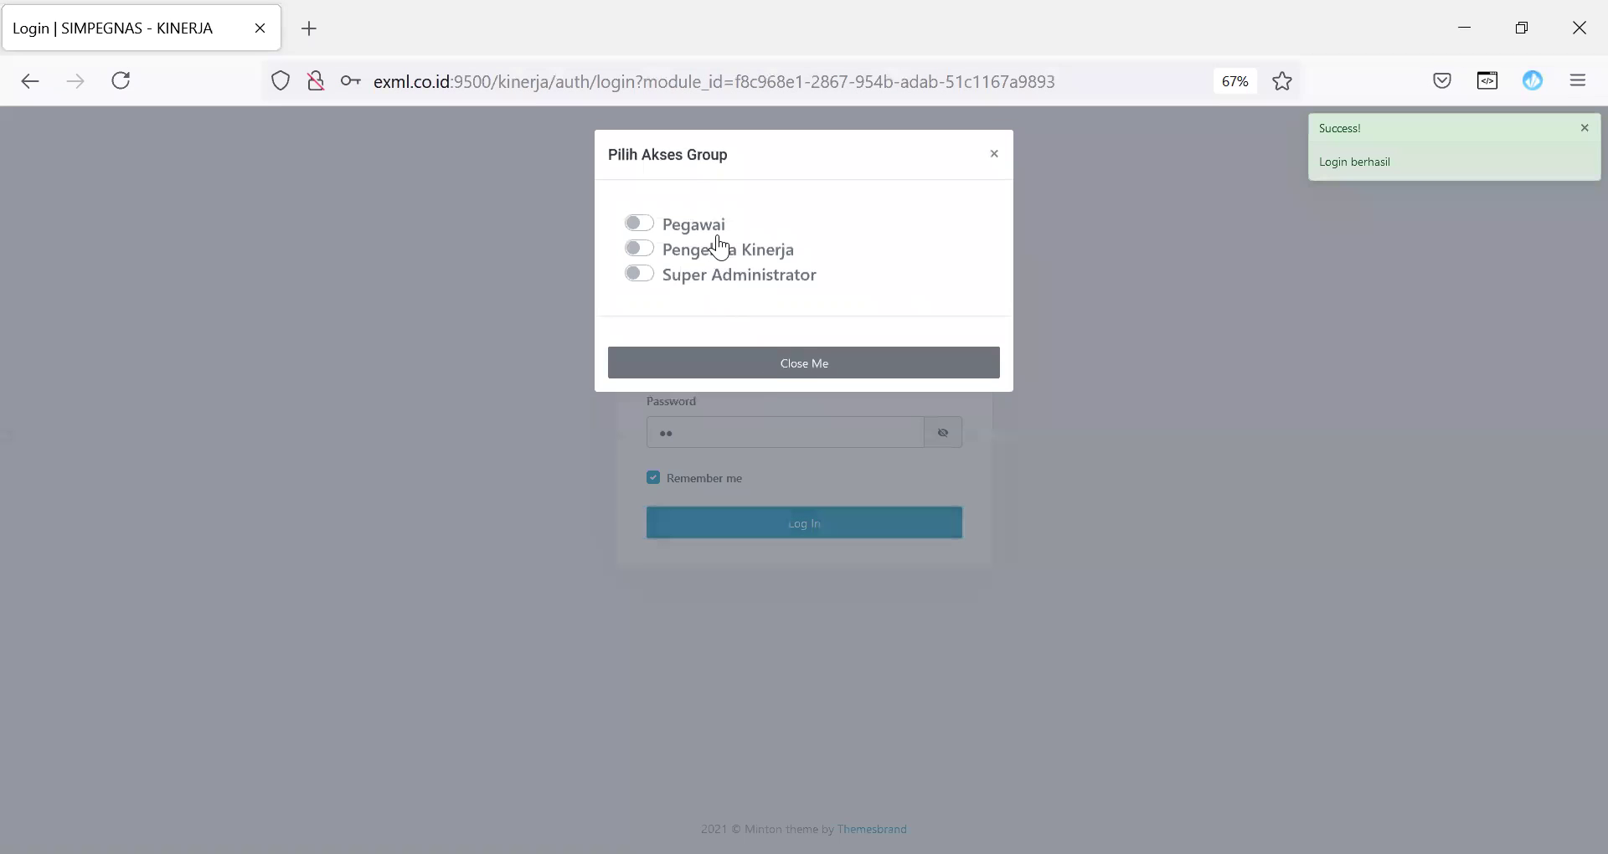
left_click(710, 249)
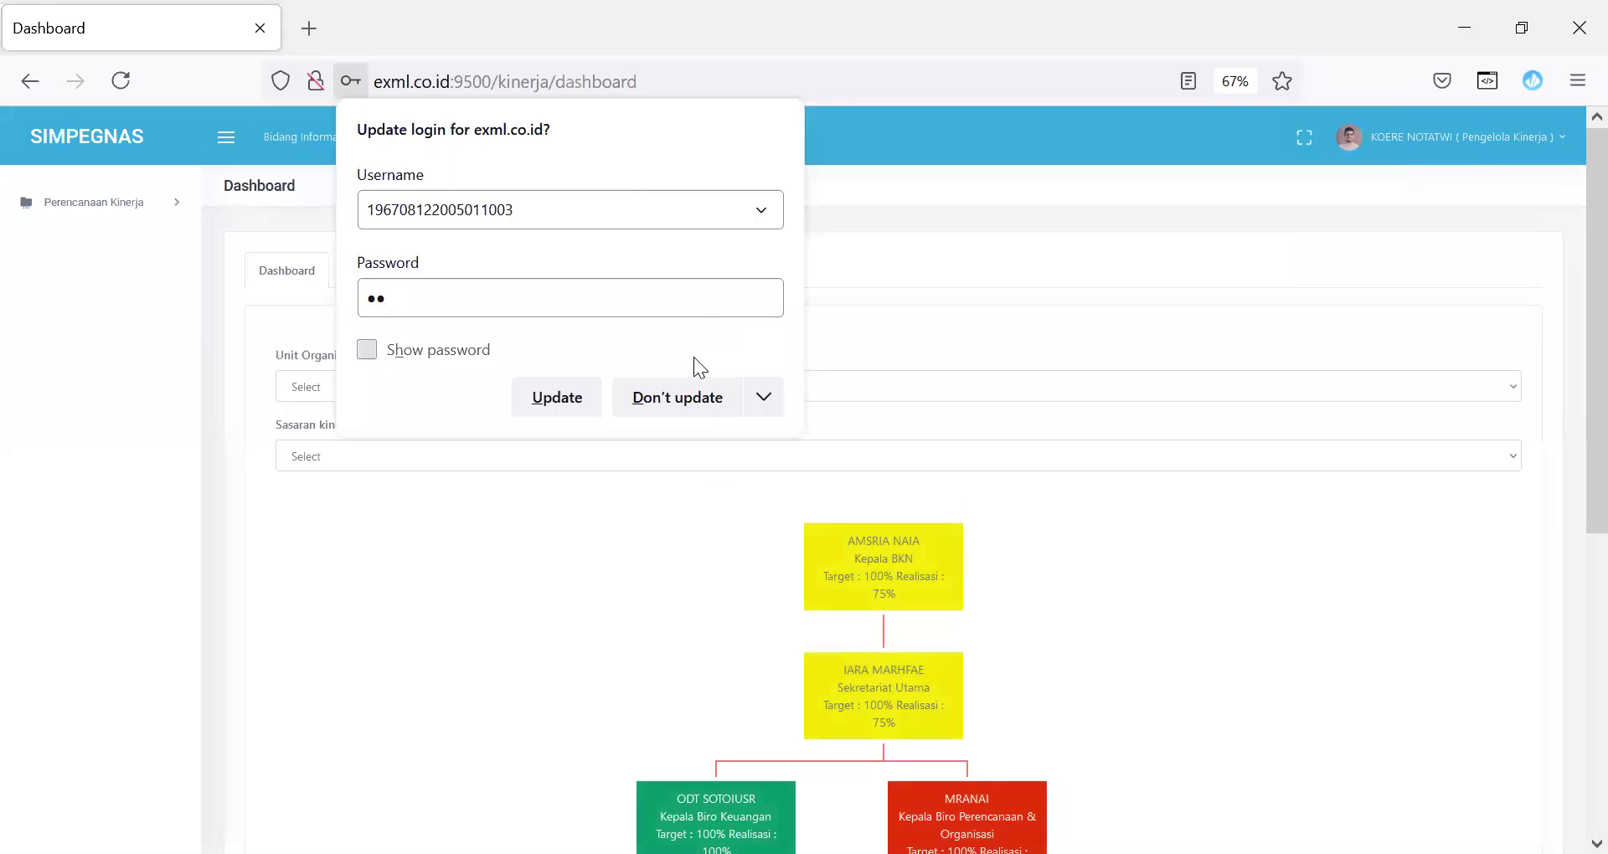
left_click(576, 401)
Step: Go to Perencanaan Kinerja > Review SKP > Review JPT JKM and open the second employee's SKP
left_click(144, 209)
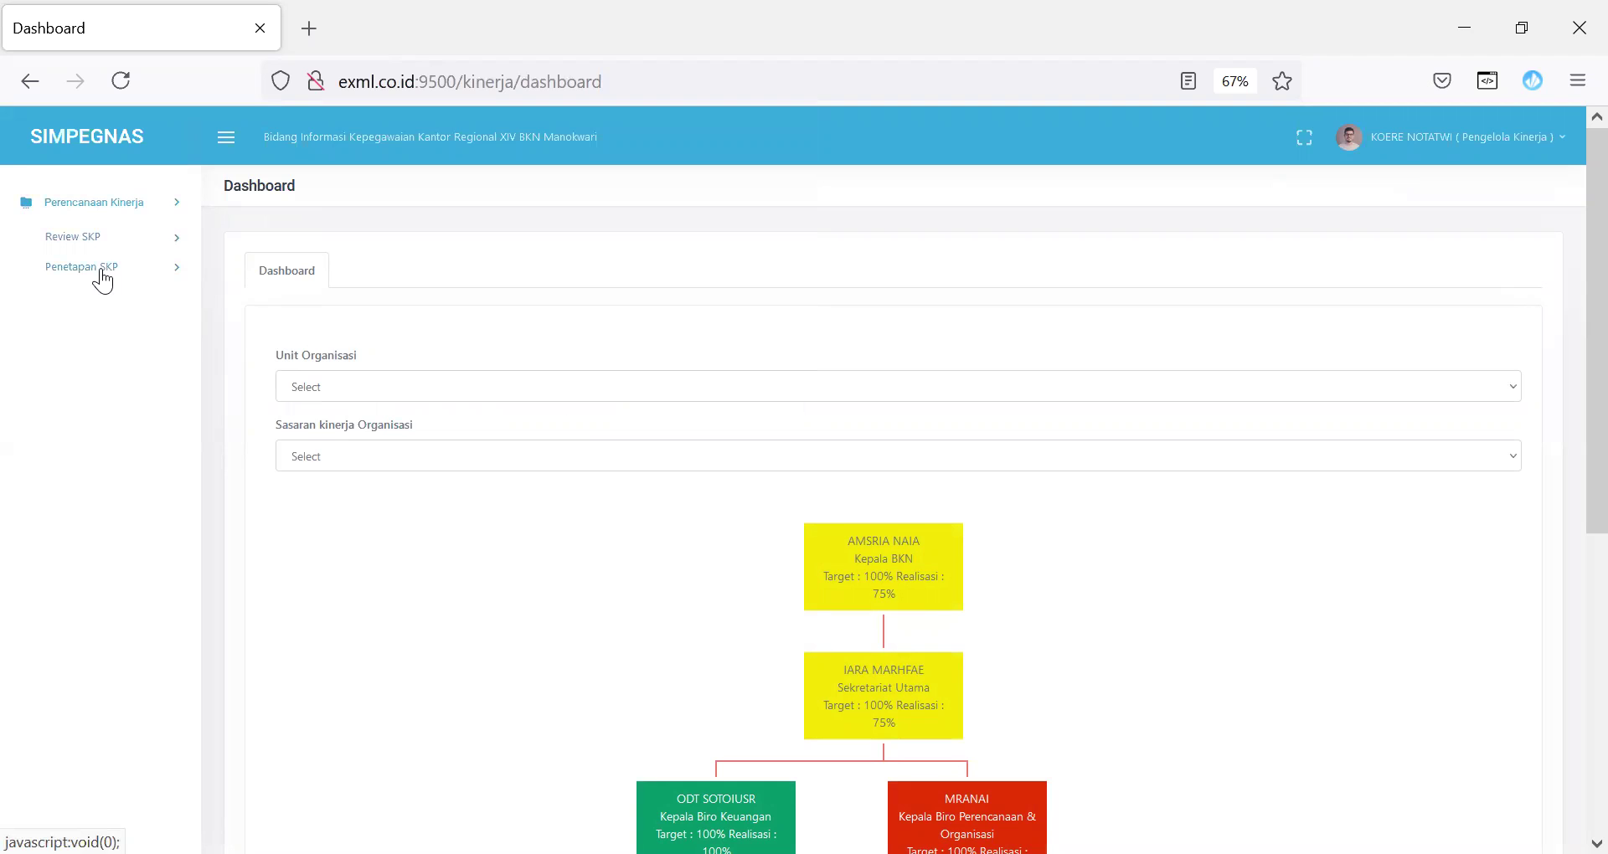
left_click(133, 238)
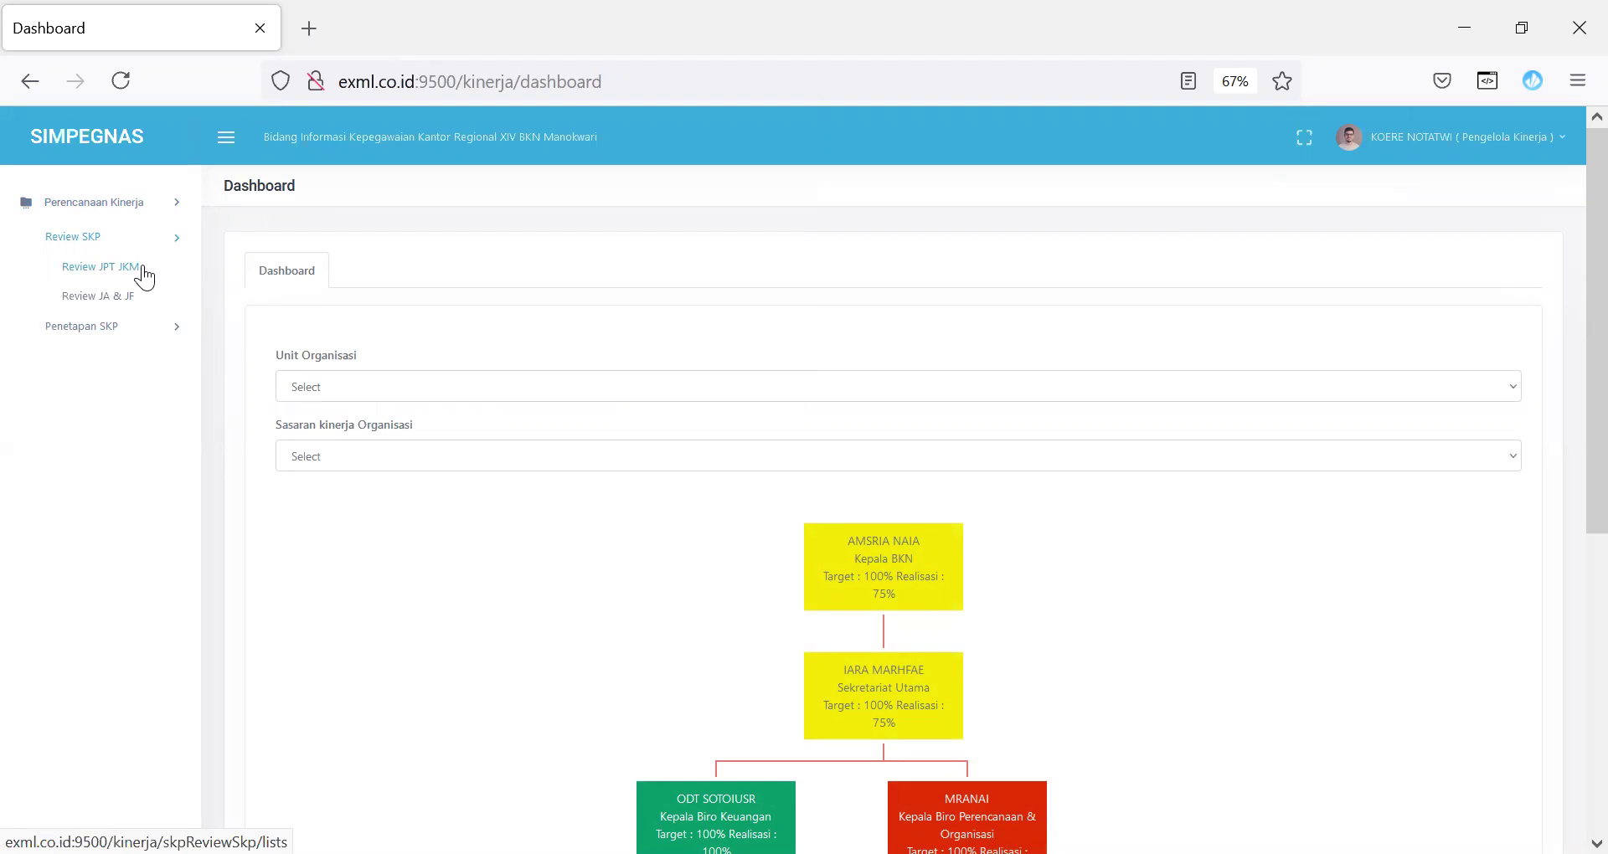
left_click(142, 268)
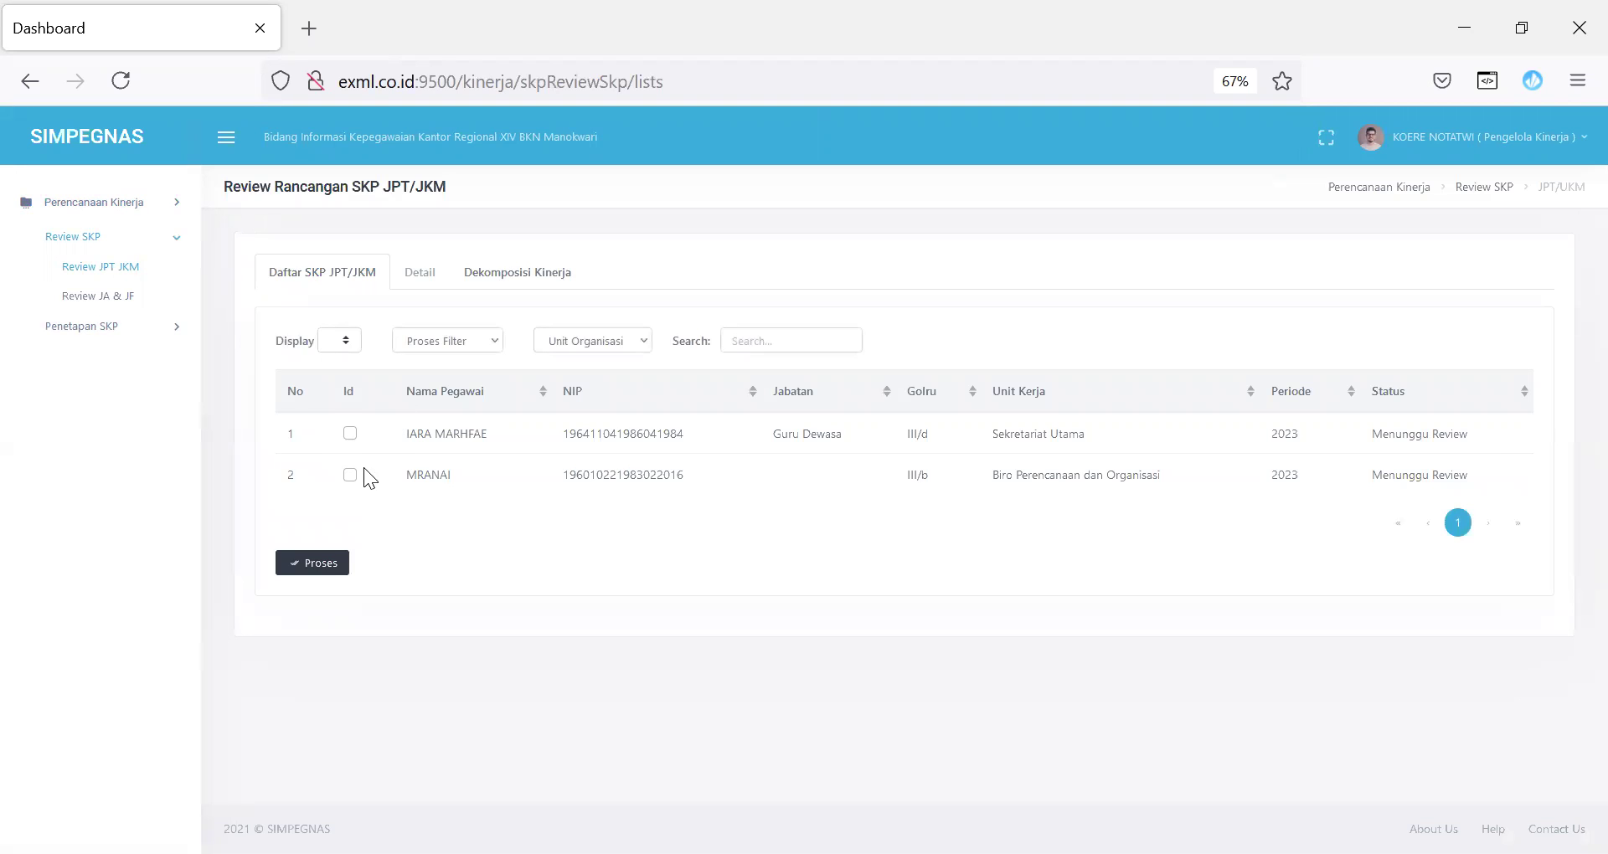
left_click(350, 476)
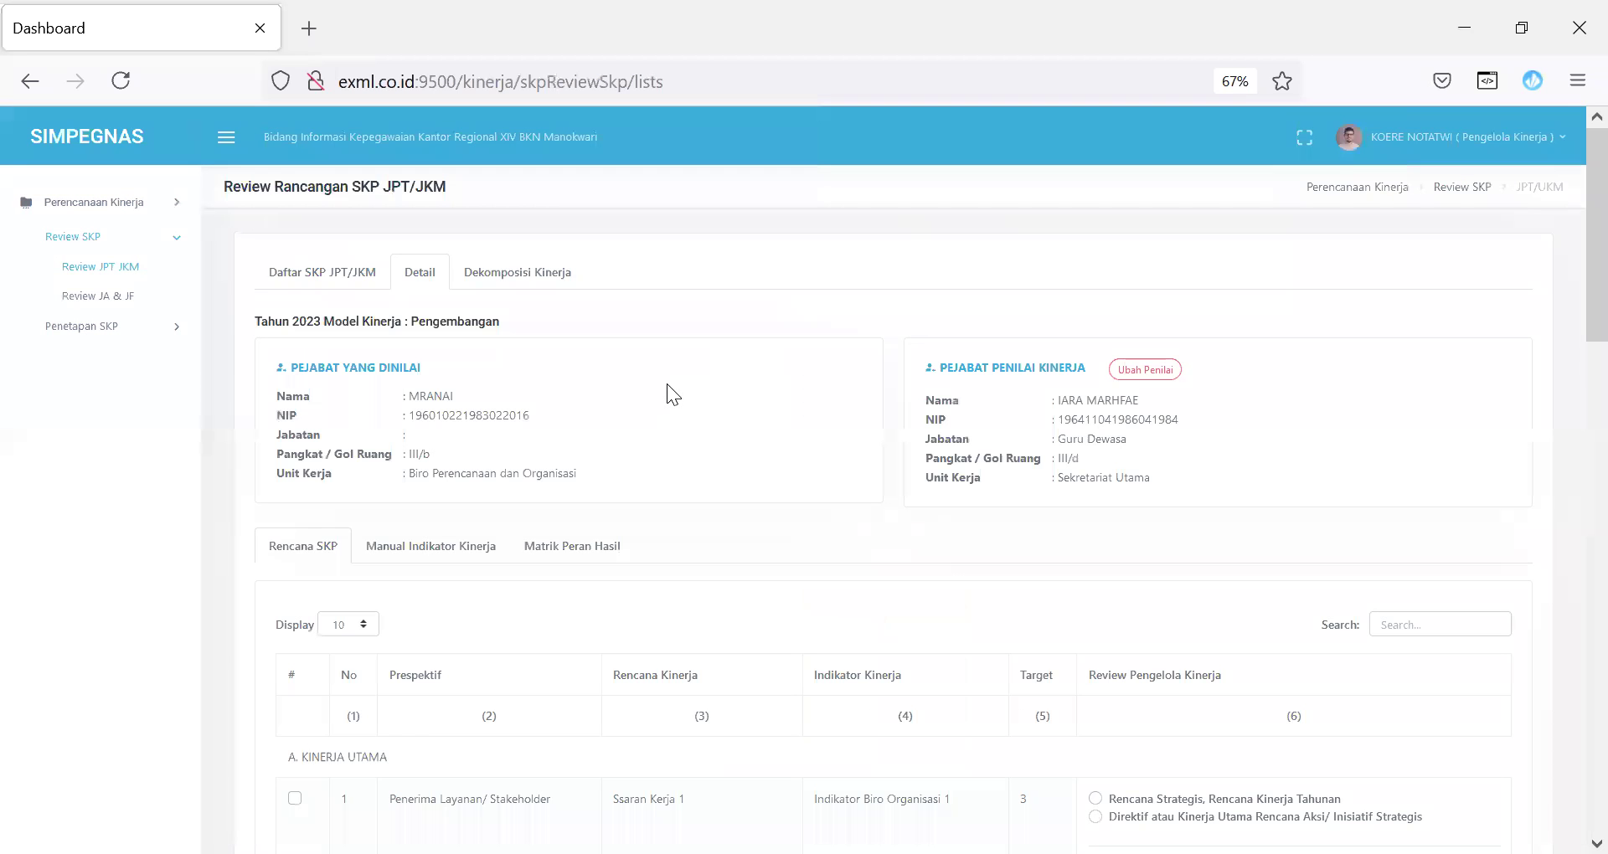
Step: Classify the first indicator as Rencana Strategis, approve it, and add the note 'OK'
scroll(1567, 268, "down", 5)
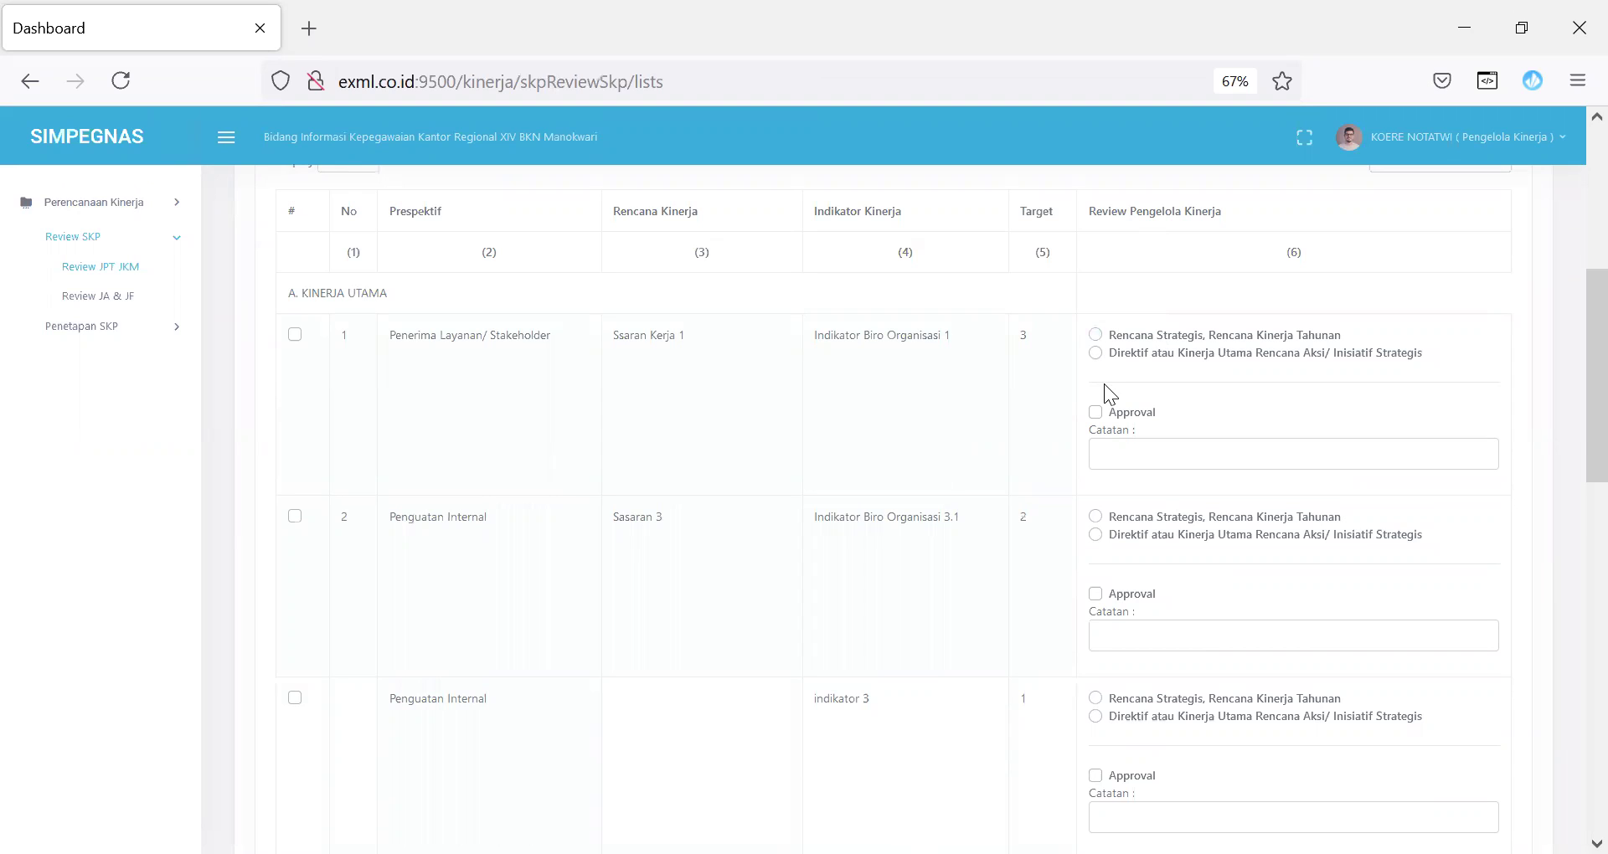
left_click(1097, 336)
left_click(1096, 413)
left_click(1129, 452)
type("OK")
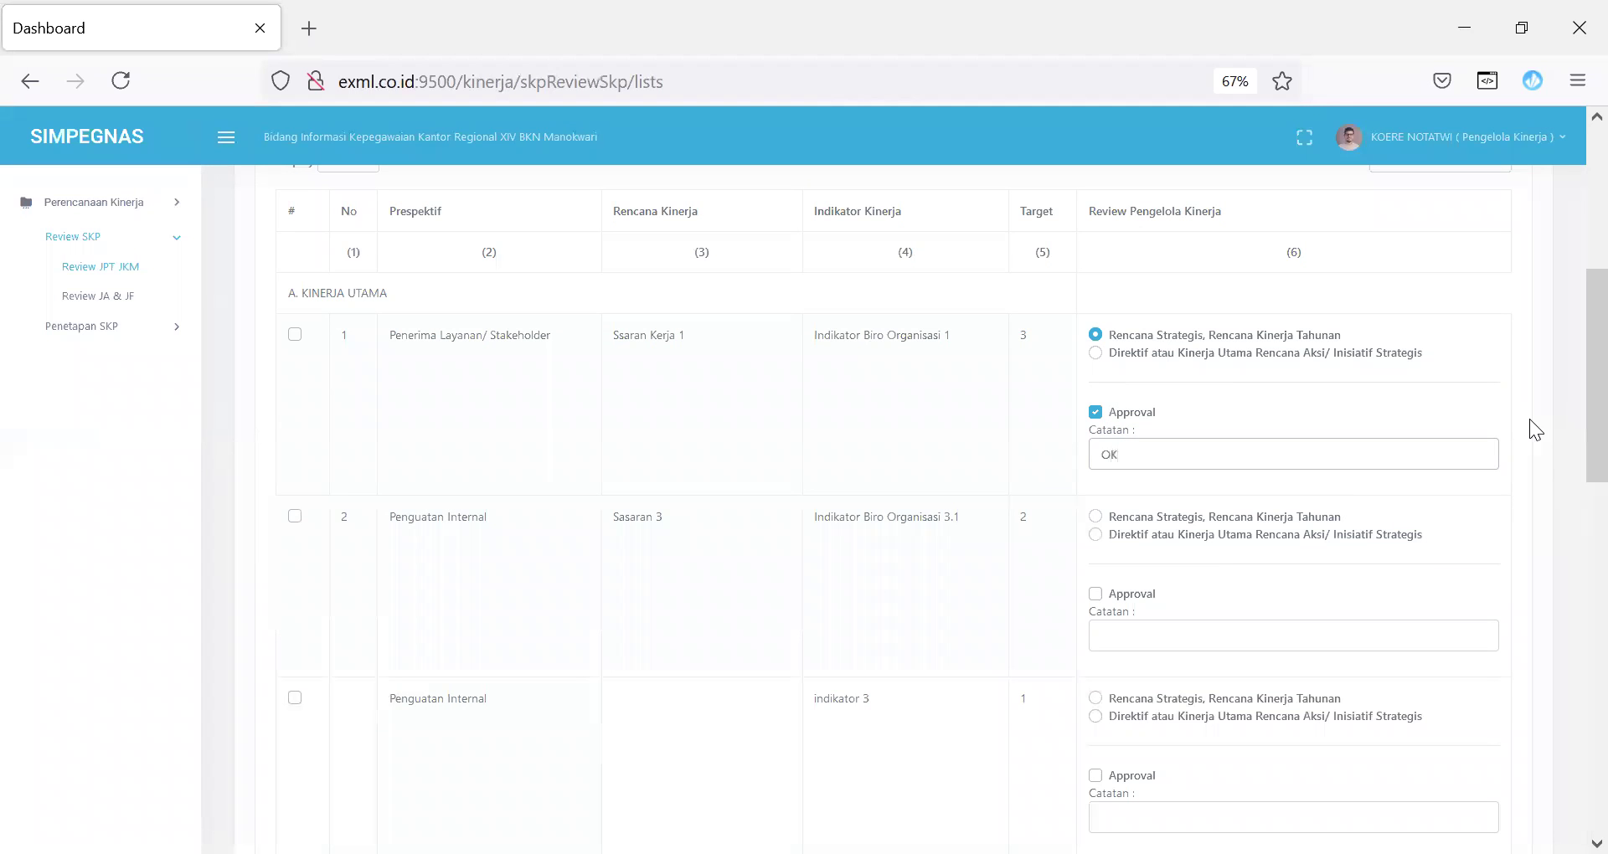
Step: Classify the second indicator as Direktif with the note 'Not Ok.....'
left_click(1095, 536)
left_click(1120, 637)
type("No")
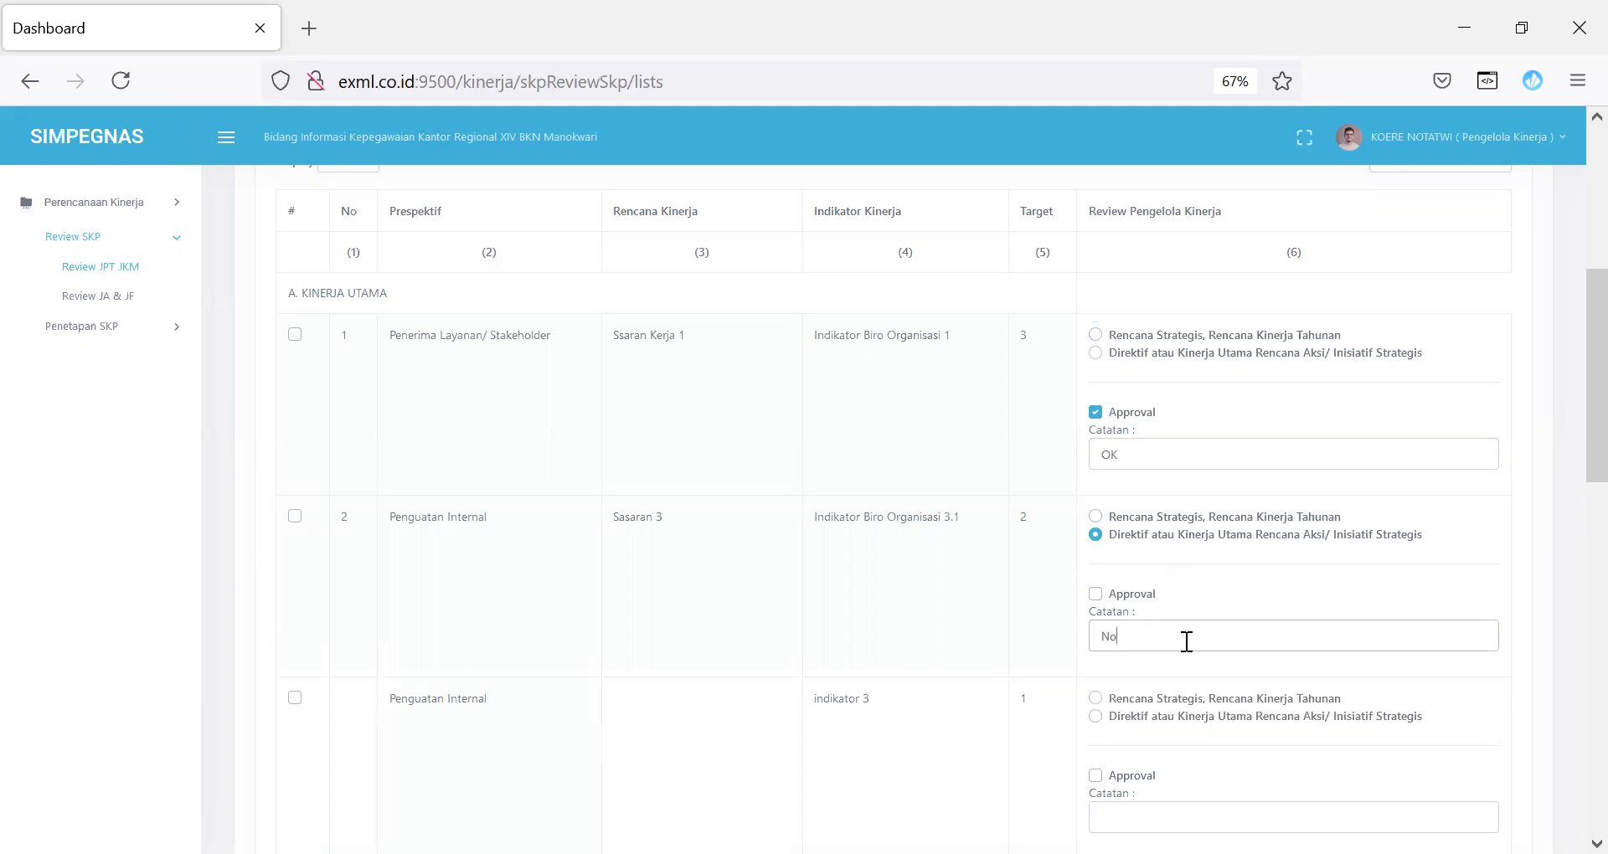
type("t Ok.....")
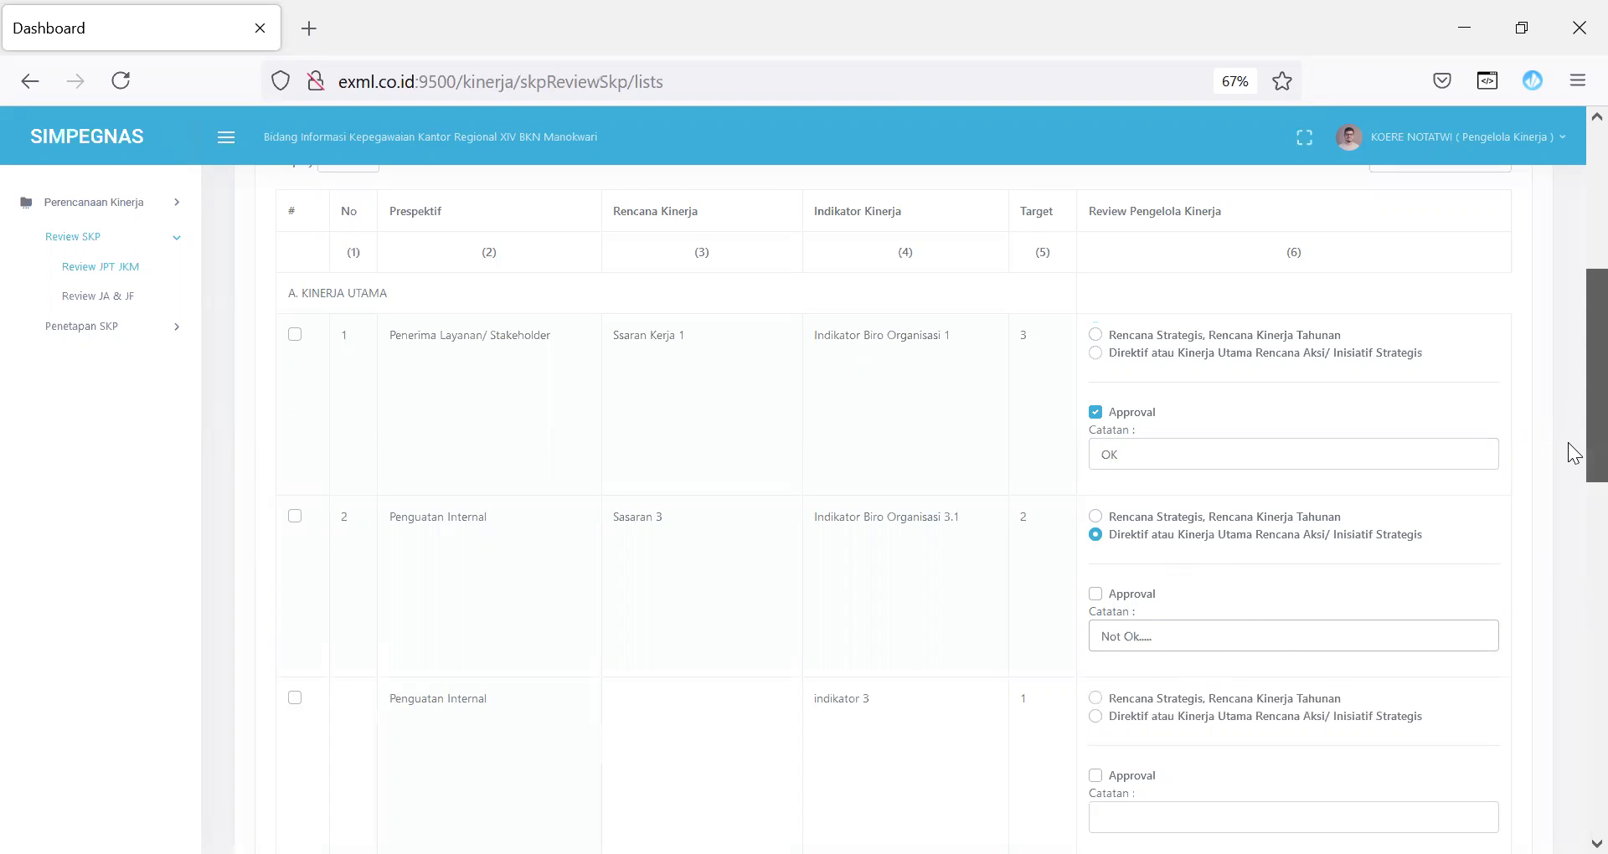
left_click_drag(1568, 453, 1568, 323)
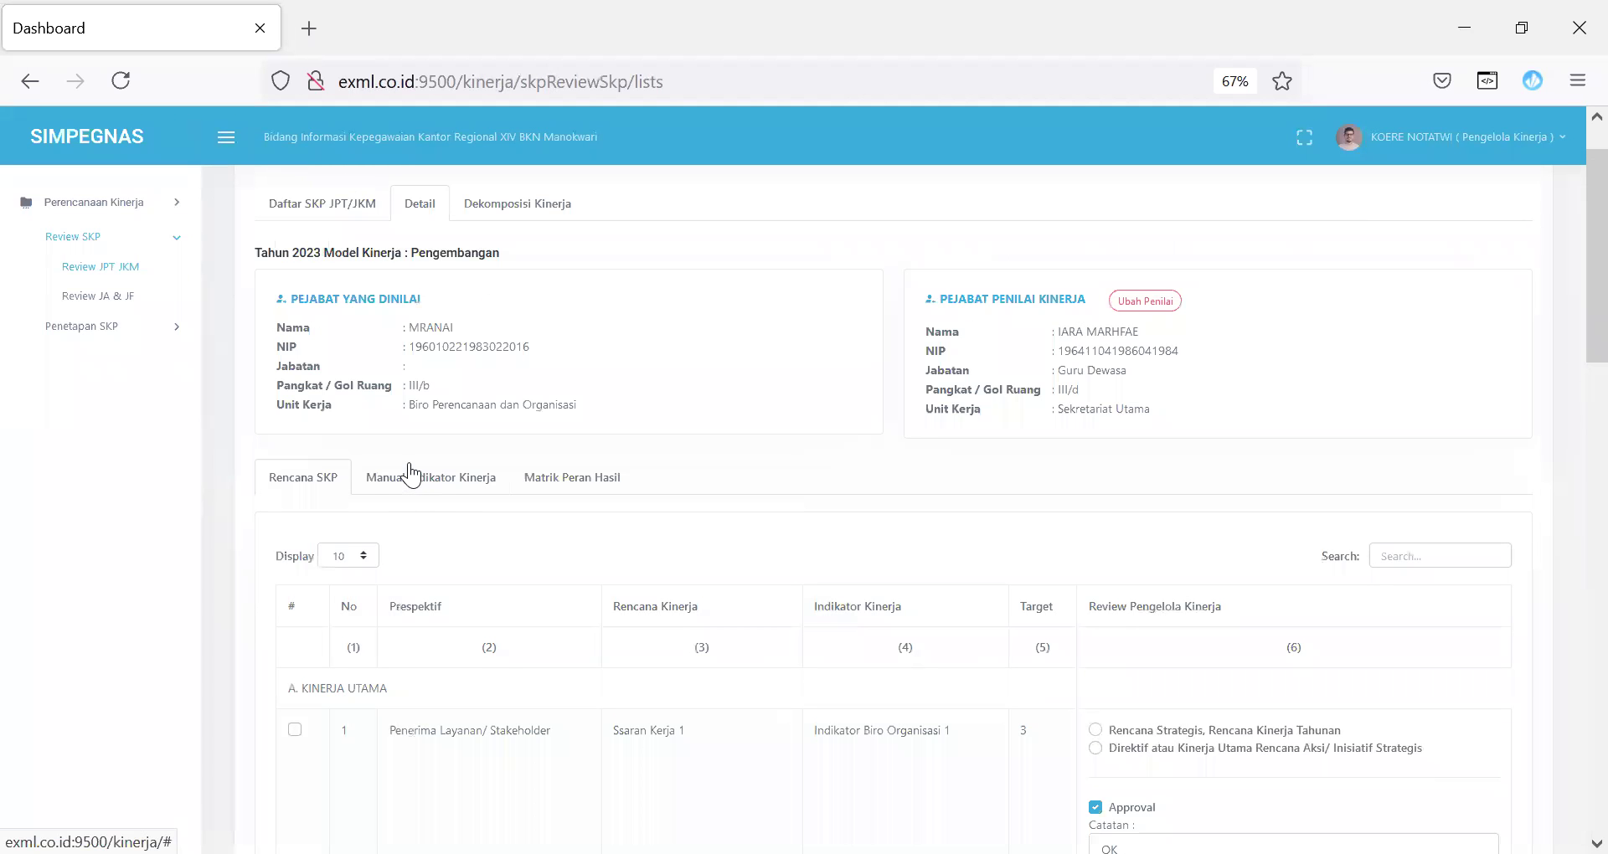
Step: View the Manual Indikator Kinerja and role-and-result matrix, then open the Review JA & JF list
left_click(410, 489)
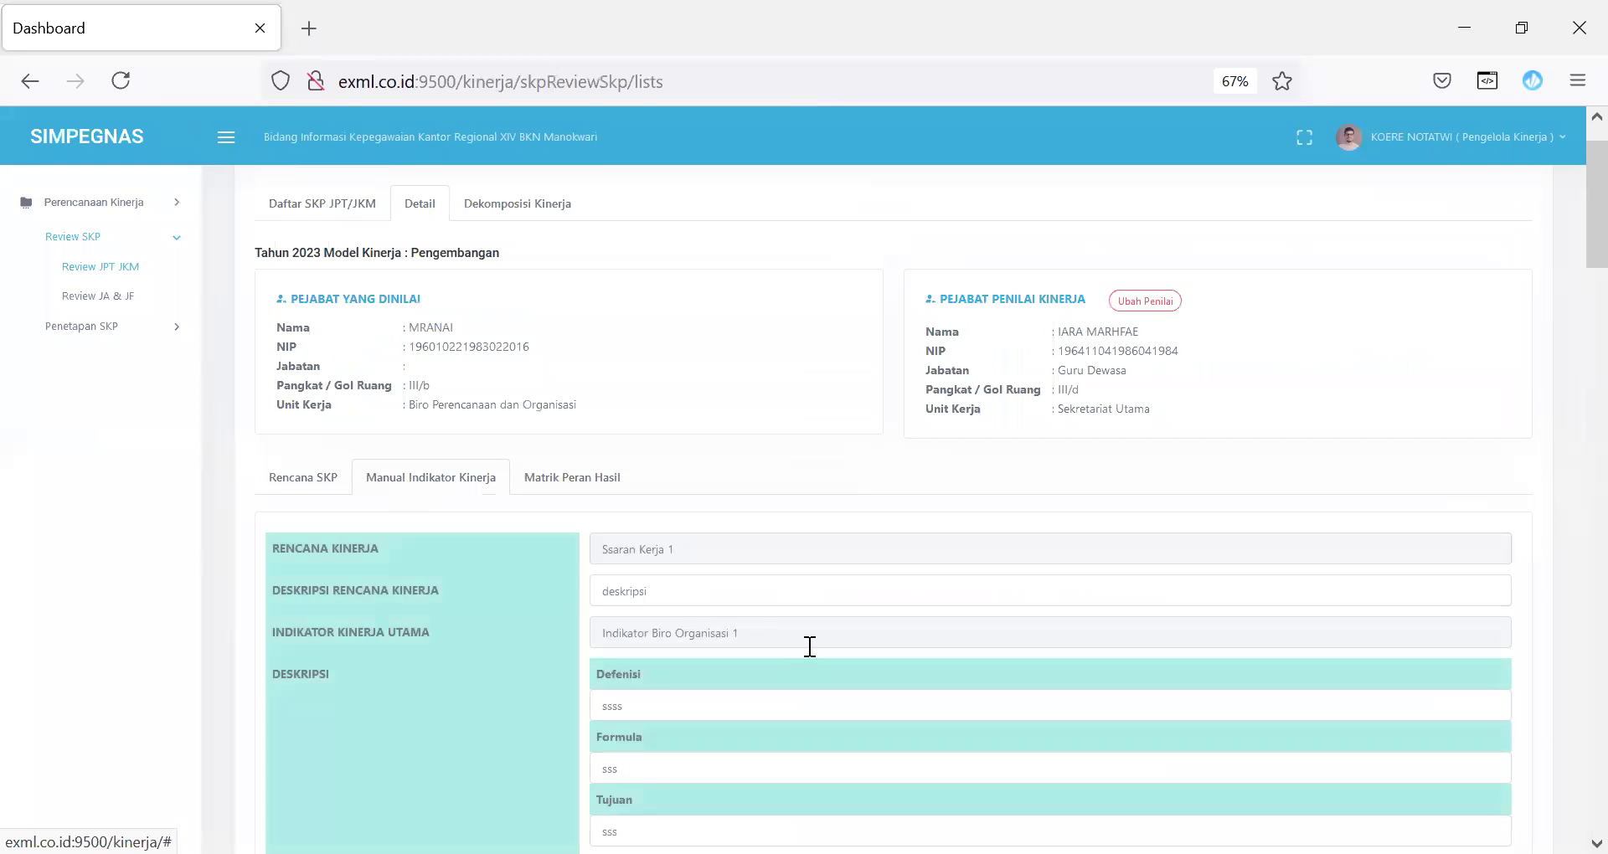
left_click_drag(1567, 262, 1567, 291)
scroll(1027, 253, "down", 3)
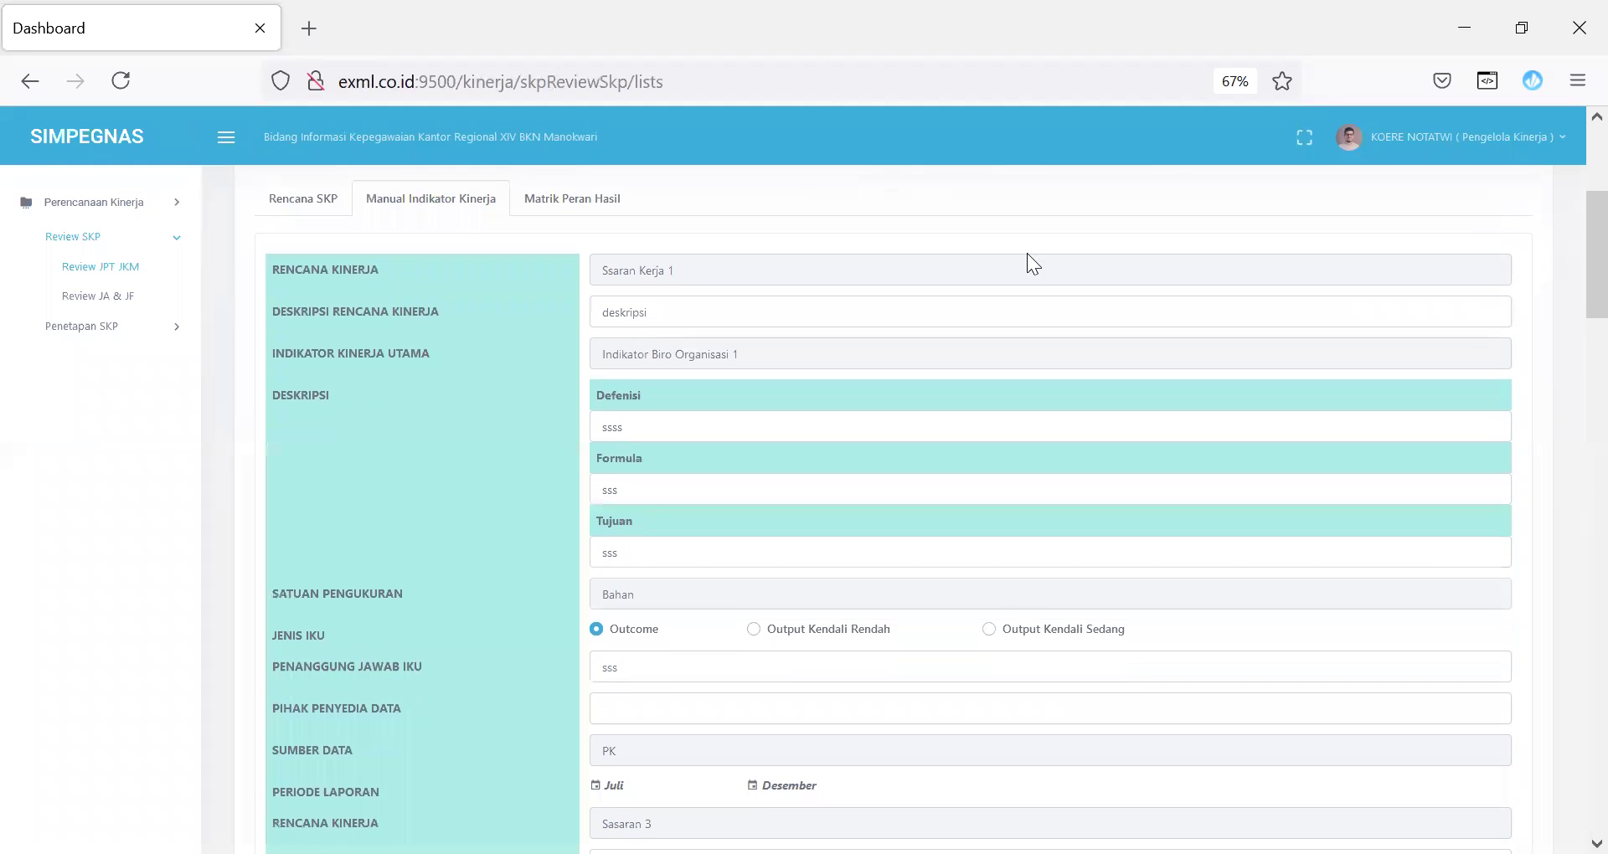
left_click(601, 201)
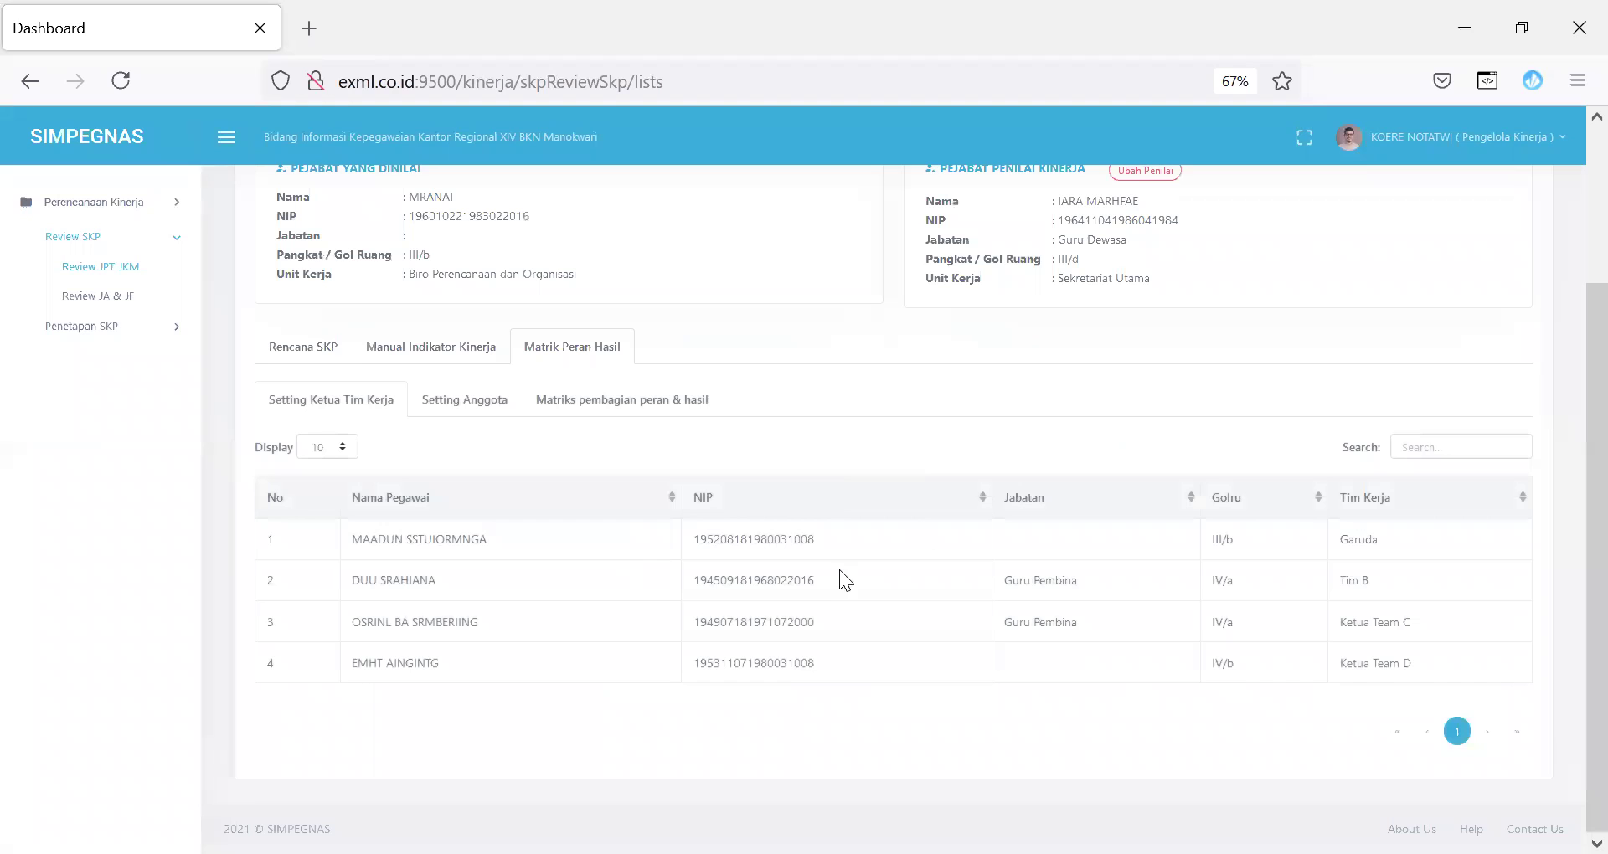
left_click(594, 404)
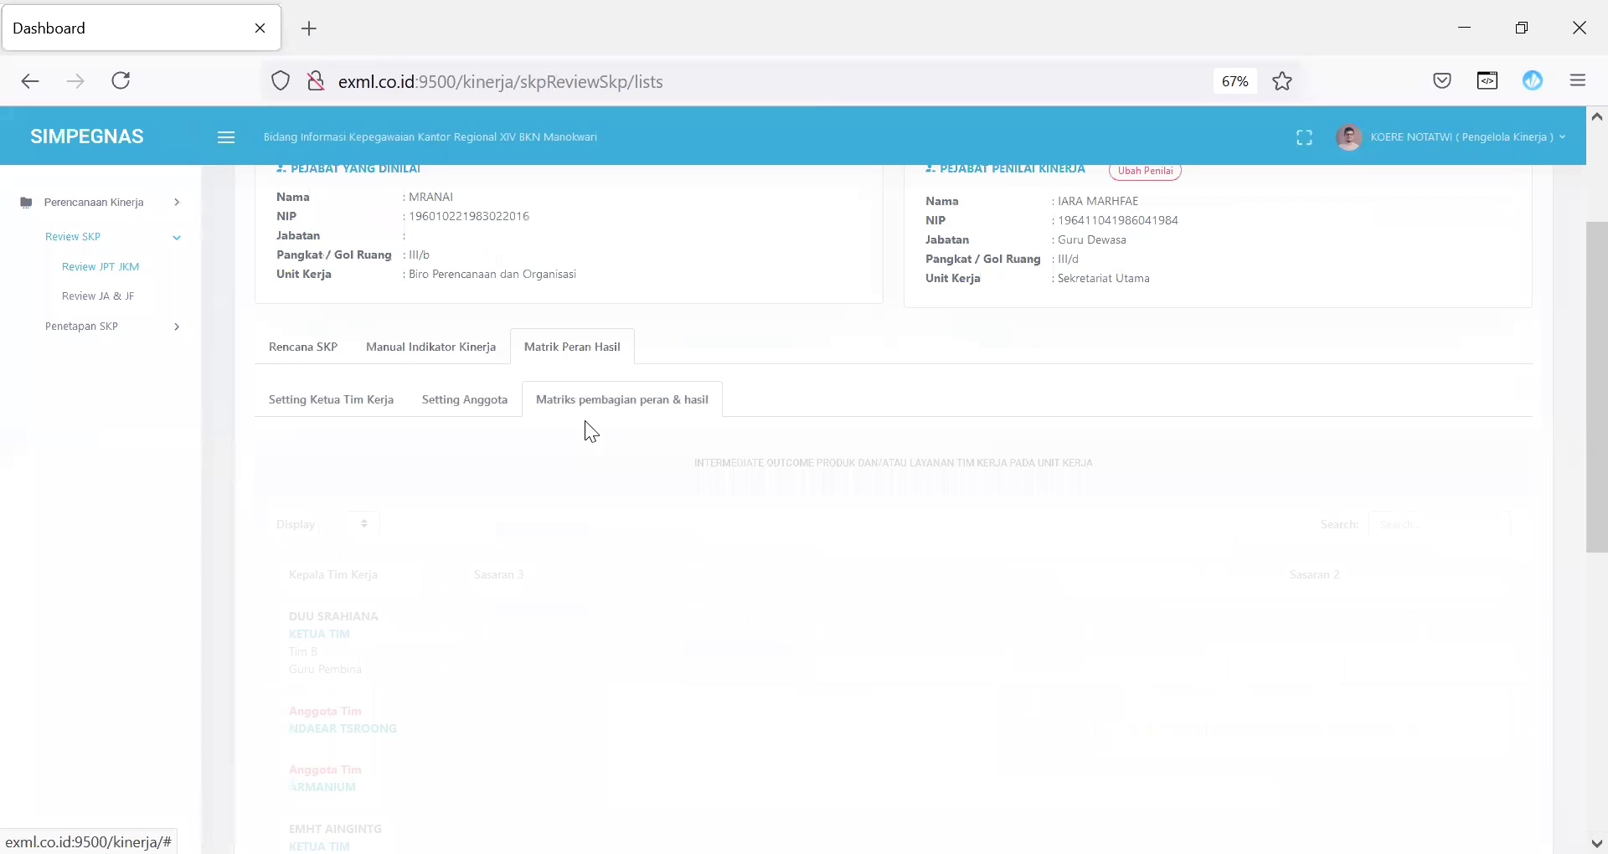
scroll(1567, 348, "up", 3)
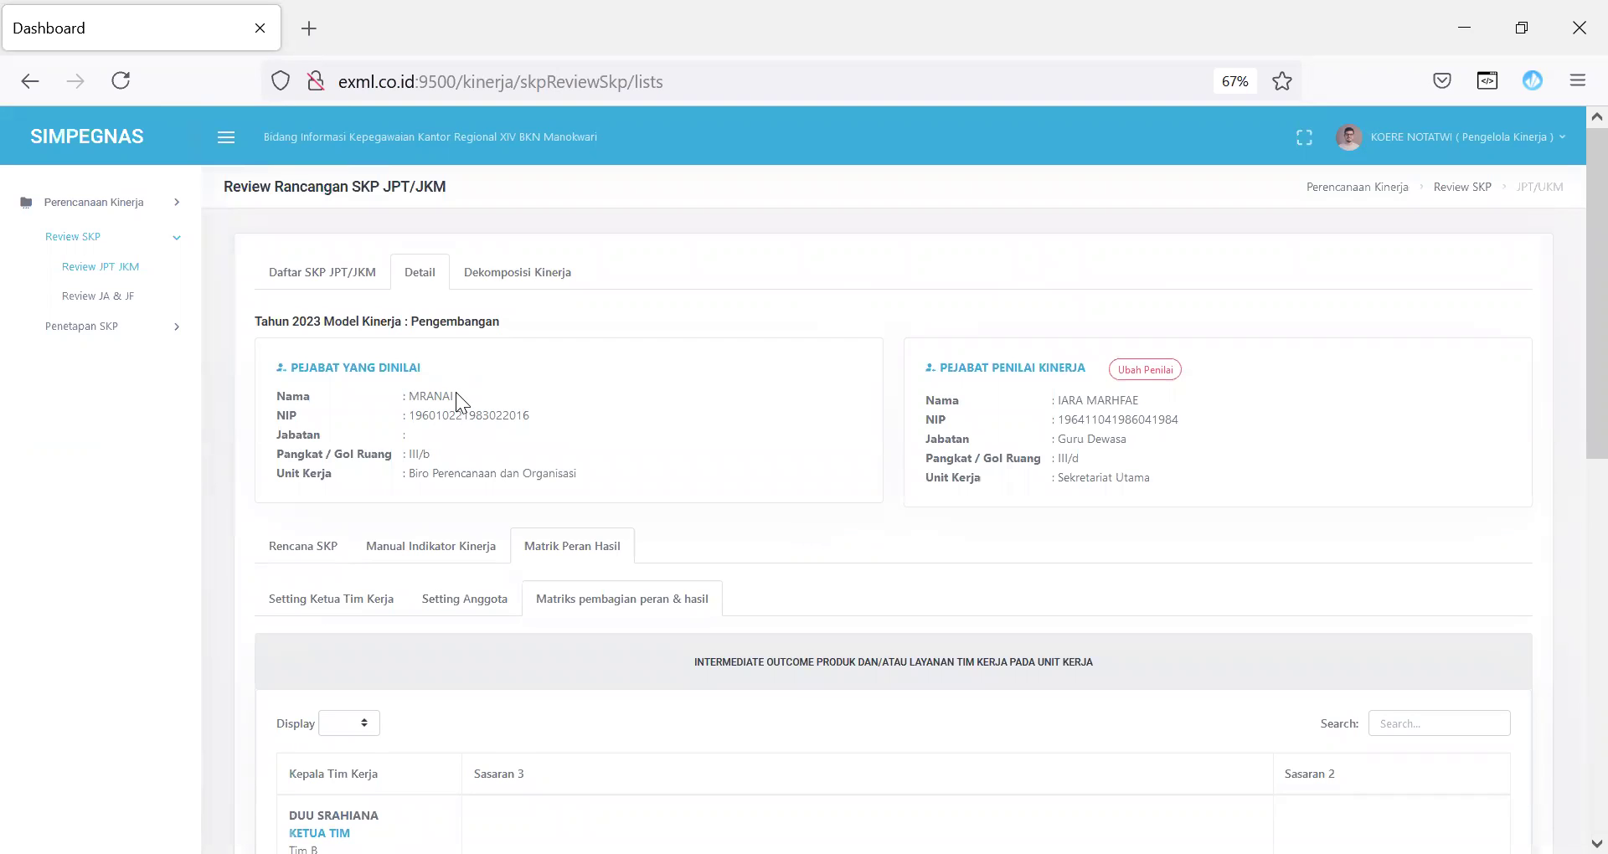
left_click(94, 298)
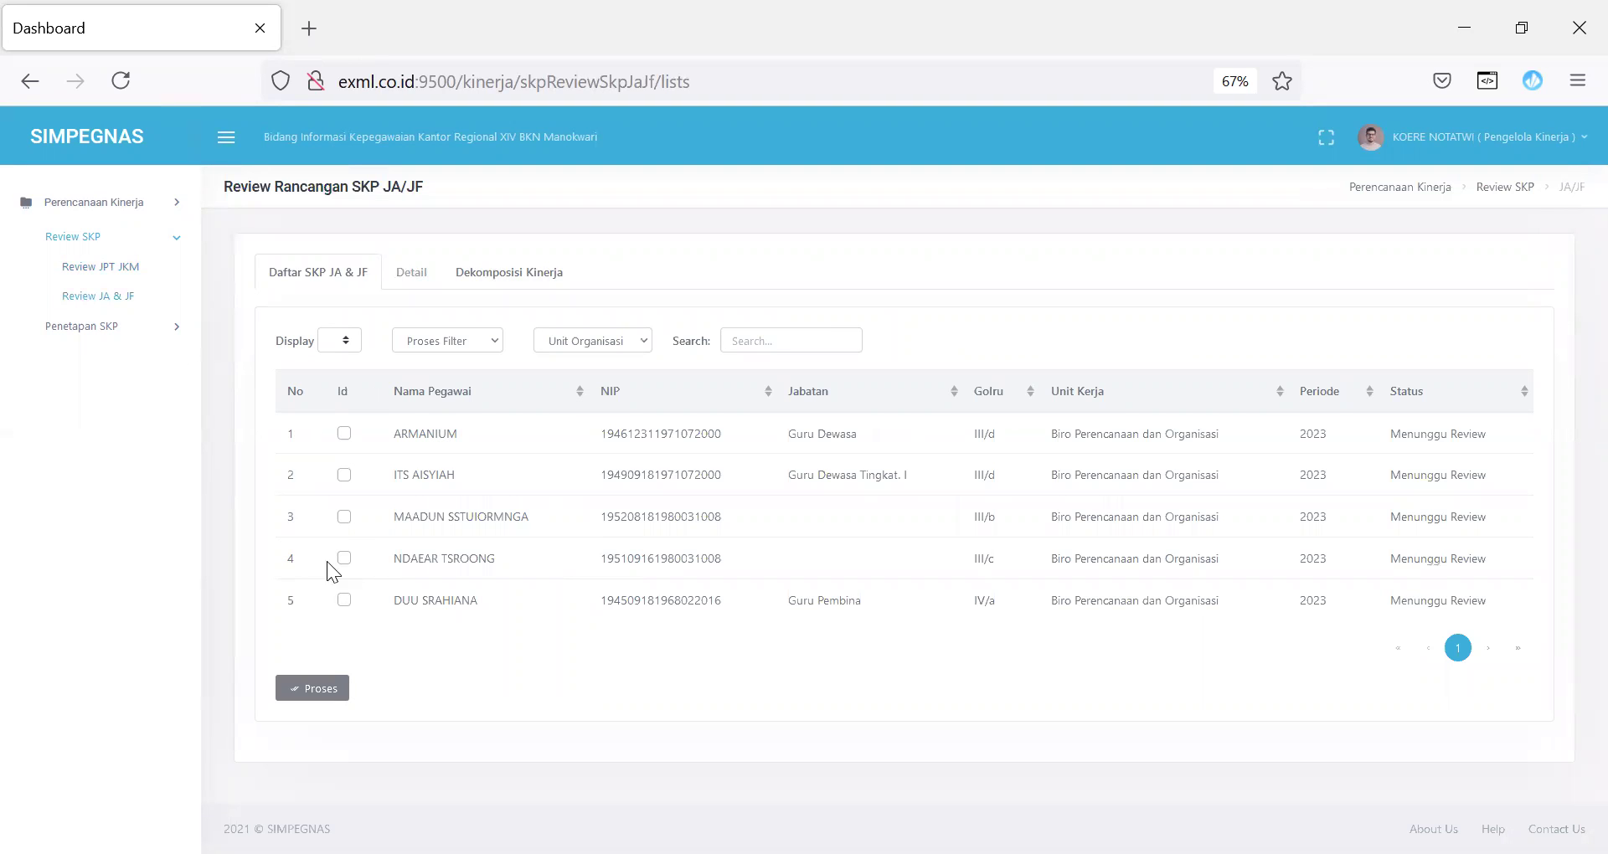
Step: Open the third employee's JA/JF SKP and the sasaran maadun matrix detail with target 3 Aplikasi
left_click(343, 517)
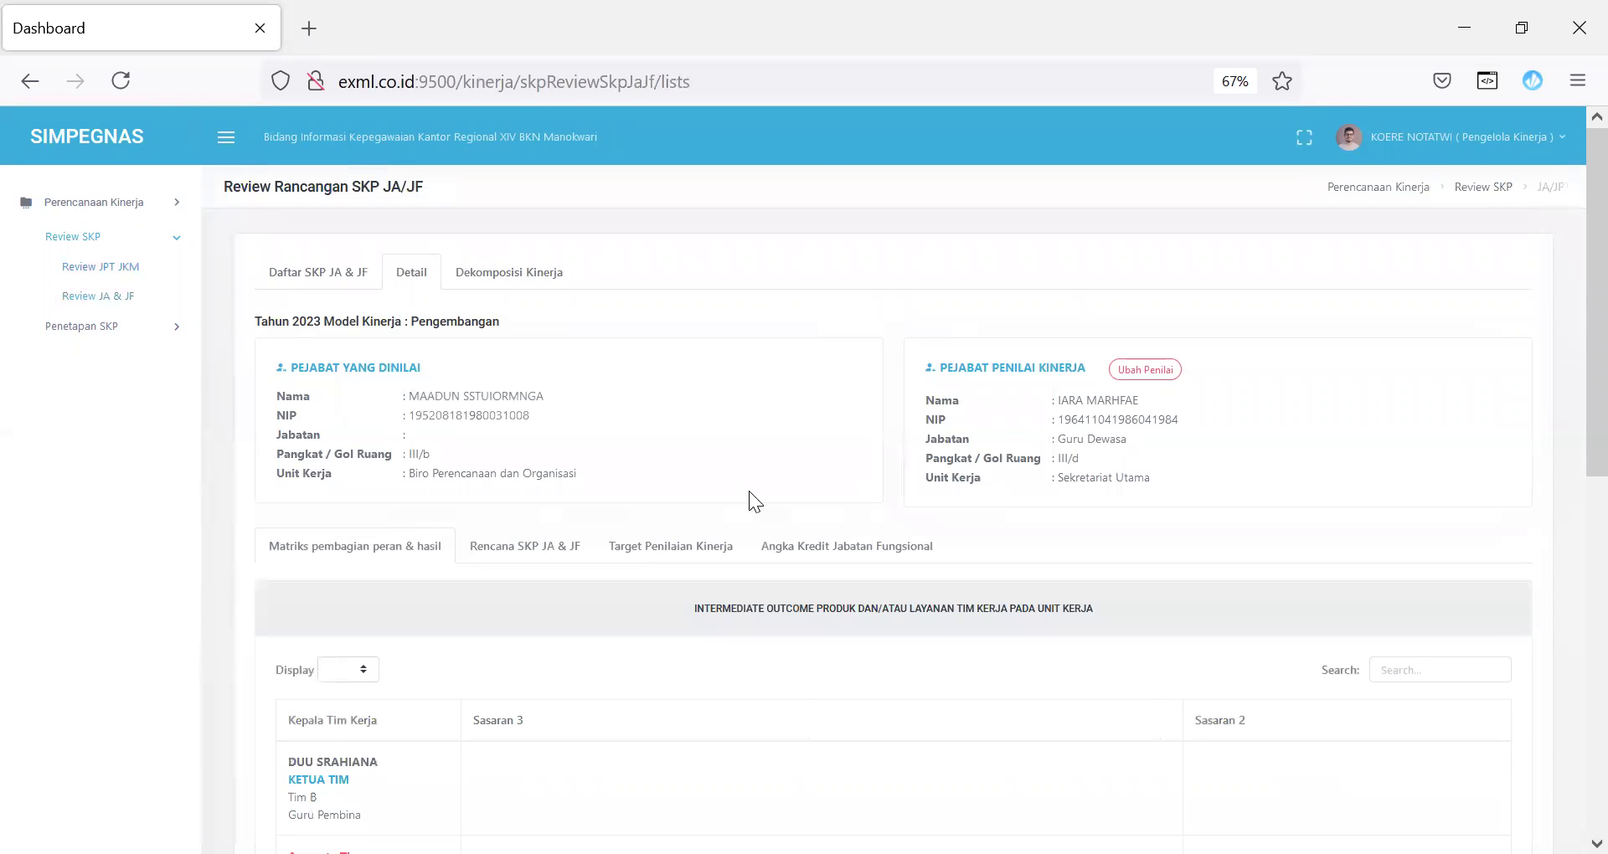
scroll(1567, 251, "down", 4)
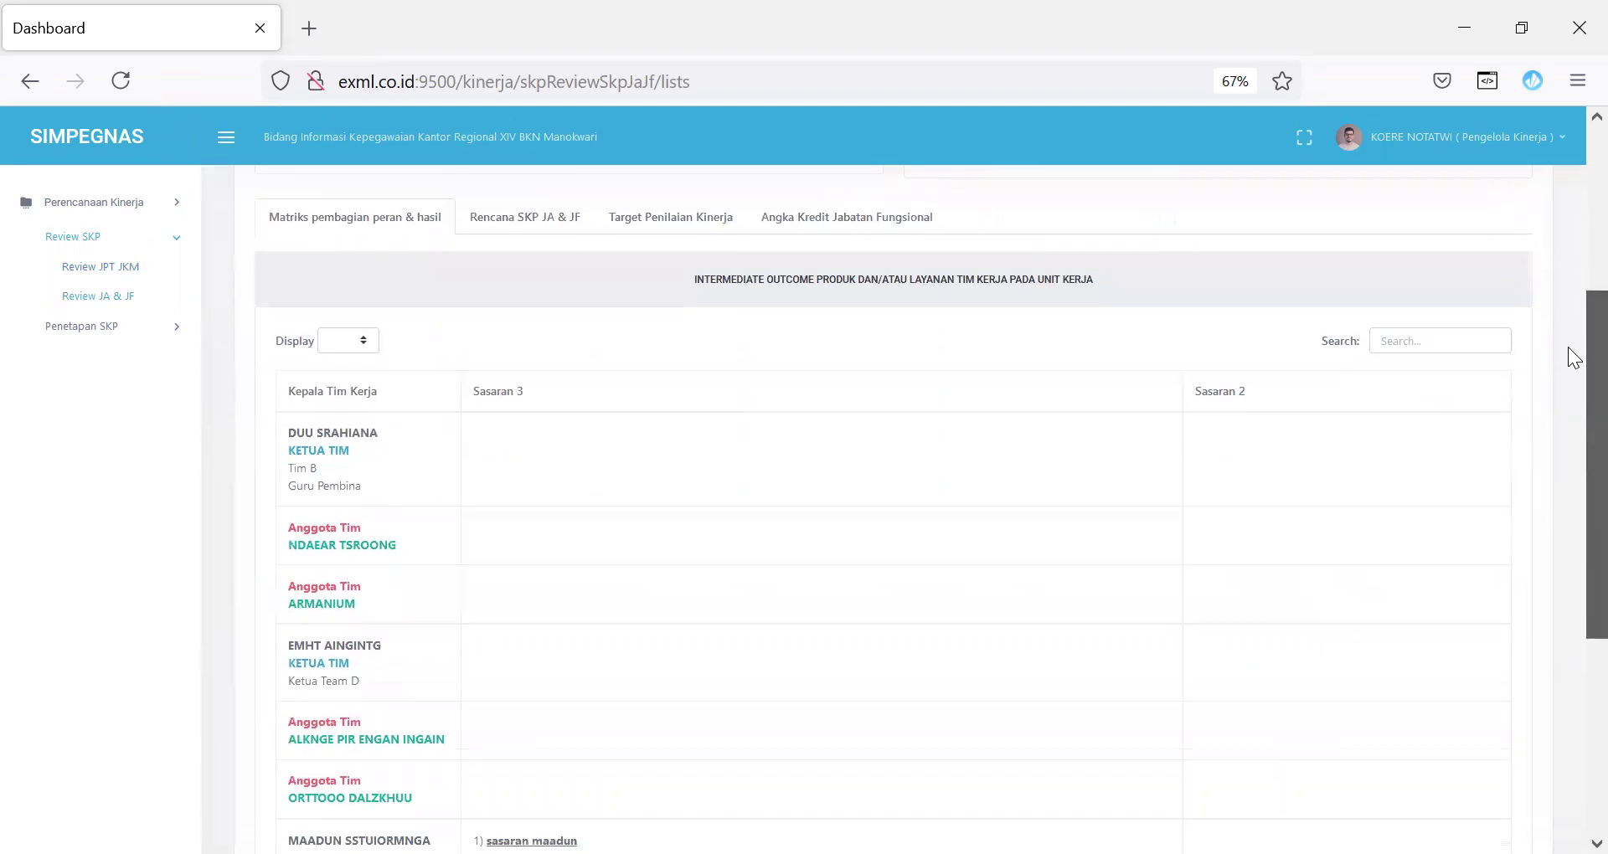
scroll(1568, 377, "down", 2)
scroll(1567, 428, "down", 1)
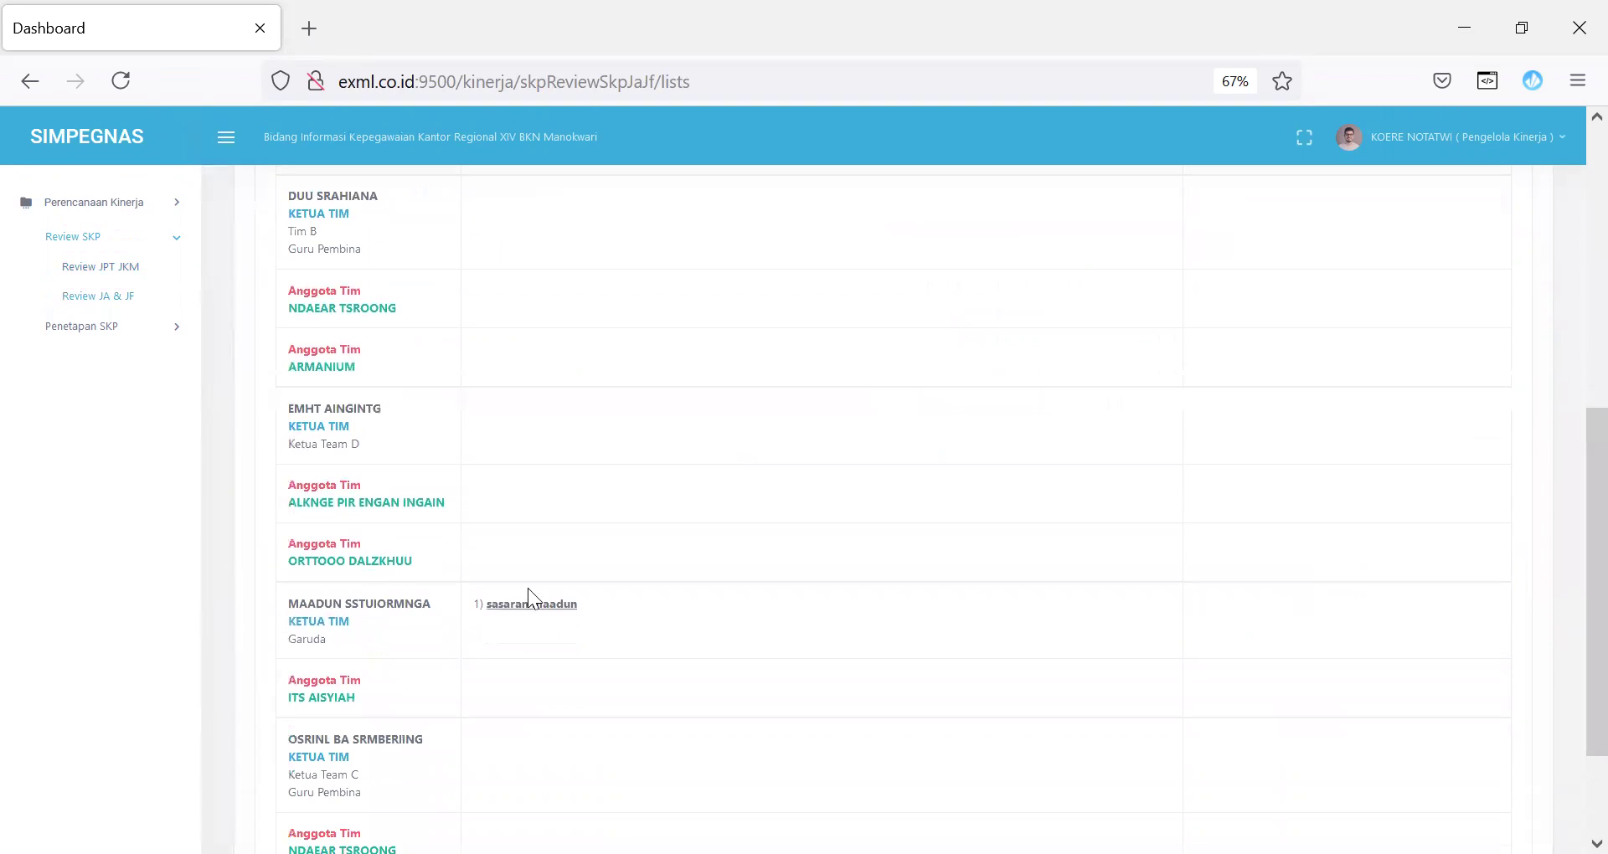
left_click(514, 605)
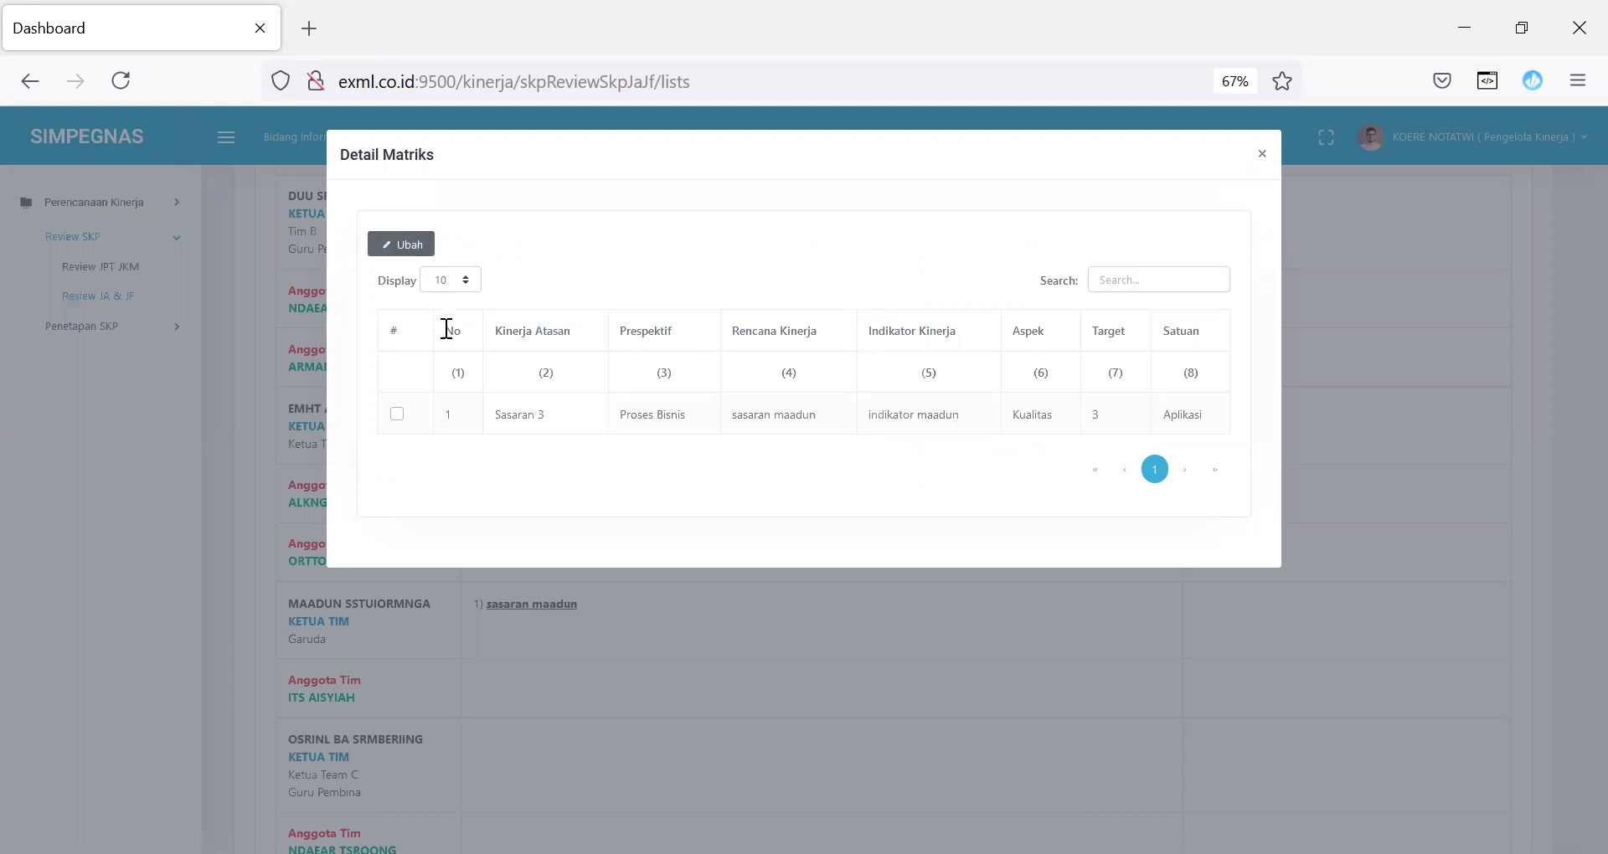
Step: Set the sasaran maadun matrix row to Direct Cascading with Max penilaian kinerja, then close the form
left_click(396, 415)
left_click(404, 251)
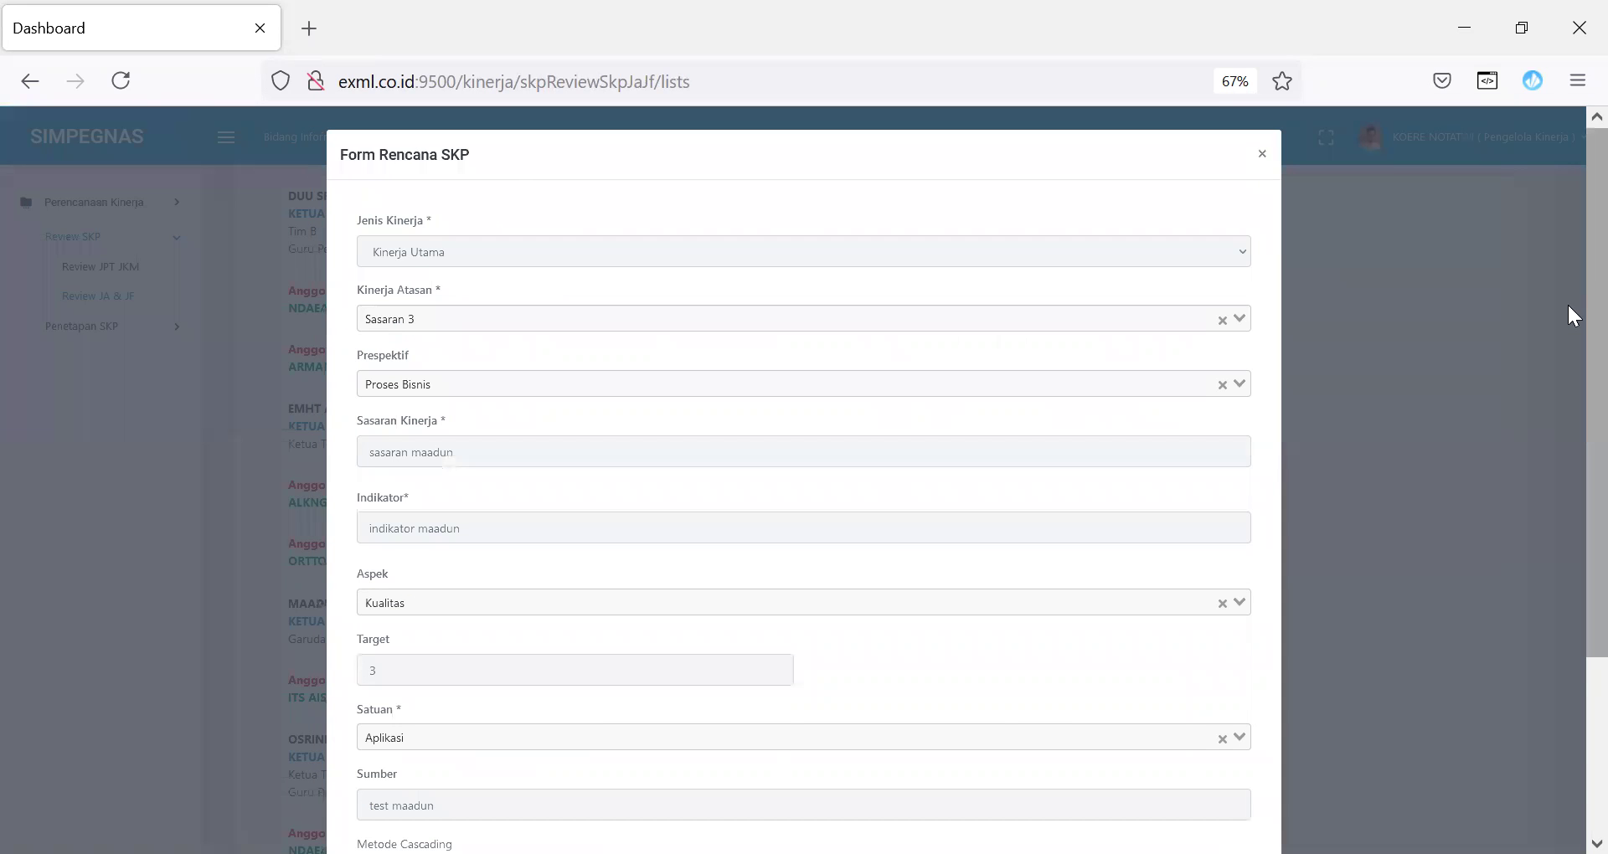
scroll(1571, 352, "down", 5)
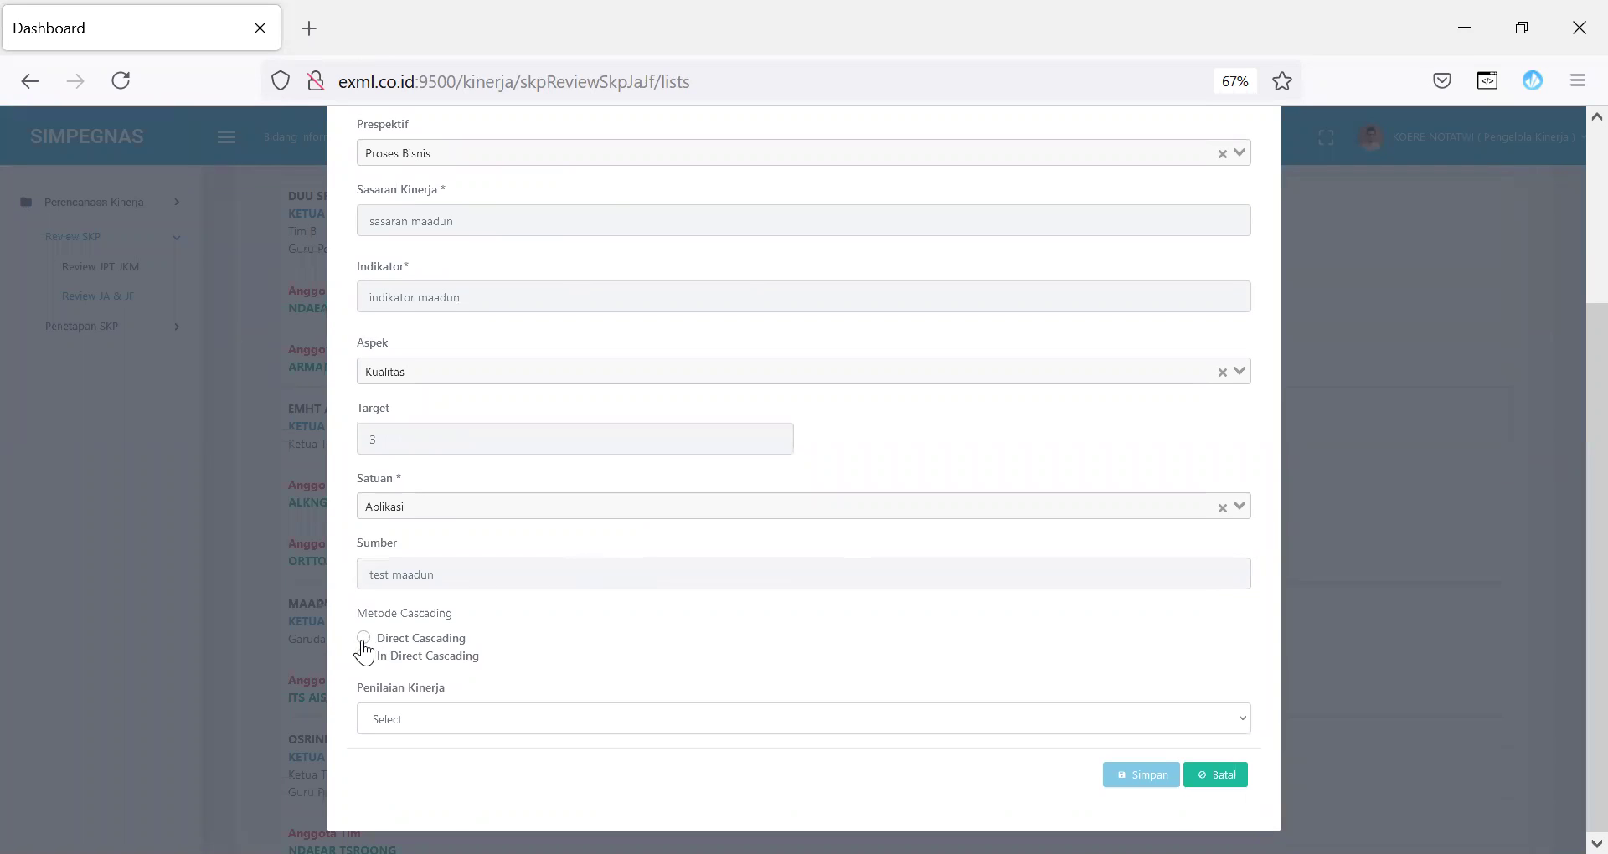
left_click(362, 639)
left_click(429, 719)
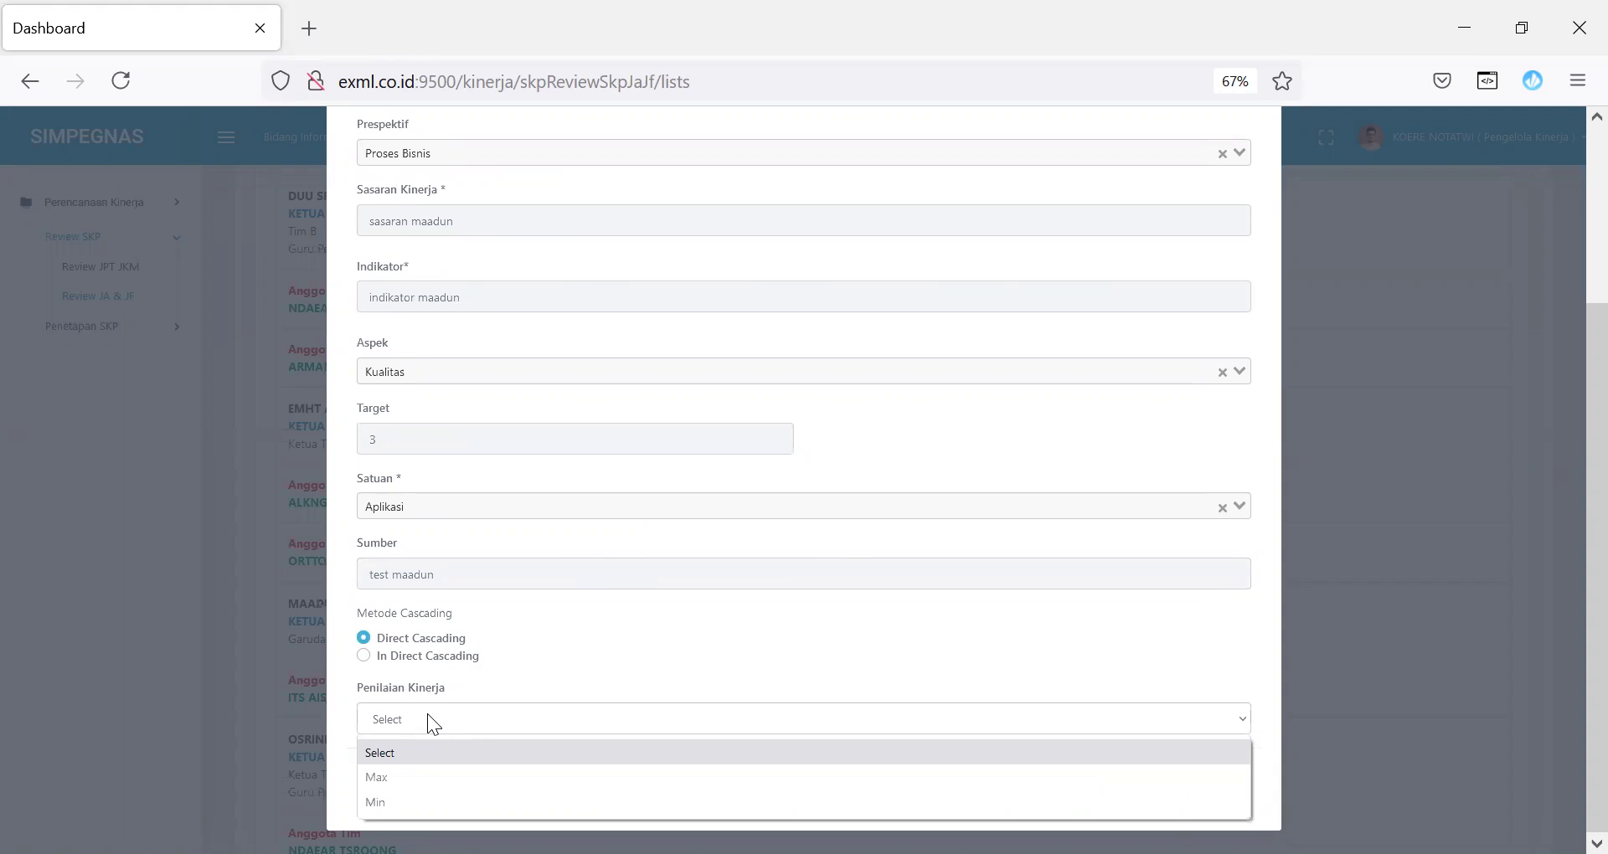
left_click(432, 776)
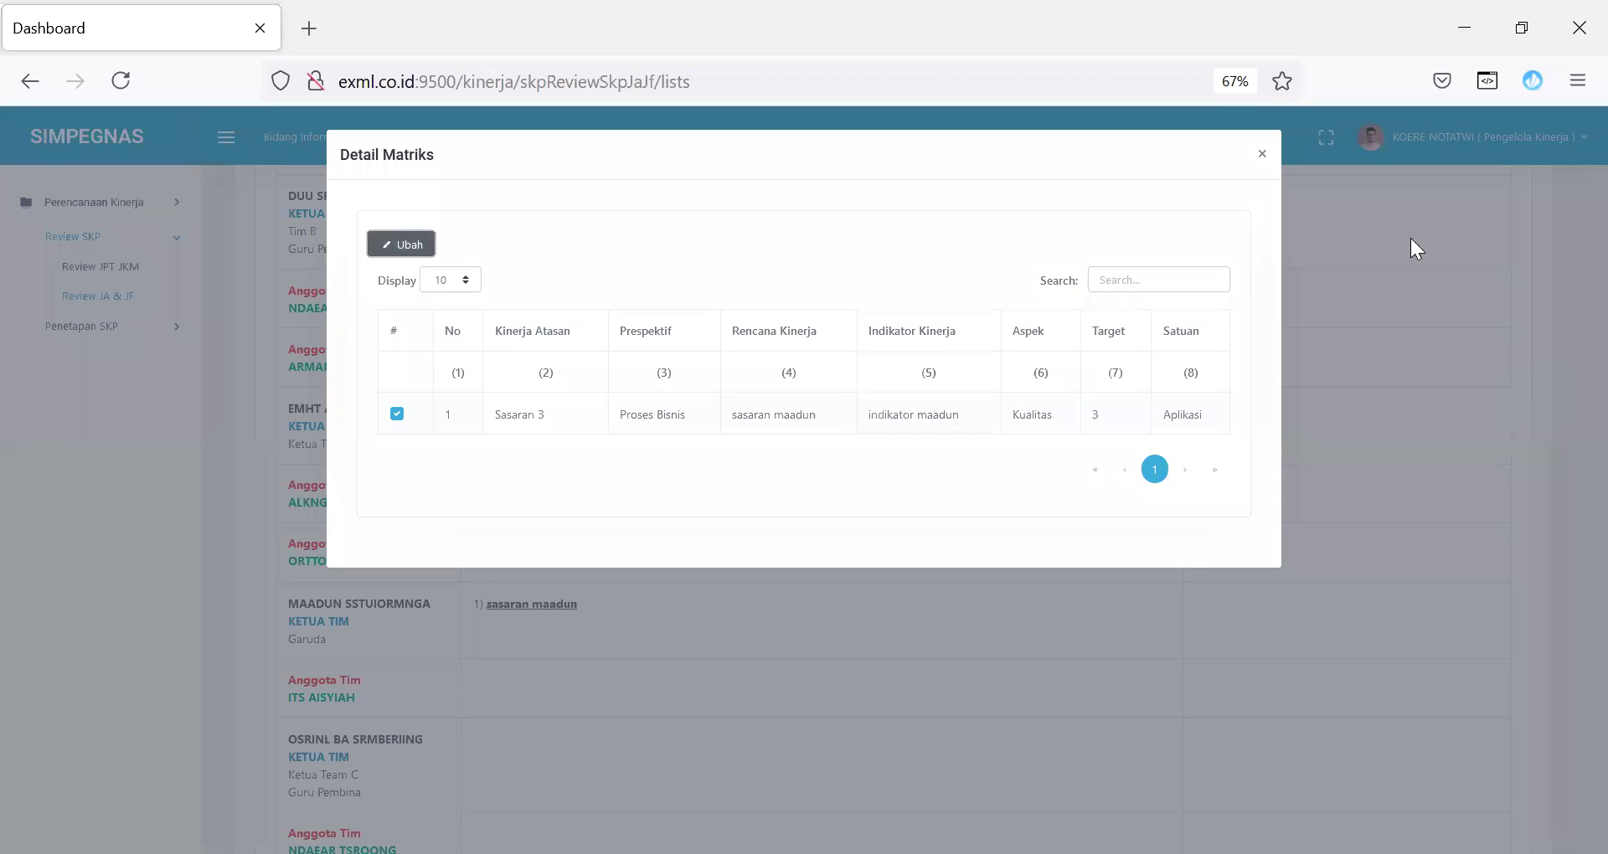
left_click(1263, 155)
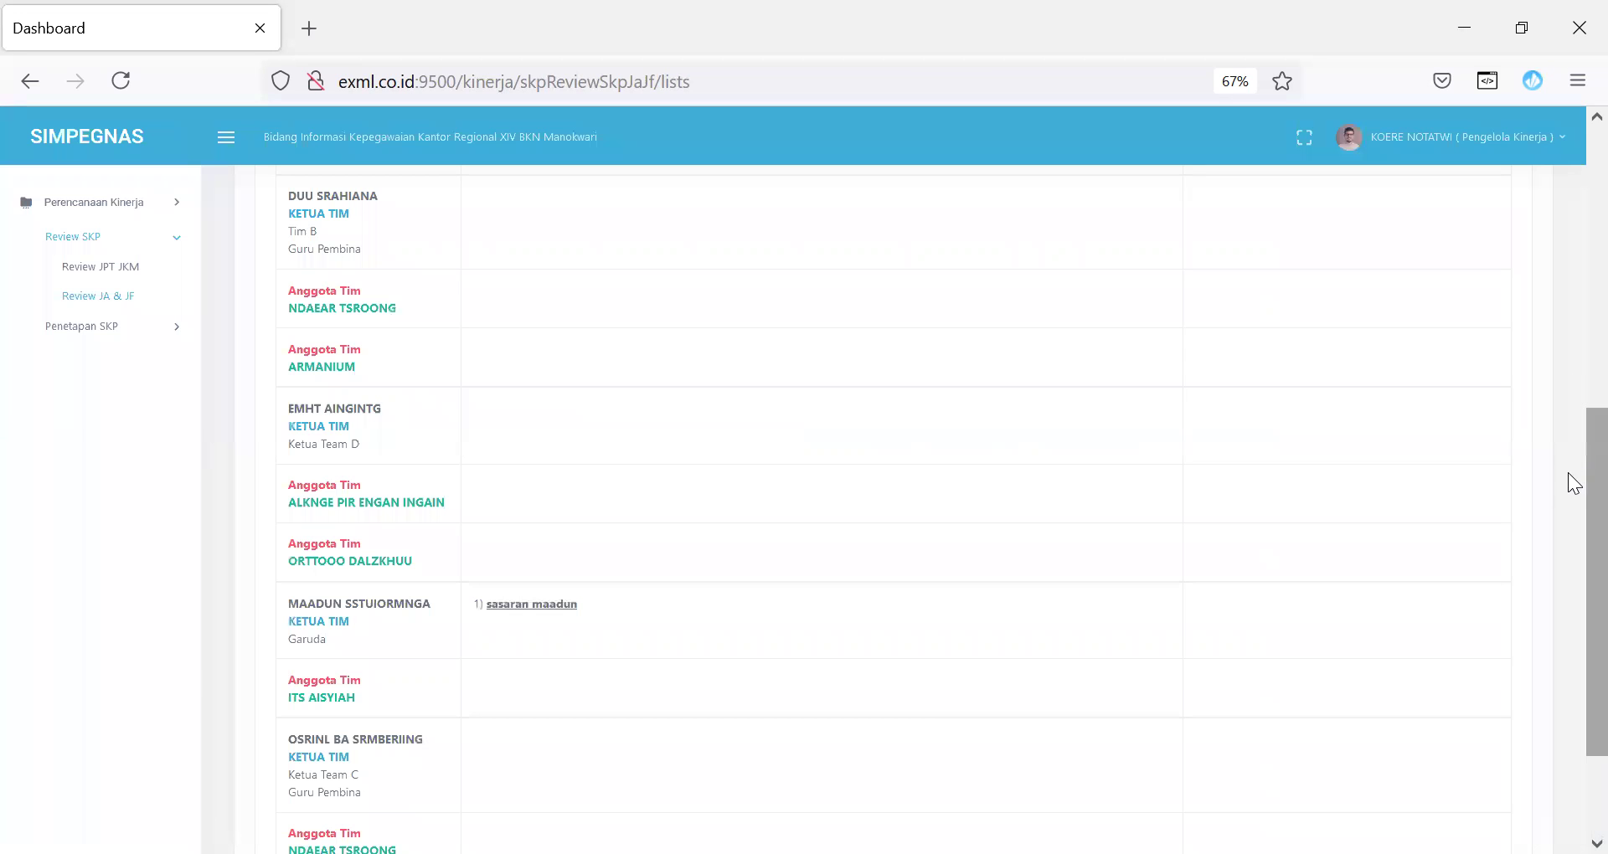
Step: Set the first Kinerja Utama plan's review category to Direktif
left_click_drag(1567, 502, 1568, 231)
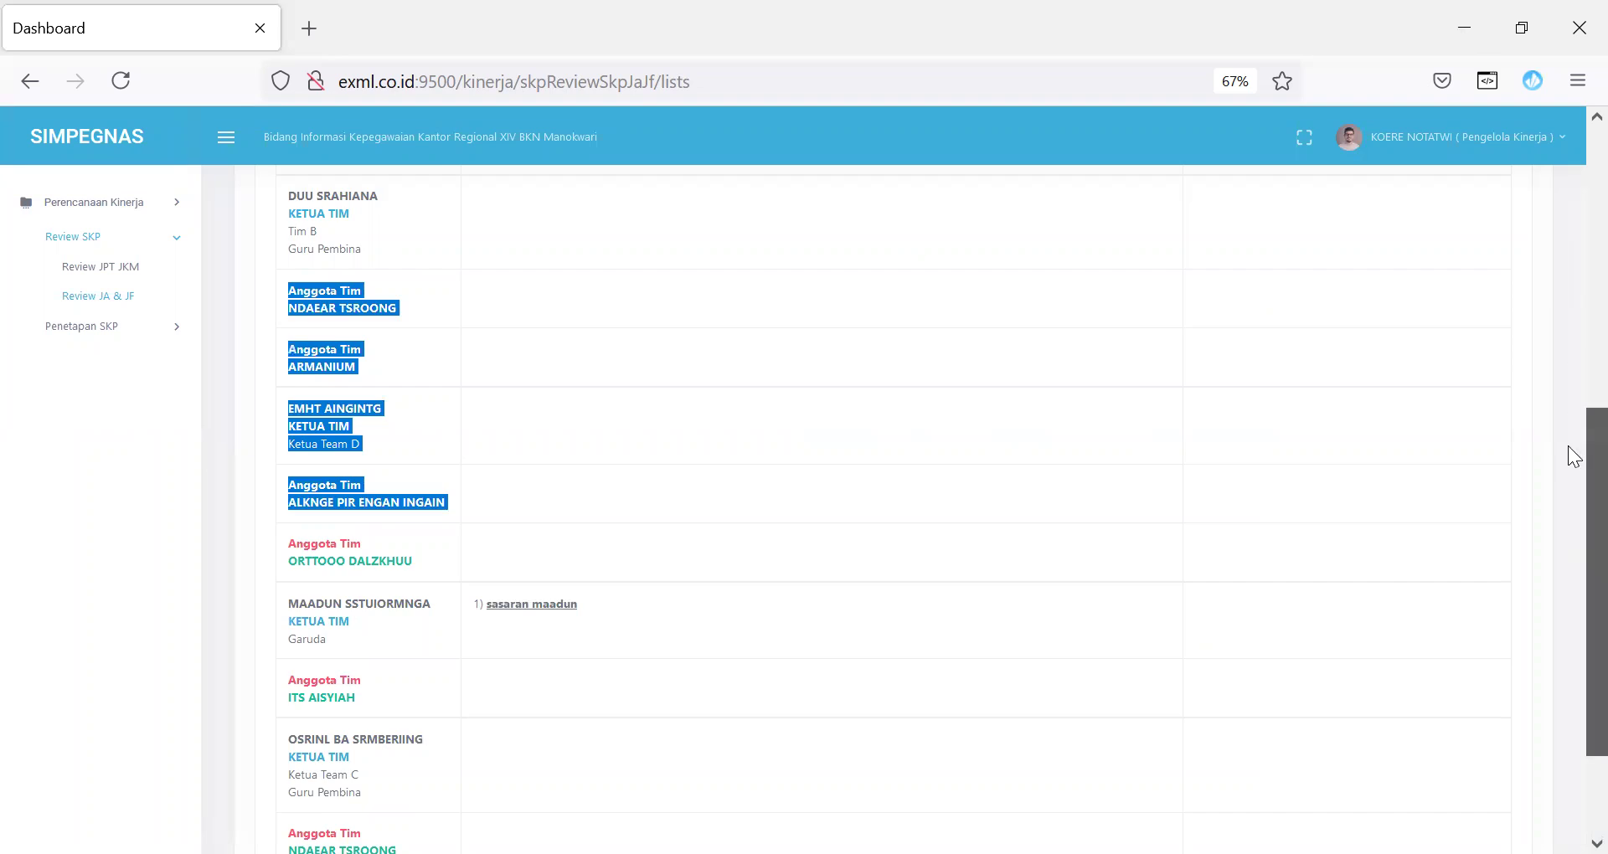
scroll(1568, 445, "up", 5)
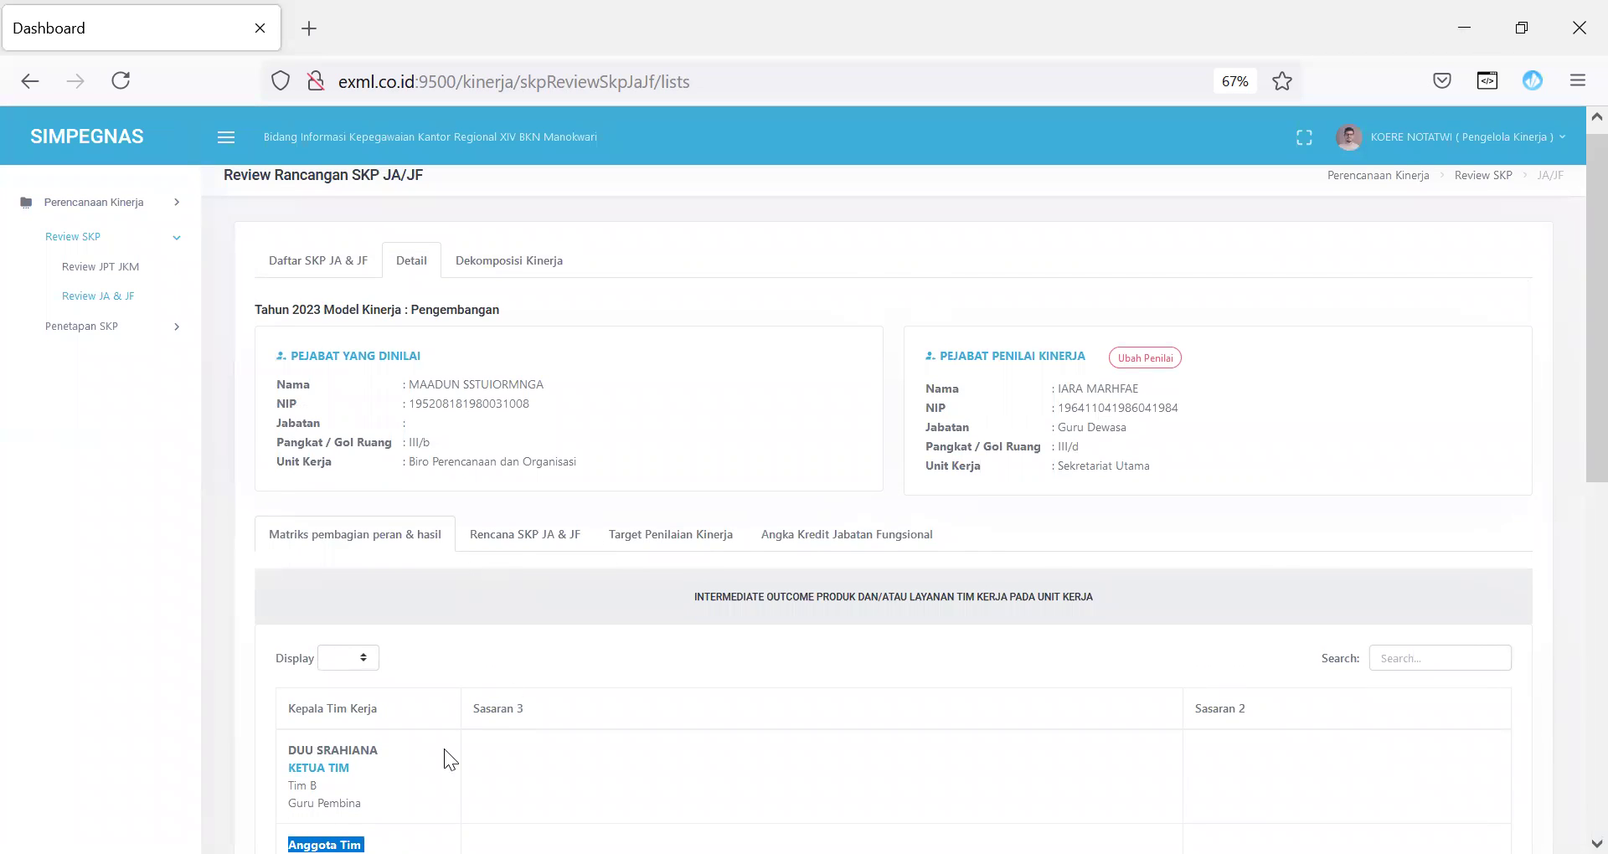
scroll(1567, 449, "down", 3)
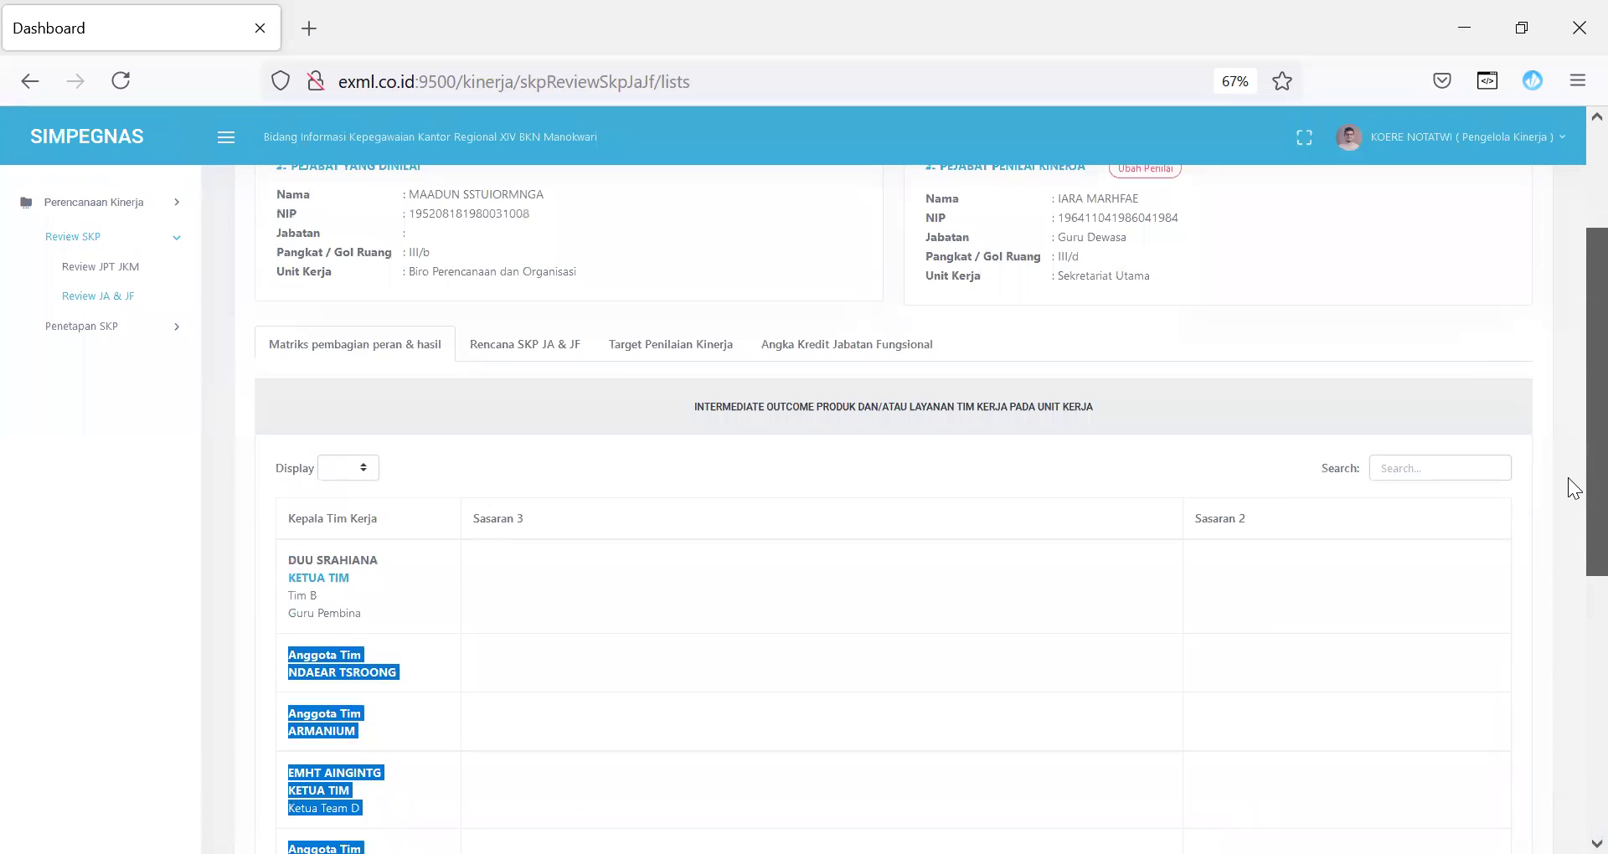
scroll(1567, 522, "down", 4)
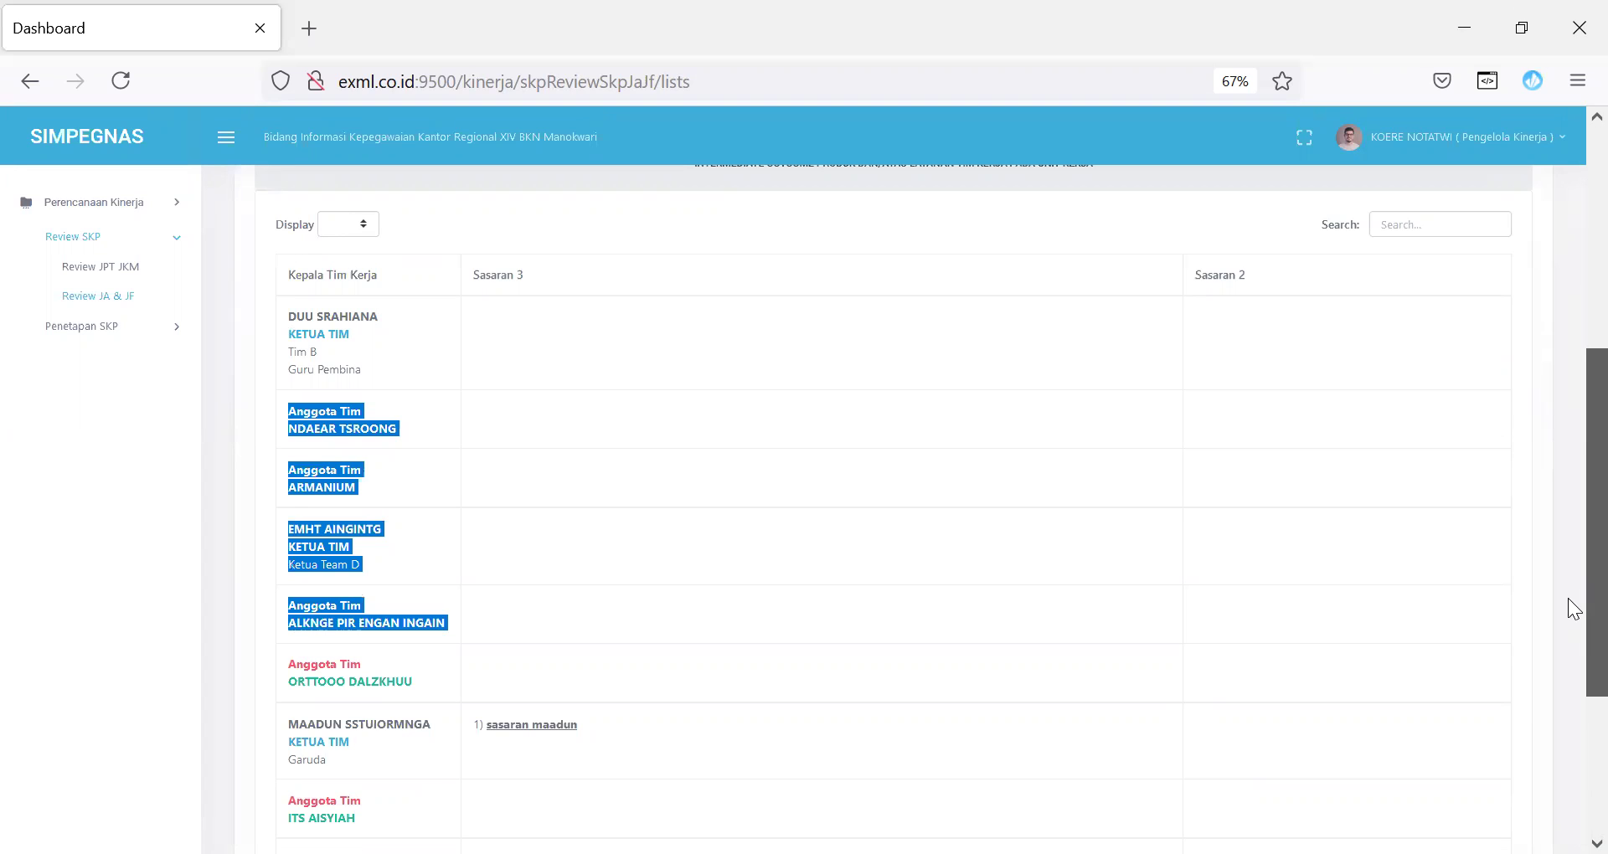
scroll(1567, 598, "up", 5)
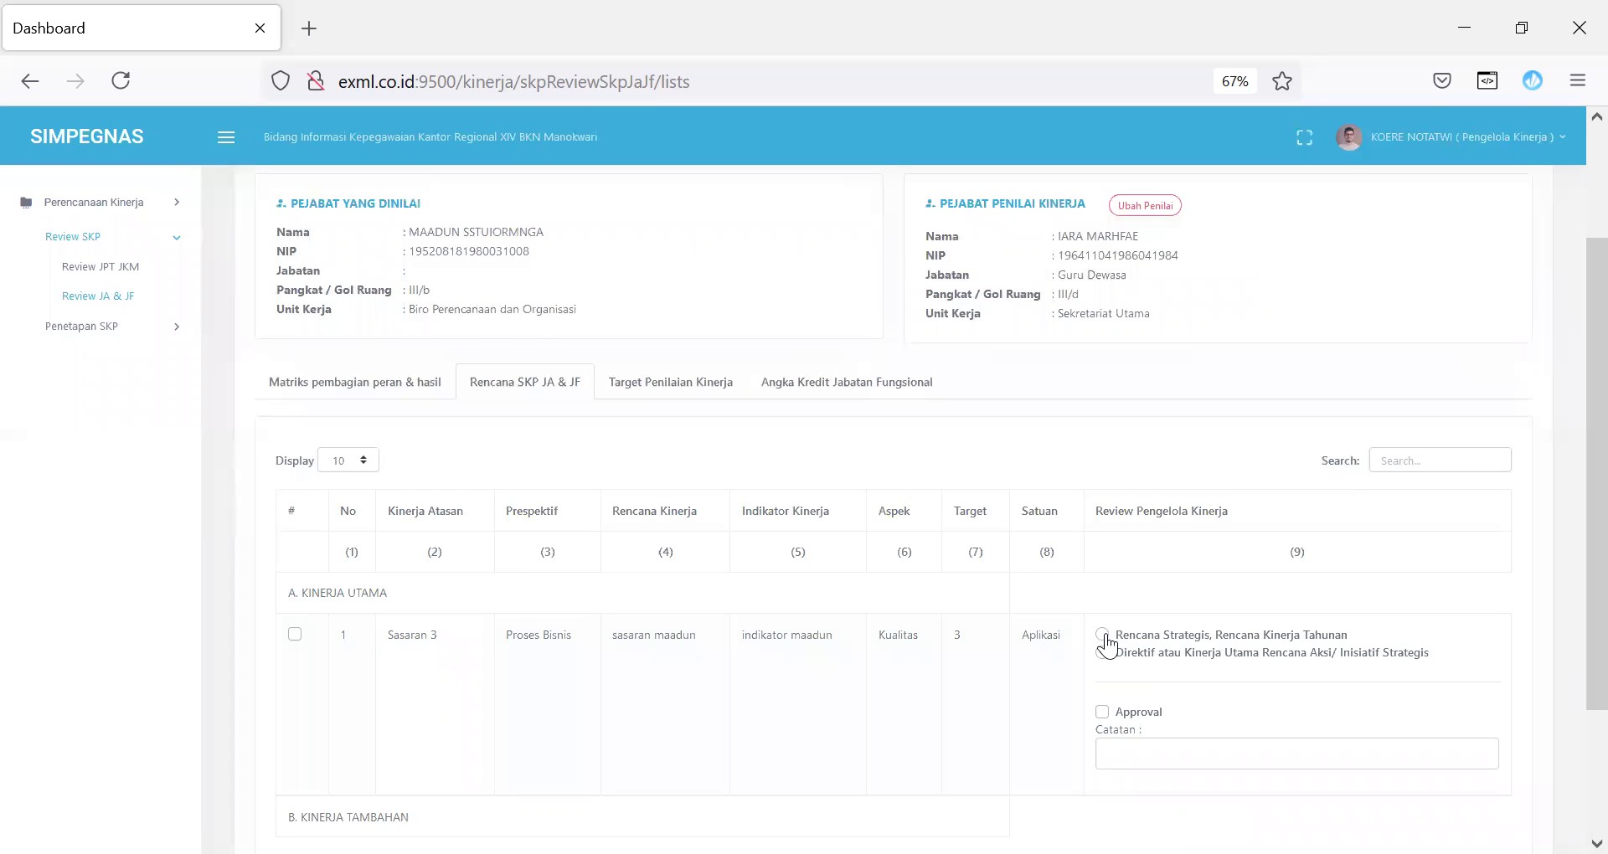
left_click(1102, 652)
left_click(1120, 753)
Step: Check the Target Penilaian Kinerja and Angka Kredit Jabatan Fungsional tabs (makalah output 23, credit 4)
left_click(669, 395)
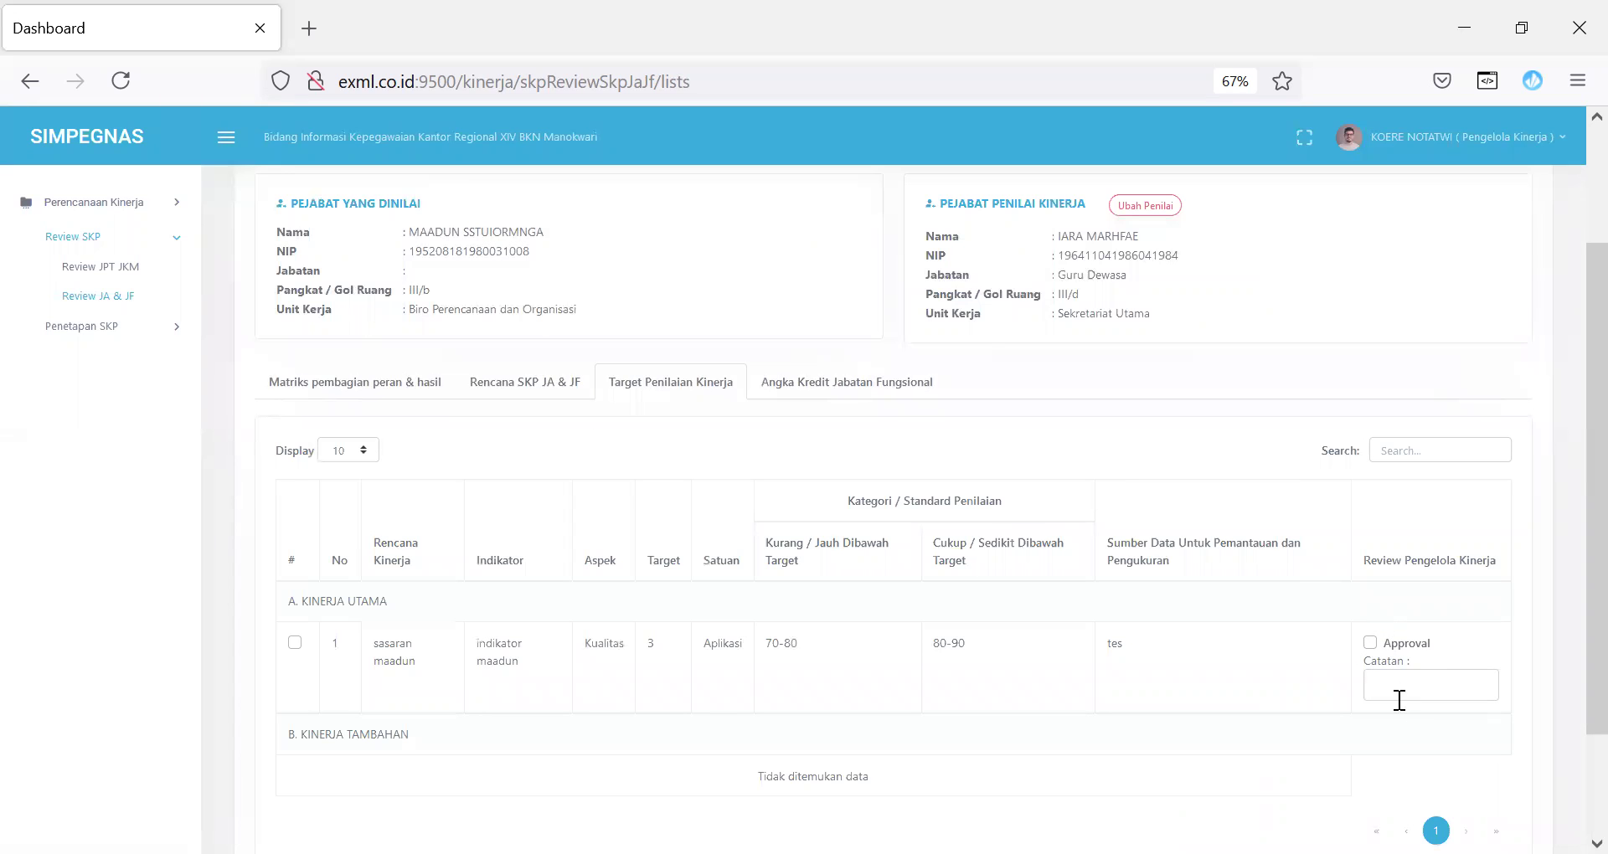
left_click(859, 393)
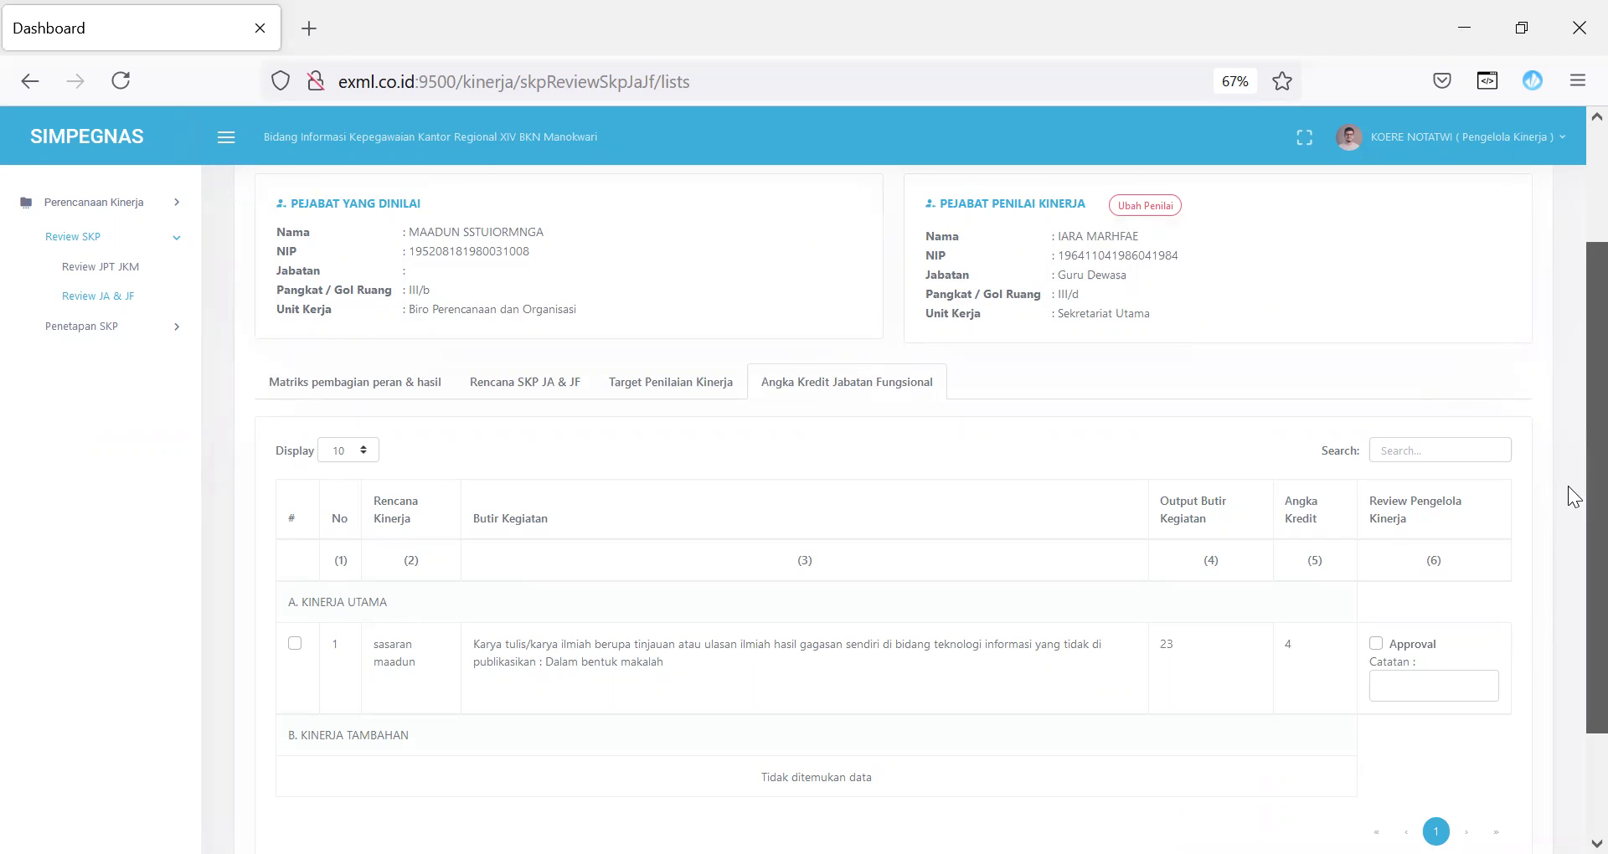
scroll(1568, 485, "up", 3)
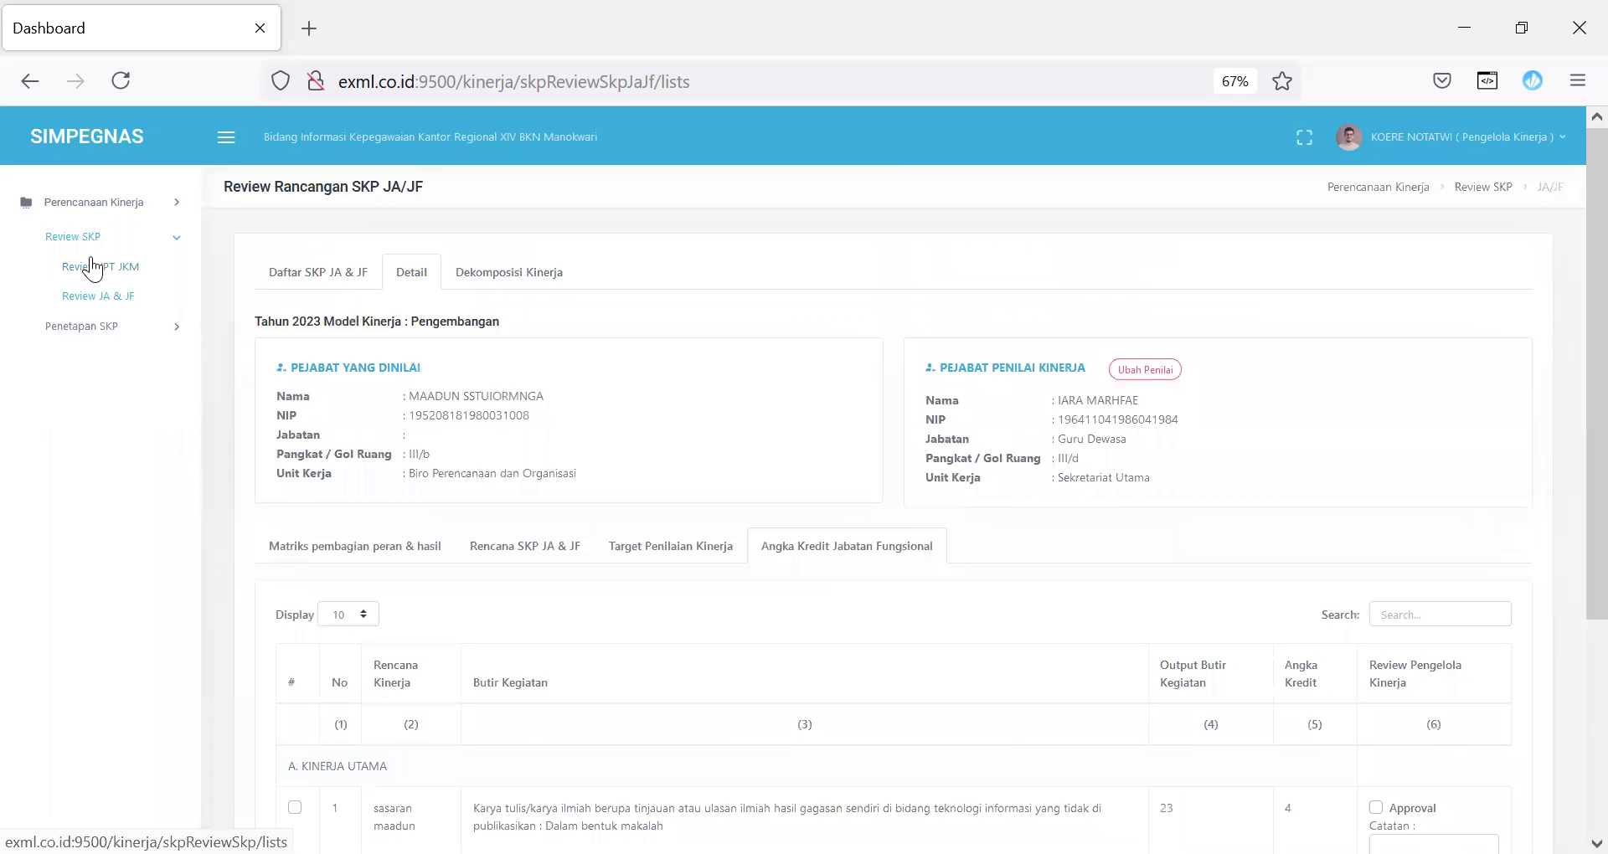
Step: Browse the JPT/JKM review and determination lists, opening the second employee's SKP details
left_click(86, 268)
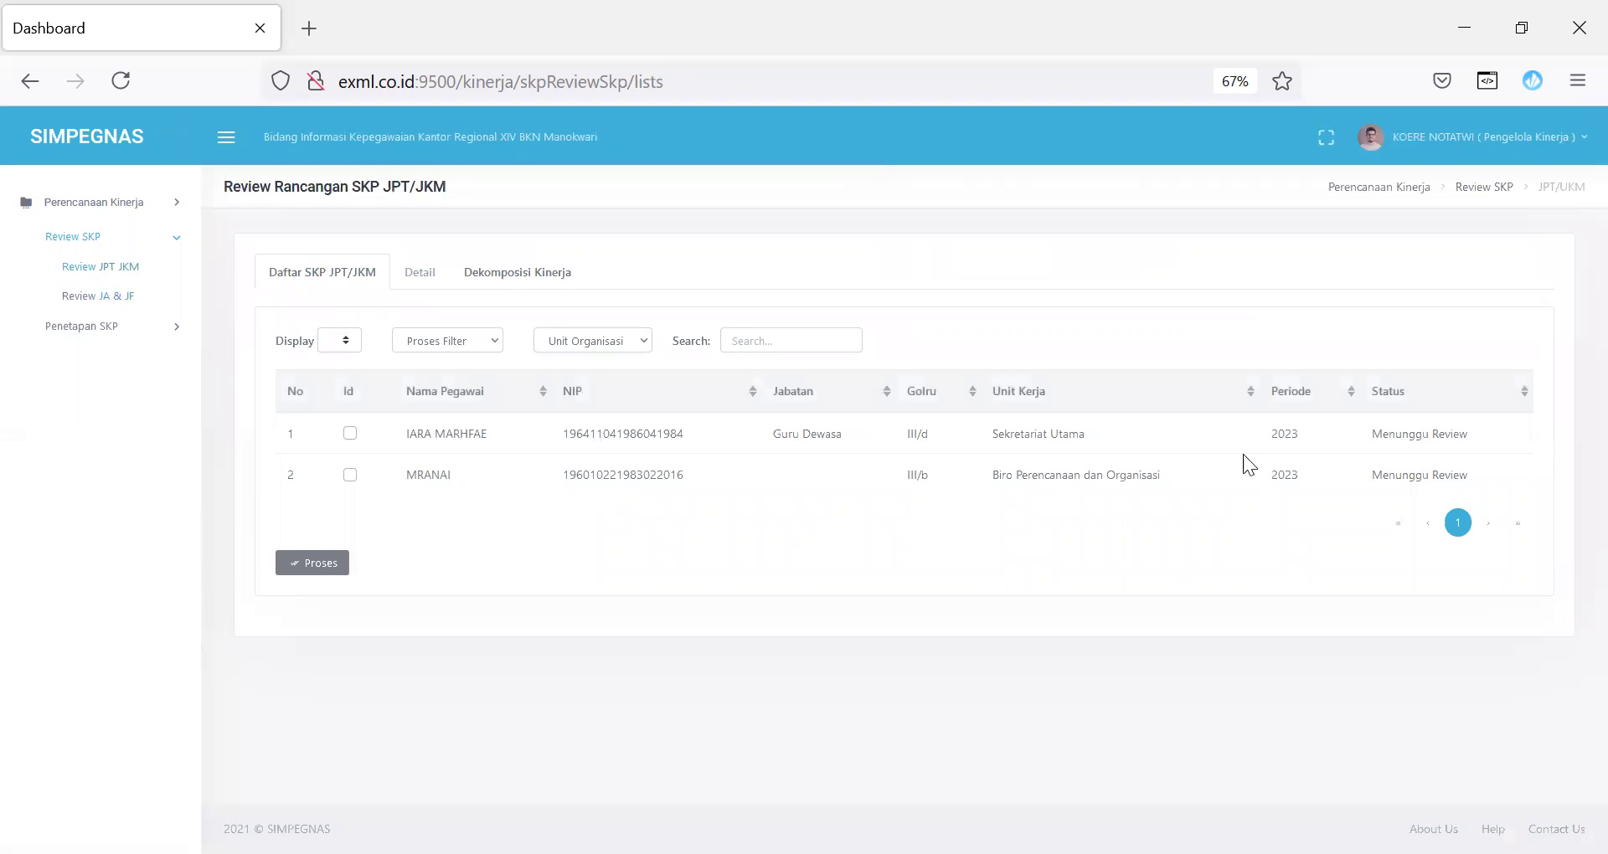
left_click(350, 474)
left_click(319, 561)
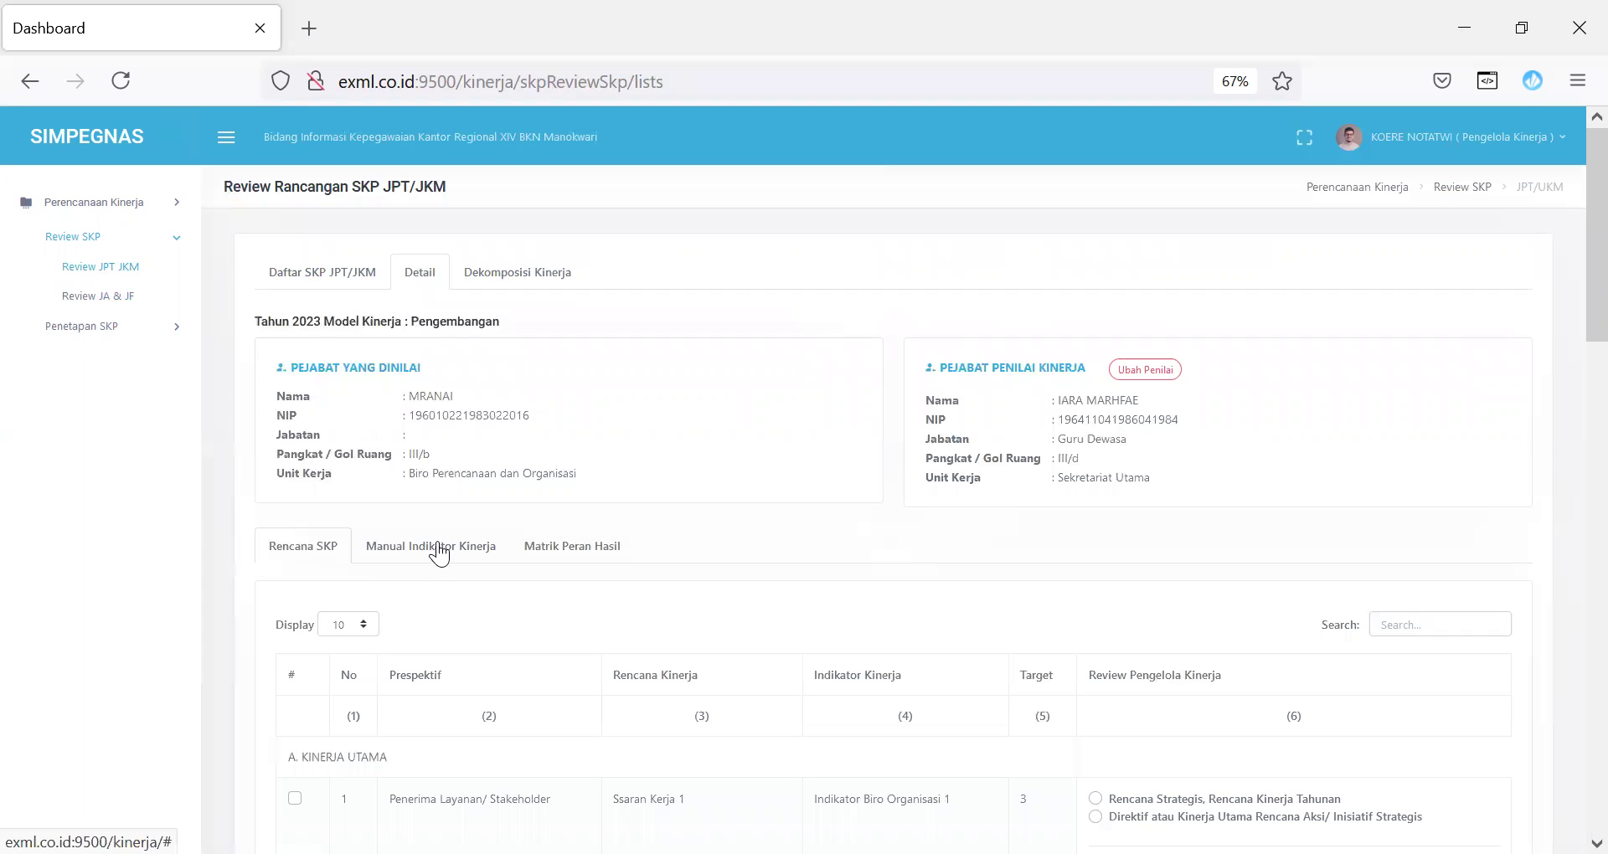
left_click(118, 325)
left_click(139, 358)
left_click(349, 475)
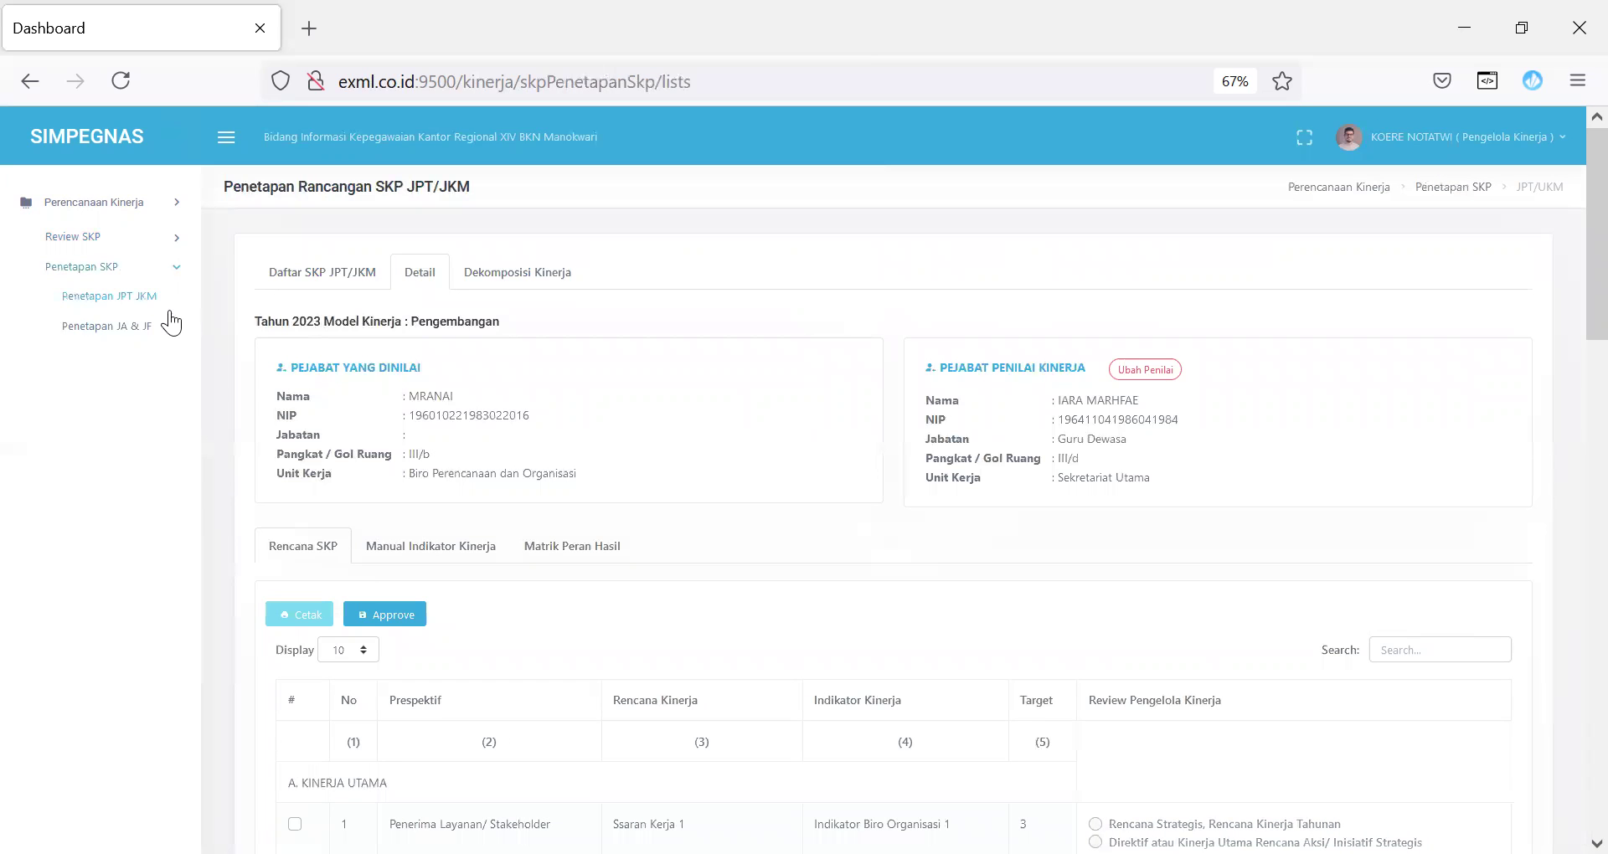
left_click(298, 282)
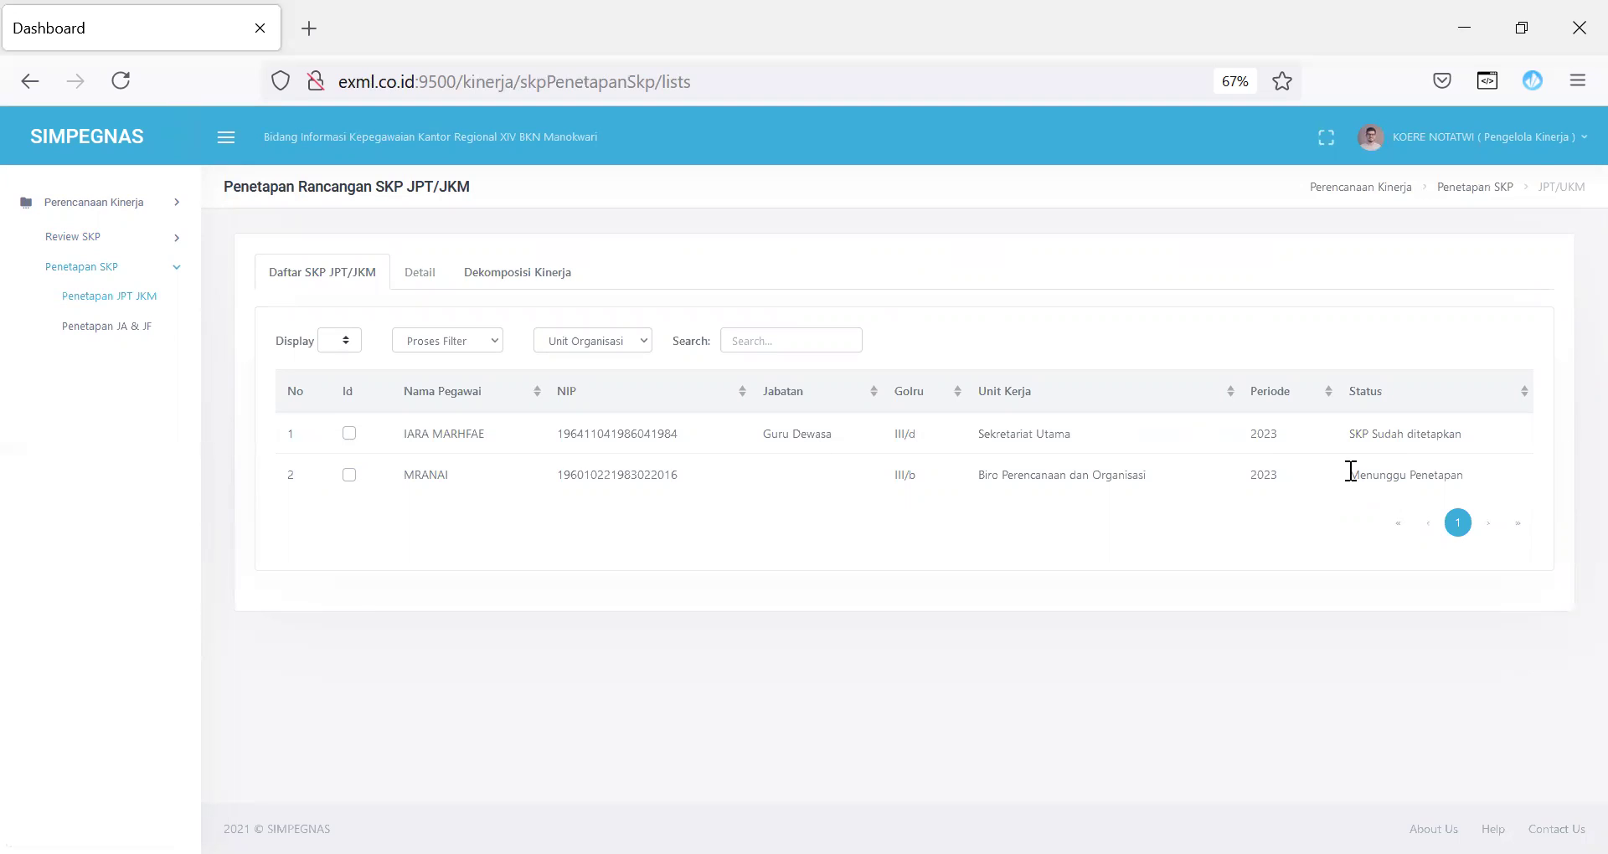
Step: Approve the second employee's SKP after checking Manual Indikator Kinerja and Matrik Peran Hasil, then list Penetapan JA & JF
left_click_drag(1349, 474, 1489, 492)
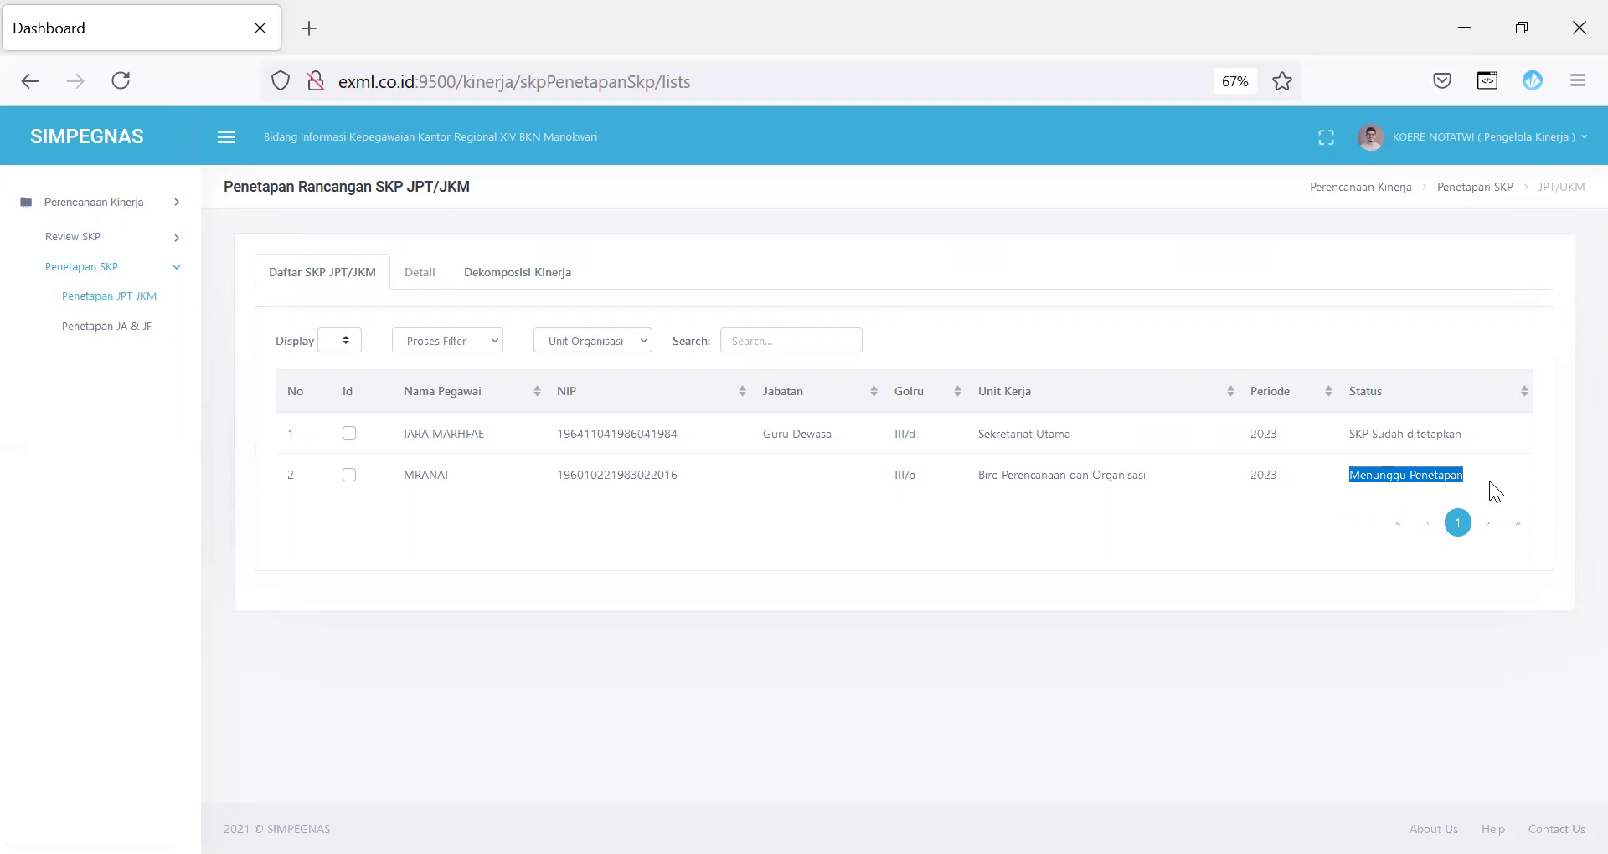
left_click(355, 473)
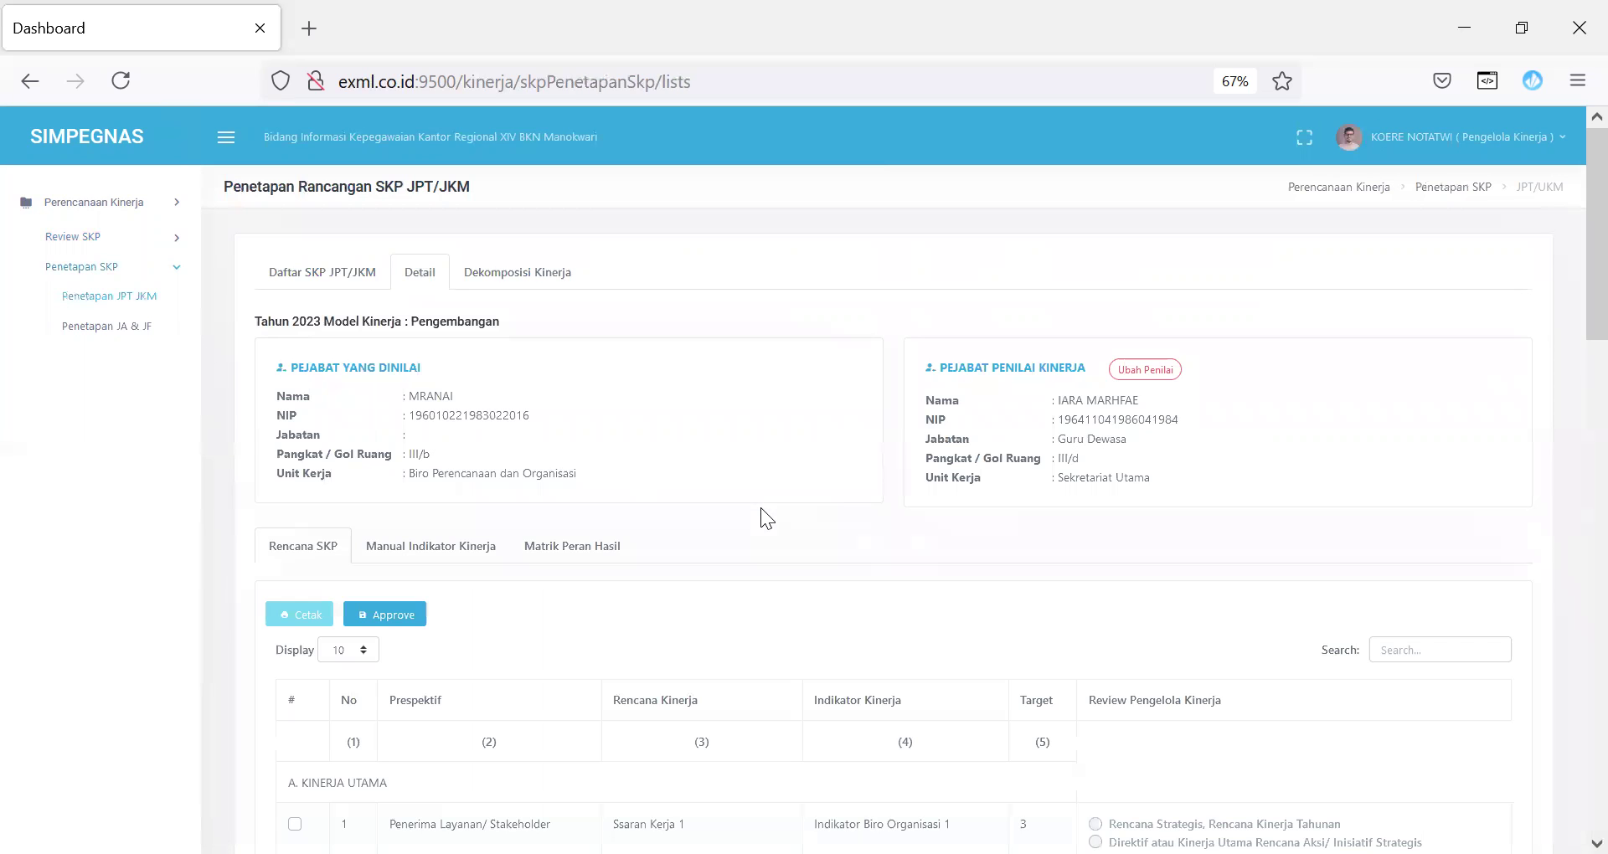
left_click_drag(1569, 330, 1573, 410)
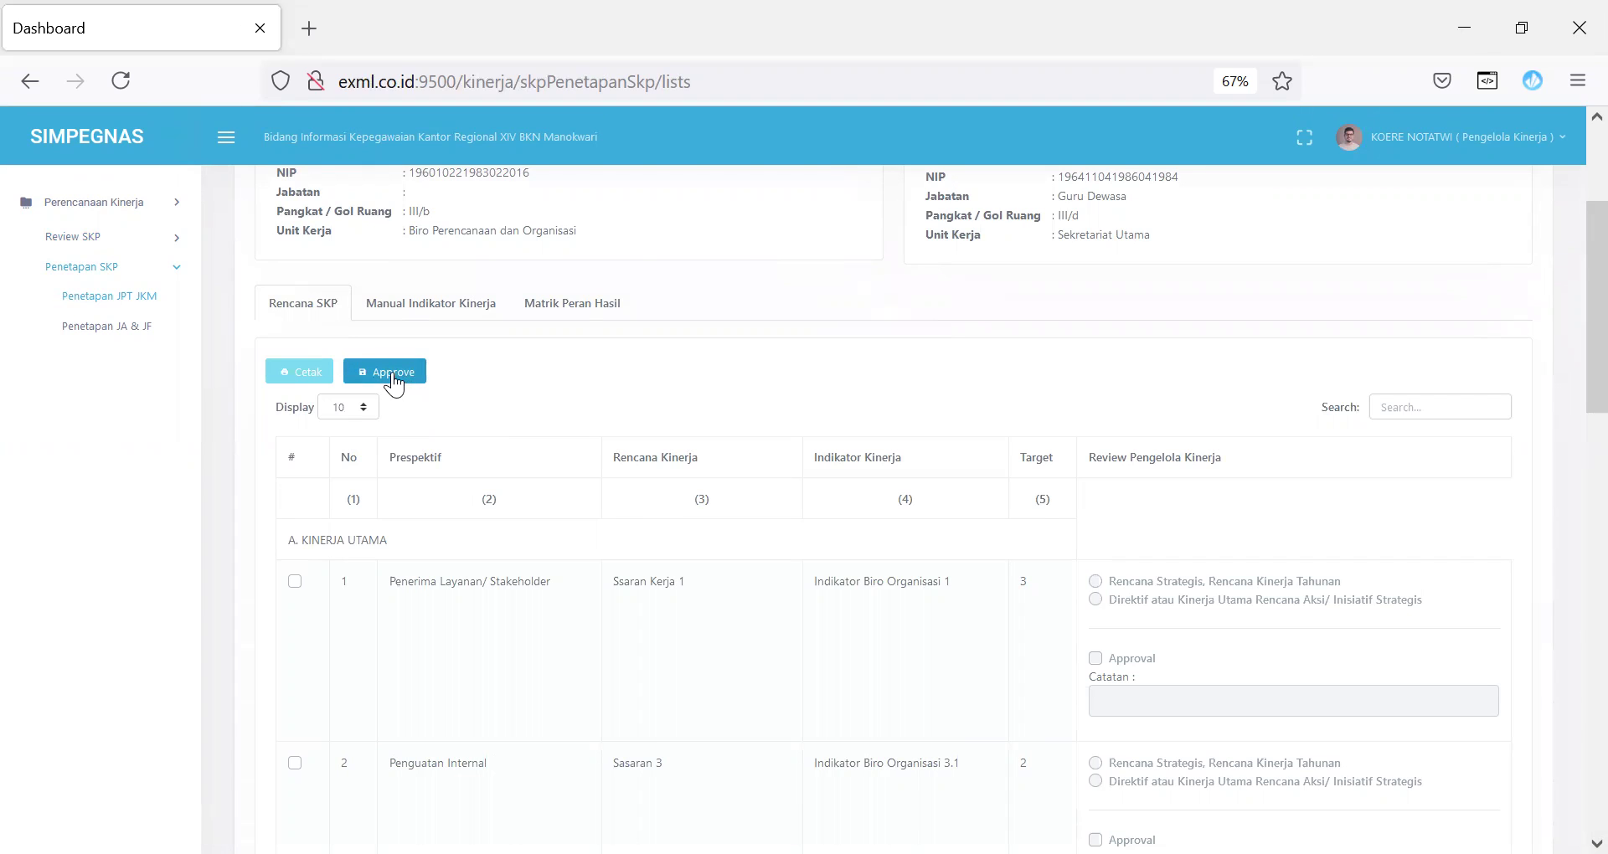
left_click(423, 306)
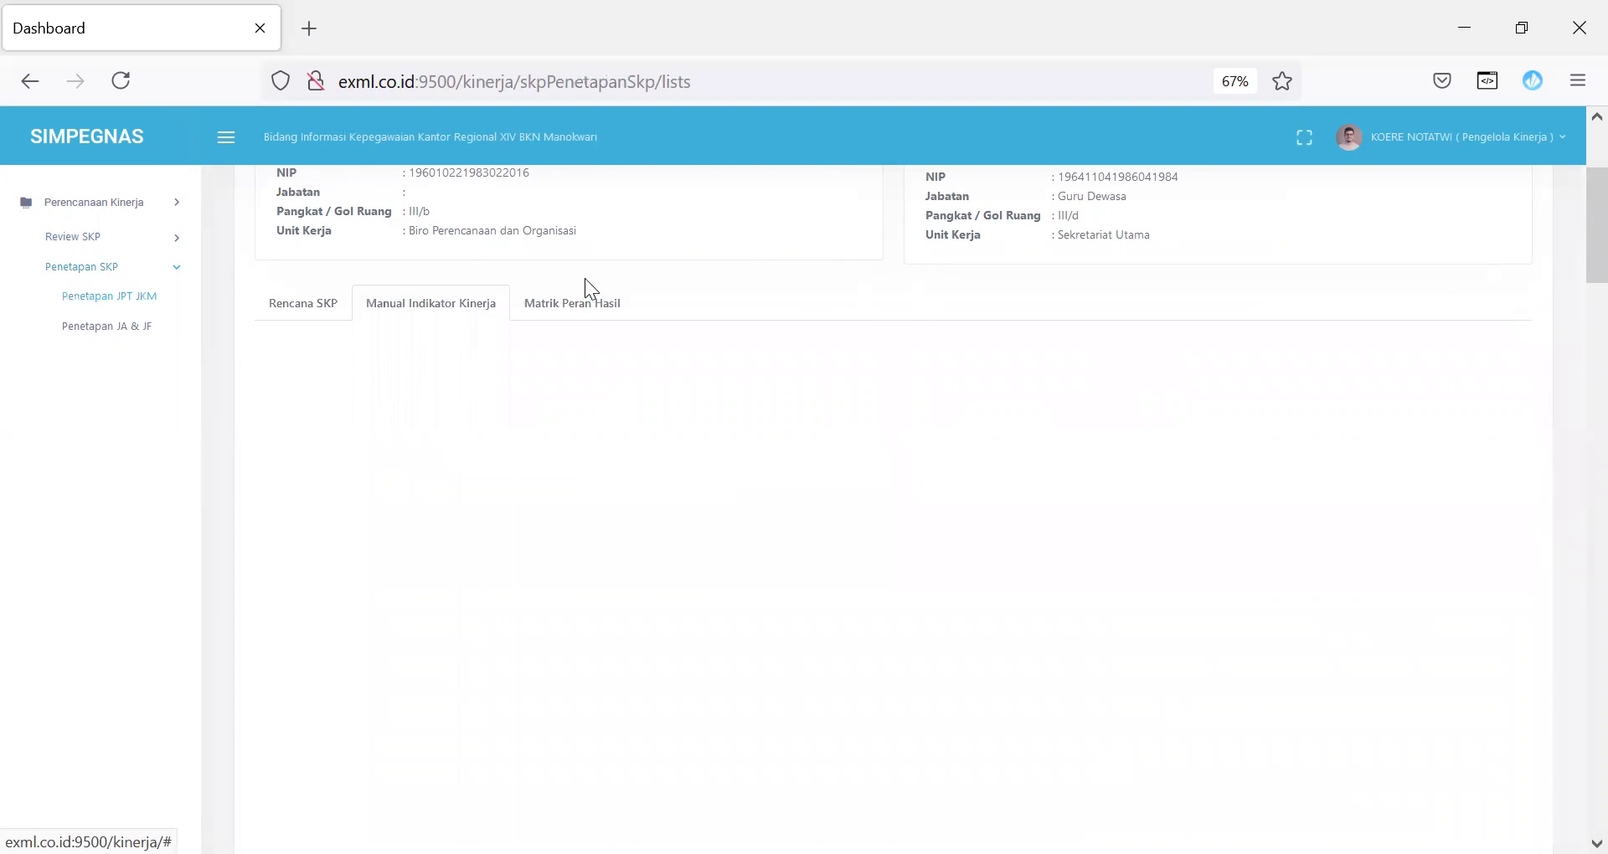
left_click(591, 304)
left_click(287, 307)
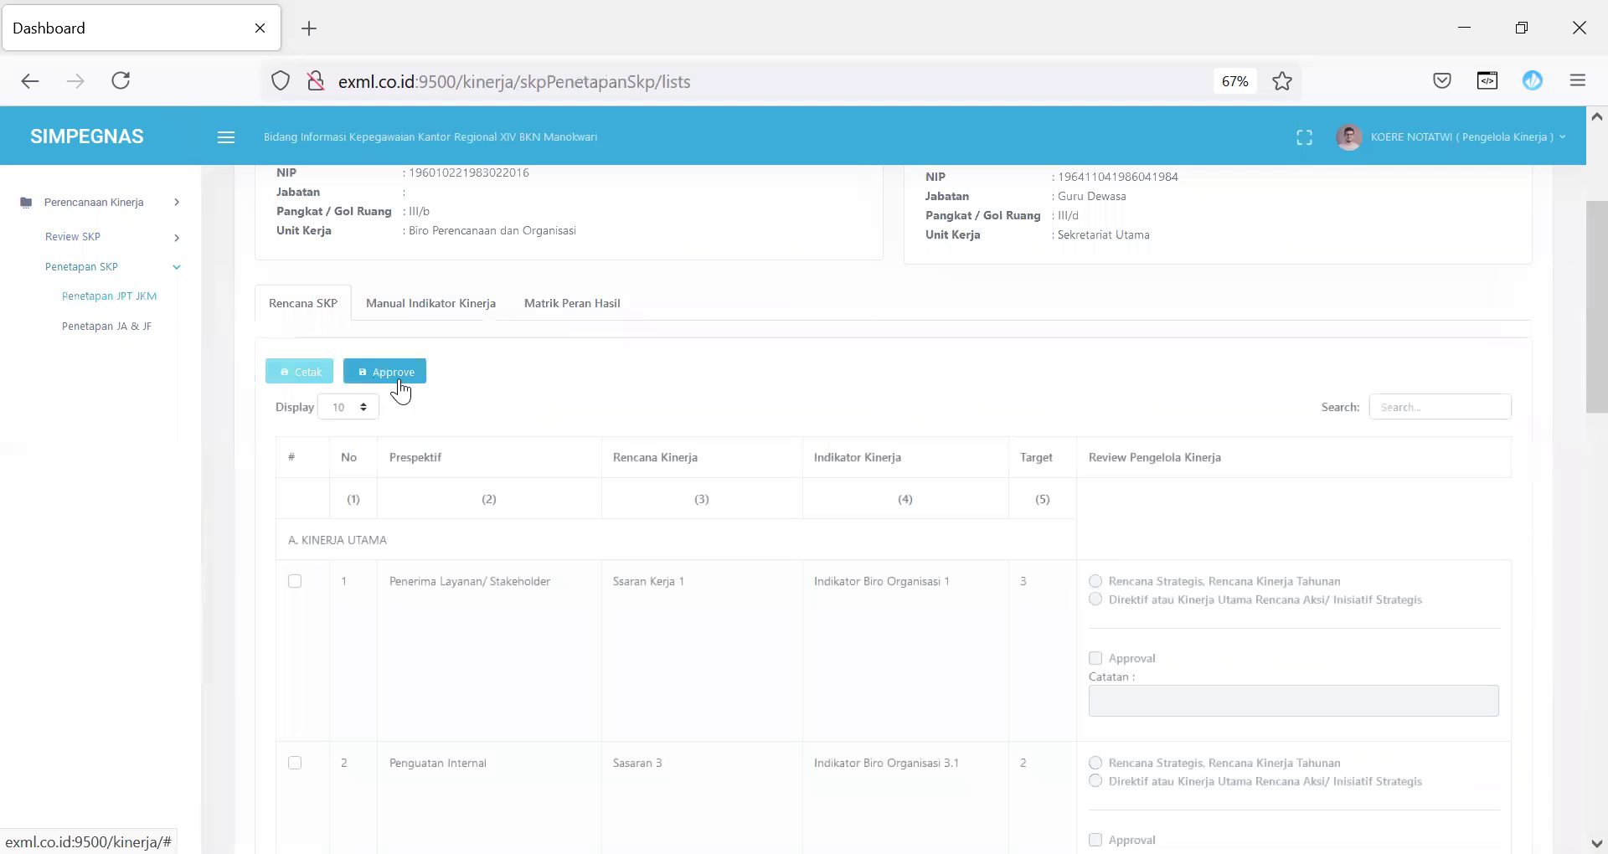
left_click(398, 383)
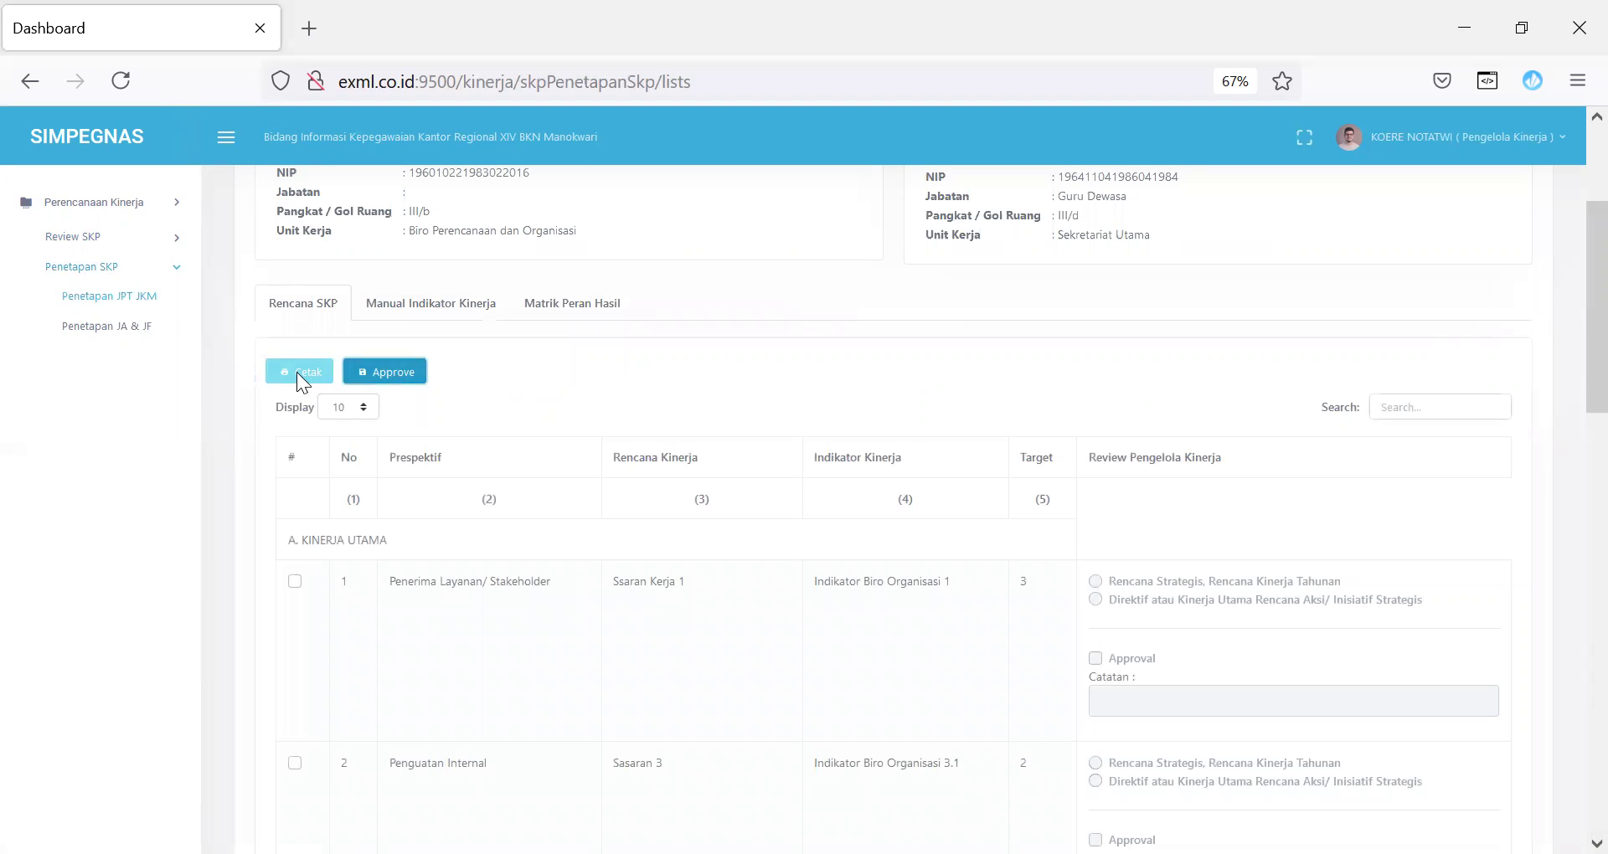
left_click(140, 333)
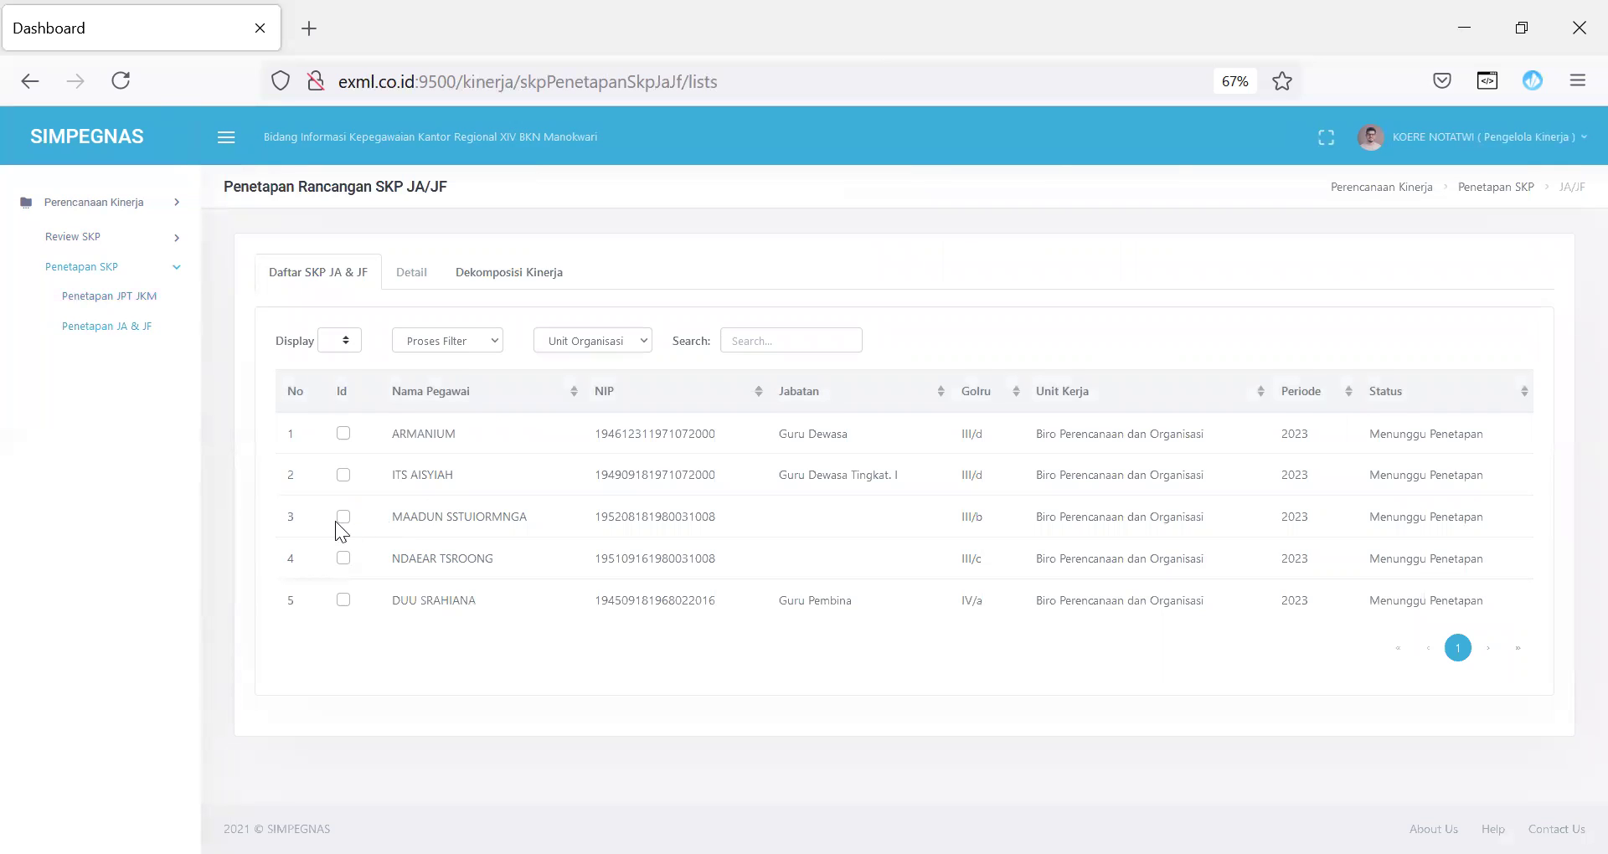
Step: Review the third employee's Rencana SKP, Target Penilaian Kinerja and Angka Kredit tabs
left_click(340, 519)
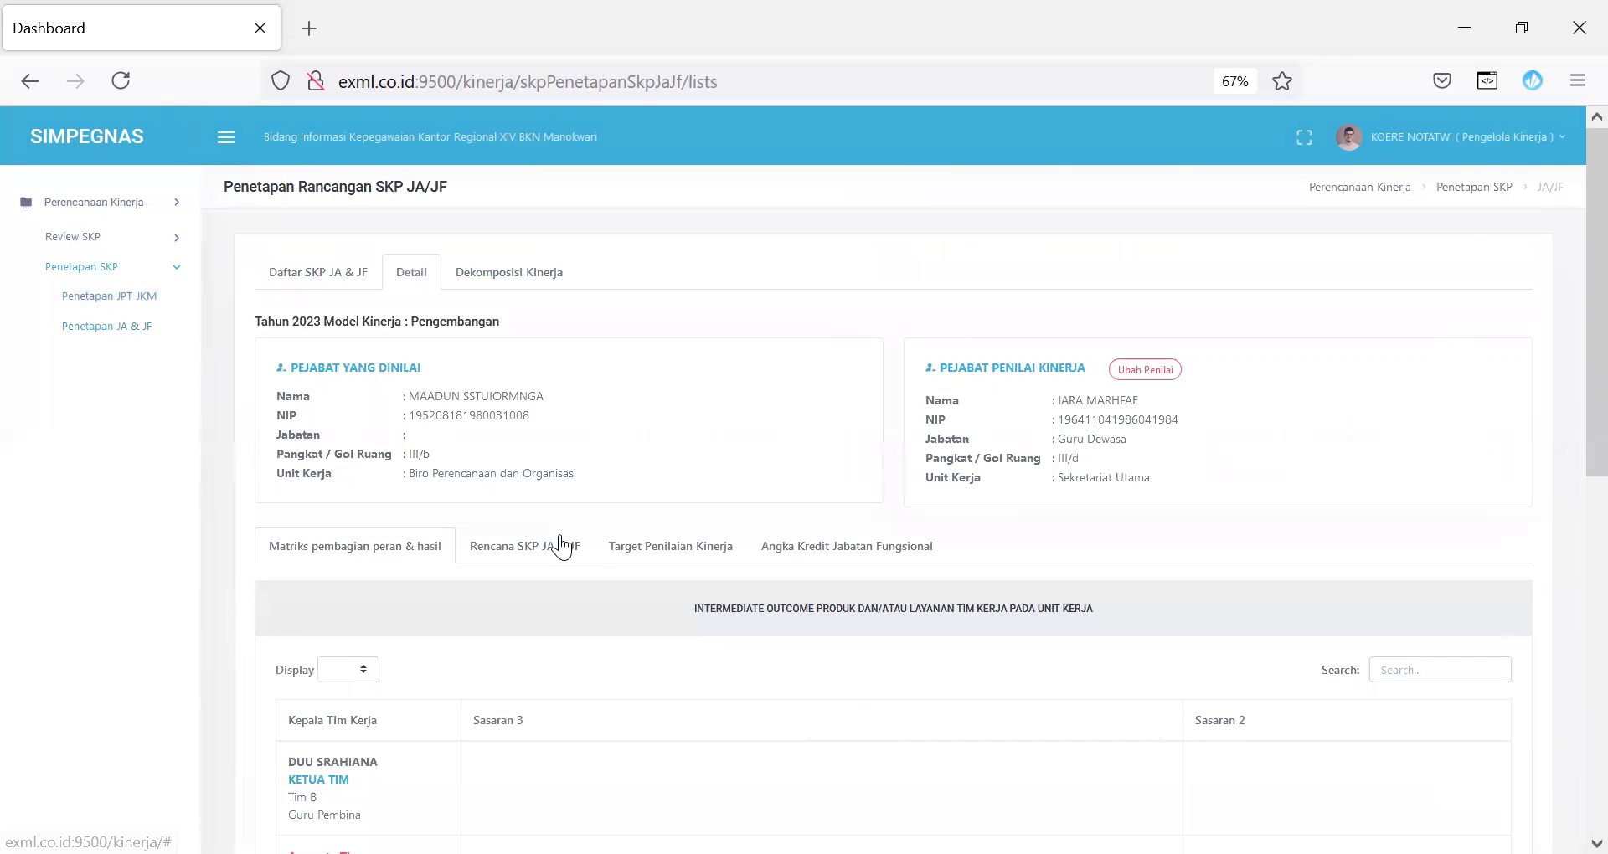
left_click(561, 550)
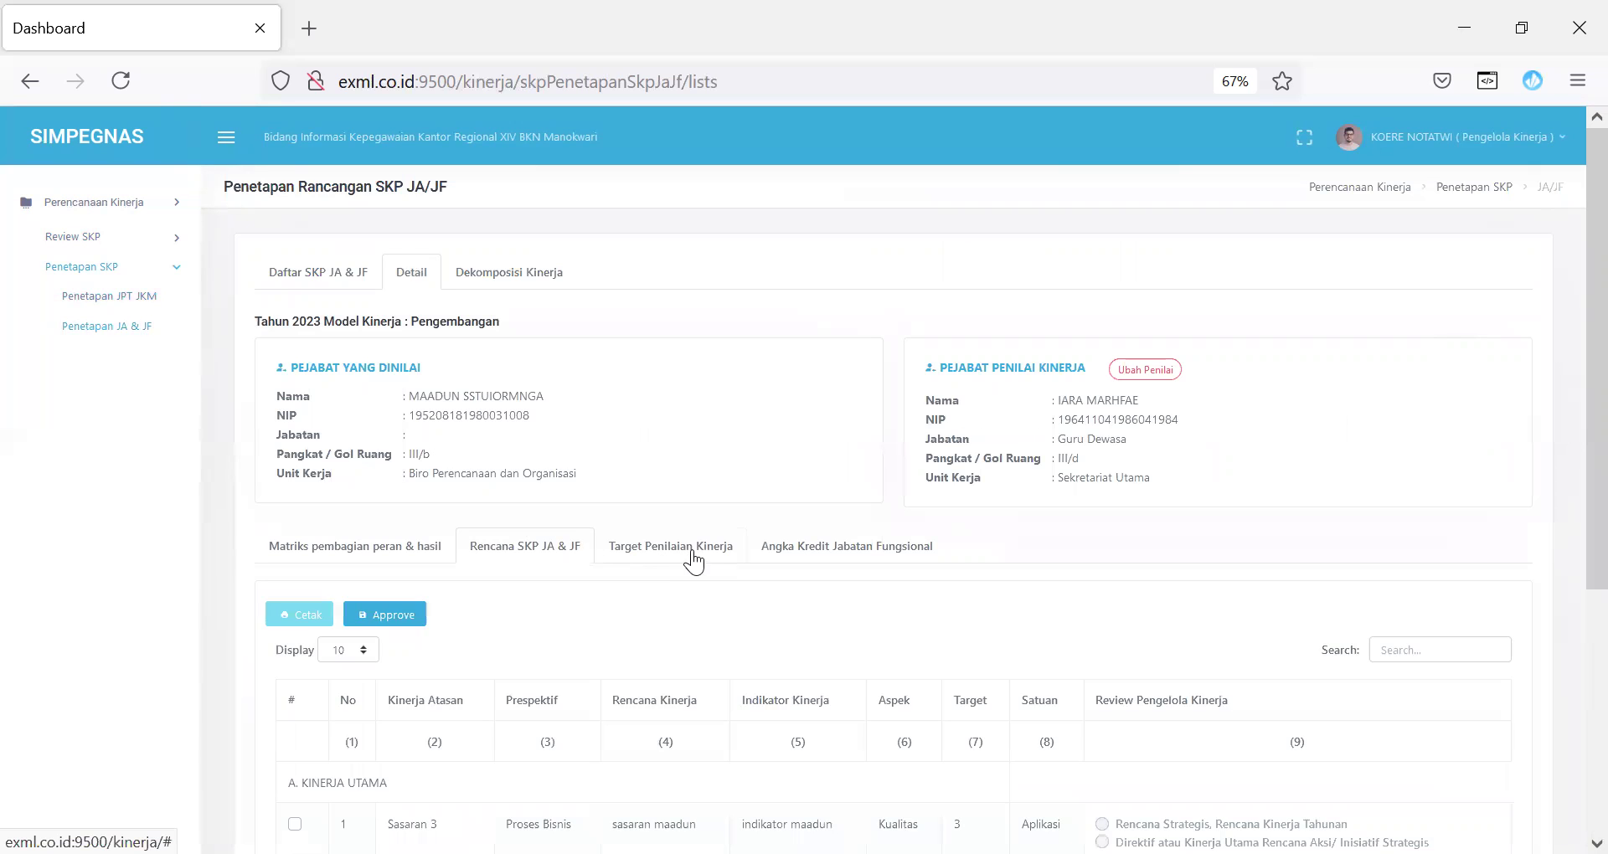
left_click(690, 551)
left_click(864, 551)
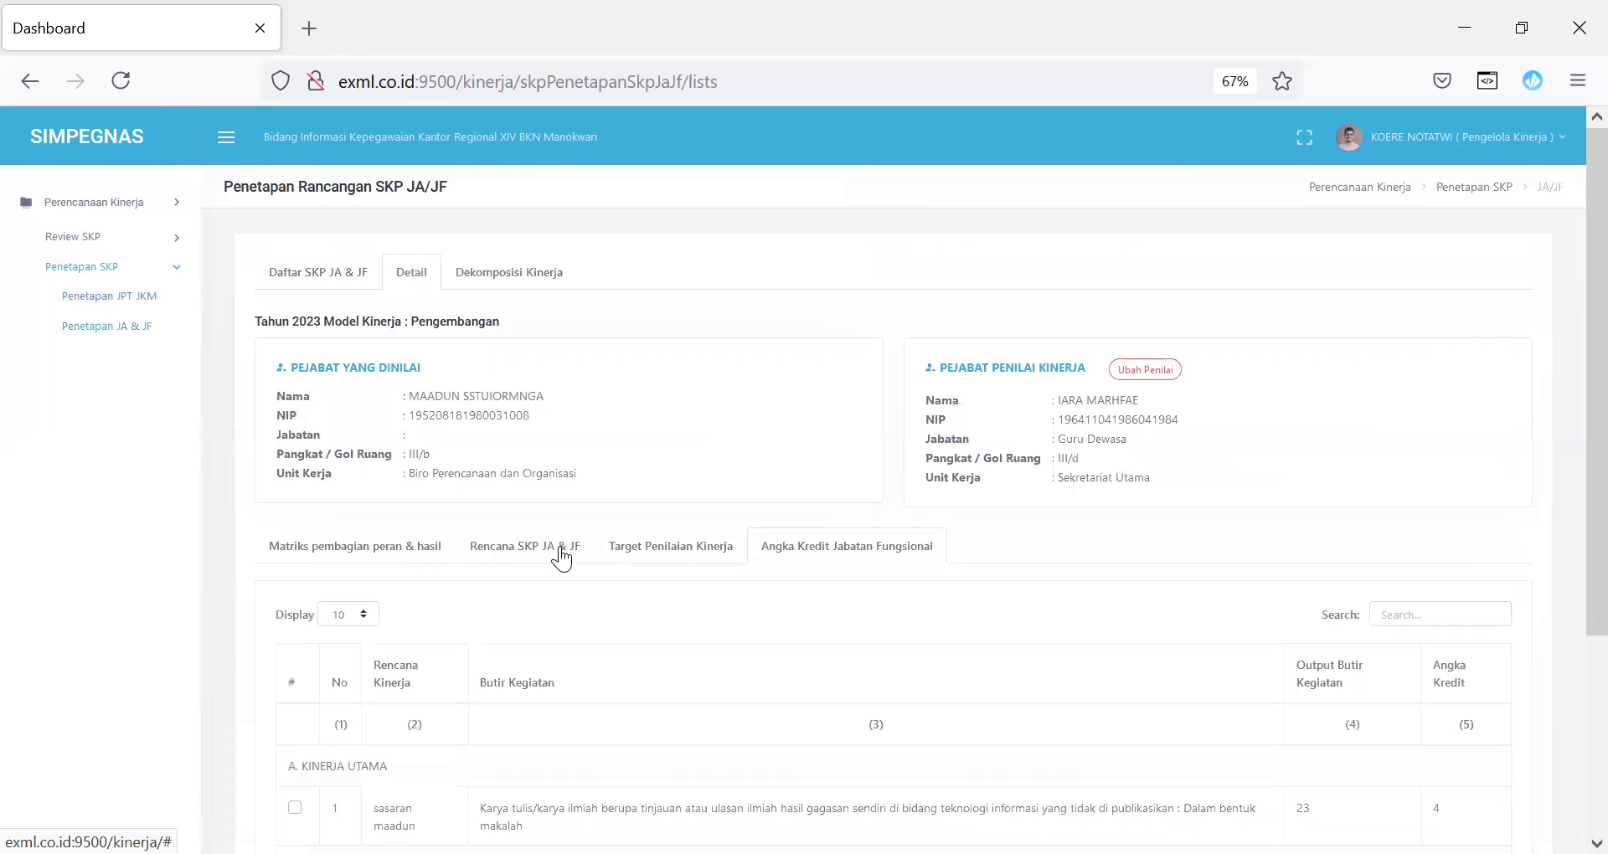
left_click(559, 553)
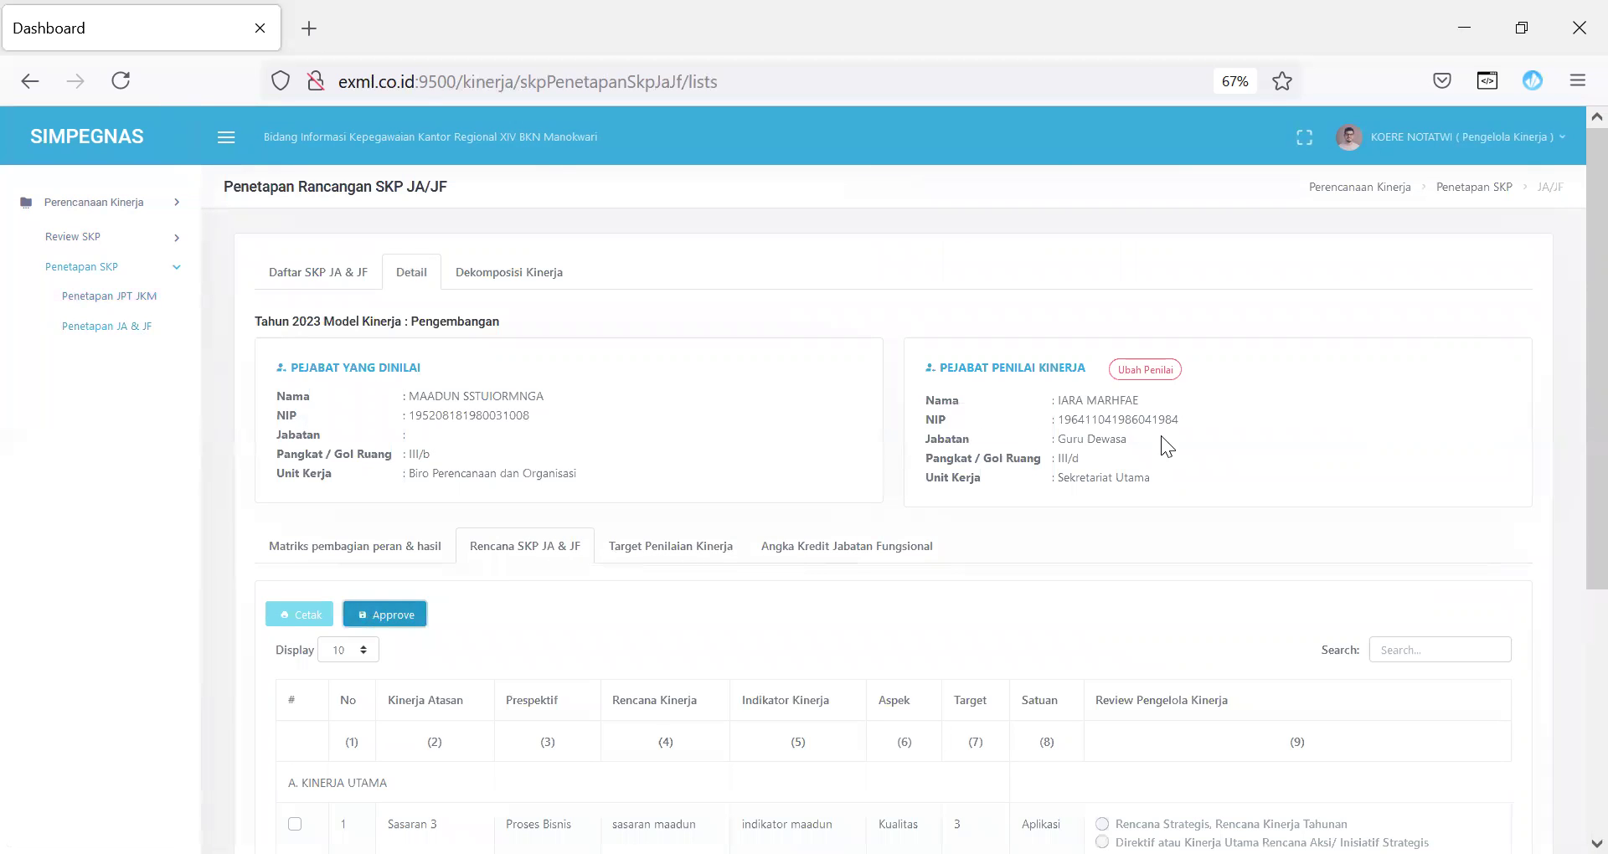
scroll(1568, 360, "down", 3)
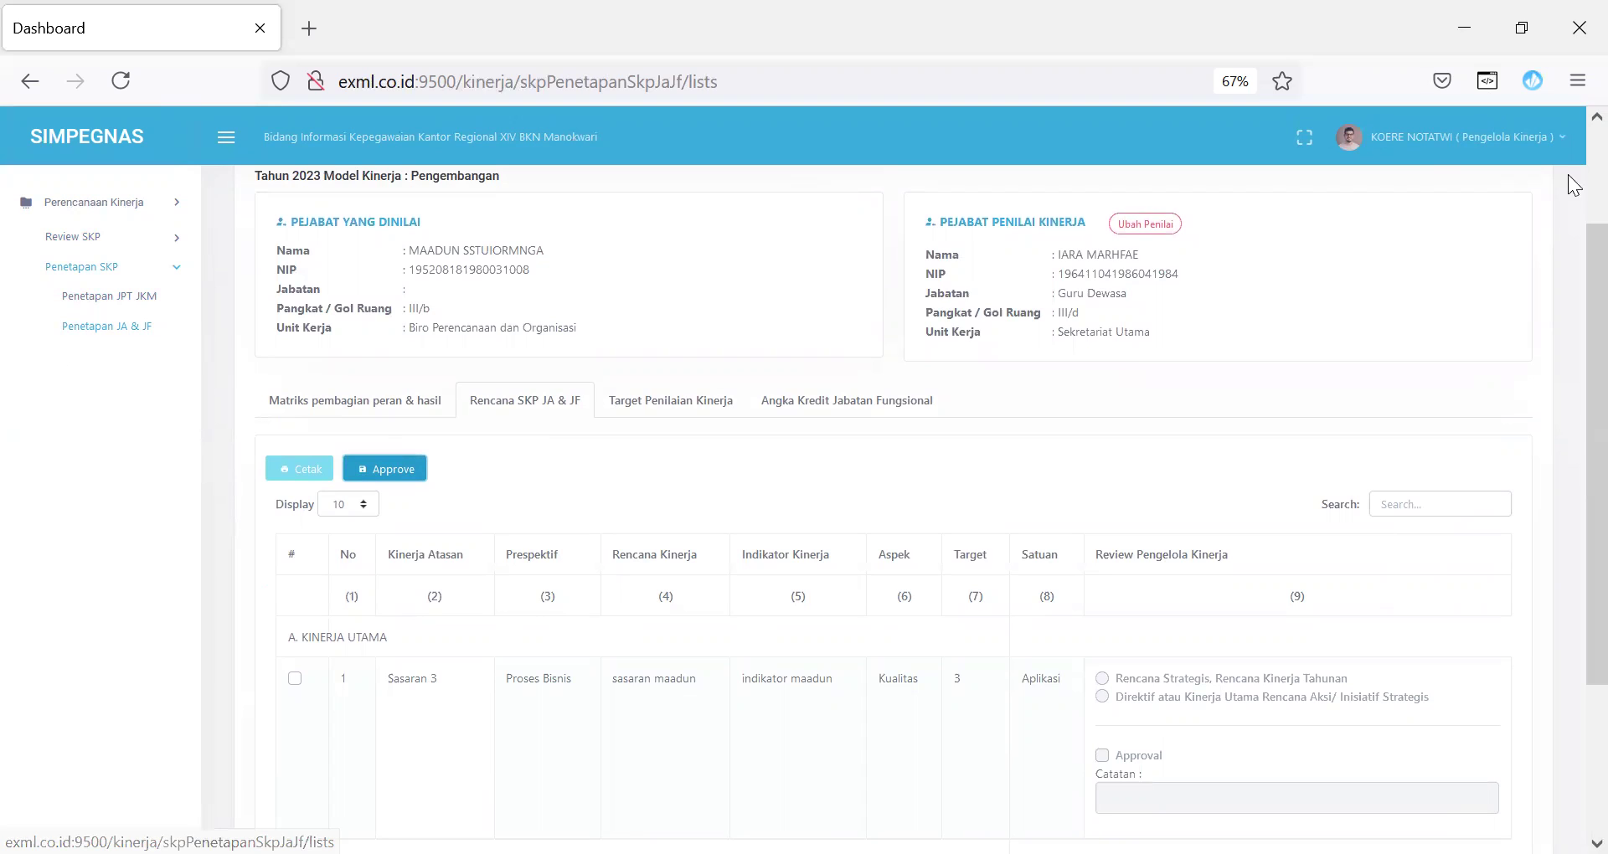
Step: Log out of the account and reload the SIMPEGNAS landing page
left_click(1436, 141)
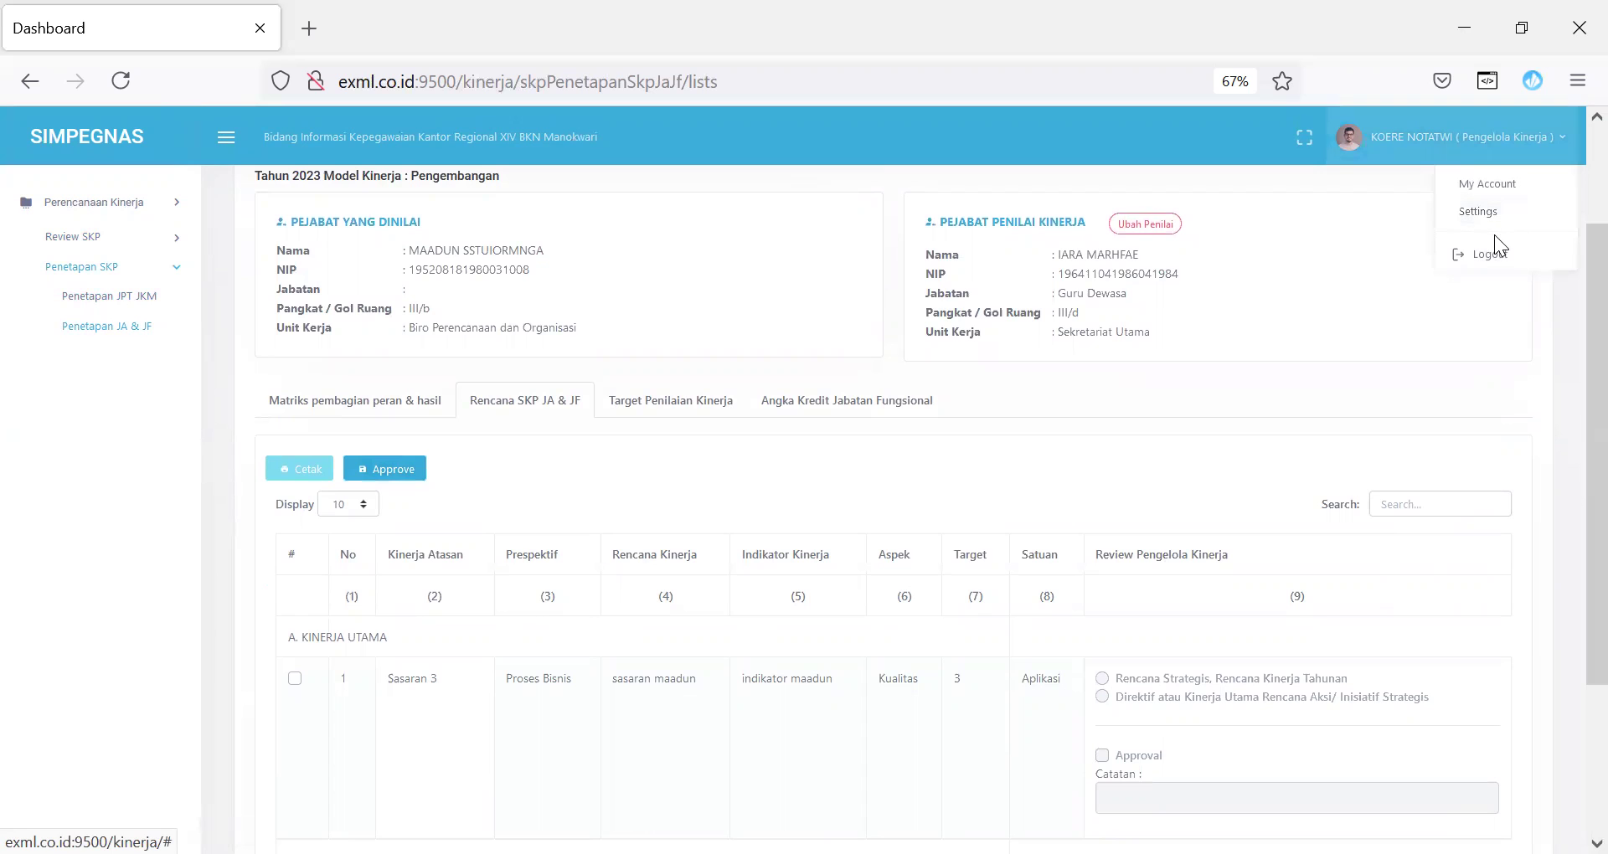
left_click(1492, 256)
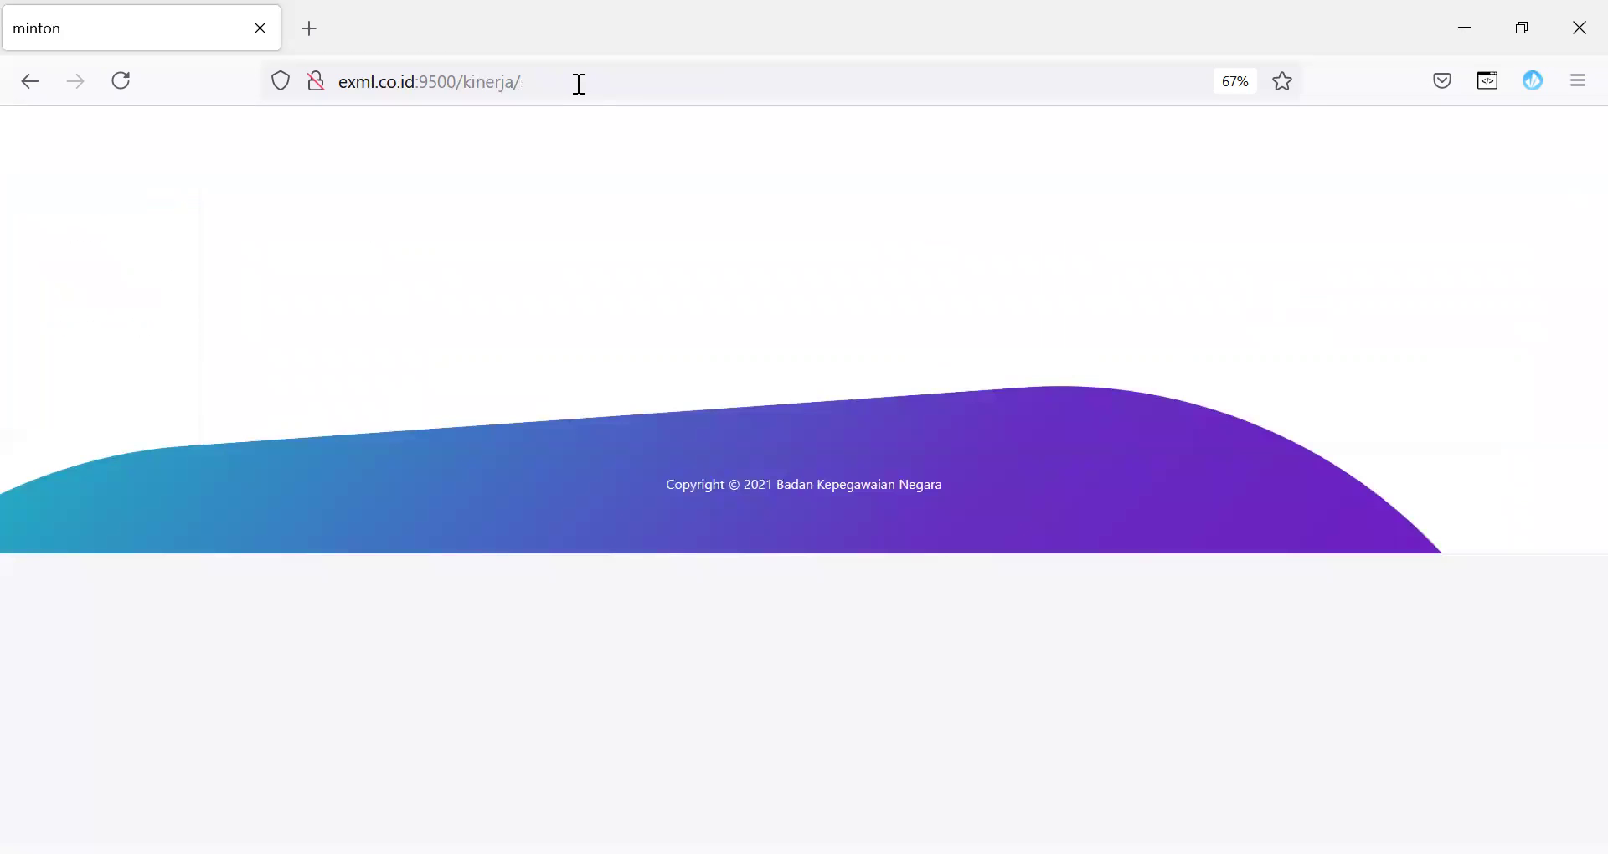
left_click(579, 82)
key("Return")
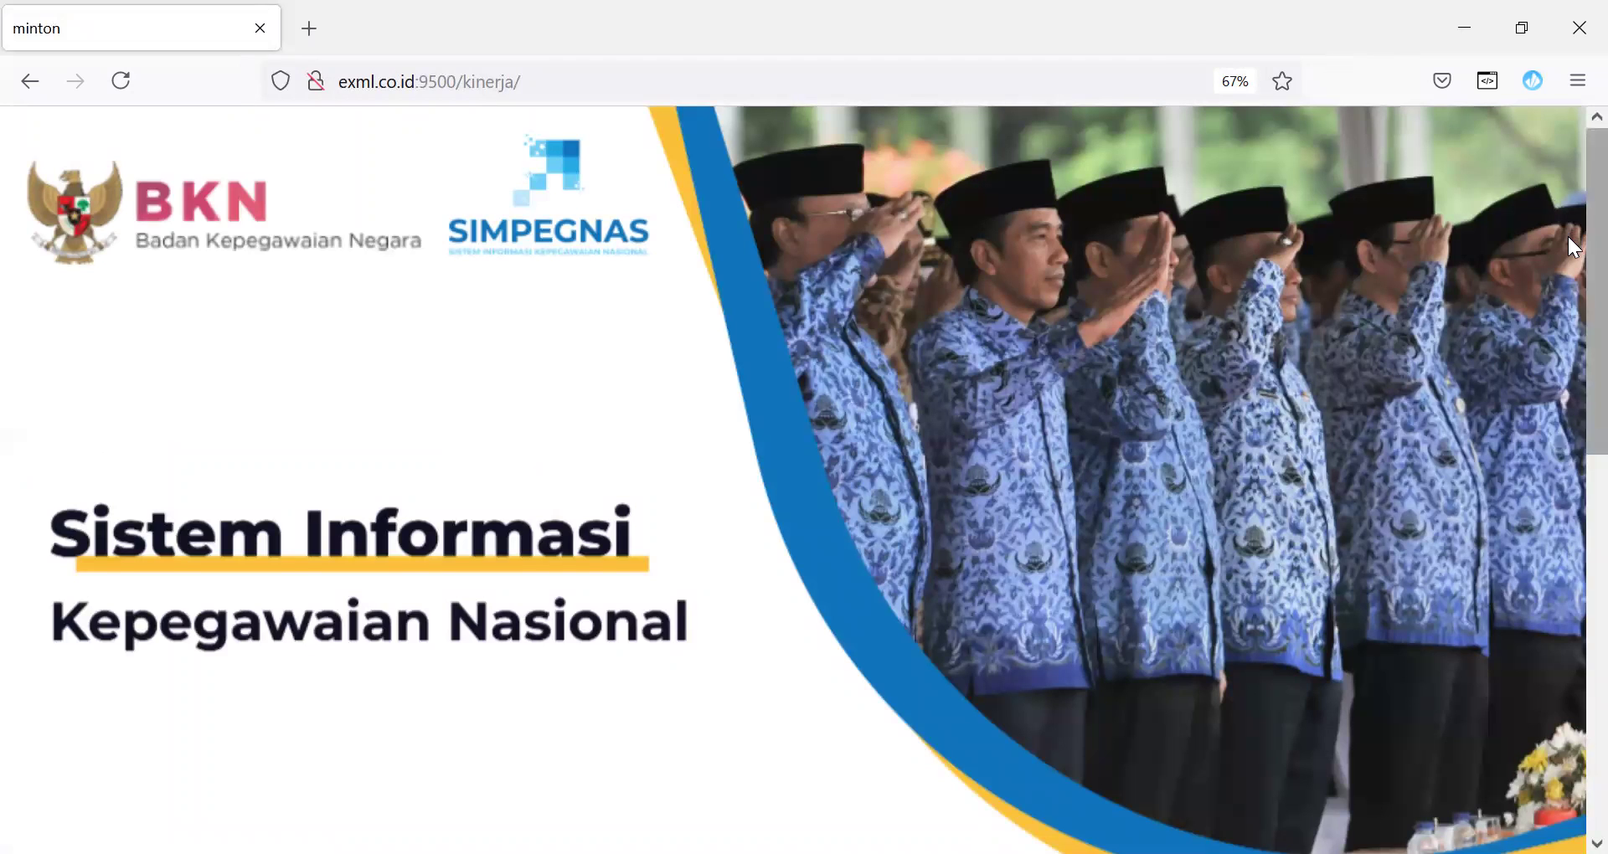
Step: Log into KINERJA with the saved username and account password, saving the login in the browser
scroll(1567, 236, "down", 10)
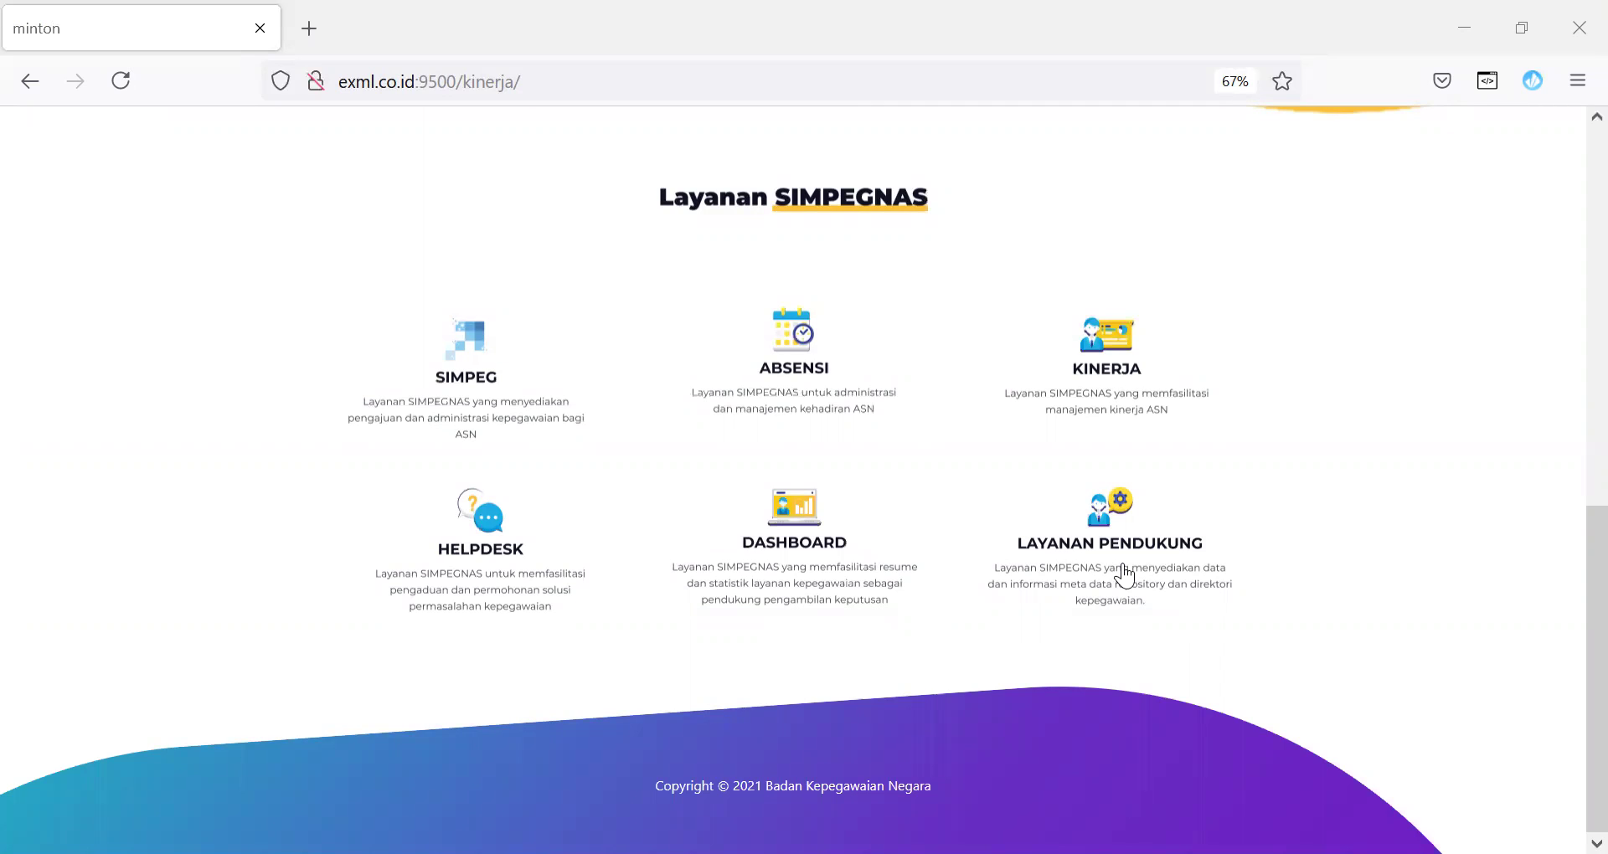
left_click(1132, 362)
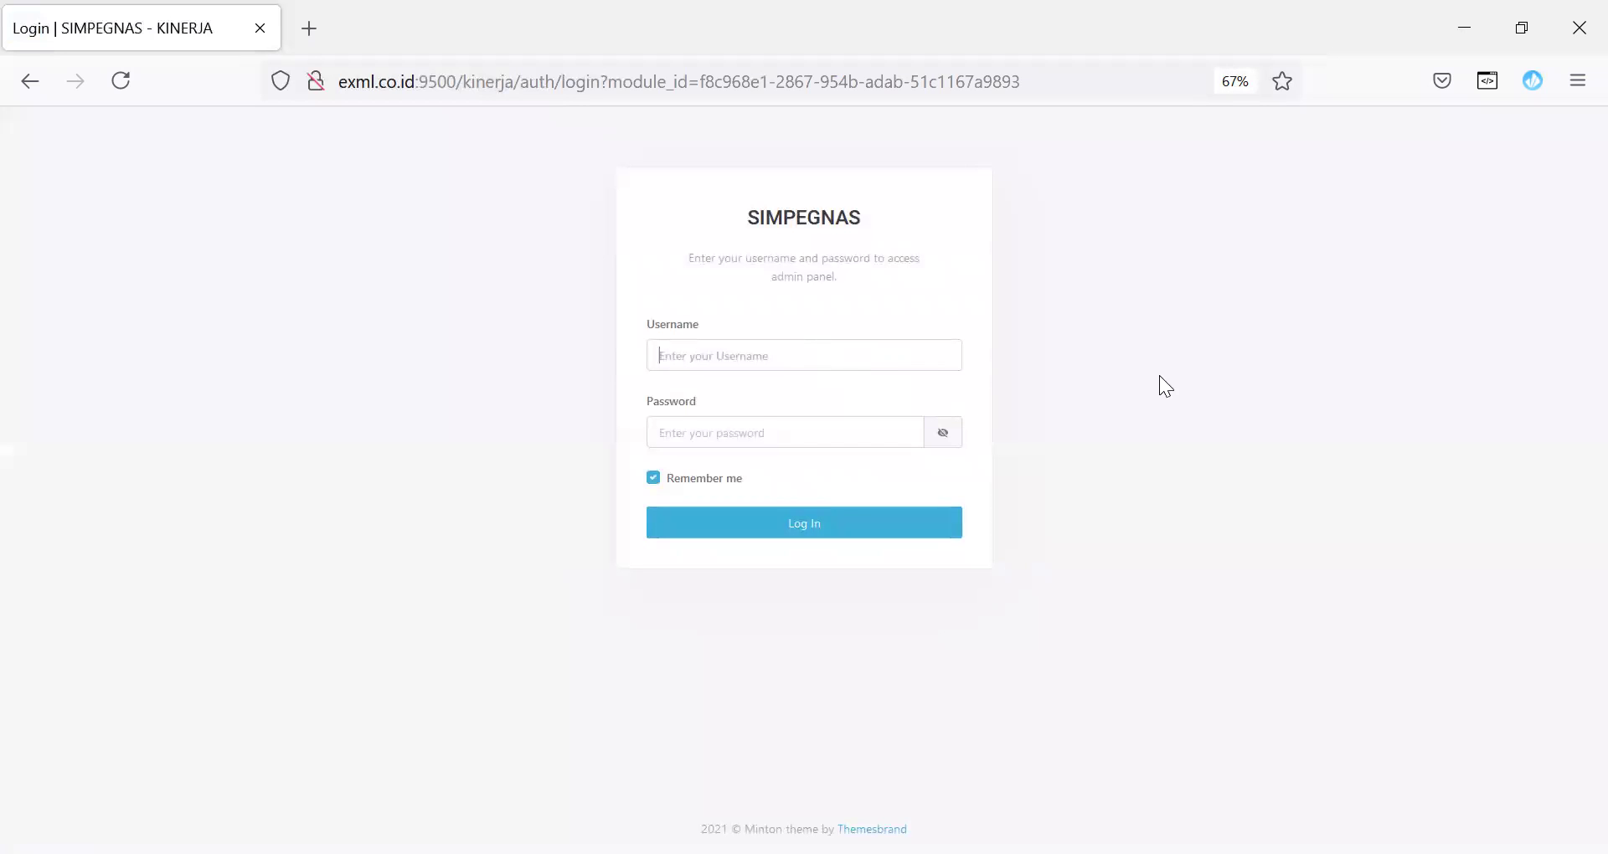
left_click(828, 430)
type("•••")
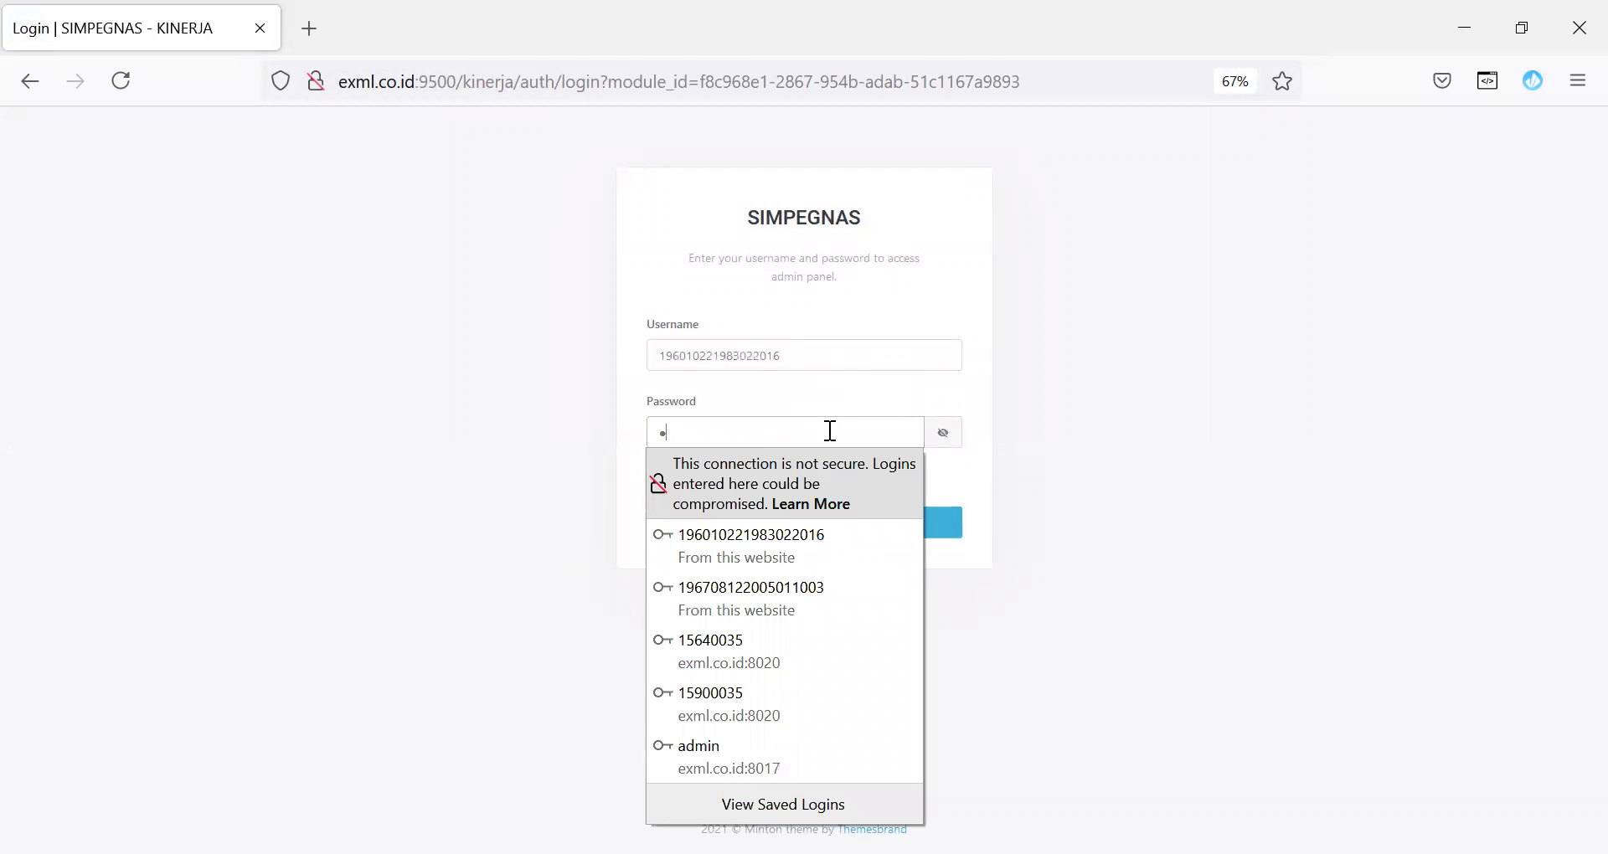
left_click(883, 526)
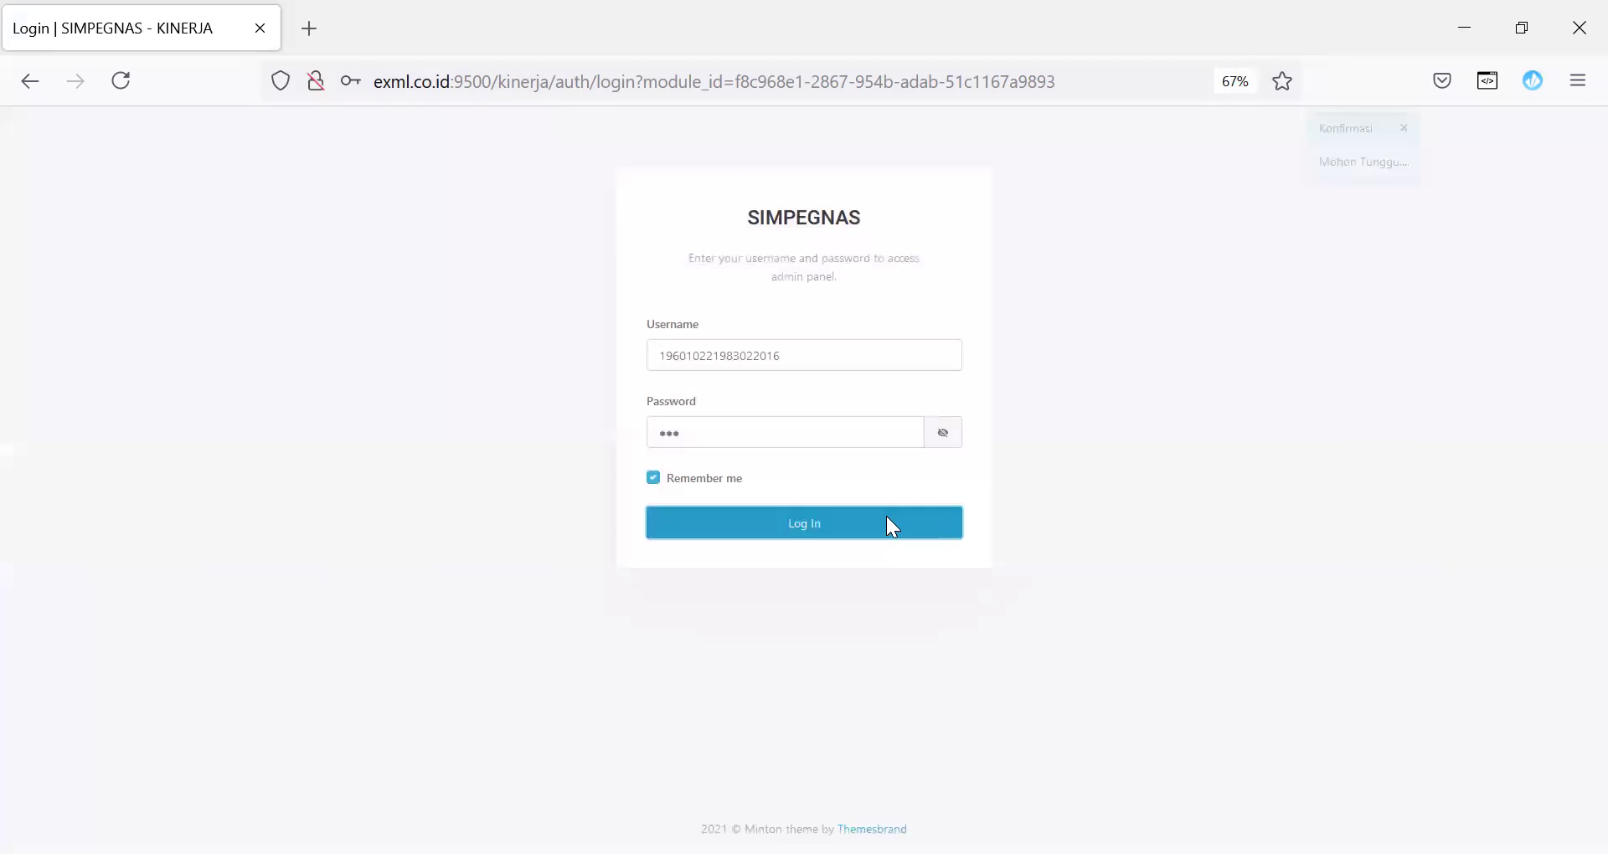
left_click(556, 399)
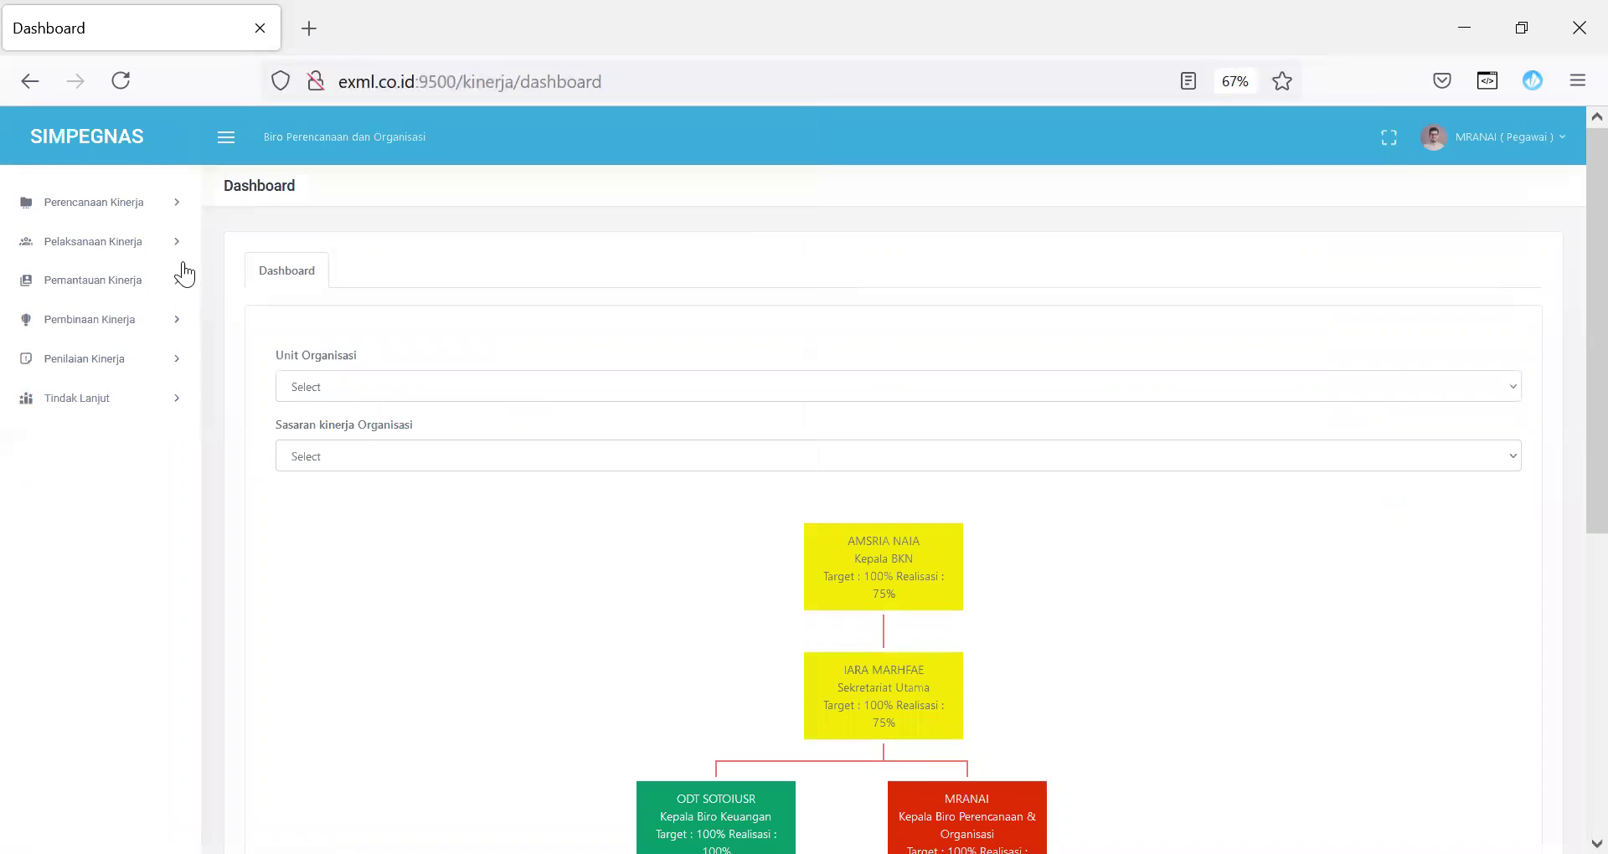
Step: Open the employee's Rencana Aksi/Inisiatif Strategis detail, starting and cancelling a new entry
left_click(159, 251)
left_click(163, 290)
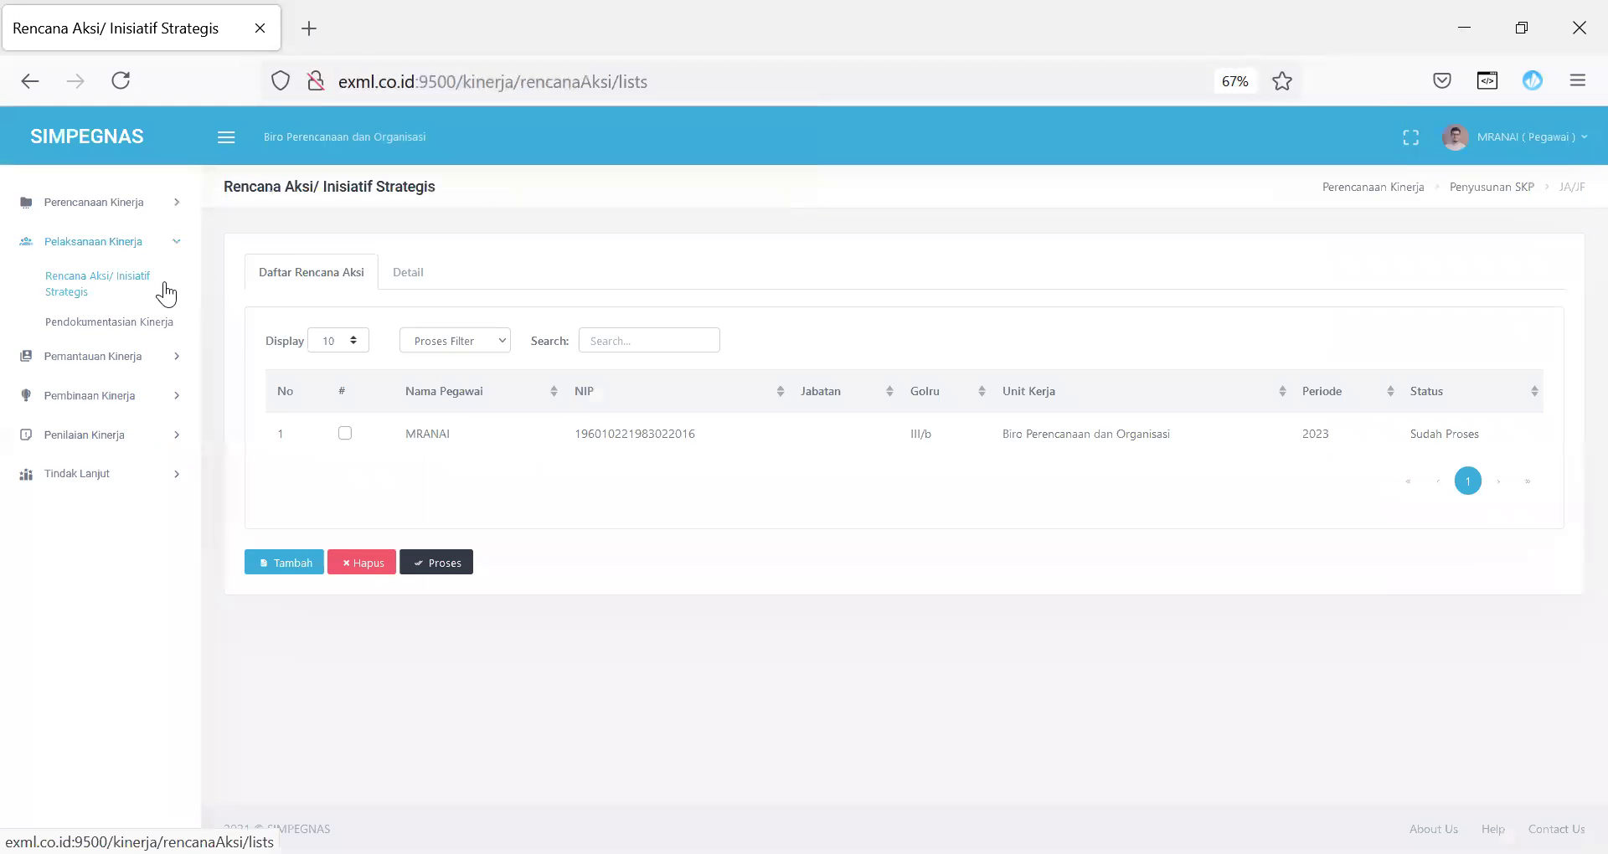
left_click(344, 433)
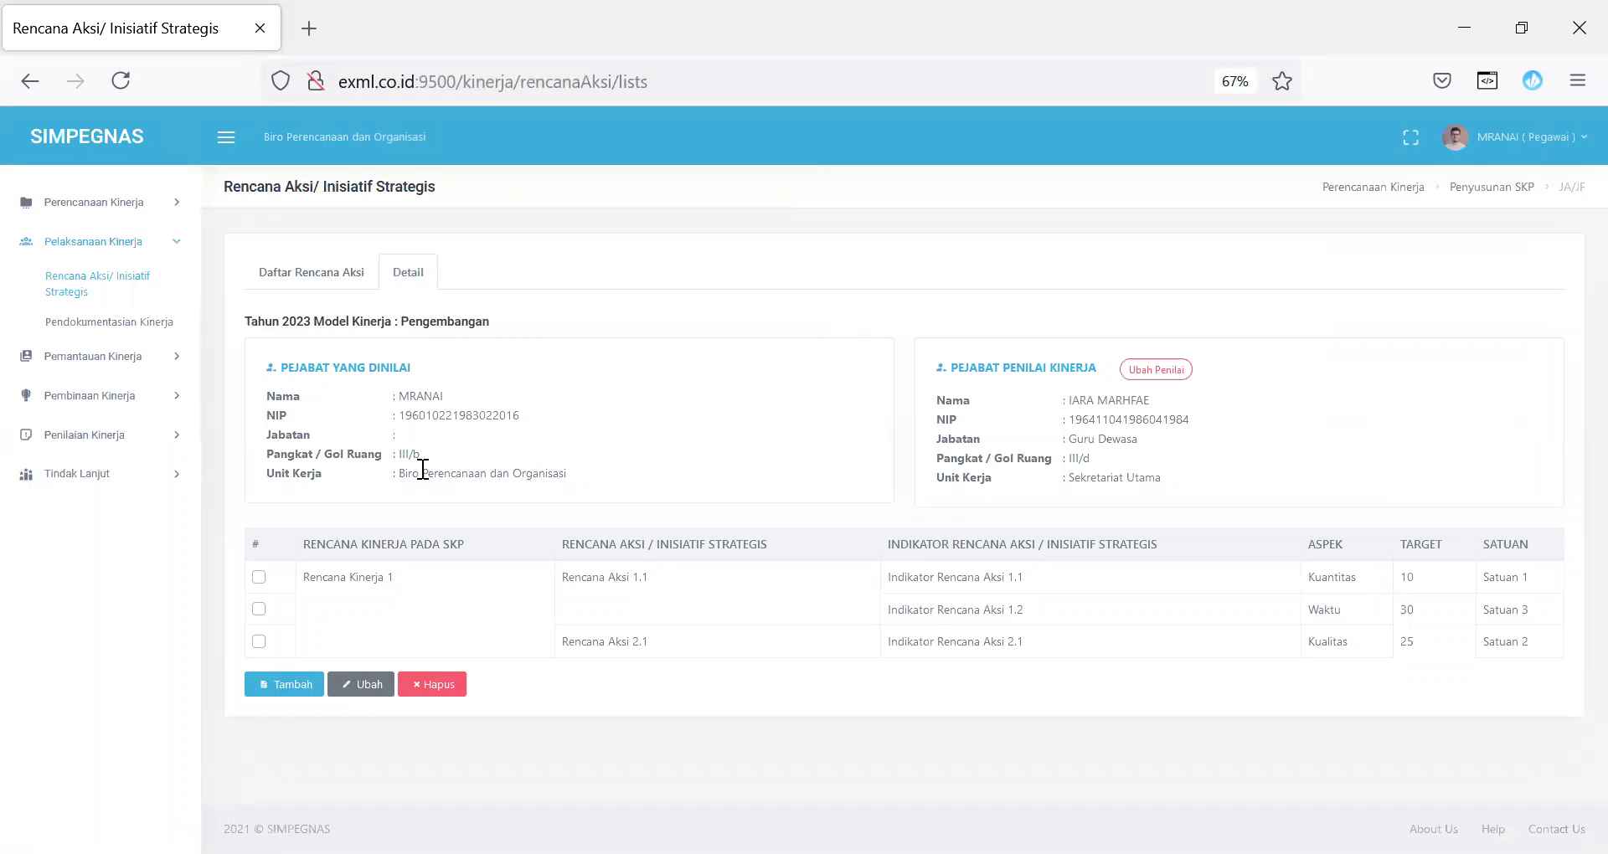
left_click(268, 688)
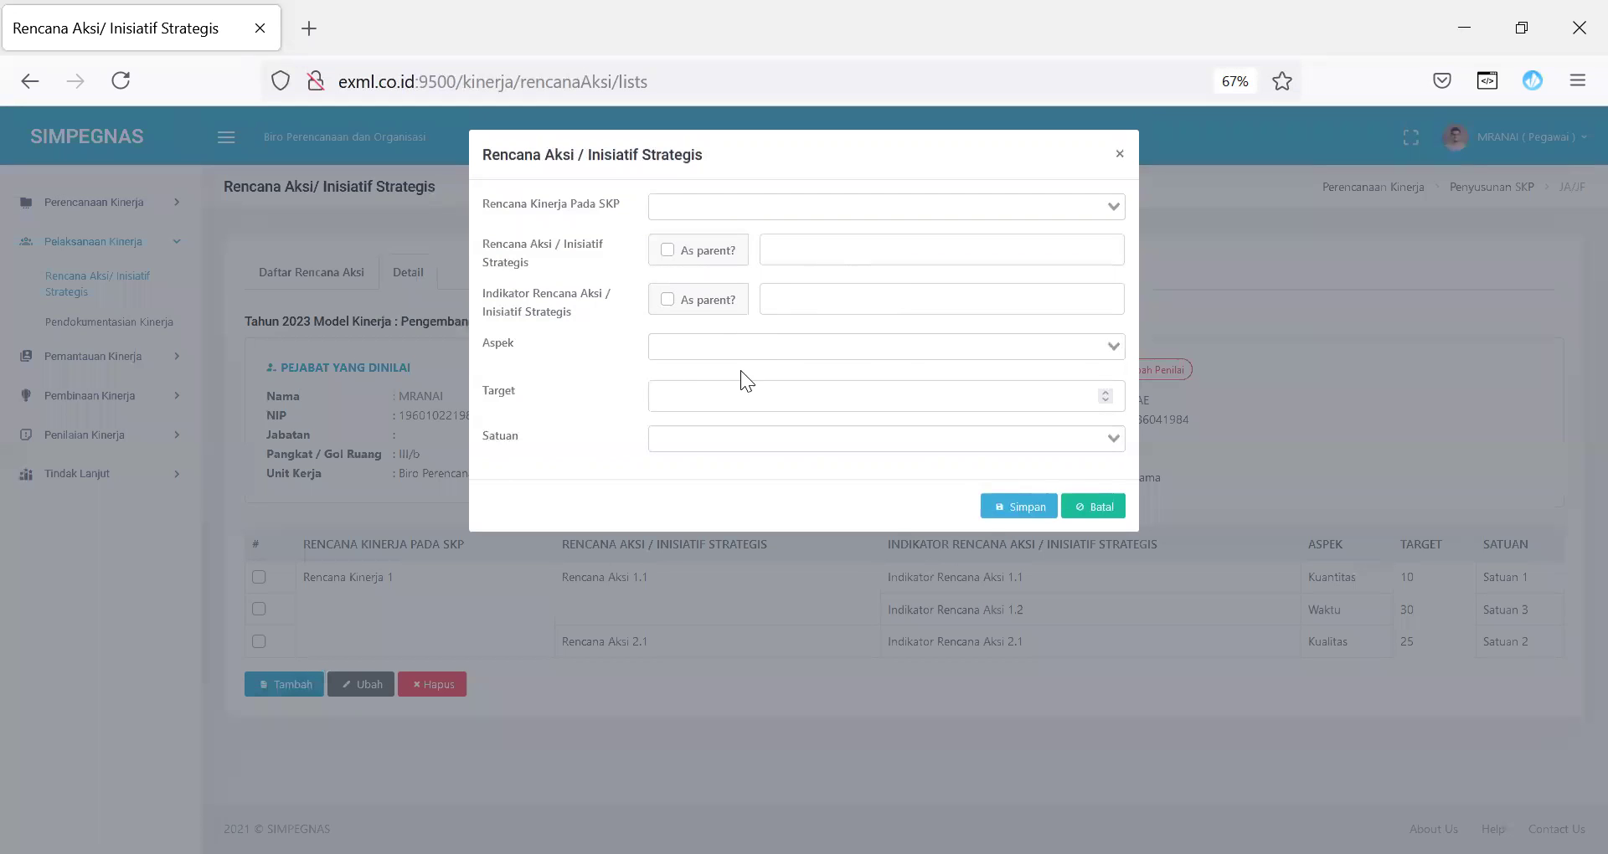
left_click(1110, 515)
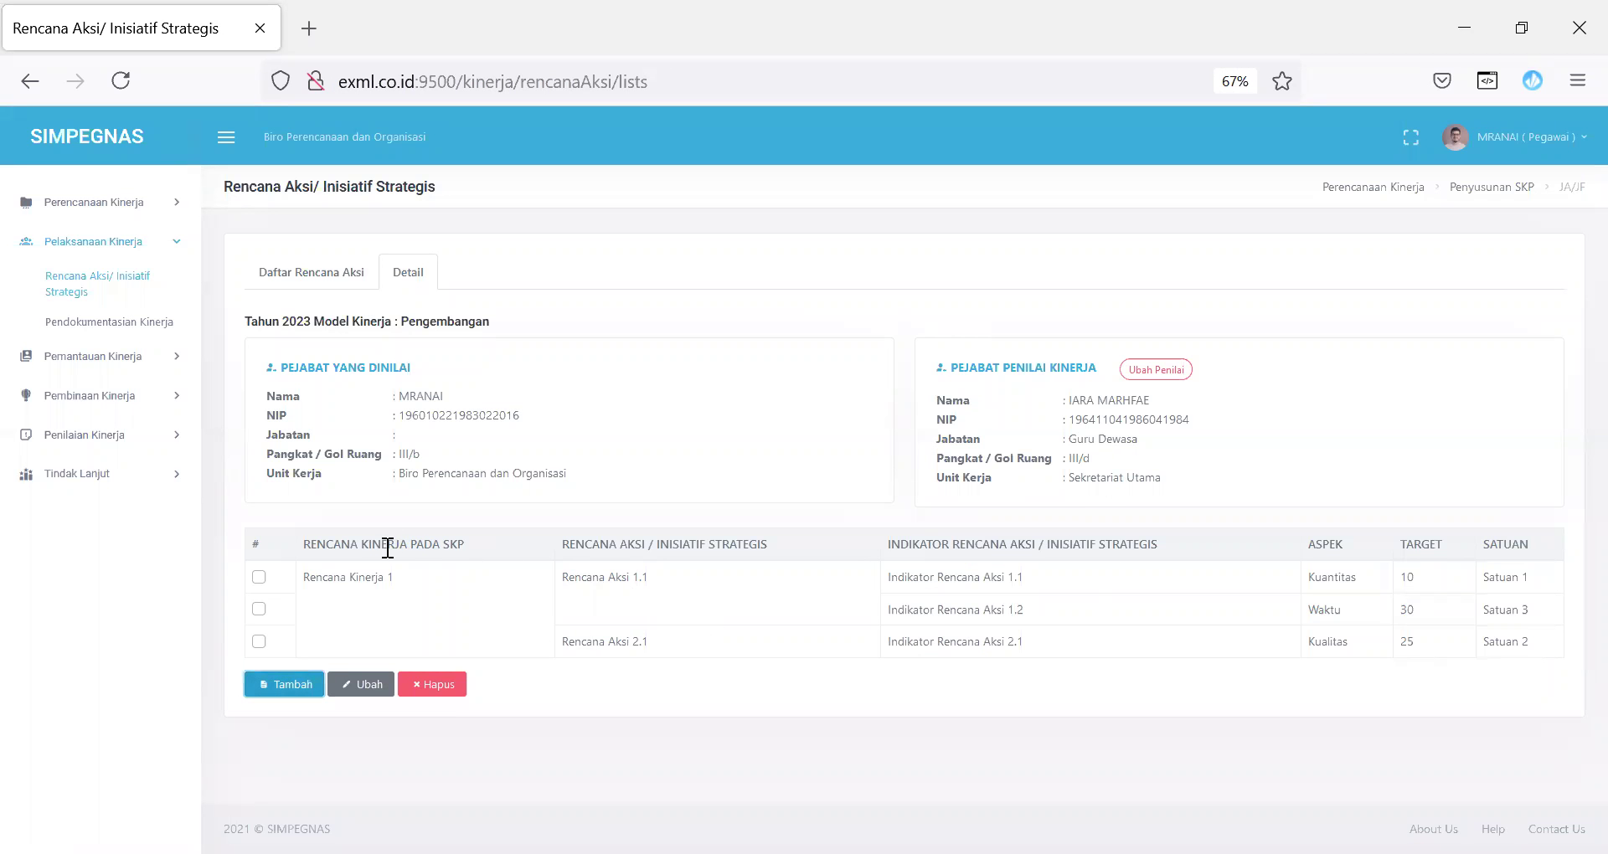
left_click_drag(326, 545, 473, 549)
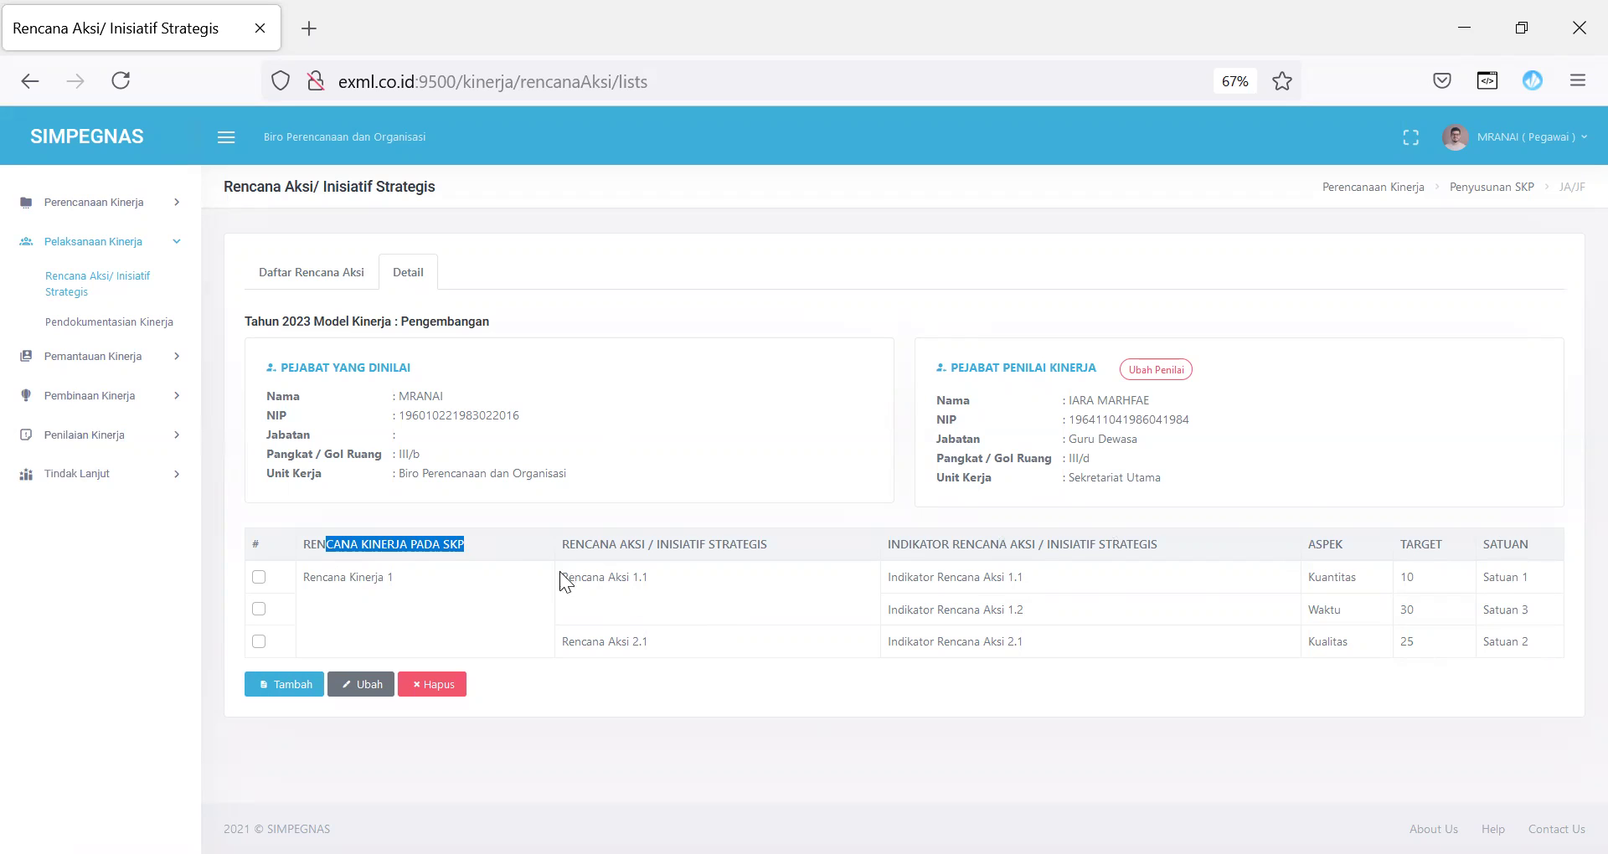
Step: Visit Pendokumentasian Kinerja, then log out and scroll to the Layanan SIMPEGNAS services
left_click(86, 325)
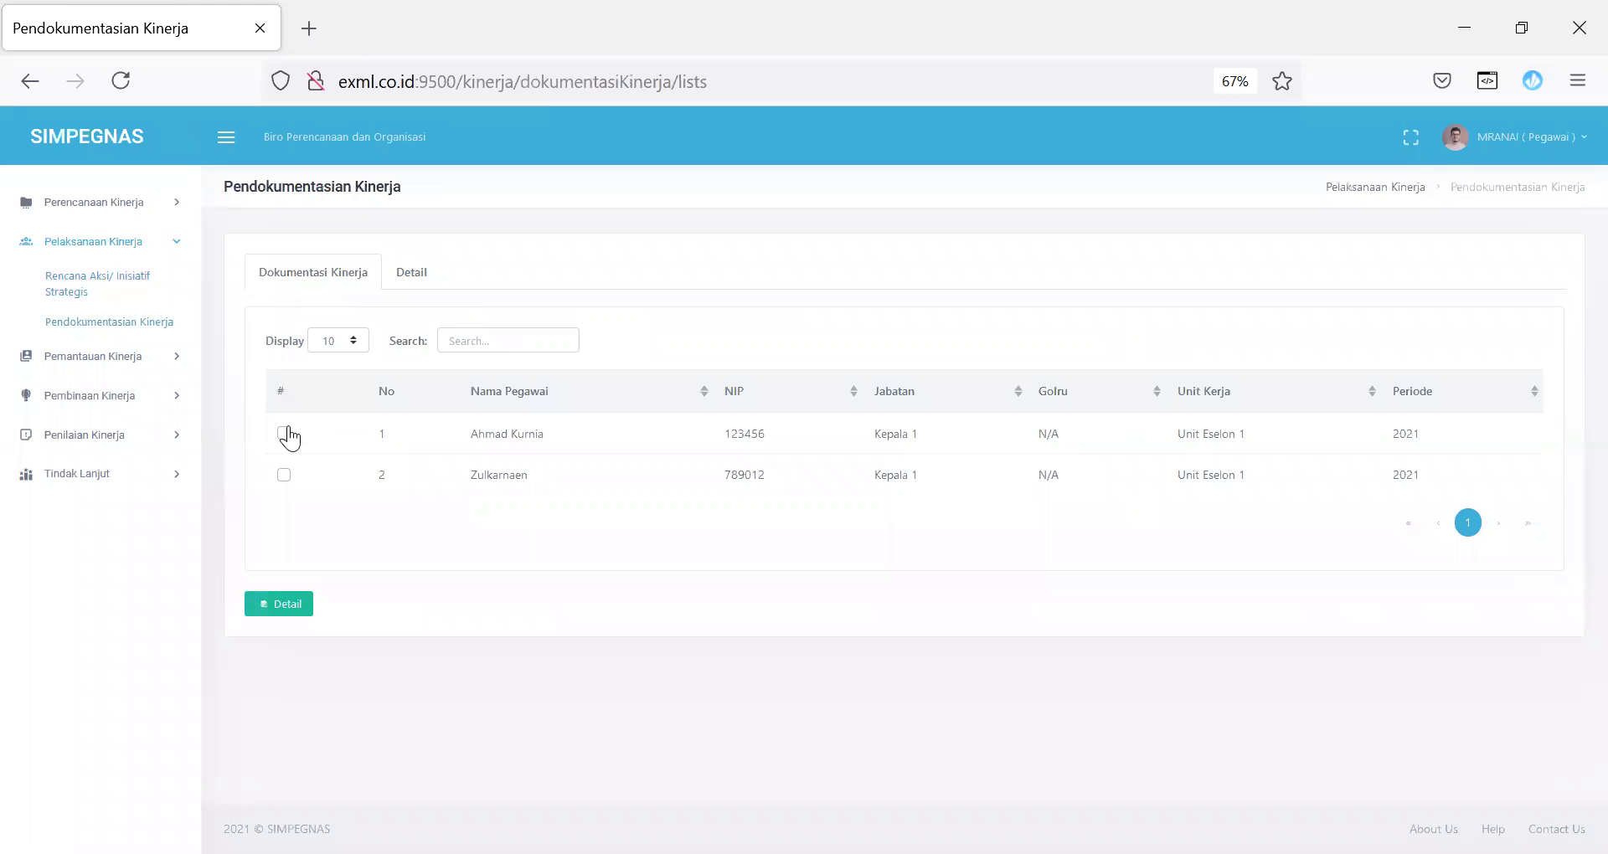
left_click(1546, 141)
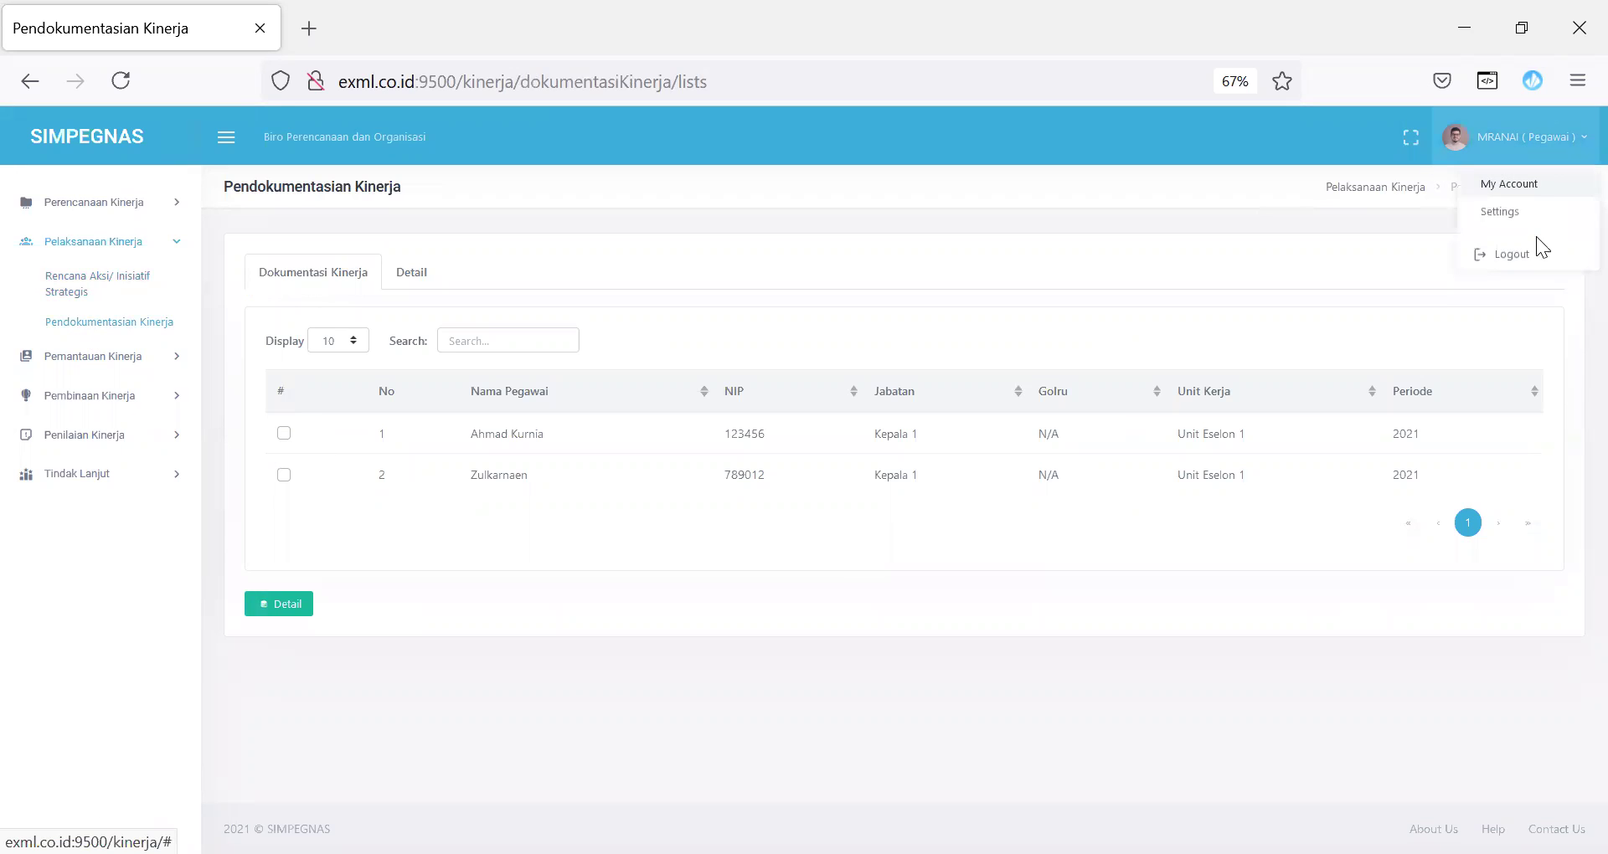
left_click(1532, 253)
left_click_drag(1596, 352, 1596, 753)
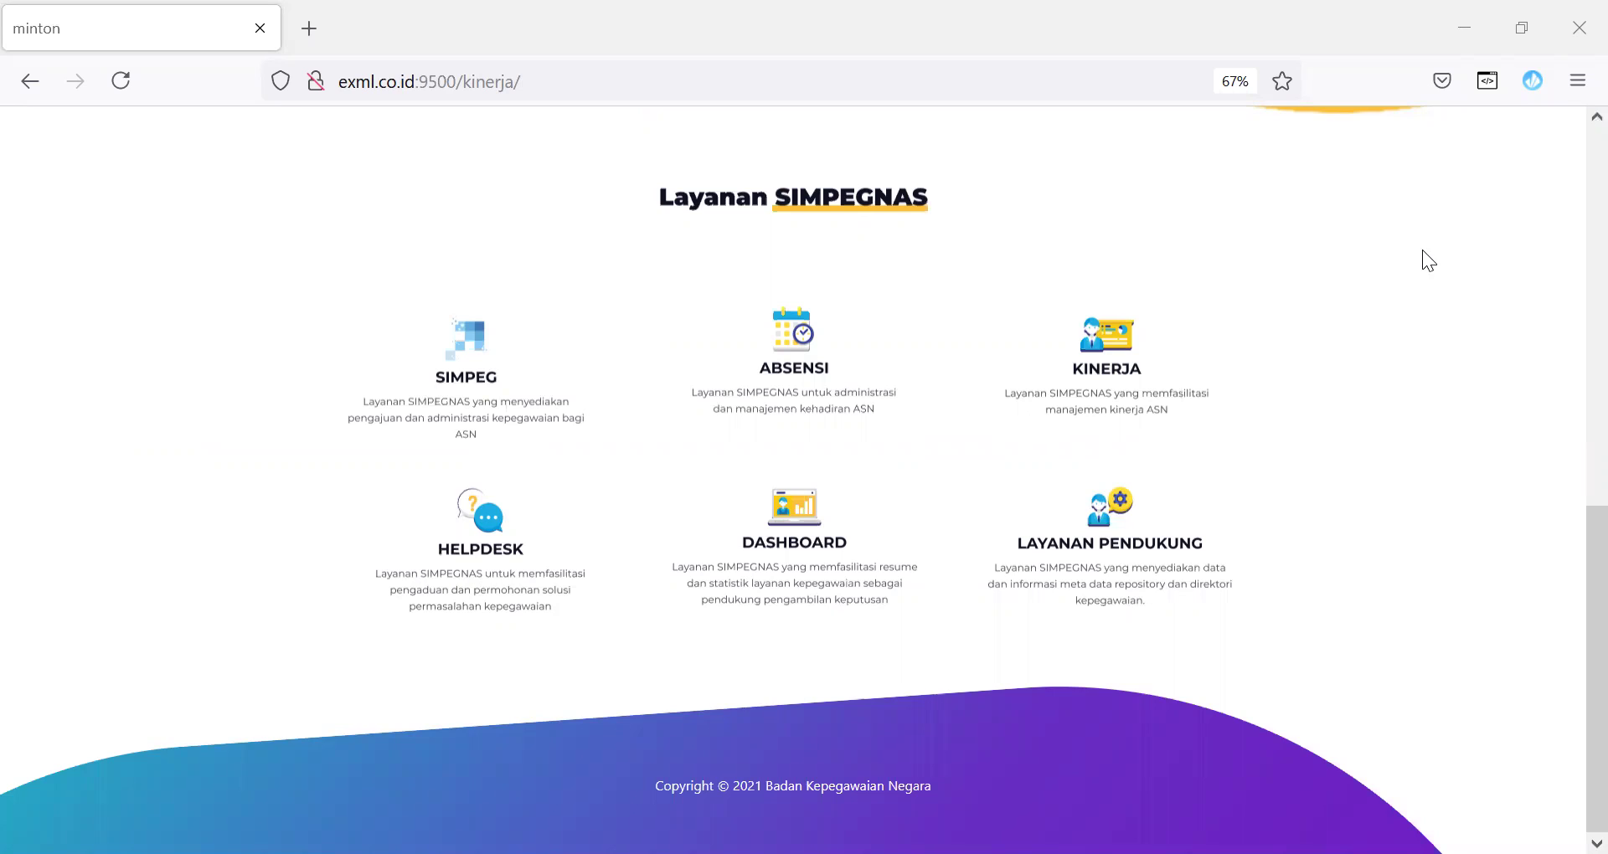
Step: Log into KINERJA with the employee ID username and password, choosing Super Administrator access
left_click(1127, 373)
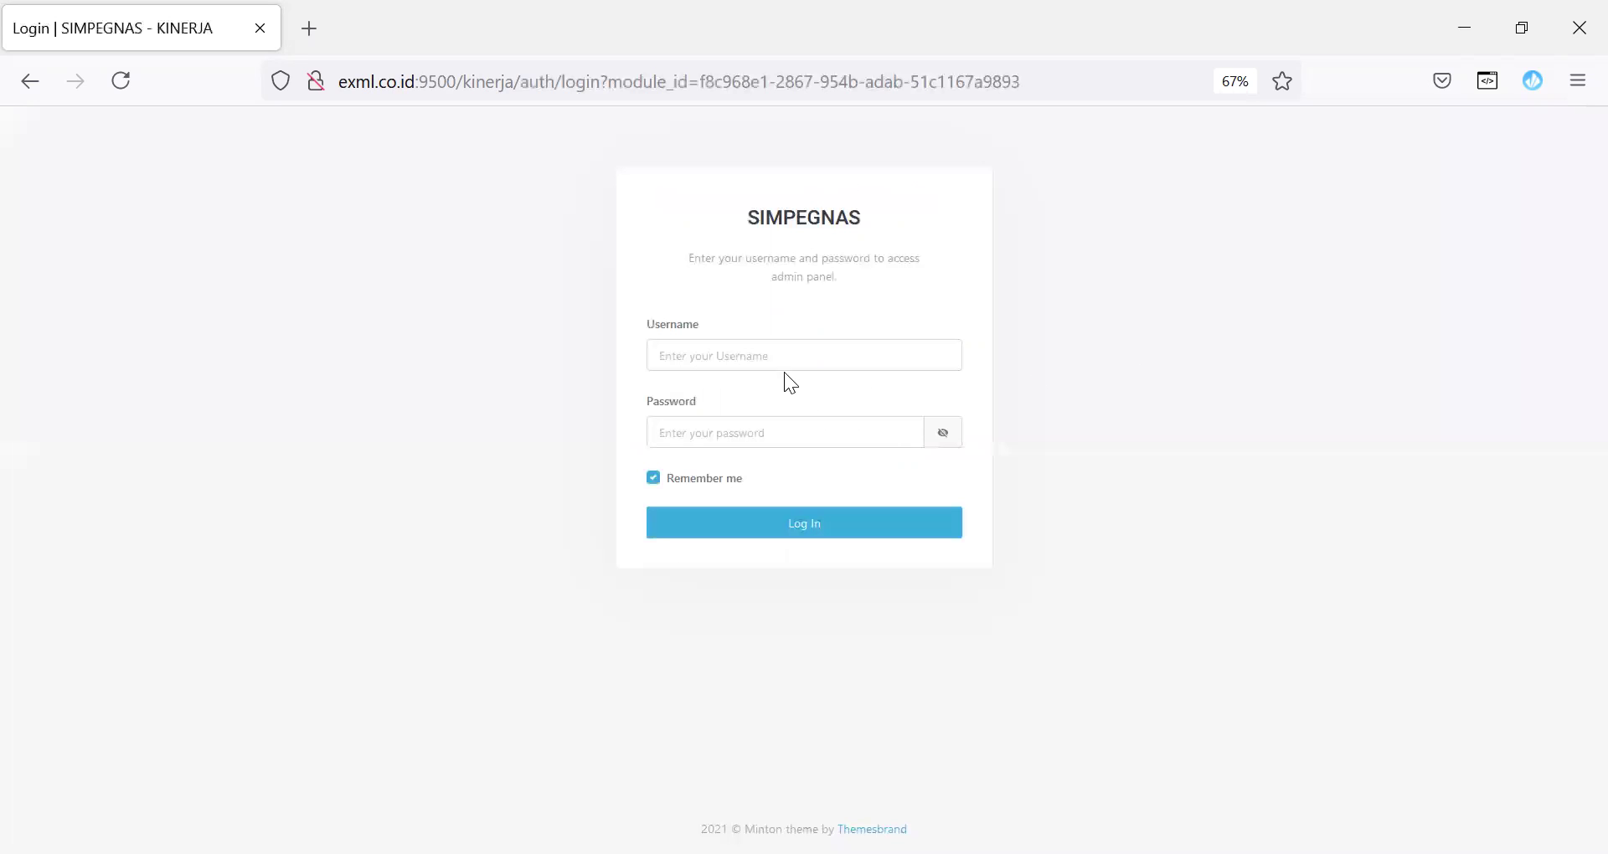
left_click(776, 436)
type("••")
left_click(703, 532)
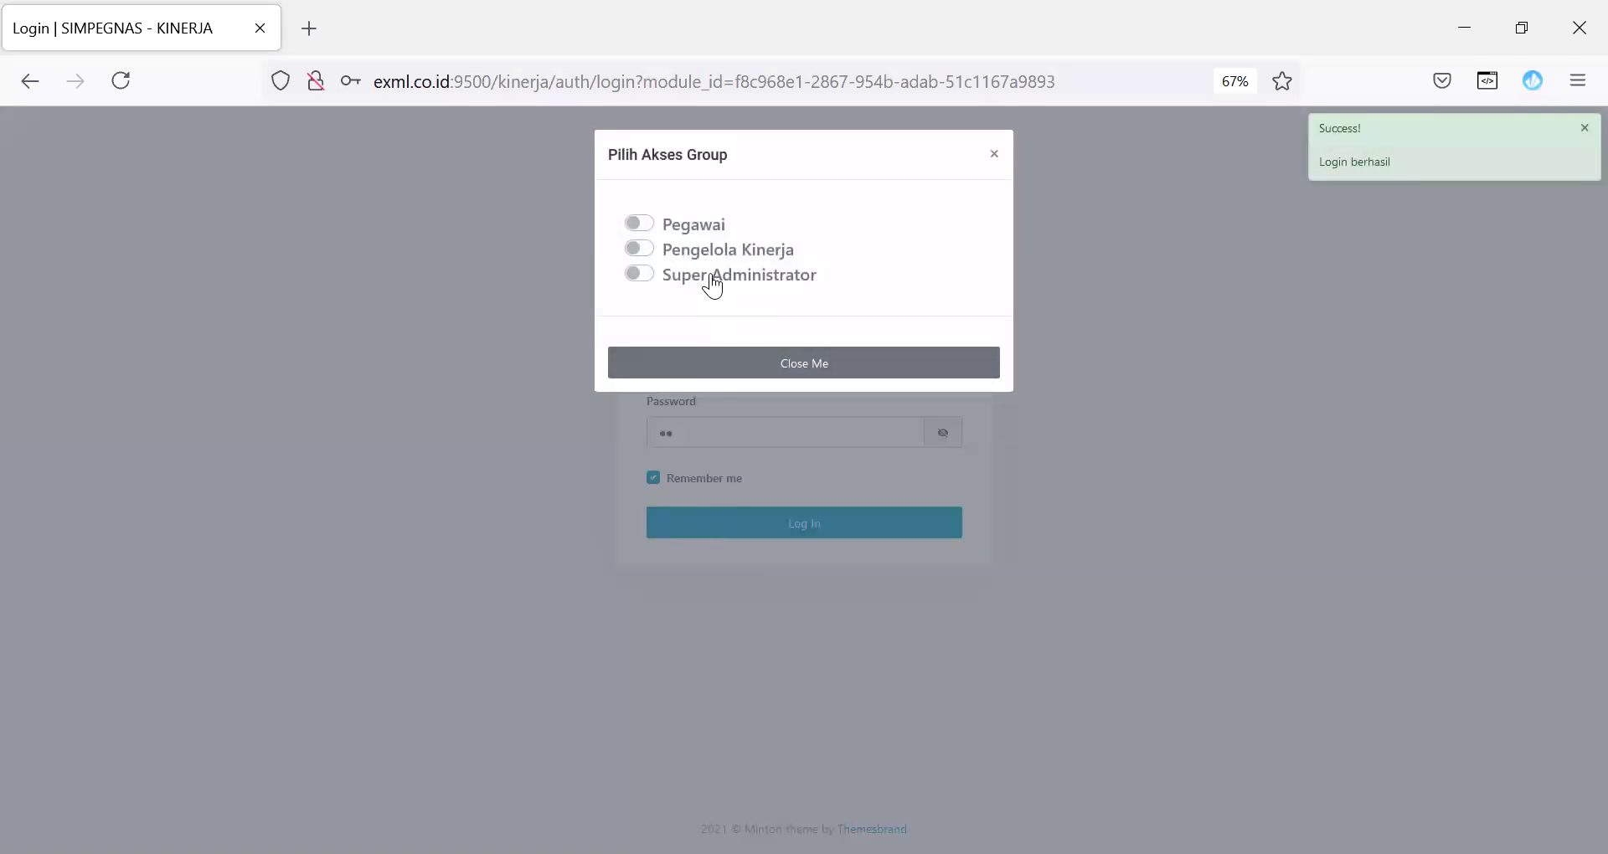
left_click(712, 284)
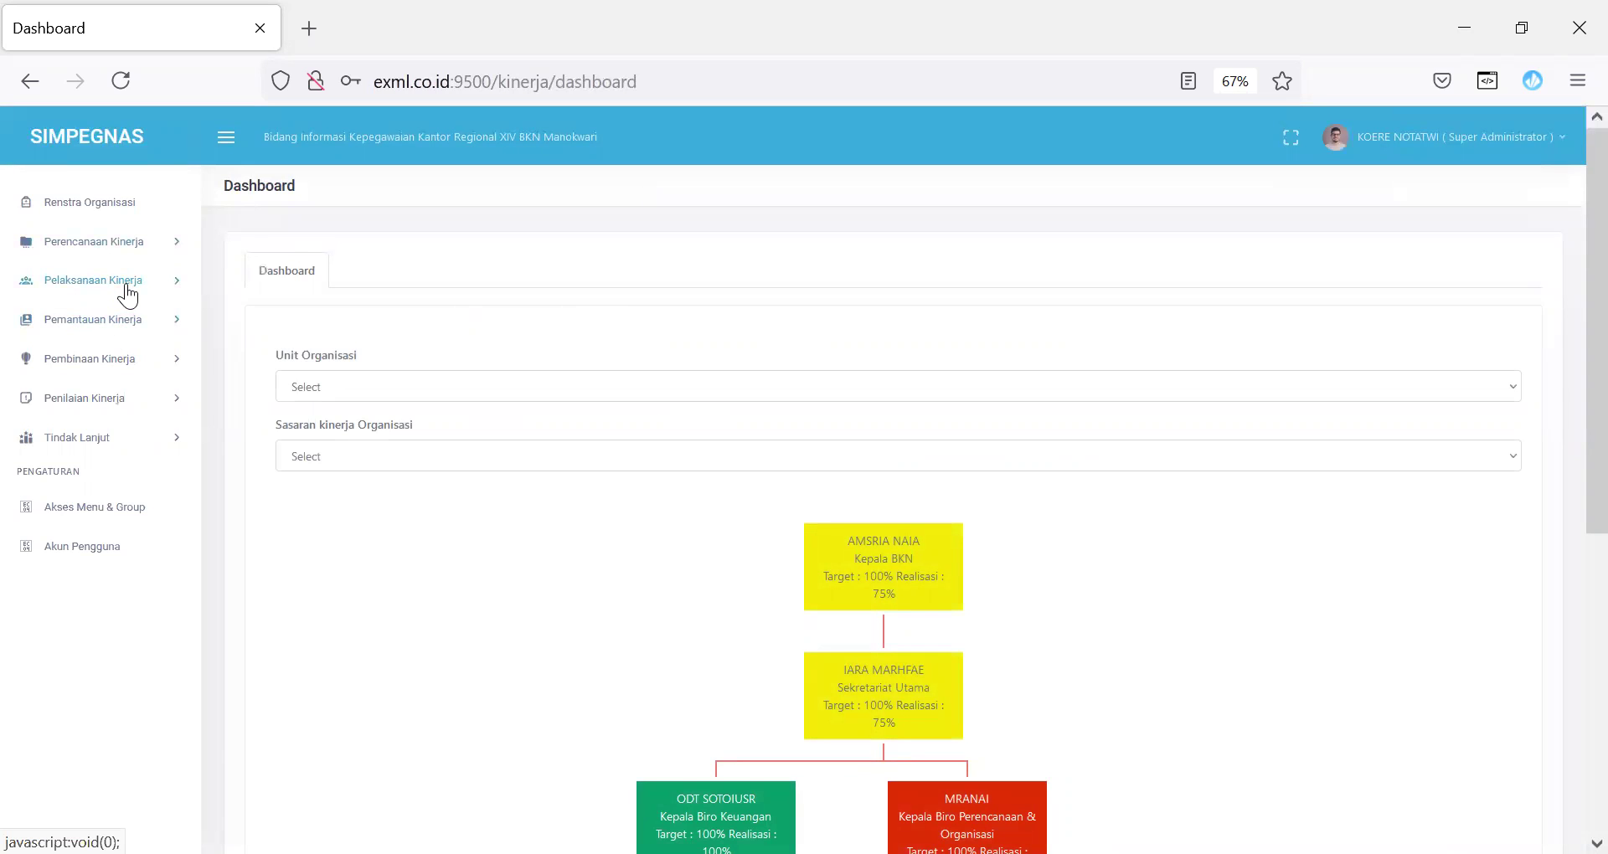
left_click(126, 283)
Step: Open the first employee's Pendokumentasian Kinerja detail, save a Periodik form, and view Harian entries
left_click(92, 362)
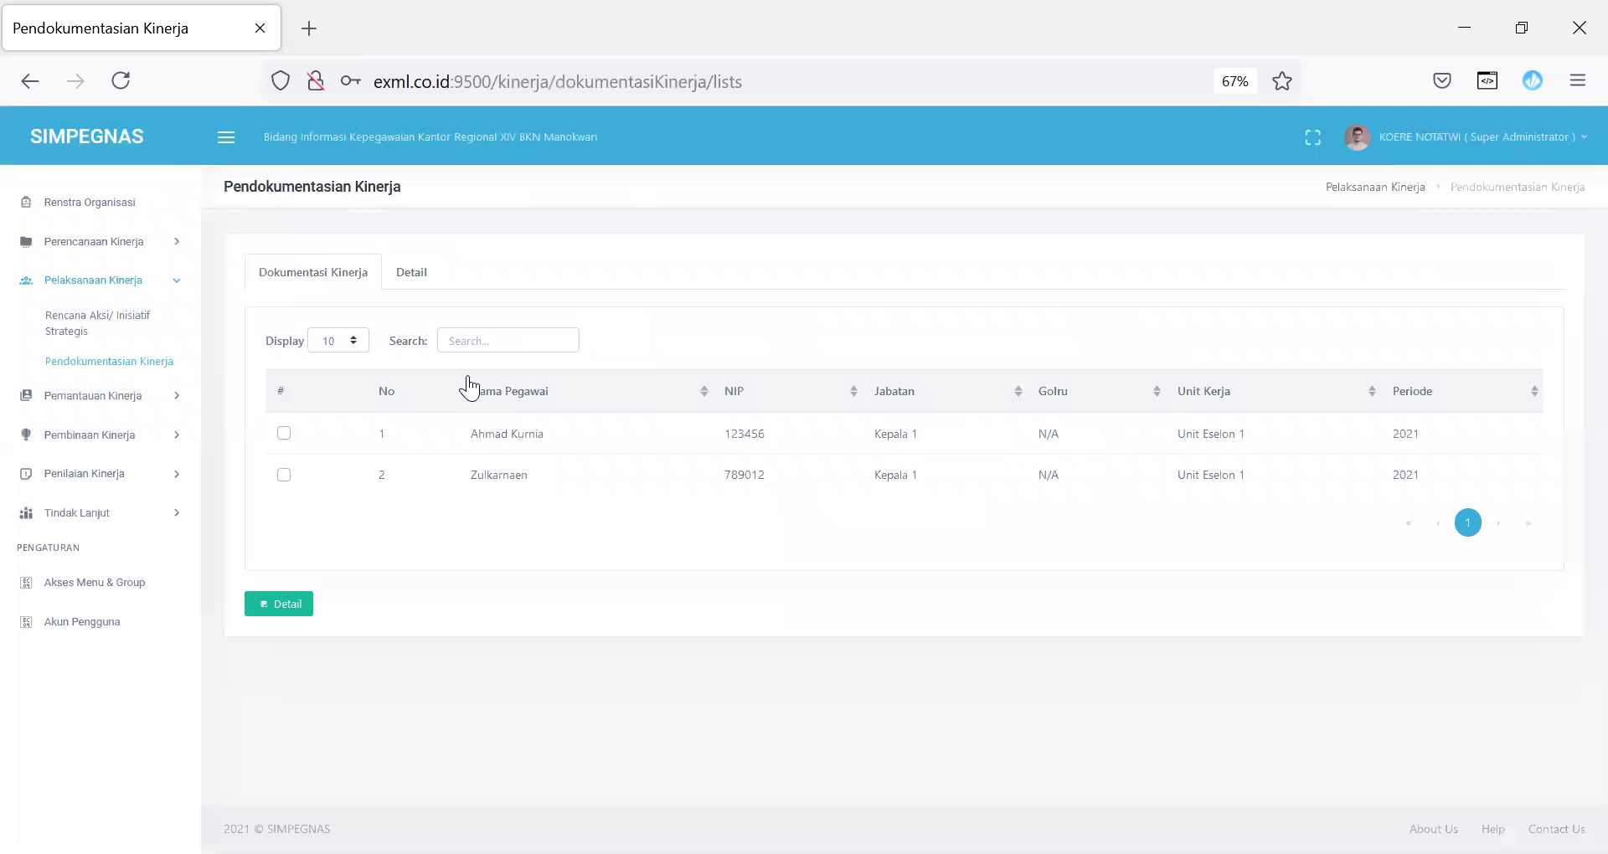
left_click(284, 433)
left_click(274, 610)
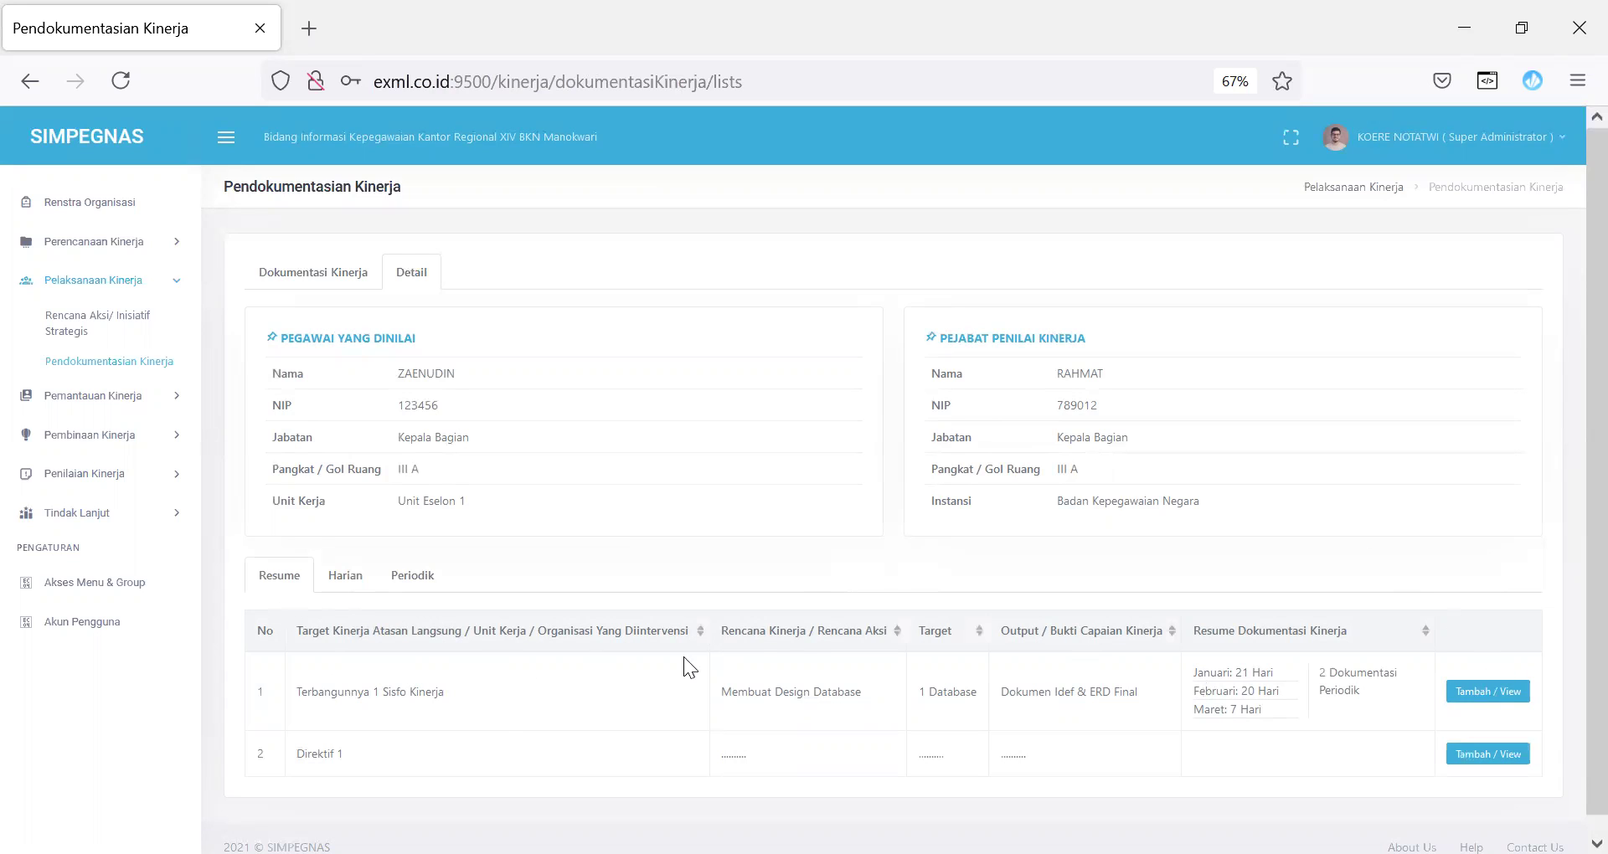
left_click(1502, 694)
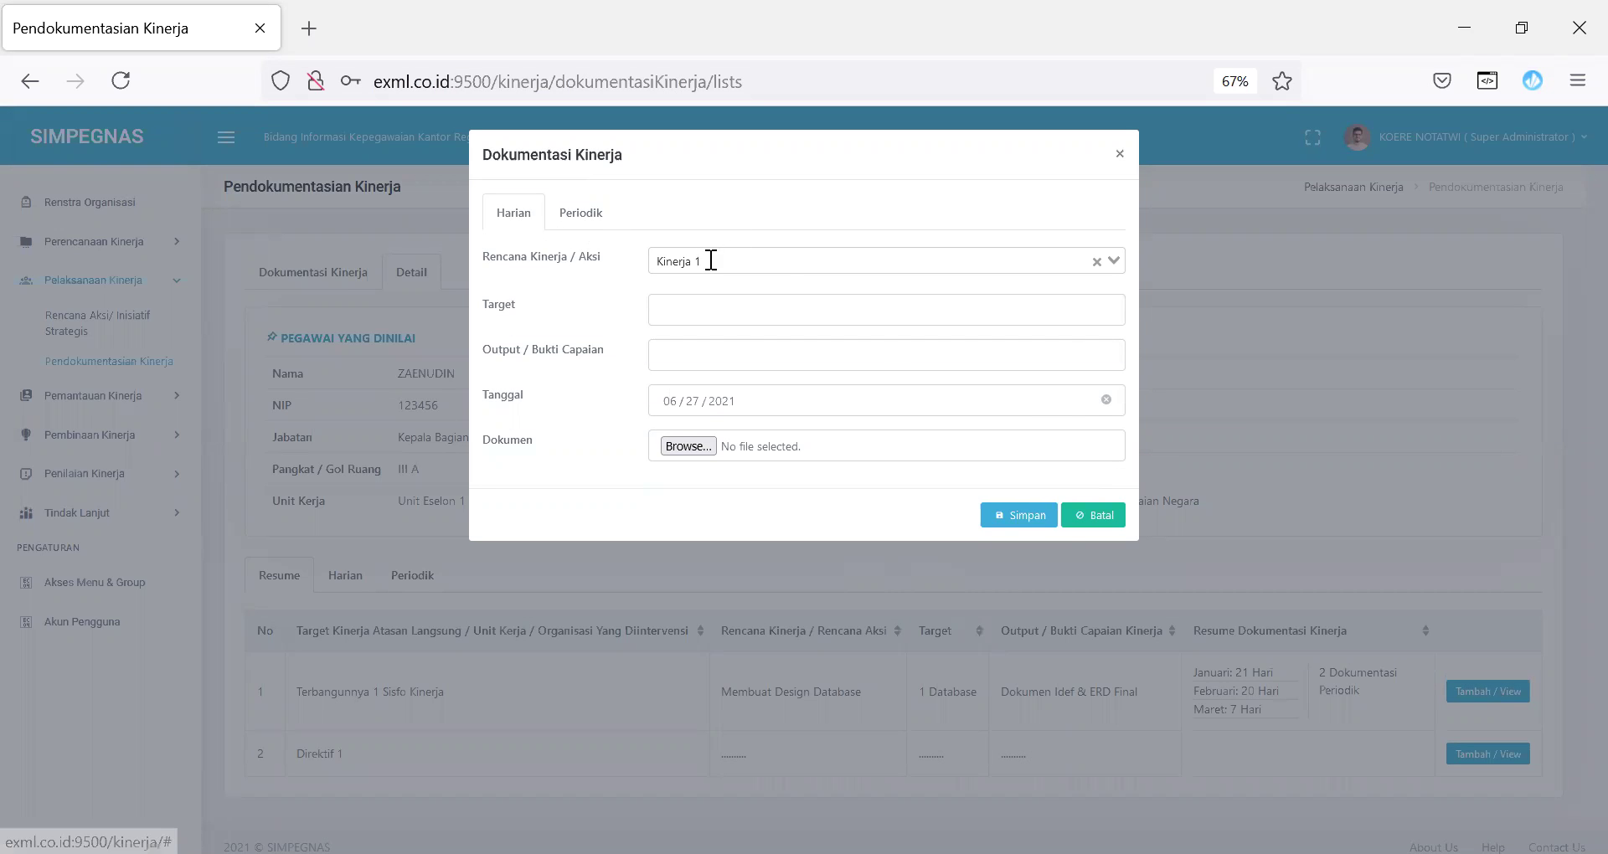
left_click(577, 225)
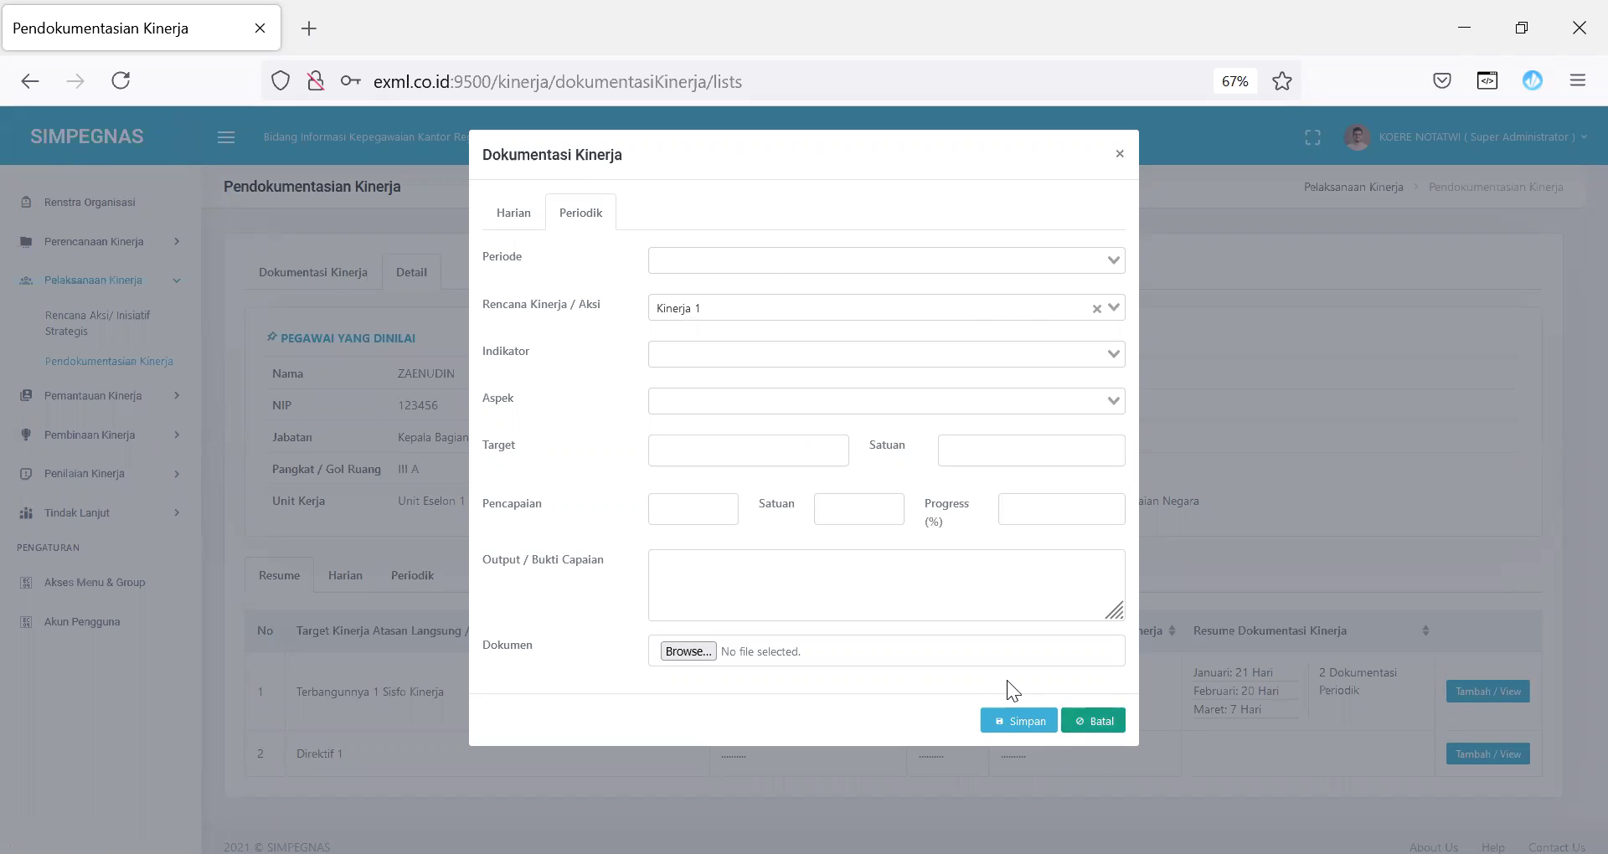
left_click(1038, 726)
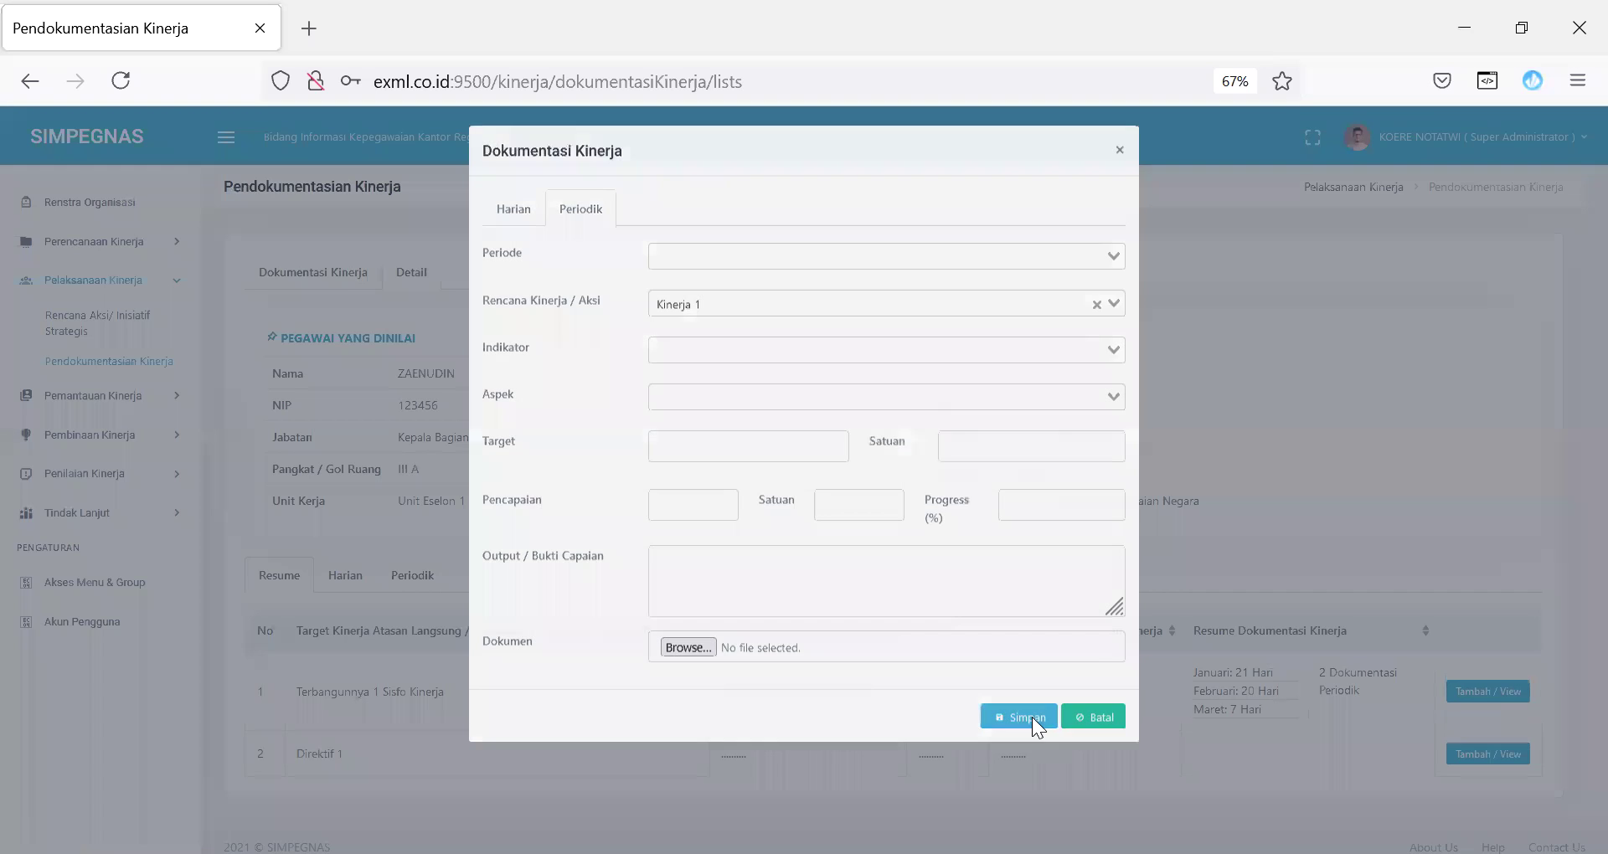
left_click(344, 576)
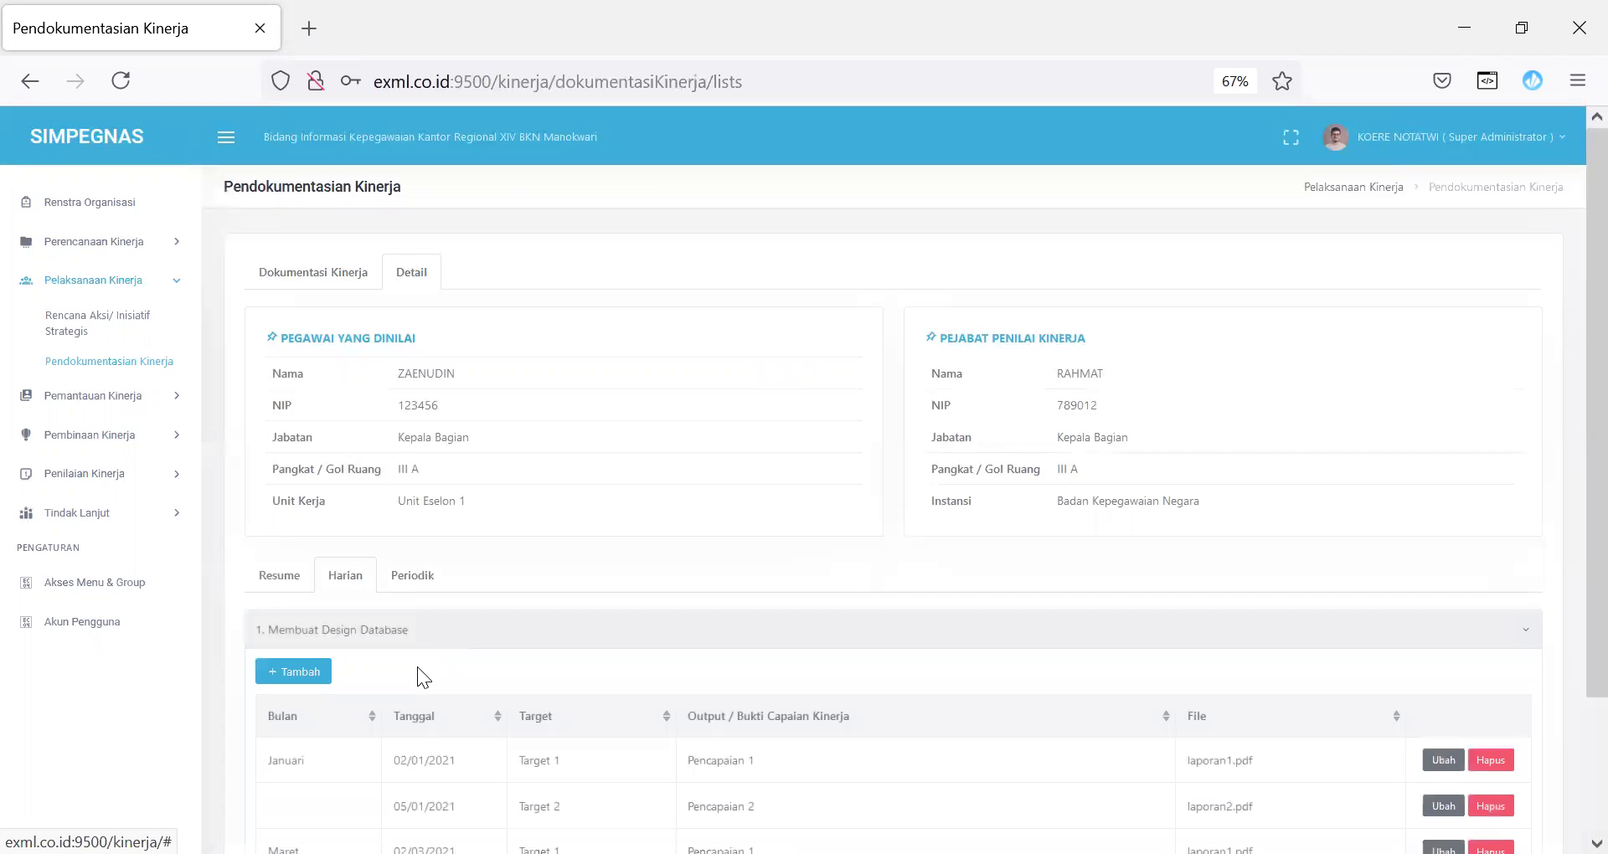
Step: Toggle Periodik and Harian entries, opening then cancelling the daily Ubah and Tambah dialogs
scroll(1569, 266, "down", 3)
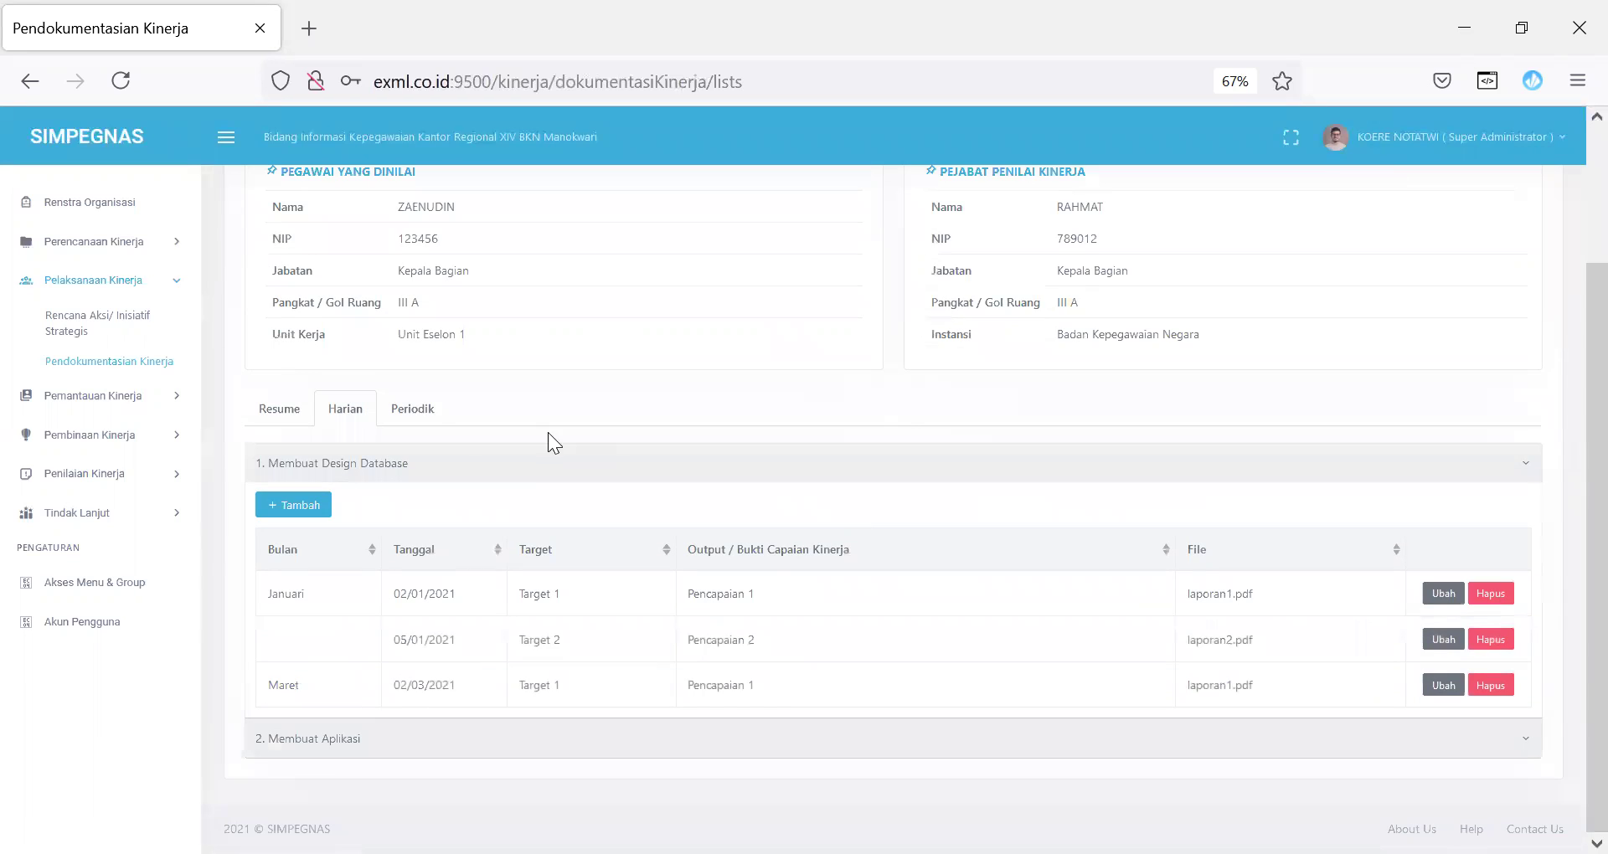
left_click(430, 414)
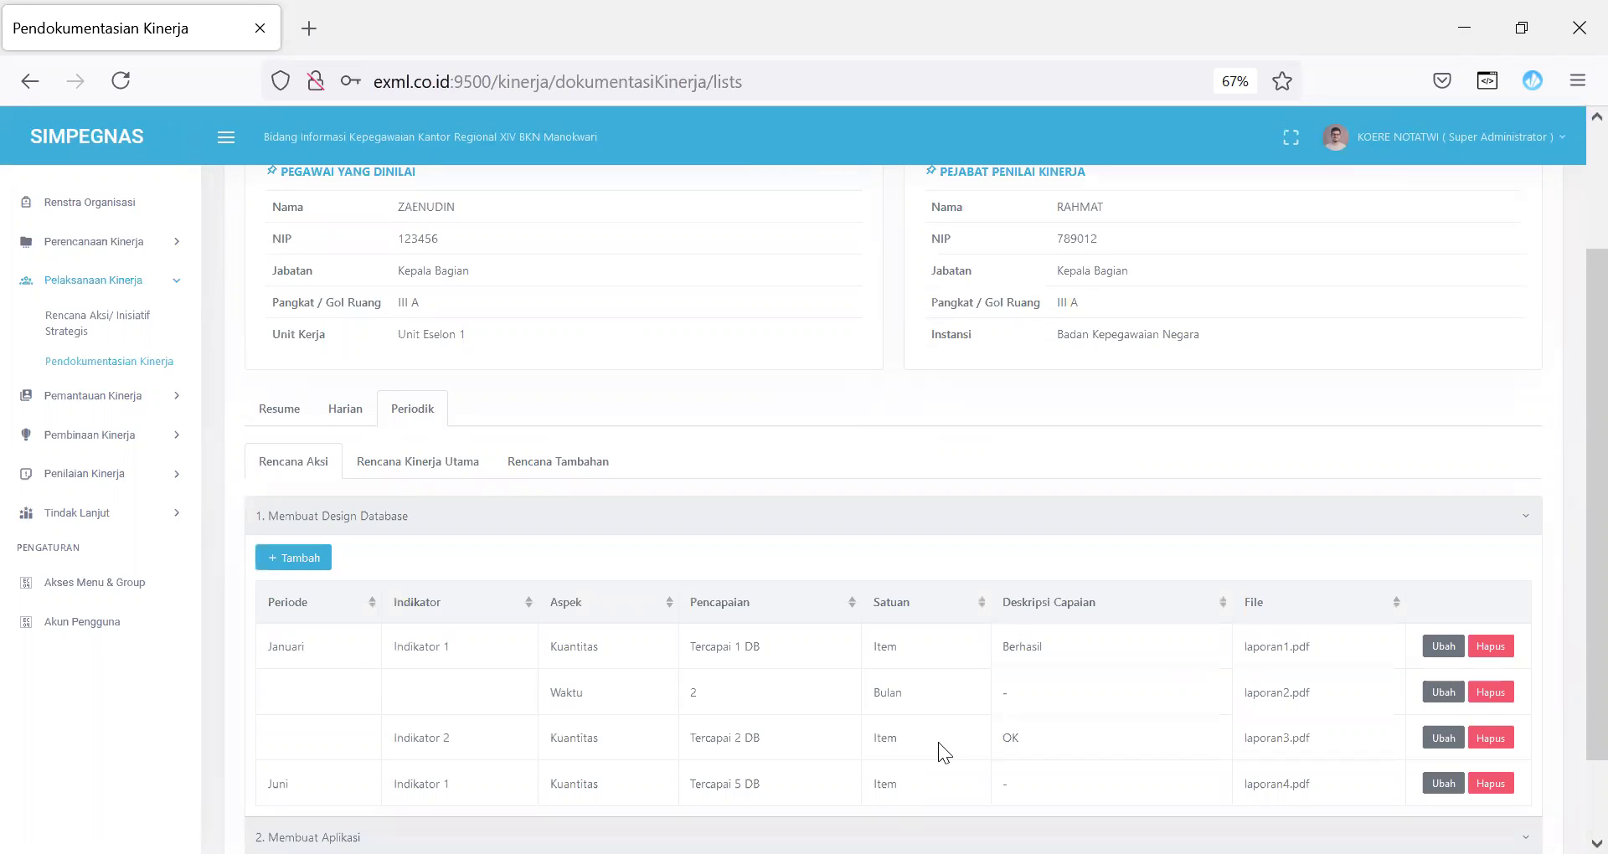
left_click(346, 412)
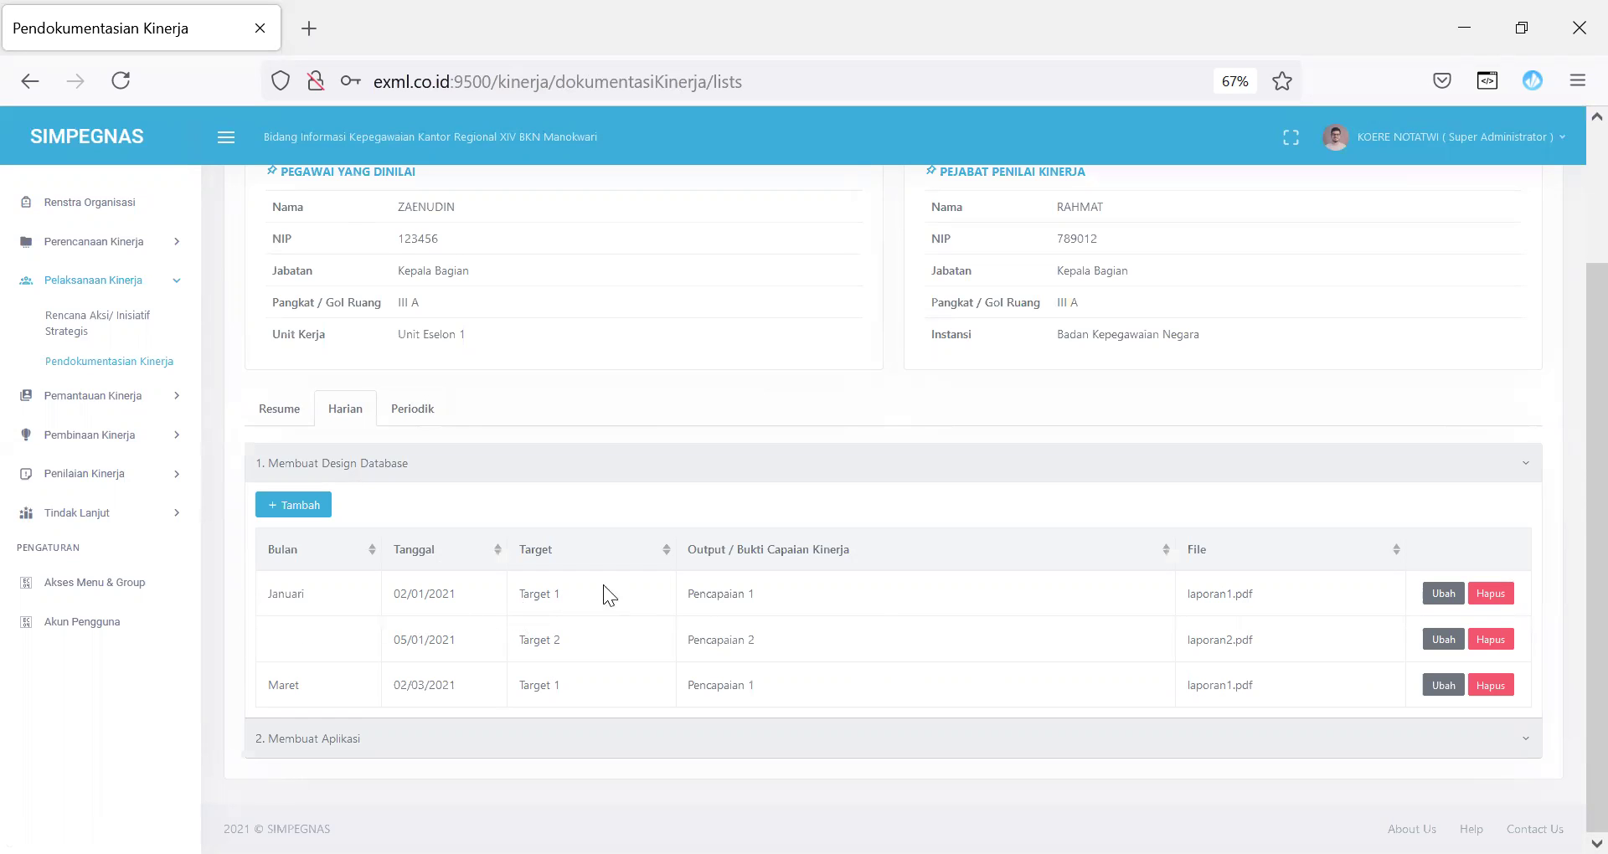
left_click(1442, 593)
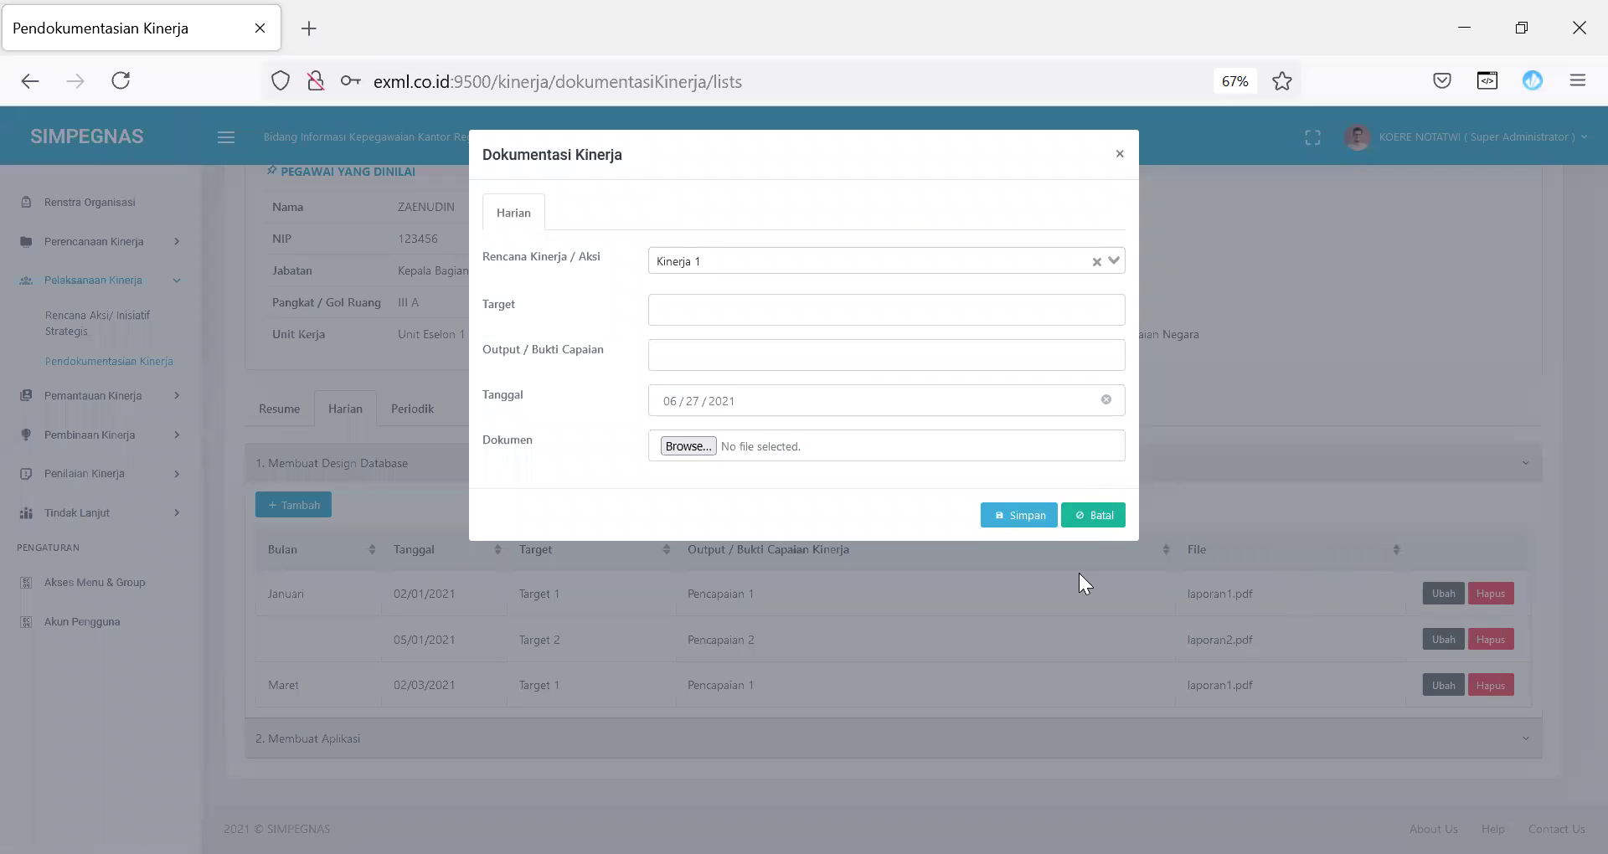
left_click(1095, 519)
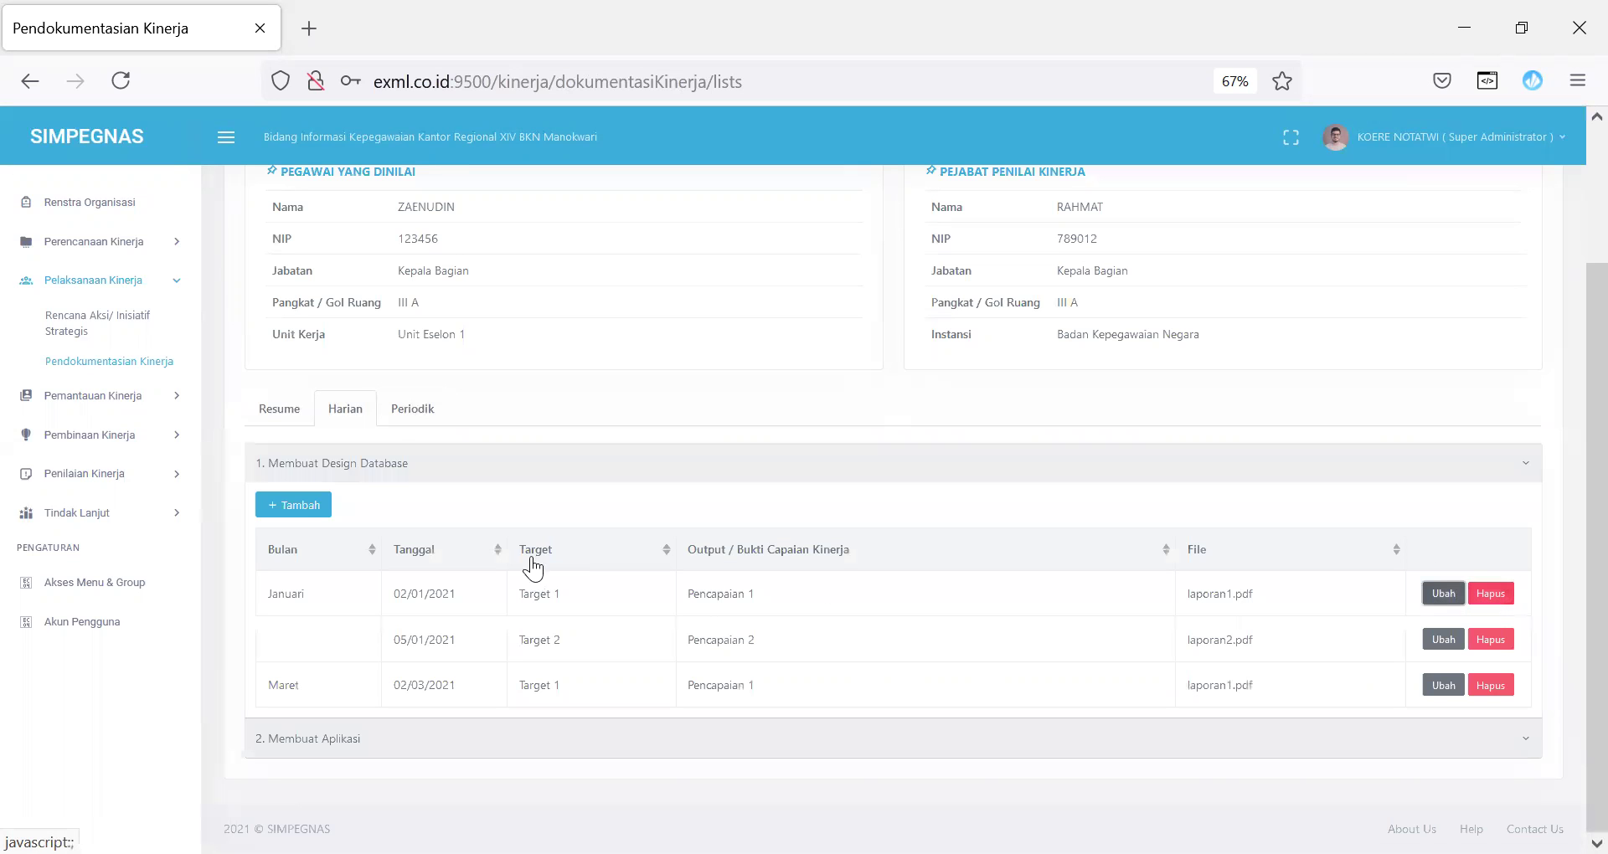
left_click(309, 509)
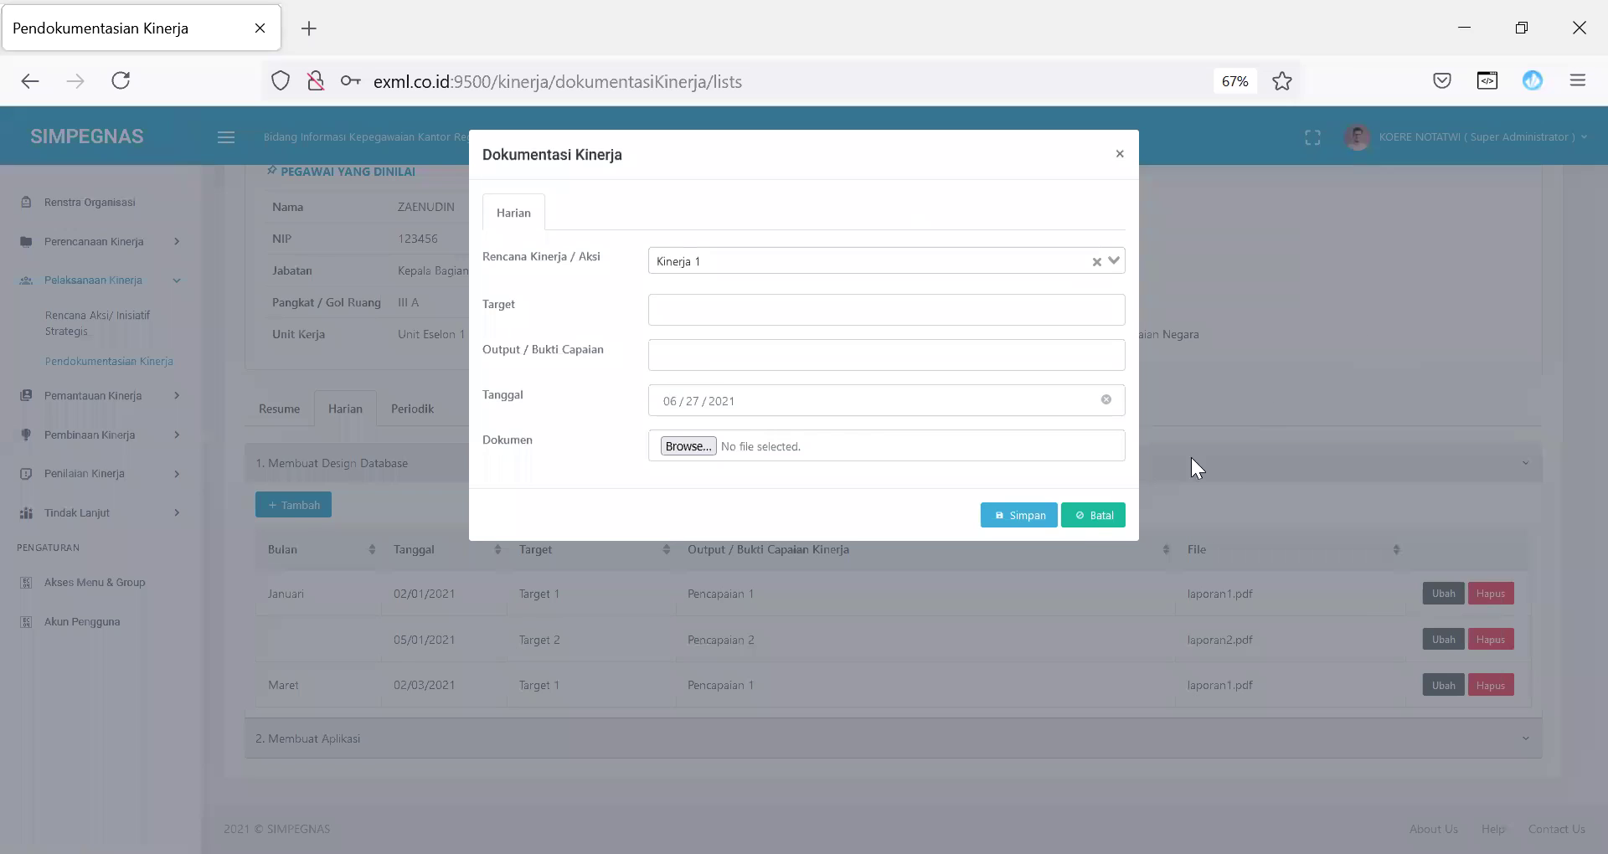
left_click(1092, 515)
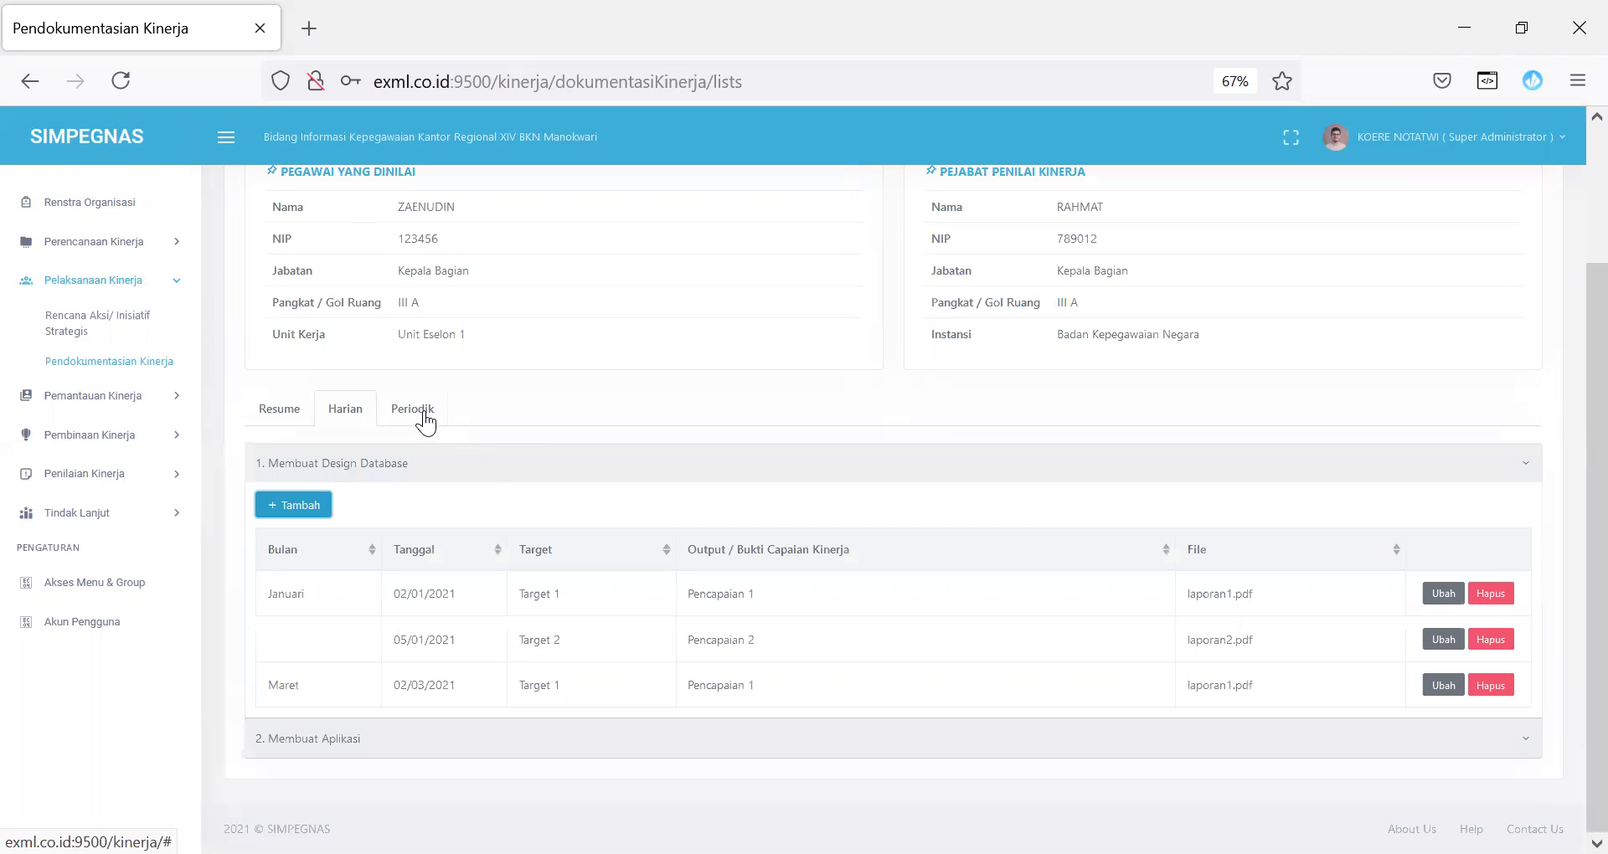
left_click(422, 412)
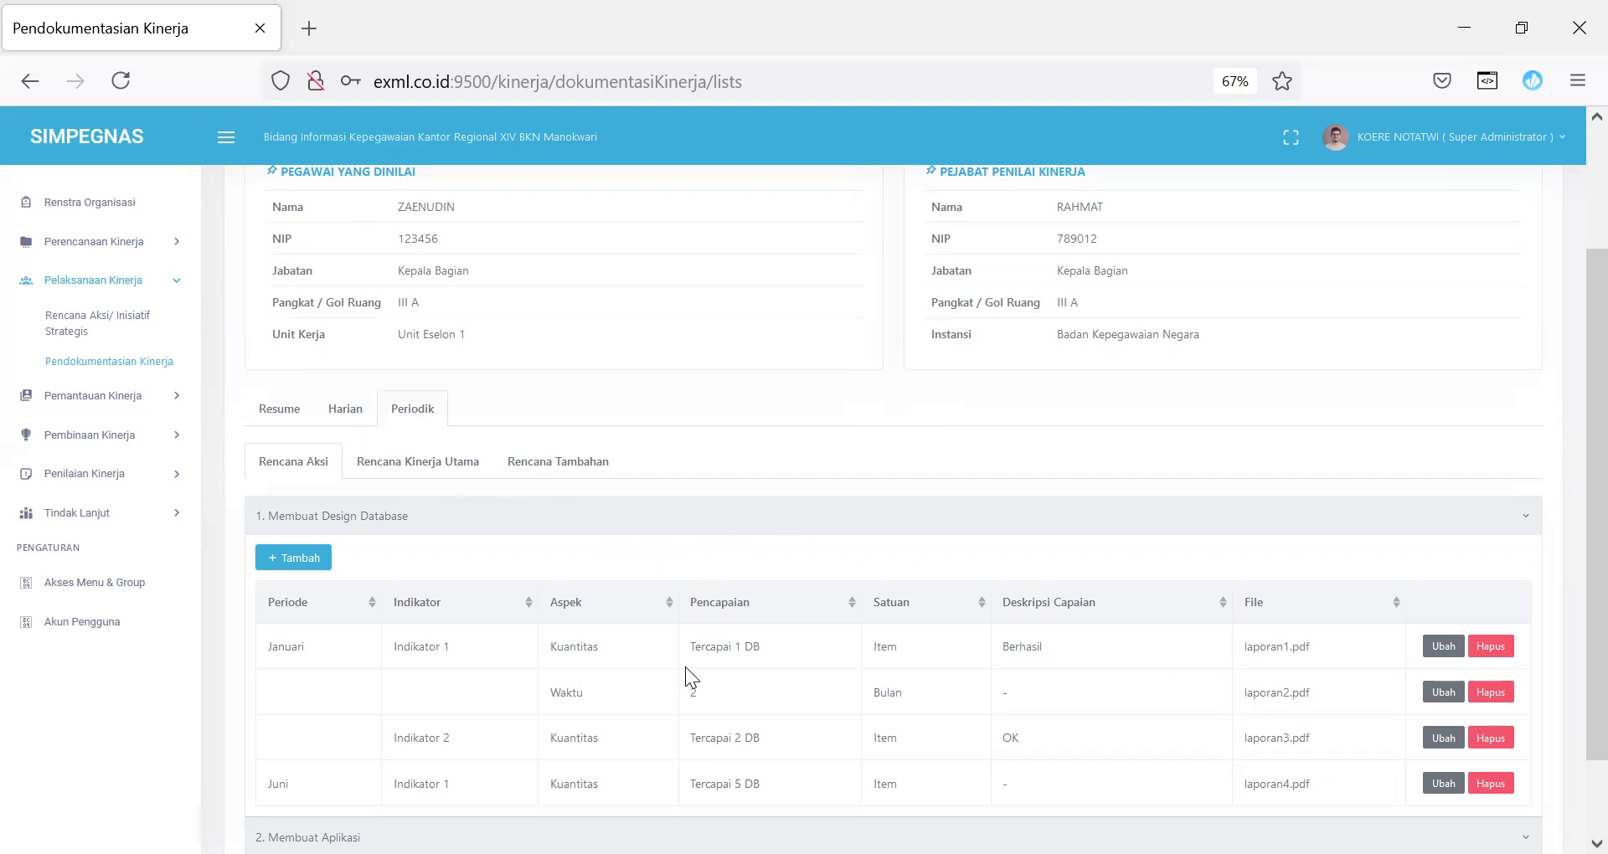
Step: Open and cancel the edit and add dialogs for periodic documentation entries
left_click(1444, 646)
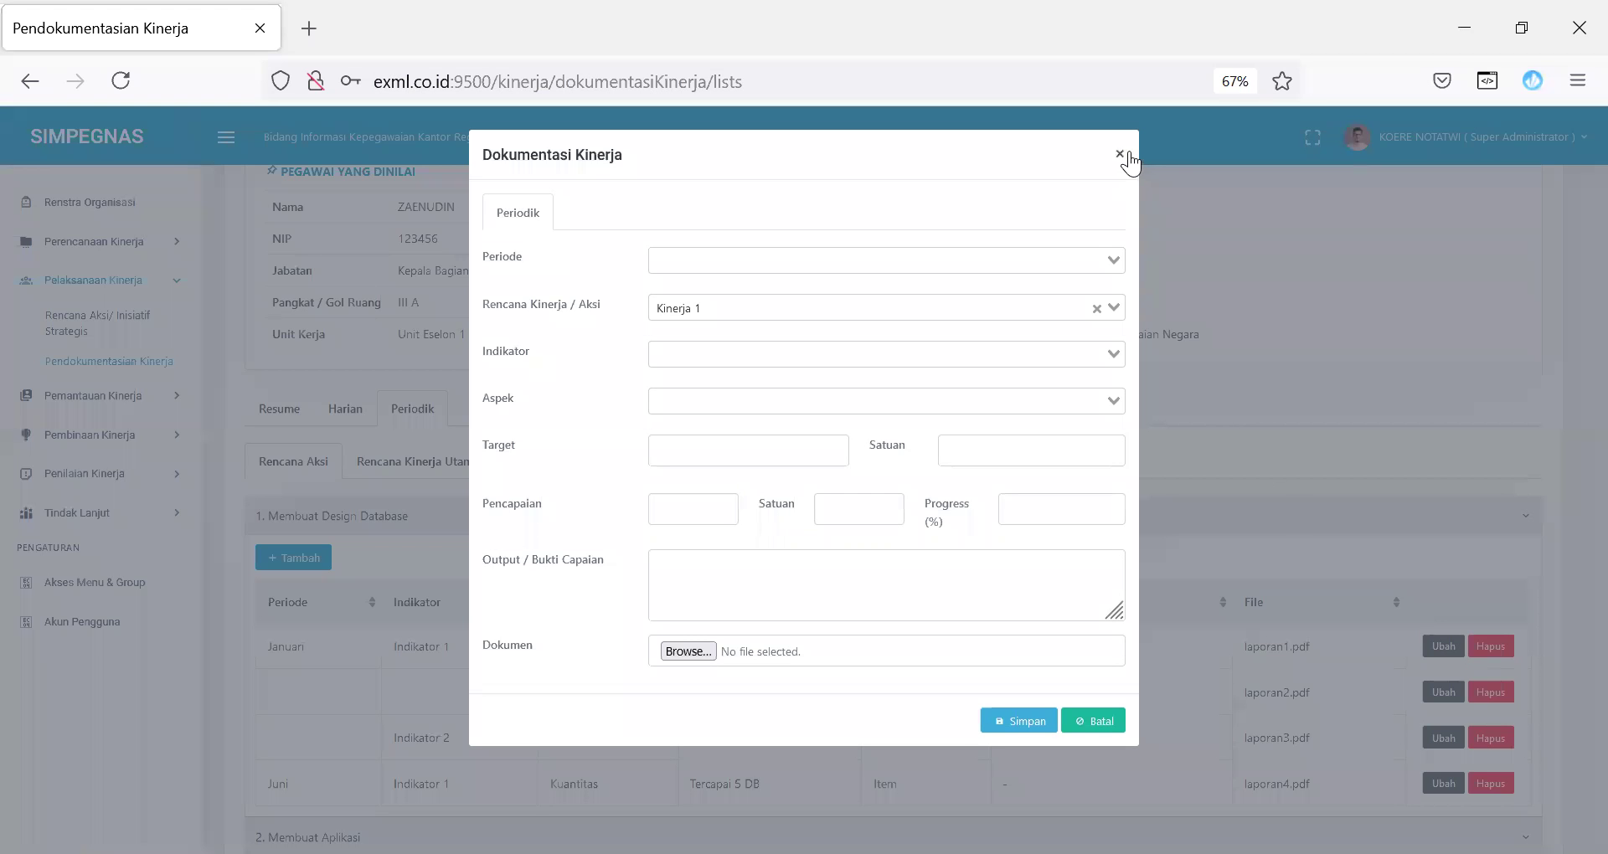
left_click(1122, 155)
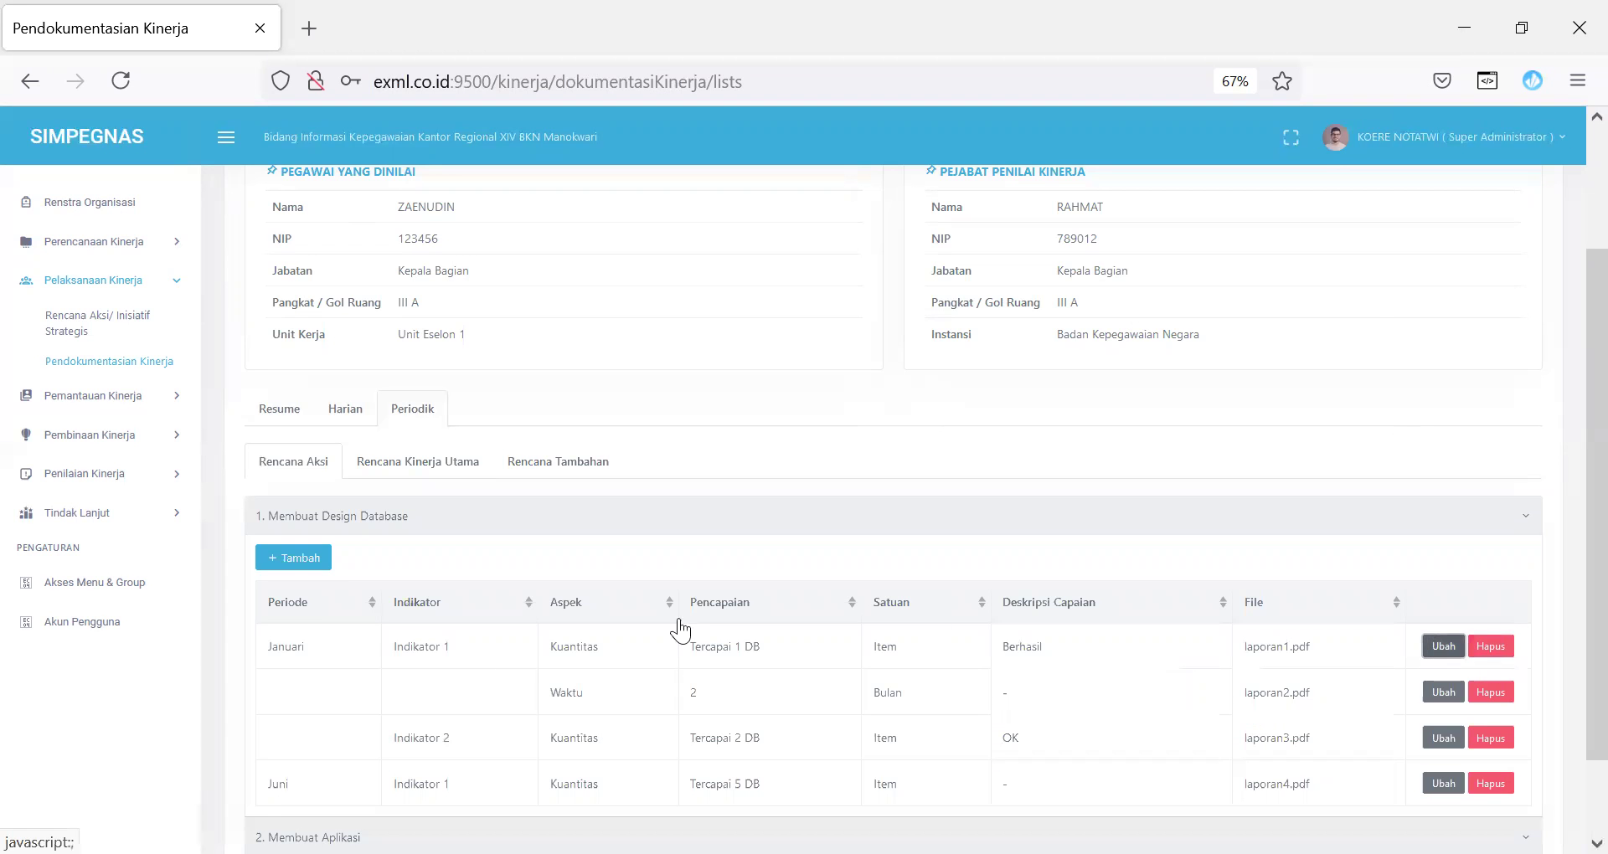
left_click(312, 559)
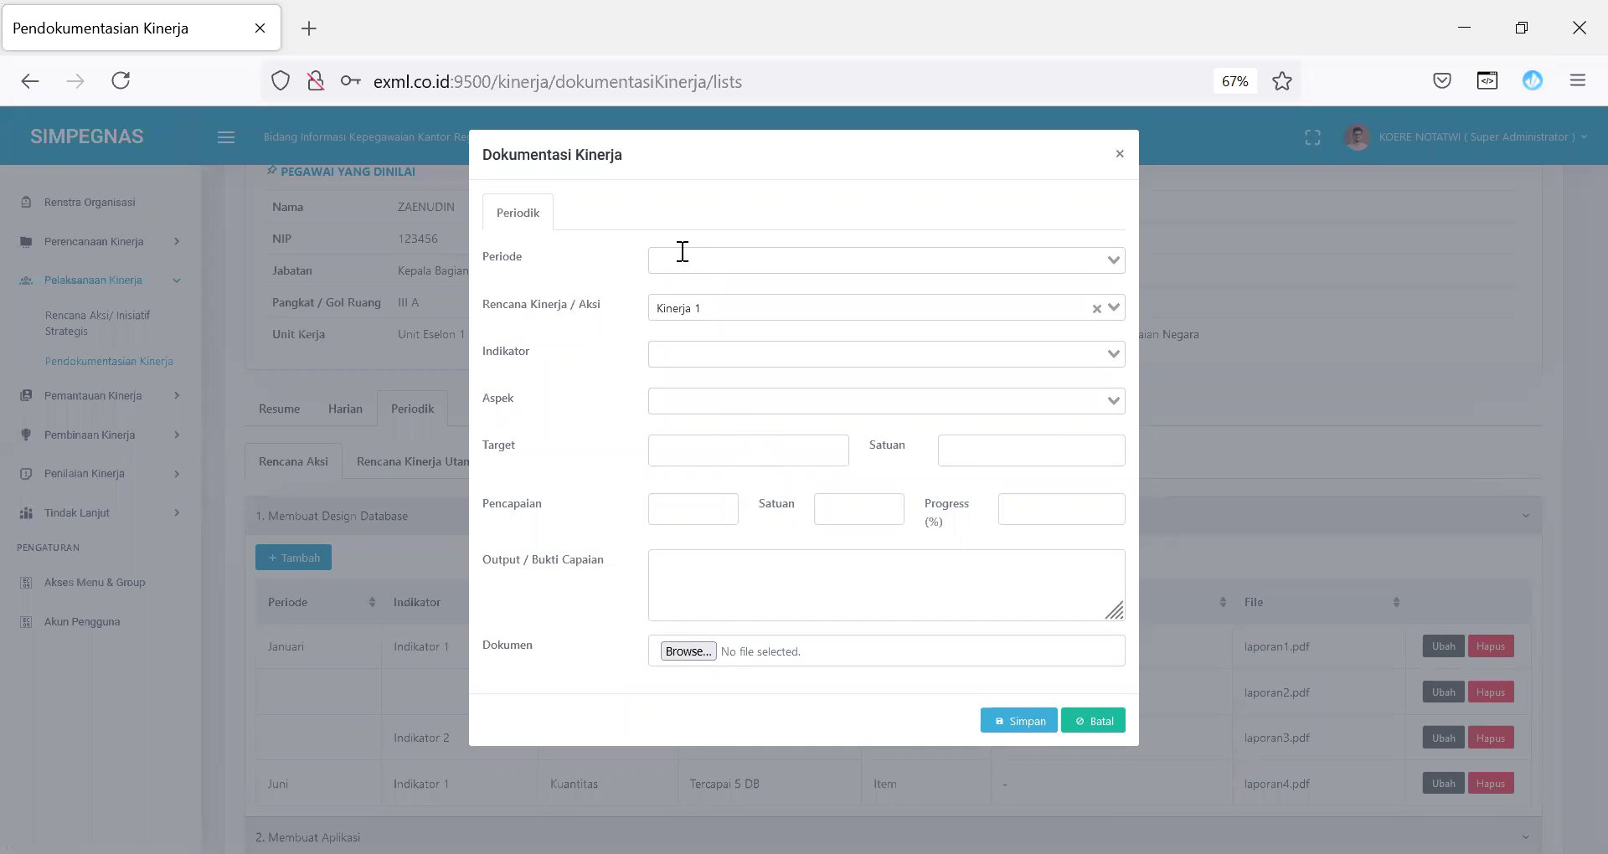
left_click(1096, 722)
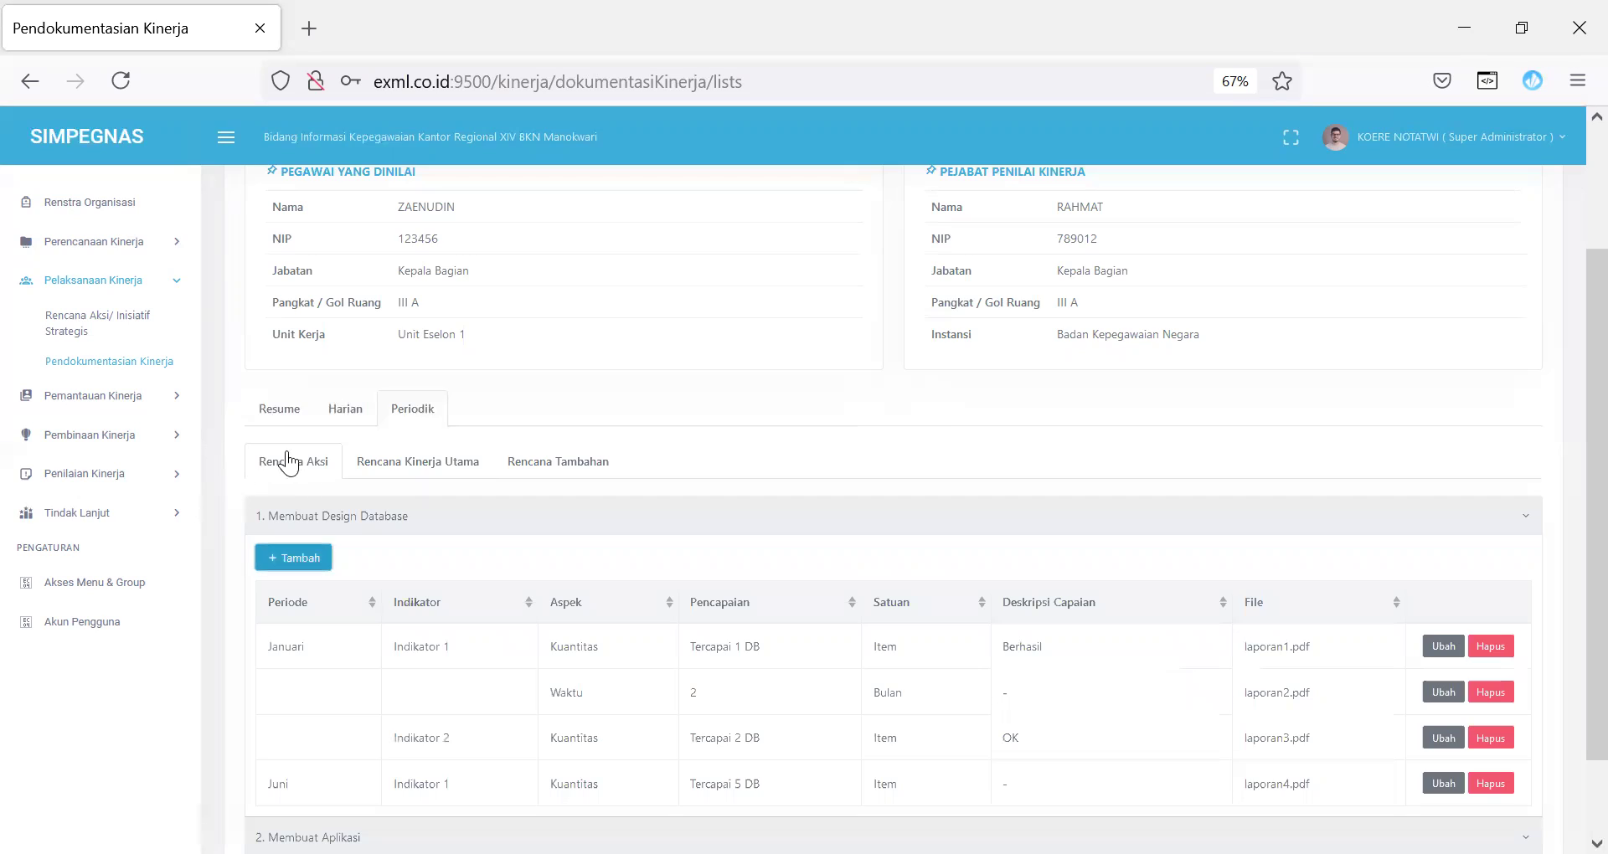
Step: Compare Rencana Kinerja Utama, Rencana Tambahan and Harian lists, then start a new Rencana Tambahan entry
left_click(441, 474)
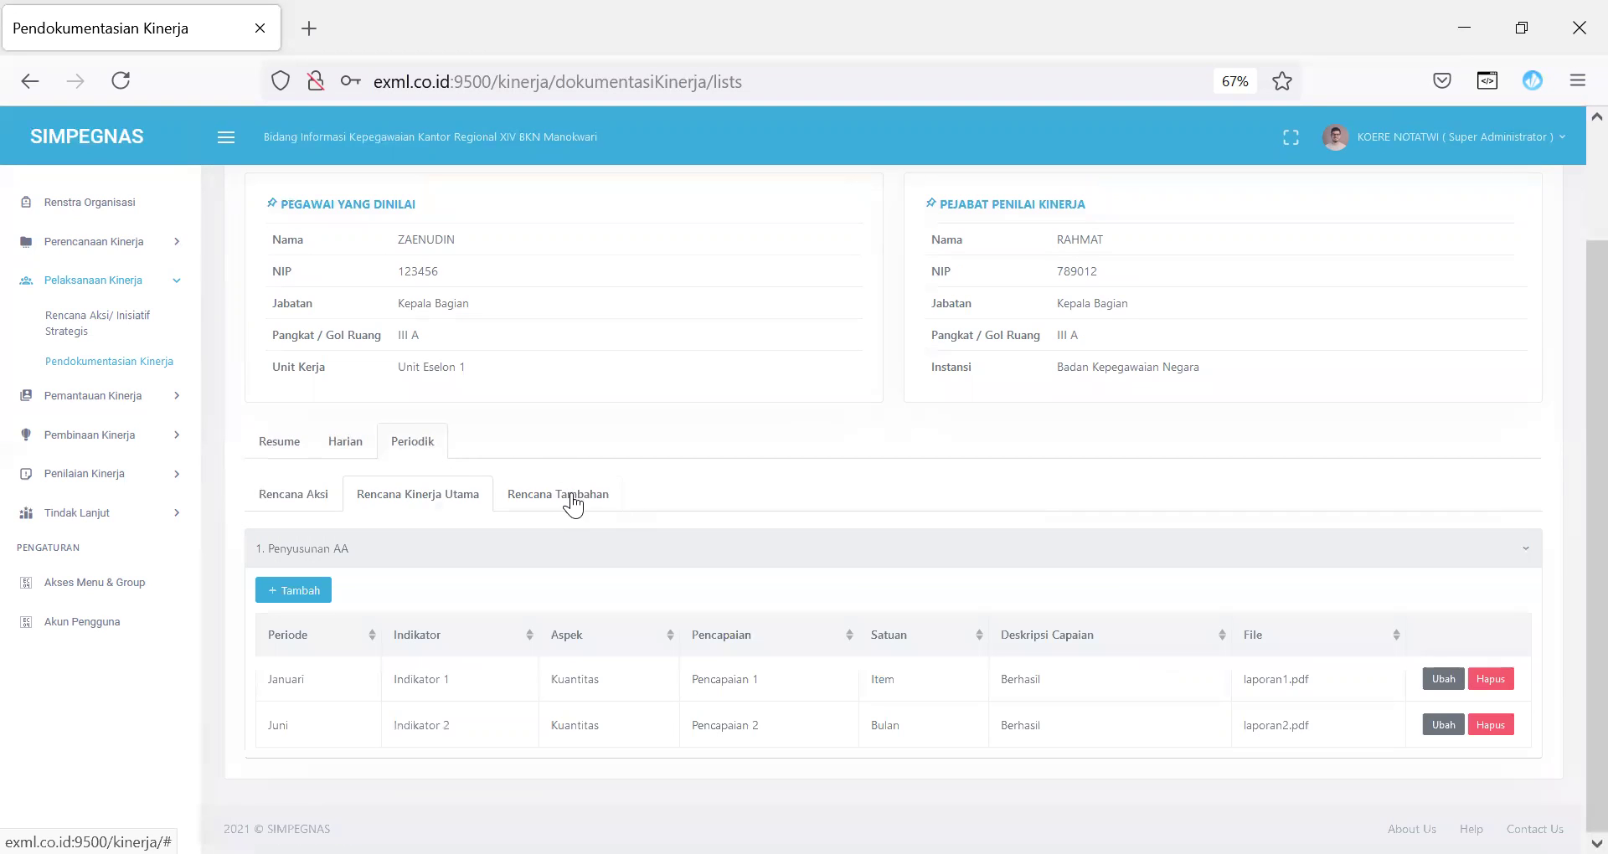
left_click(573, 497)
scroll(1326, 479, "up", 2)
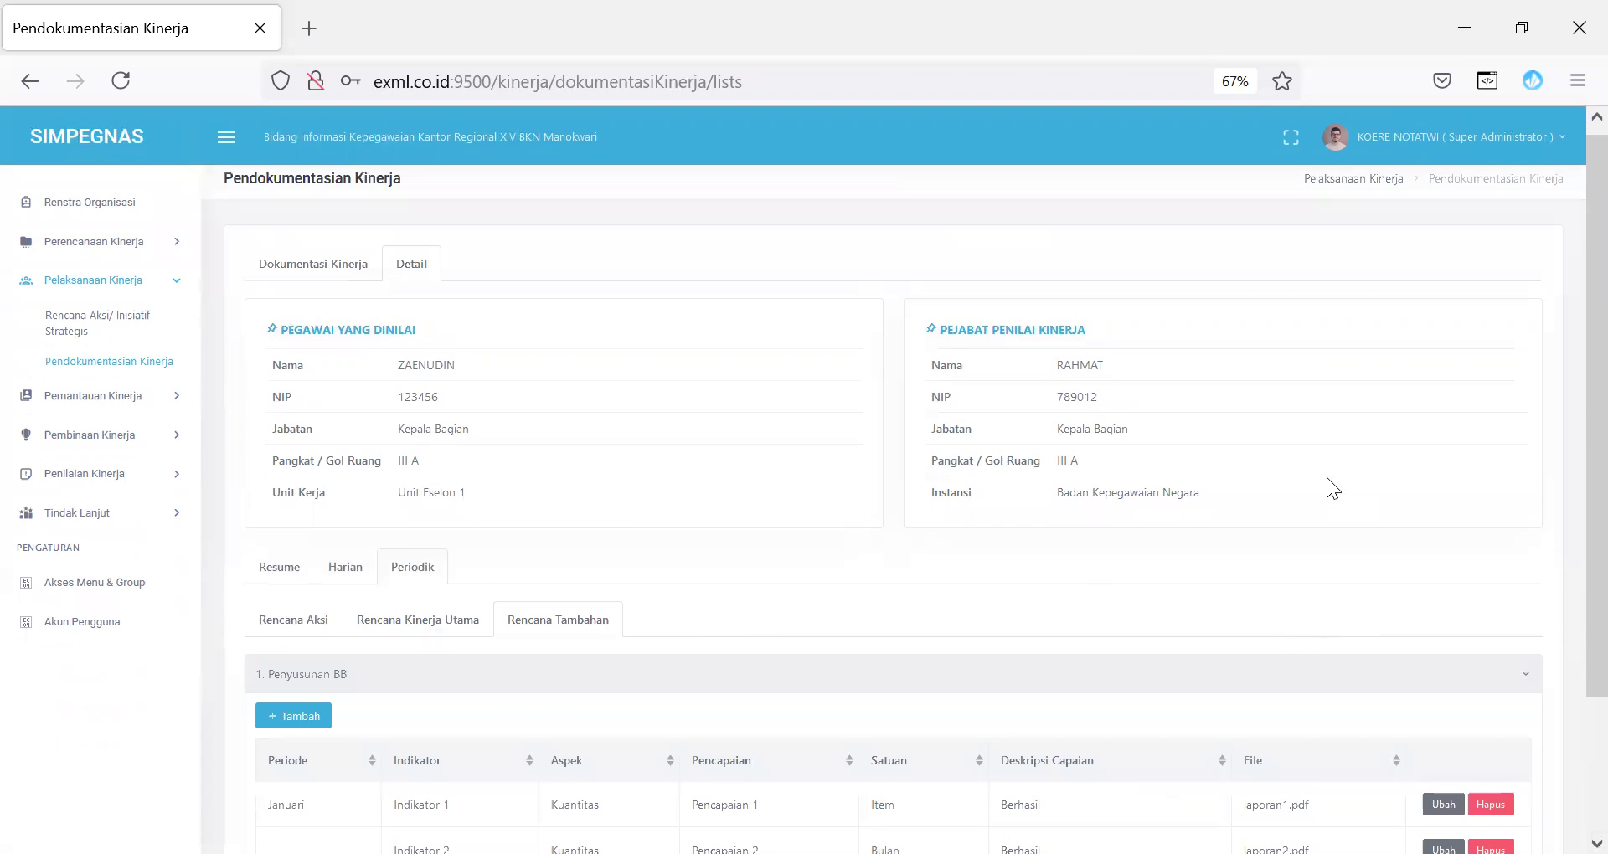
scroll(1122, 526, "down", 3)
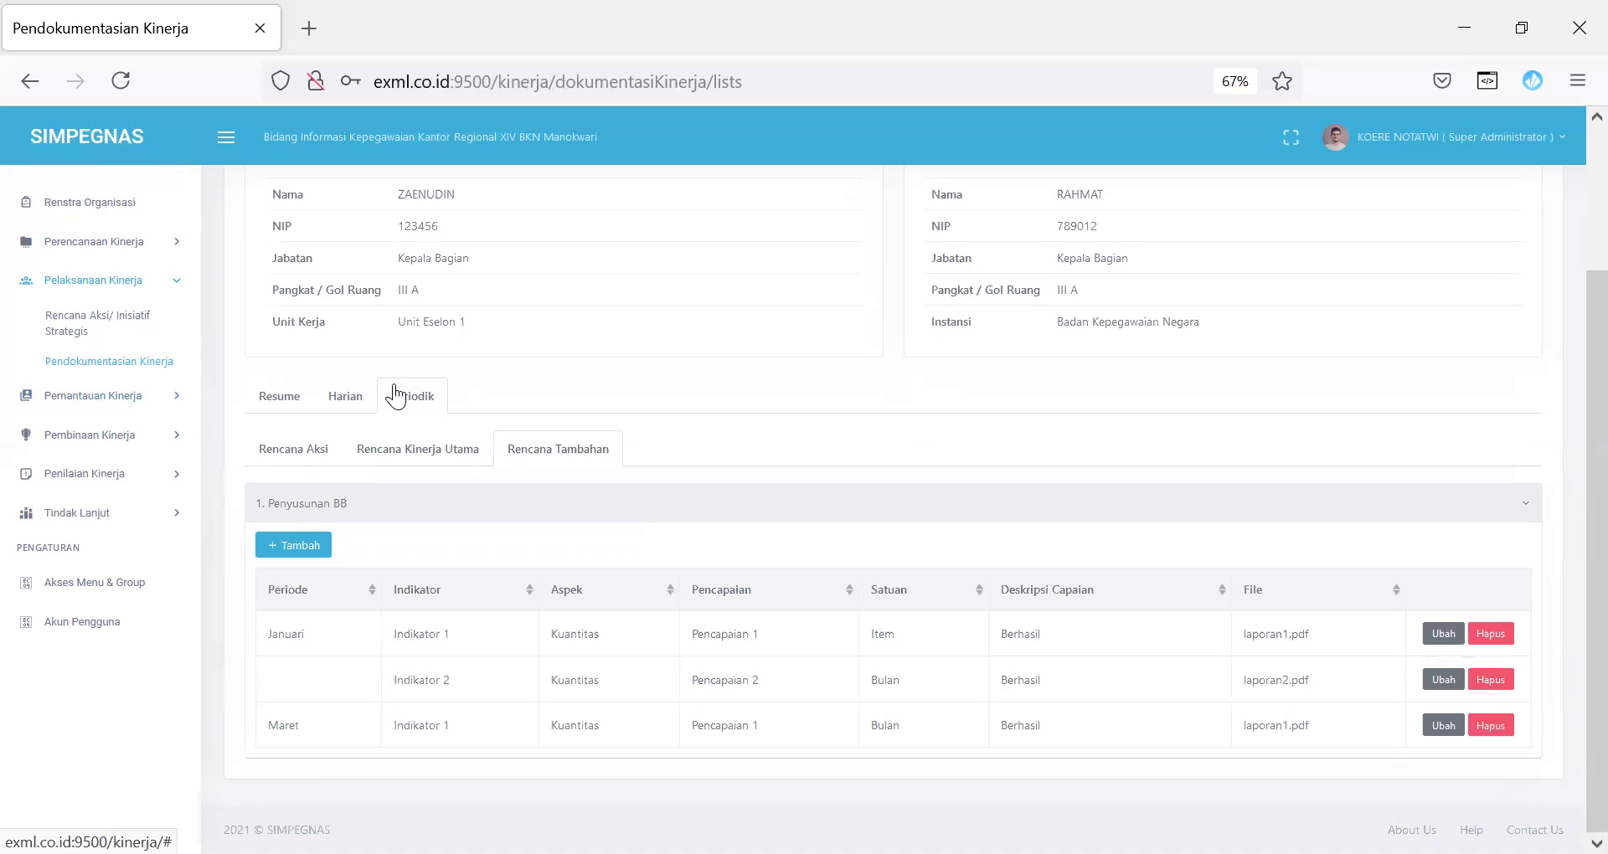
left_click(356, 396)
left_click(415, 412)
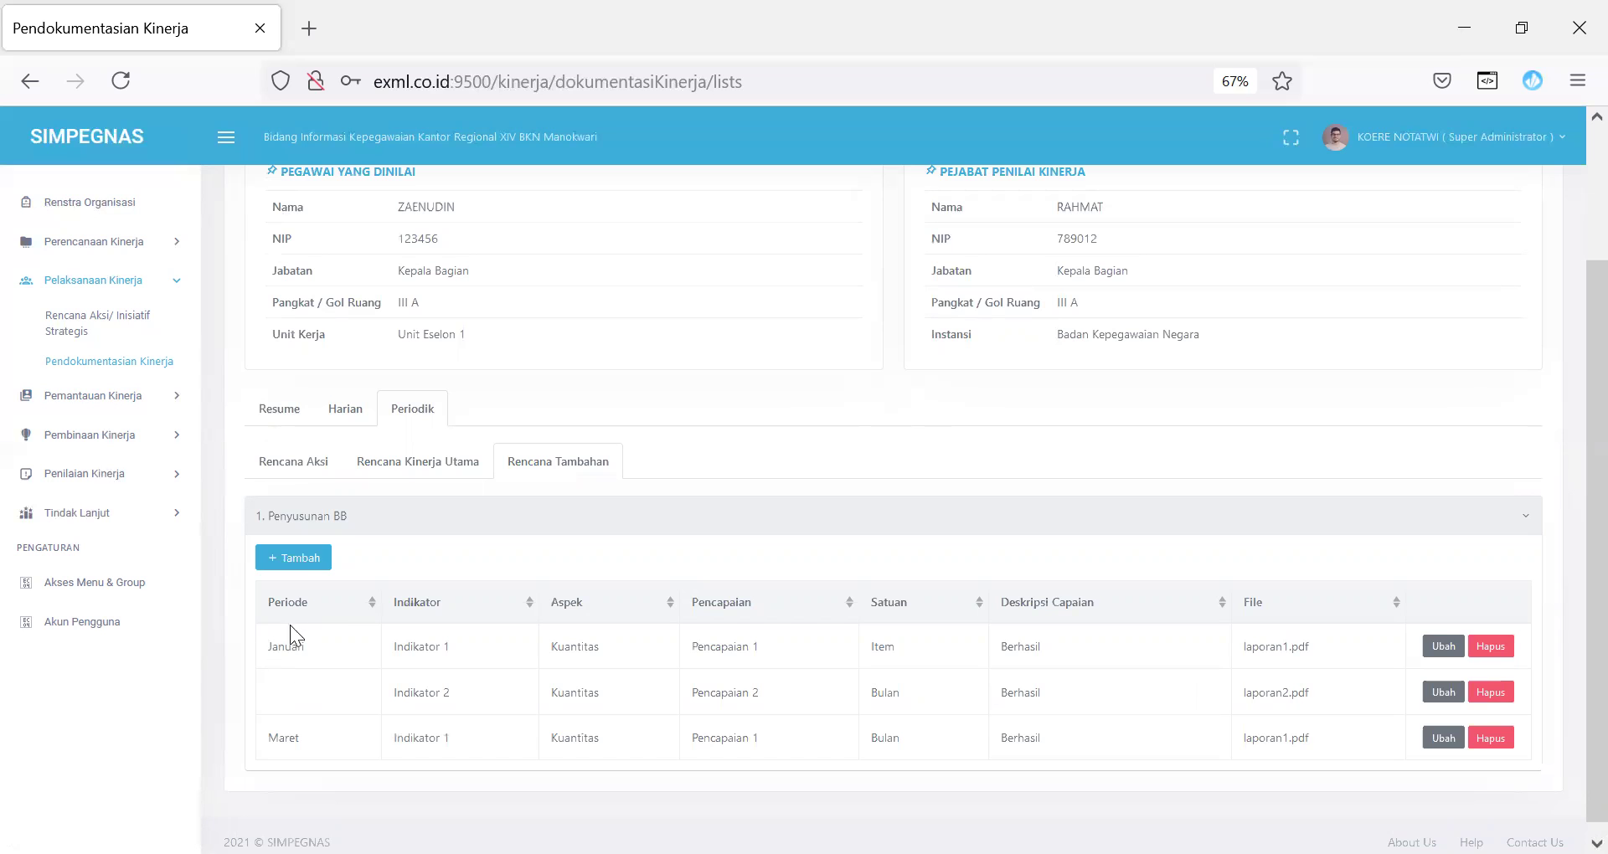
left_click(310, 555)
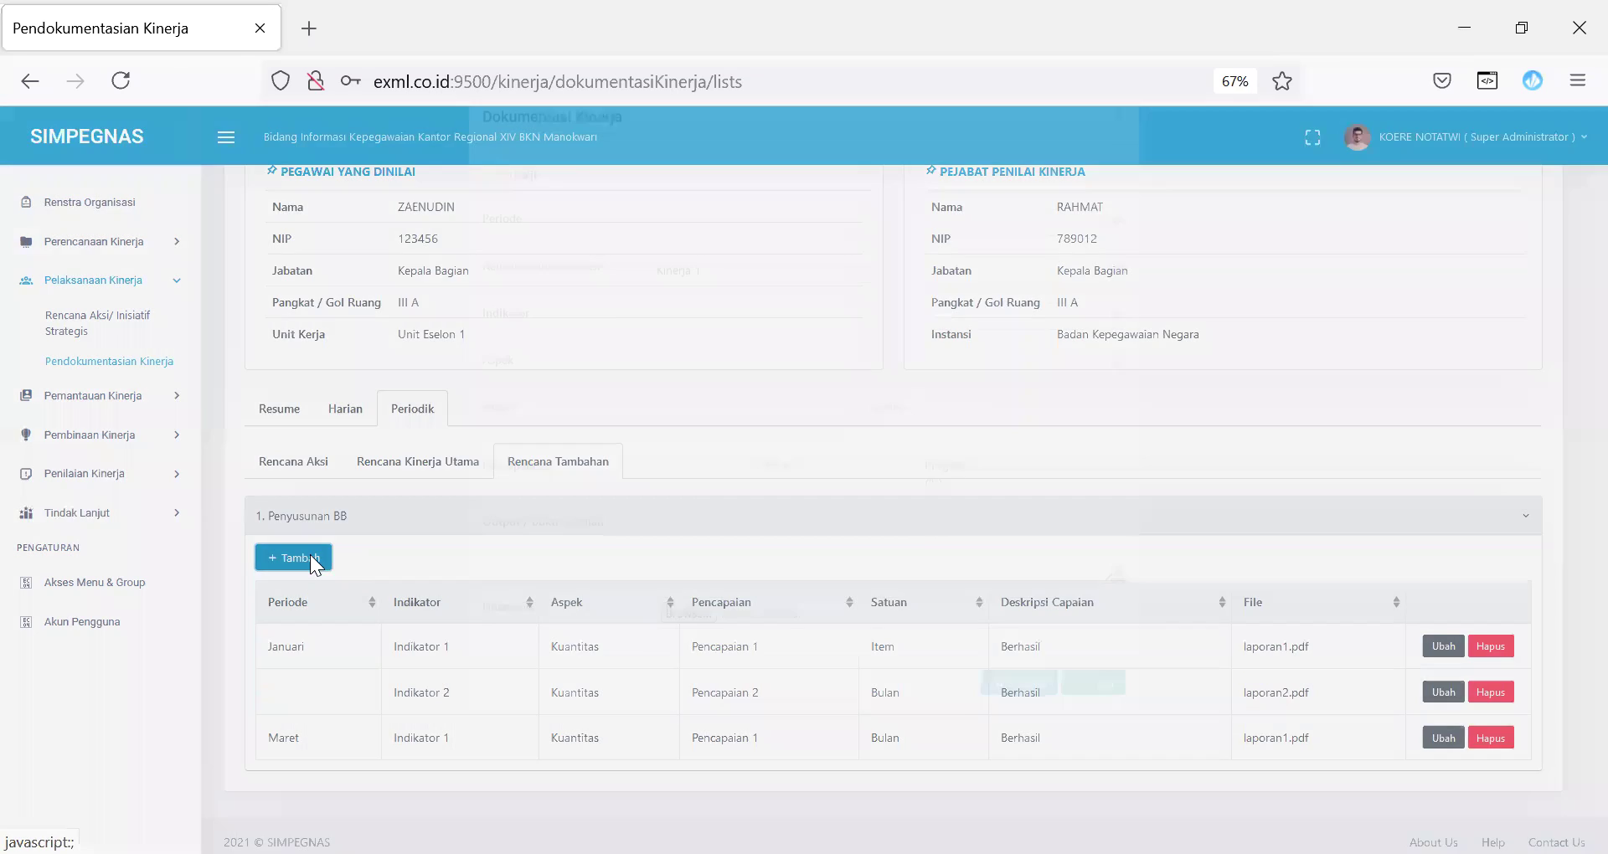
Step: Cancel the pending documentation entry and start a new Rencana Kinerja Utama entry at Pencapaian and Satuan
left_click(718, 253)
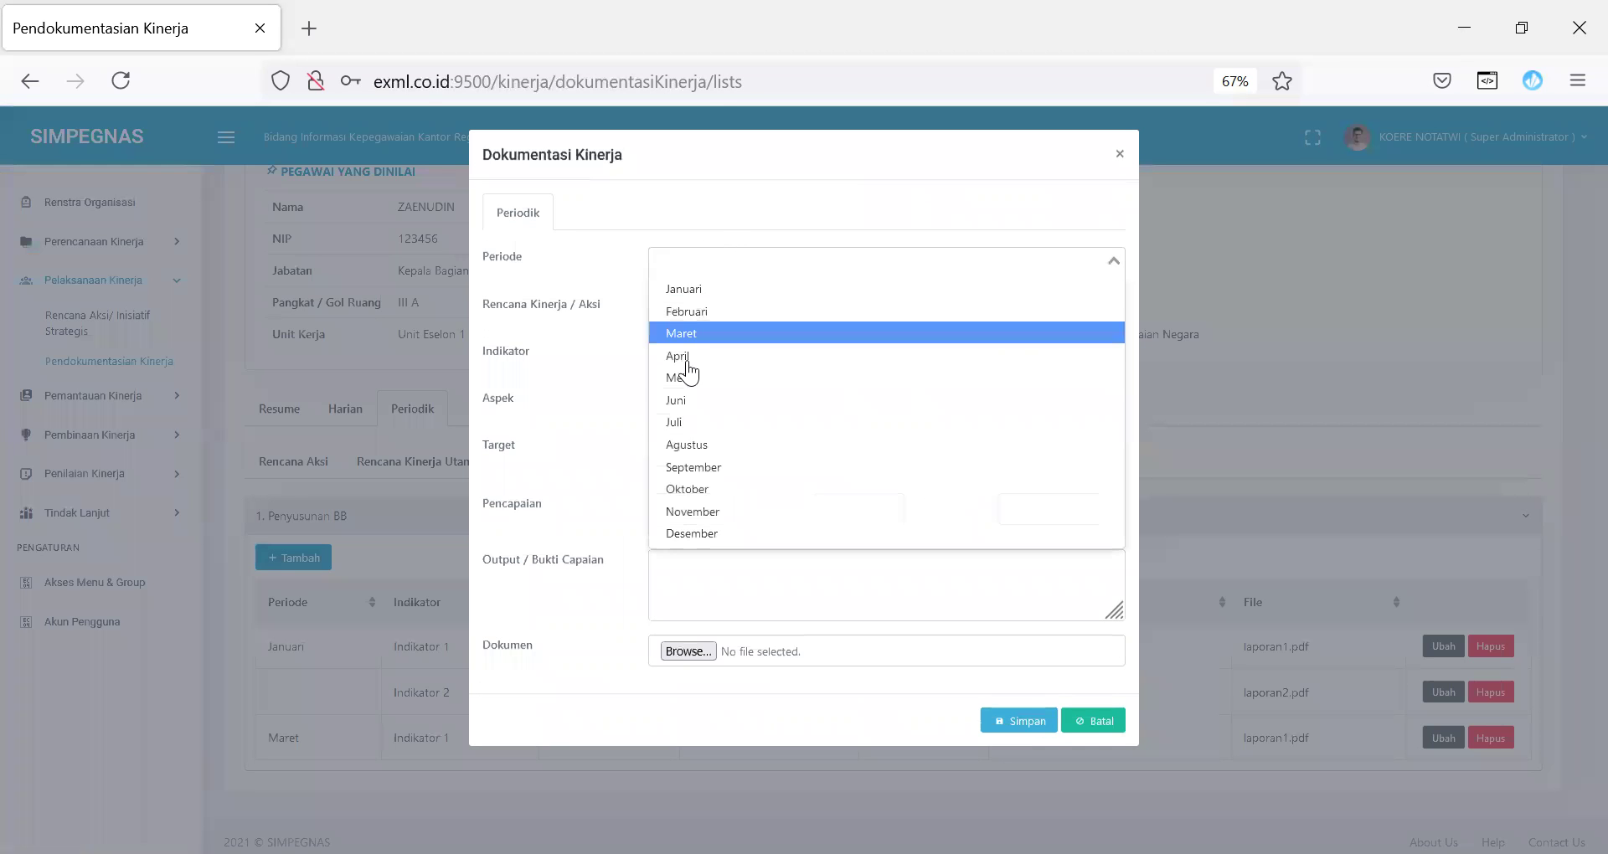
left_click(1107, 726)
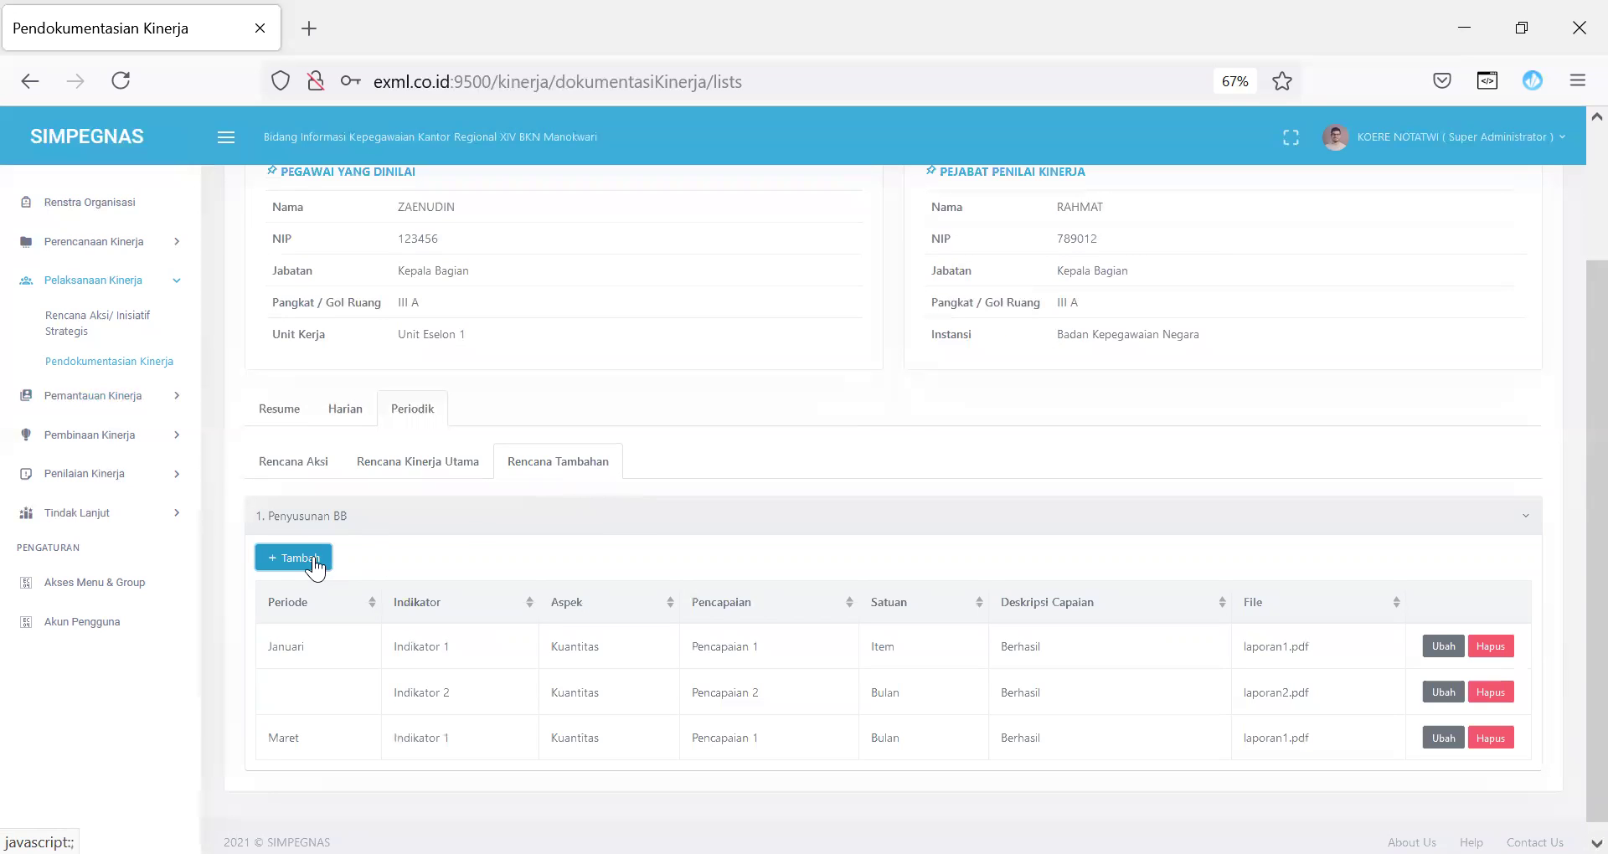
left_click(287, 462)
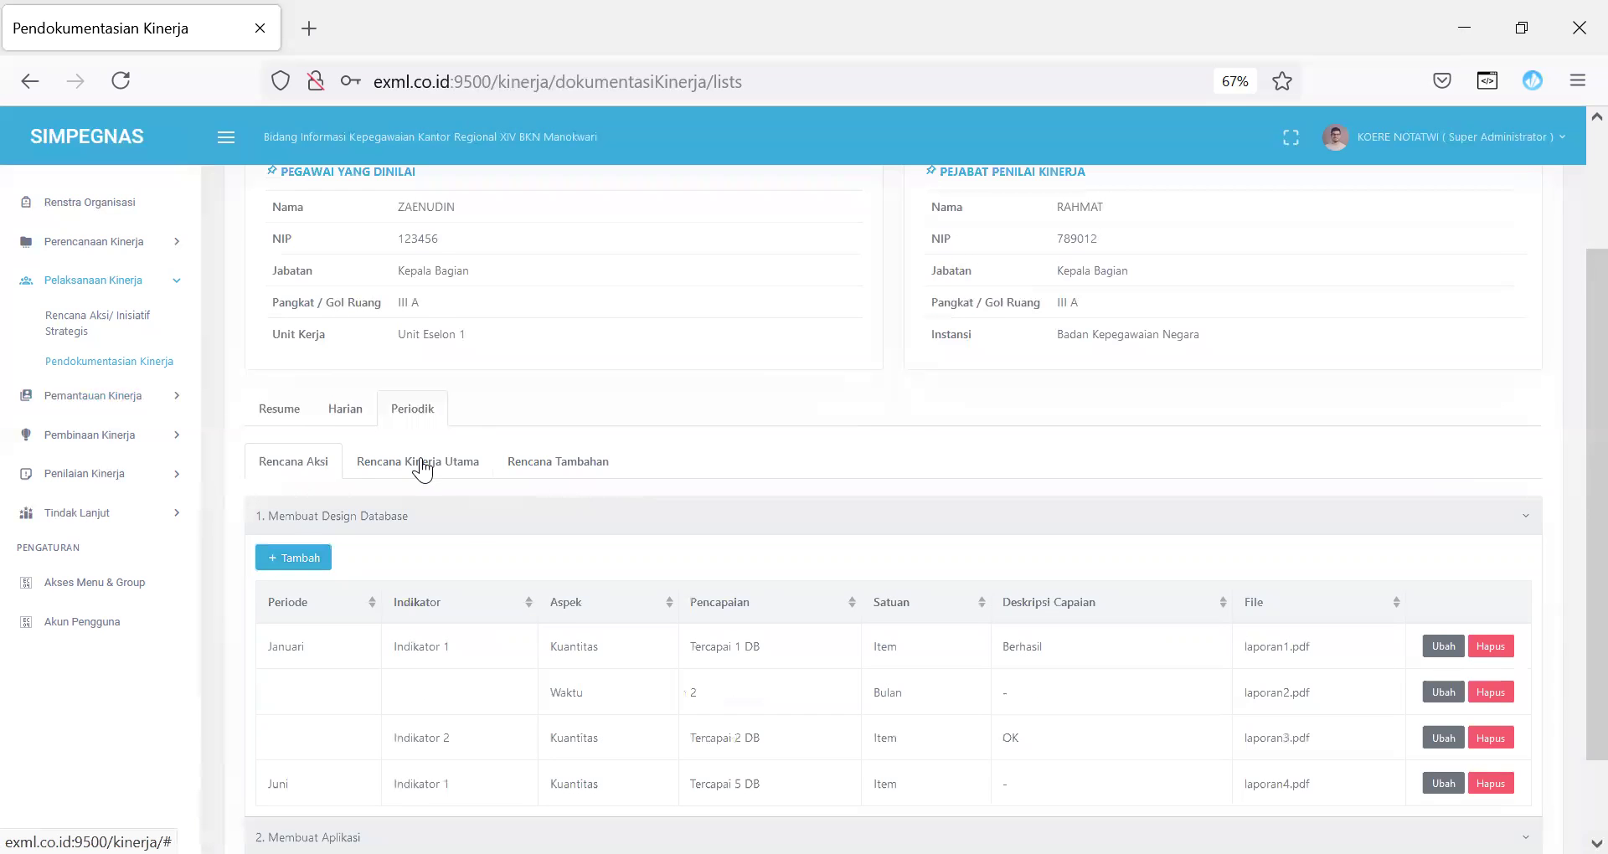
left_click(423, 463)
left_click(293, 590)
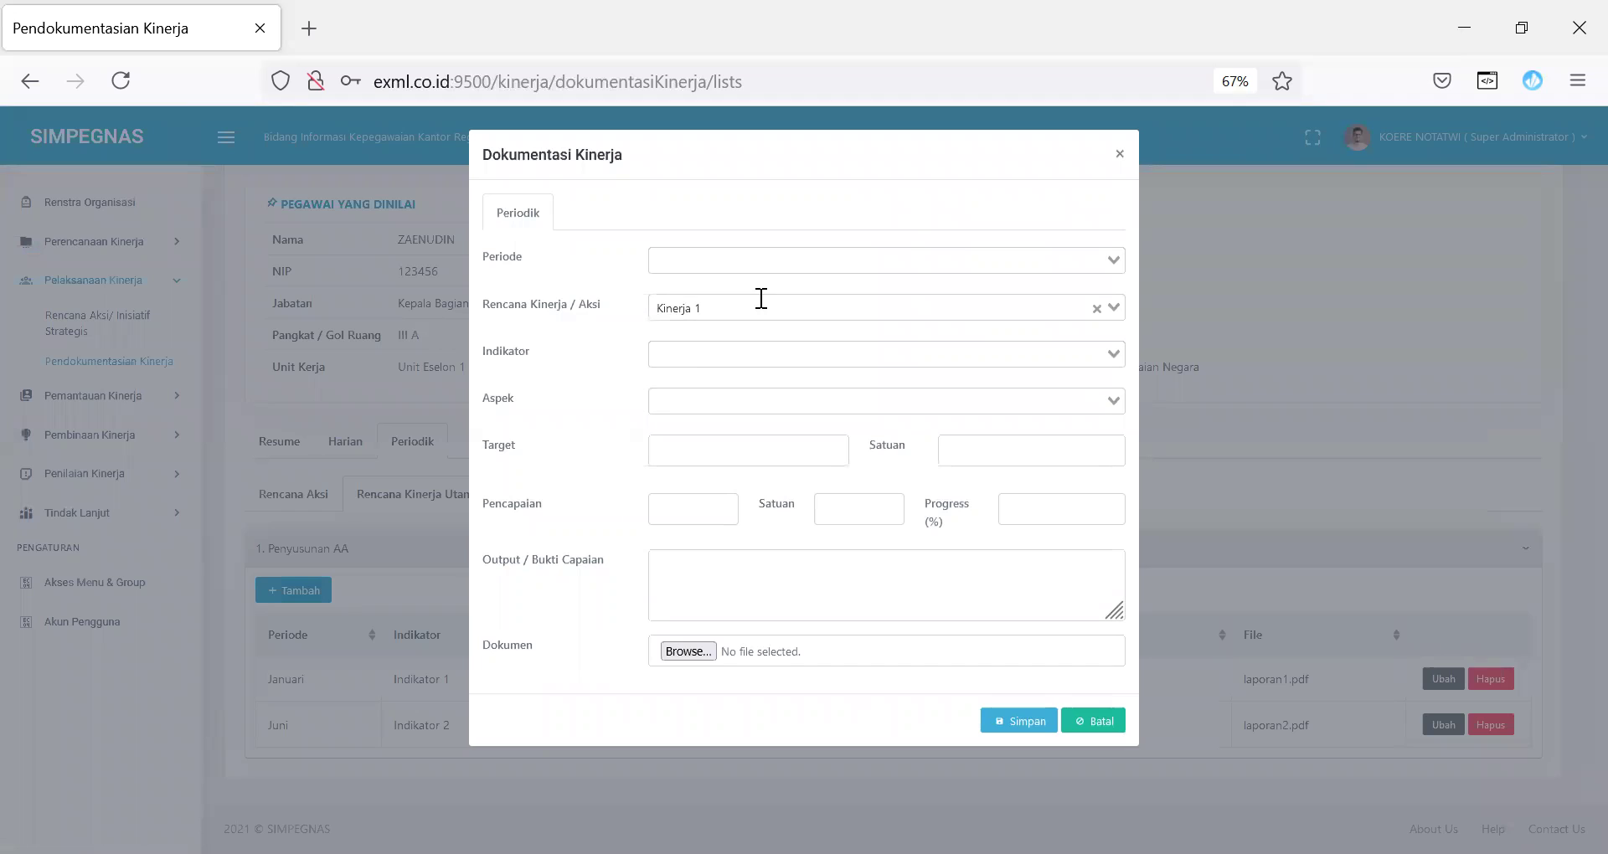
left_click(661, 506)
left_click(837, 501)
Step: Discard the unsaved entry and try opening Monitoring Kinerja under Pemantauan Kinerja
left_click(1104, 722)
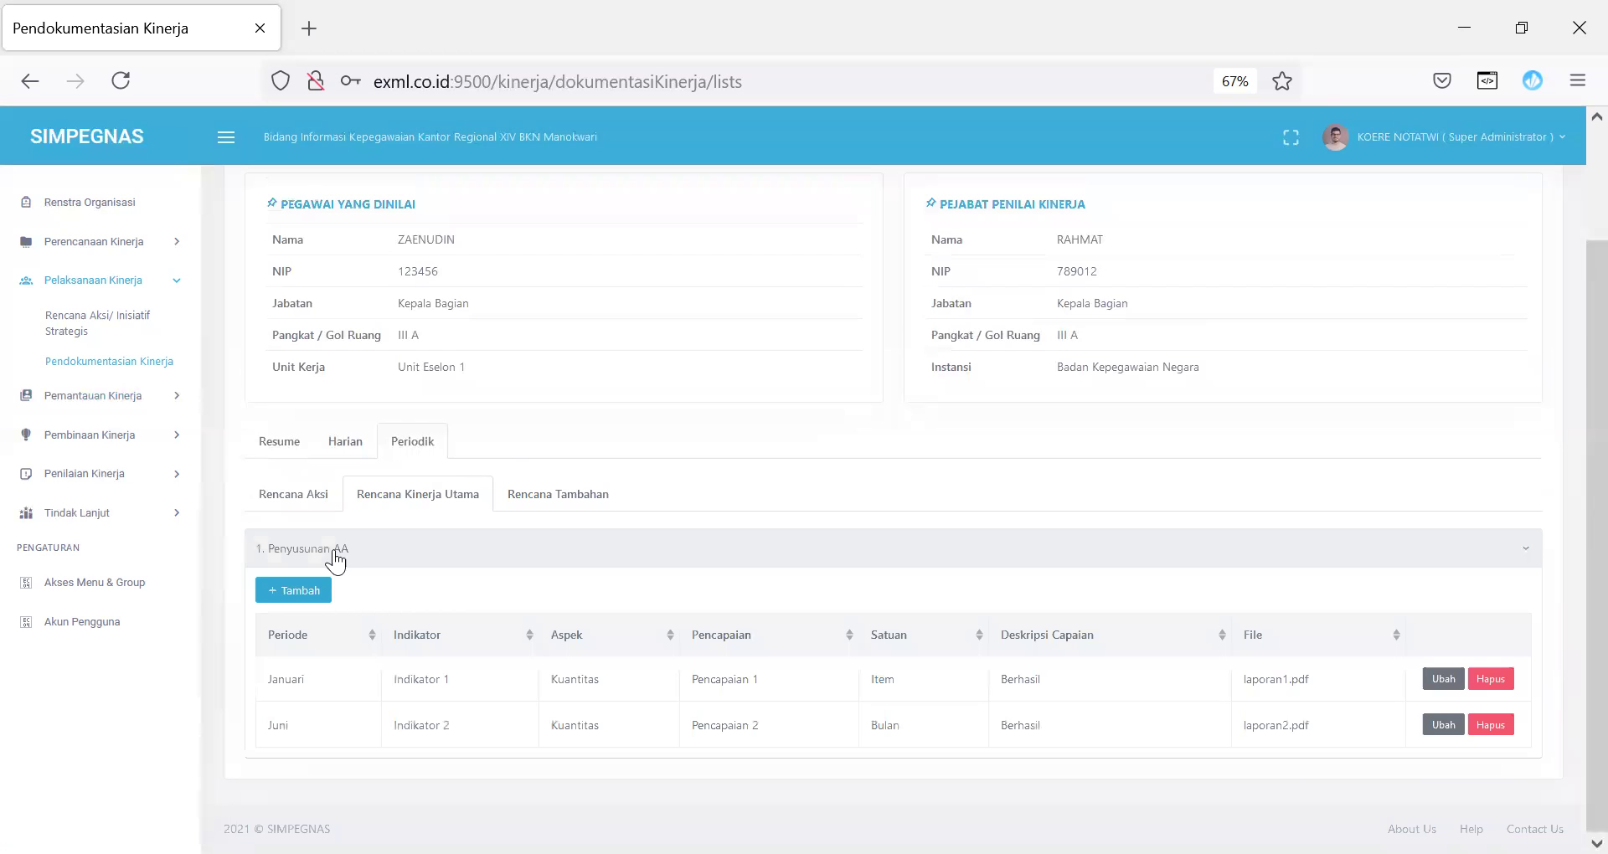
left_click(136, 408)
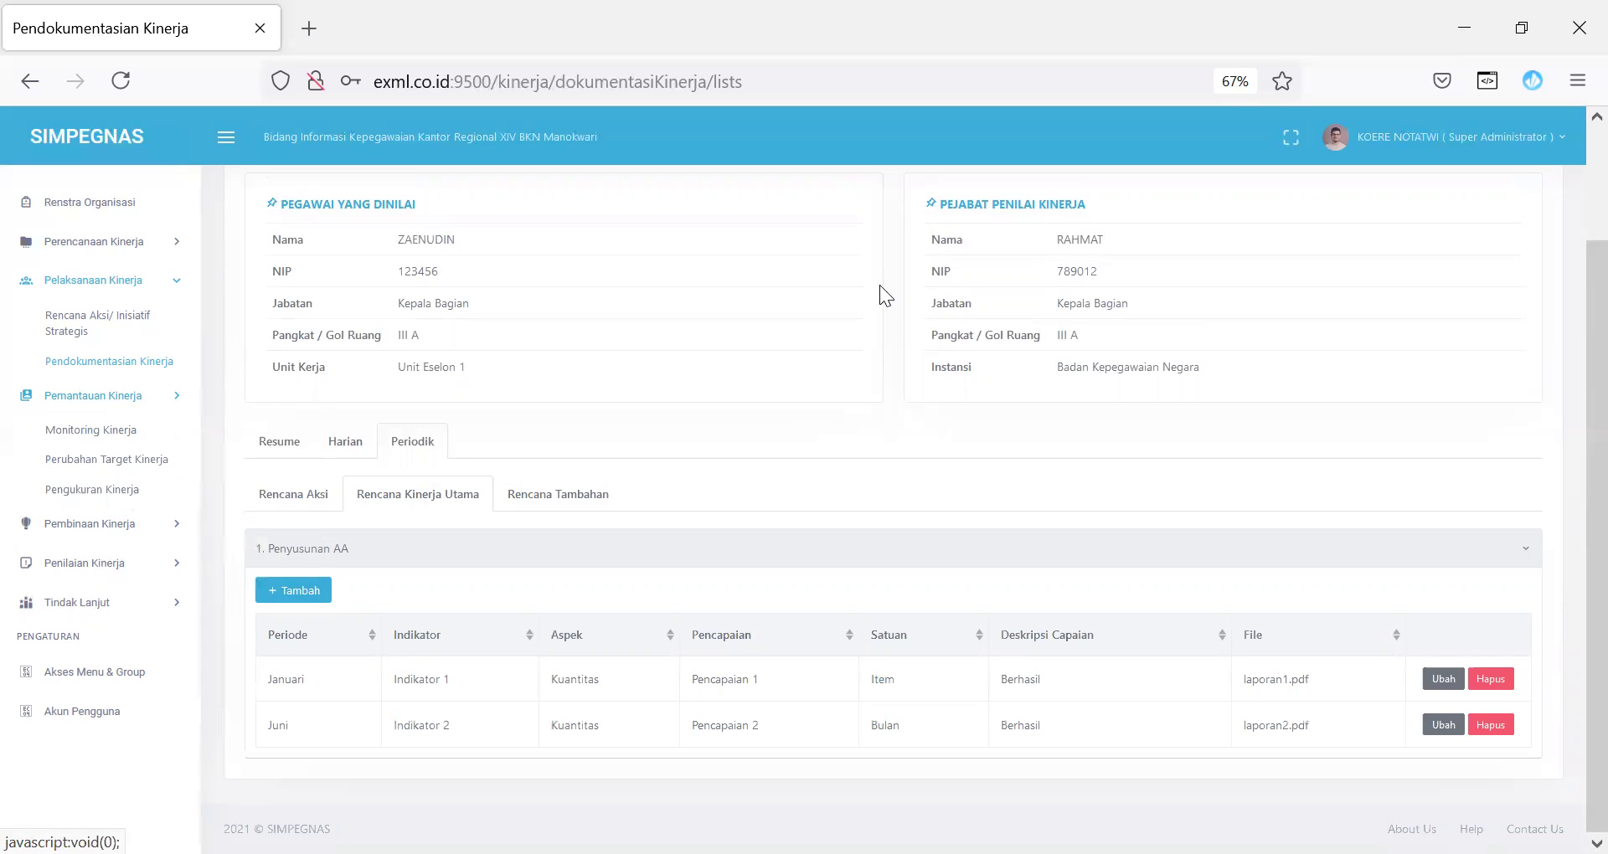
scroll(1574, 248, "up", 2)
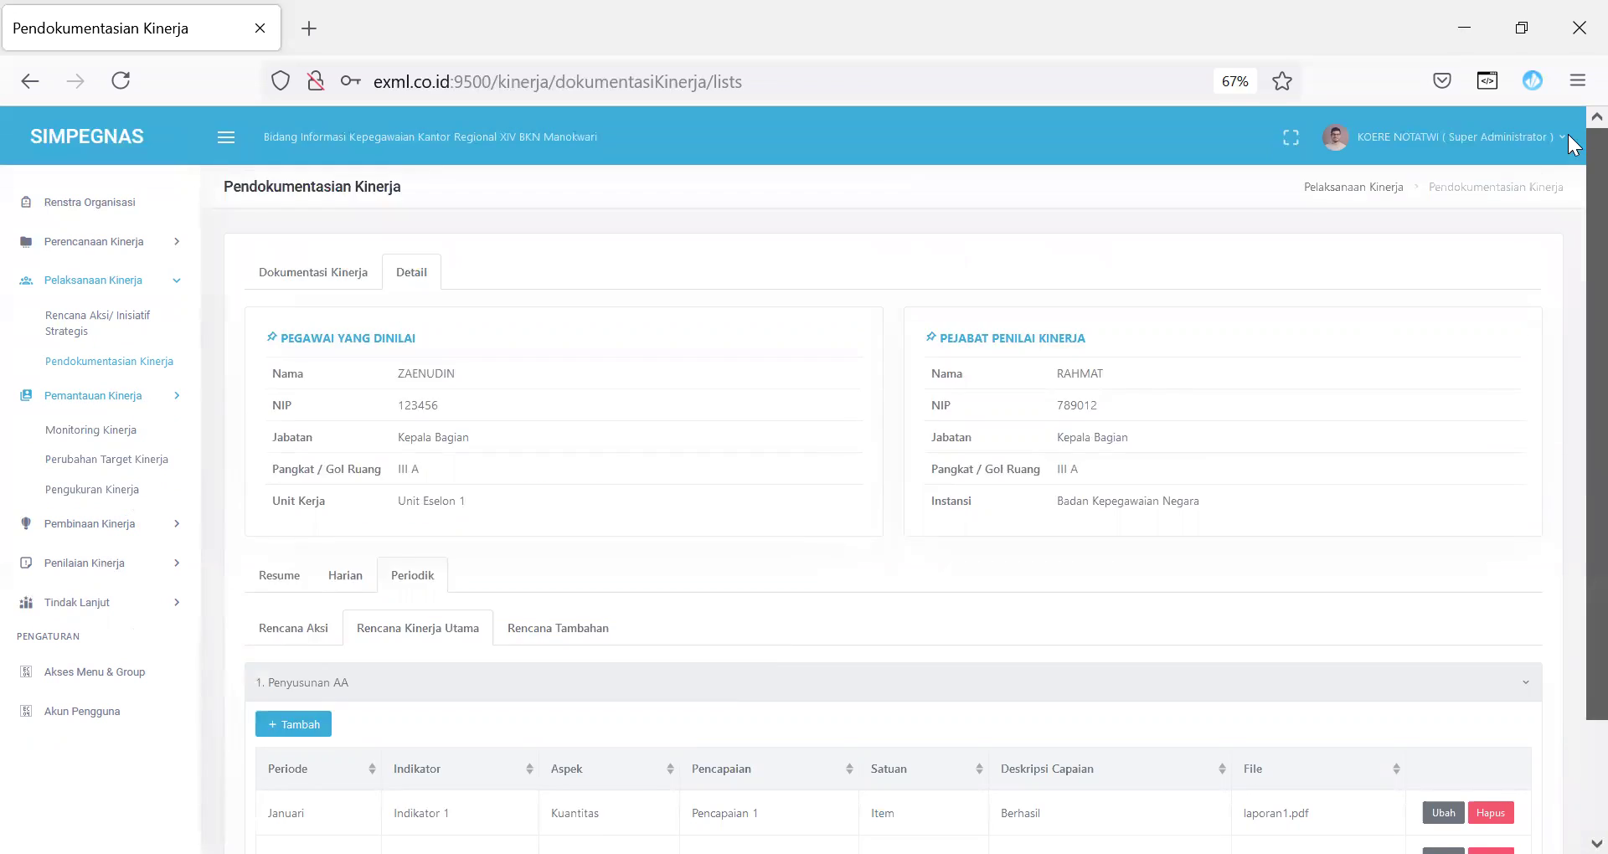
scroll(1574, 249, "down", 2)
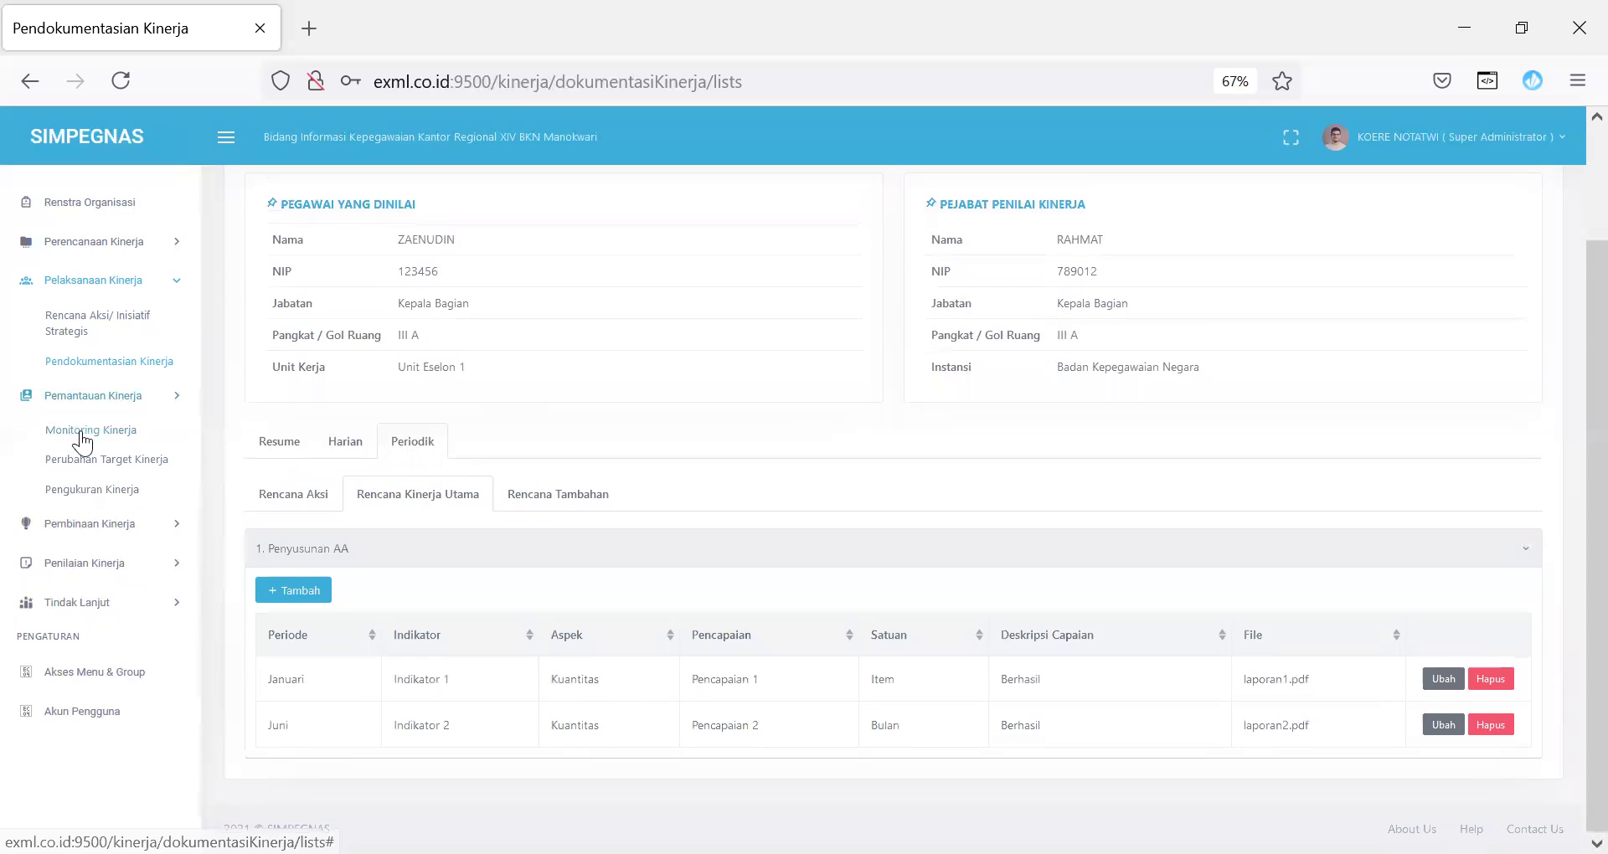
left_click(103, 431)
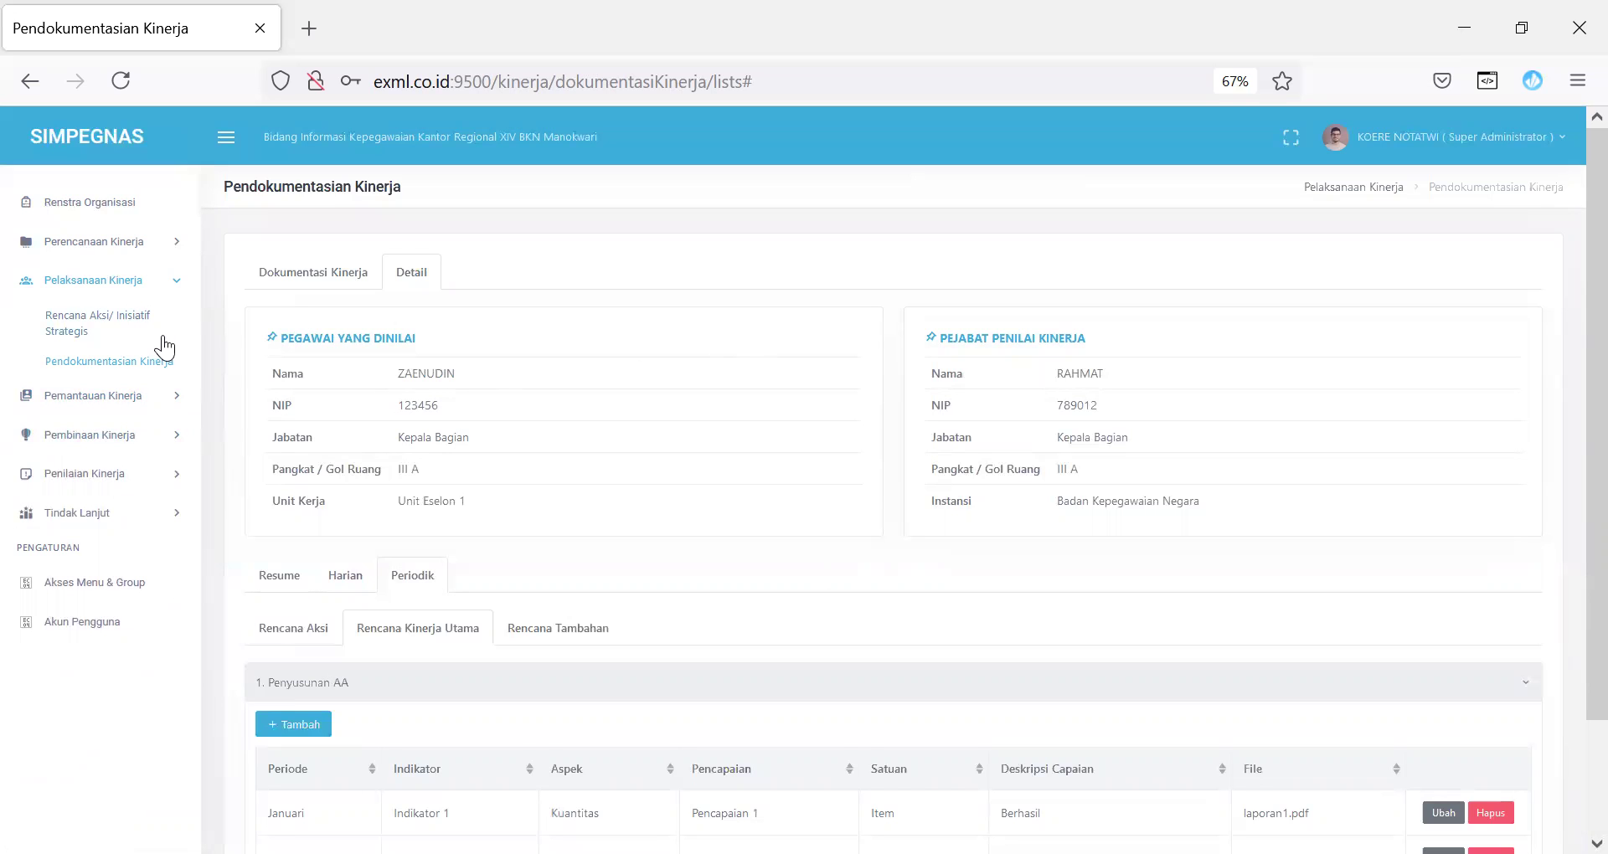
Step: Expand Perencanaan Kinerja and Review SKP to reach the Review Rancangan SKP JPT/JKM page
left_click(129, 242)
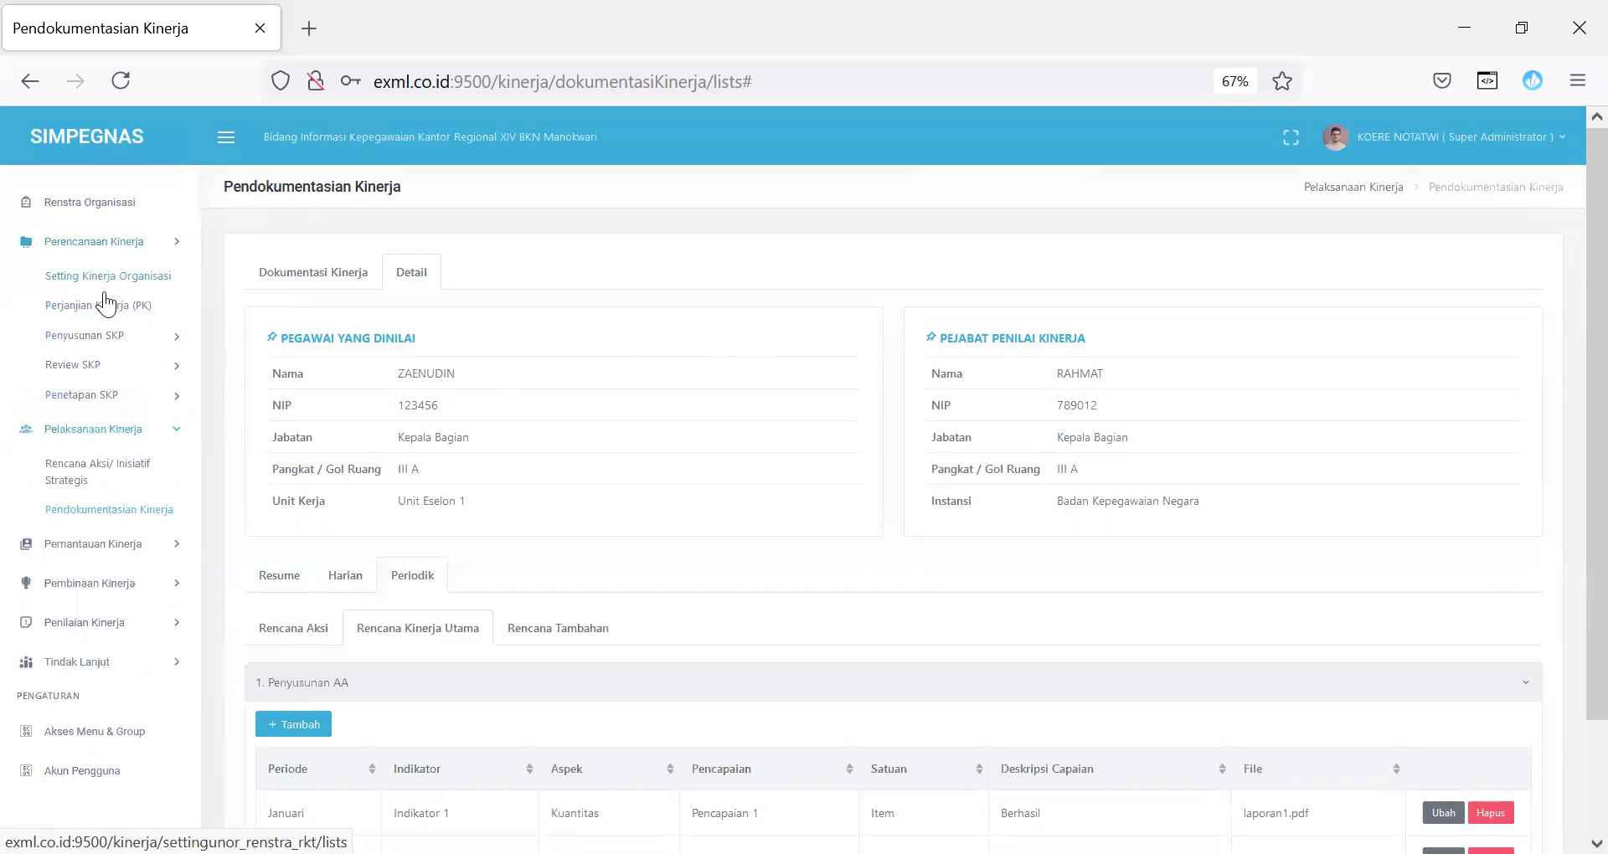
left_click(90, 371)
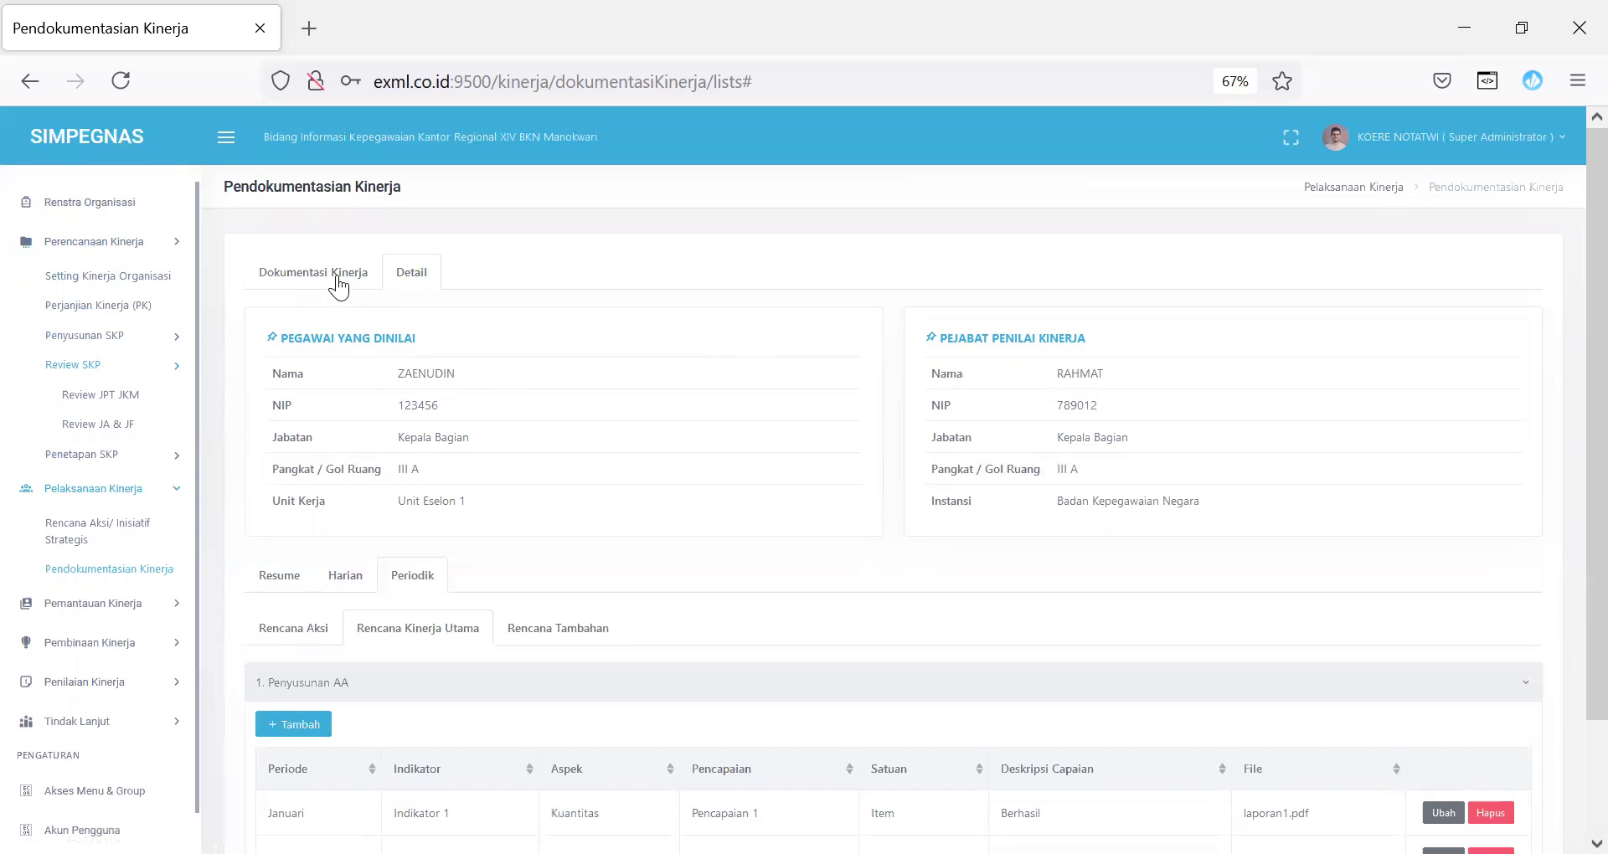
left_click(335, 278)
Step: Open the second employee's Review JPT JKM detail and show the Matriks pembagian peran & hasil
left_click(97, 395)
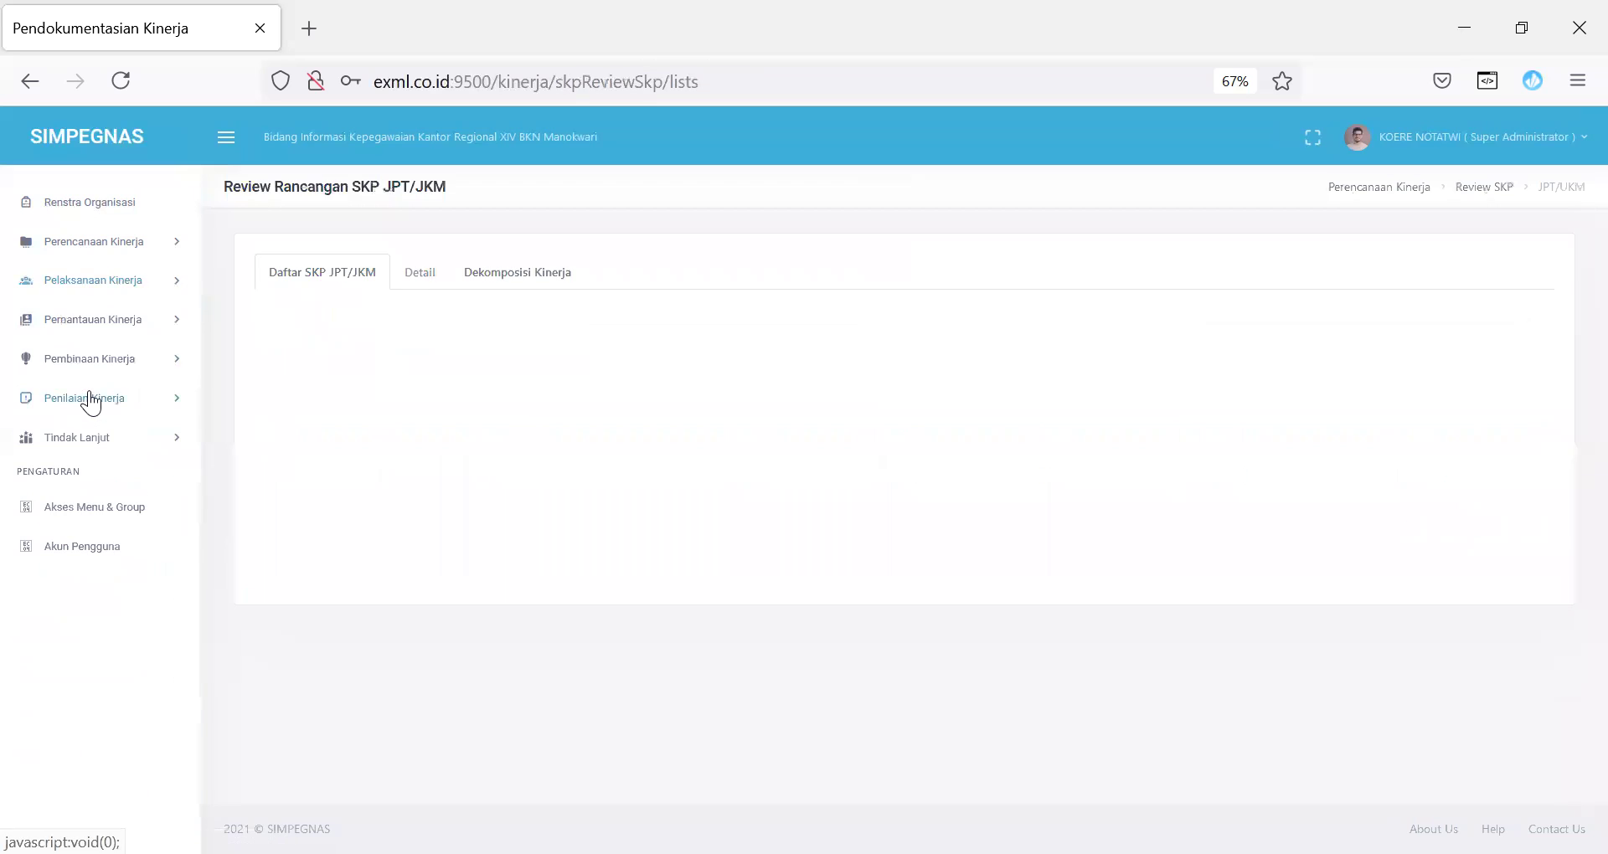
left_click(350, 476)
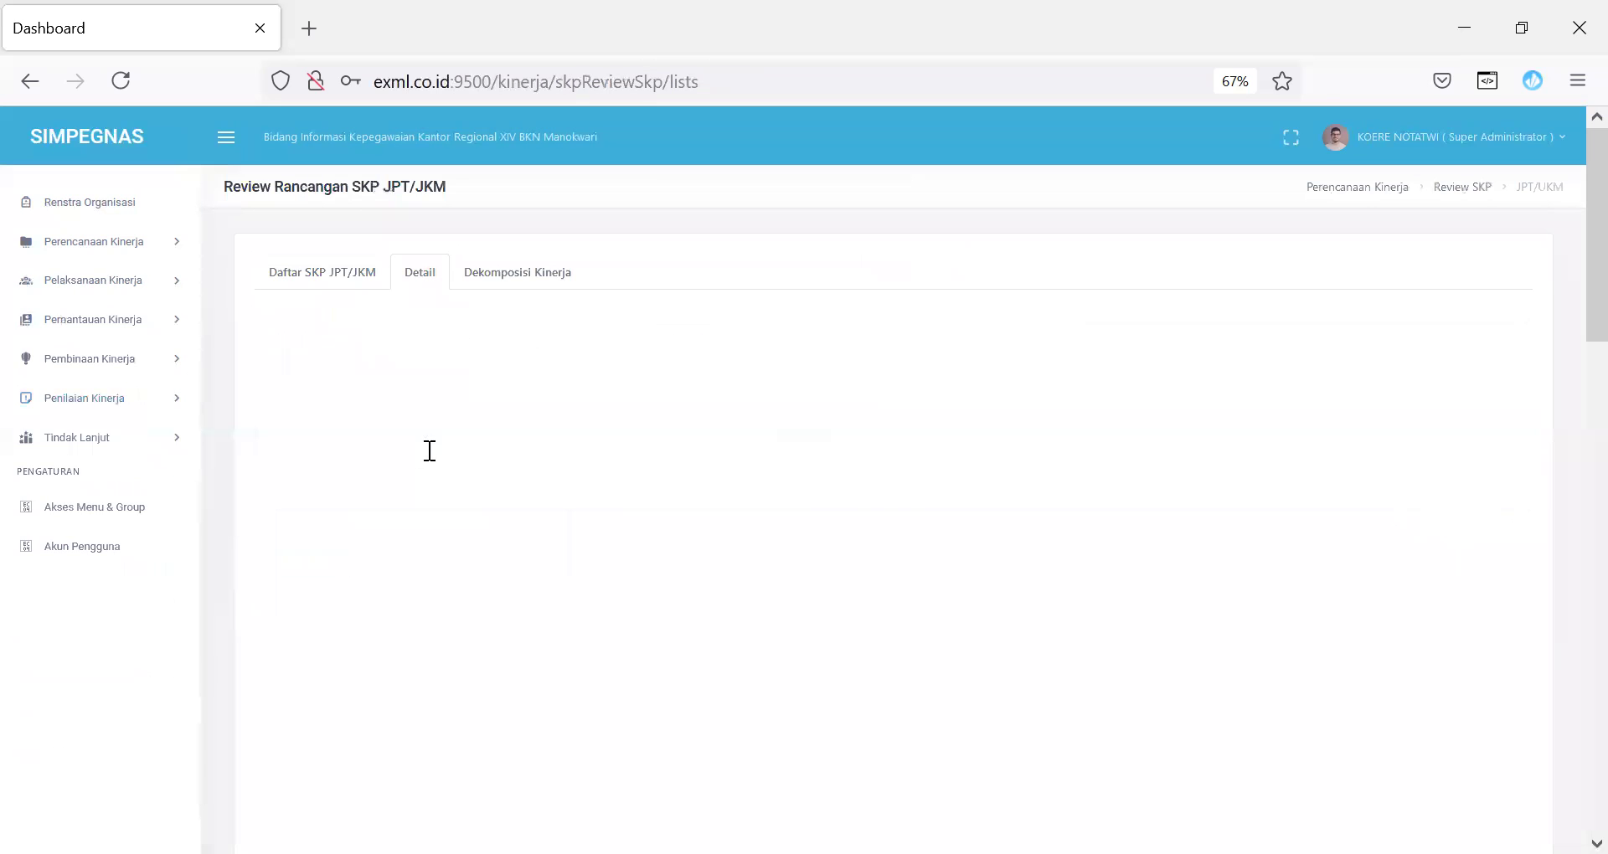
left_click(567, 548)
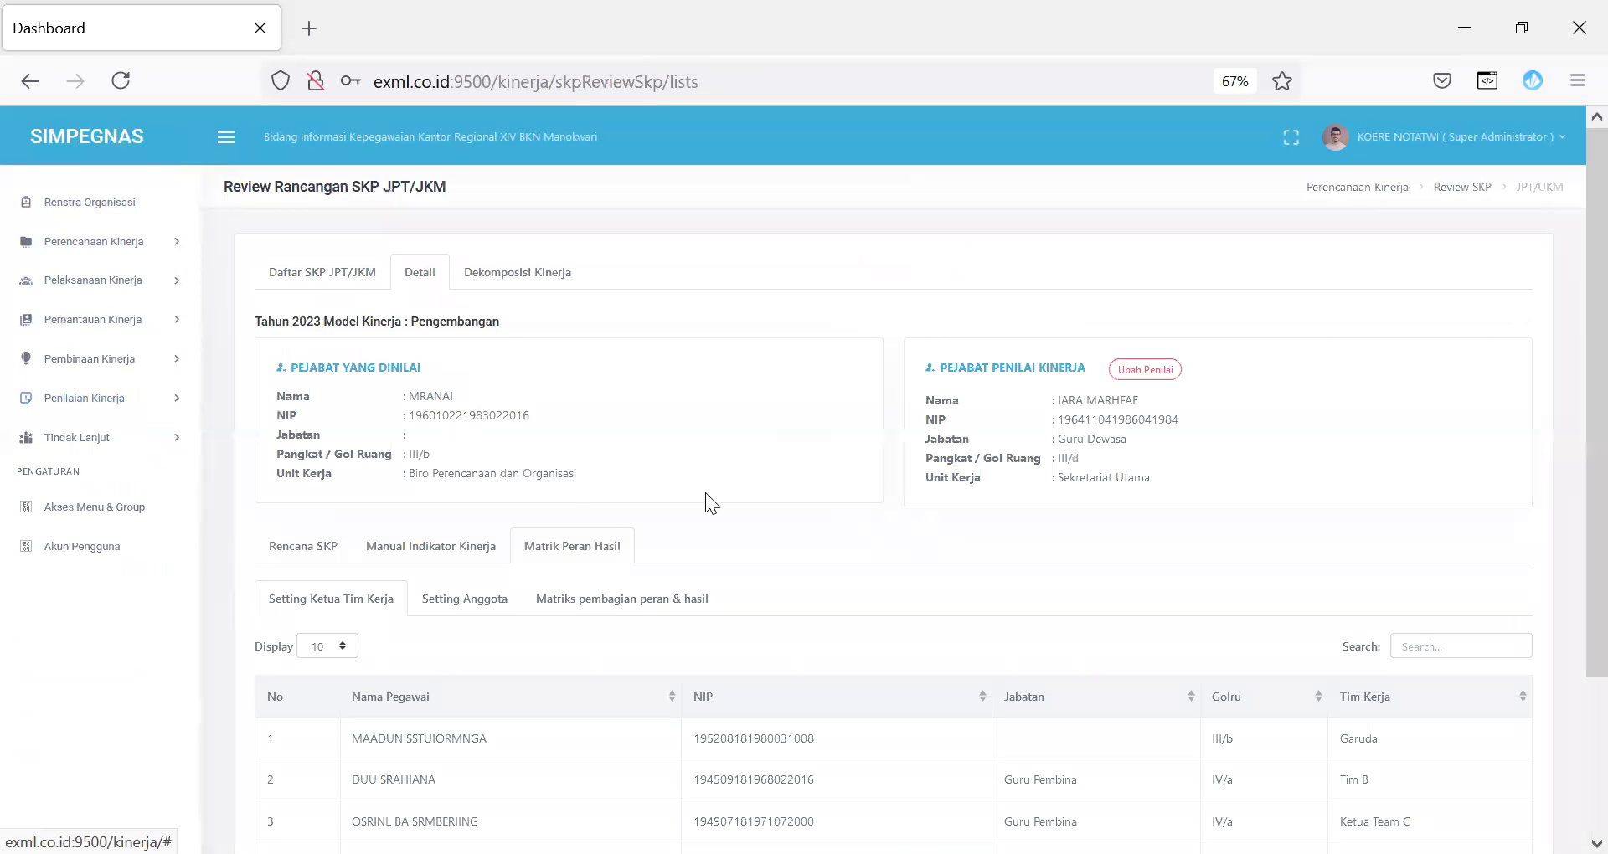
scroll(1567, 290, "down", 3)
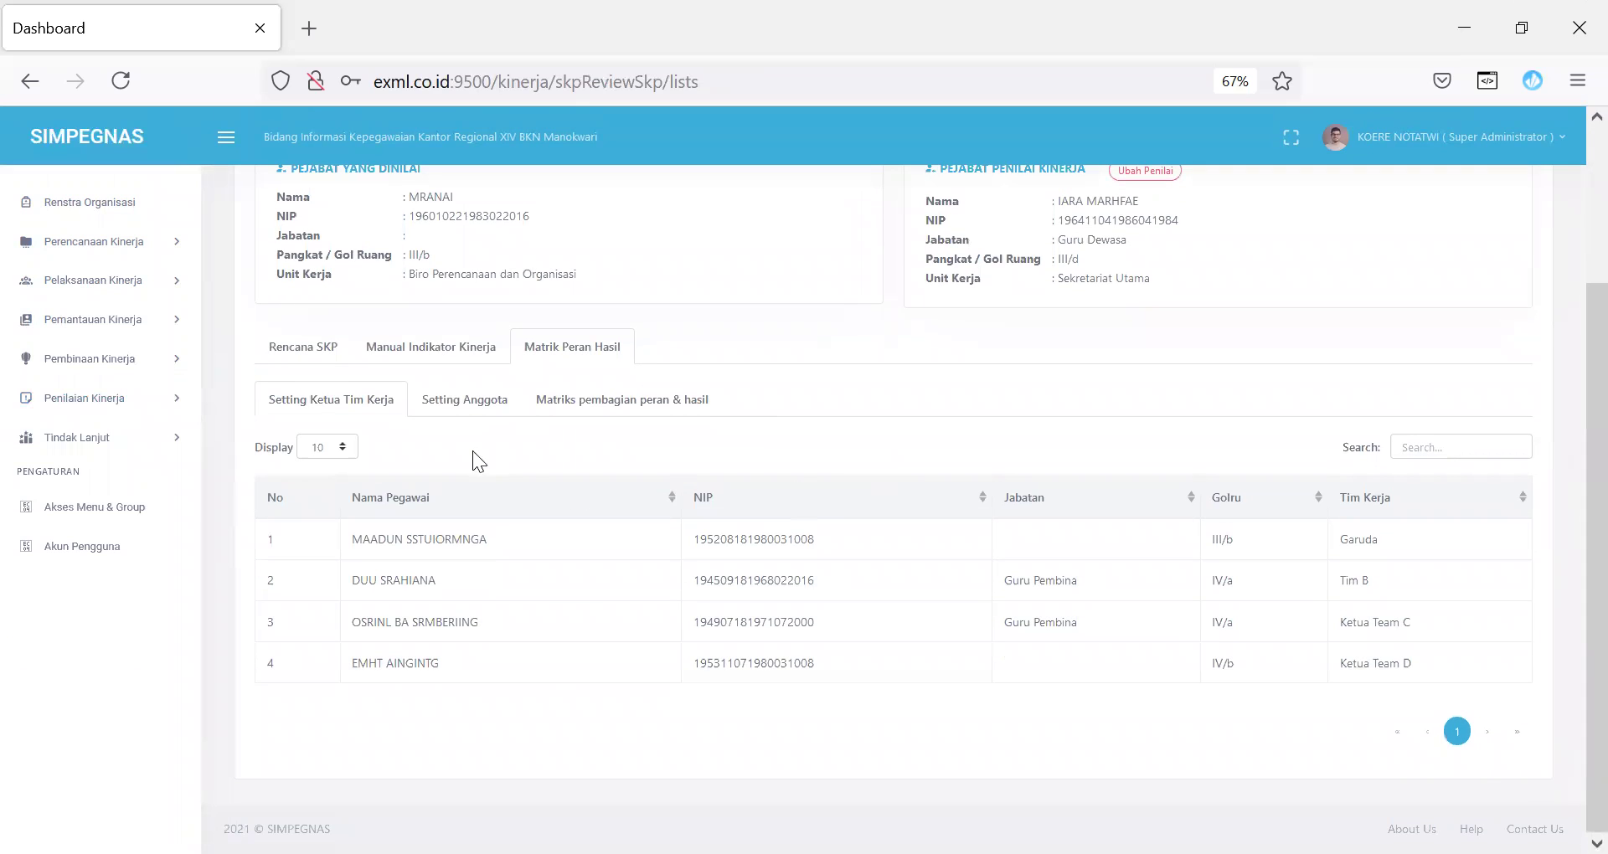
left_click(596, 402)
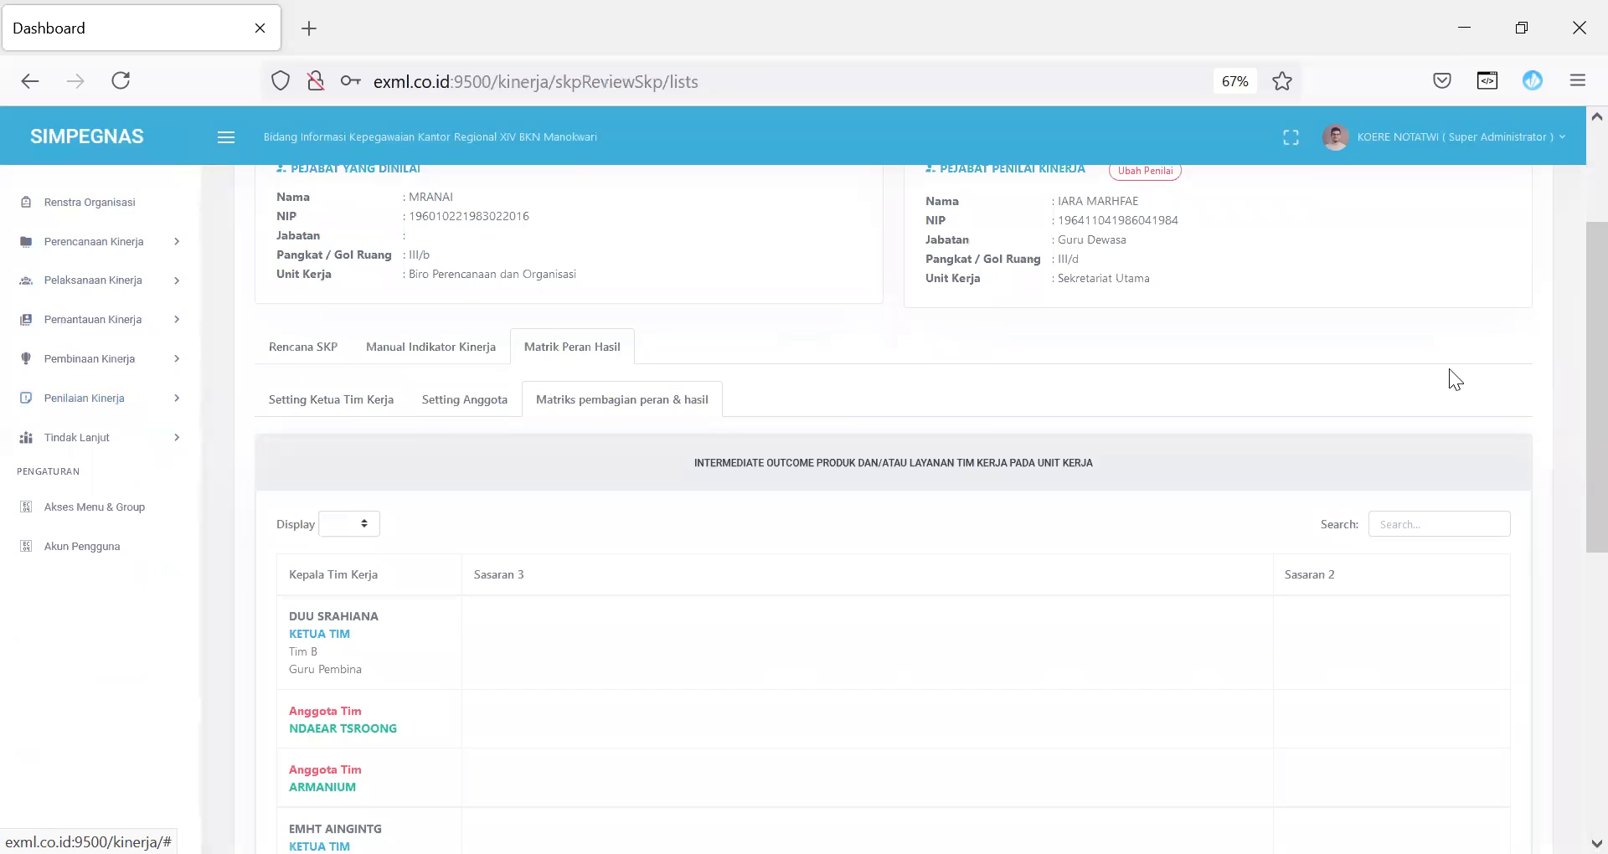
left_click_drag(1567, 285, 1567, 408)
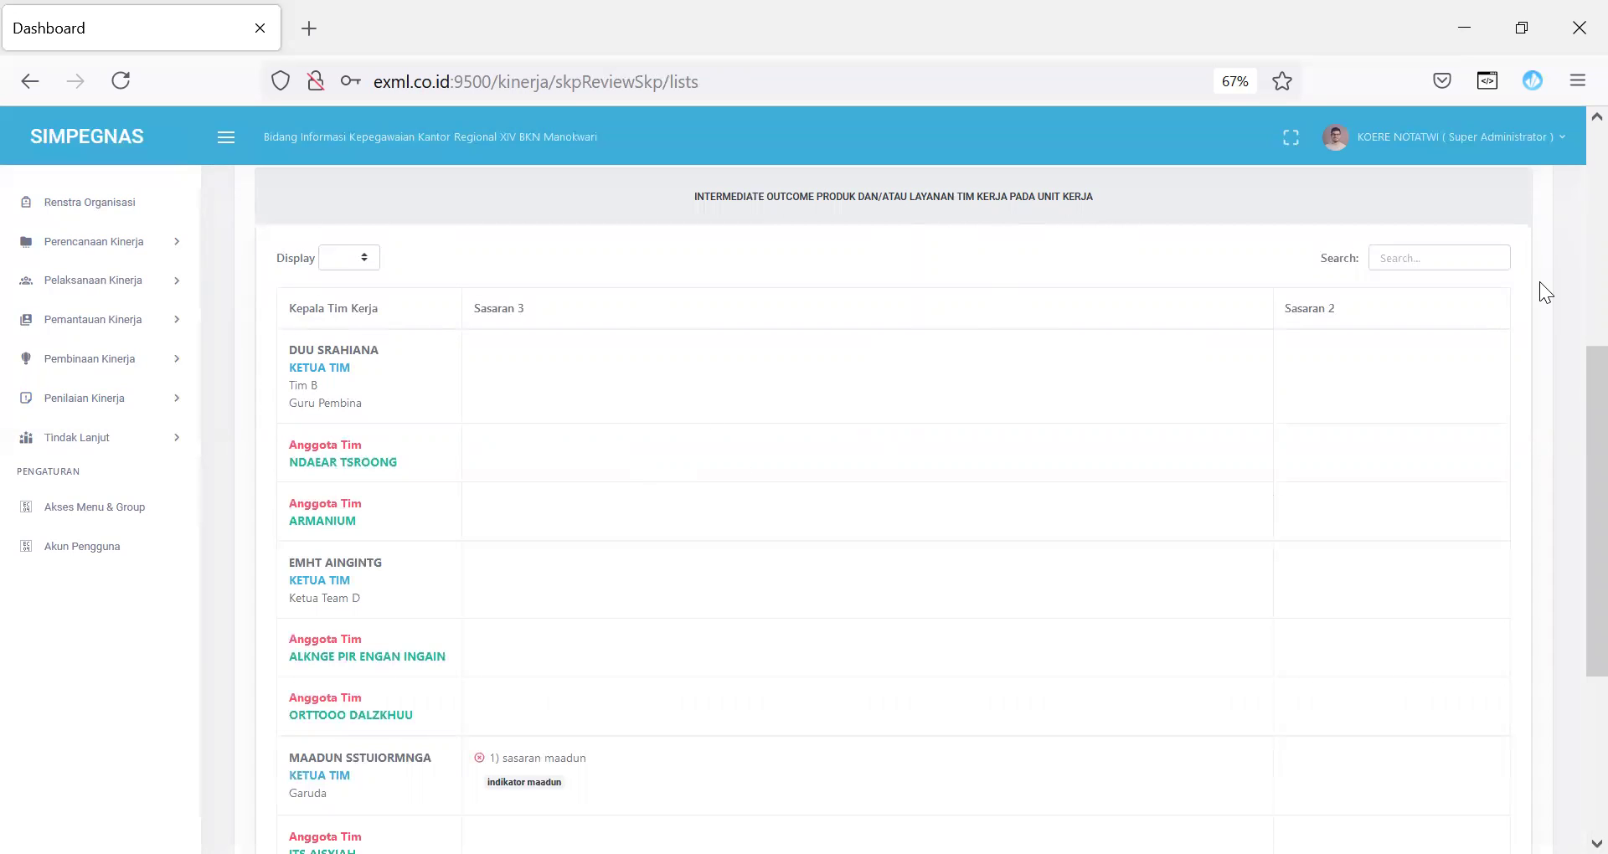
Step: Browse the Pemantauan and Perencanaan Kinerja sidebar groups, ending on the Konseling Kinerja list
left_click(125, 337)
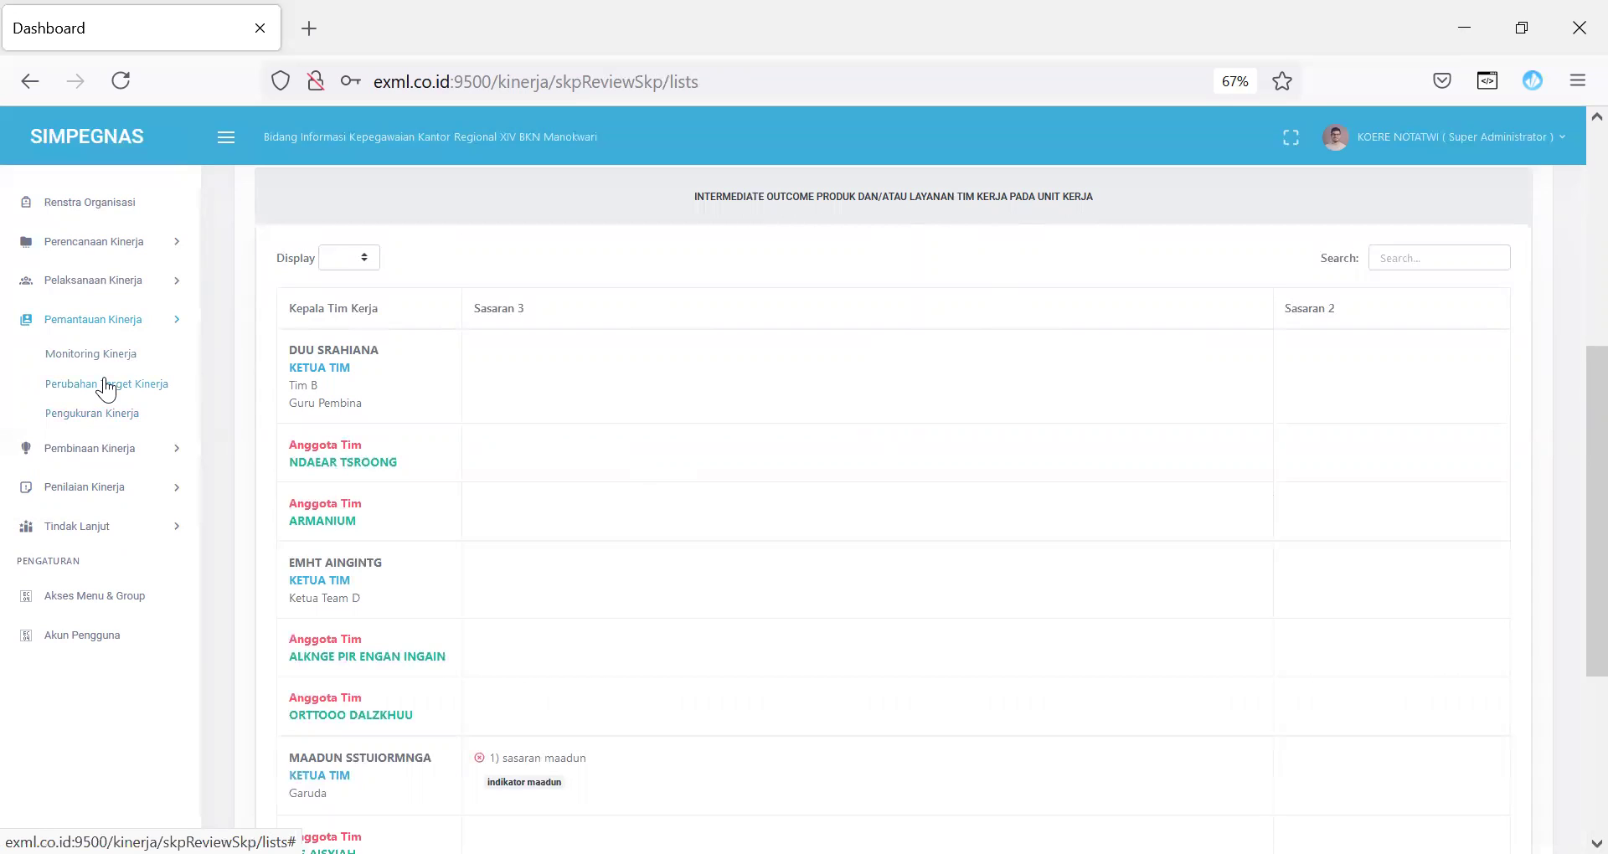
left_click(114, 248)
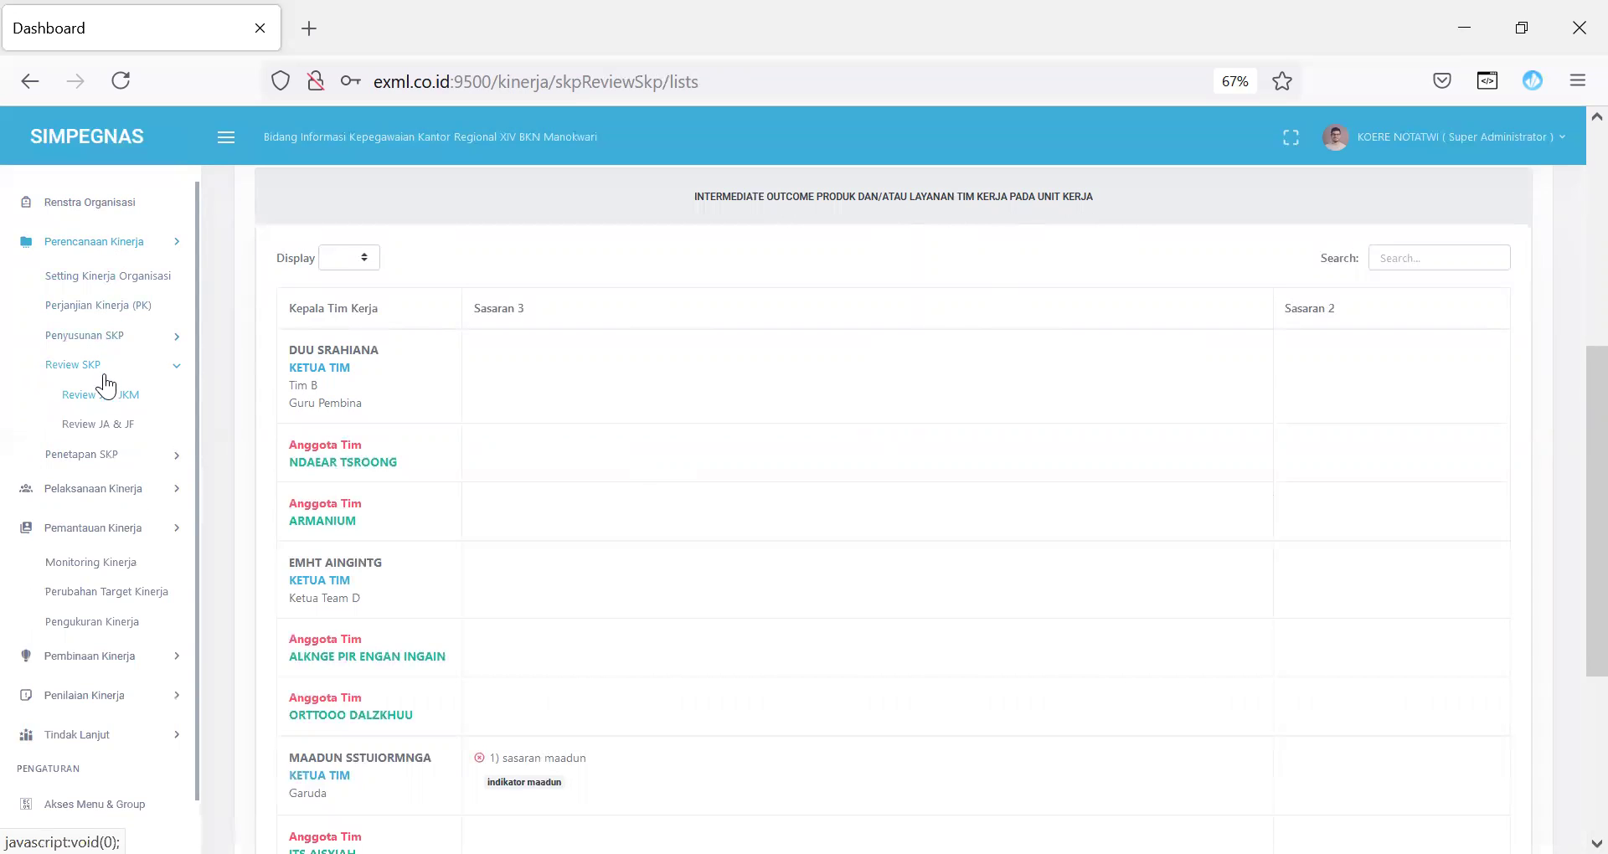
left_click(147, 337)
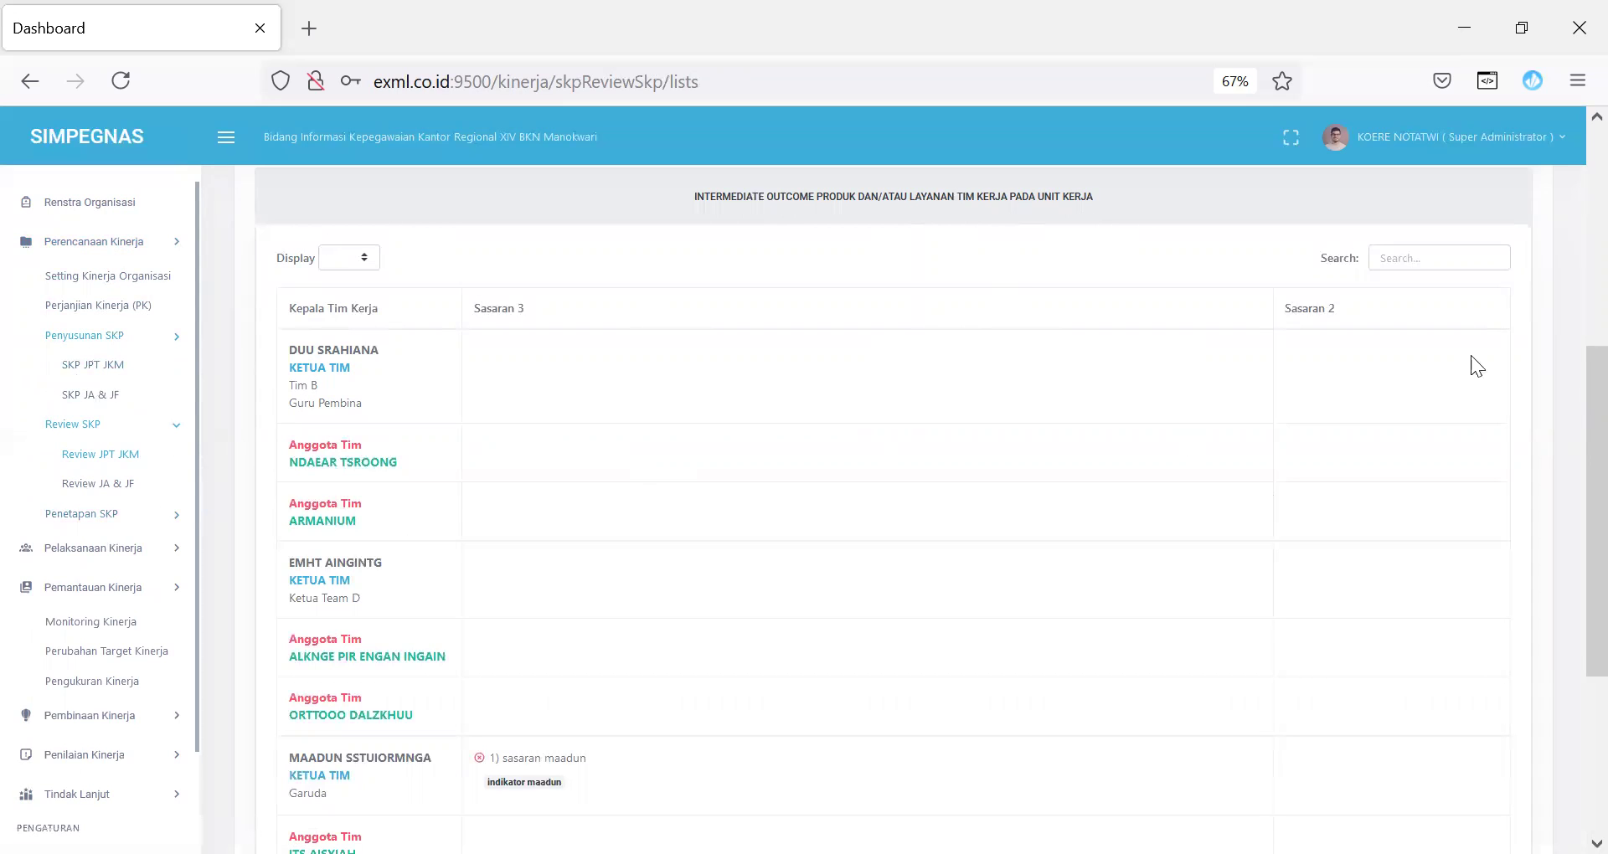
scroll(1572, 502, "down", 5)
left_click_drag(1575, 570, 1571, 605)
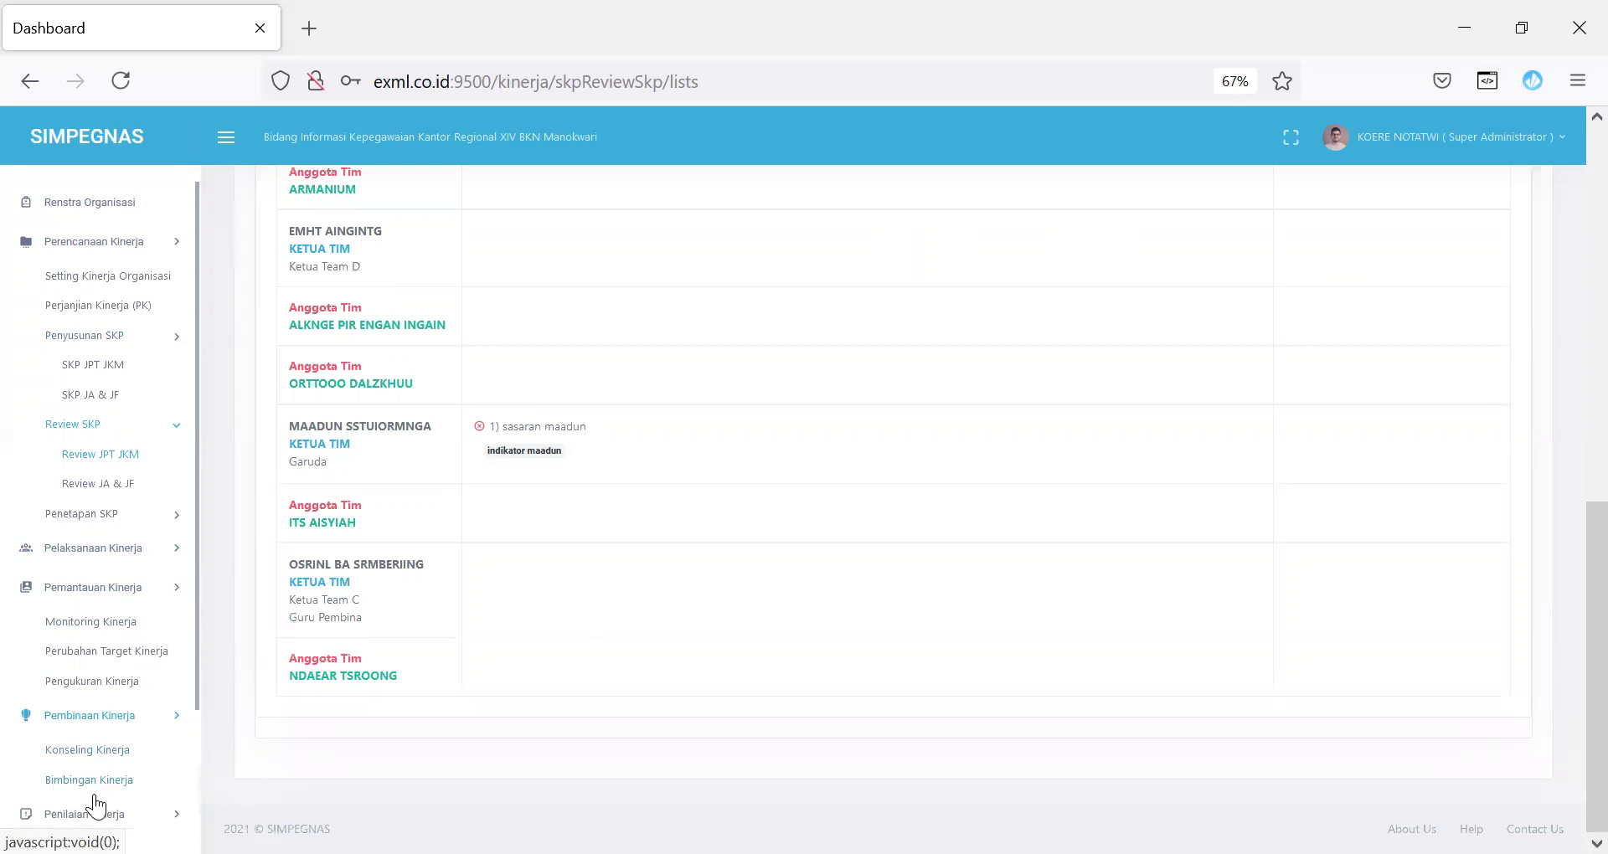
left_click(99, 750)
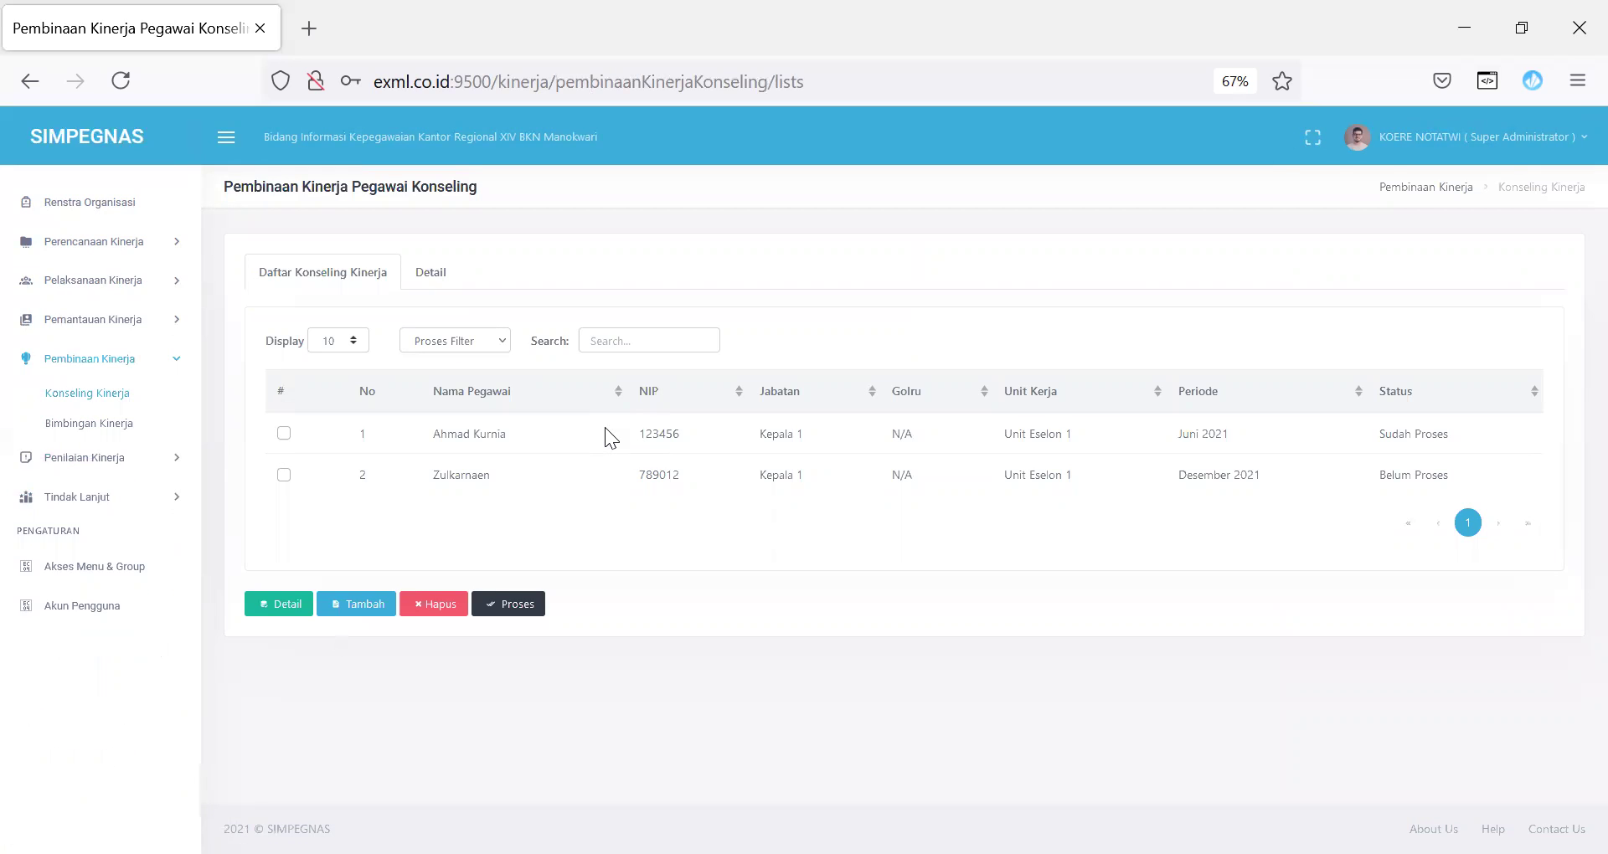
Step: Browse a new counselling form and its Nama list, close it unsaved, and tick the first record
left_click(356, 604)
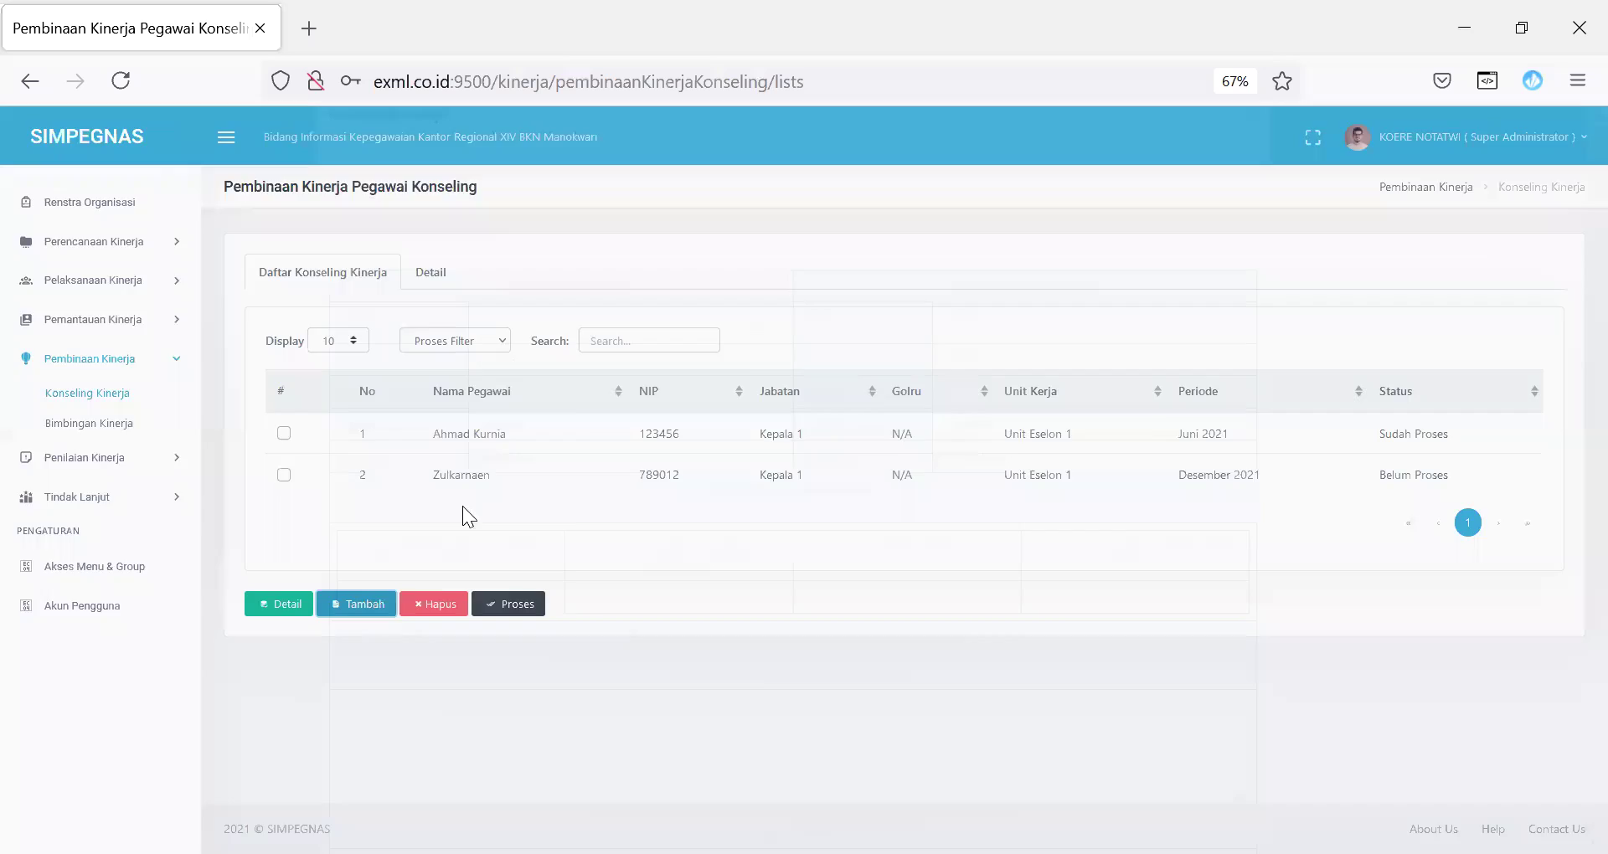
left_click(602, 365)
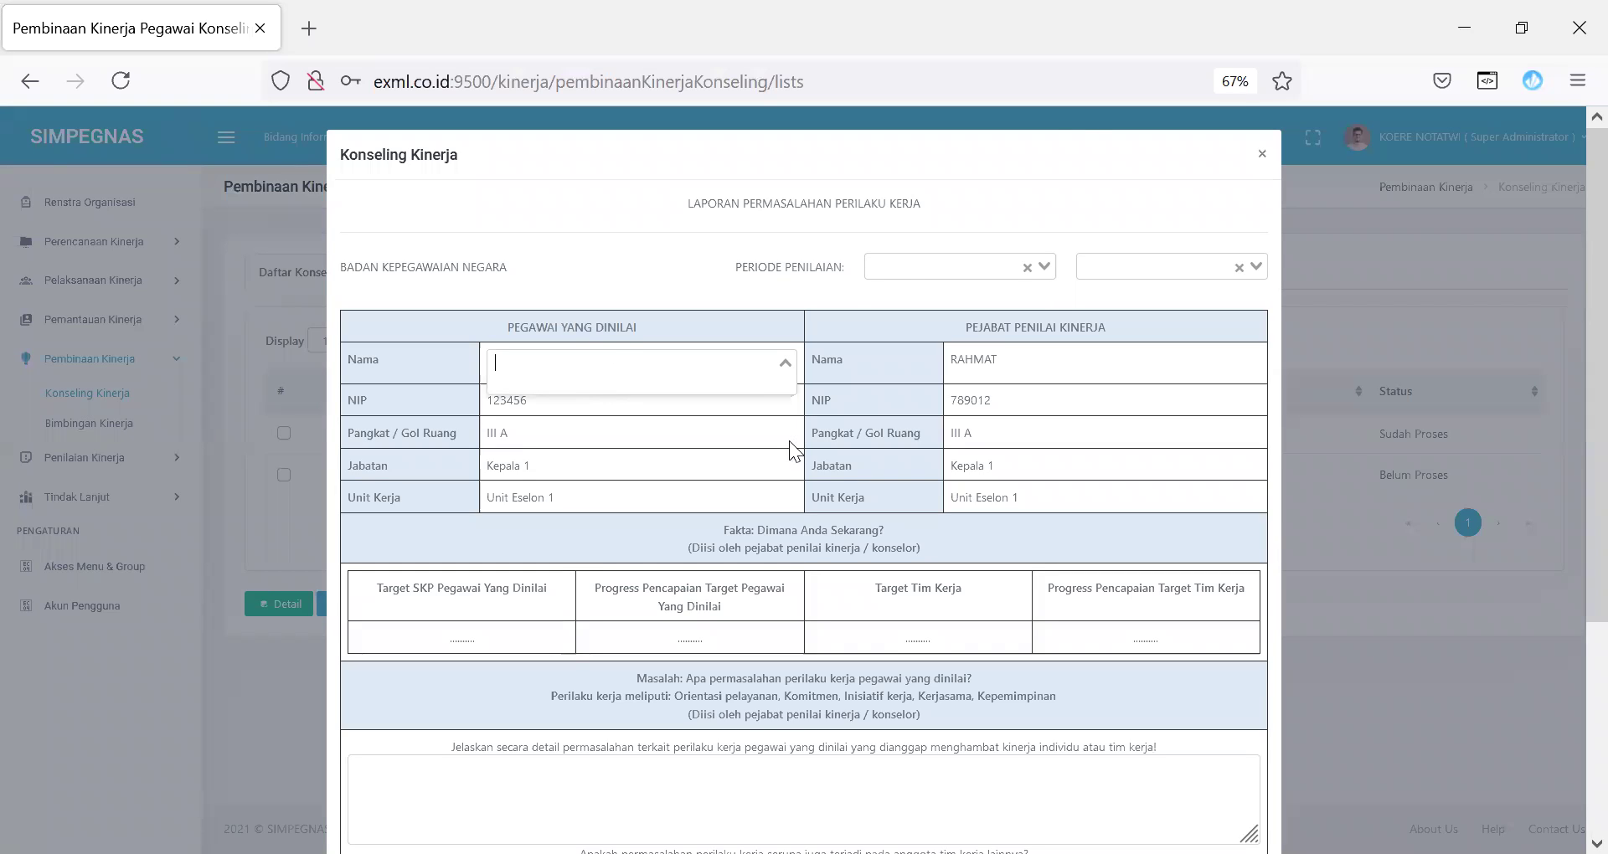
left_click(1079, 134)
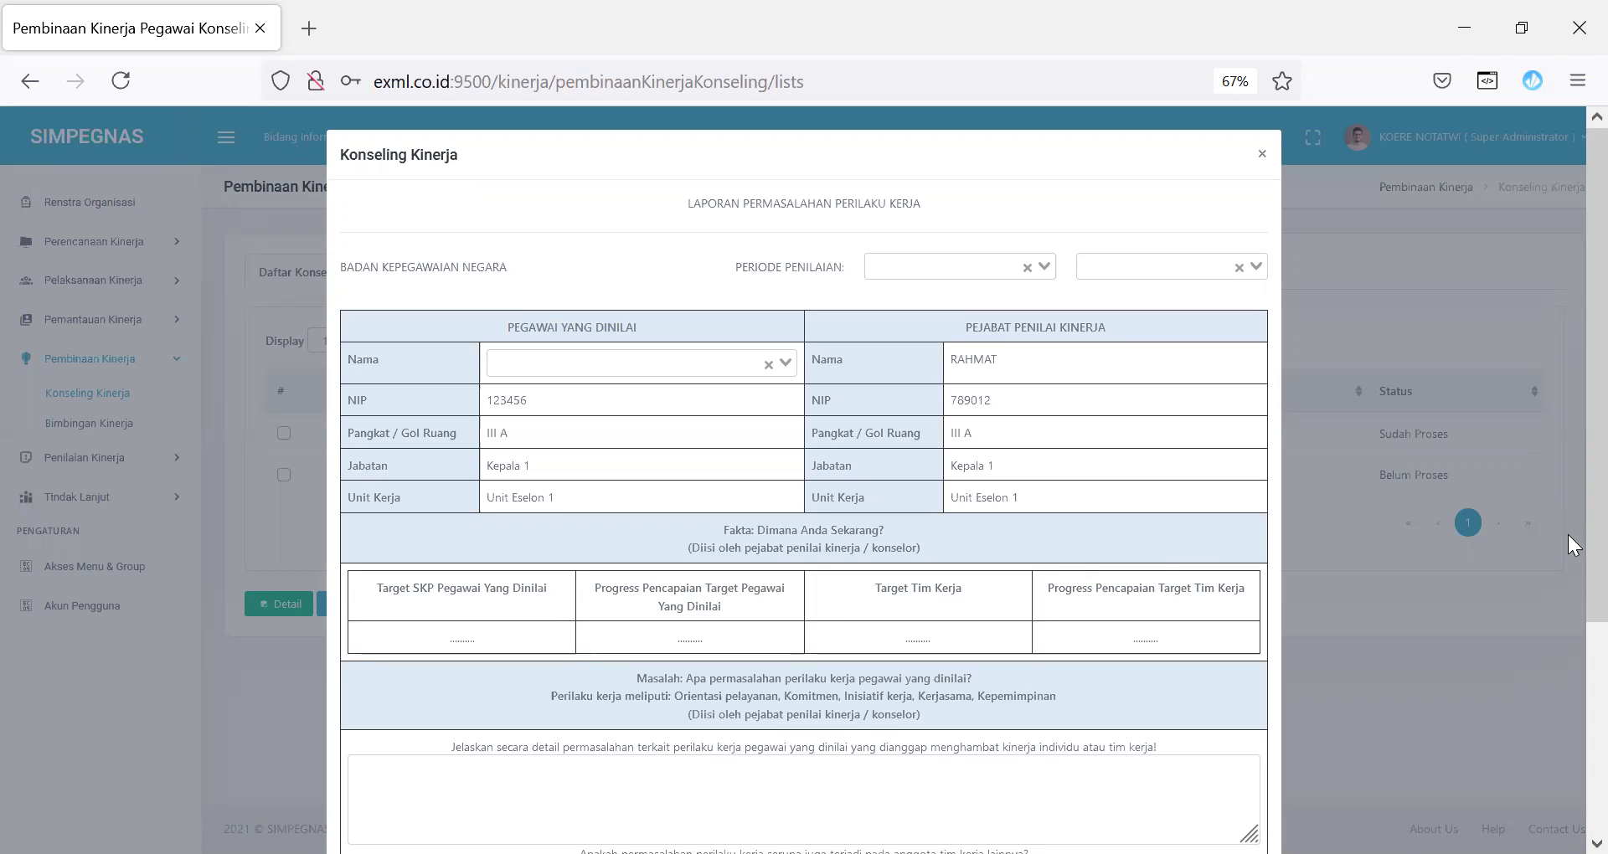
scroll(1567, 586, "down", 3)
scroll(1568, 754, "down", 1)
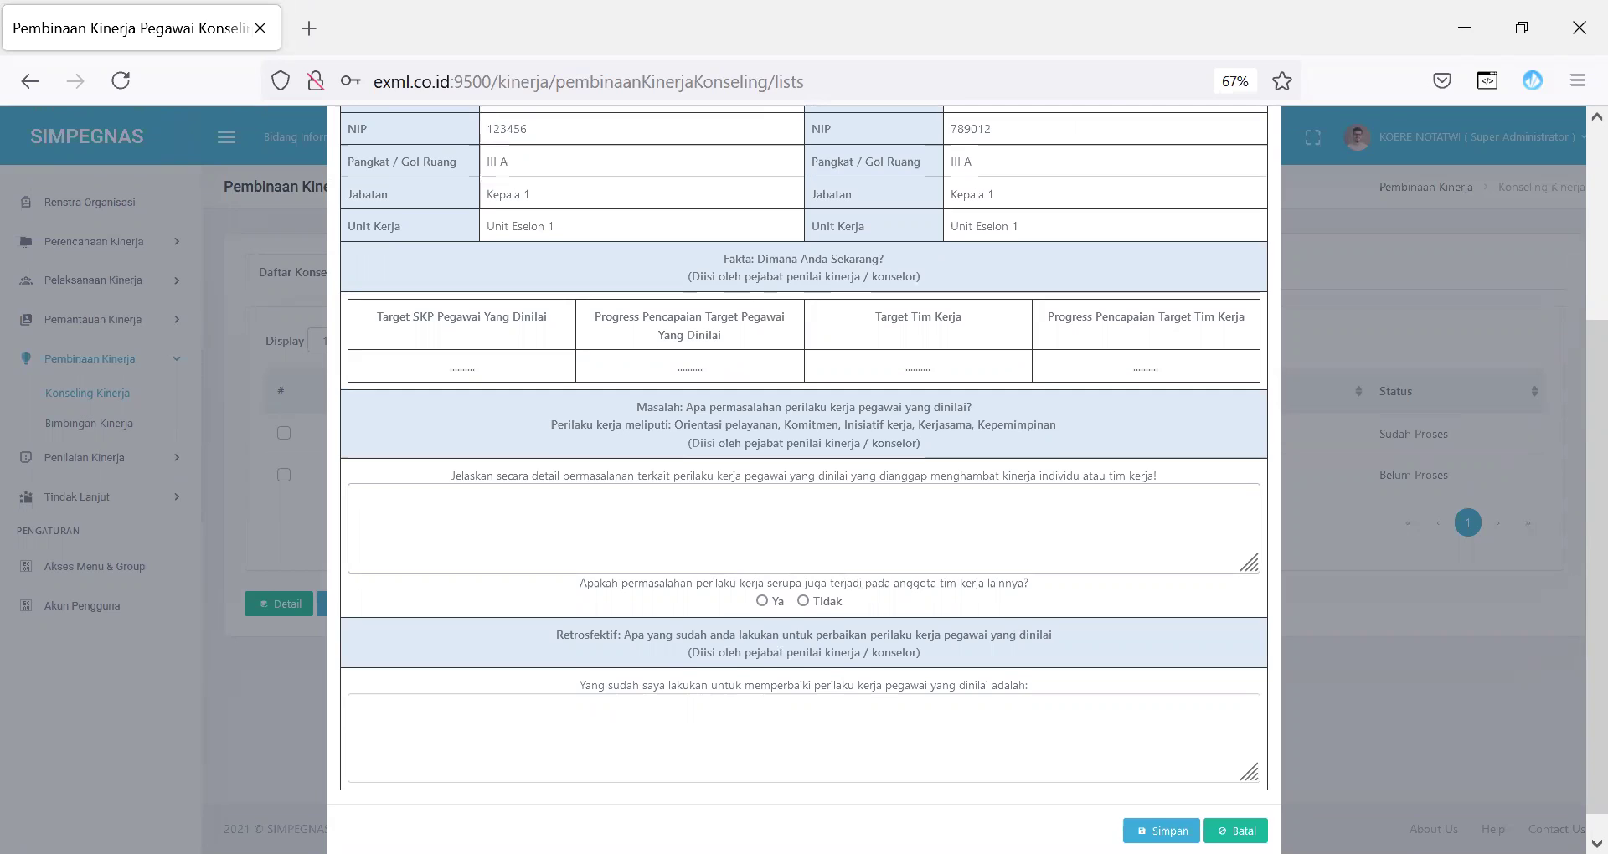
left_click(1161, 831)
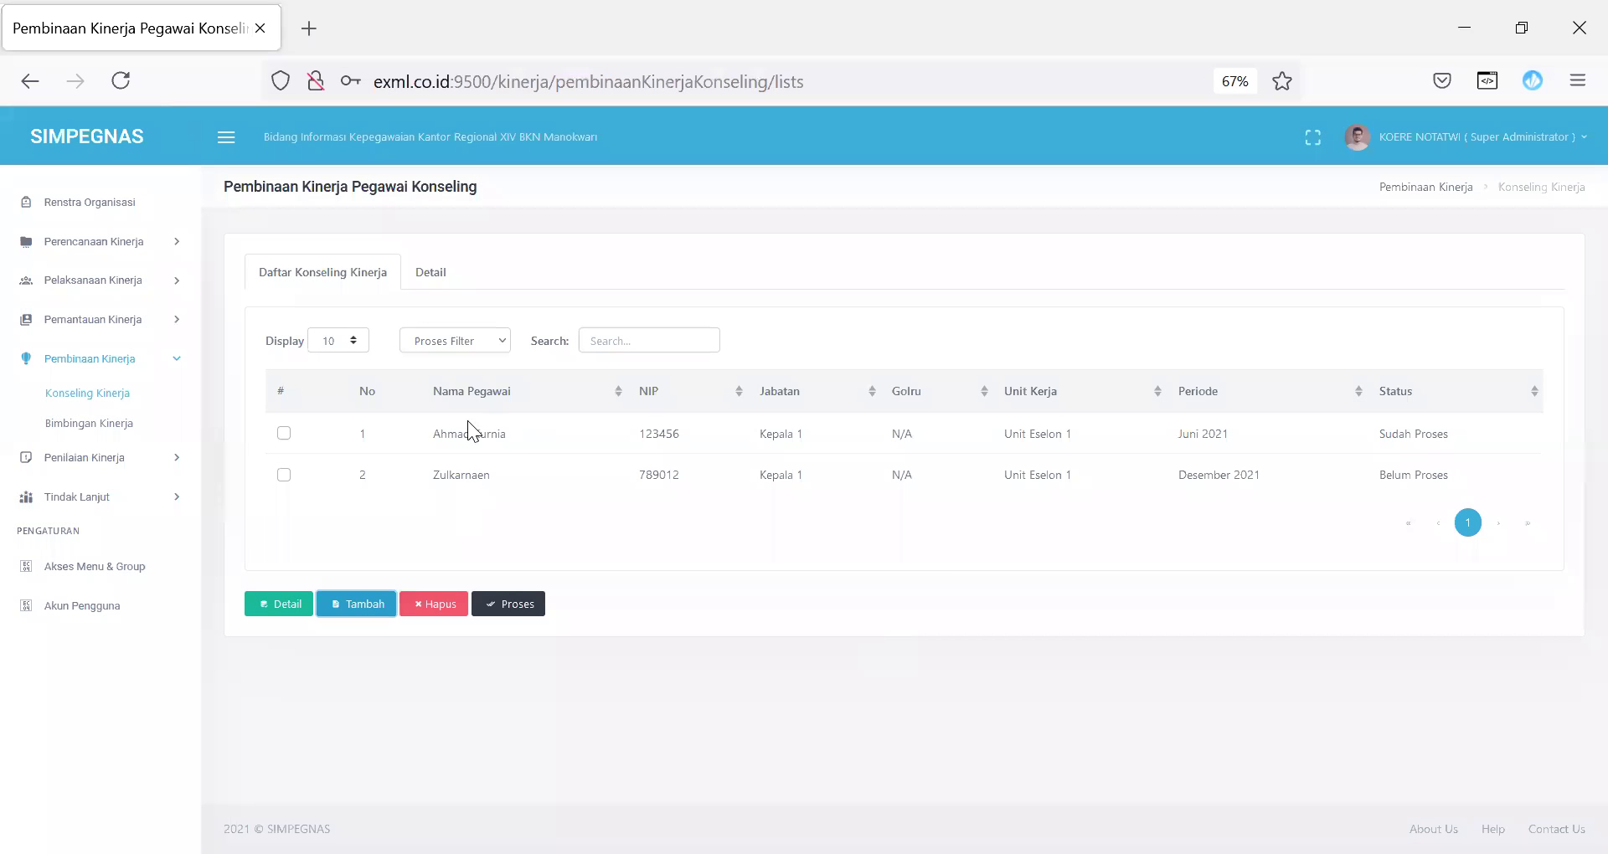
left_click(284, 433)
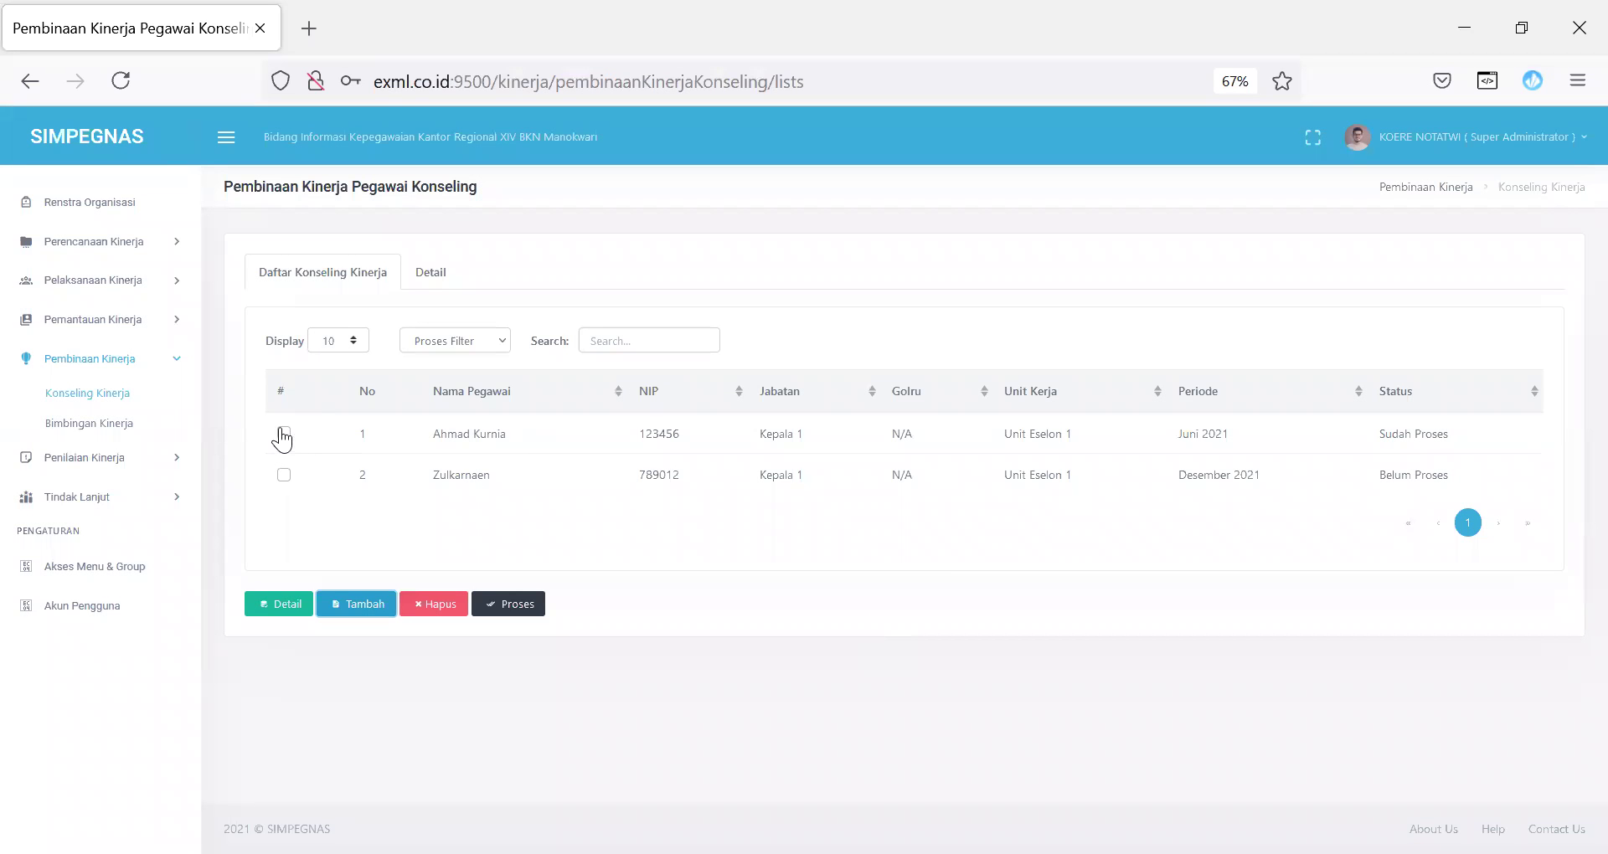
Step: Open the first counselling record's Detail and view its Pelaksanaan Konseling form
left_click(433, 278)
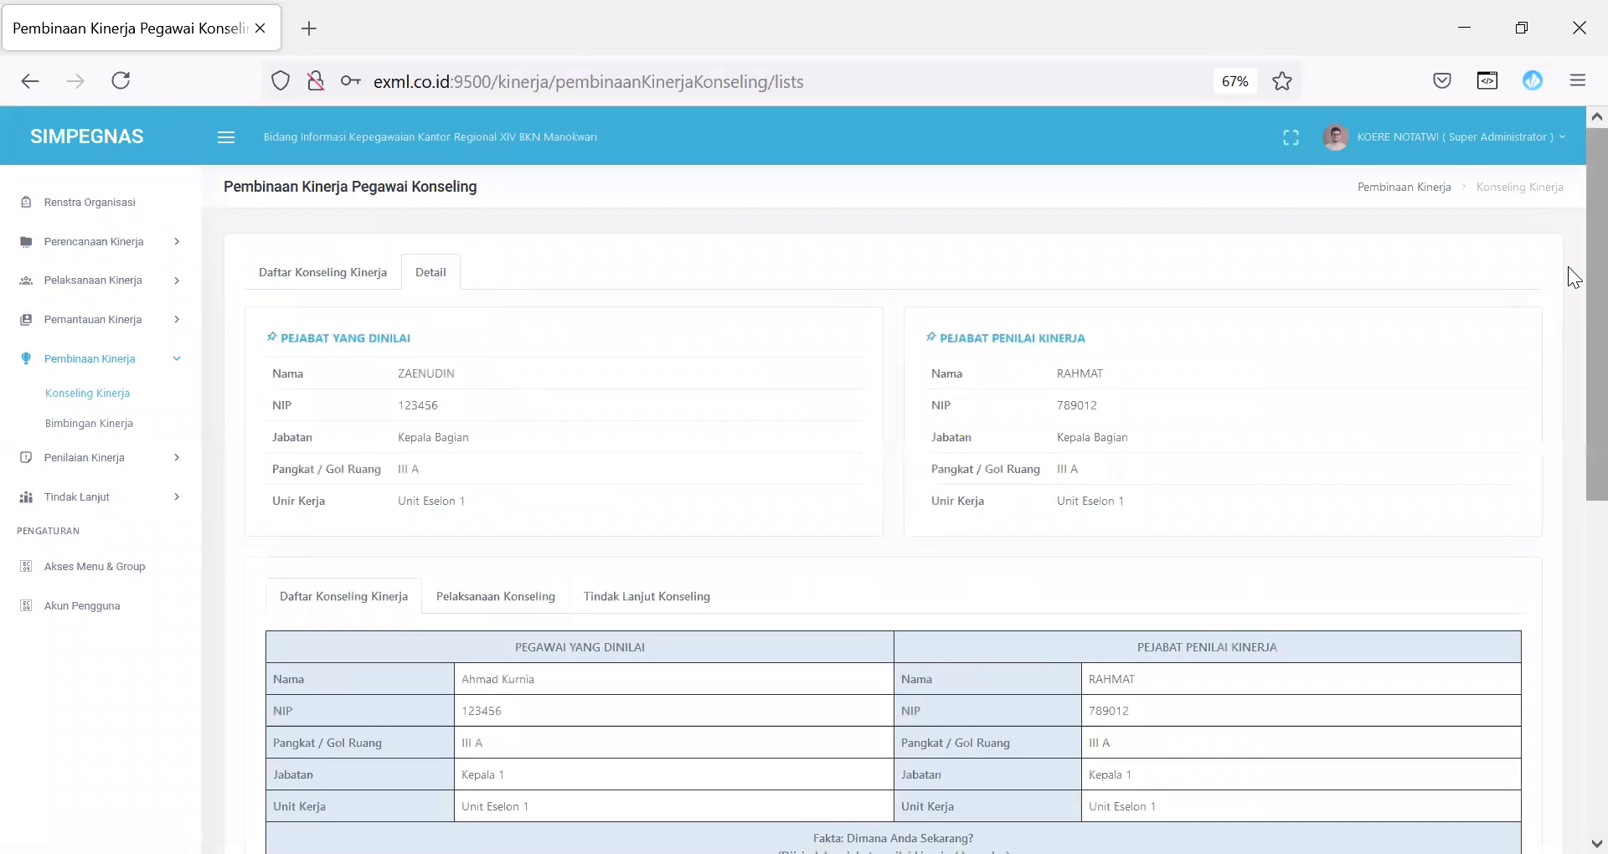
scroll(1568, 307, "down", 8)
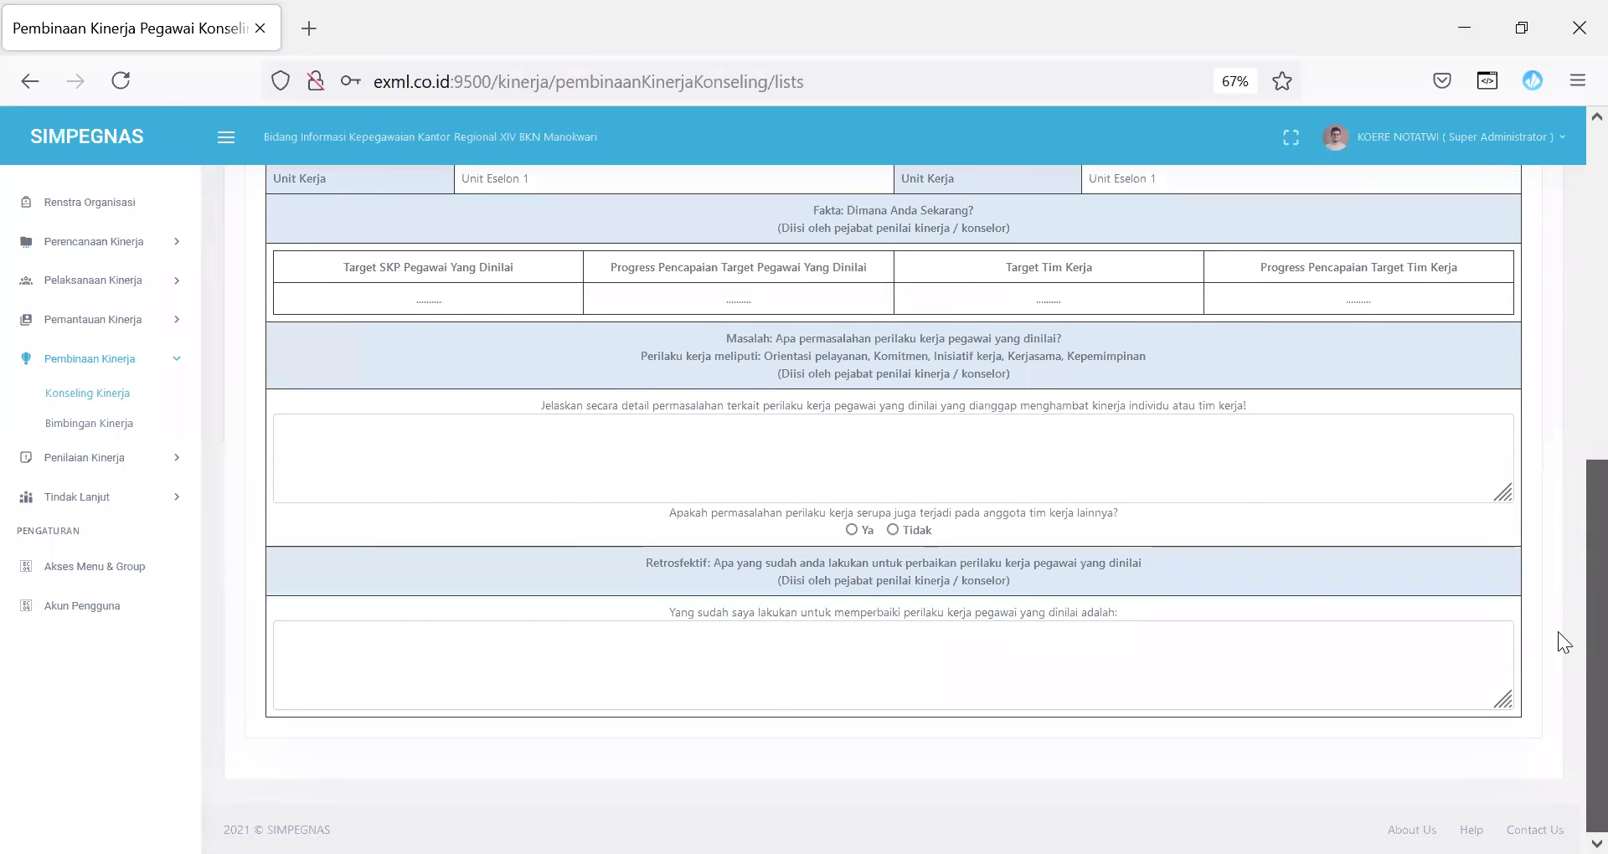
scroll(1558, 631, "up", 5)
scroll(1557, 370, "up", 2)
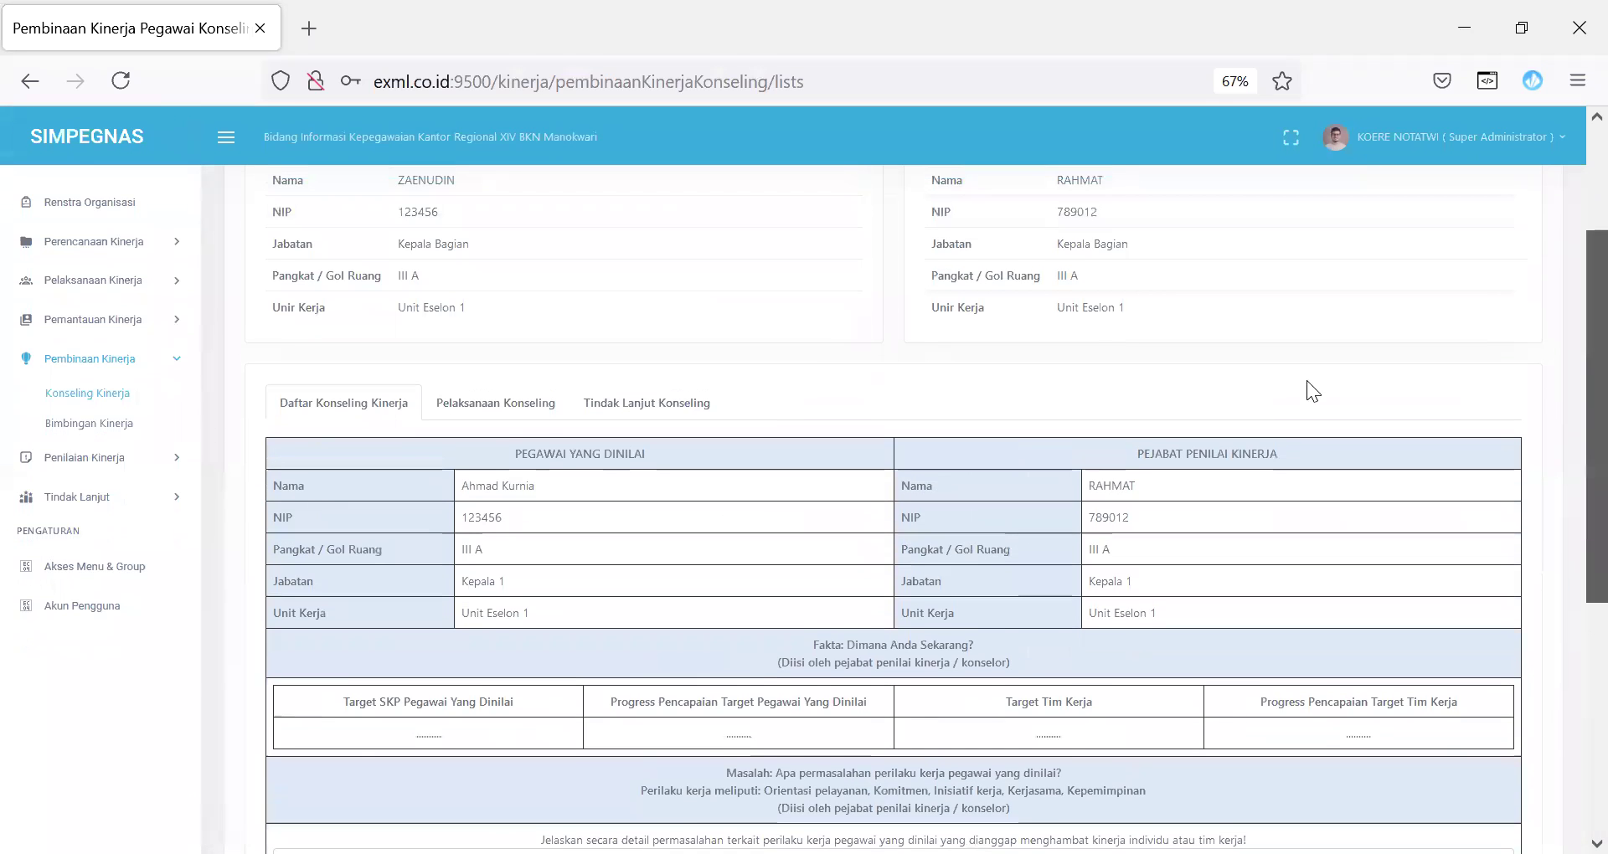
left_click(503, 410)
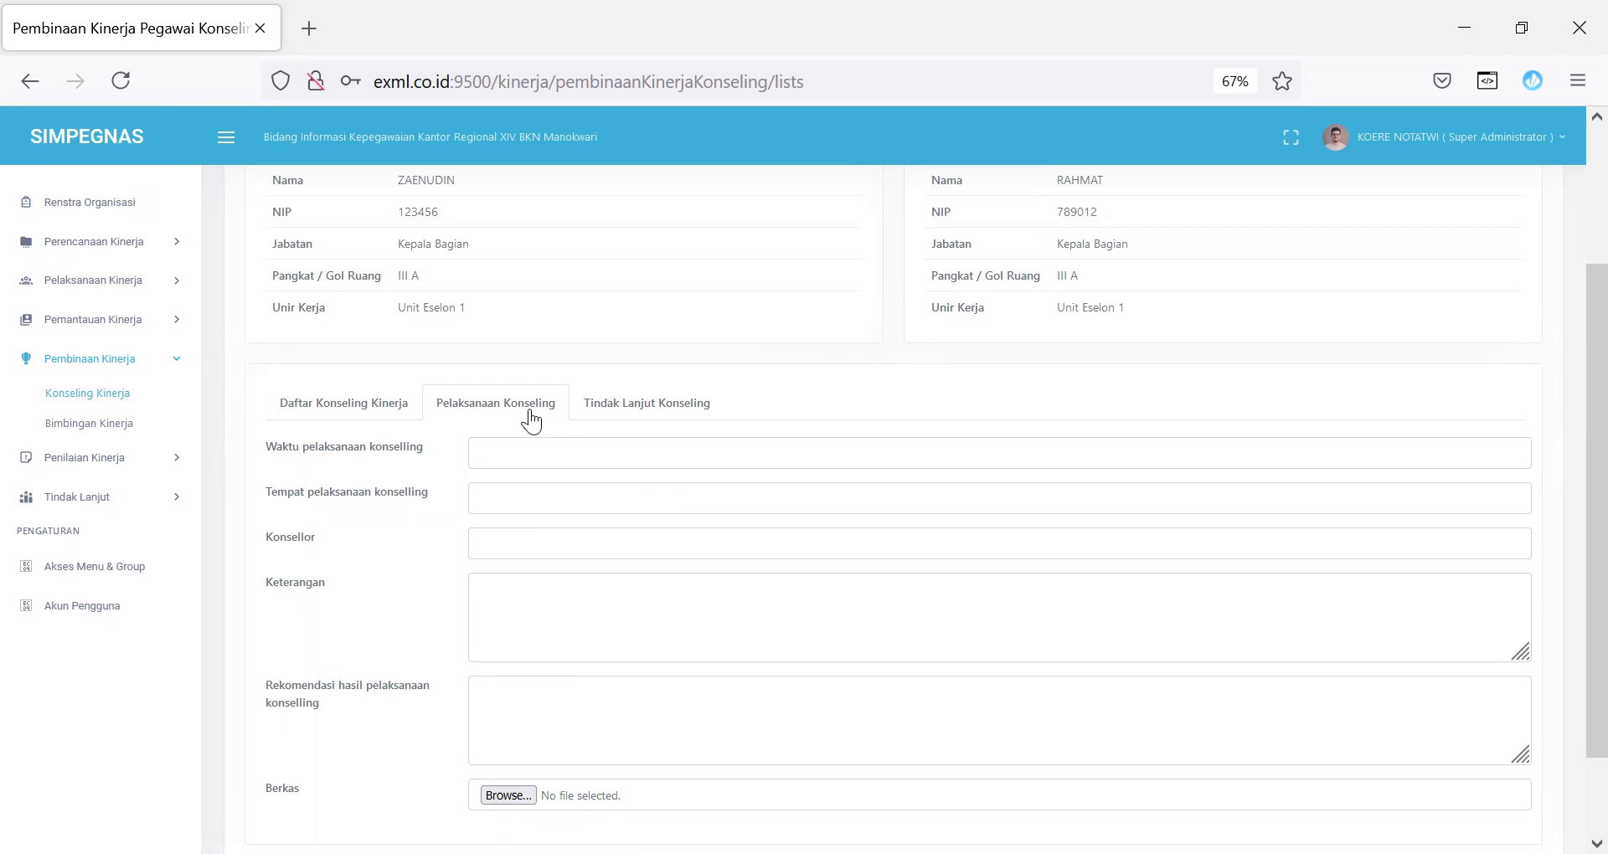
Step: Tick Bimbingan in the Tindak Lanjut Konseling checklist
left_click(632, 410)
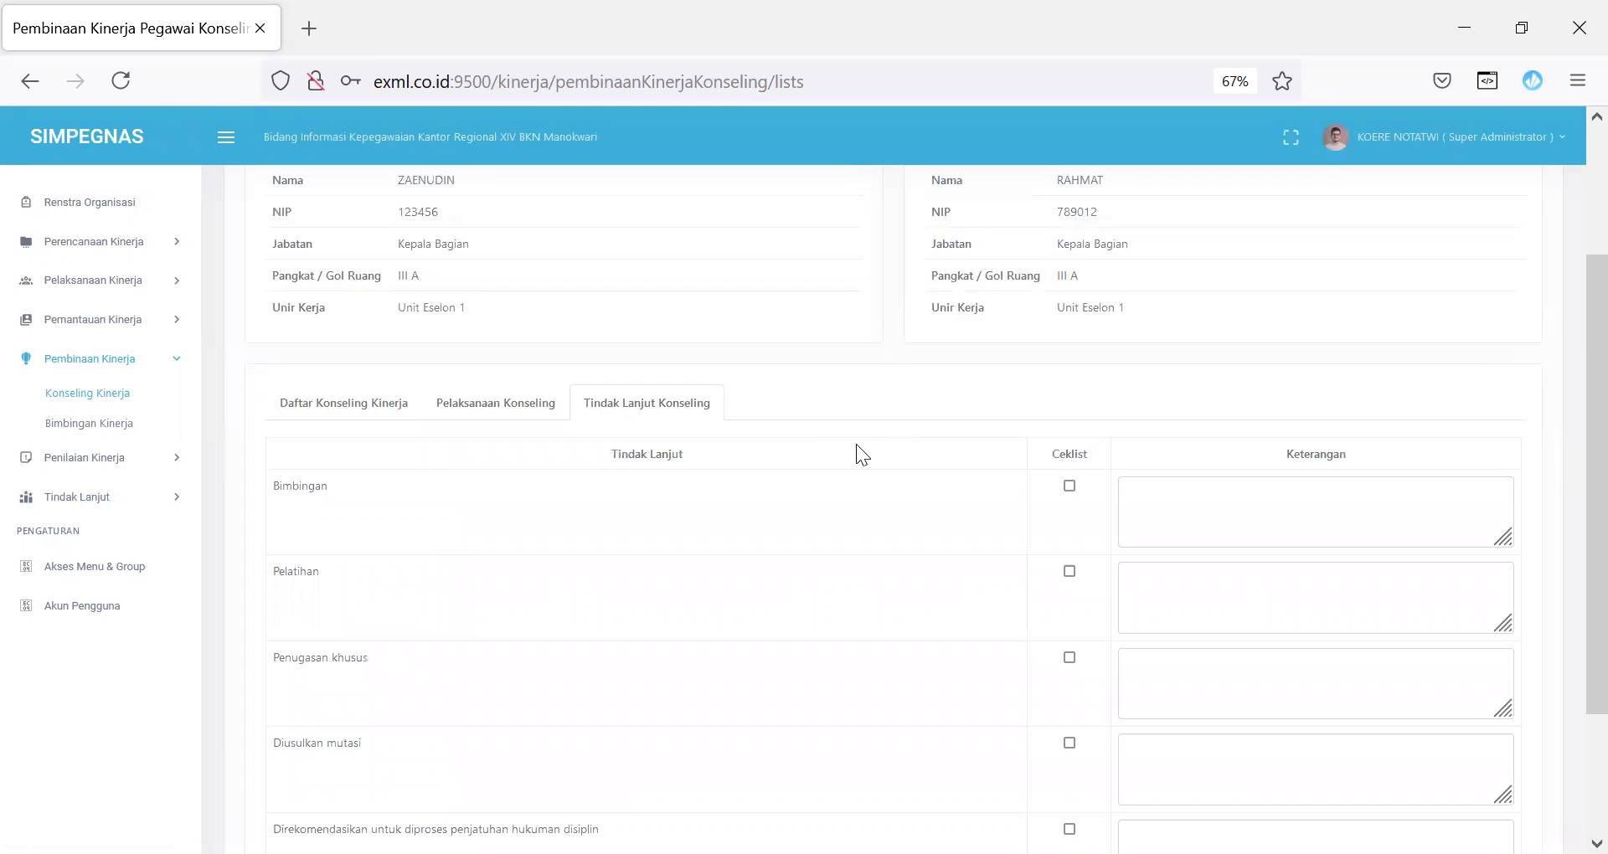
scroll(1568, 418, "down", 3)
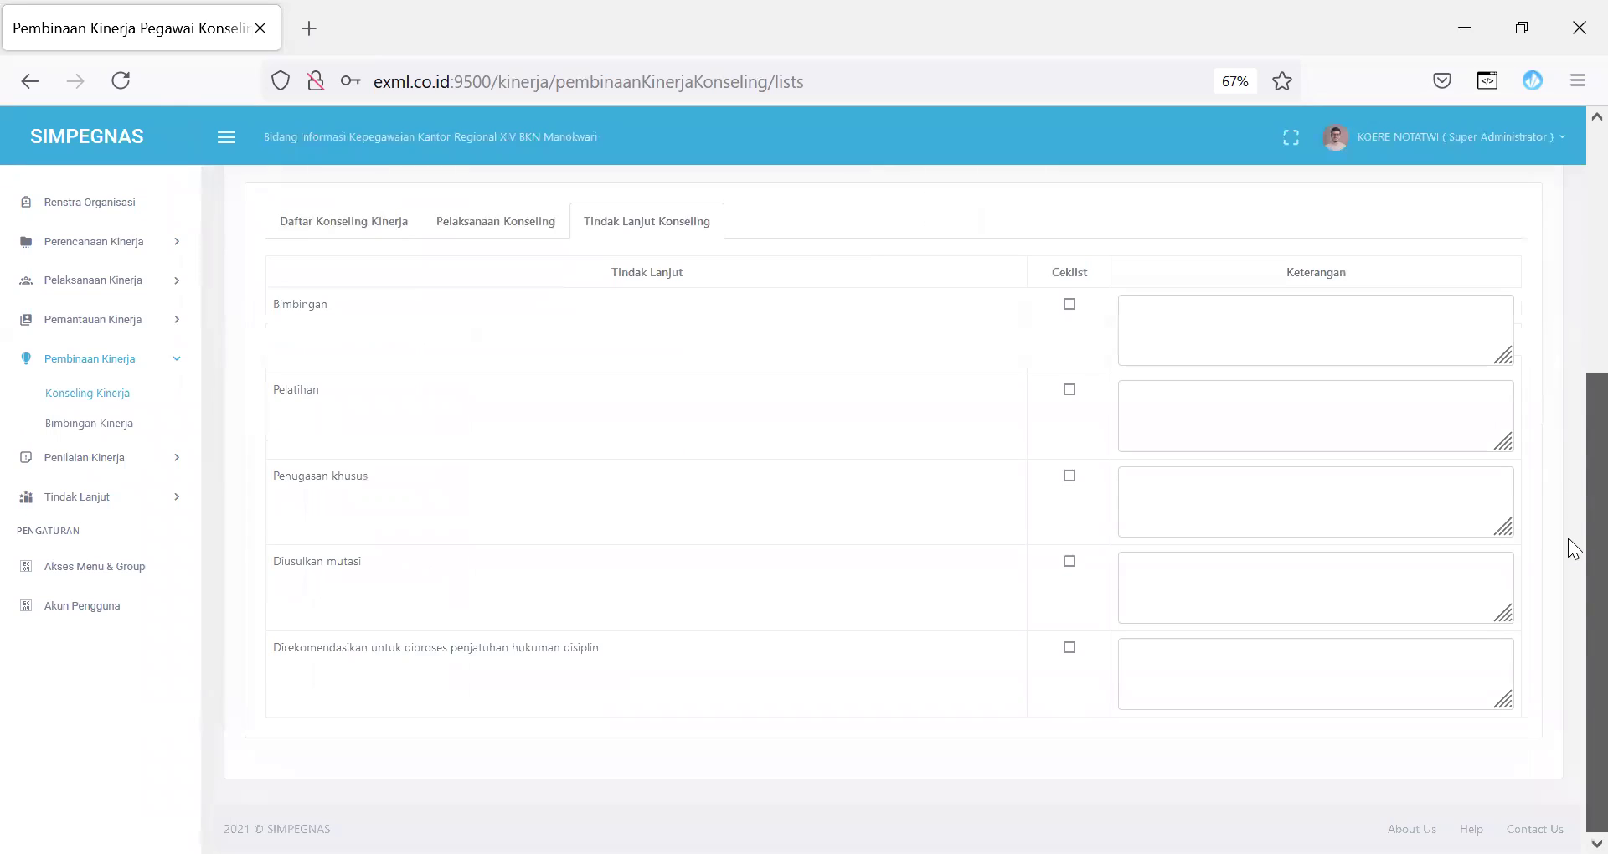
scroll(1573, 441, "up", 2)
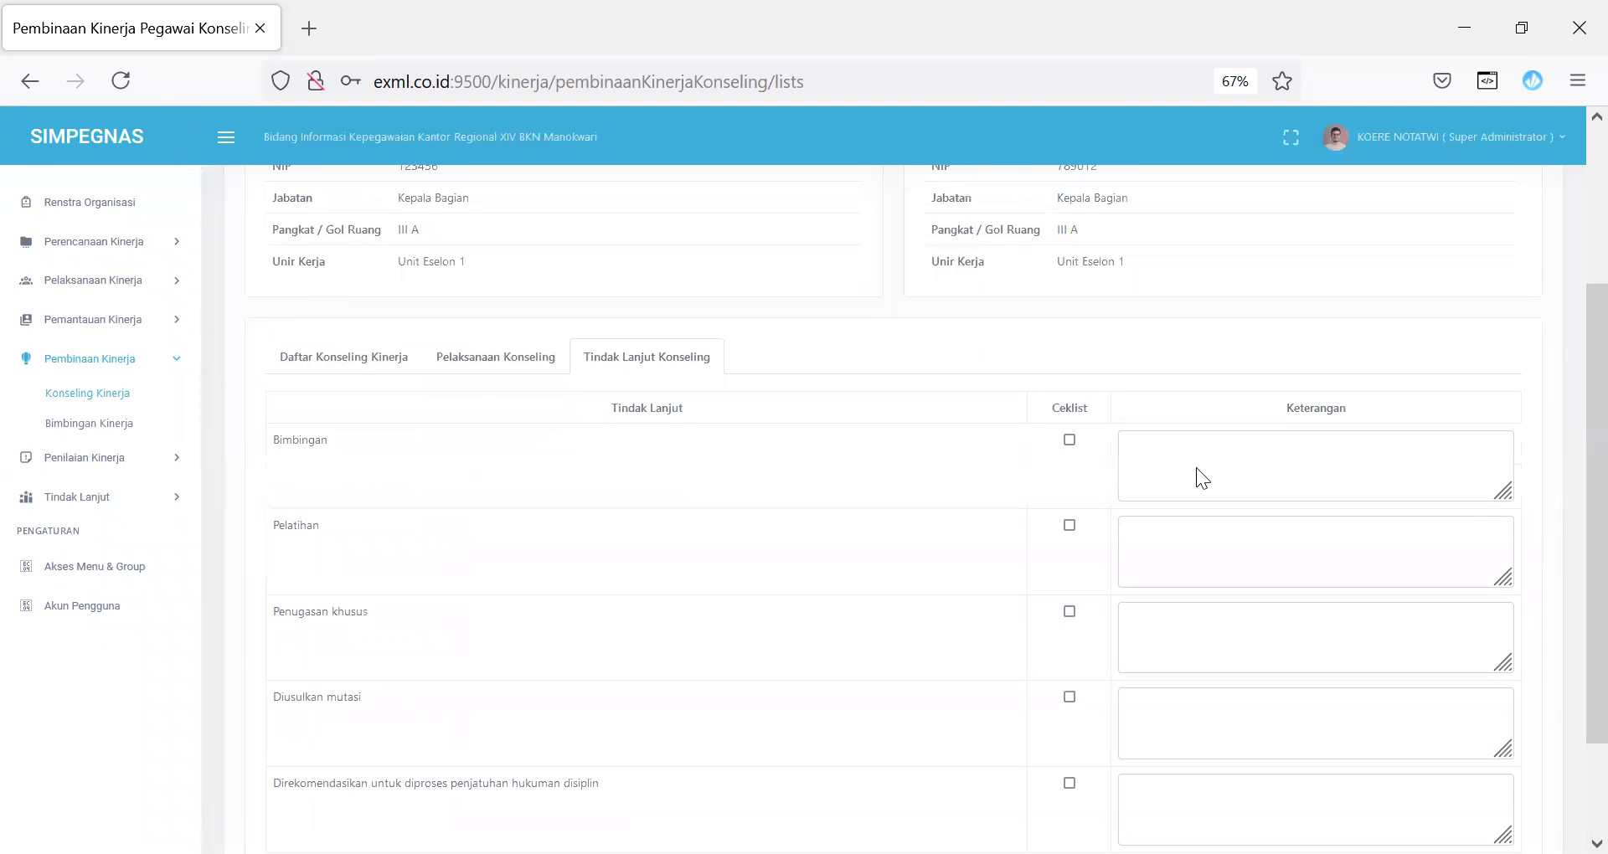
left_click(1070, 442)
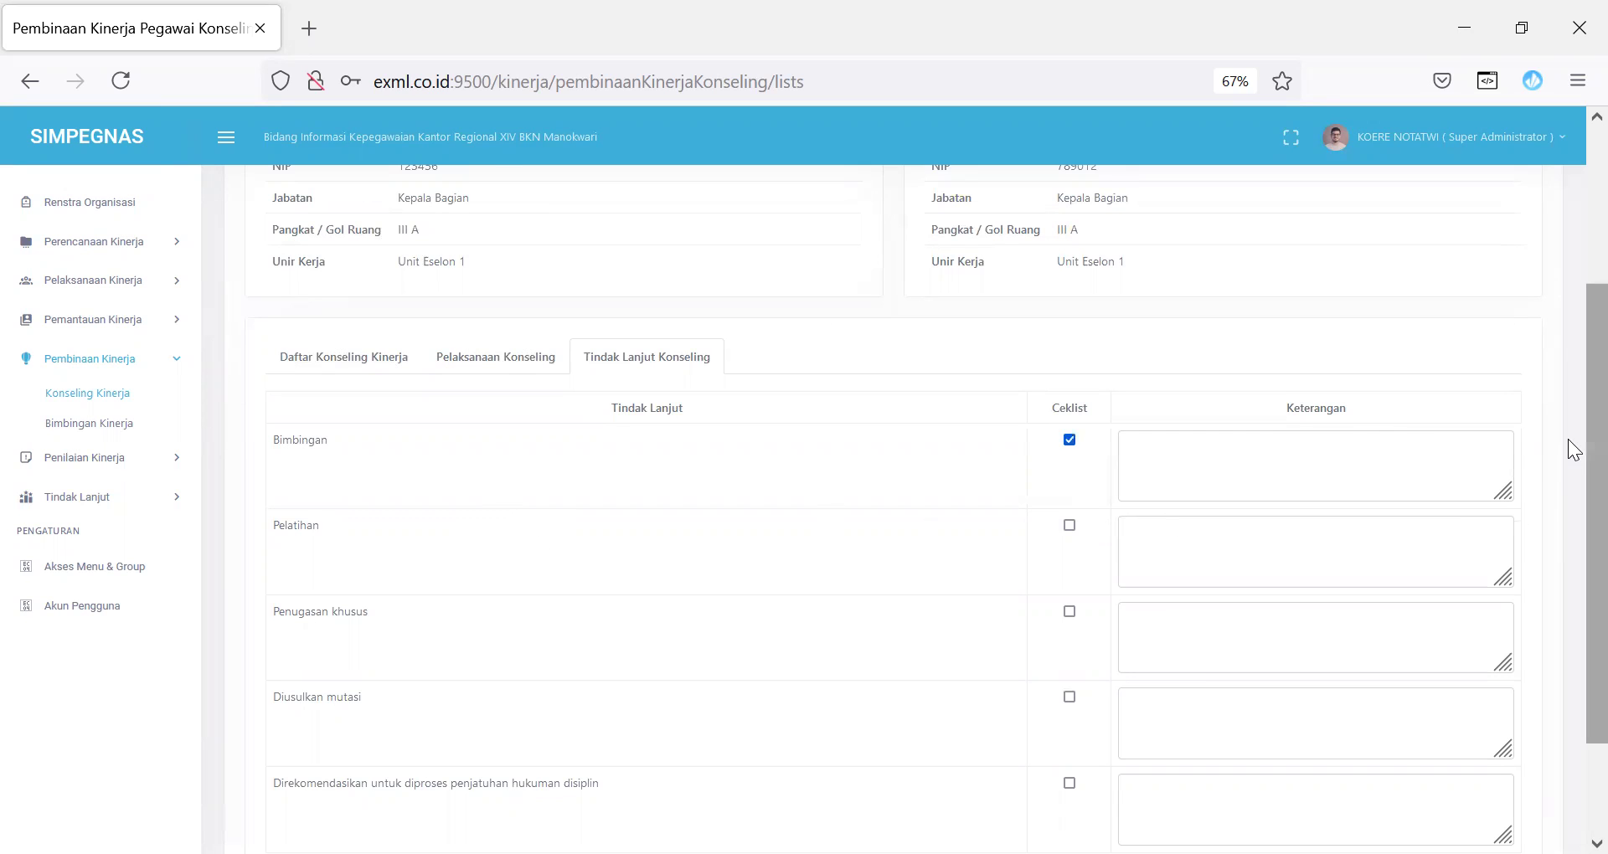
scroll(1570, 469, "down", 3)
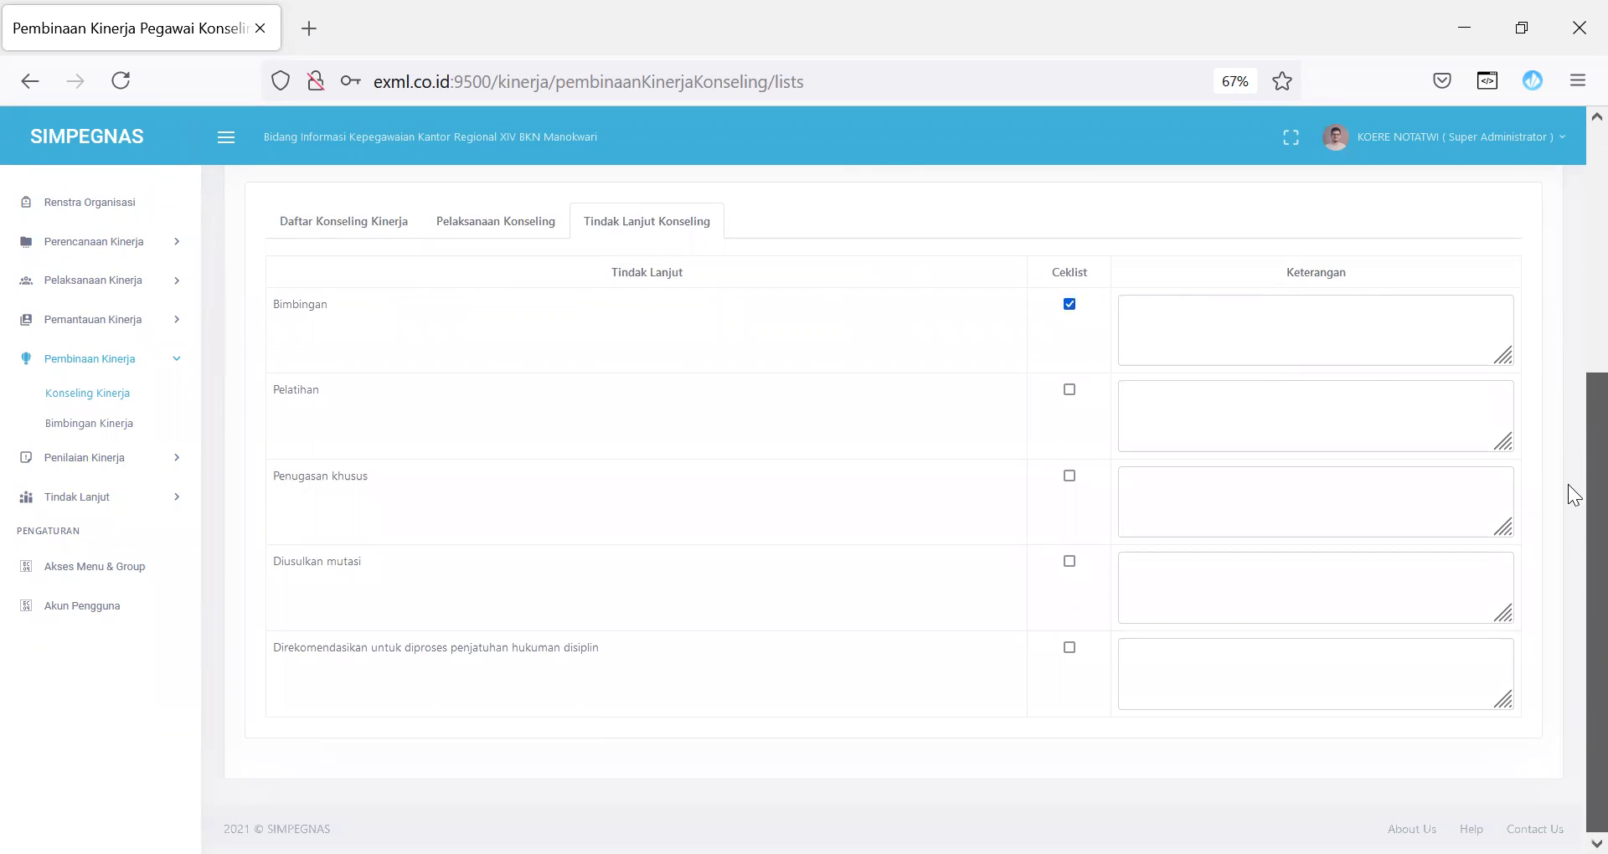
scroll(1569, 492, "up", 3)
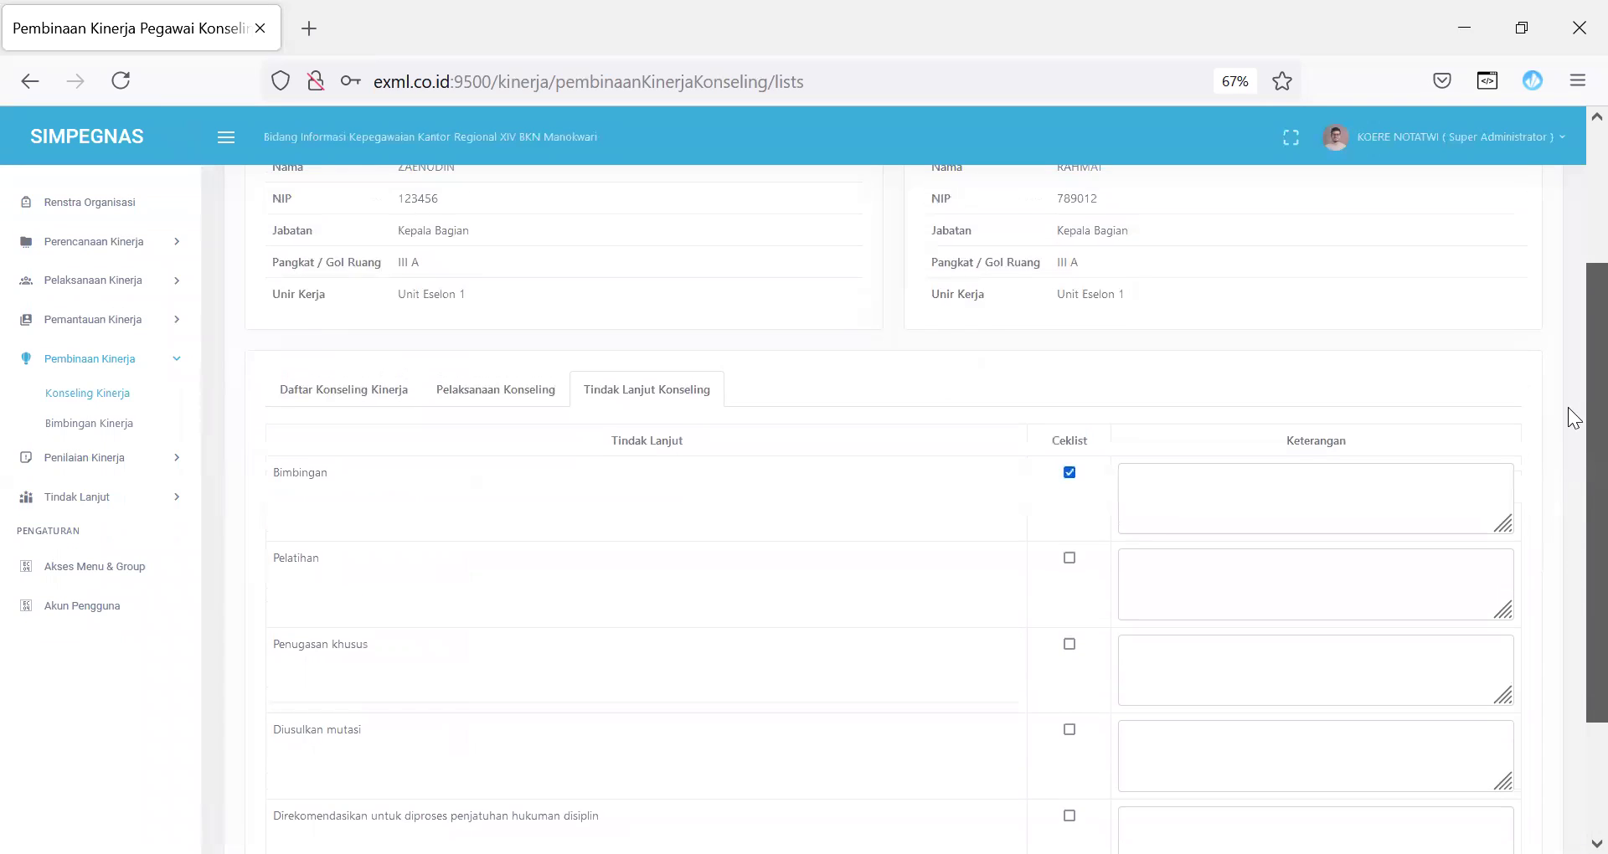
Step: On Bimbingan Kinerja, open a new entry, close the Nama list unchosen, Simpan, then tick record 1
left_click(98, 427)
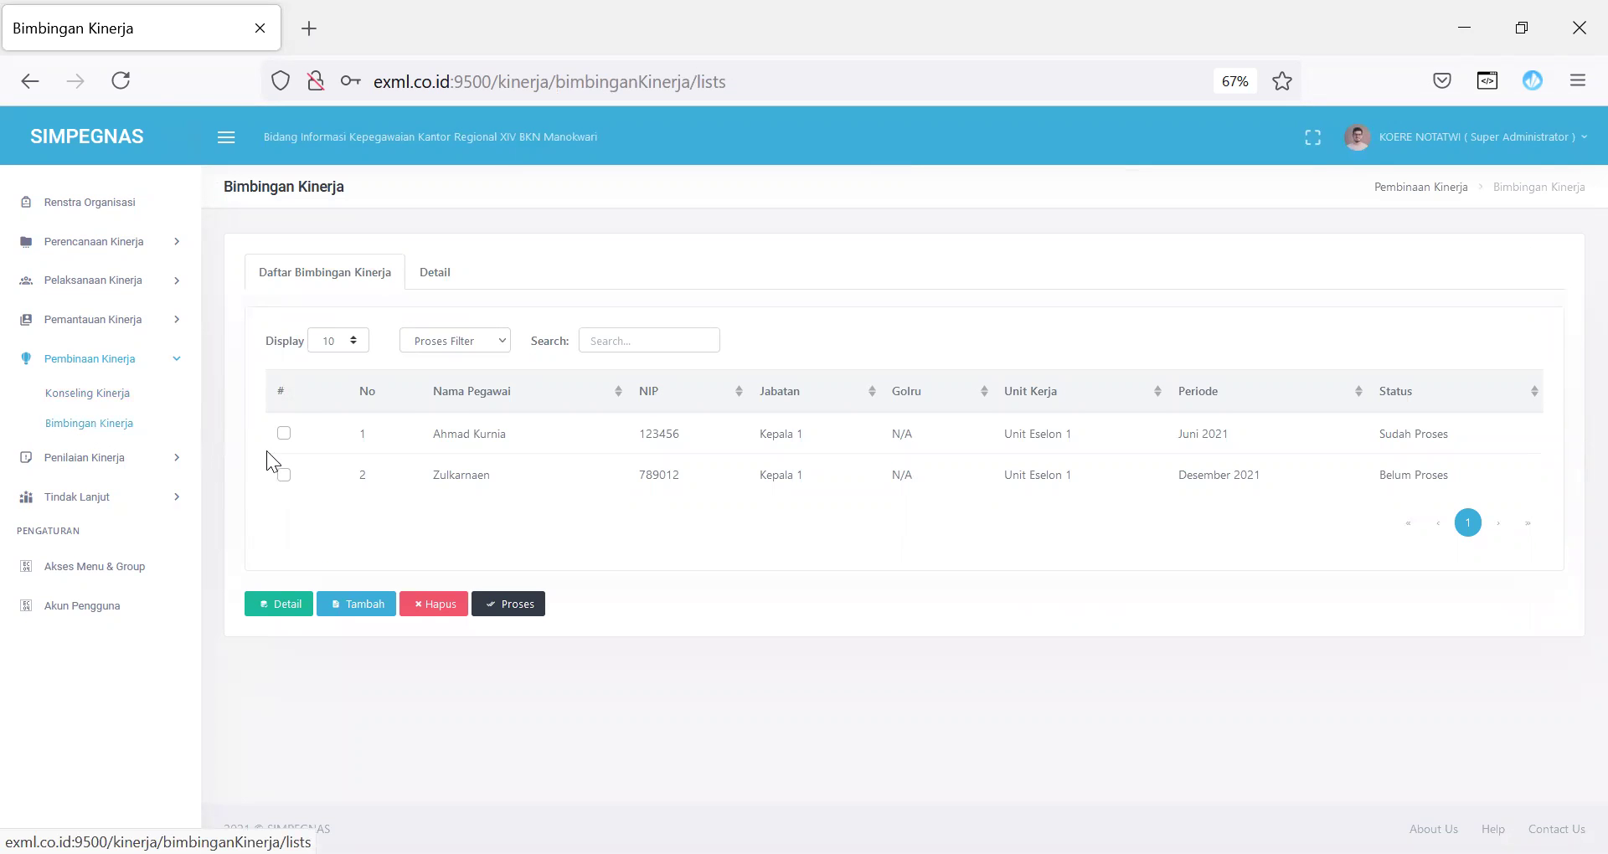
left_click(342, 610)
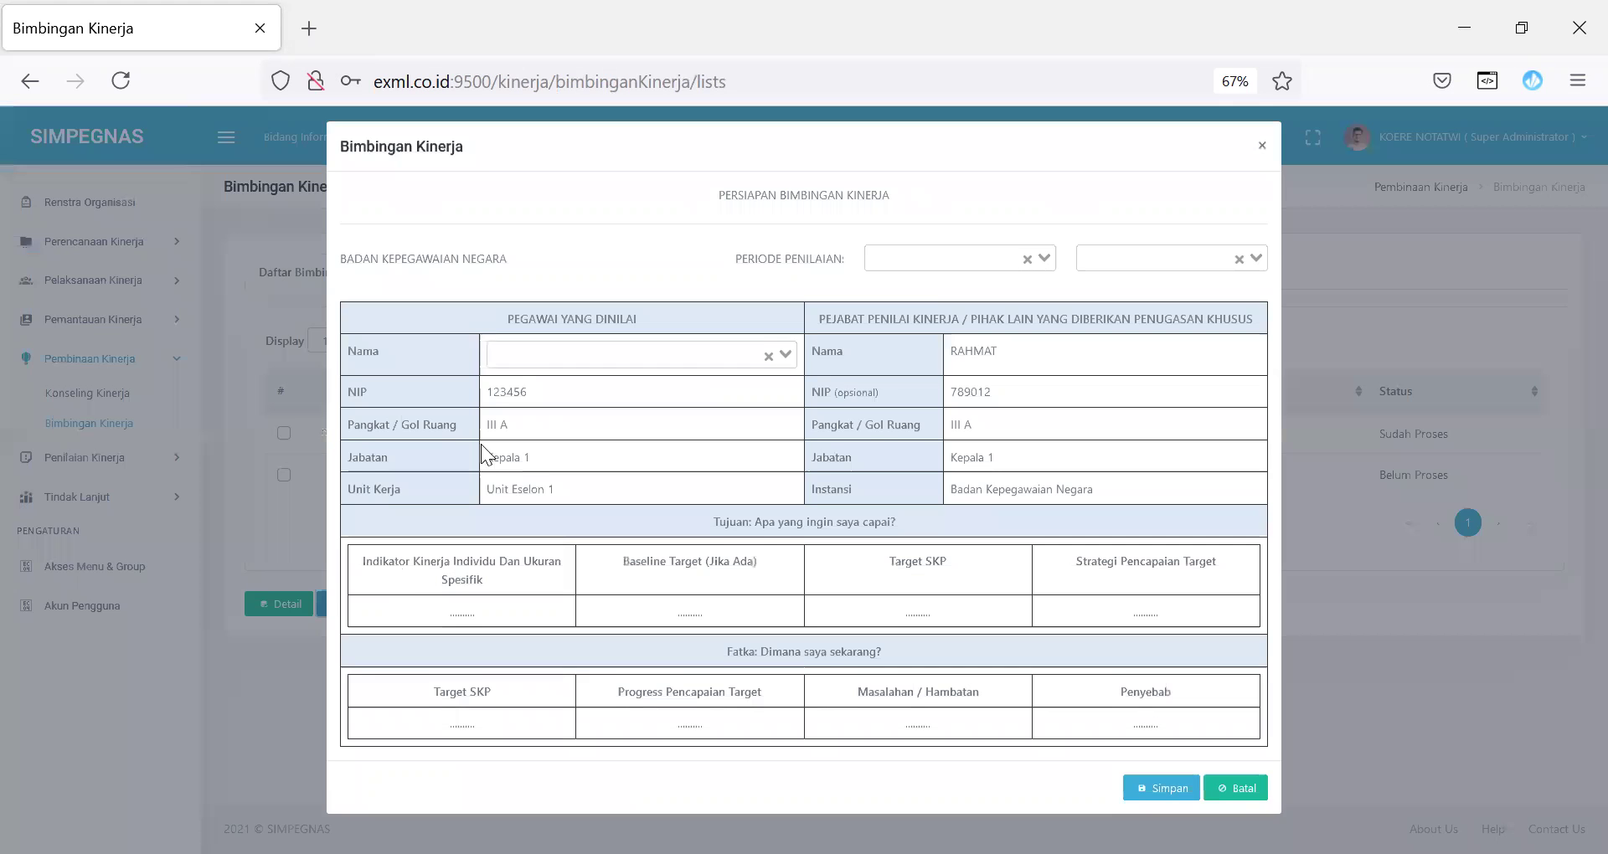
left_click(682, 362)
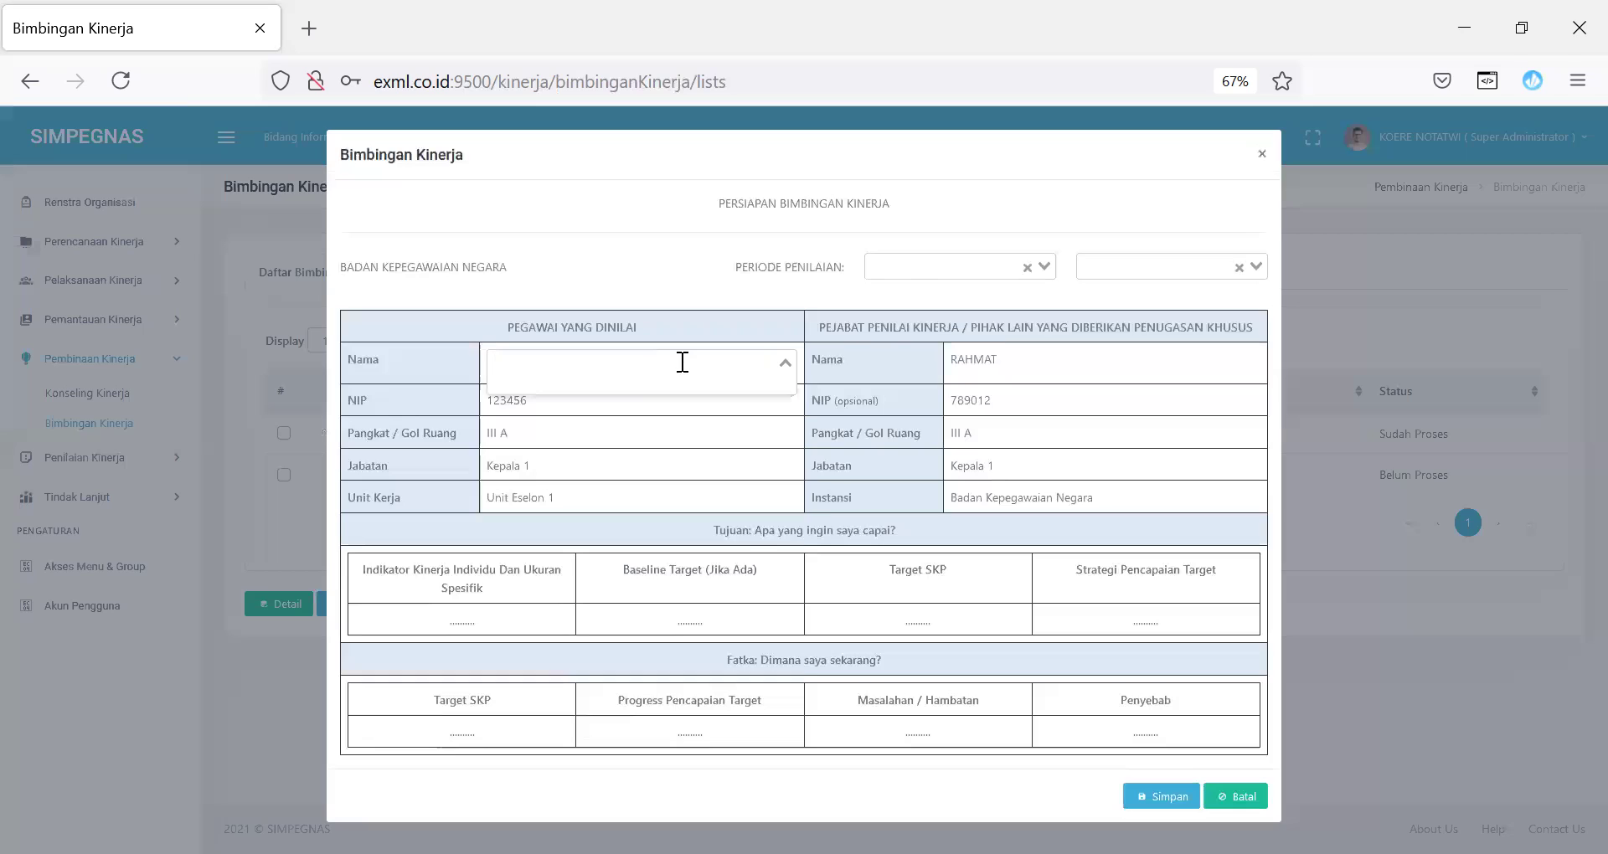
left_click(1076, 355)
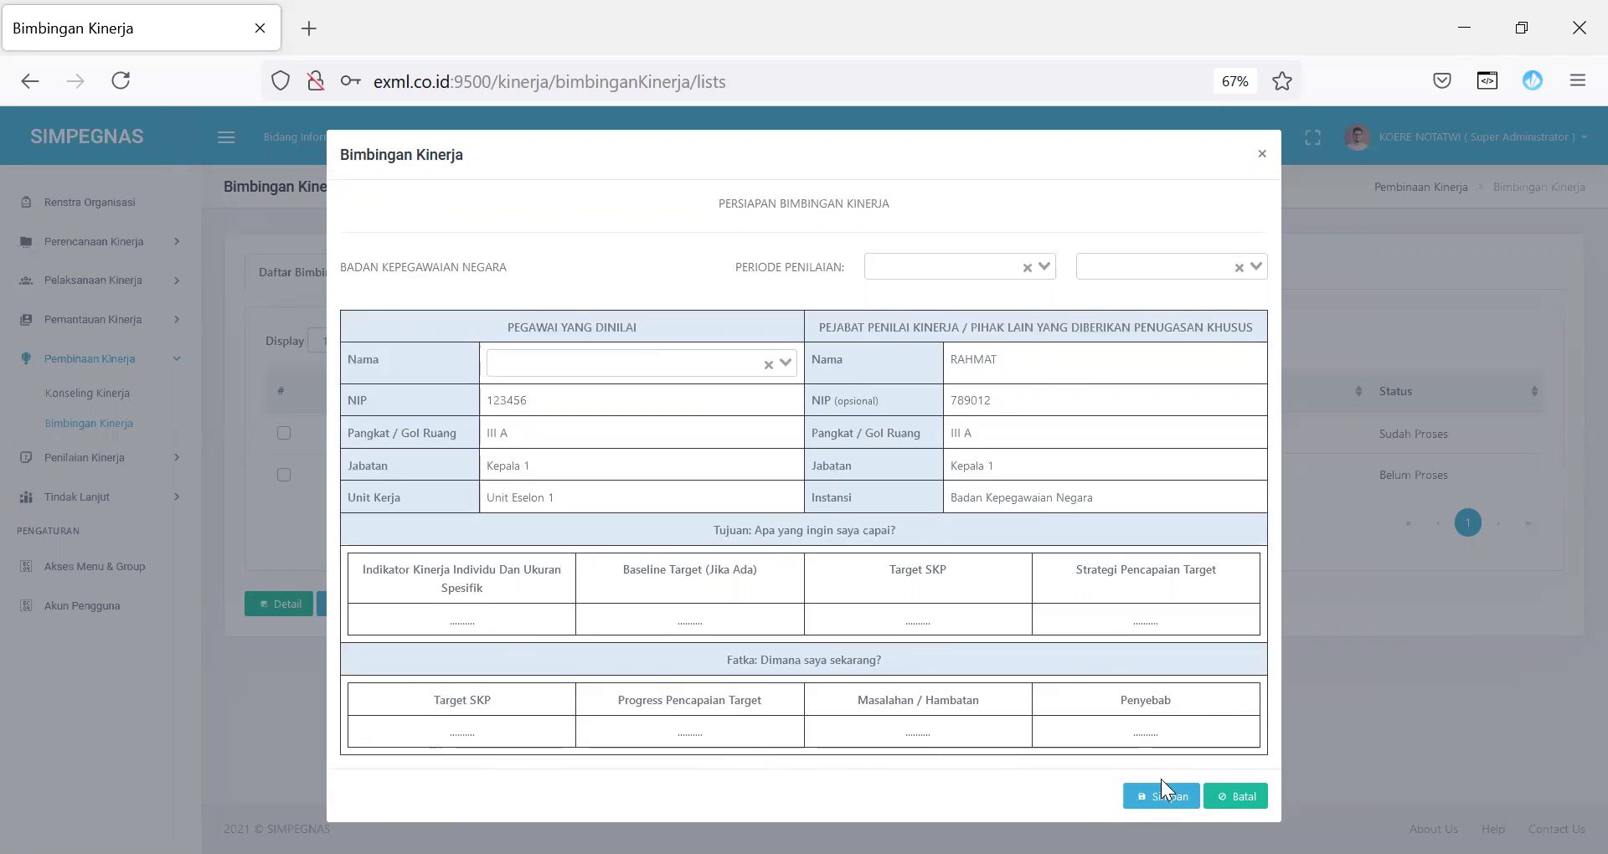
left_click(1165, 800)
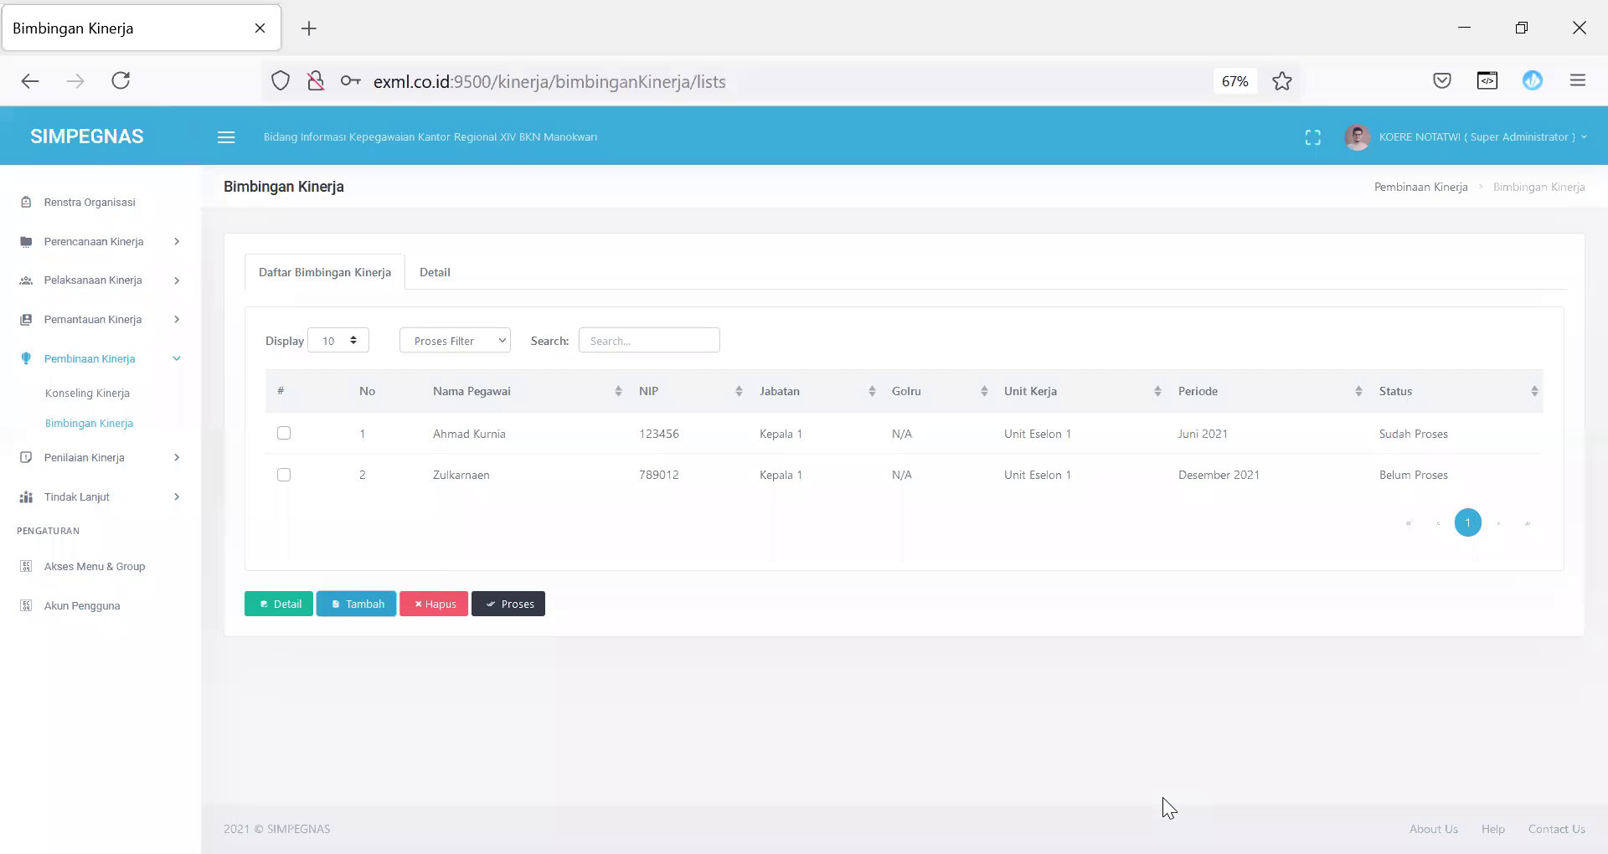
left_click(284, 433)
Step: Open record 1's Detail, scroll Persiapan Bimbingan Kinerja, then view the empty Tujuan, Fatka and Peluang tables
left_click(283, 605)
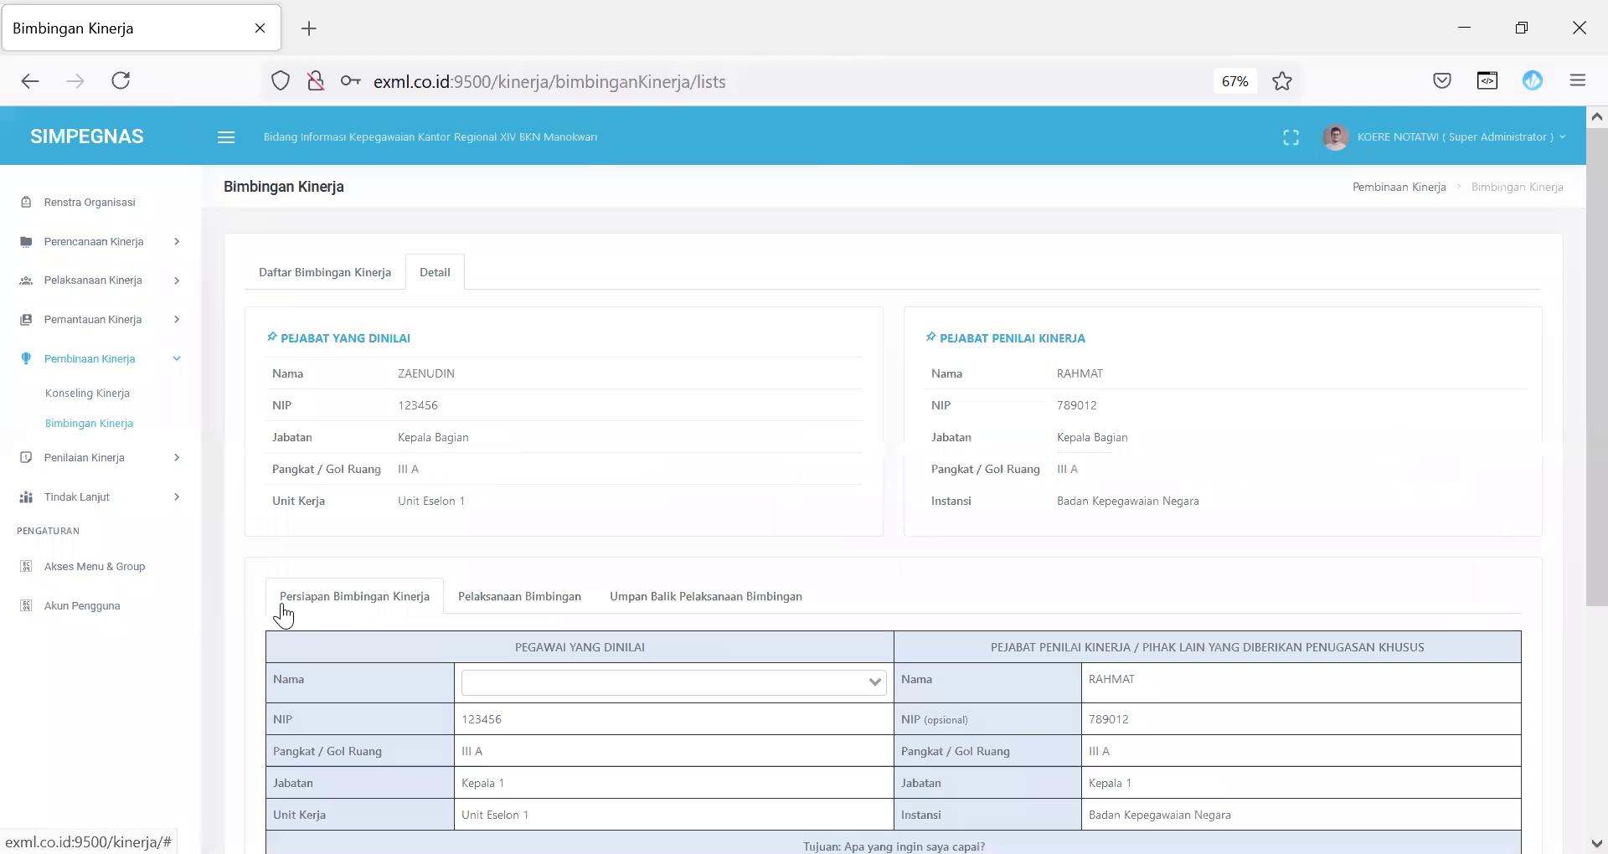
scroll(1567, 289, "down", 5)
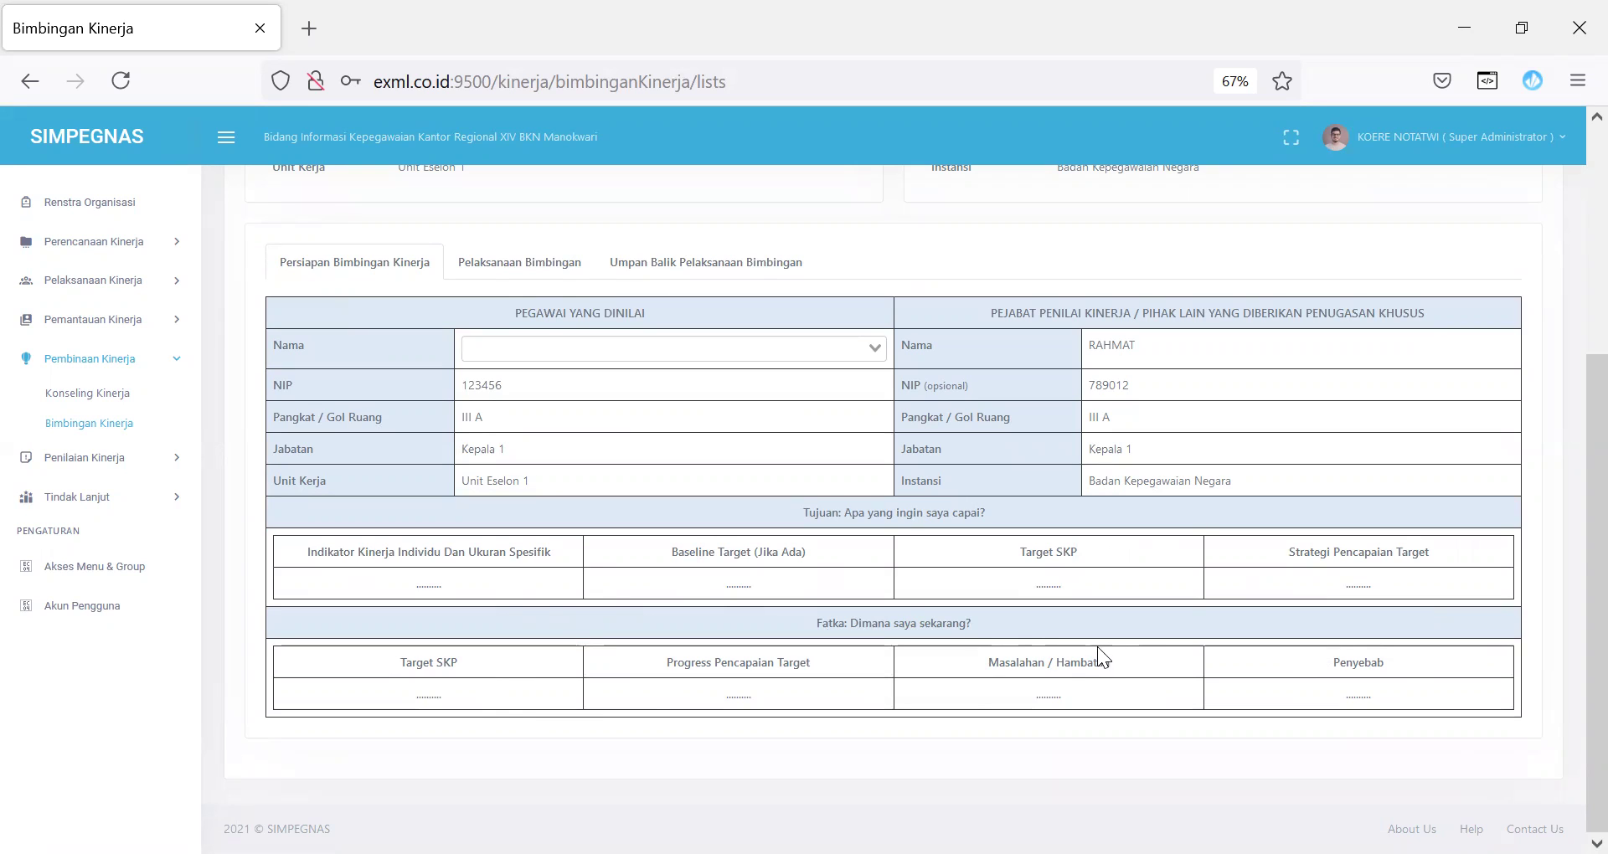
scroll(1567, 418, "up", 3)
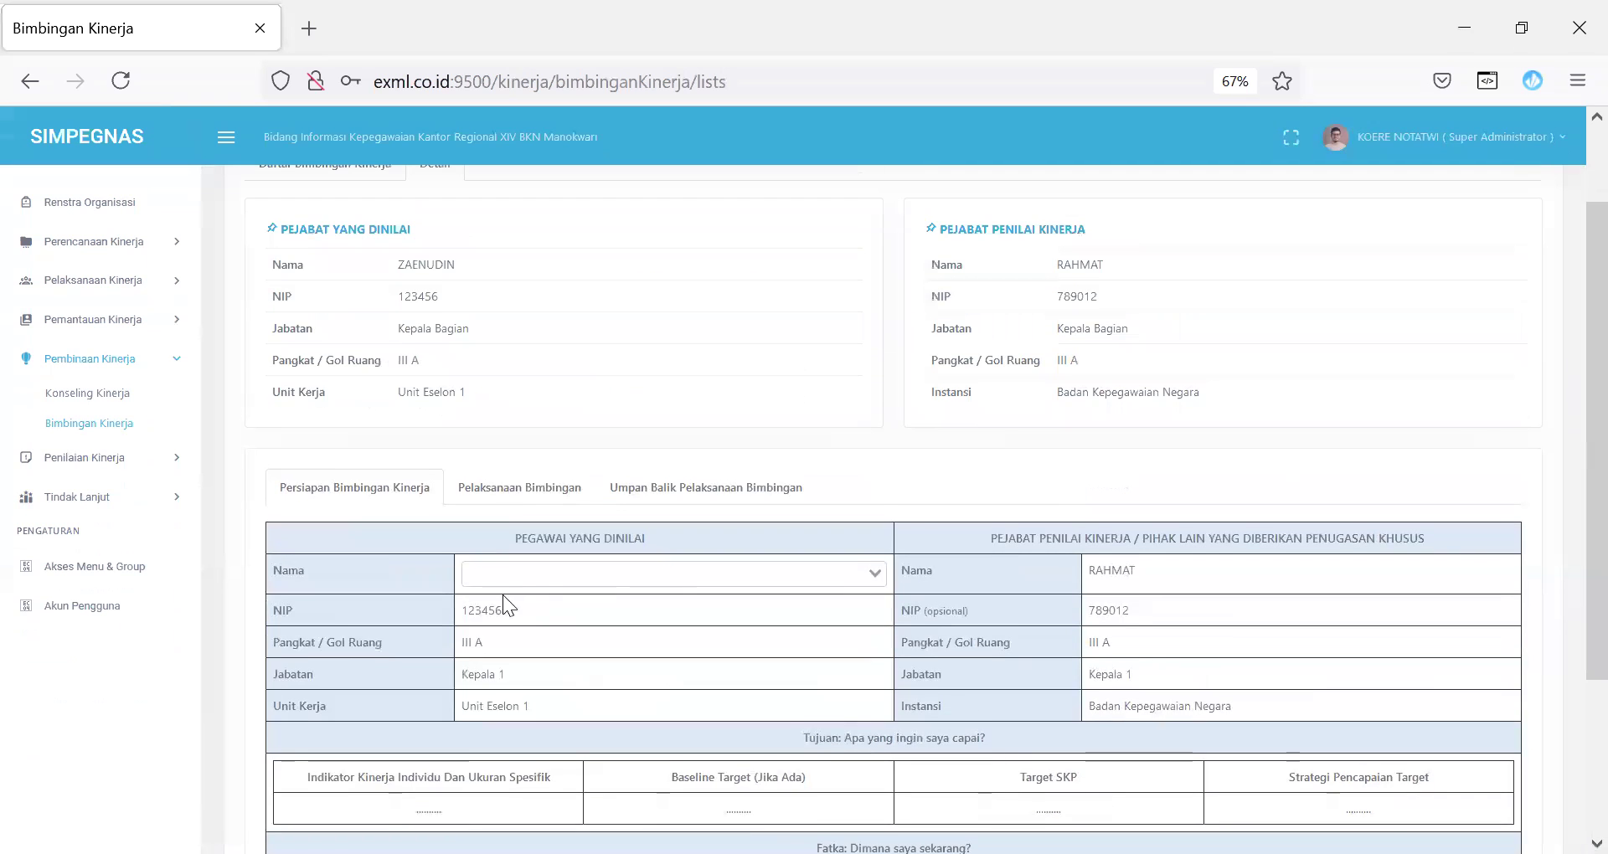
left_click(530, 502)
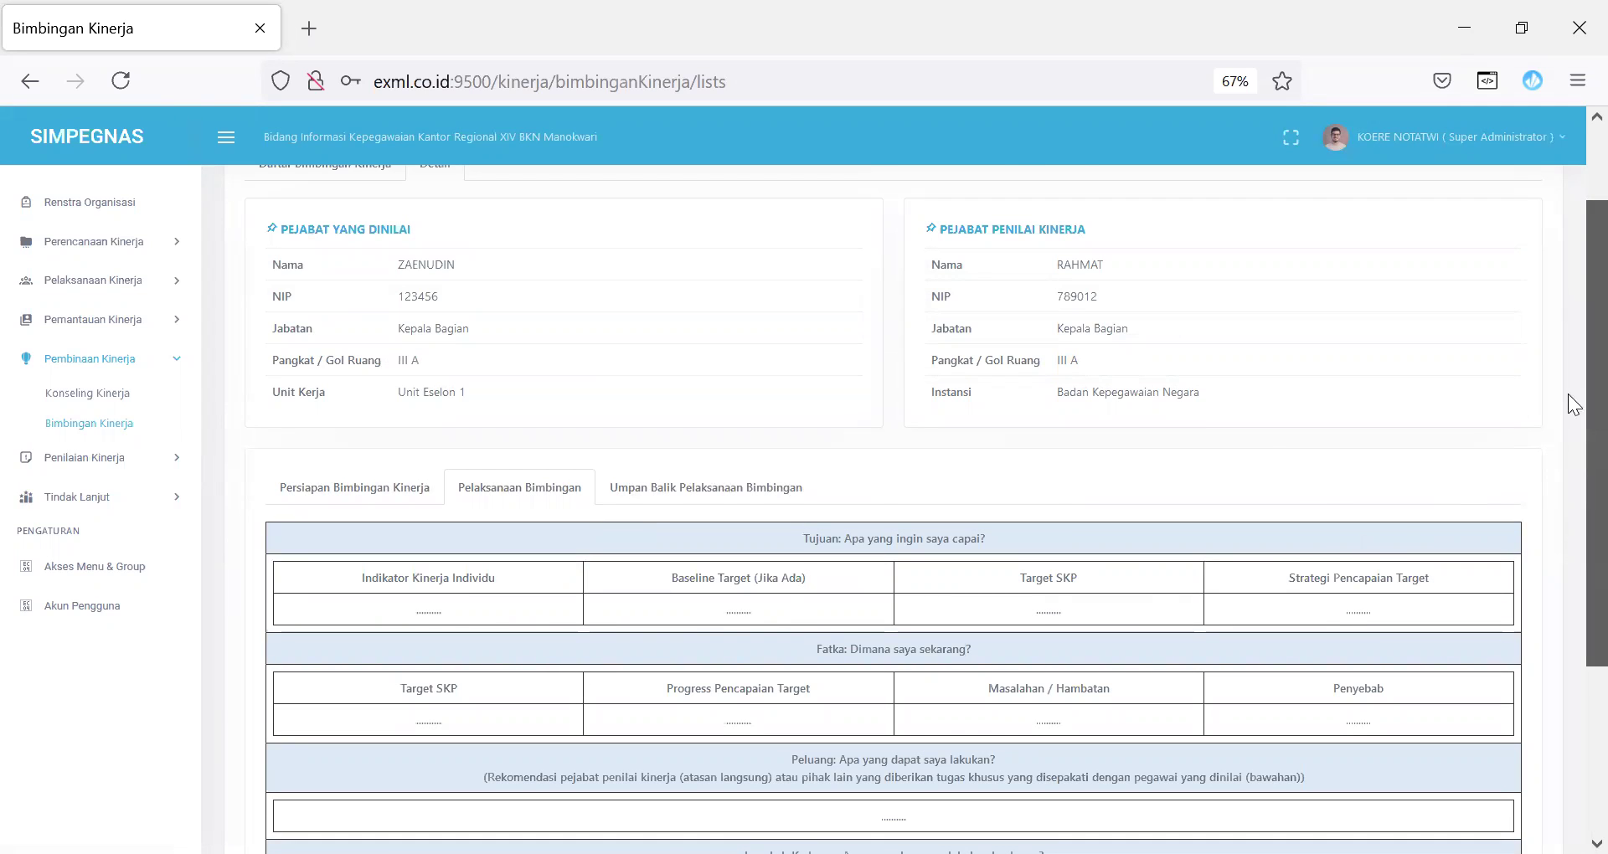
scroll(1568, 394, "down", 3)
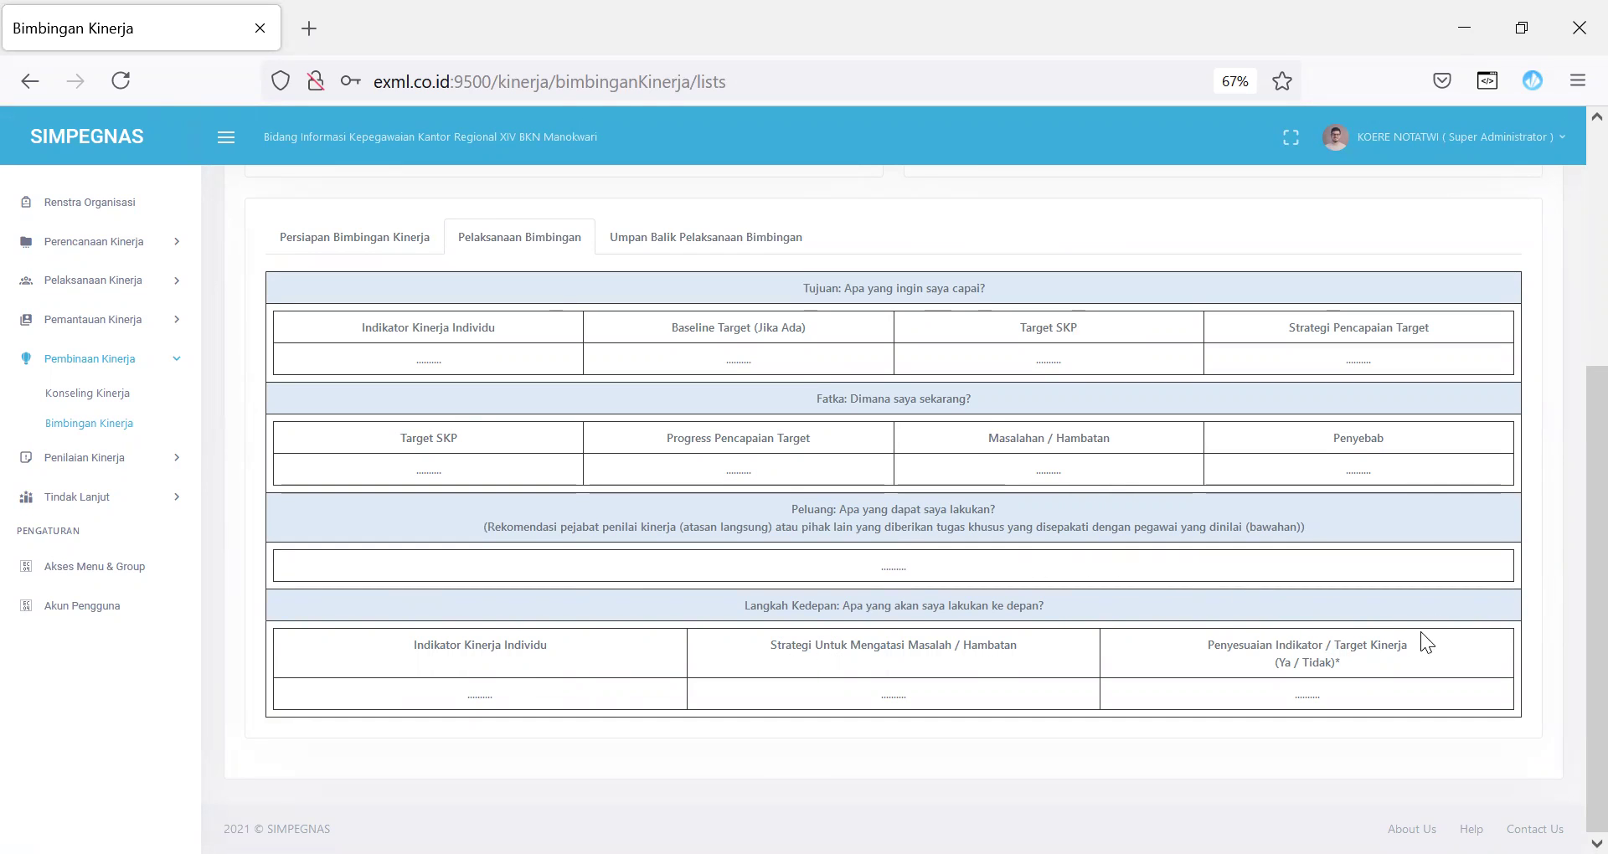
Step: Scroll through the Umpan Balik Pelaksanaan Bimbingan questionnaire, then go to Penilaian Kinerja > Penilaian Perilaku
scroll(1568, 552, "up", 3)
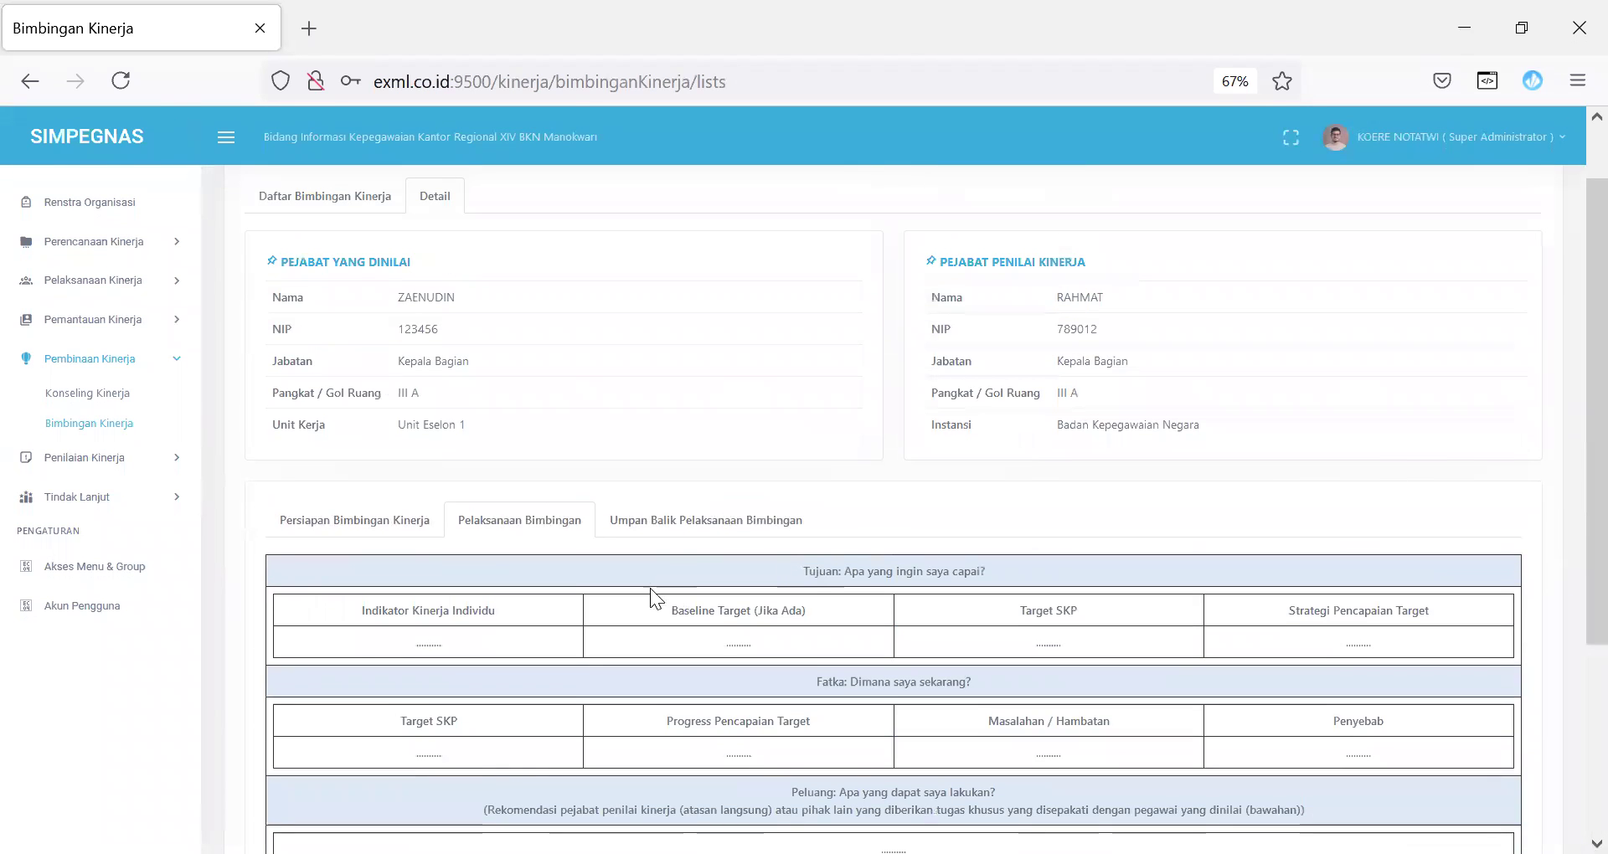
left_click(662, 521)
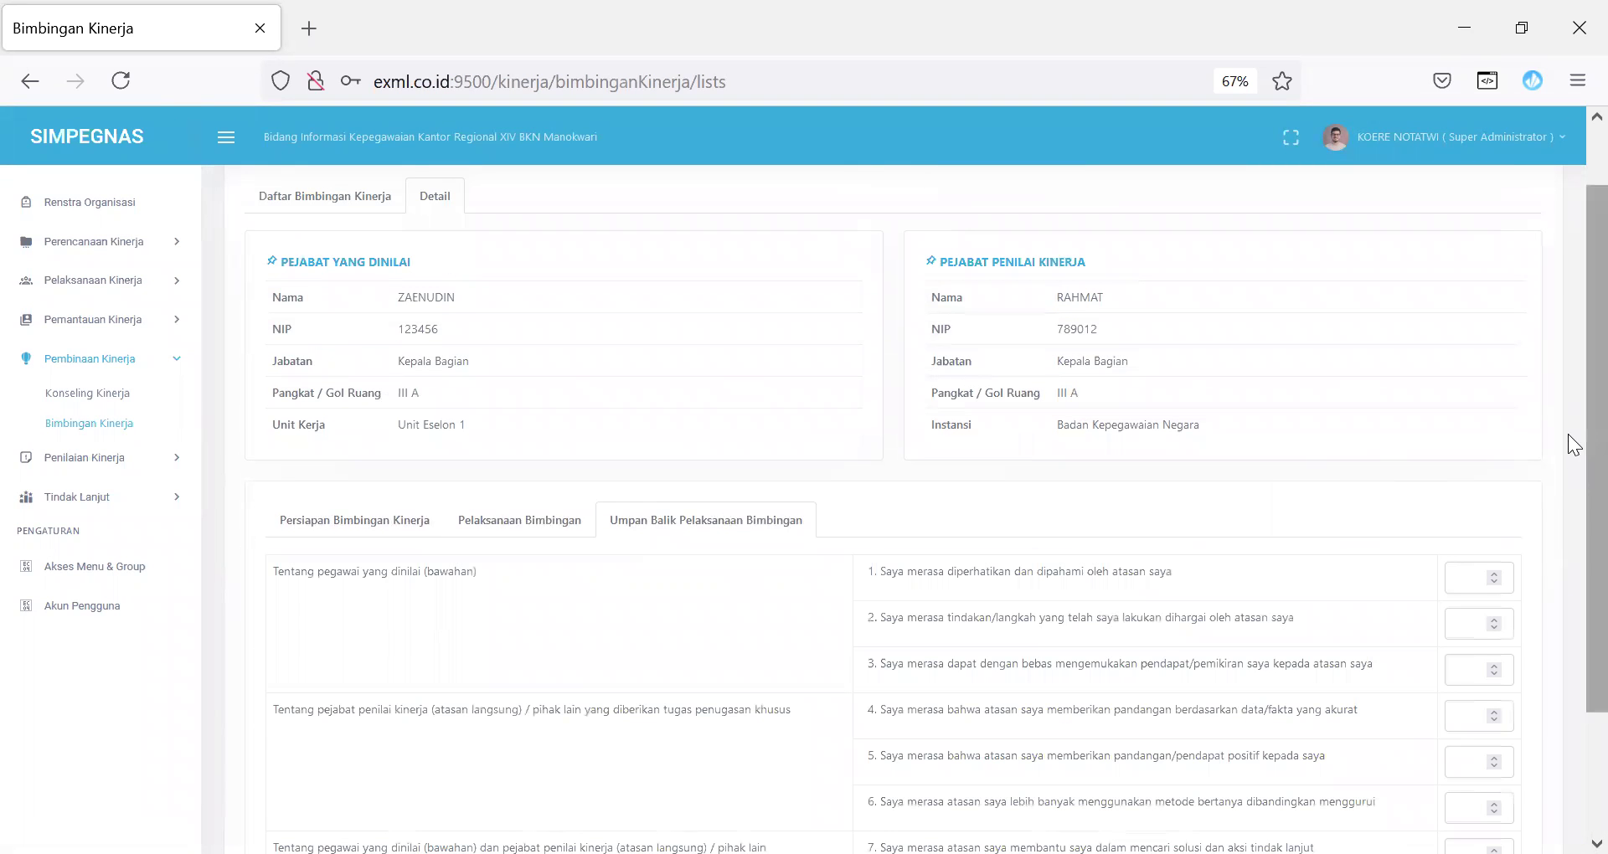
scroll(1567, 645, "down", 2)
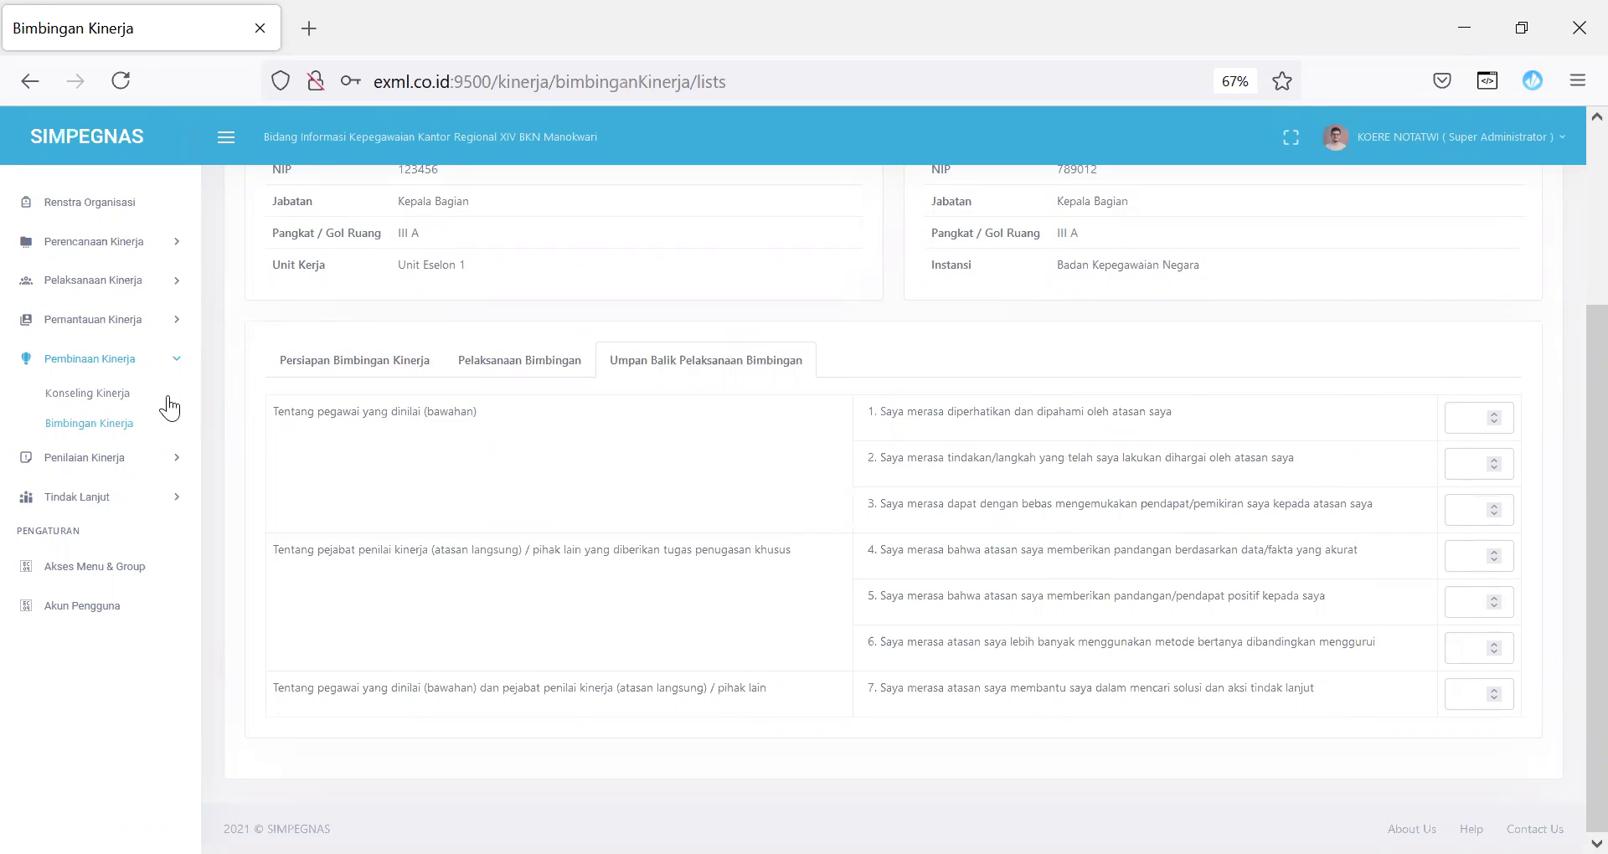
scroll(1567, 290, "up", 2)
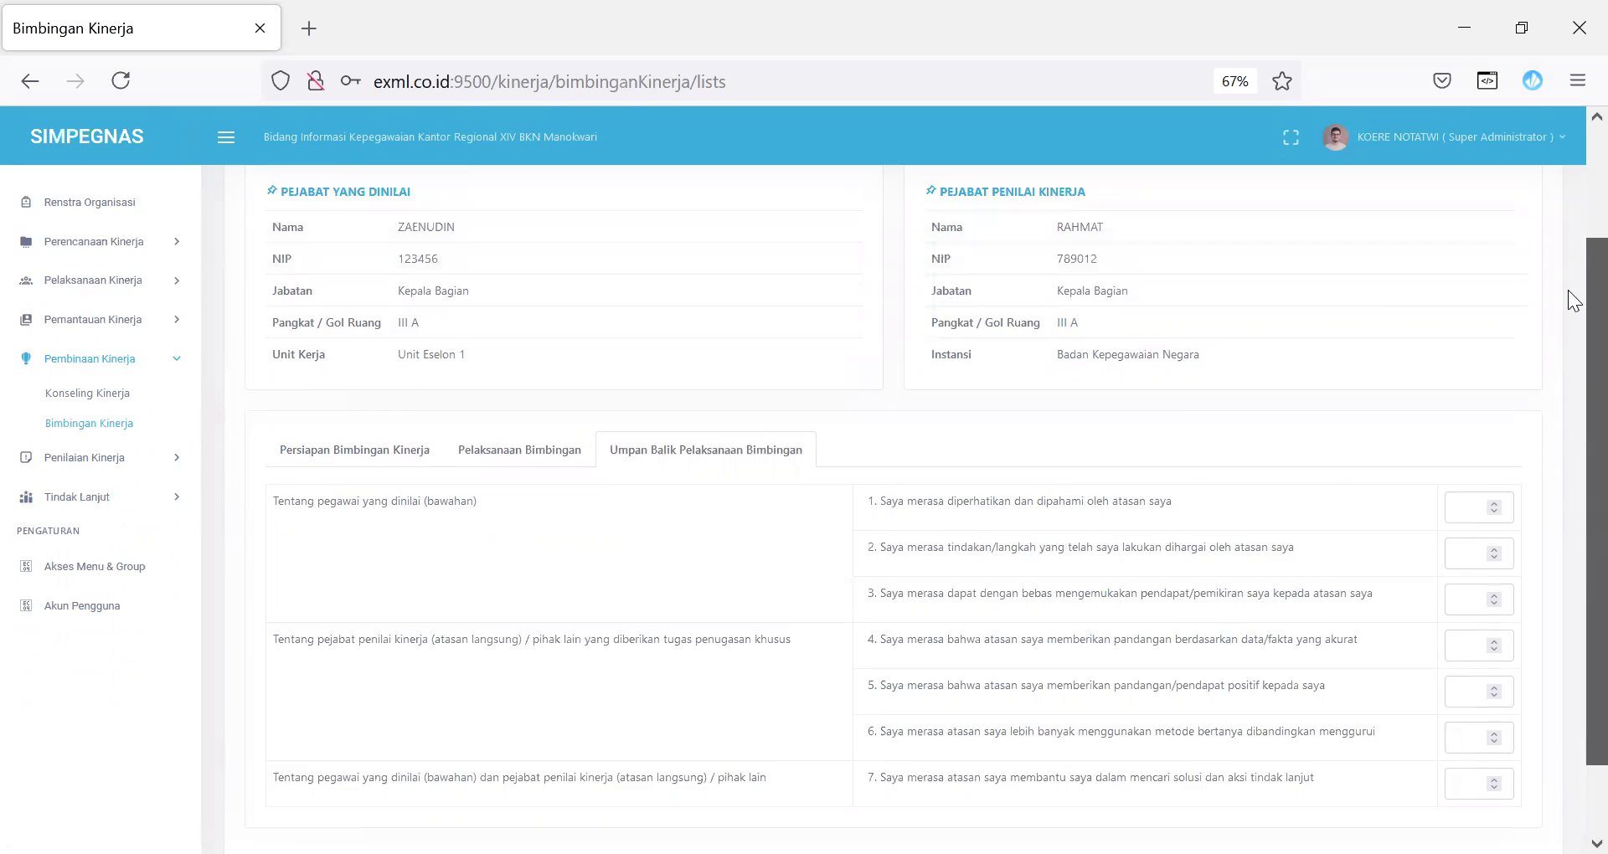
scroll(1568, 237, "up", 3)
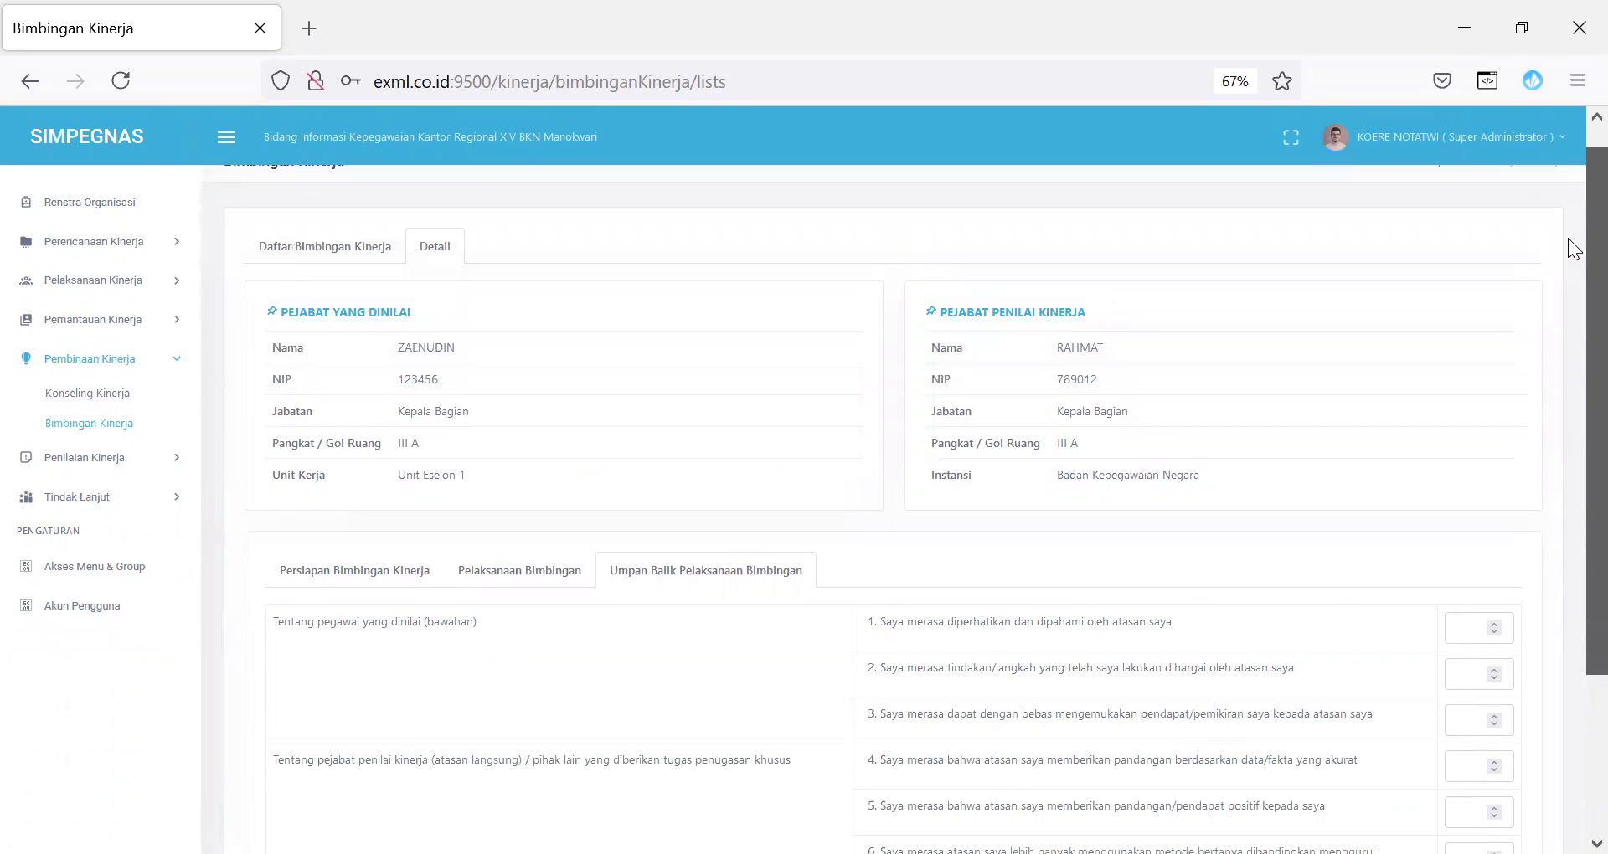
scroll(1566, 218, "up", 1)
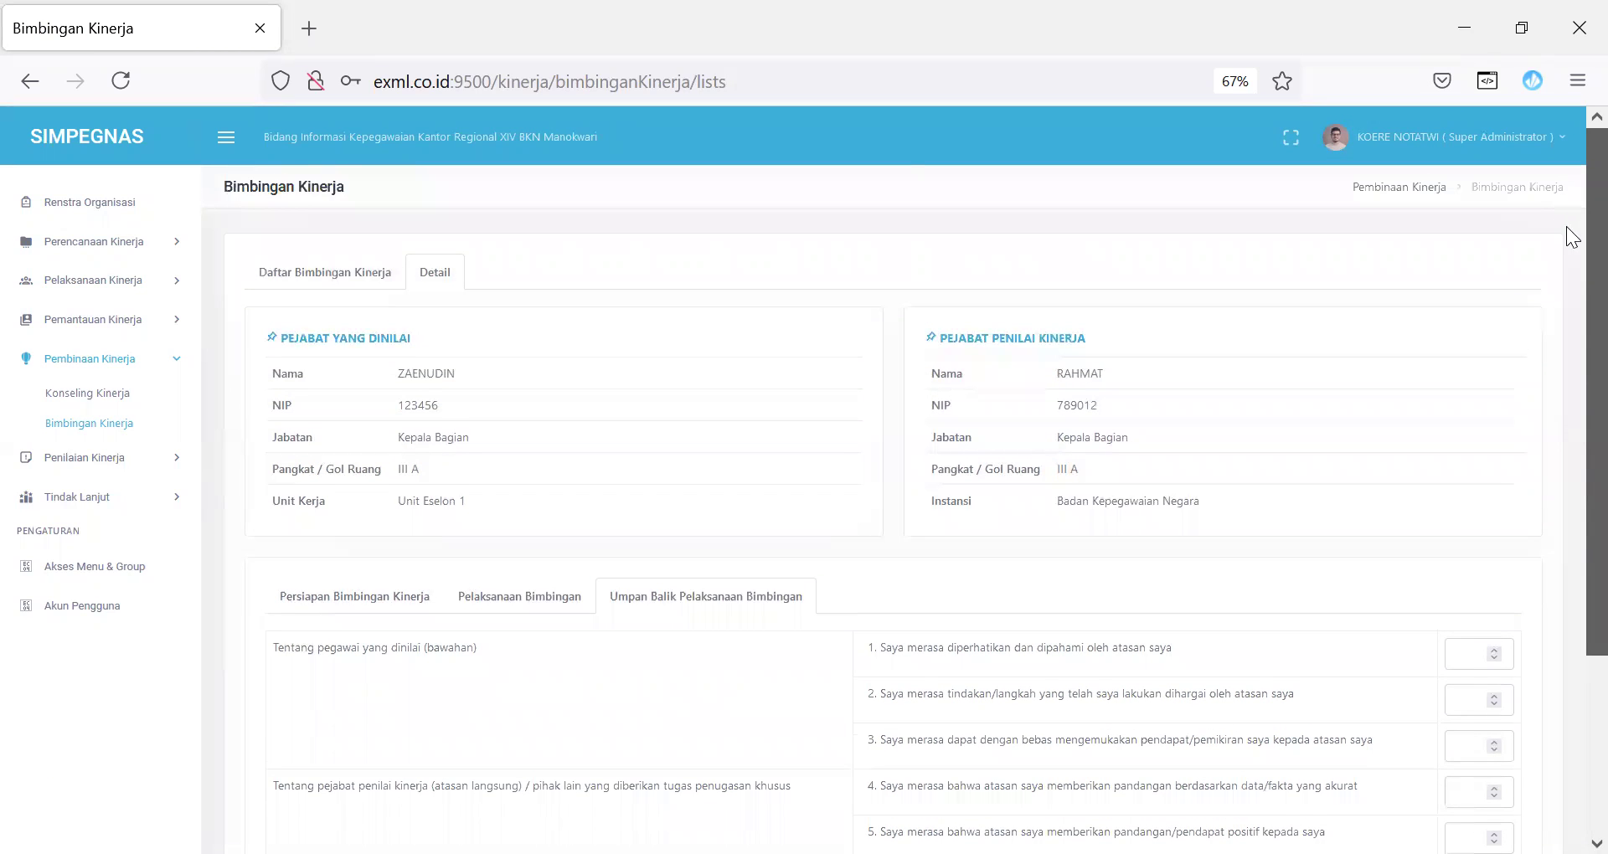
scroll(1565, 226, "down", 4)
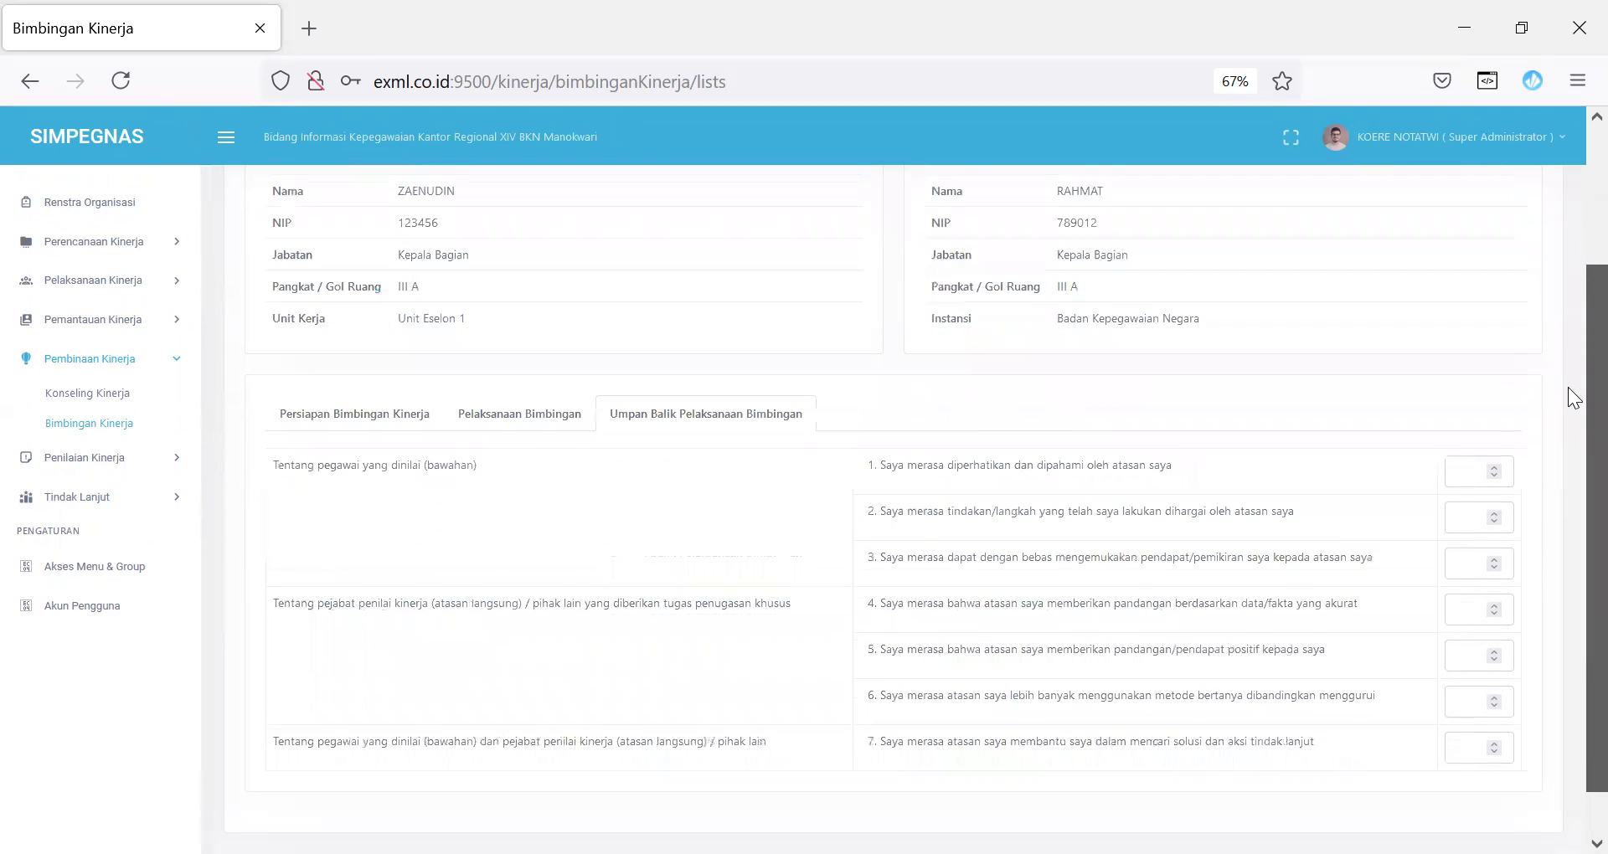
left_click(151, 466)
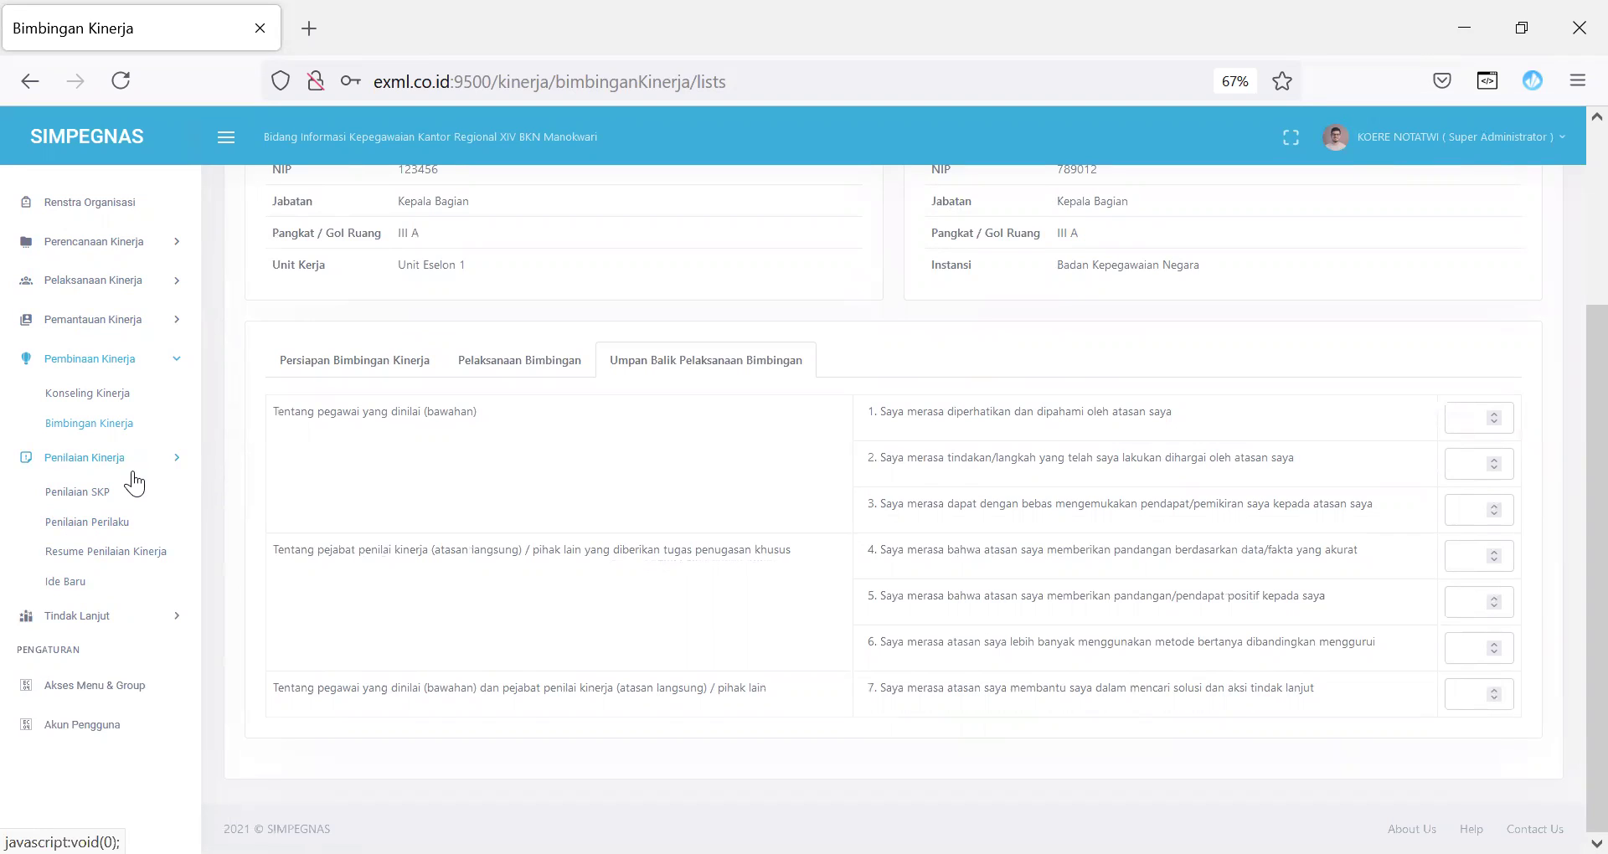
left_click(91, 525)
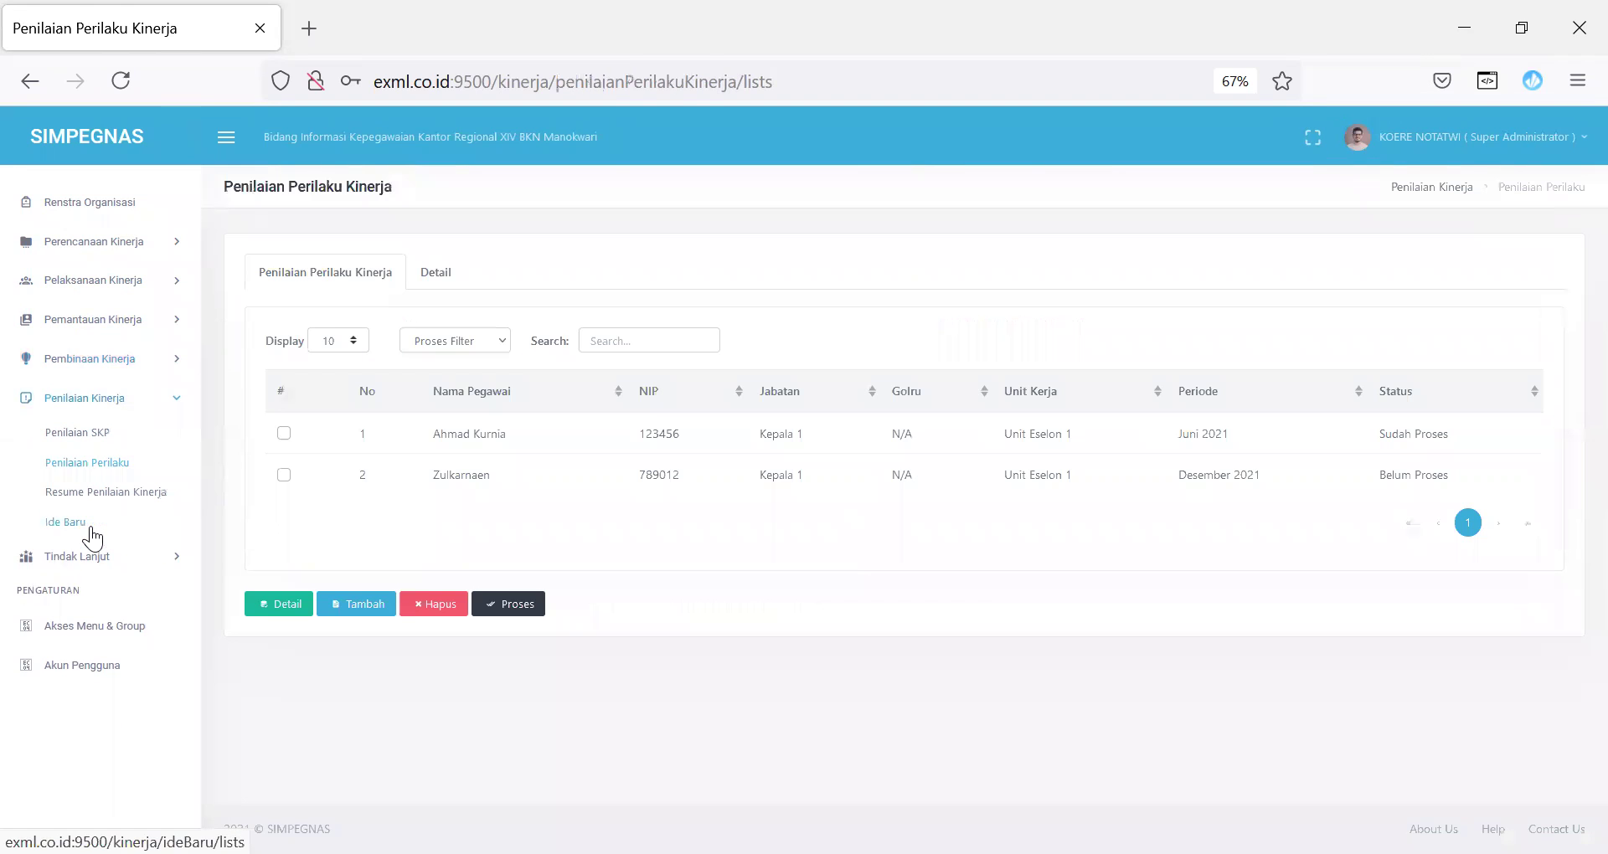
Step: Save a behaviour assessment for the first Pegawai with period 2023 - Juli, then open record 1's detail
left_click(284, 434)
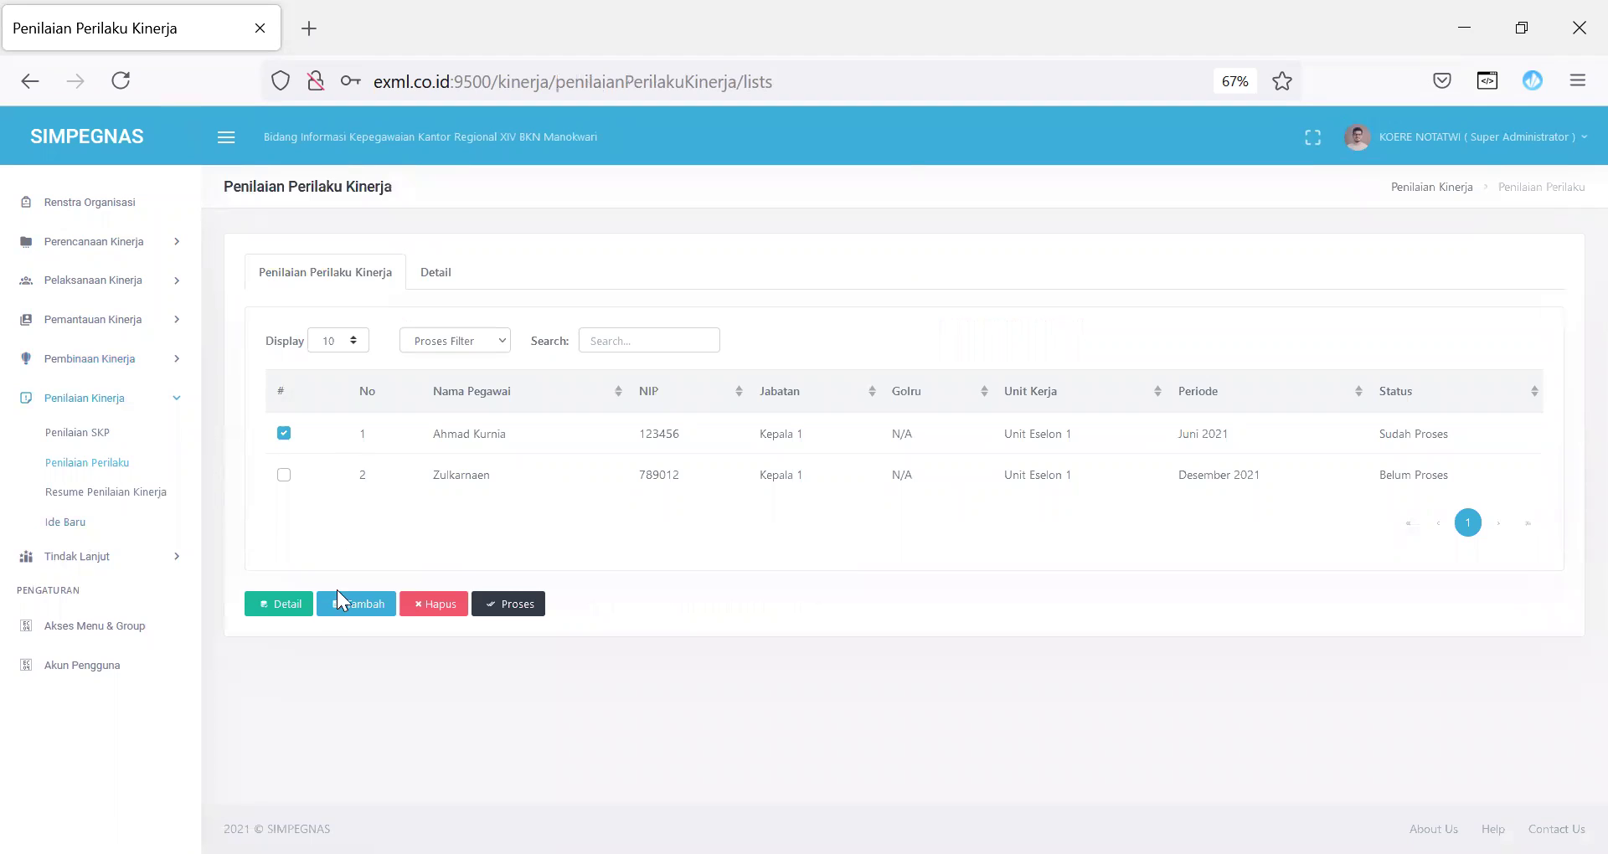
left_click(344, 604)
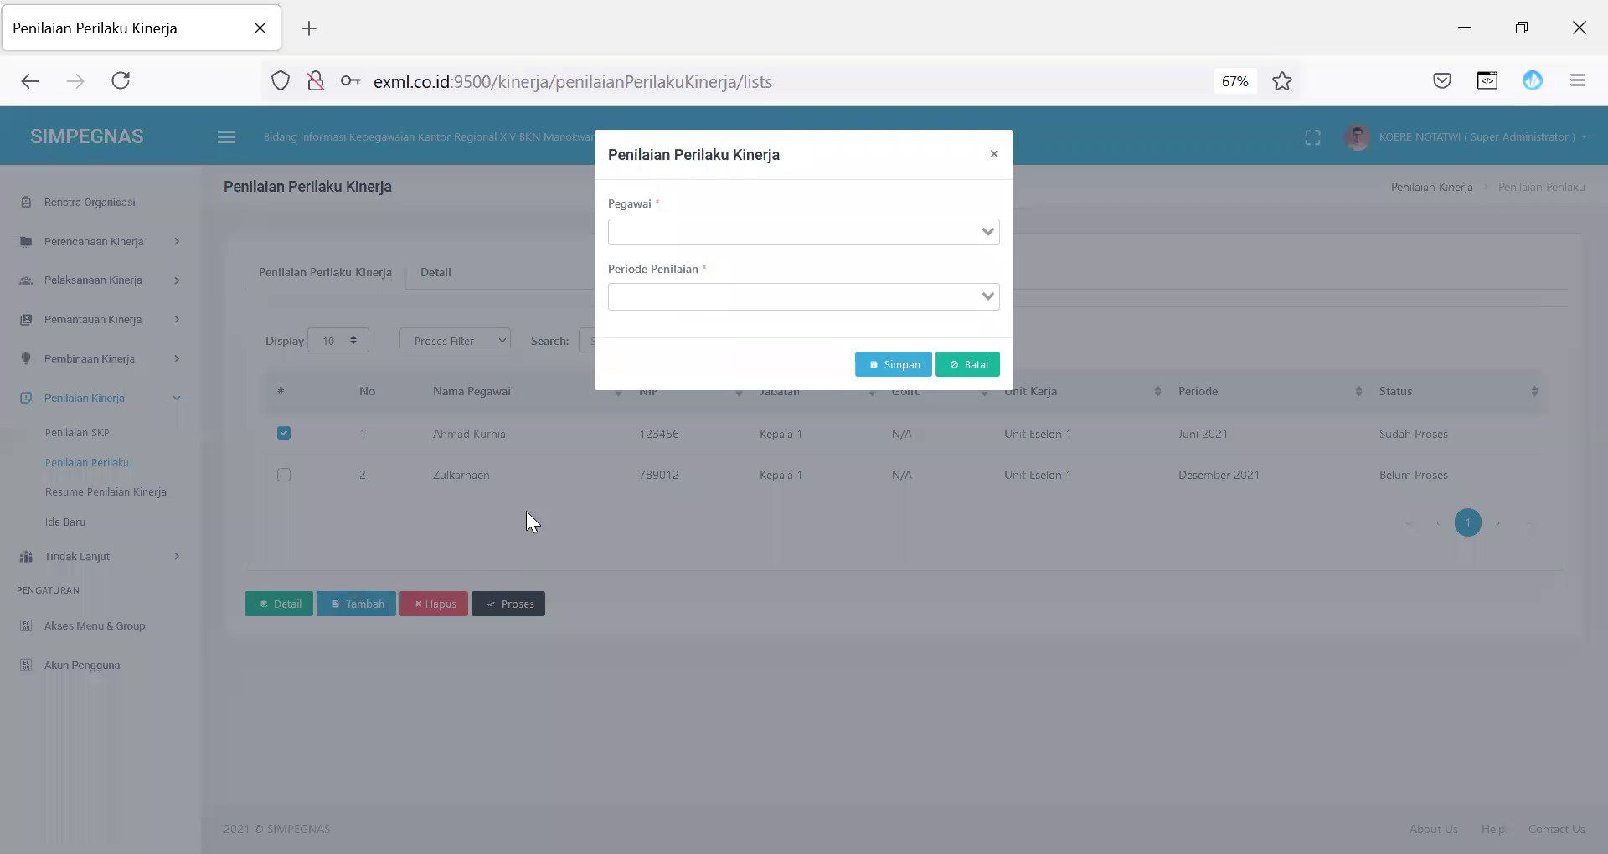
left_click(741, 224)
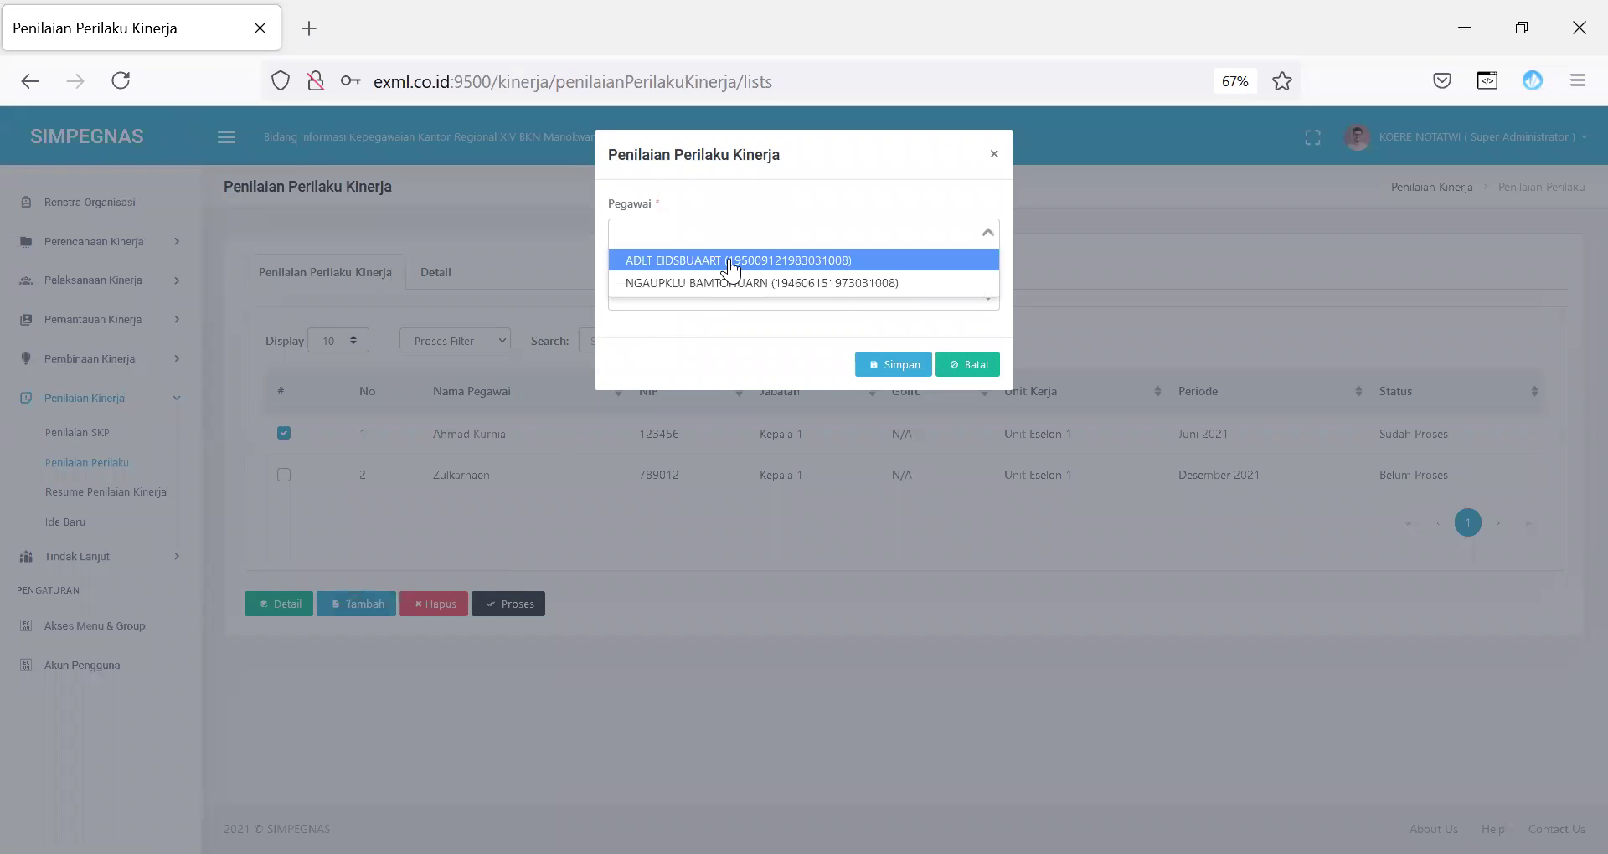
left_click(731, 258)
left_click(737, 293)
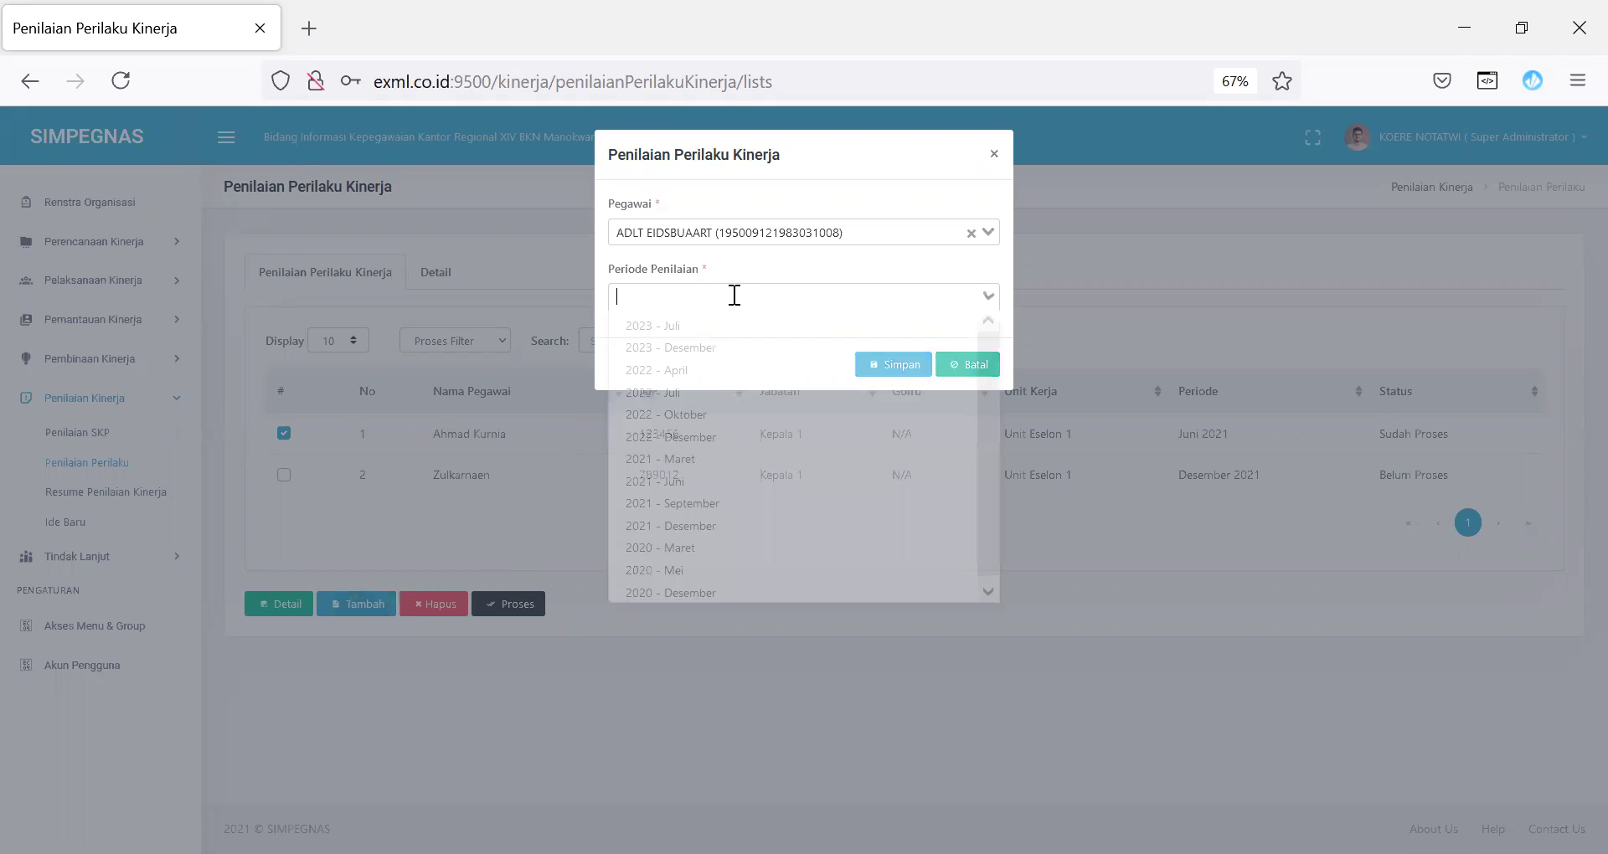
left_click(708, 328)
left_click(890, 364)
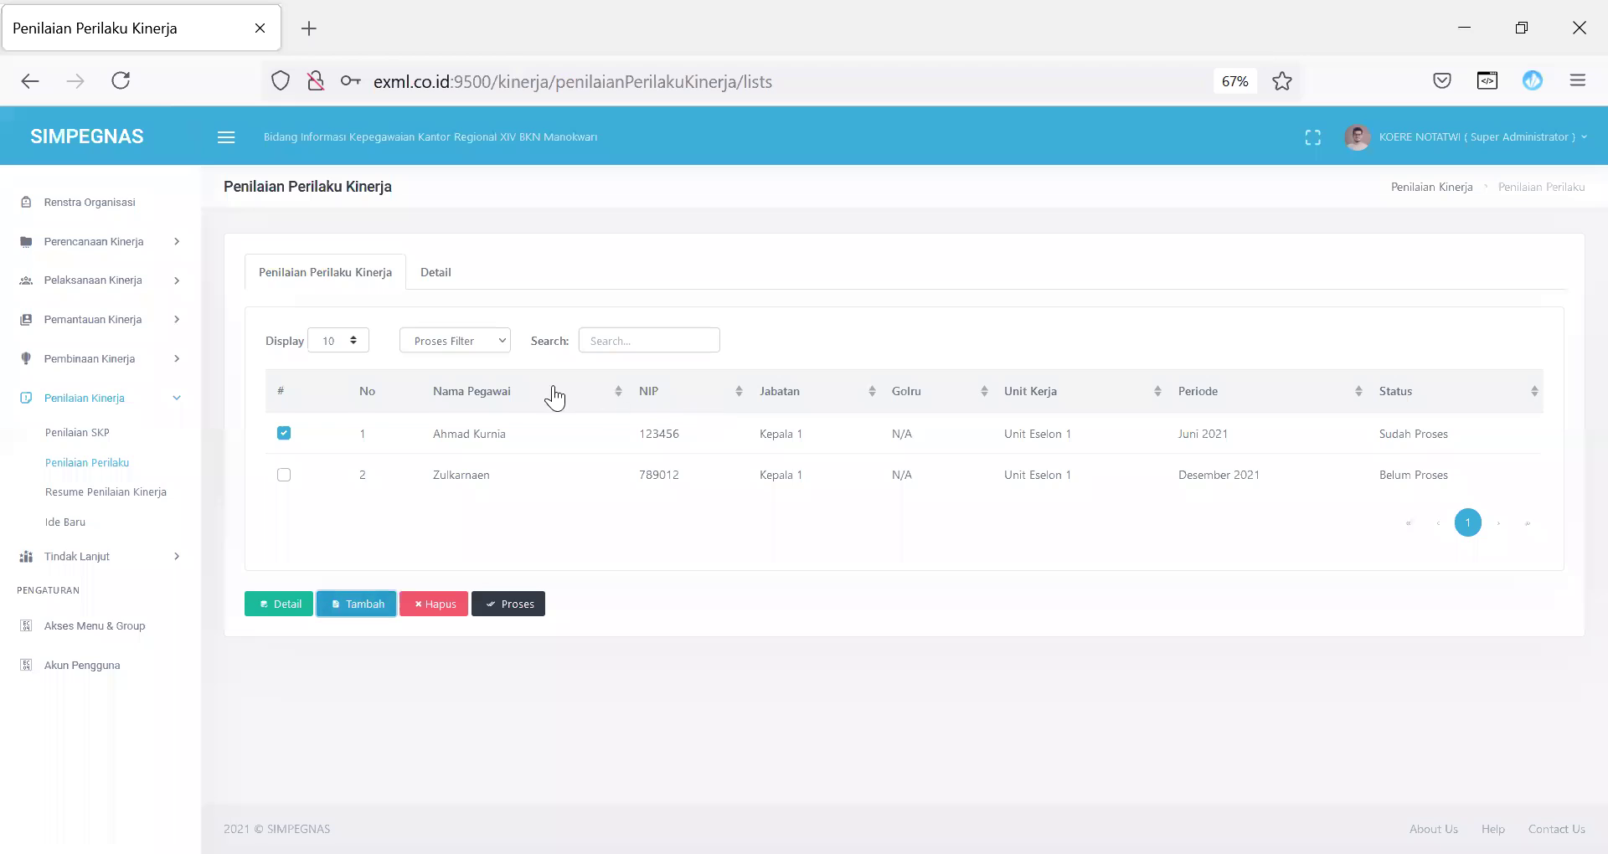
left_click(434, 277)
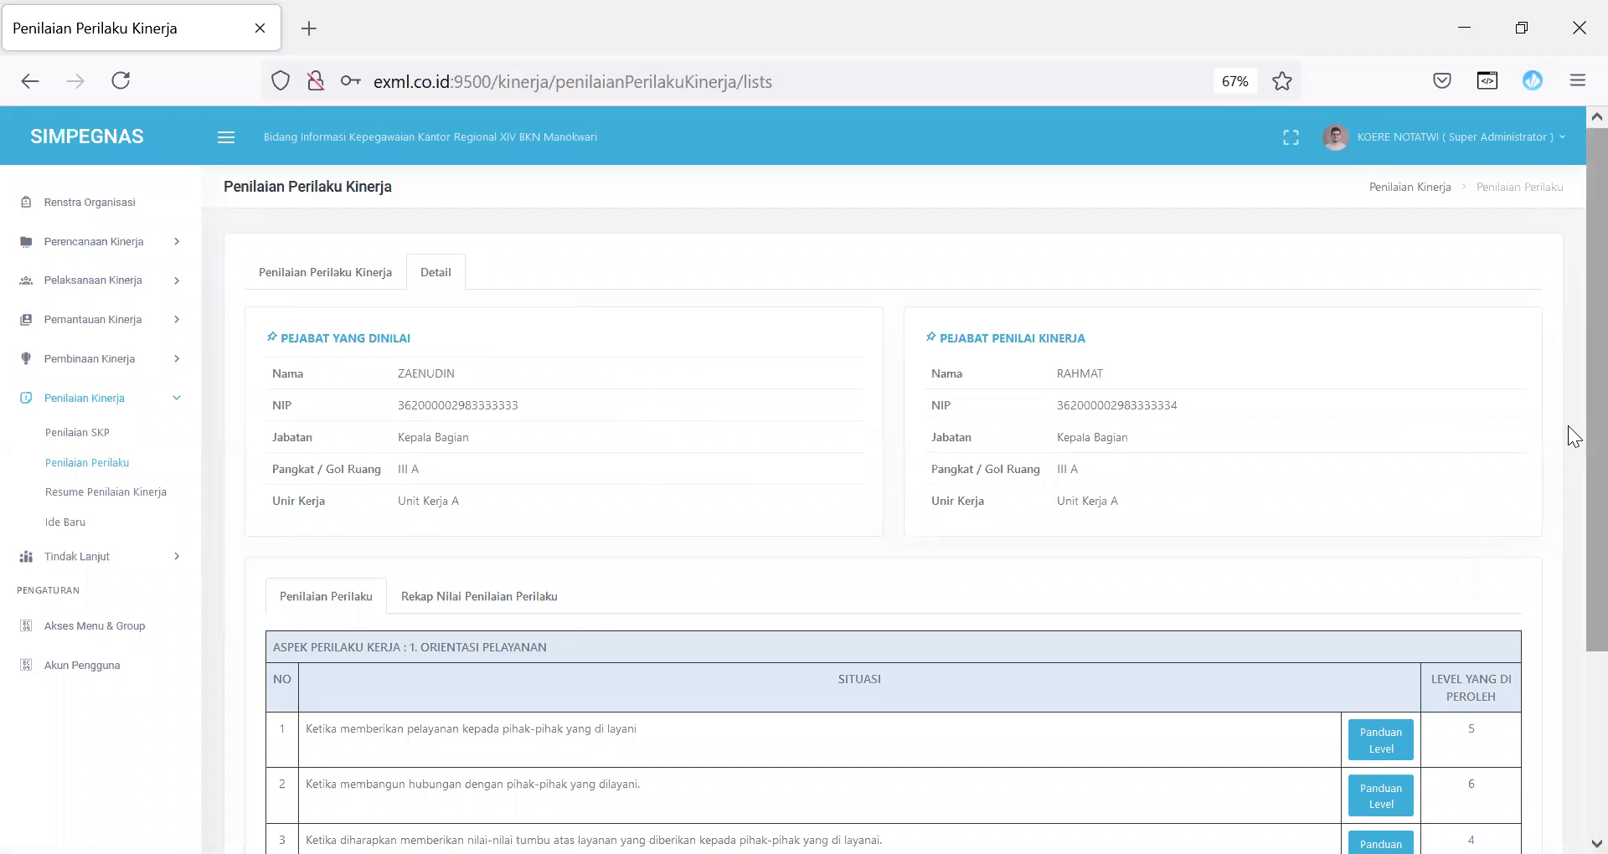
Step: Score the three Orientasi Pelayanan situations at levels 5, 6 and 4 via Panduan Level
scroll(1567, 371, "down", 3)
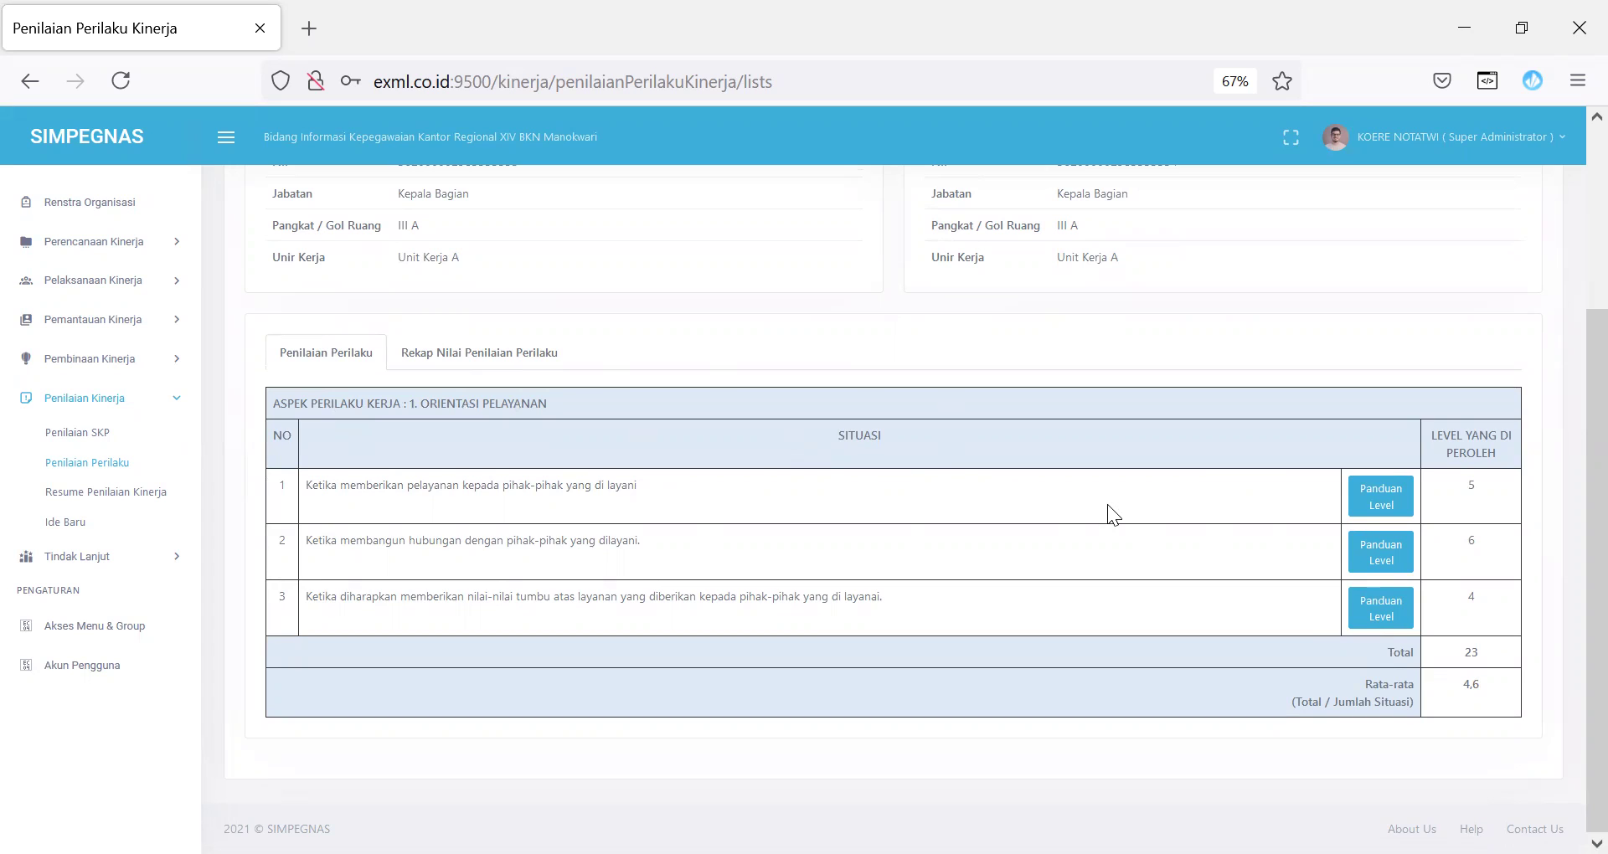
left_click(1377, 508)
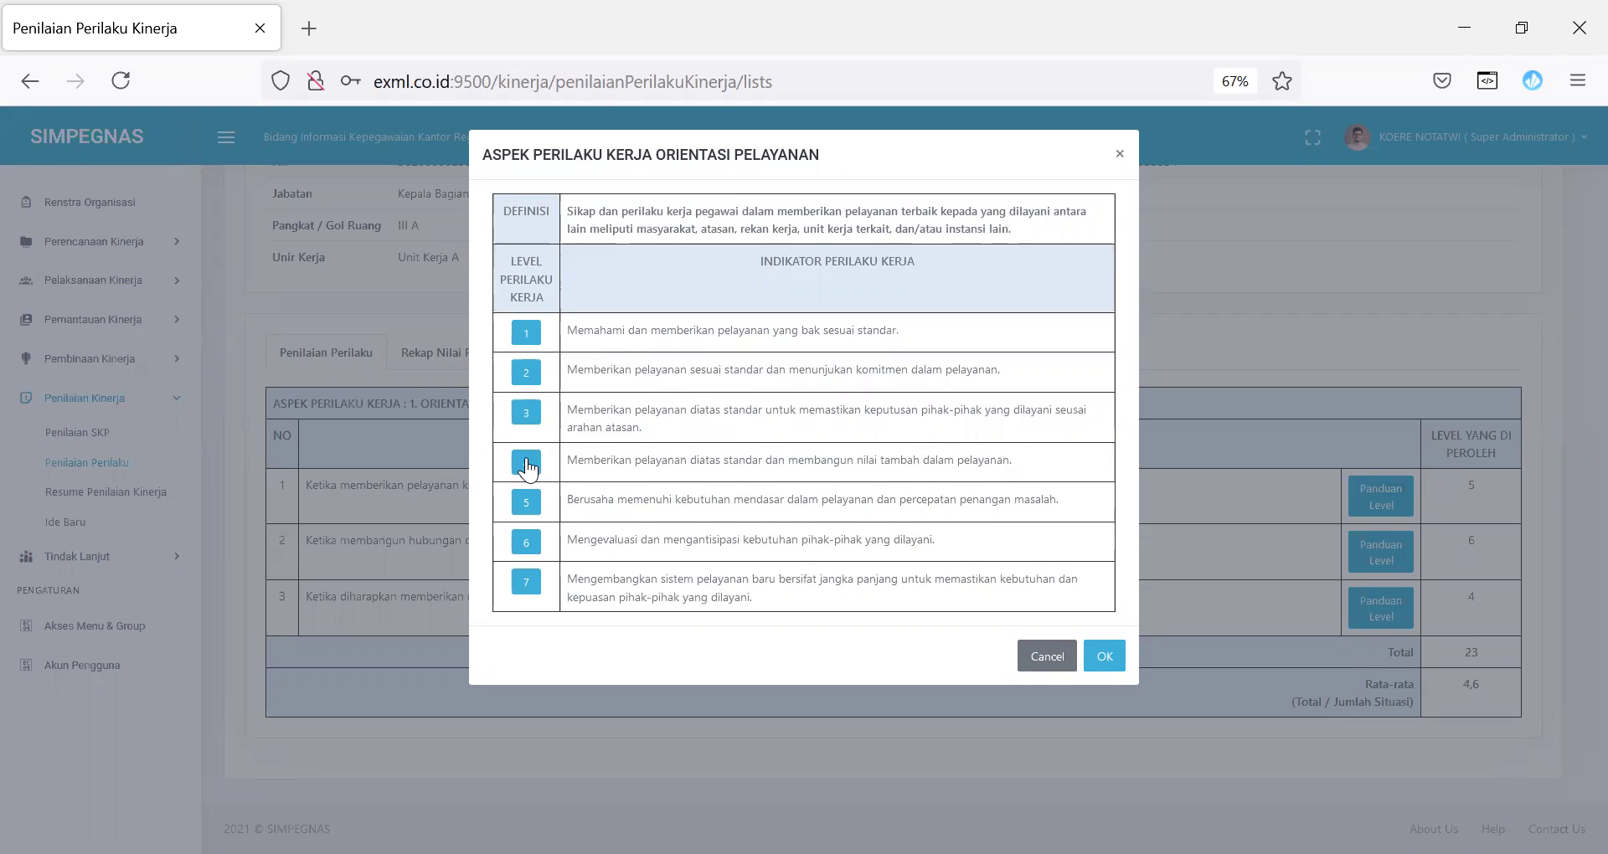
left_click(522, 504)
left_click(1105, 656)
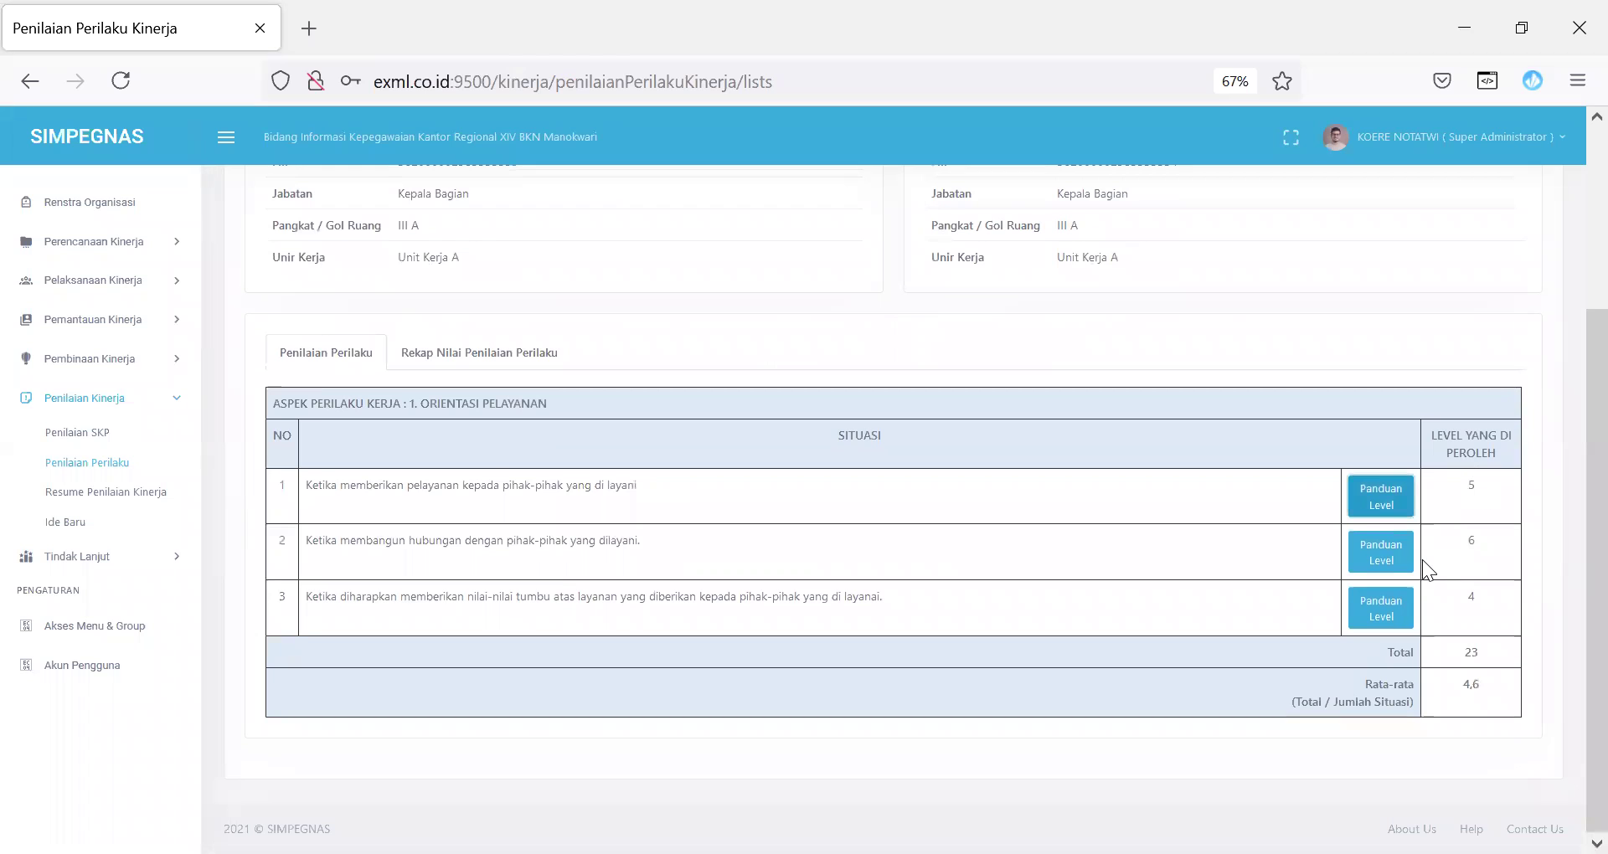
left_click(1380, 566)
left_click(528, 543)
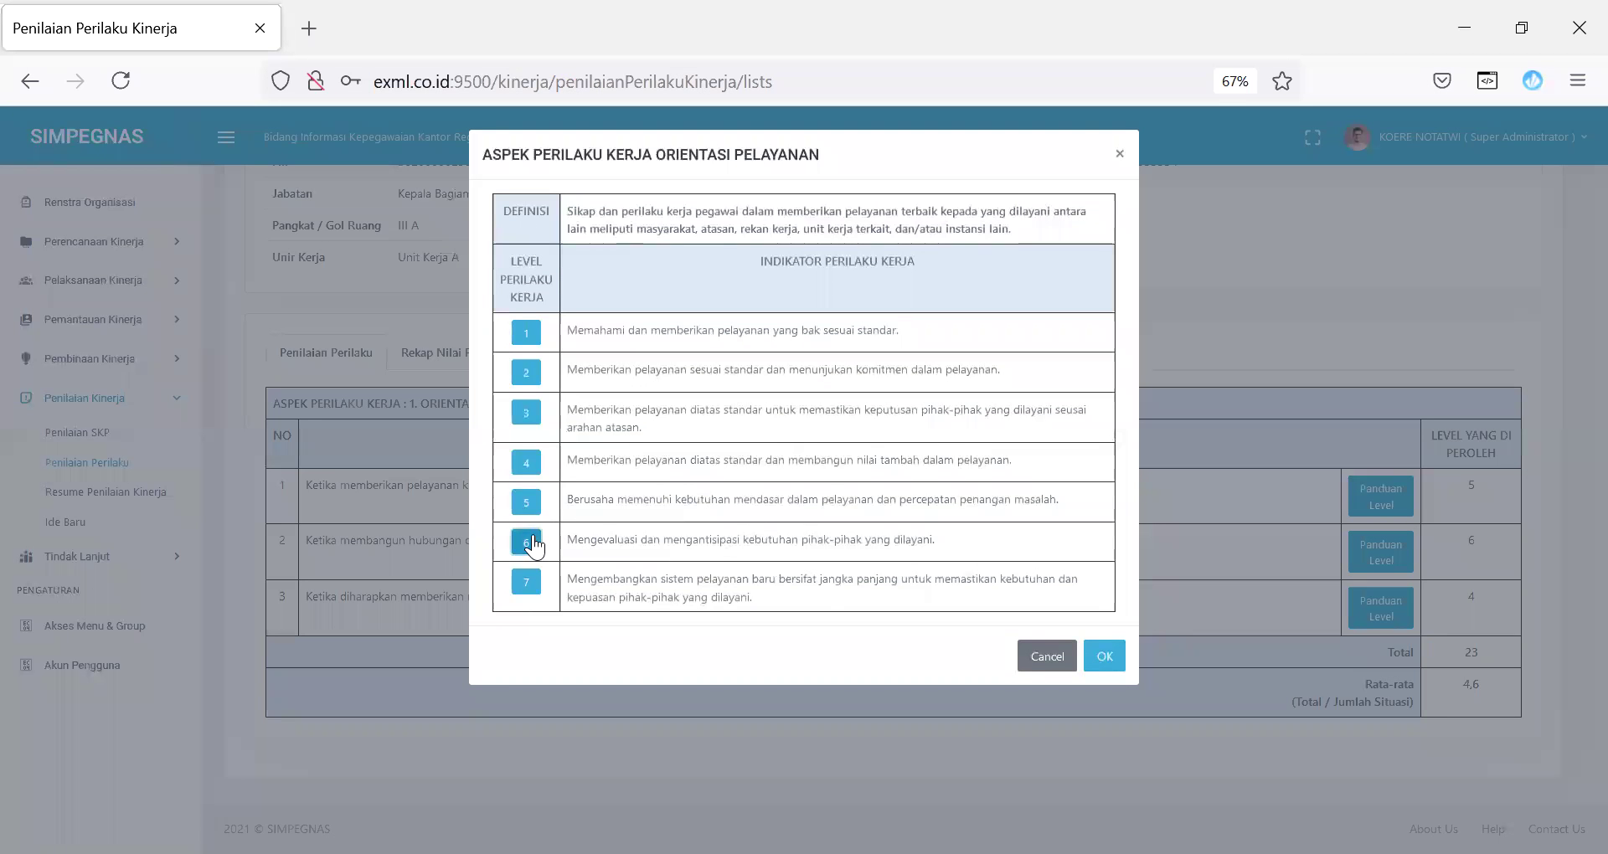
left_click(1104, 656)
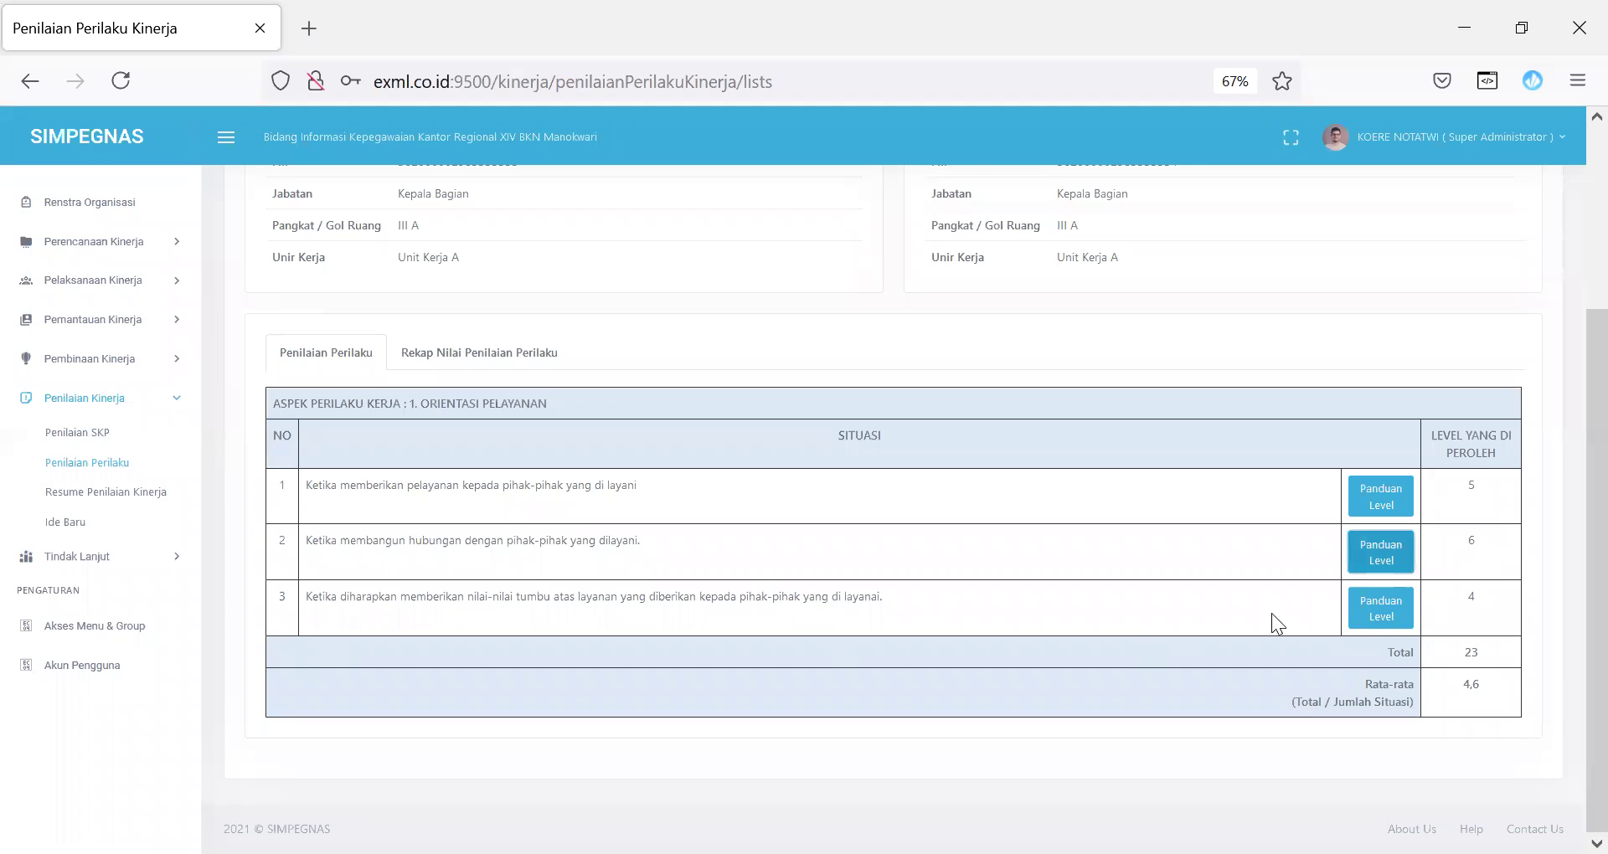
left_click(1378, 608)
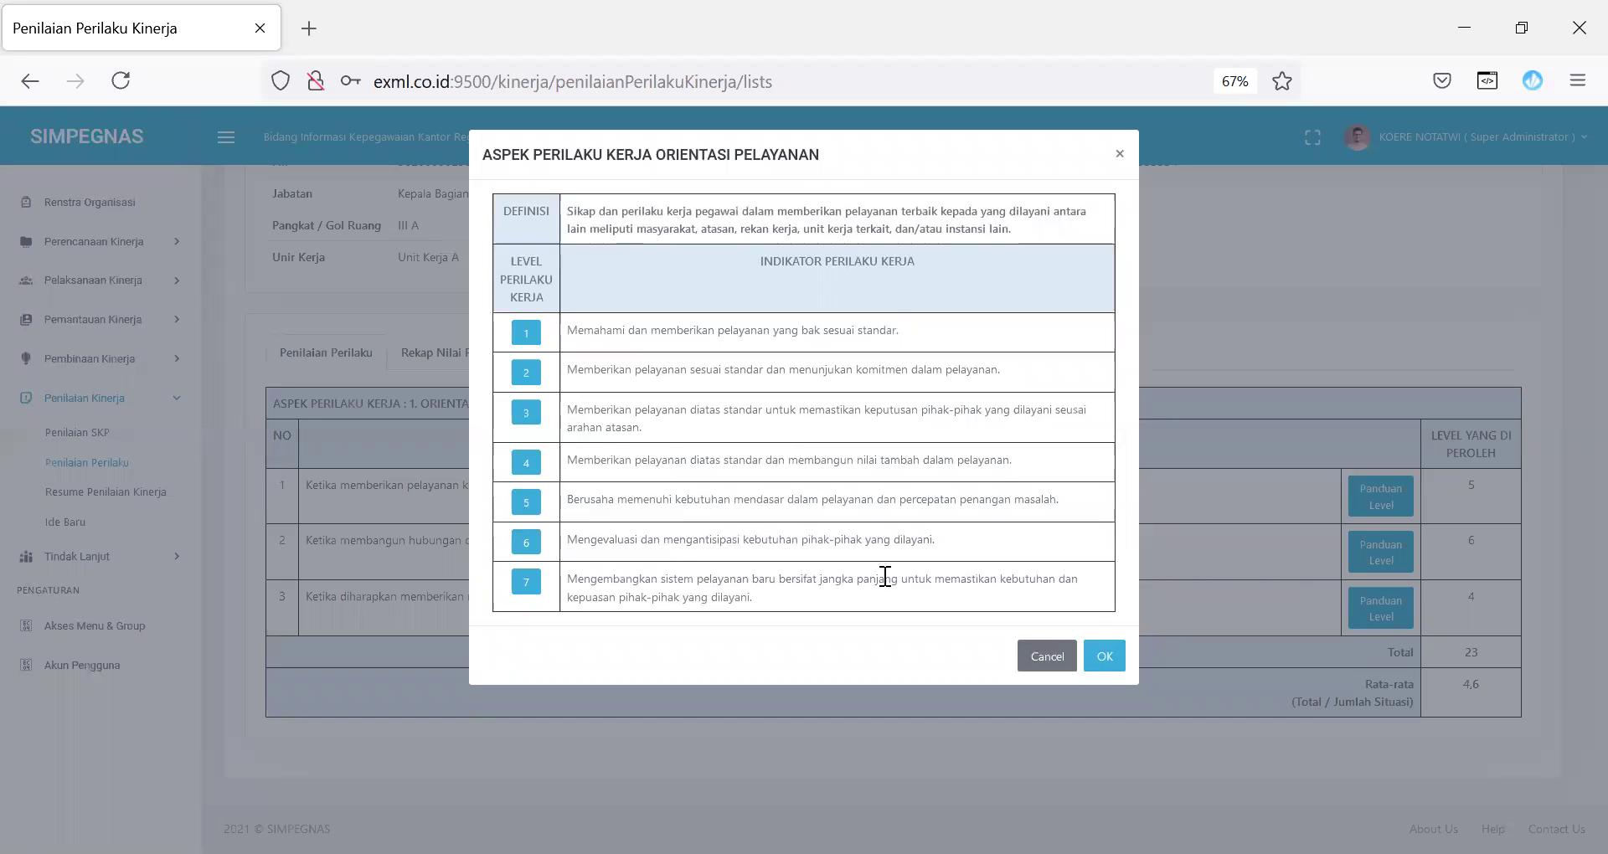
left_click(525, 464)
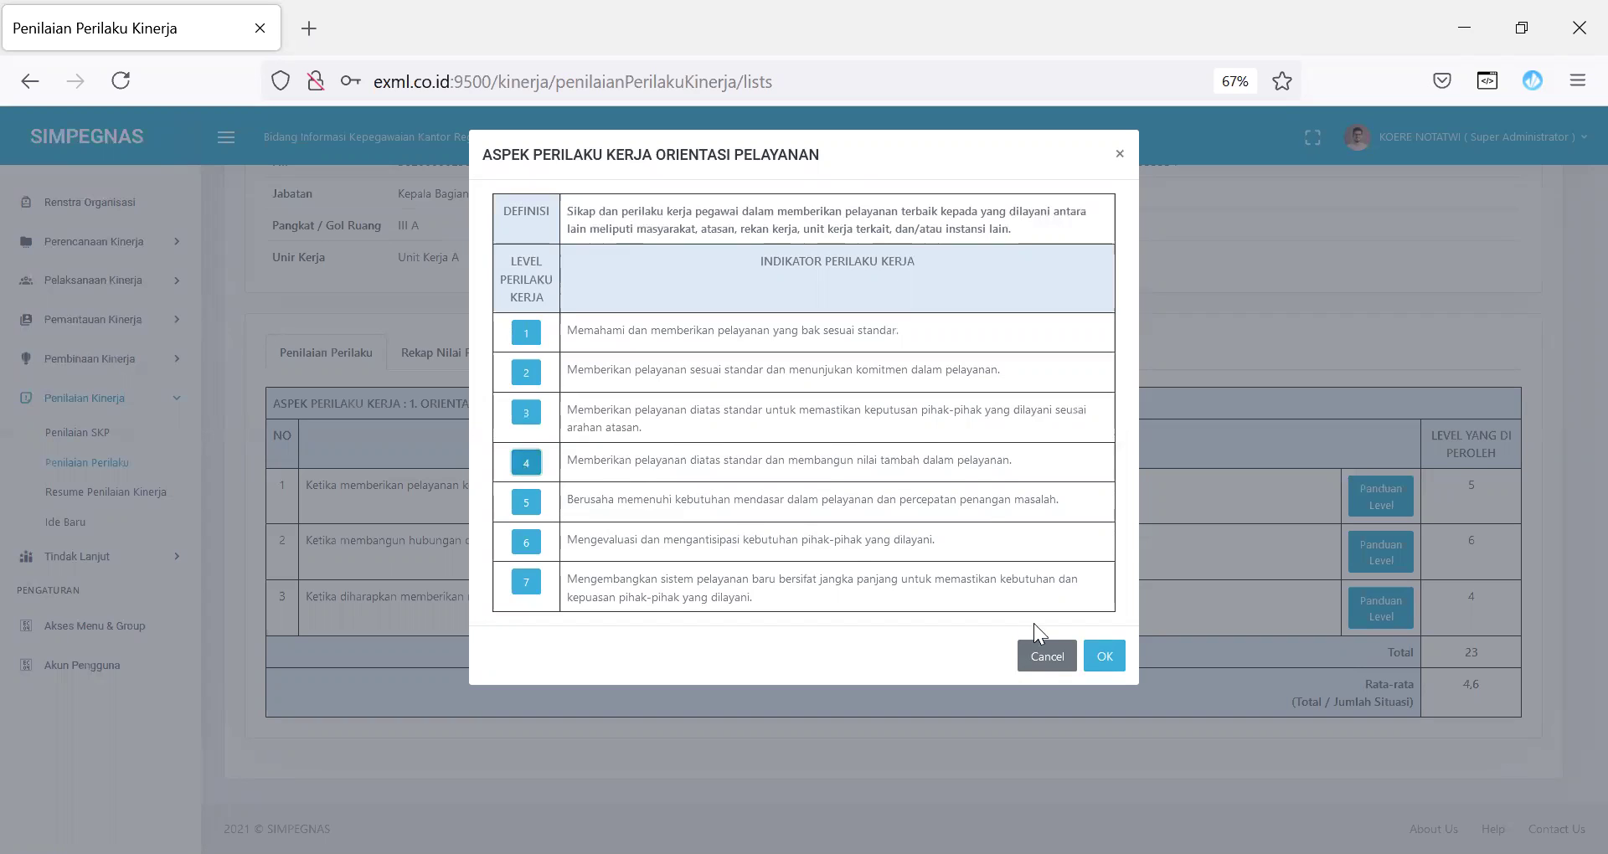
left_click(1101, 657)
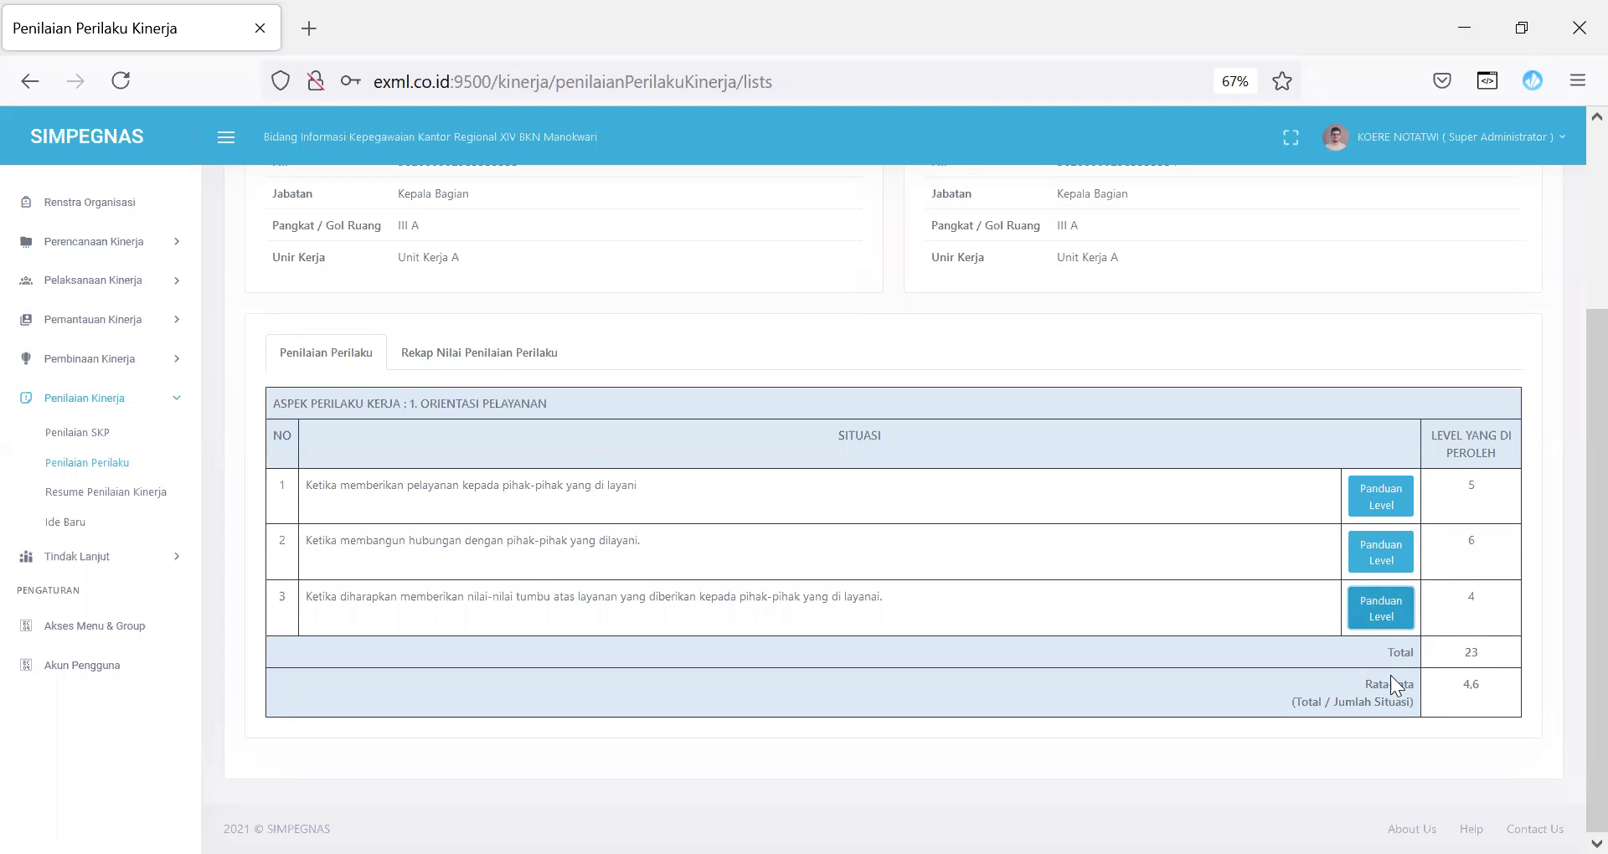
Step: View the Rekap Nilai Penilaian Perilaku, then start a new Ide Baru entry
left_click(513, 363)
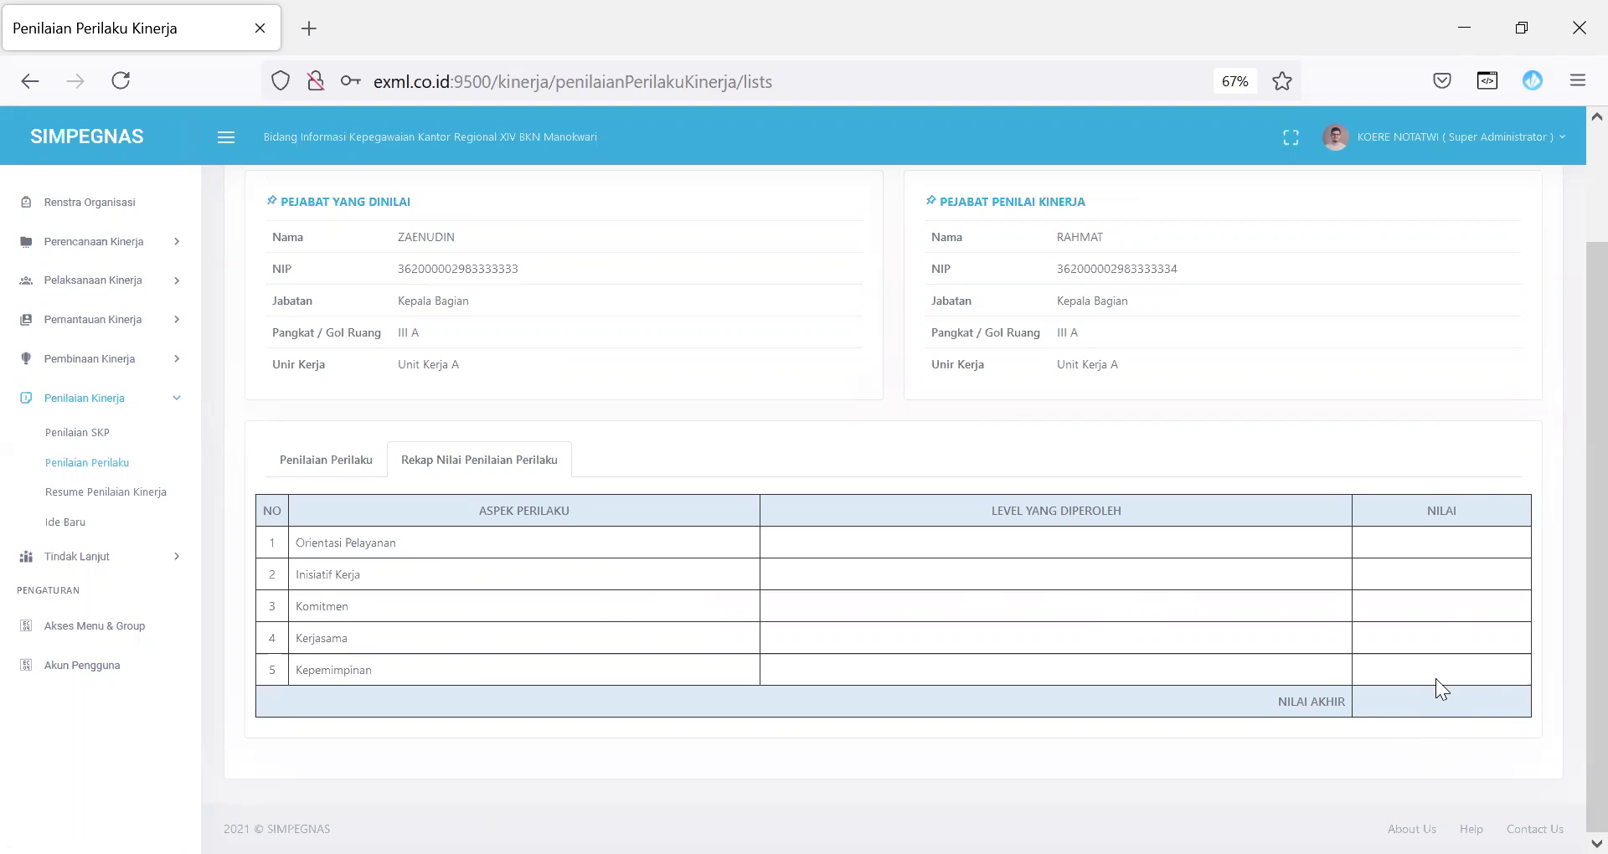
left_click(56, 524)
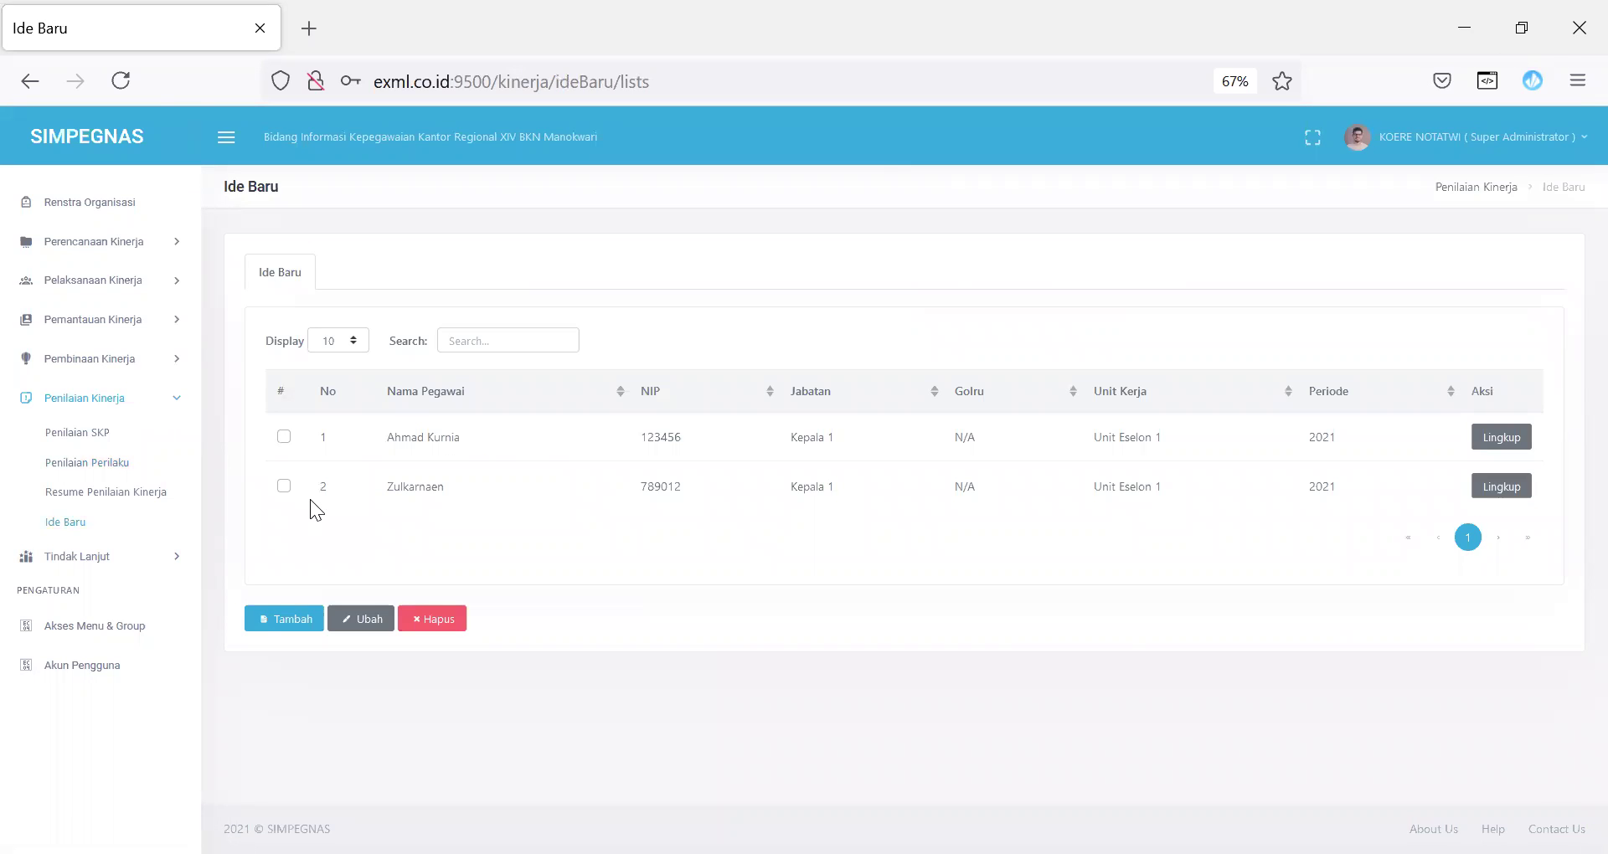
left_click(282, 618)
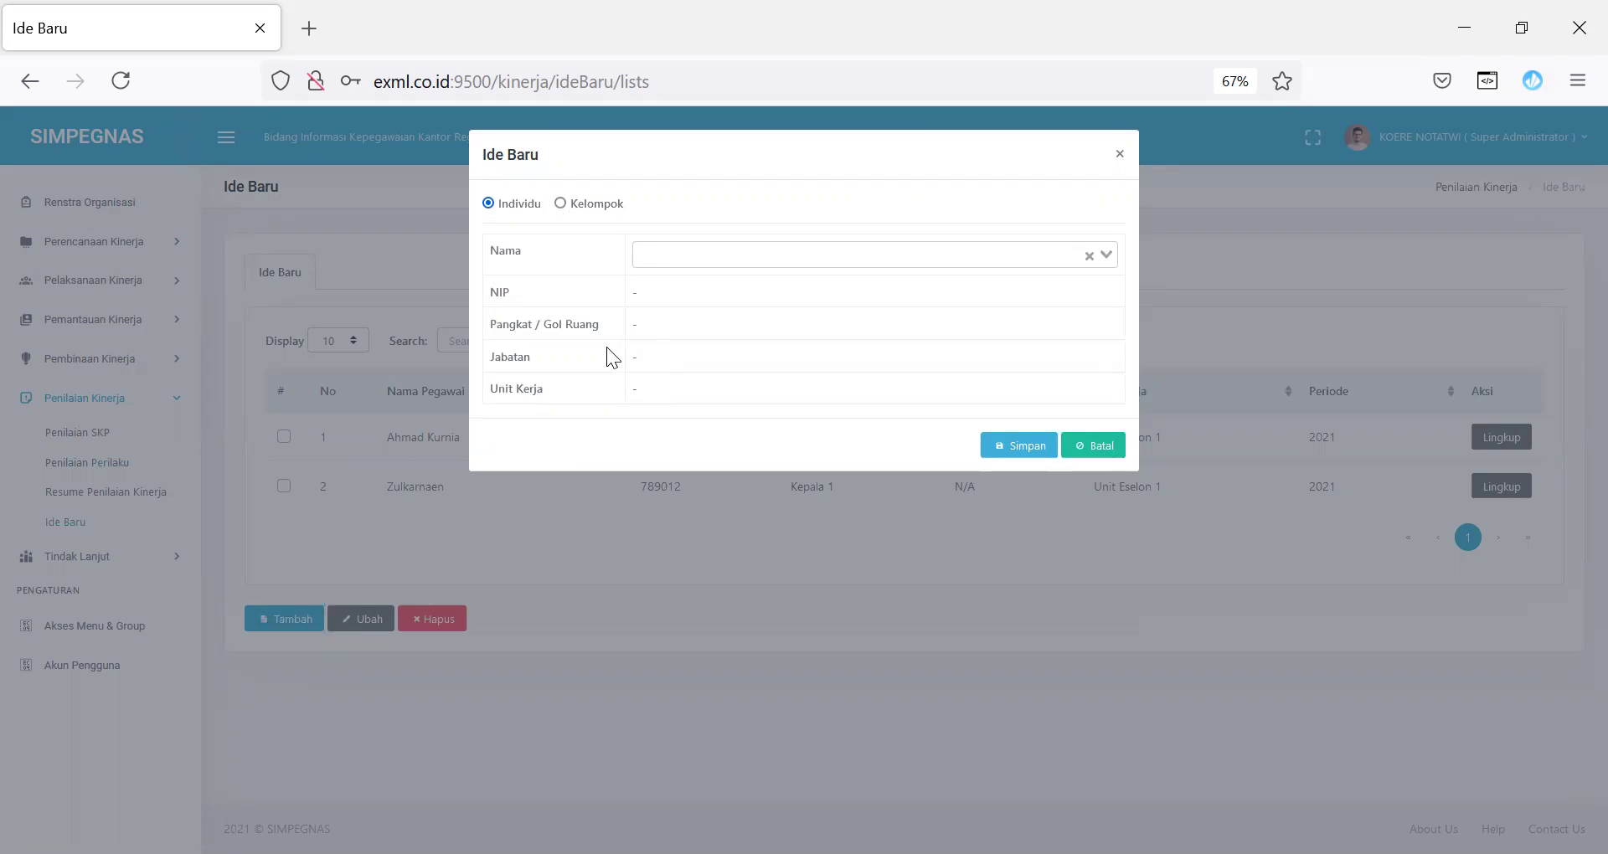
Step: Submit a Kelompok Ide Baru for the first employee with one member slot added
left_click(753, 258)
left_click(723, 277)
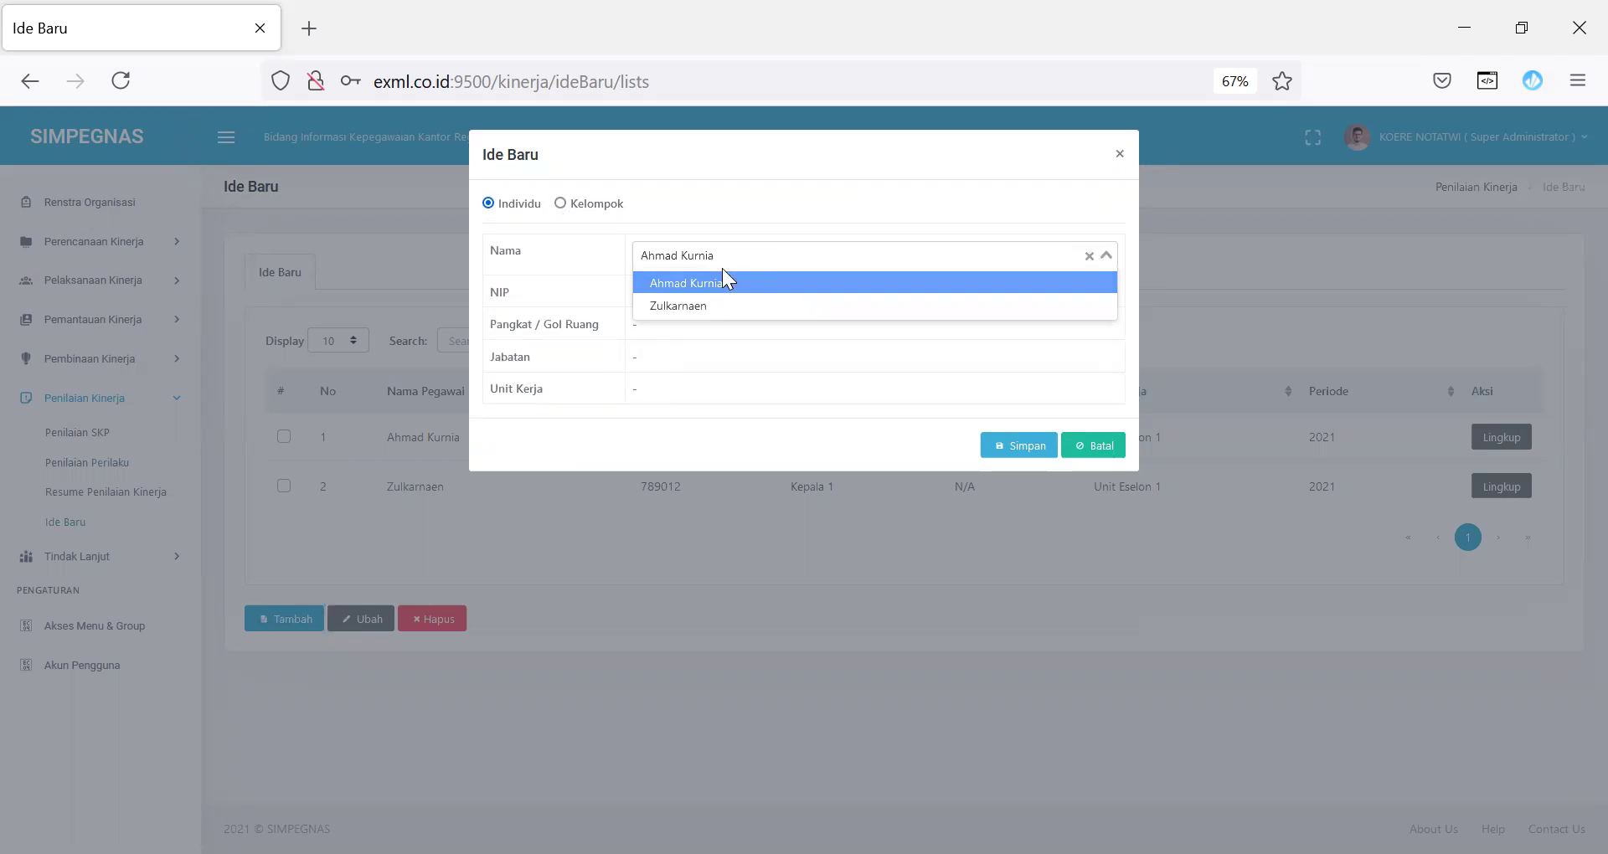
left_click(597, 204)
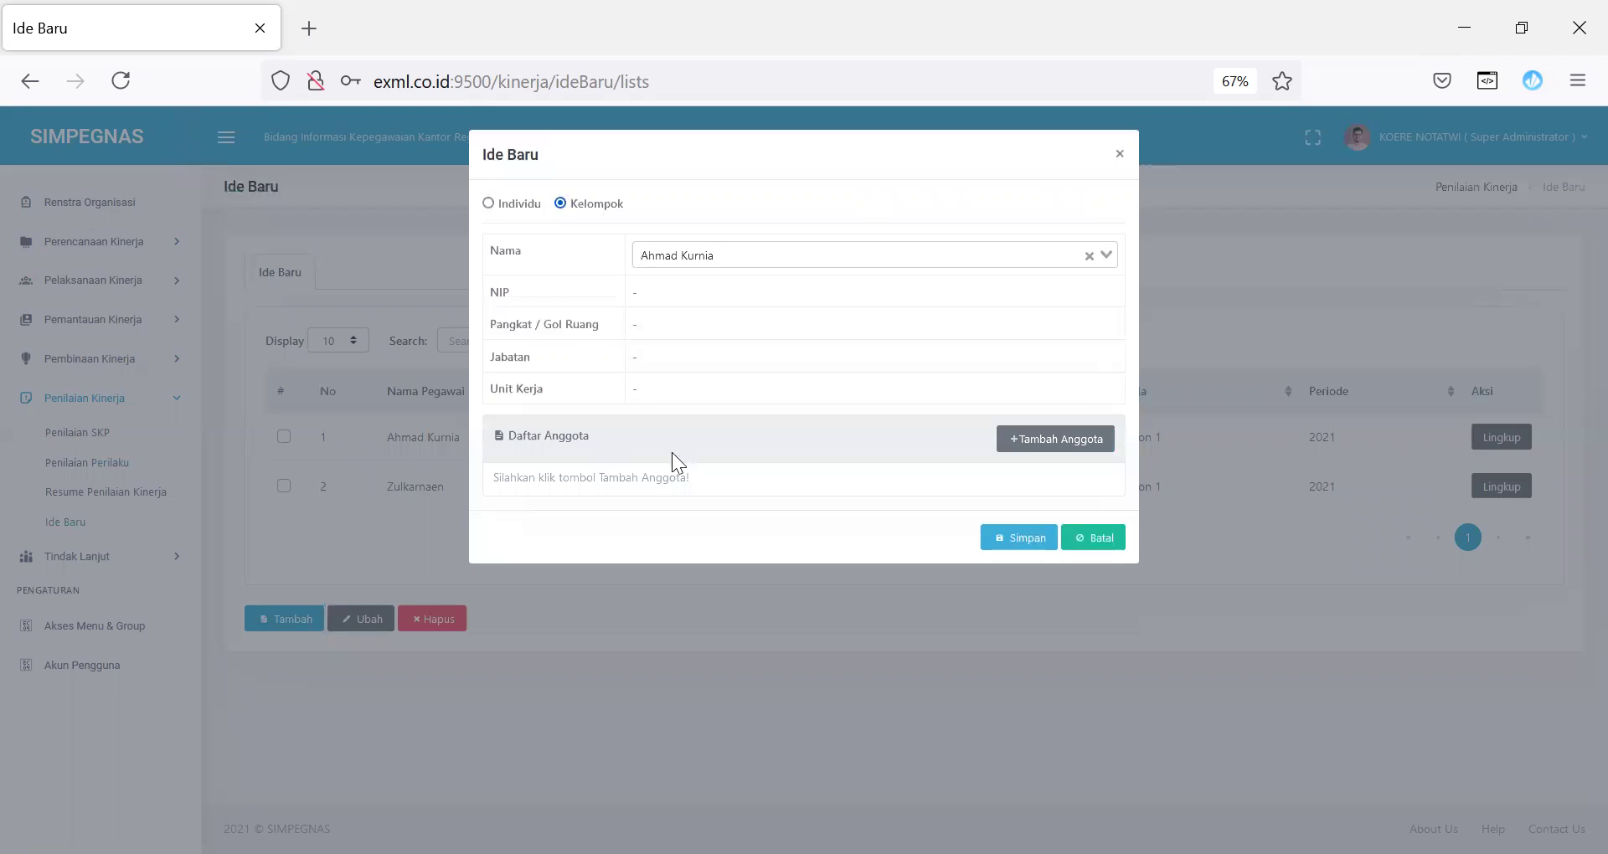
left_click(1061, 442)
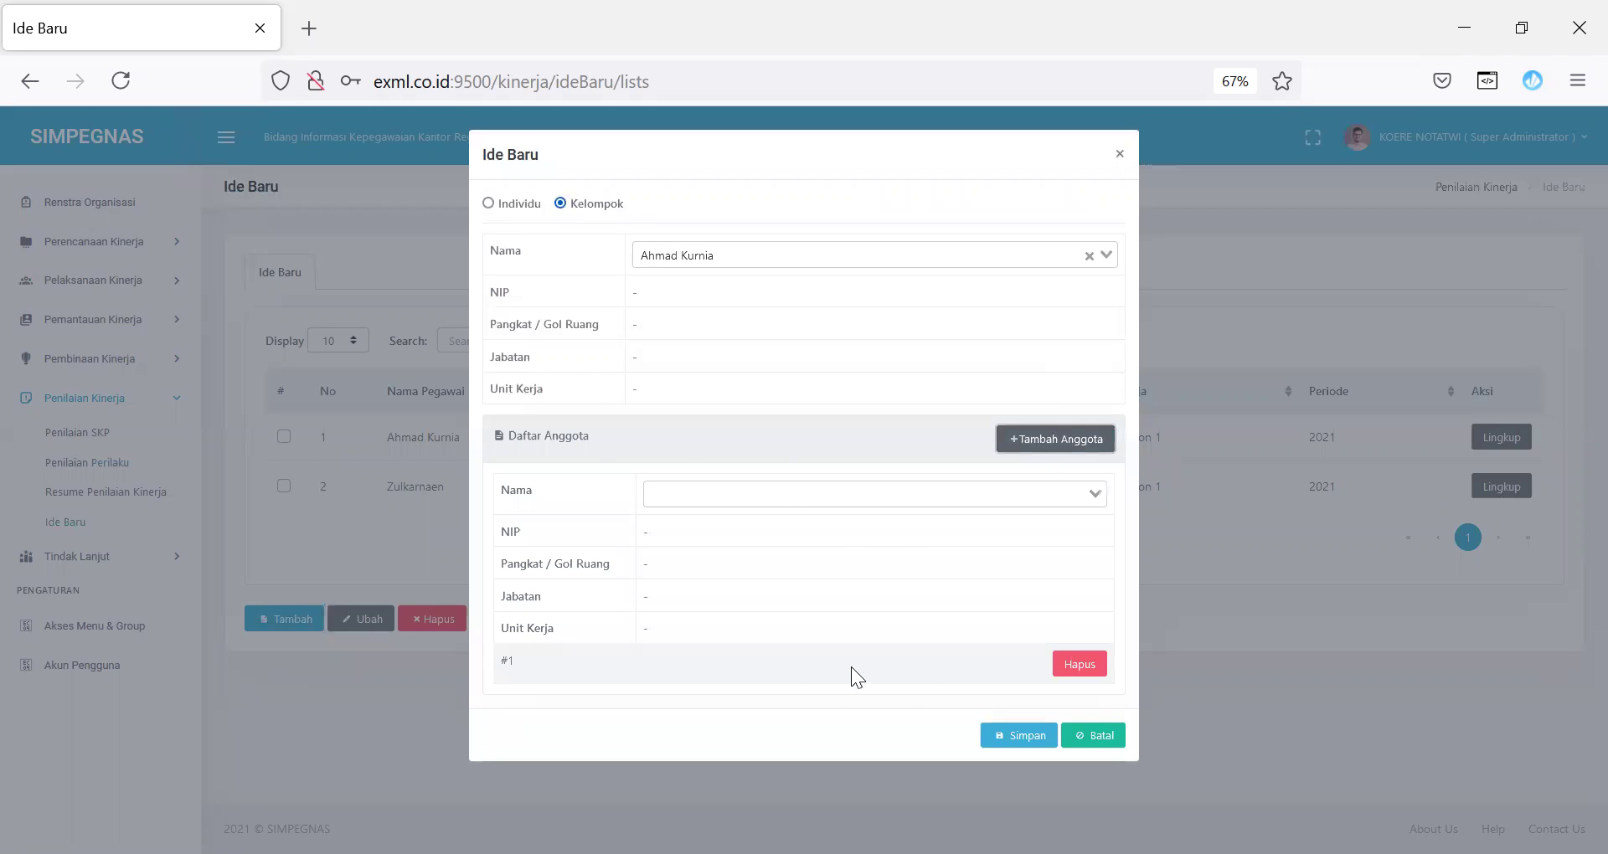
left_click(1028, 739)
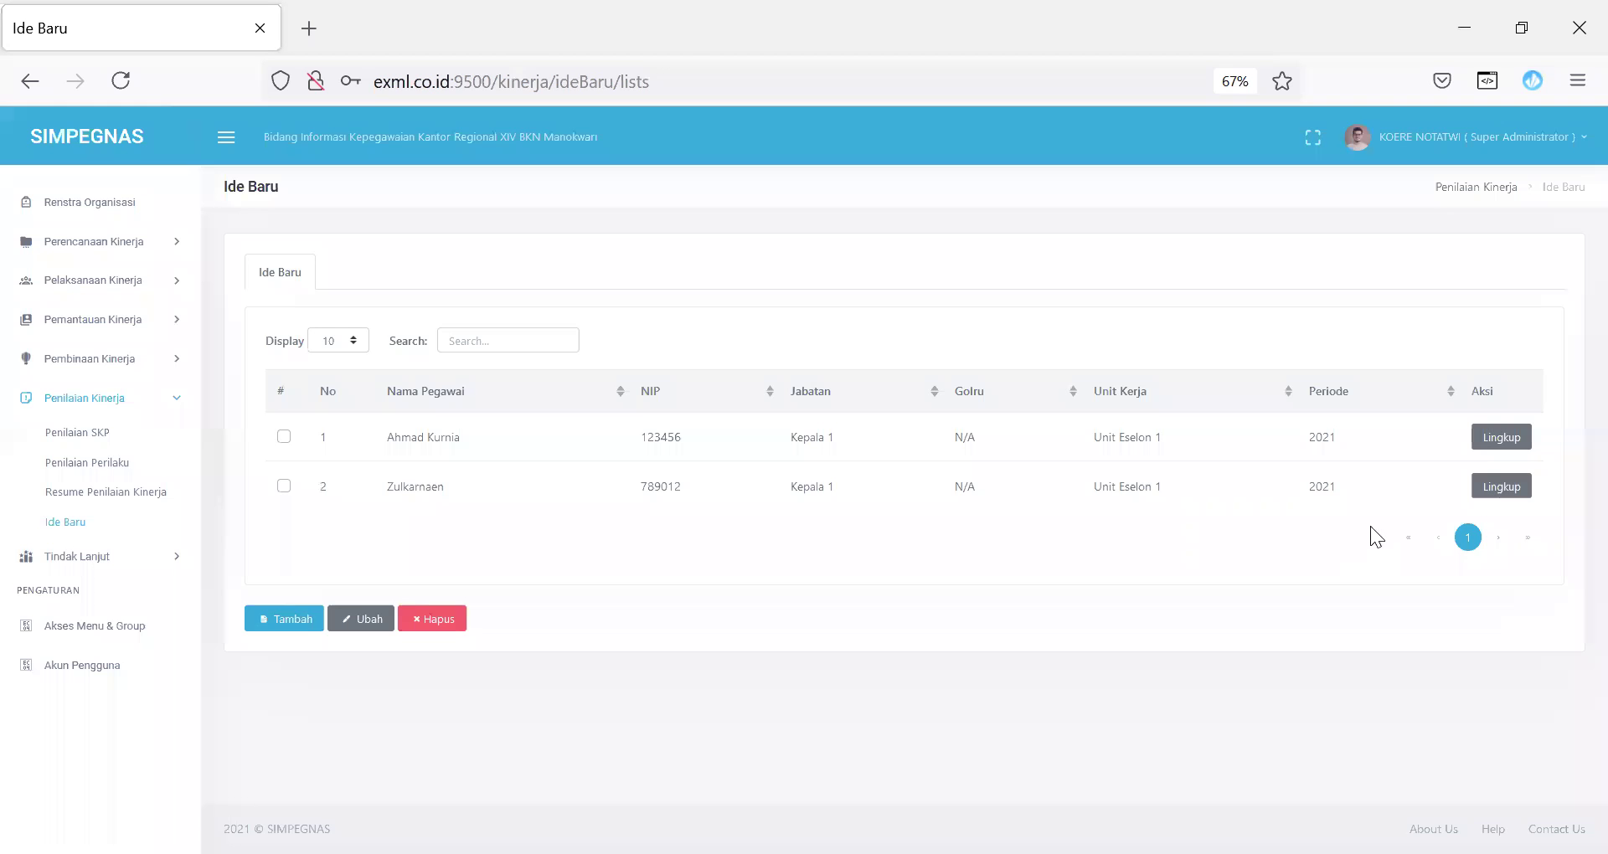
Step: Set the first idea's scope to Lingkup 1 and start its scope description
left_click(1502, 437)
left_click(660, 215)
left_click(653, 241)
left_click(689, 269)
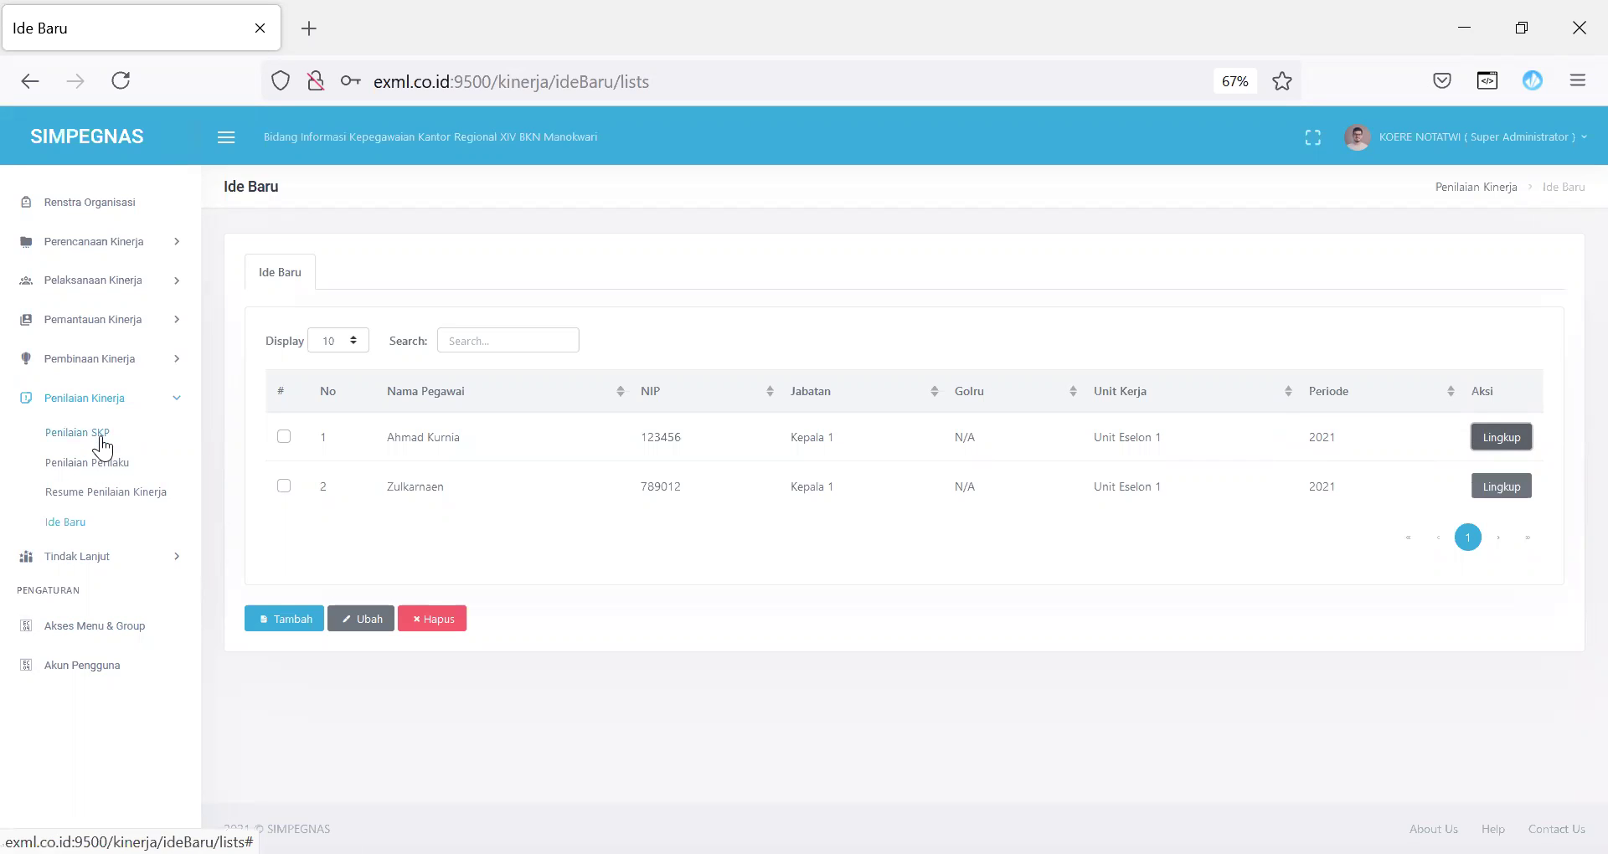
left_click(144, 561)
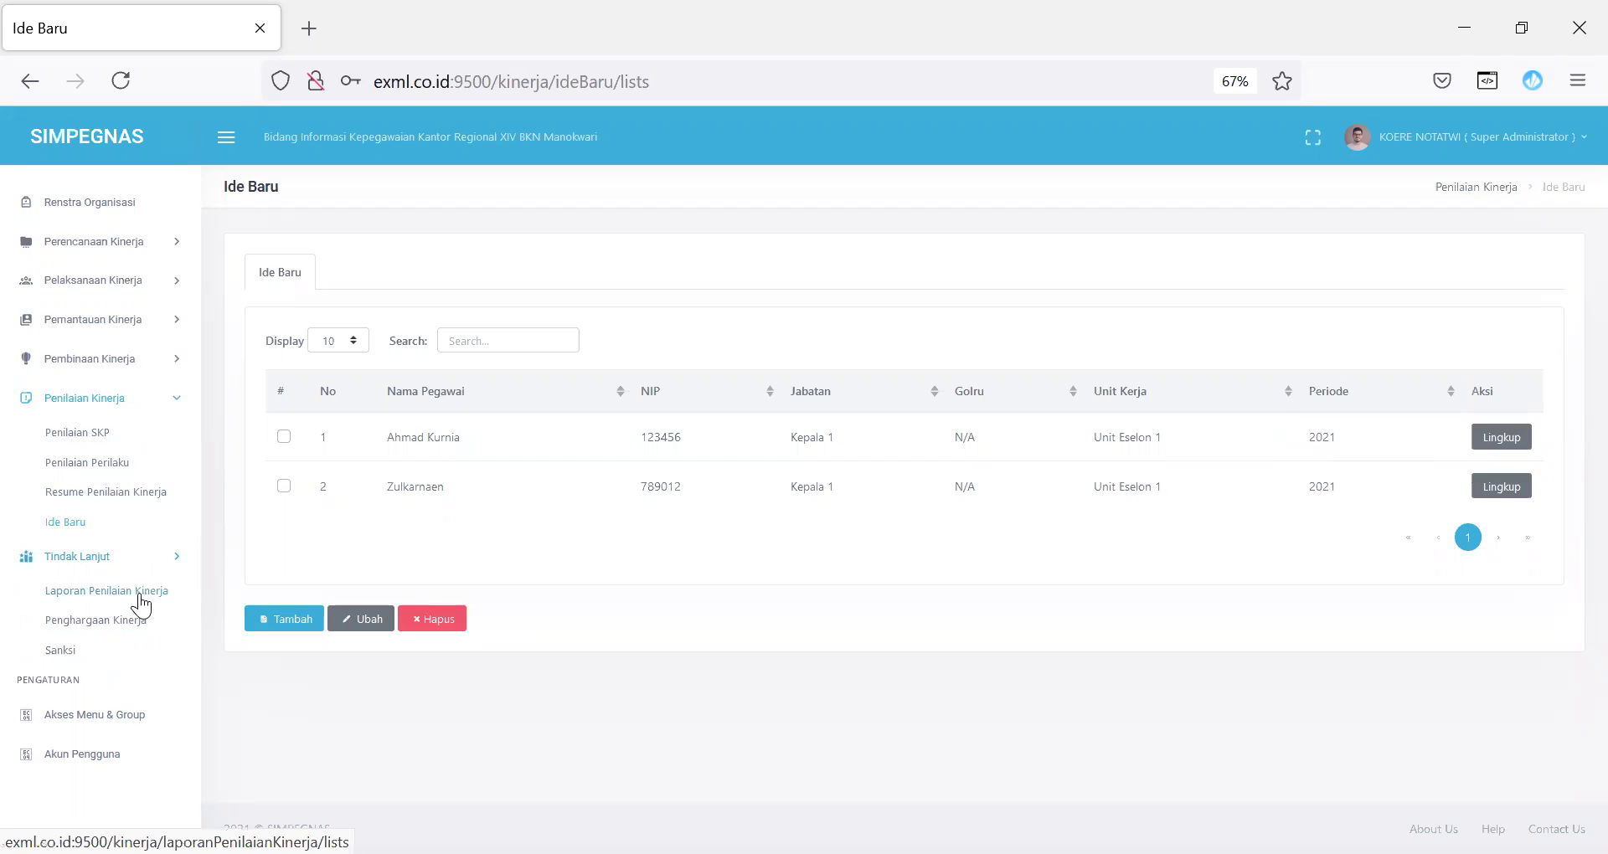
Step: Open the first employee's 2021 Laporan Penilaian Kinerja detail, review its scores and comments, then return
left_click(141, 600)
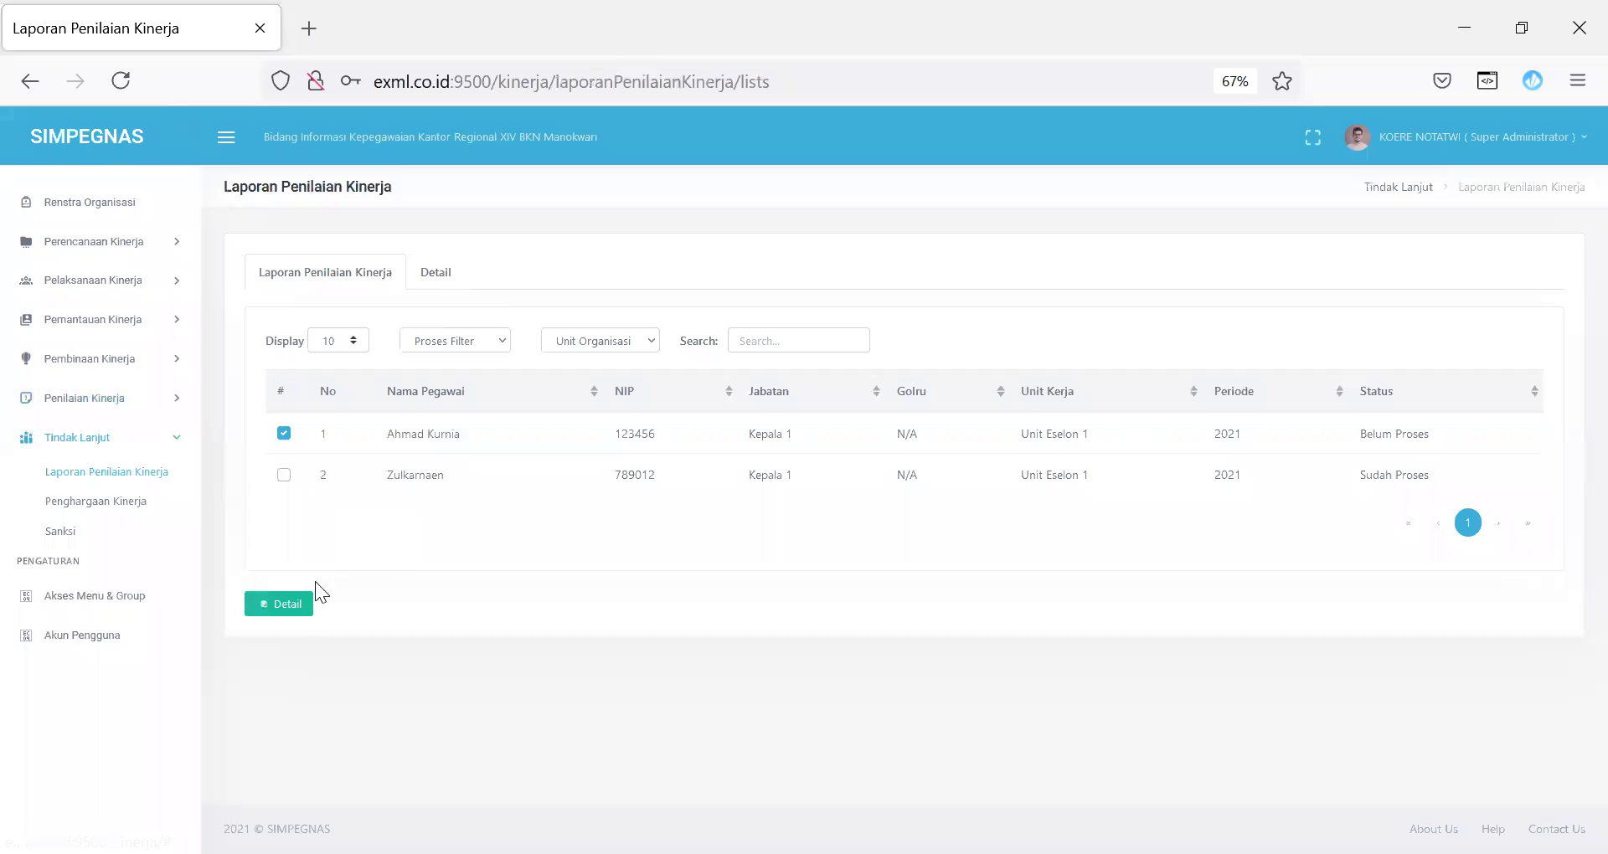
left_click(287, 603)
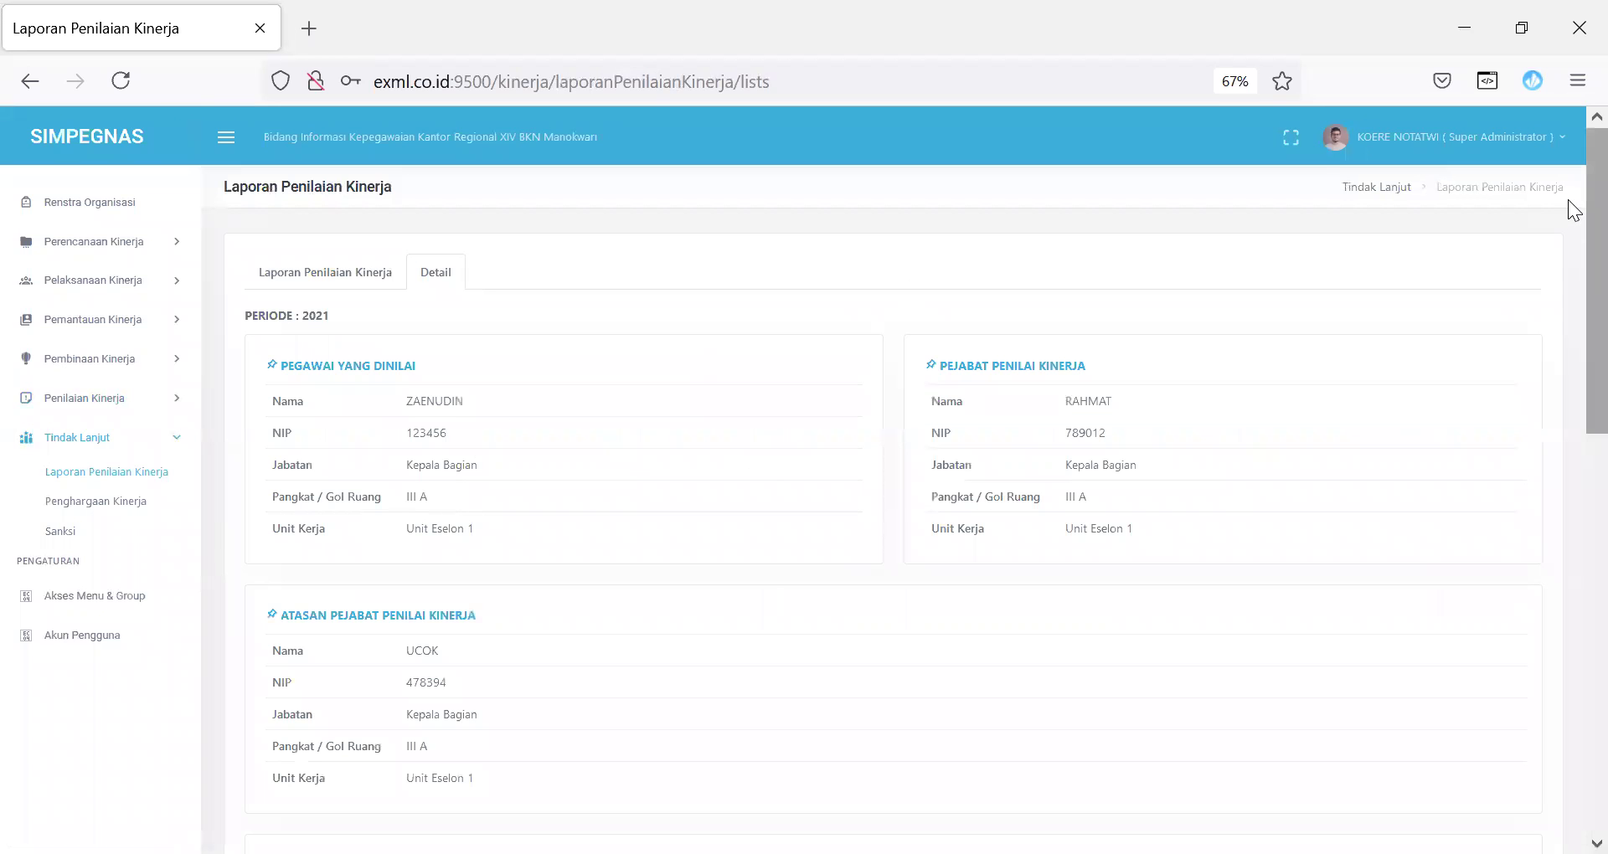
scroll(1568, 303, "down", 3)
scroll(1568, 303, "down", 5)
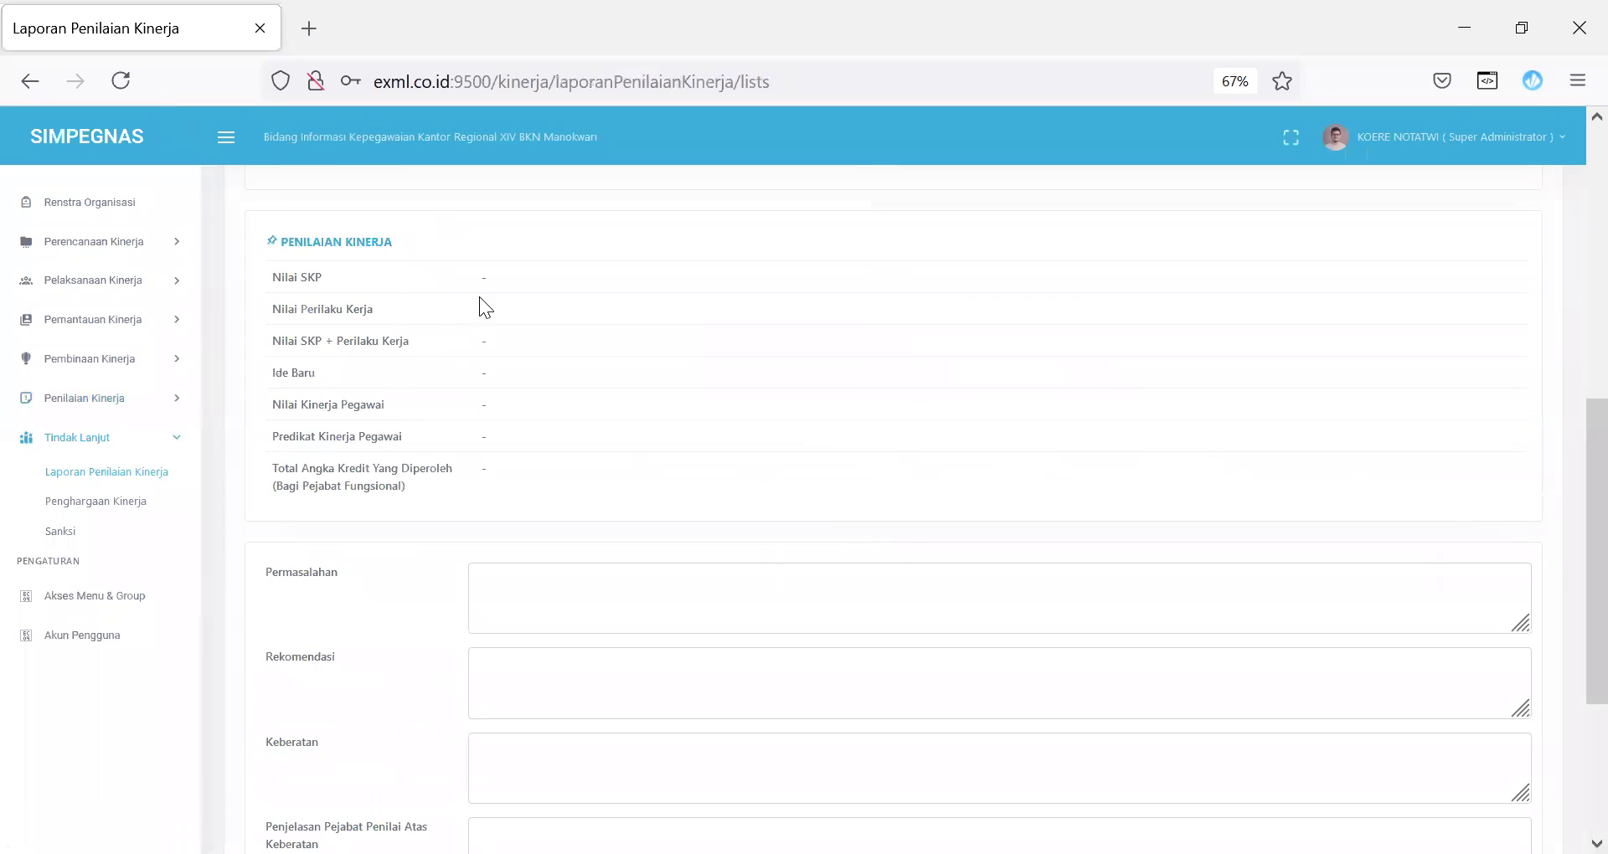
left_click_drag(482, 285, 530, 480)
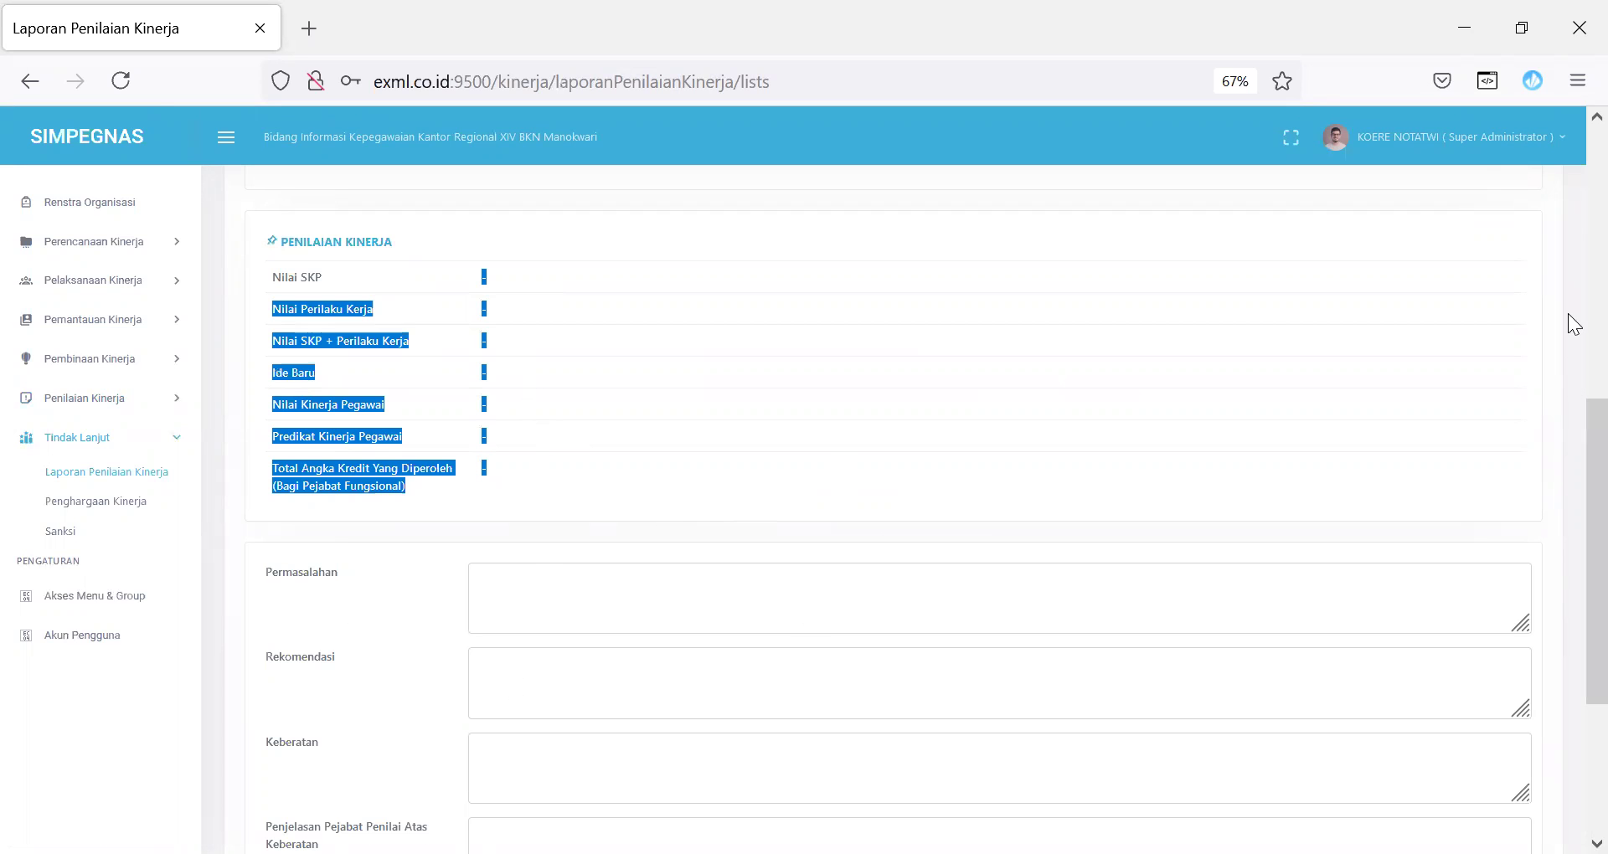
scroll(1573, 360, "up", 10)
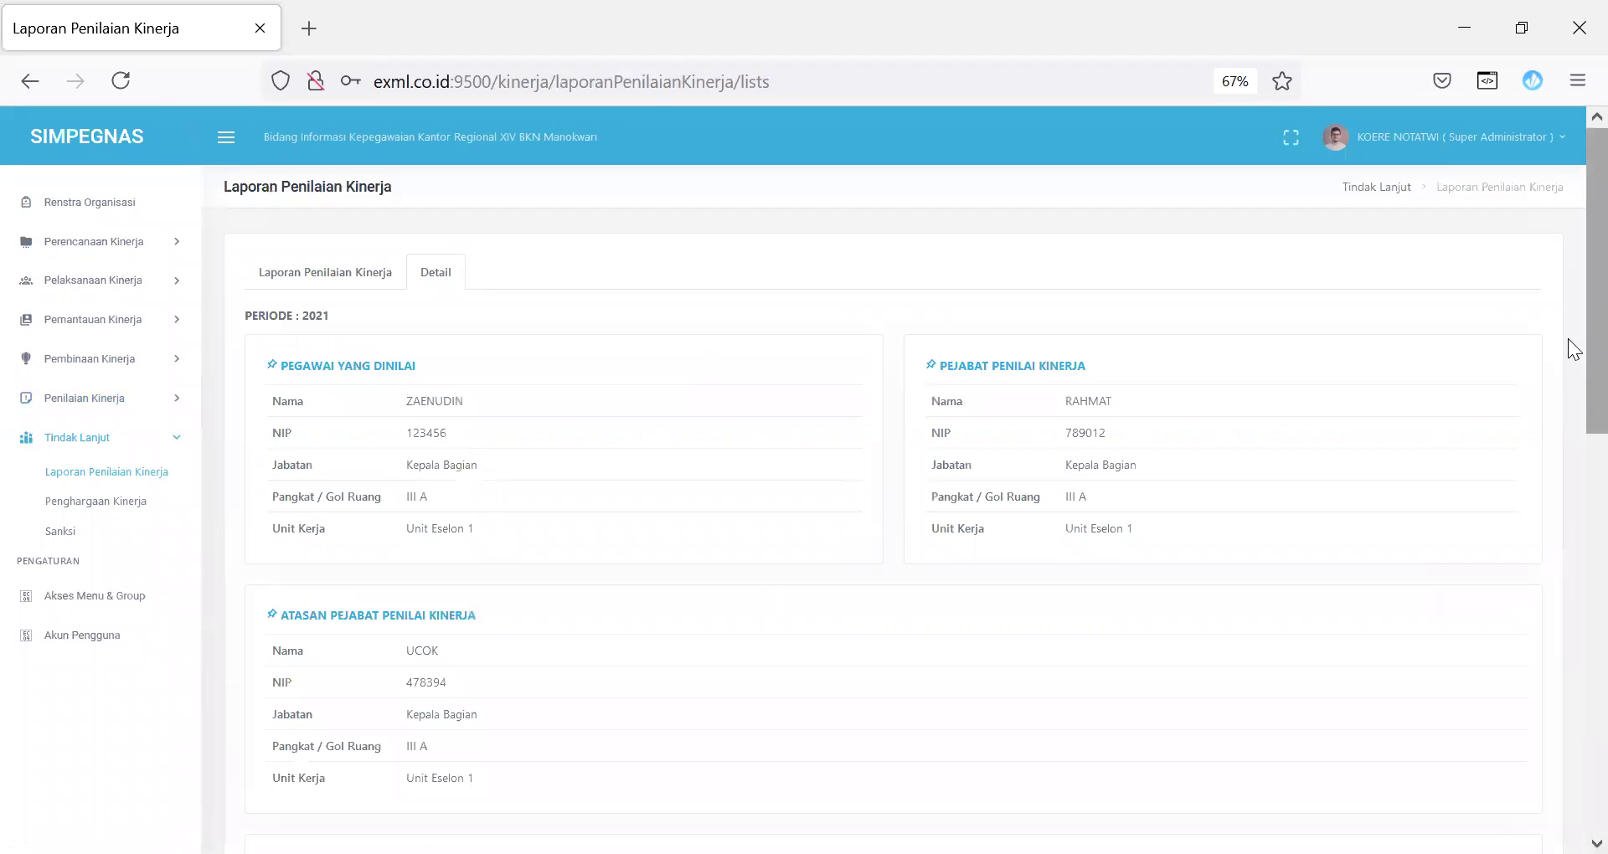
scroll(1568, 338, "down", 10)
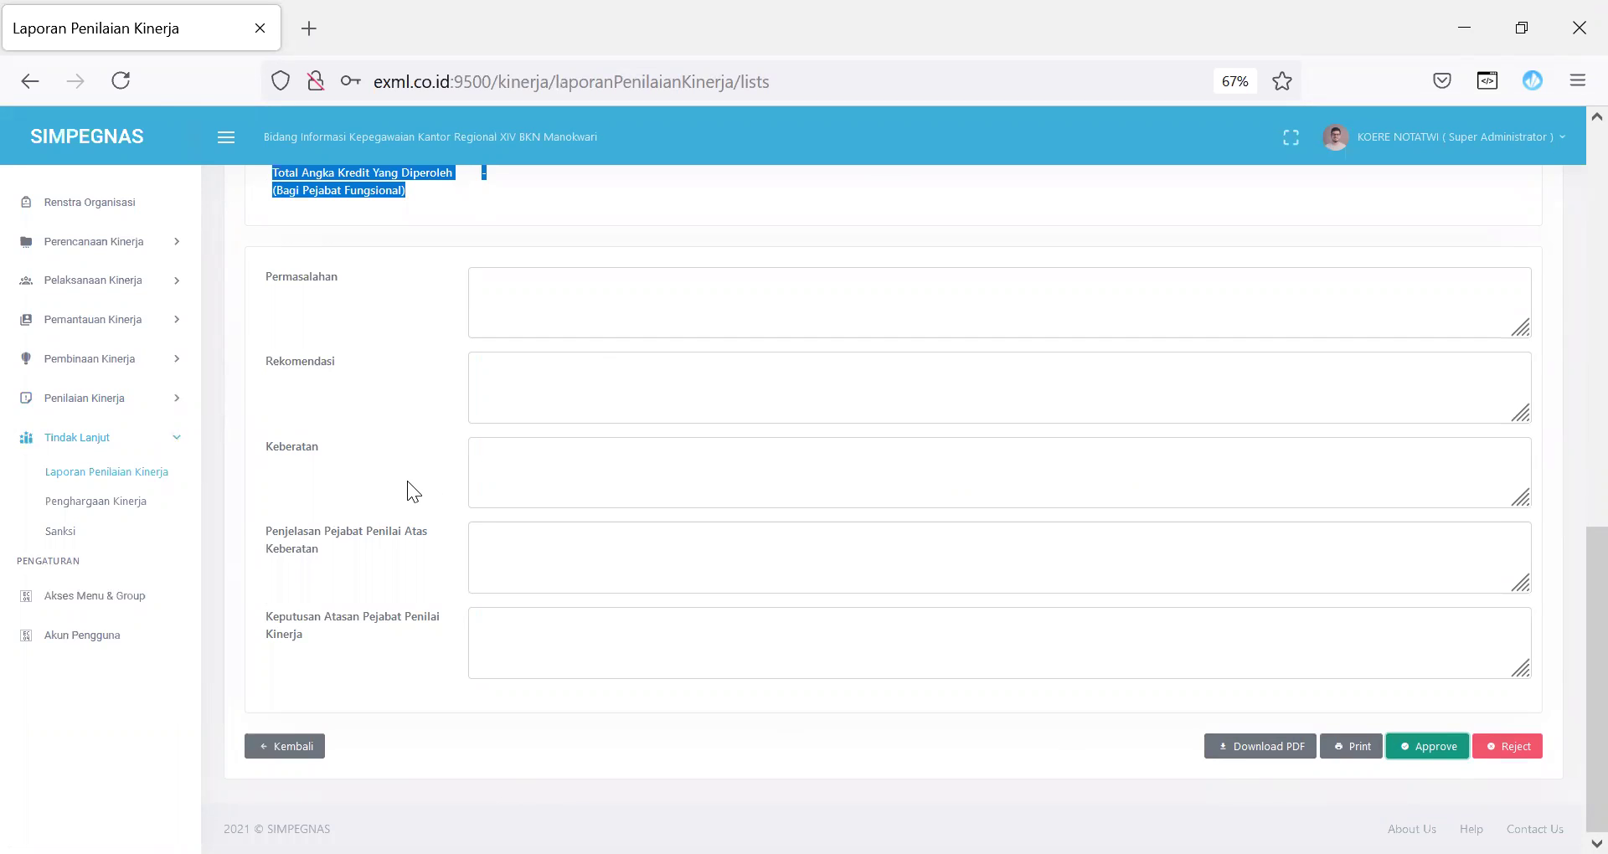
left_click(124, 518)
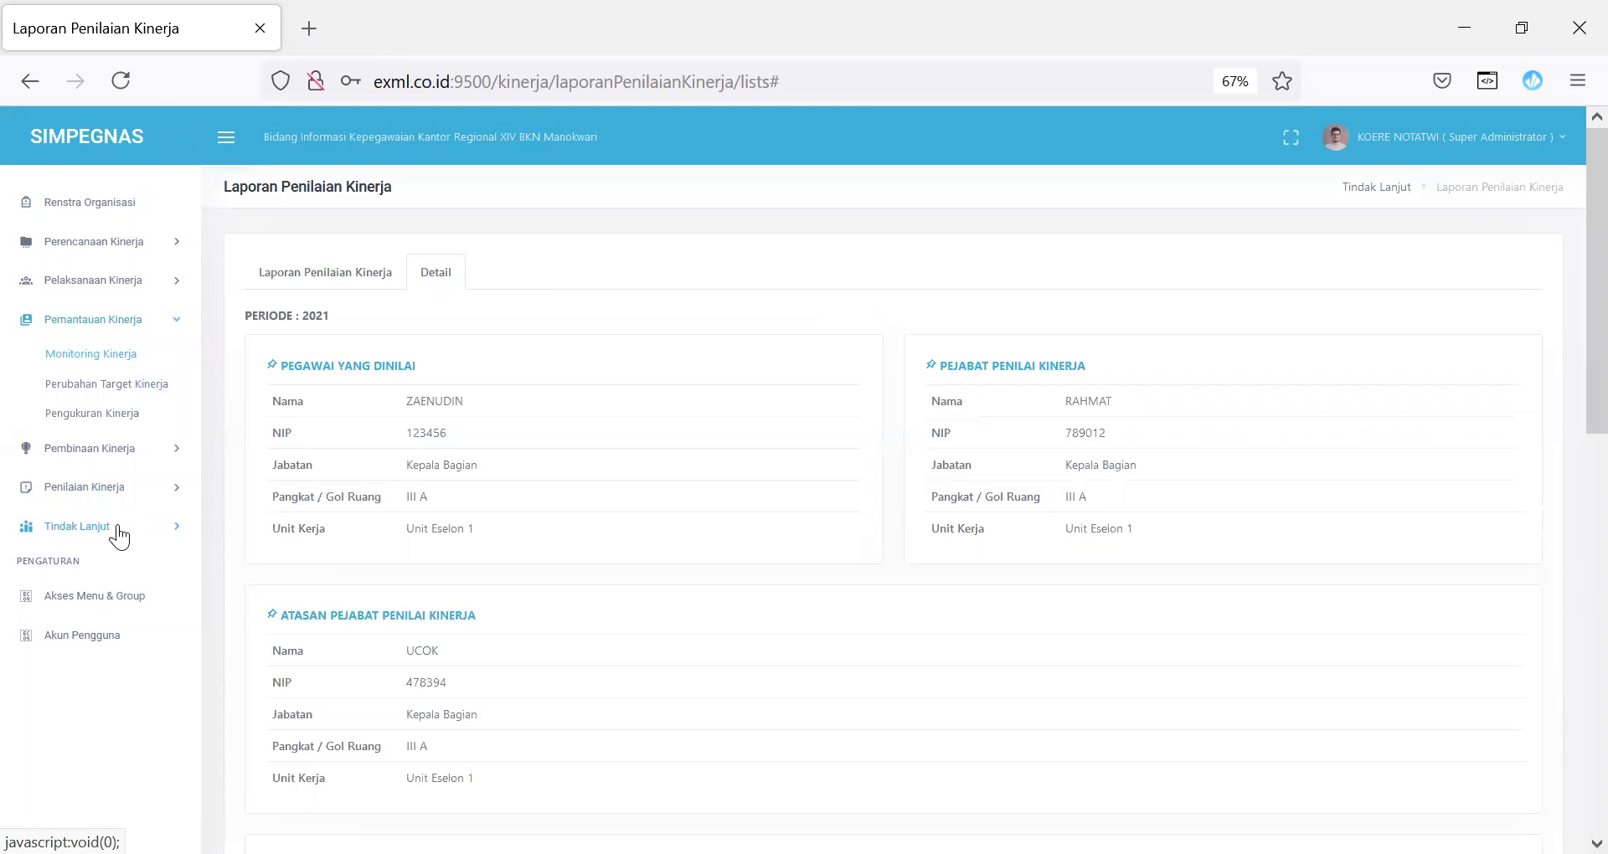
left_click(77, 528)
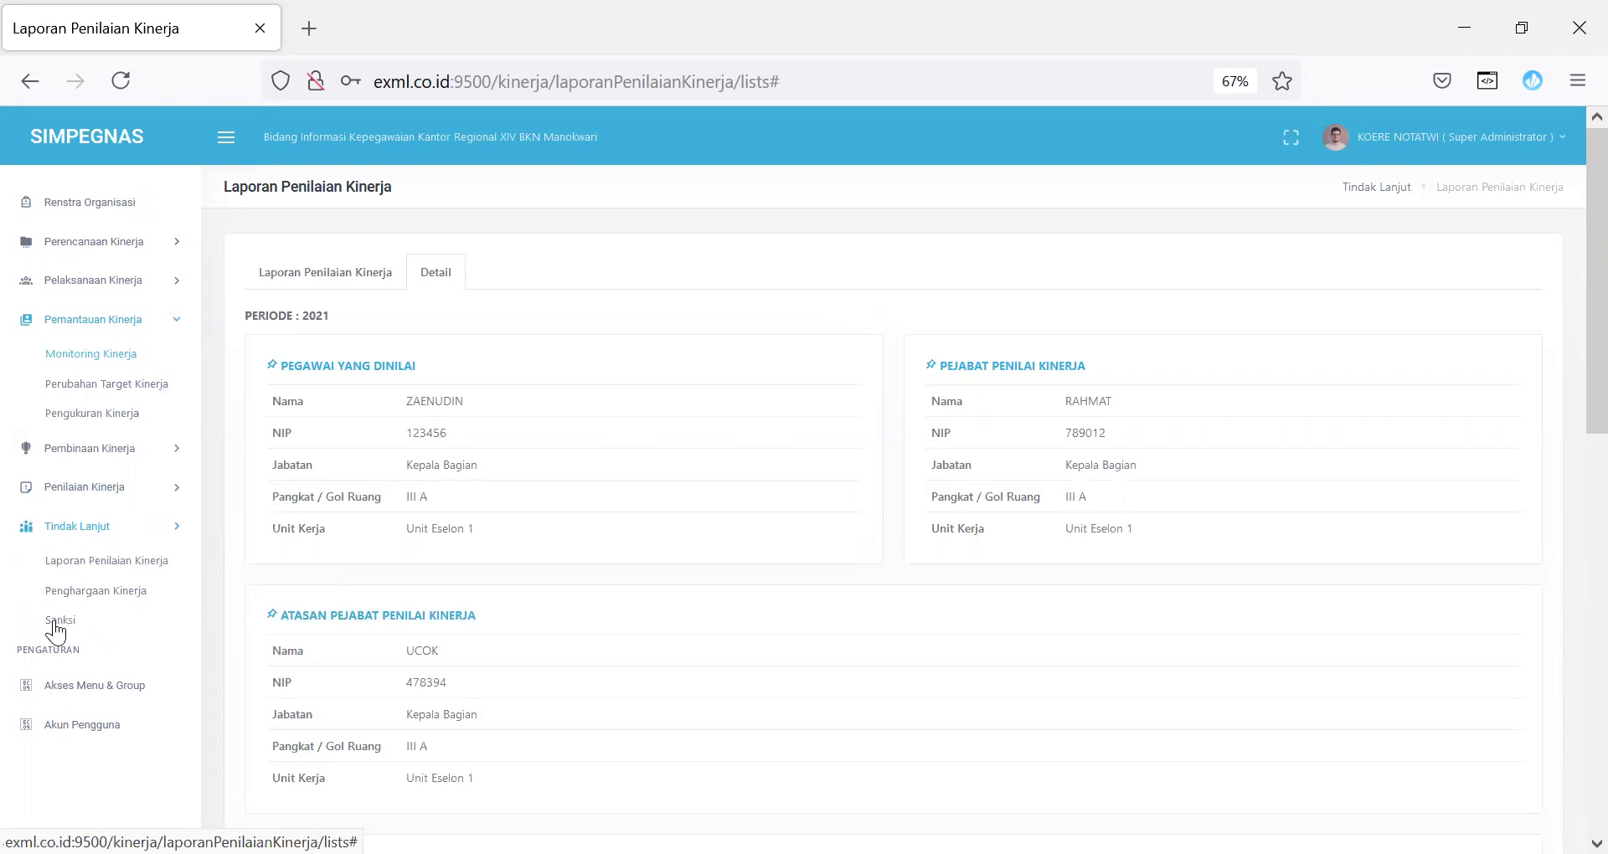